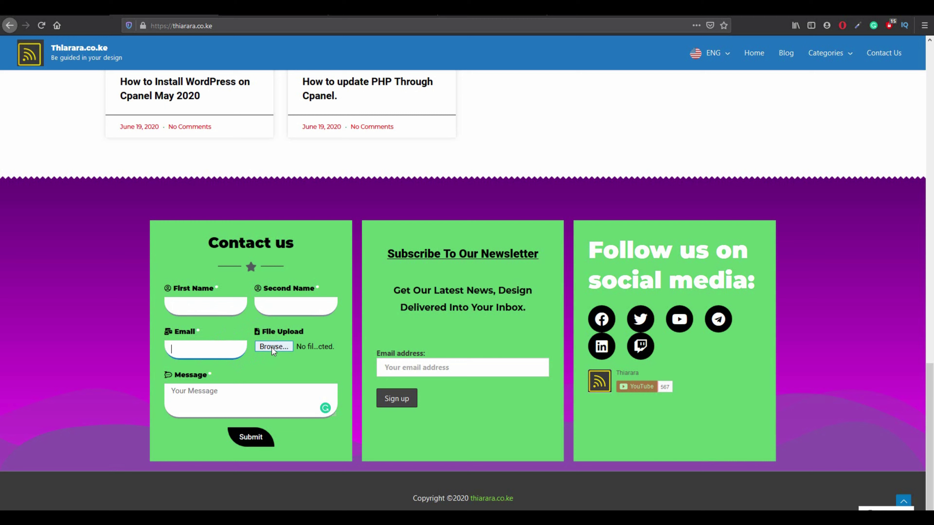
Fill the footer contact form with first name 'gdahvbd', a saved test e-mail and message 'affasd', and submit it.
left_click(188, 402)
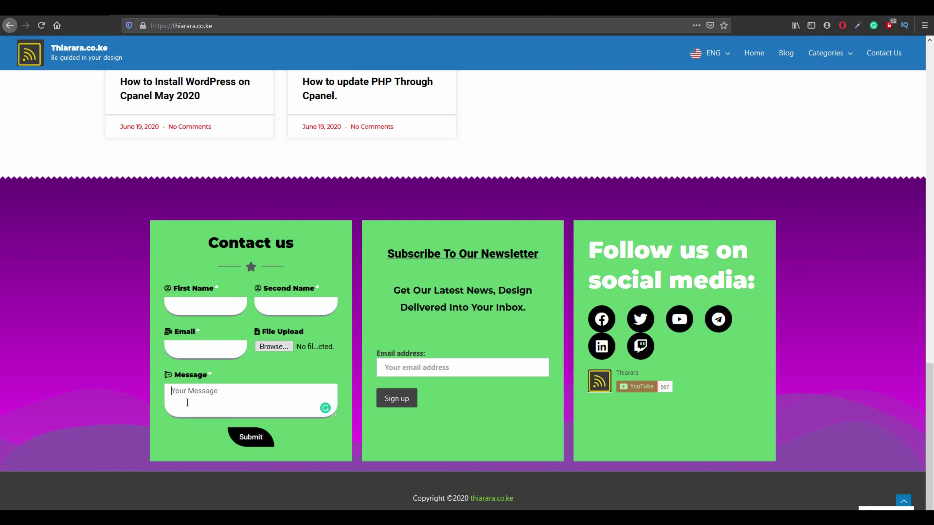
left_click(182, 312)
type("gdahvbd")
left_click(184, 349)
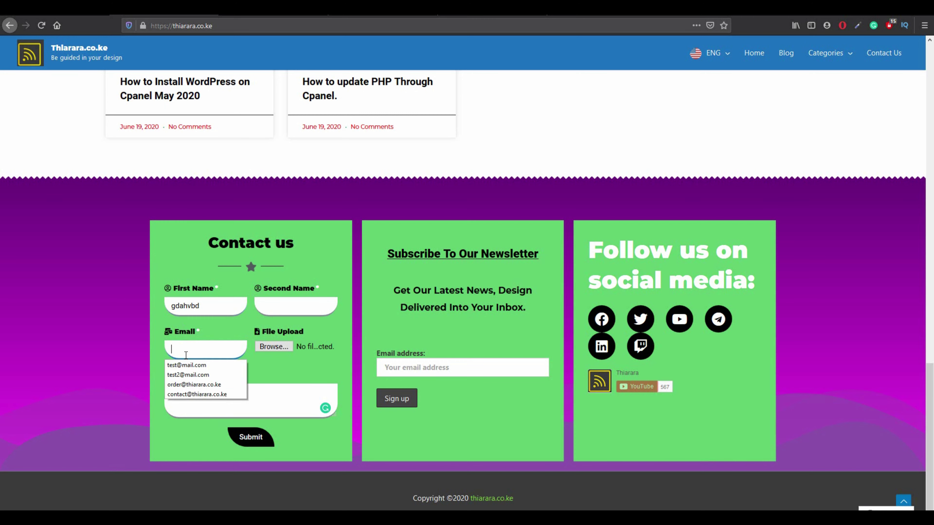
left_click(185, 365)
left_click(182, 403)
type("affasd")
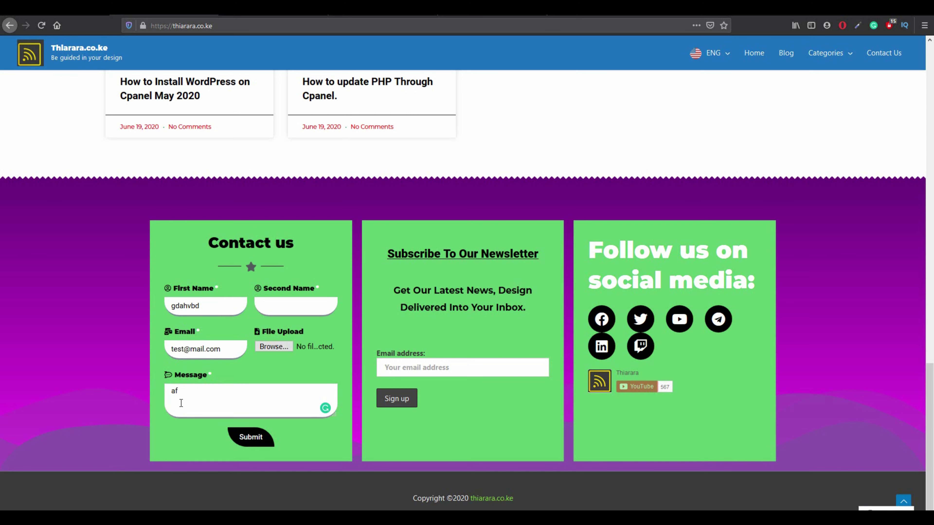
left_click(237, 446)
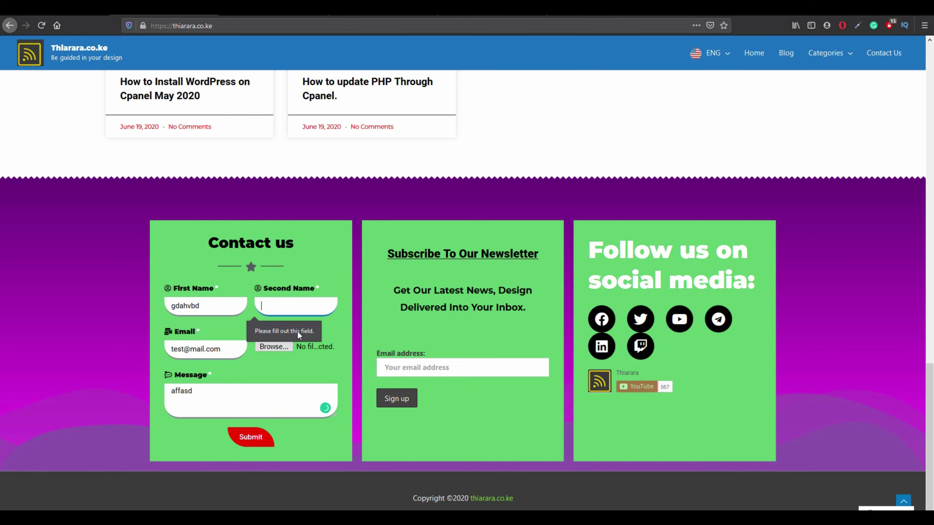
Enter second name 'df' and attach the 'conveythis plugin(2)' image to the upload field.
type("df")
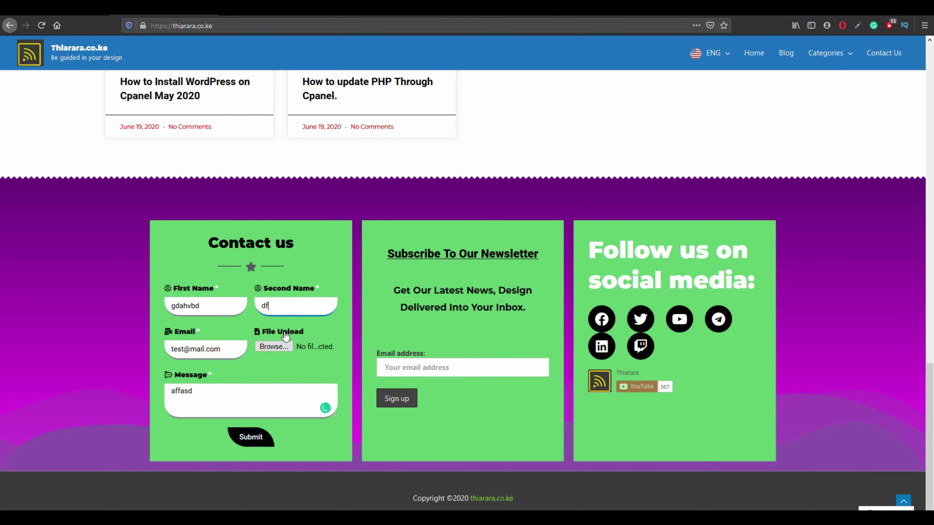
left_click(280, 346)
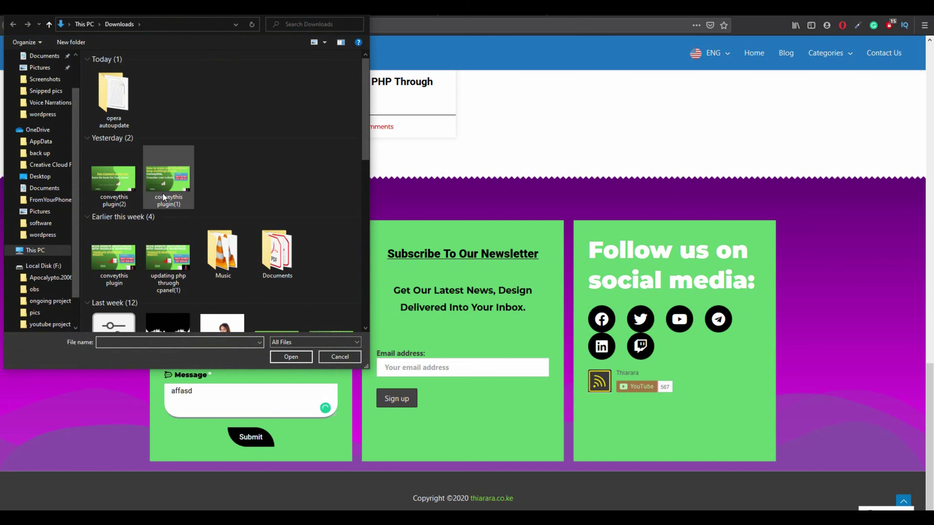
left_click(122, 191)
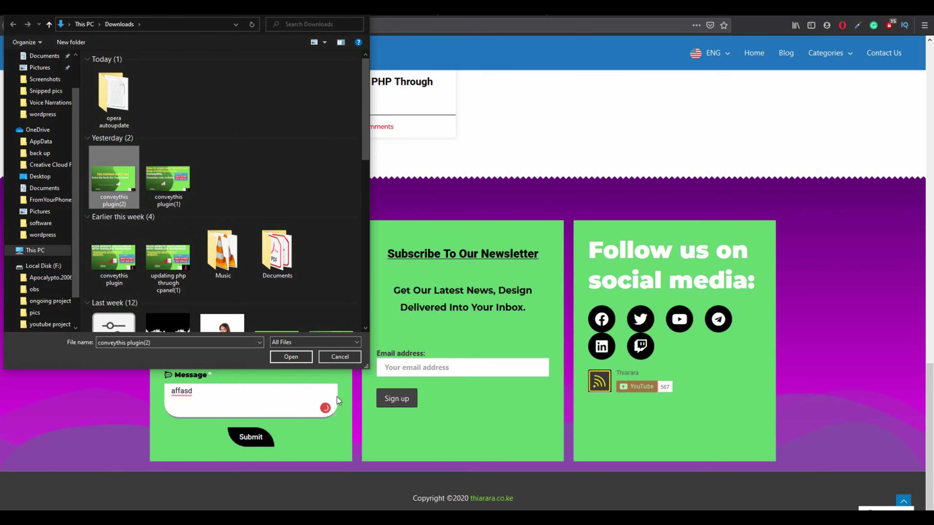
left_click(296, 355)
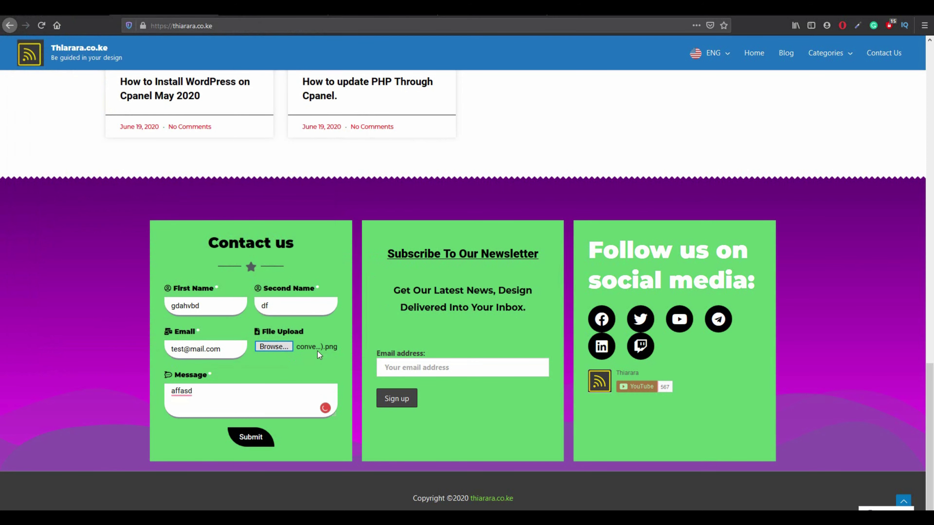
Attach four images: conveythis plugin, plugin(1), plugin(2) and 'updating php through cpanel(1).png'.
left_click(274, 349)
left_click(158, 180)
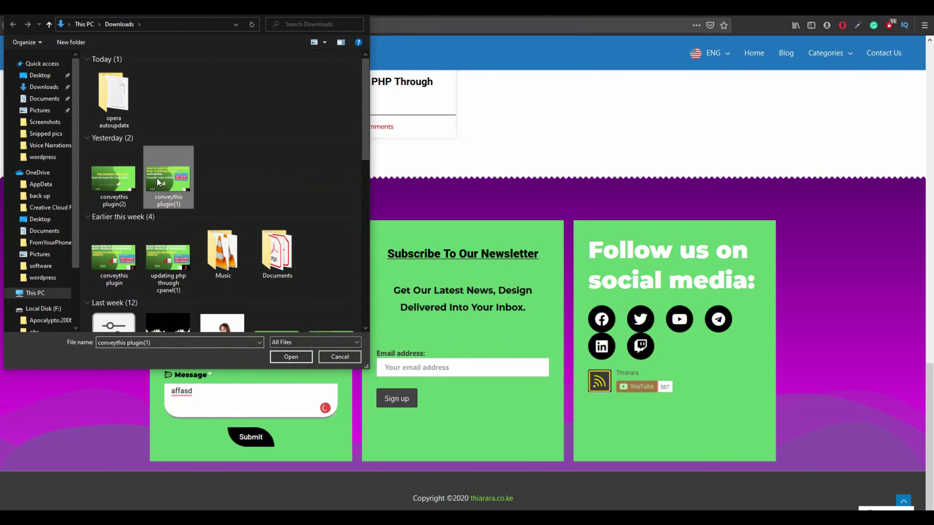
left_click(160, 244)
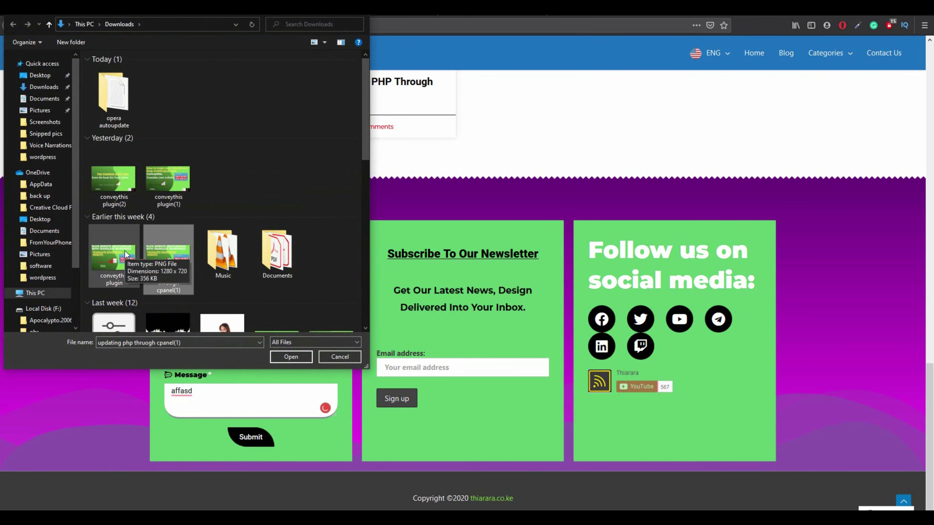
left_click(125, 254, "ctrl")
left_click(167, 178, "ctrl")
left_click(113, 178, "ctrl")
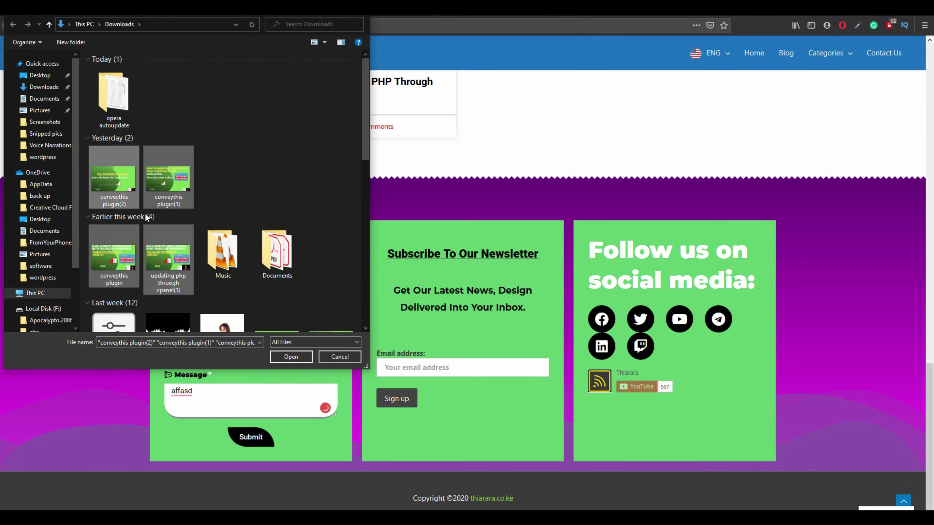
left_click(272, 354)
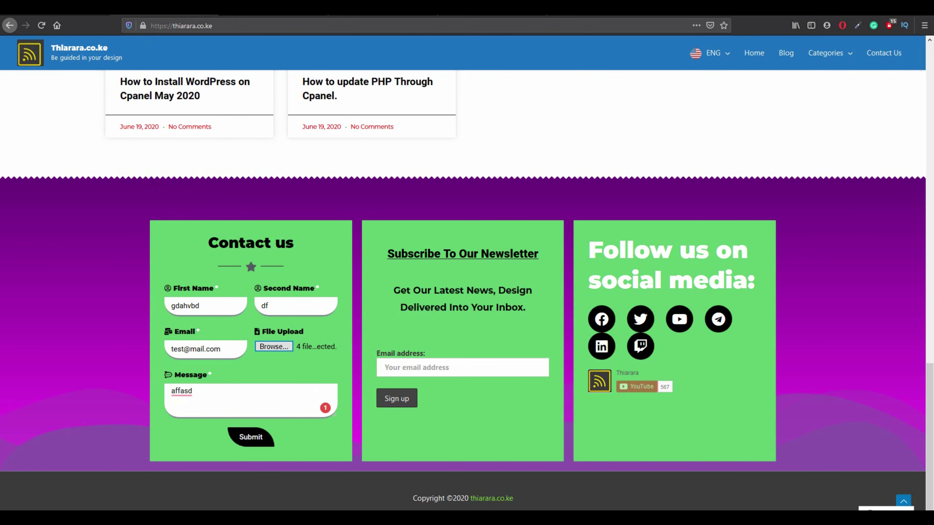
Switch to the browser tab showing the empty Contact us page.
key("ctrl+Tab")
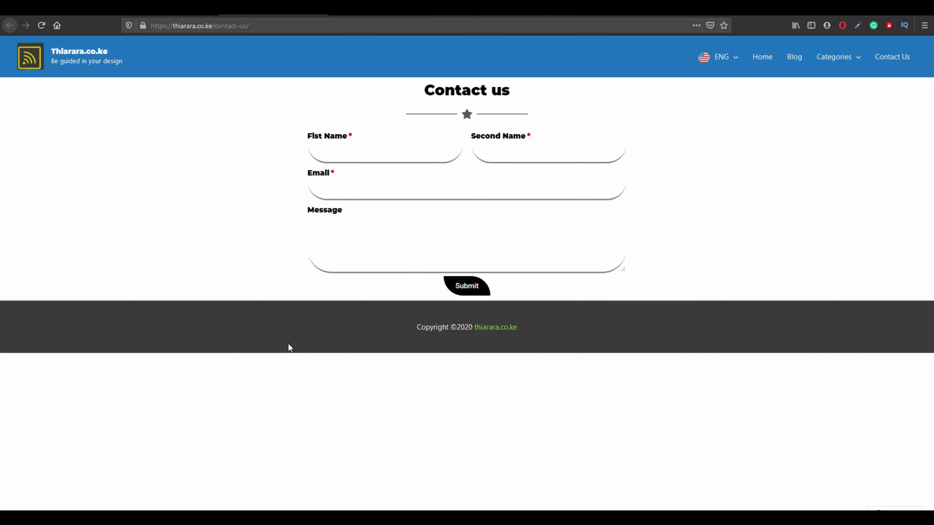
Switch to the blog.thiarara.co.ke tab showing the My Blog Archives page.
left_click(59, 14)
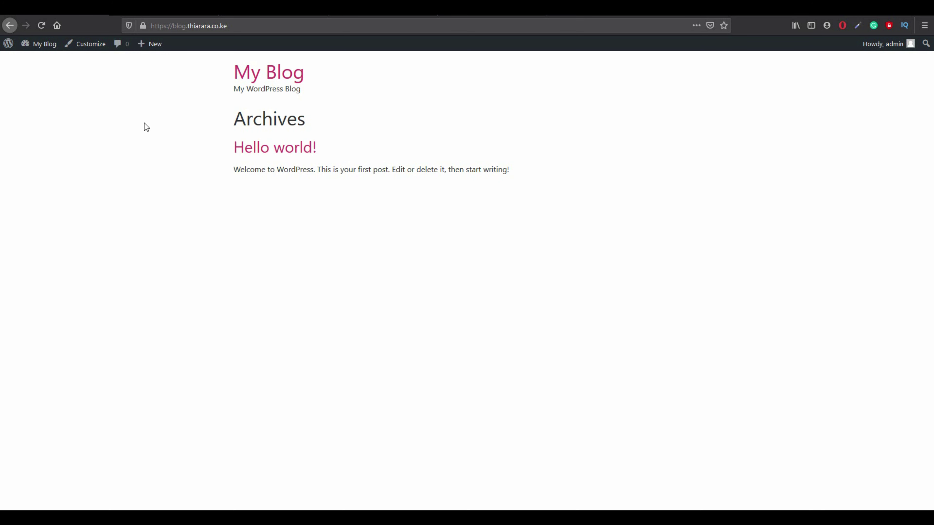
Go from the blog to the admin dashboard, then view and reload the installed Plugins list.
left_click(38, 61)
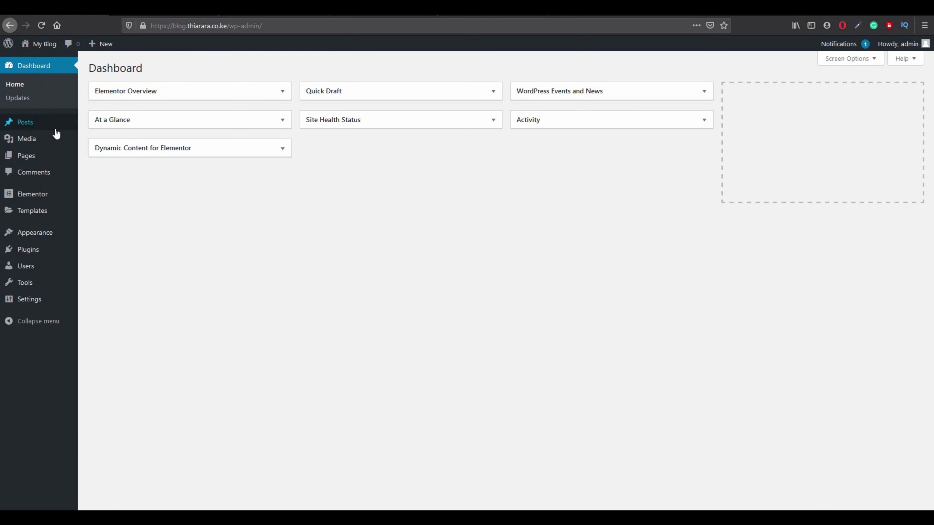
mouse_move(59, 131)
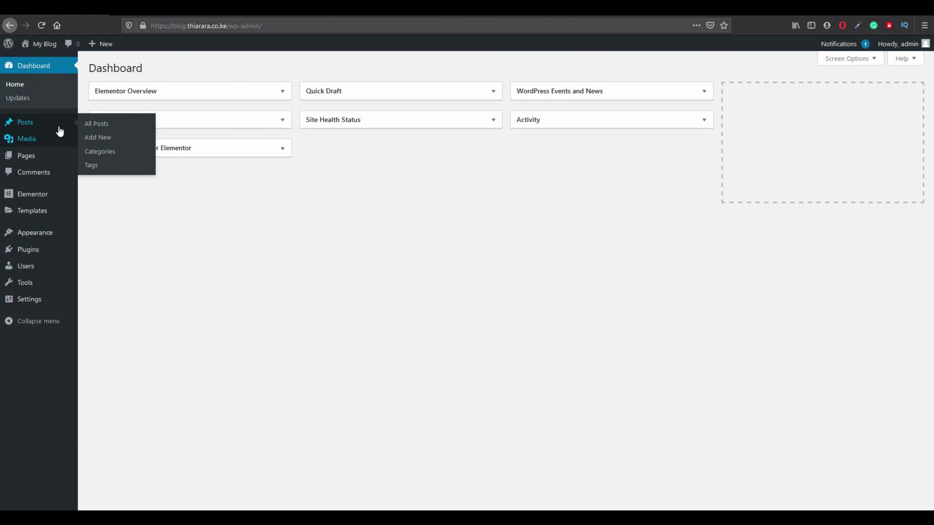
mouse_move(67, 200)
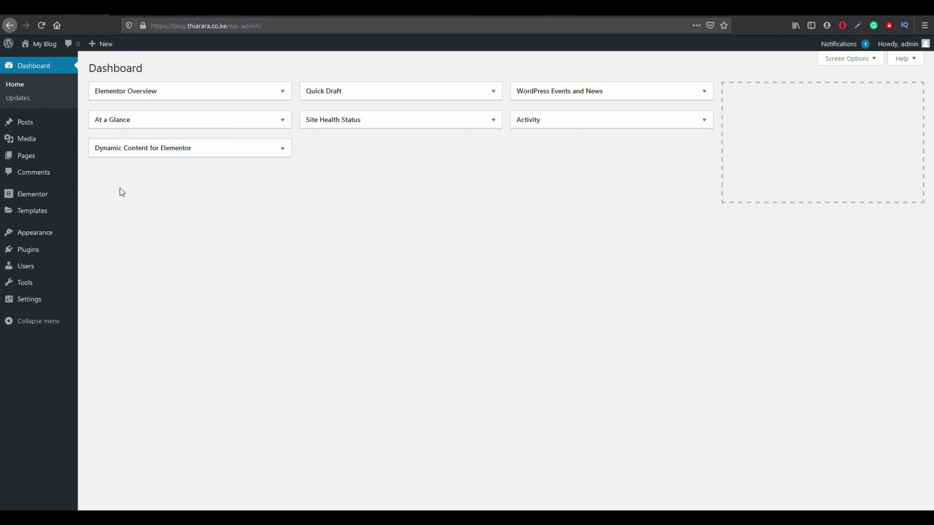
left_click(28, 250)
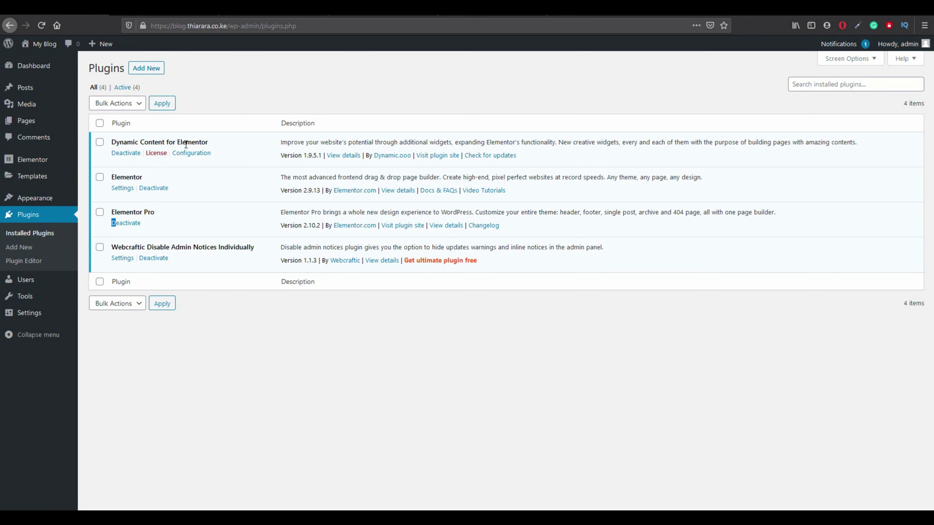
left_click_drag(209, 142, 118, 140)
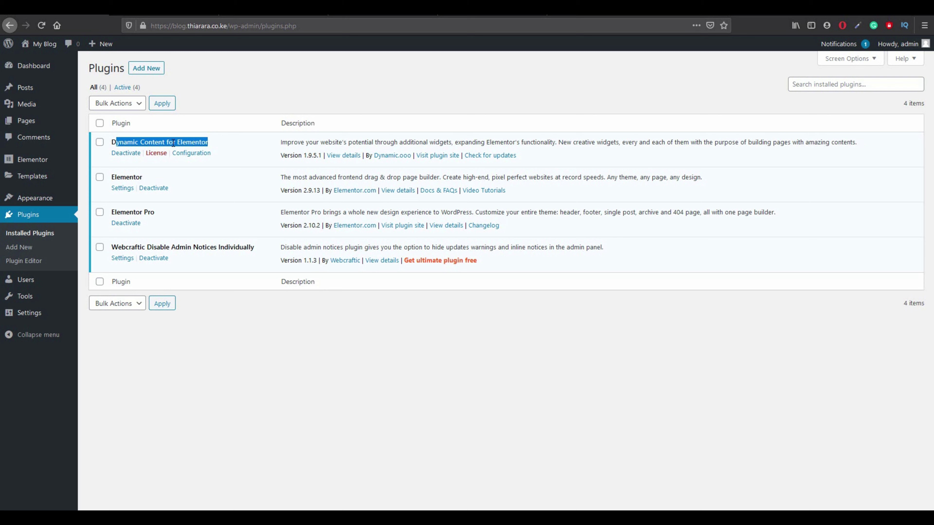
left_click(36, 216)
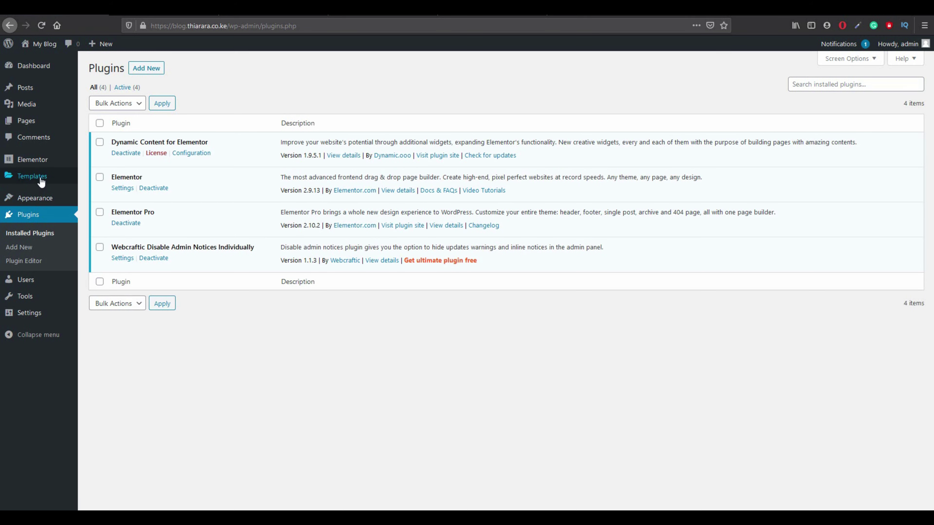
mouse_move(40, 179)
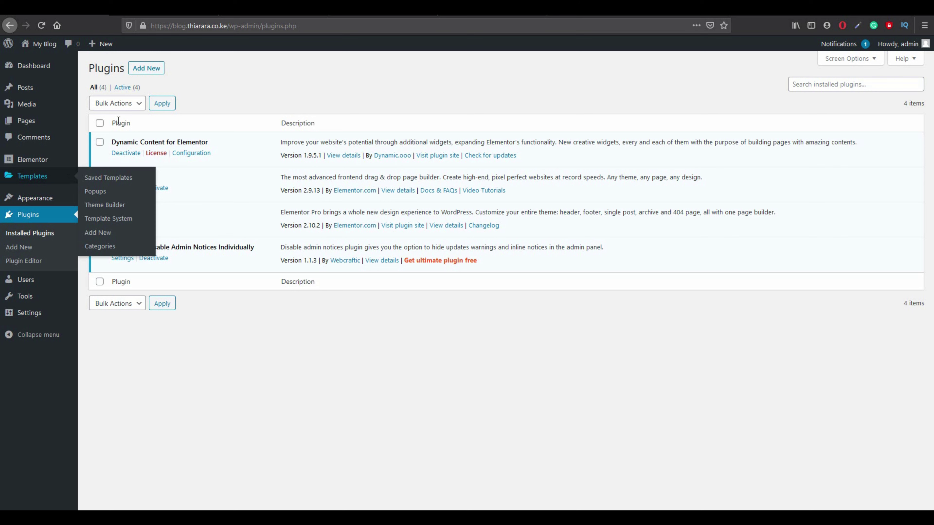
mouse_move(58, 197)
From the Elementor Popups list, add a new popup template named 'Thank you' and create it.
left_click(95, 190)
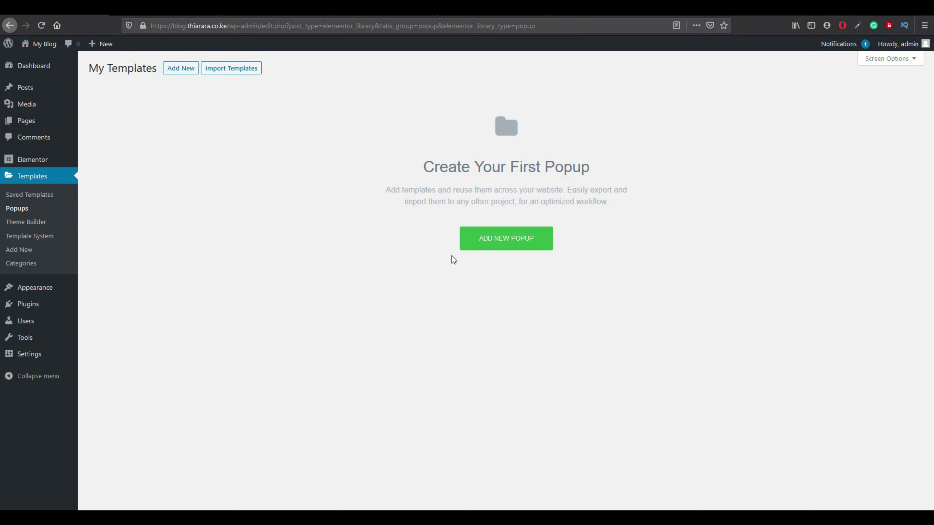
left_click(485, 242)
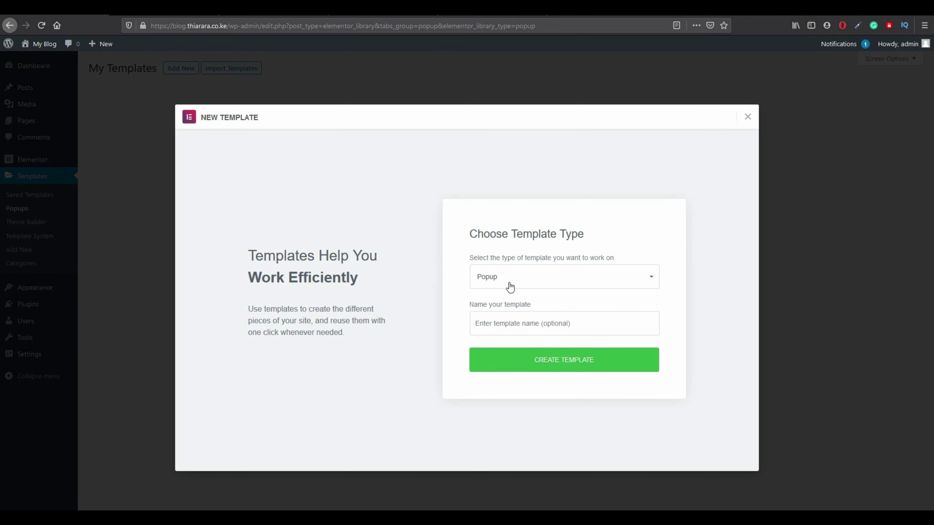
left_click(503, 326)
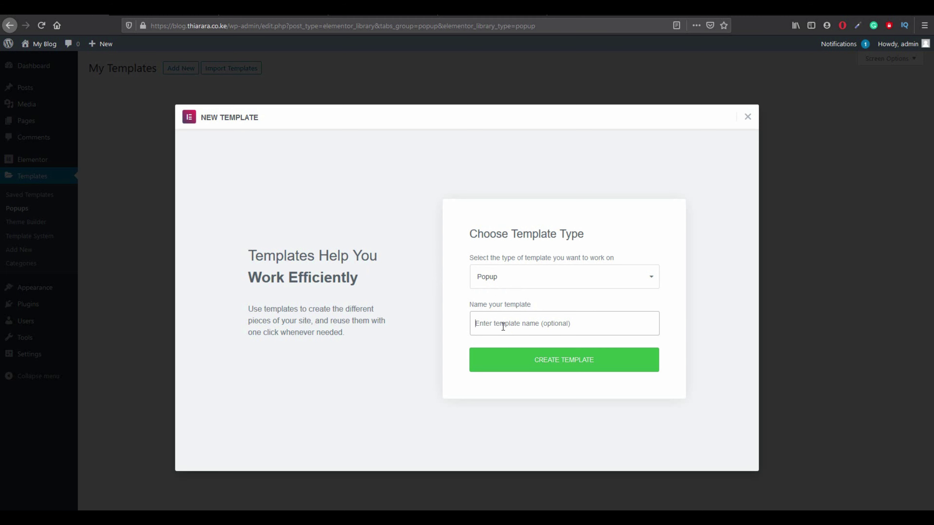
type("thank you")
left_click(503, 342)
left_click(515, 362)
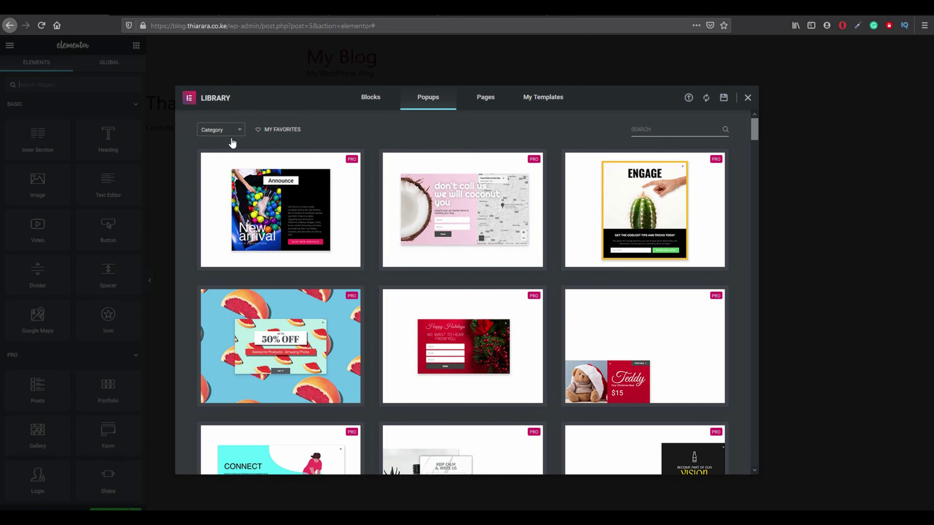
Scroll past the library's ready-made popup designs and close it without choosing one.
scroll(397, 231, "down", 3)
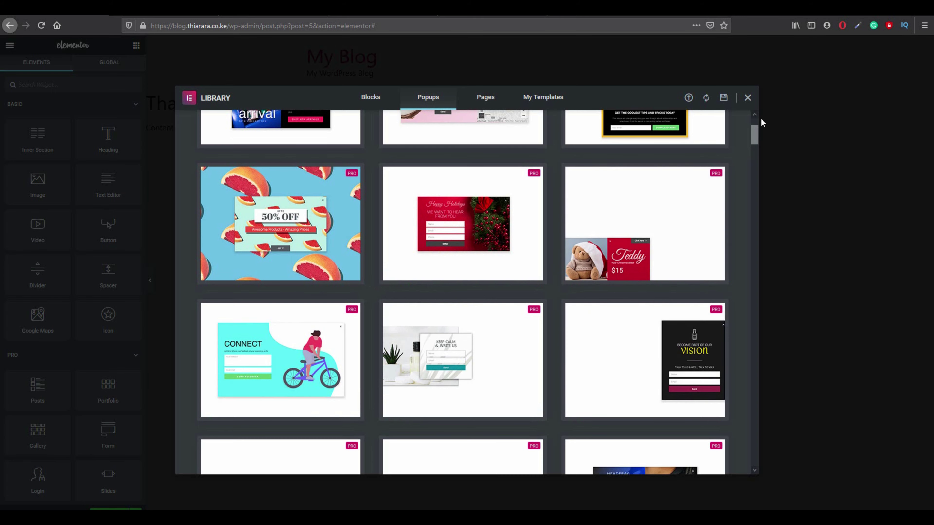
left_click(749, 100)
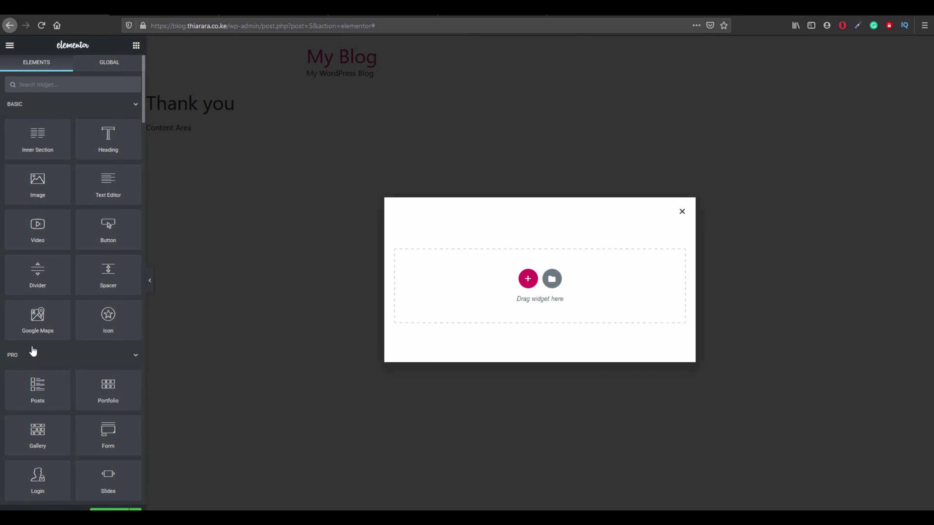
scroll(33, 351, "down", 1)
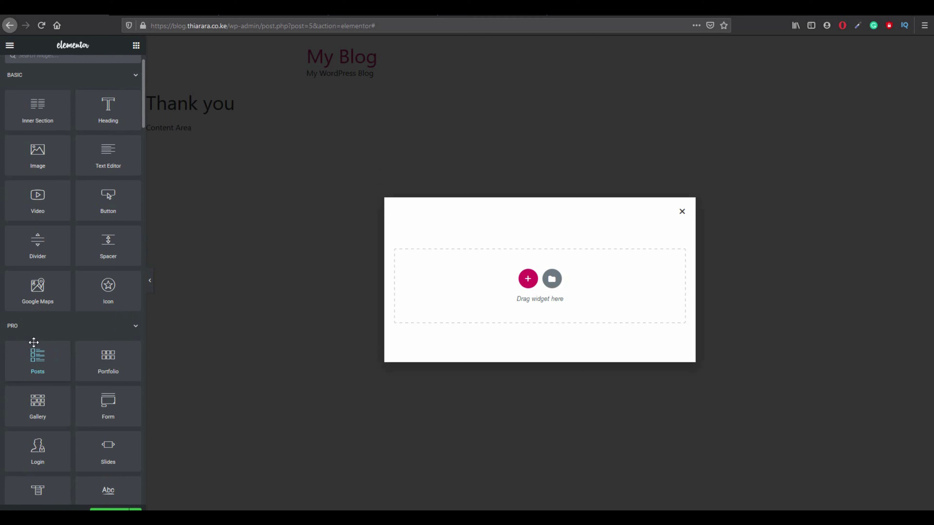
left_click(526, 280)
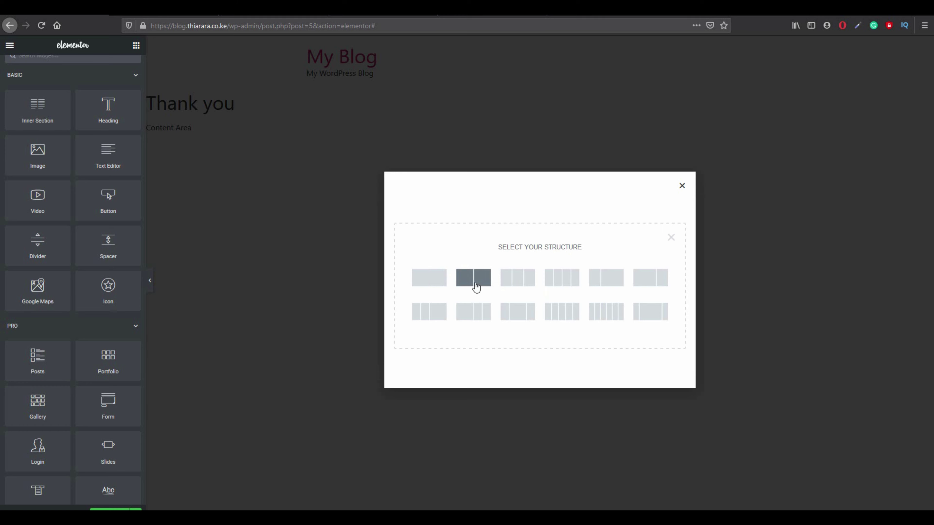
left_click(438, 283)
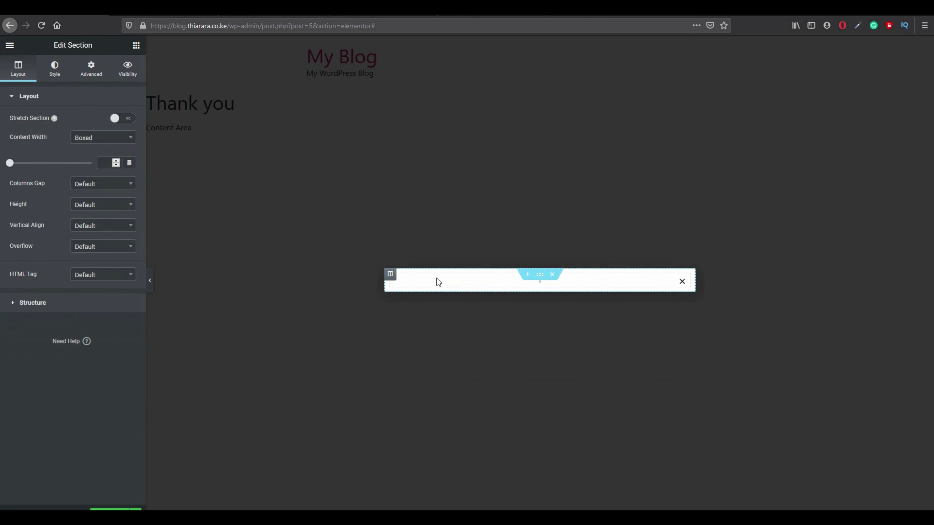
left_click(127, 118)
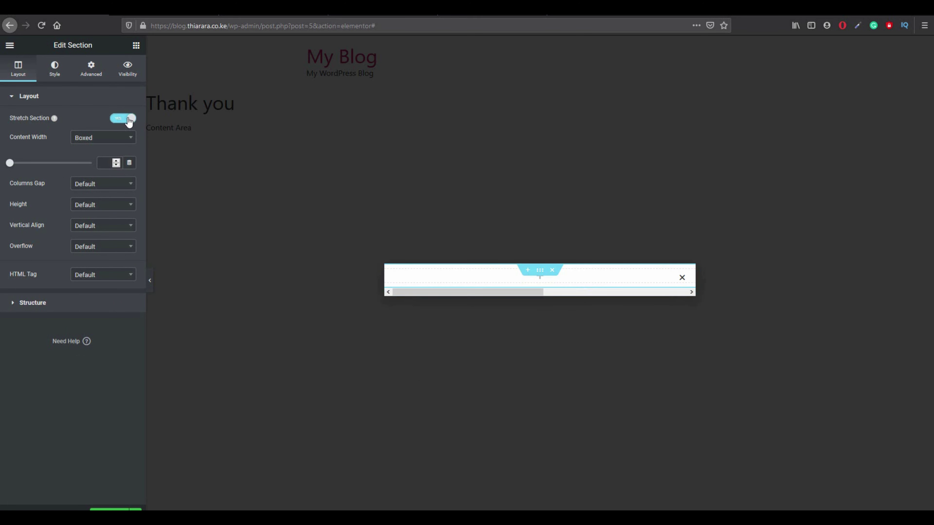
left_click(129, 121)
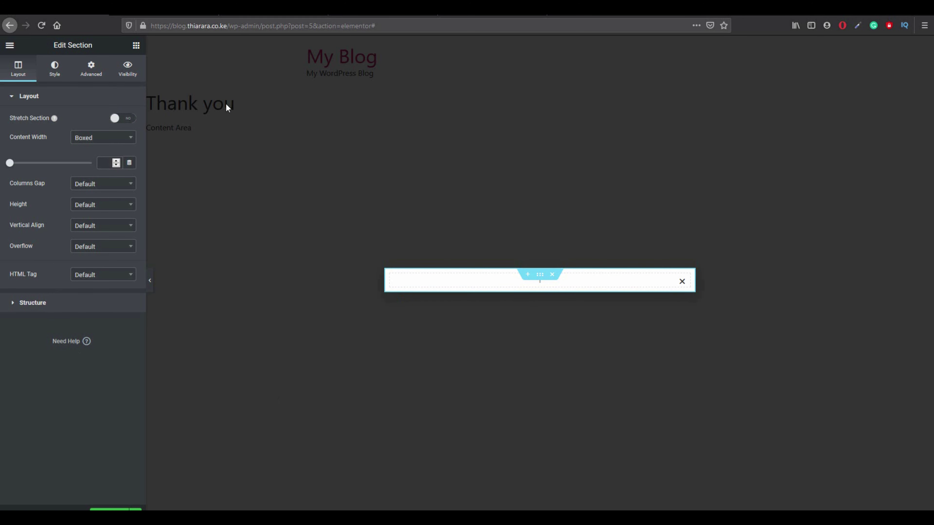
left_click(136, 45)
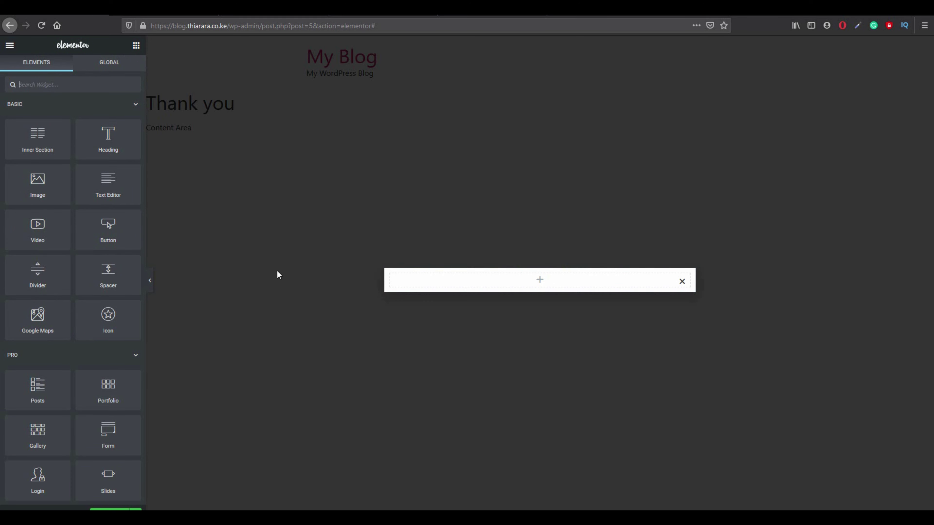
left_click_drag(108, 136, 450, 280)
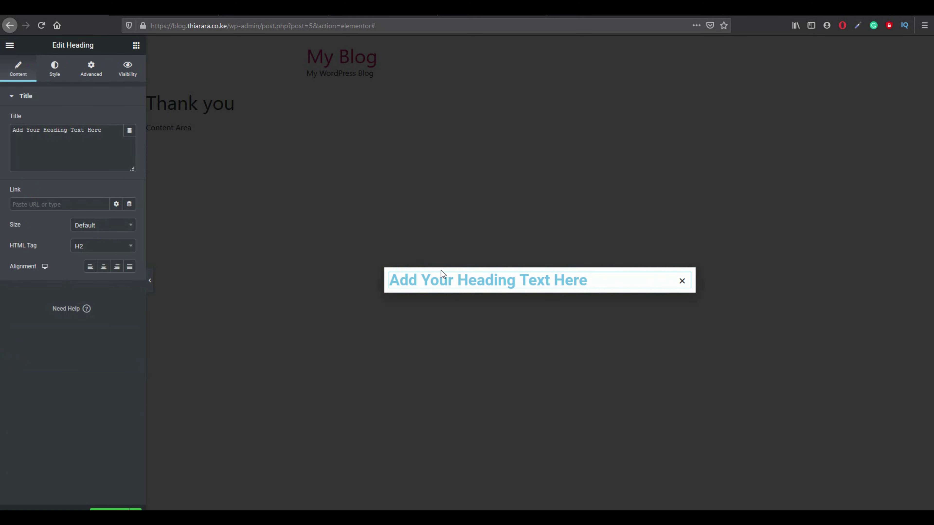
left_click(682, 282)
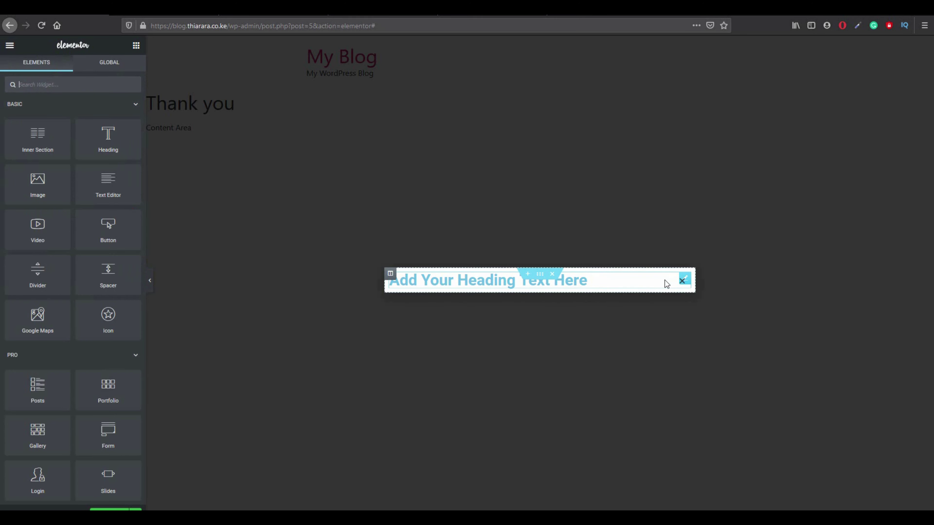
Delete the heading, add a one-column section, and try dragging in an Inner Section.
left_click(551, 274)
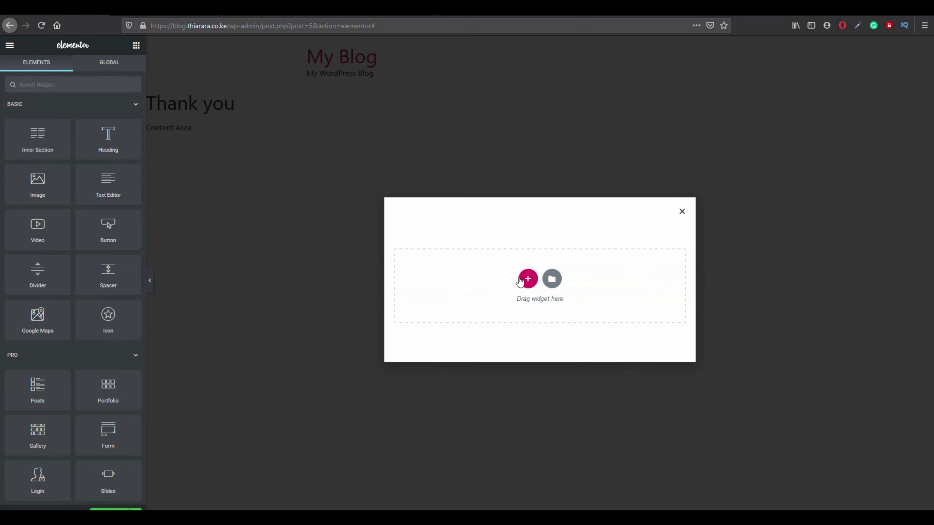
left_click(526, 280)
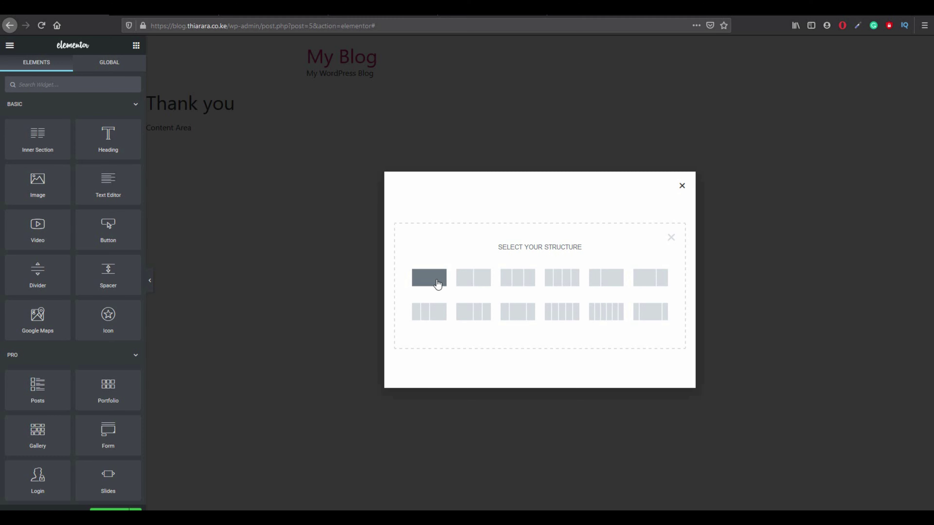
left_click(429, 277)
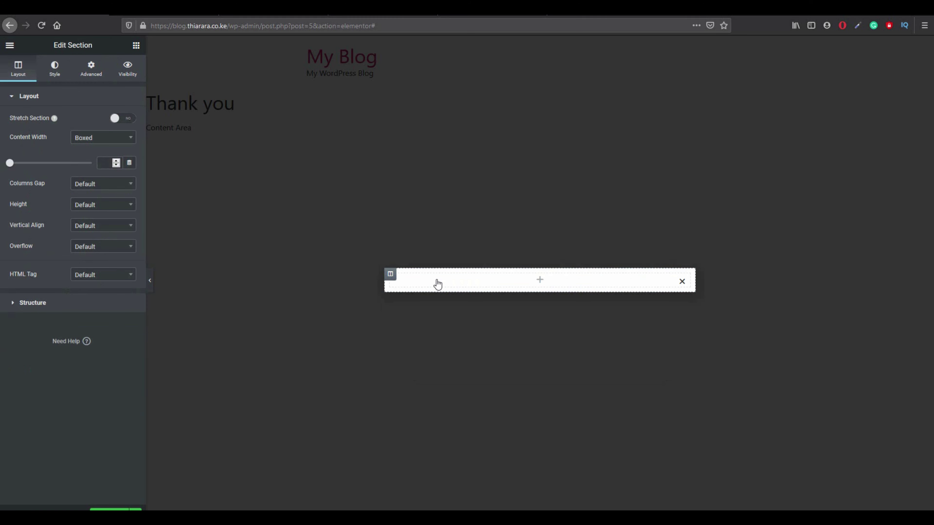
left_click(135, 45)
left_click_drag(39, 138, 213, 192)
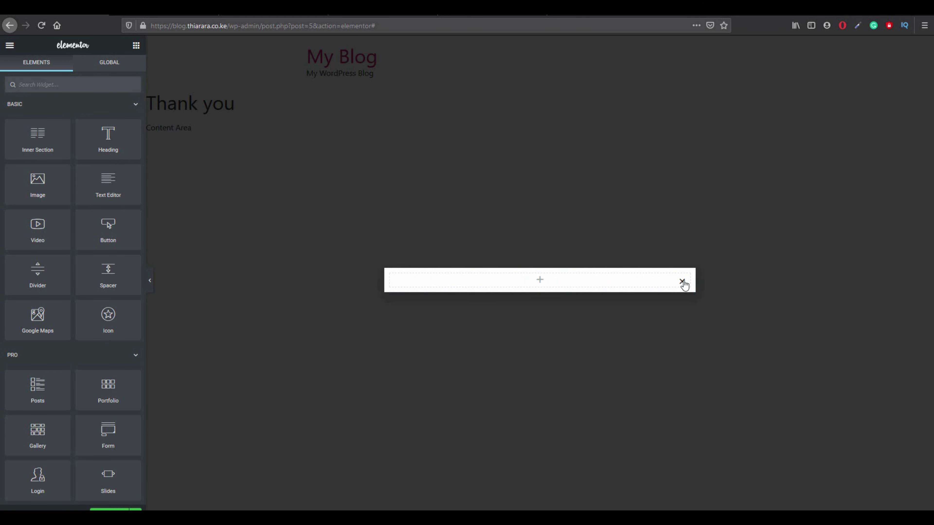
Replace that empty section with a two-column section.
left_click(552, 274)
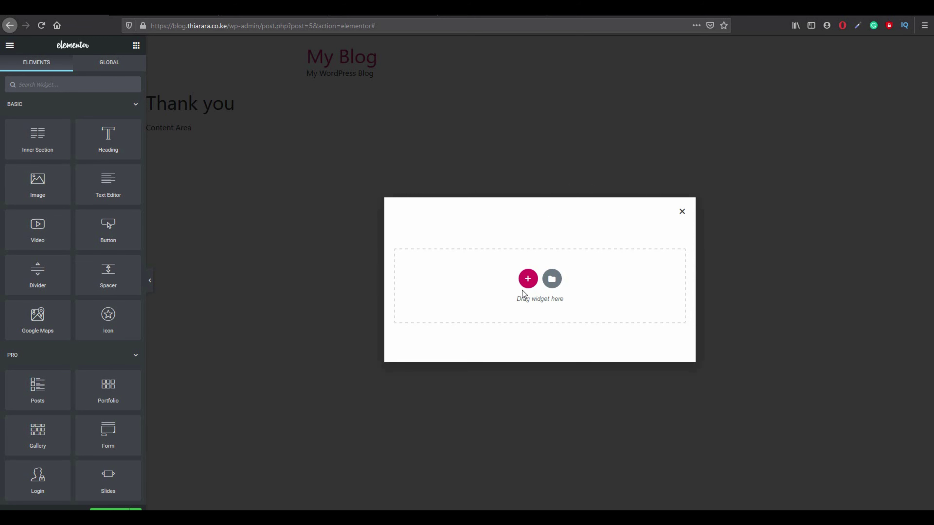
left_click(528, 280)
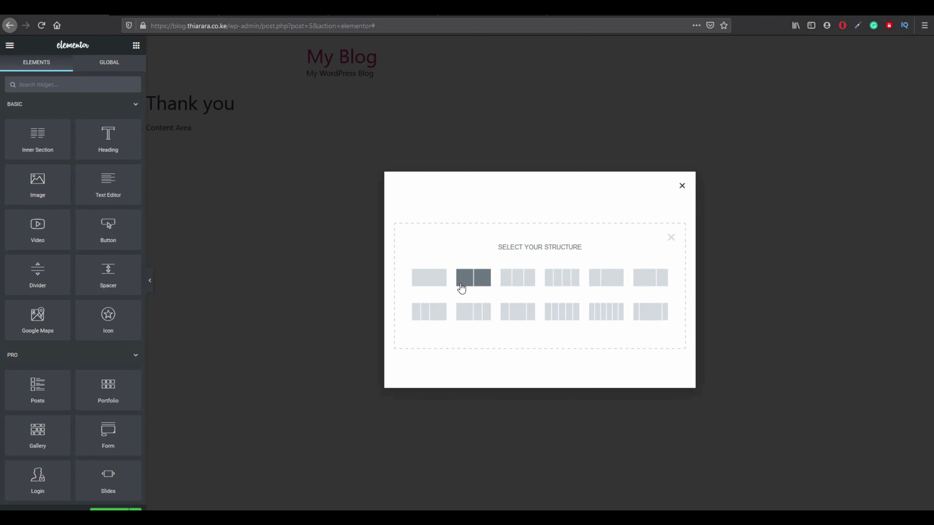
left_click(480, 279)
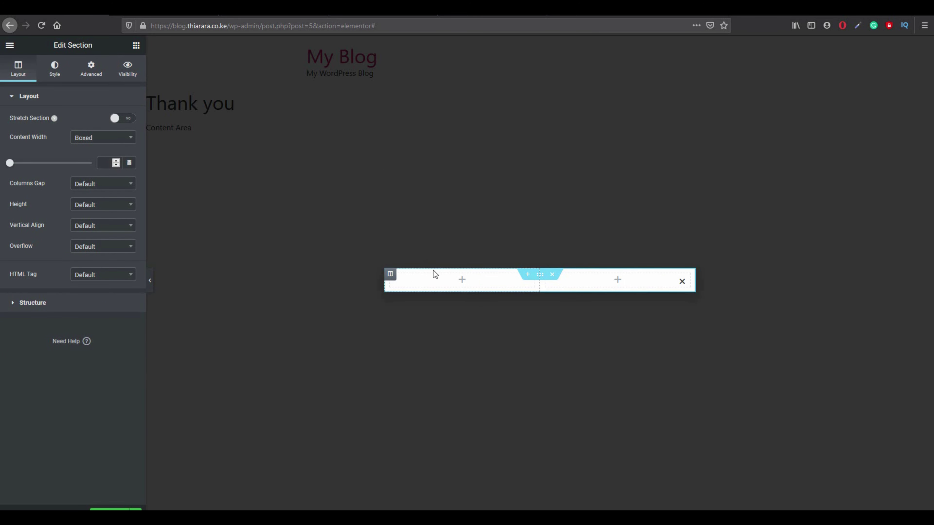
left_click(138, 46)
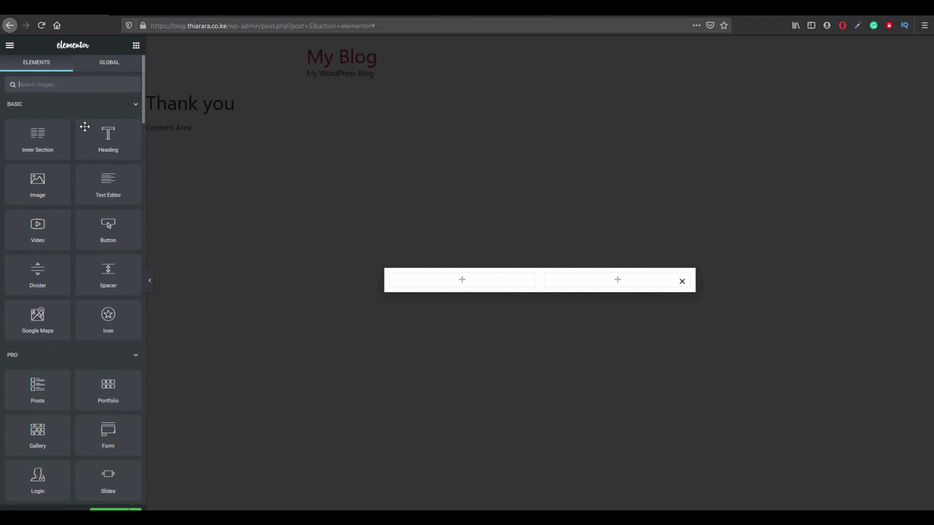
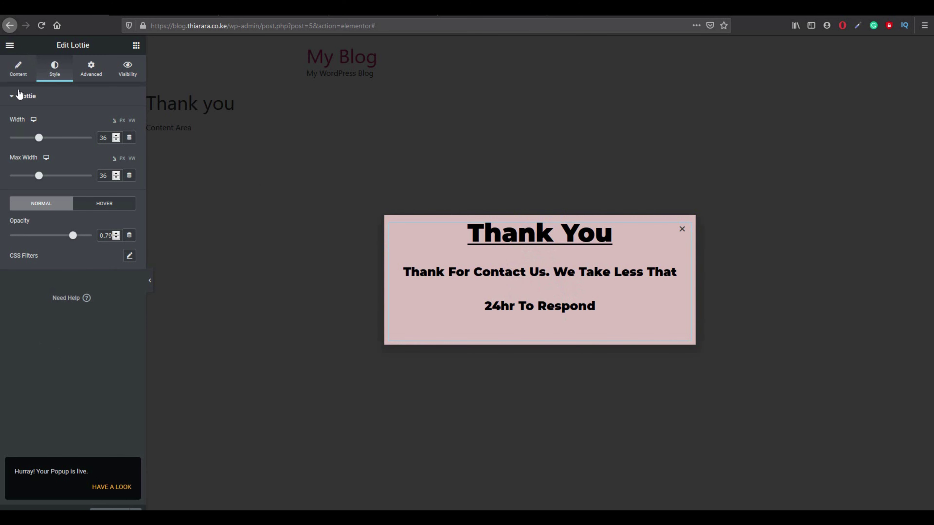
Exit the Elementor editor to the WordPress dashboard and go to the All Pages list.
left_click(9, 45)
left_click(47, 345)
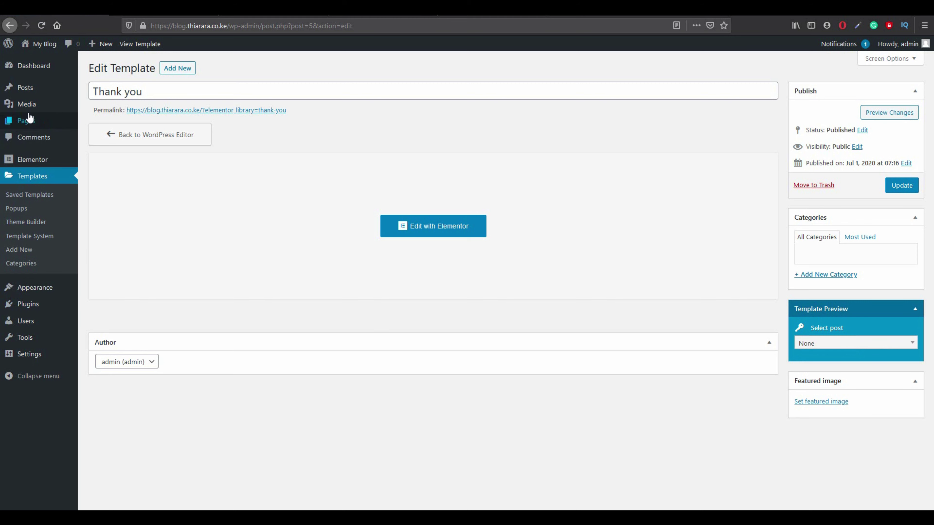
mouse_move(28, 121)
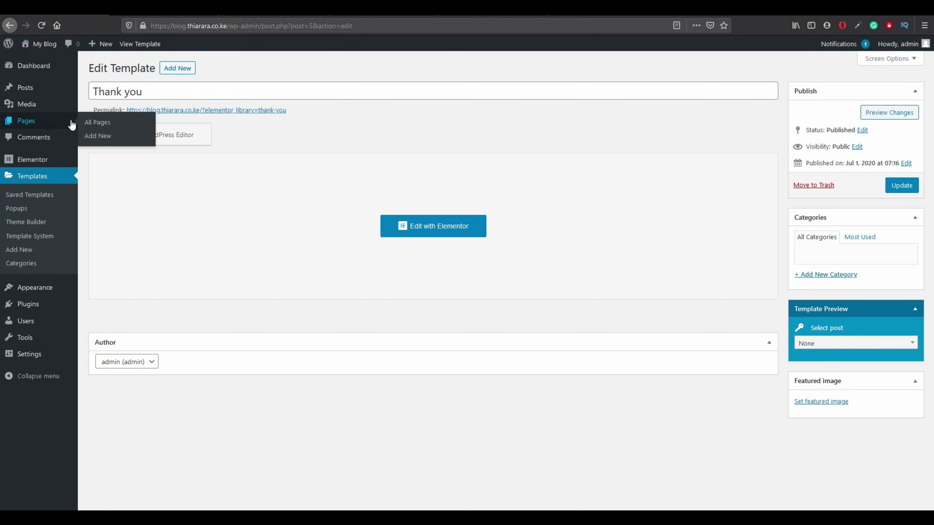
left_click(98, 123)
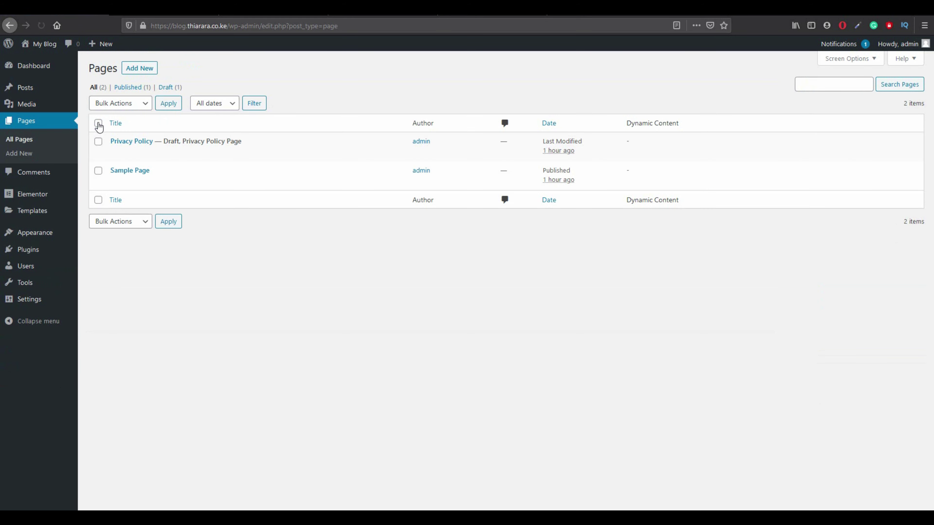
Add a new page titled 'contact us', publish it, and open it for editing.
left_click(139, 70)
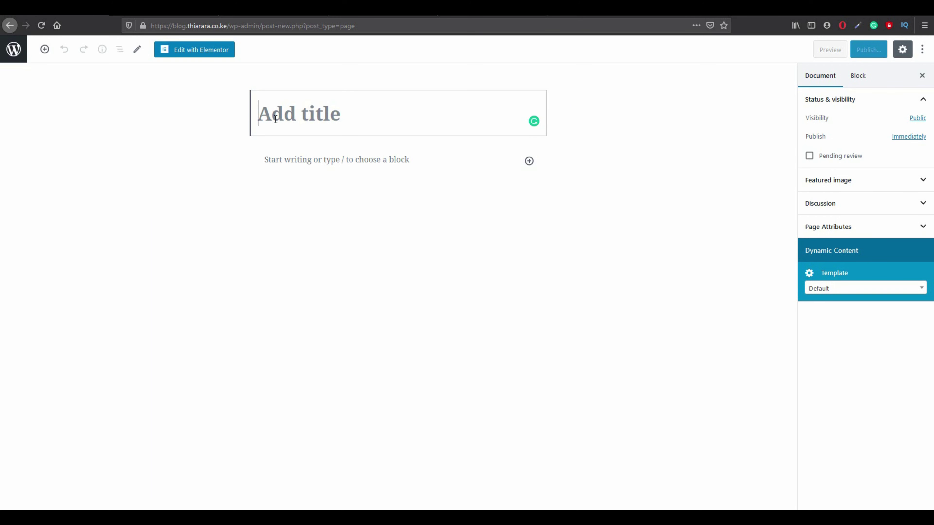
type("con")
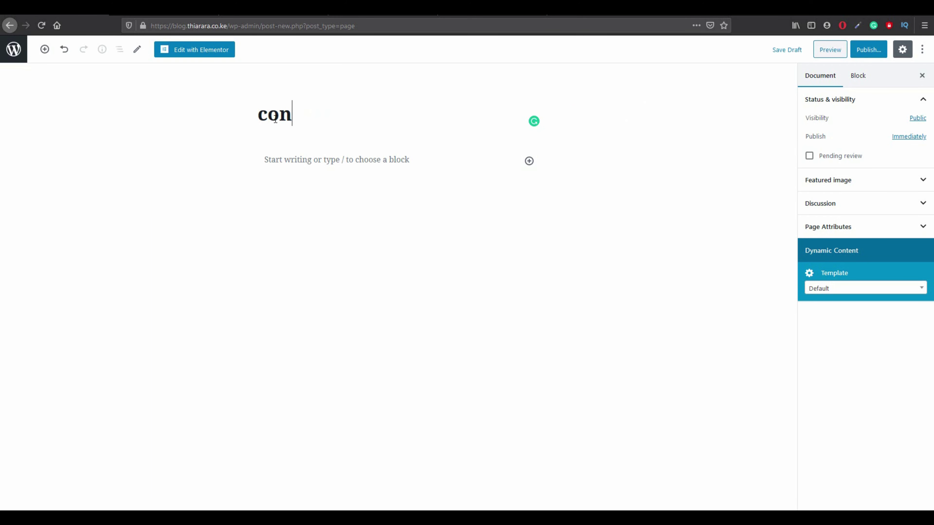
type("tact us")
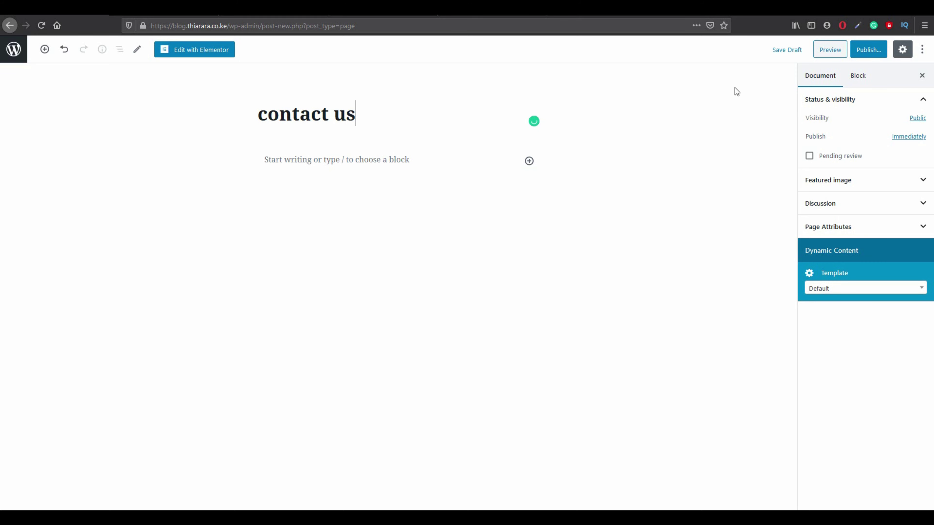
left_click(868, 50)
left_click(868, 52)
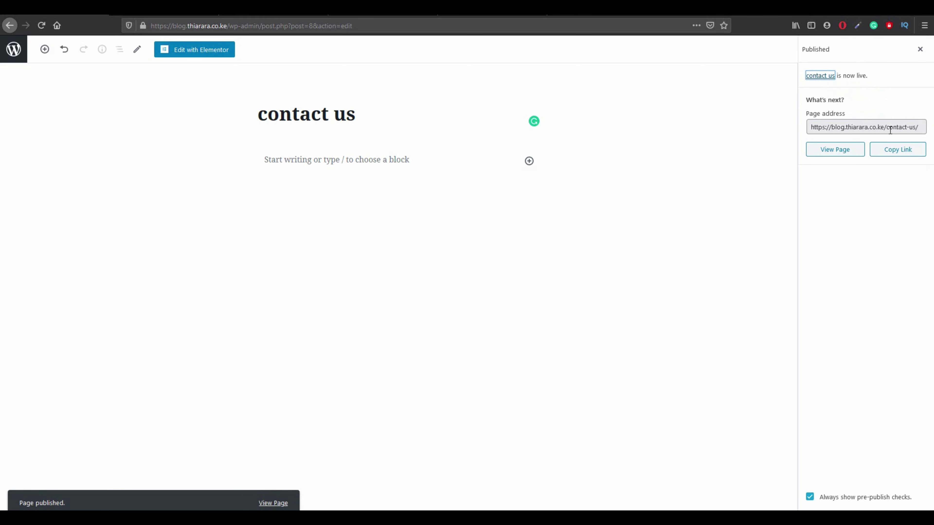
left_click(213, 54)
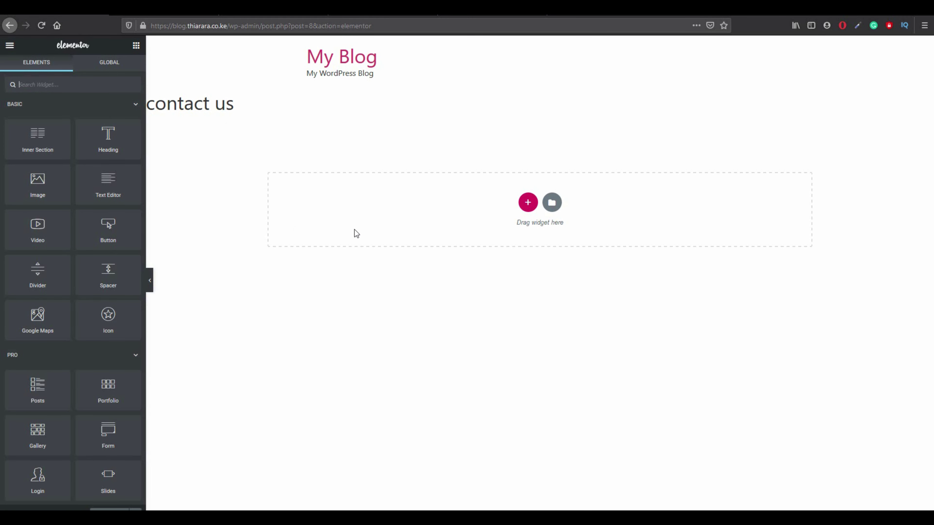
Hide the contact us page title, save with Update, and add an empty one-column section.
left_click_drag(237, 111, 149, 109)
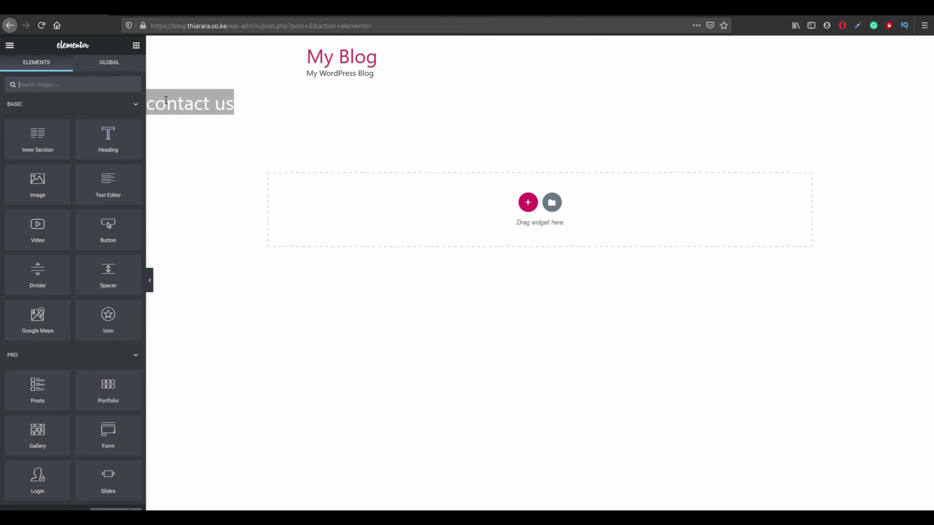
left_click(208, 199)
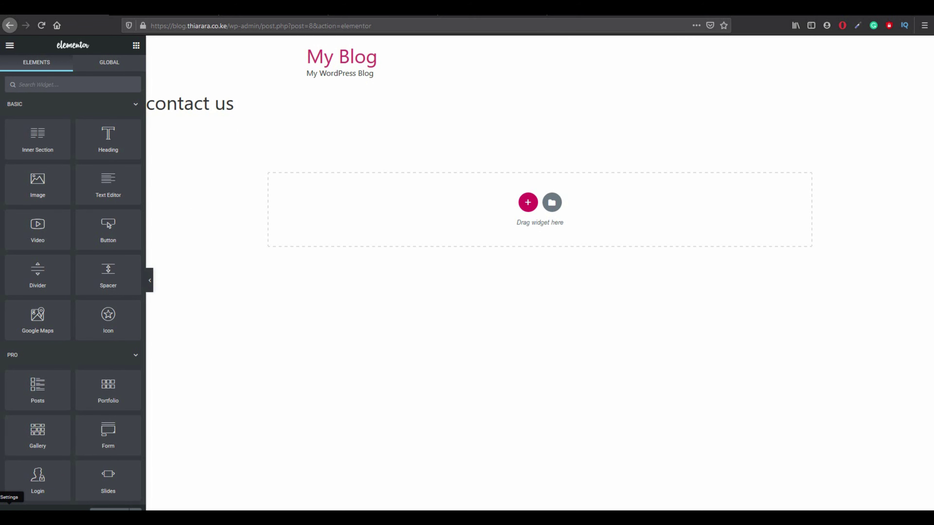
left_click(9, 509)
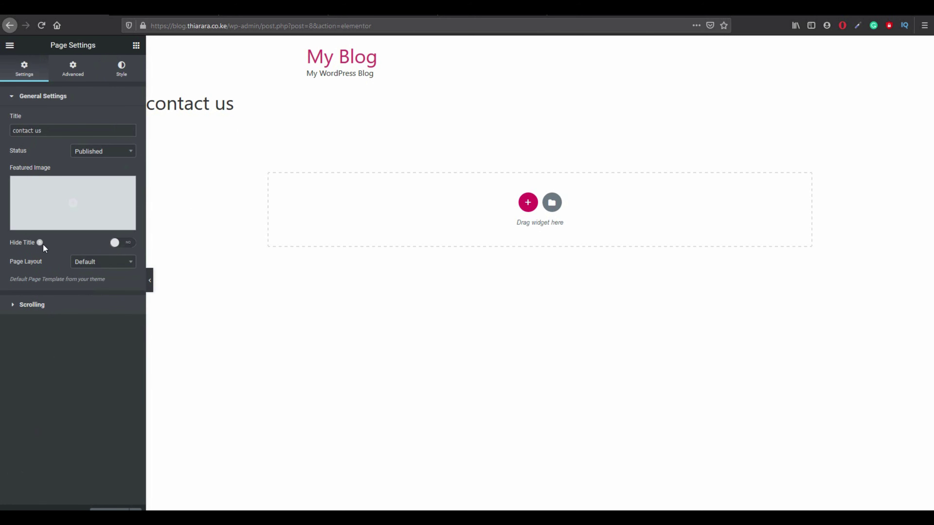
left_click(122, 243)
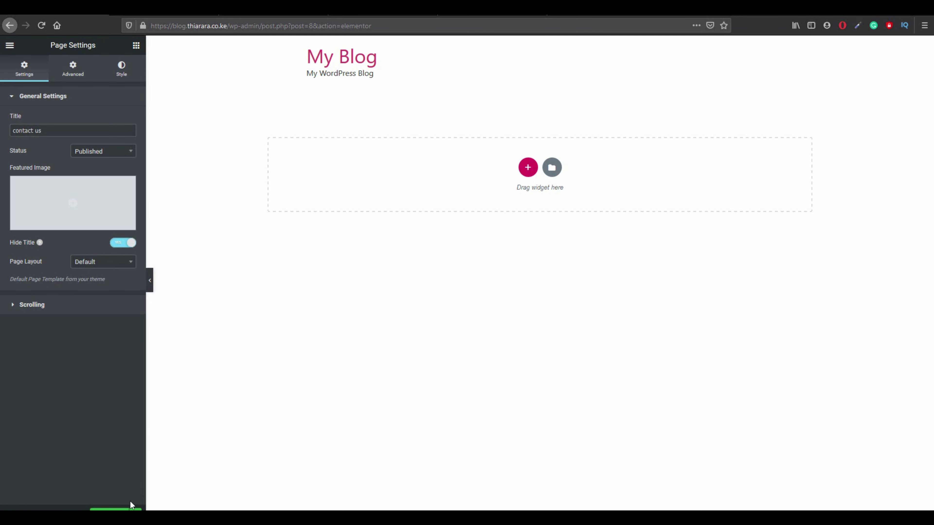
left_click(109, 510)
left_click(527, 167)
left_click(412, 199)
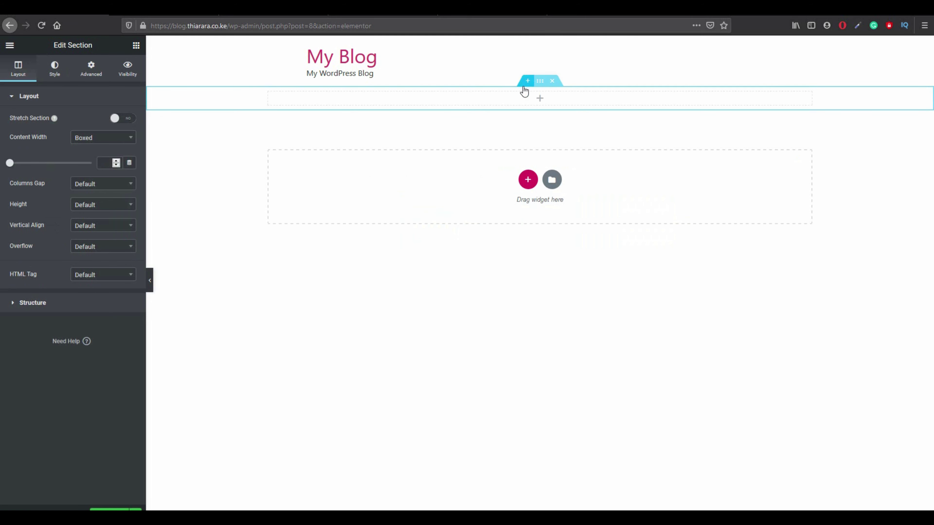
Drag a Form widget into the new section and glance at a reference contact form in another tab.
left_click(136, 46)
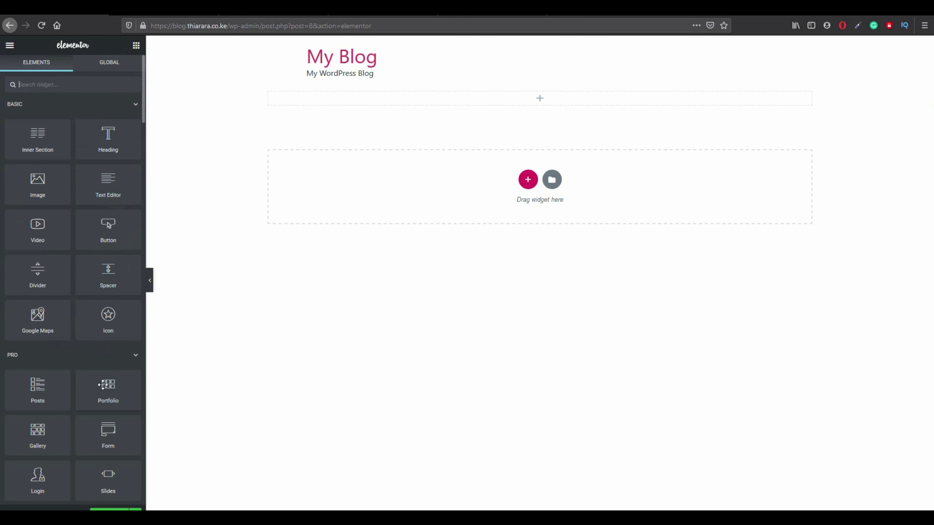
left_click_drag(119, 439, 397, 101)
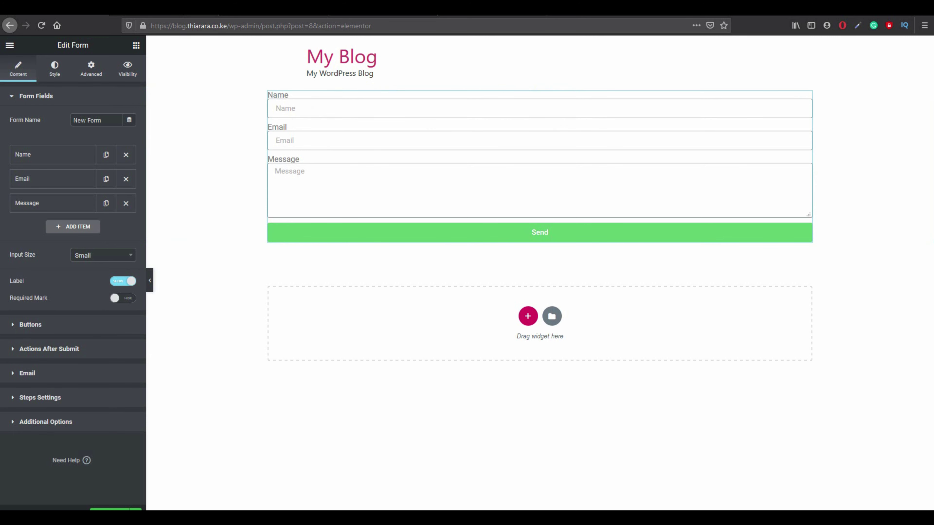
left_click(198, 8)
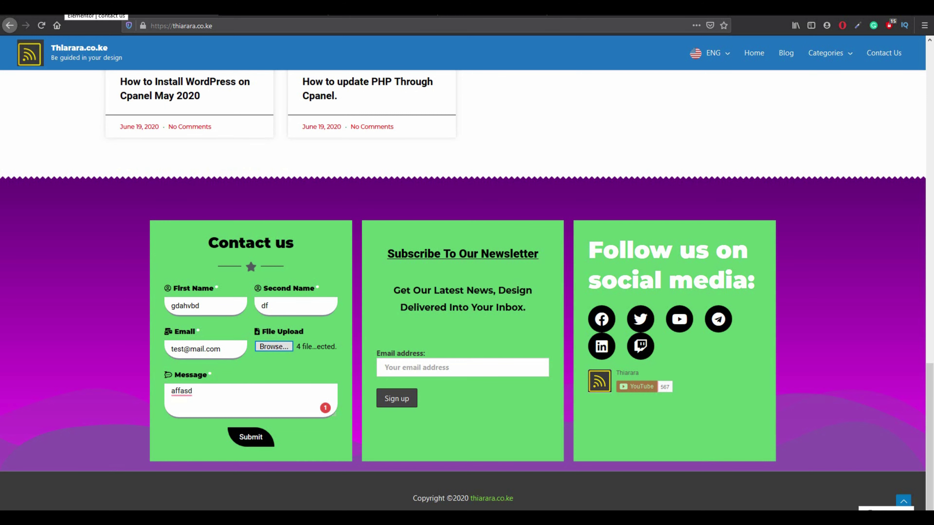
left_click(95, 11)
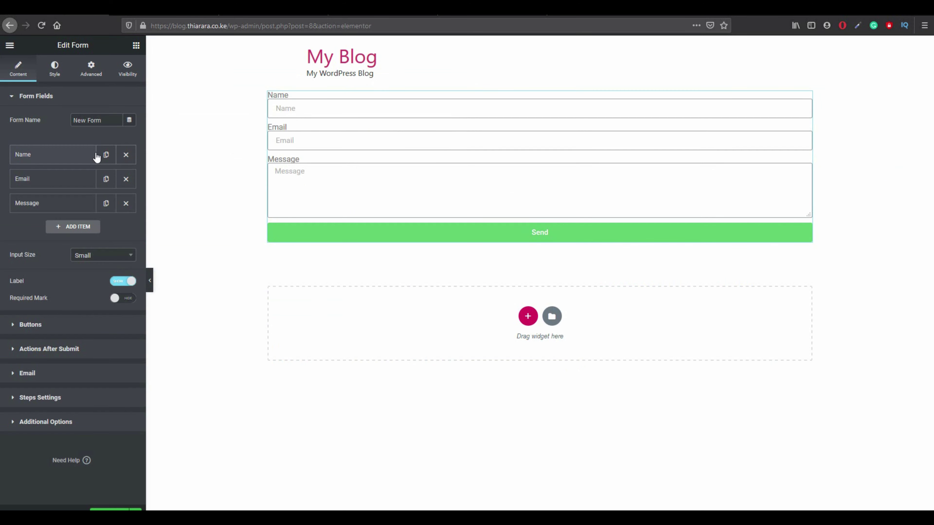
Duplicate the Name field and add a Number field labelled 'phone number'.
left_click(107, 155)
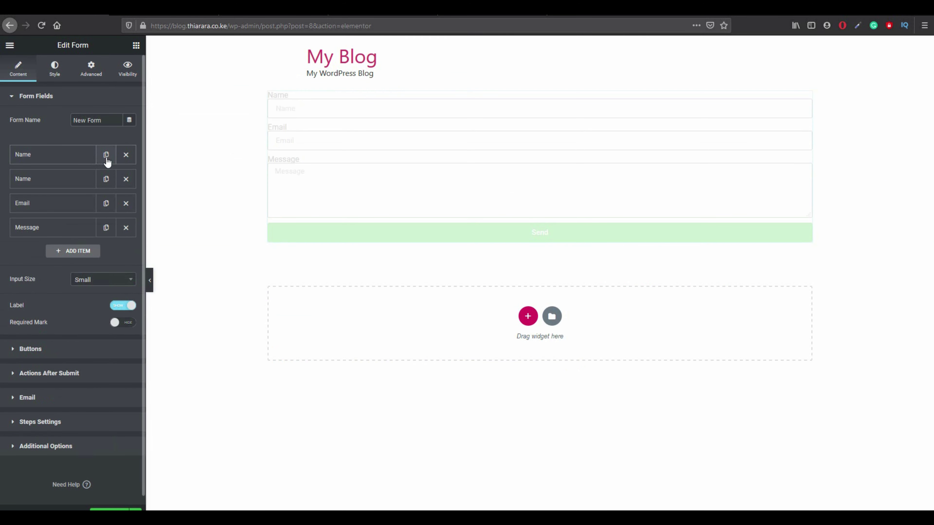
left_click(76, 252)
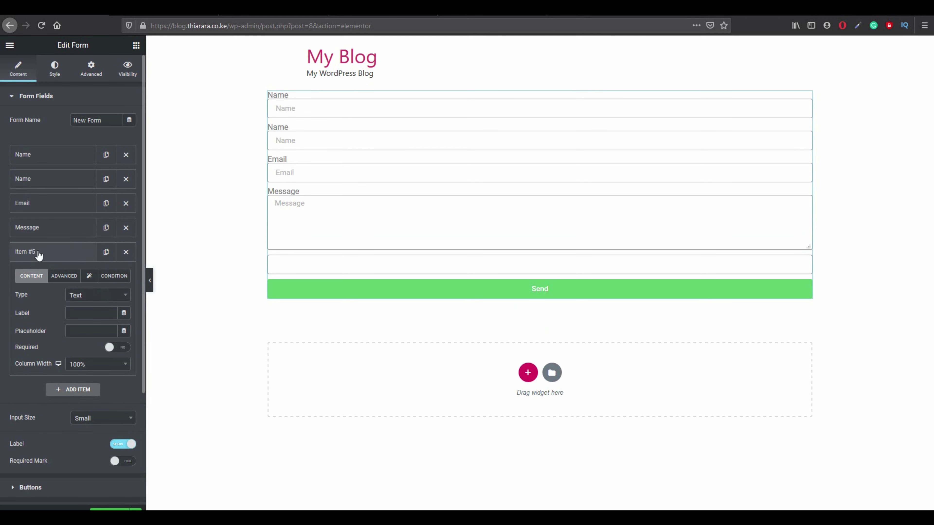
left_click(76, 295)
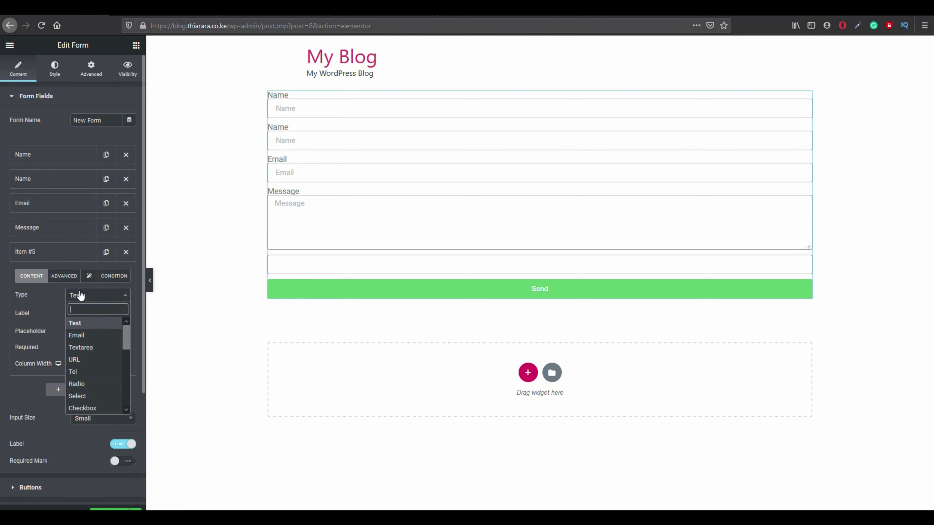
scroll(86, 368, "down", 3)
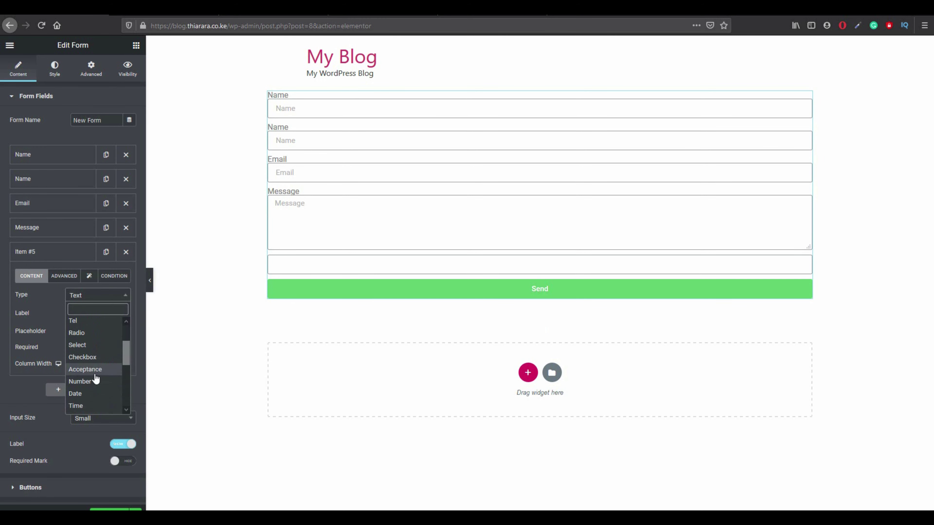
left_click(95, 381)
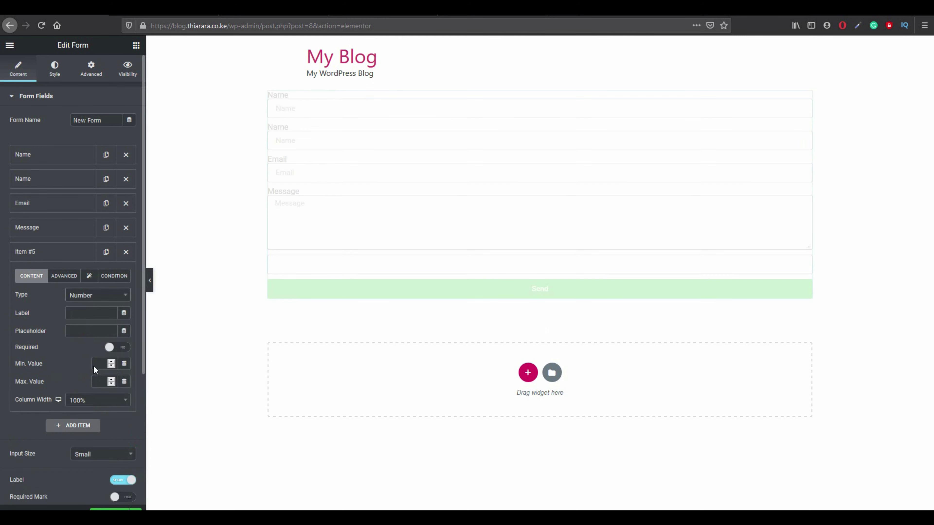
left_click(81, 313)
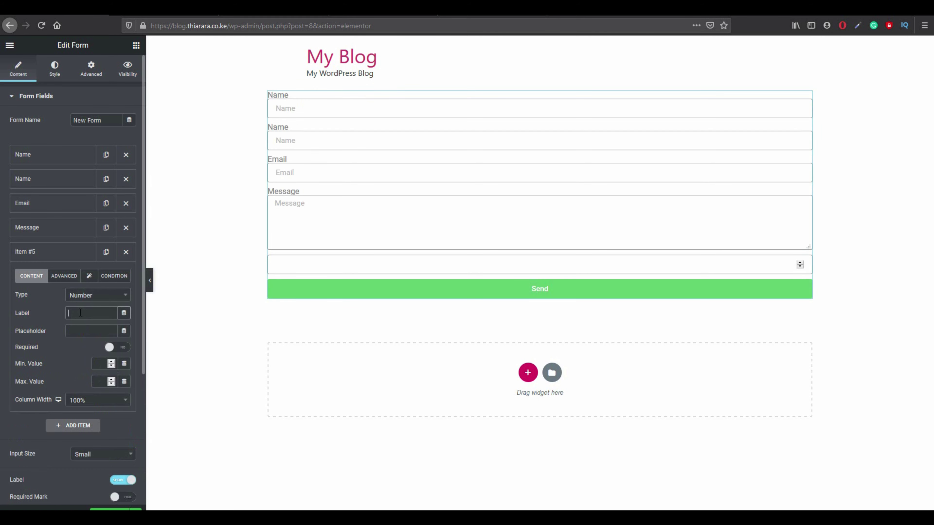
type("phone")
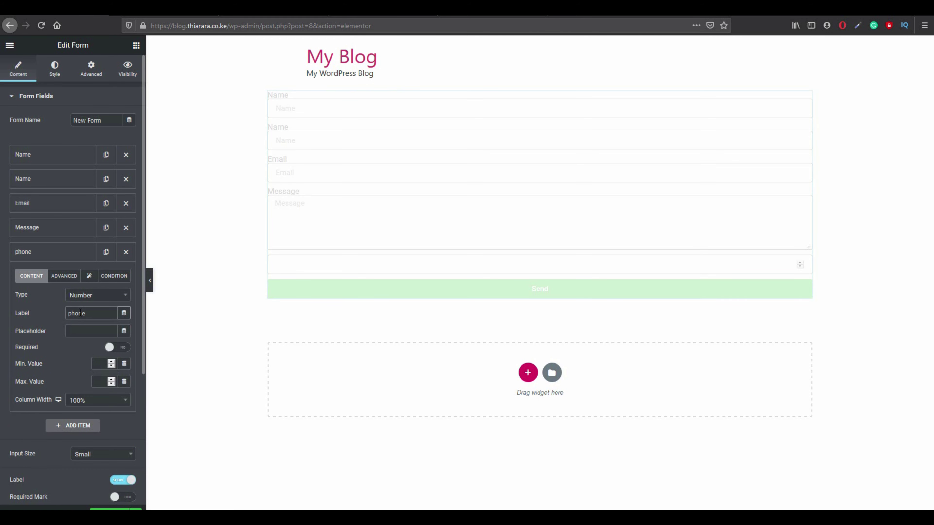
type(" number")
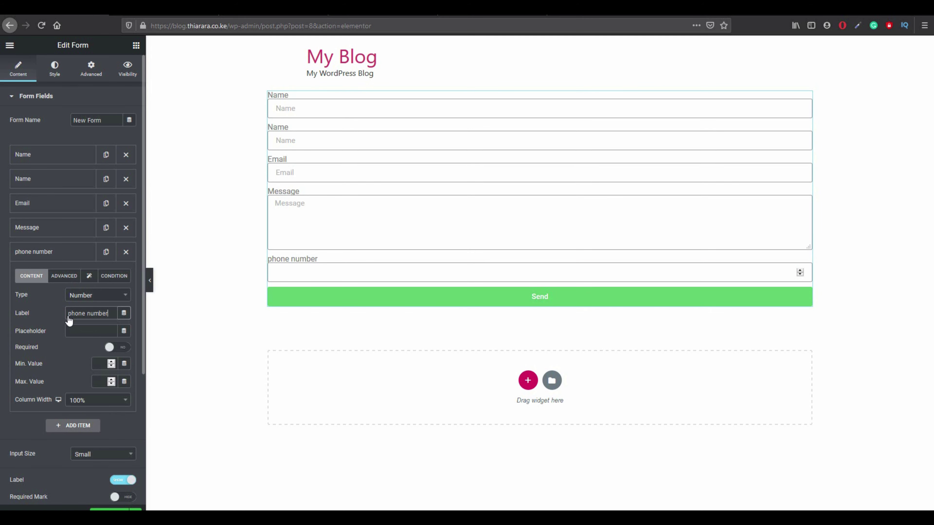
Add a Checkbox field labelled 'accept terms an condition' and start one more field.
left_click(77, 428)
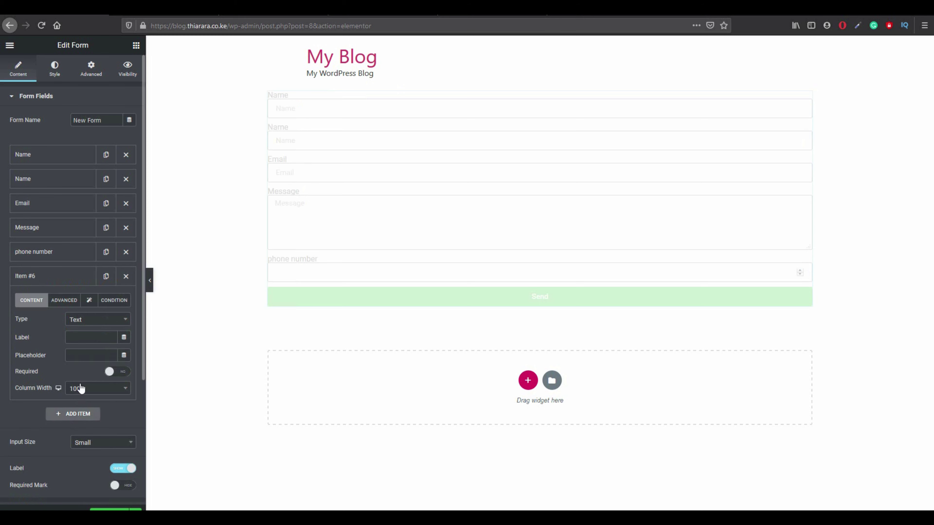
left_click(75, 319)
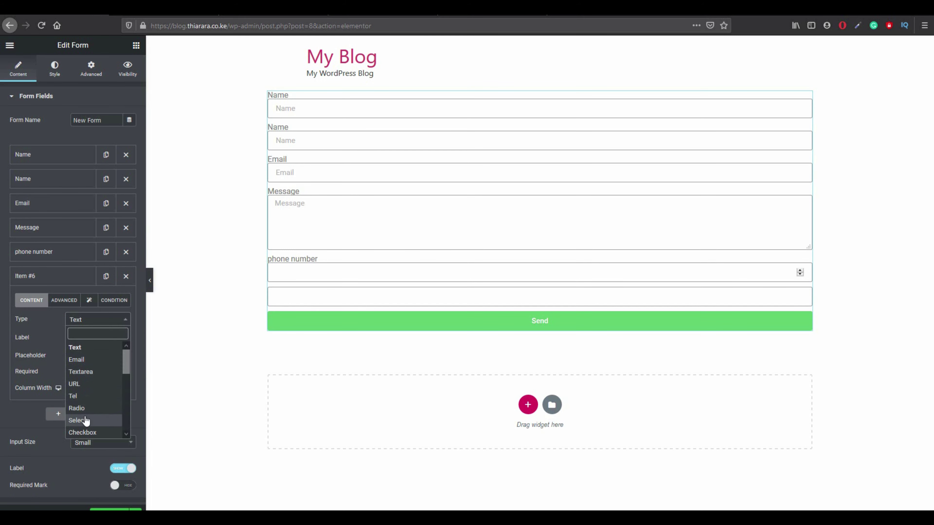
scroll(85, 420, "down", 3)
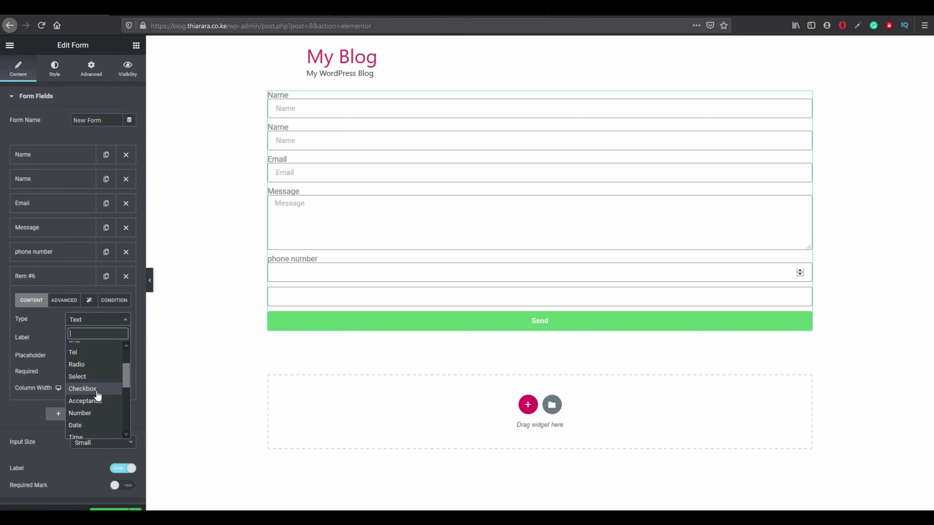
left_click(85, 388)
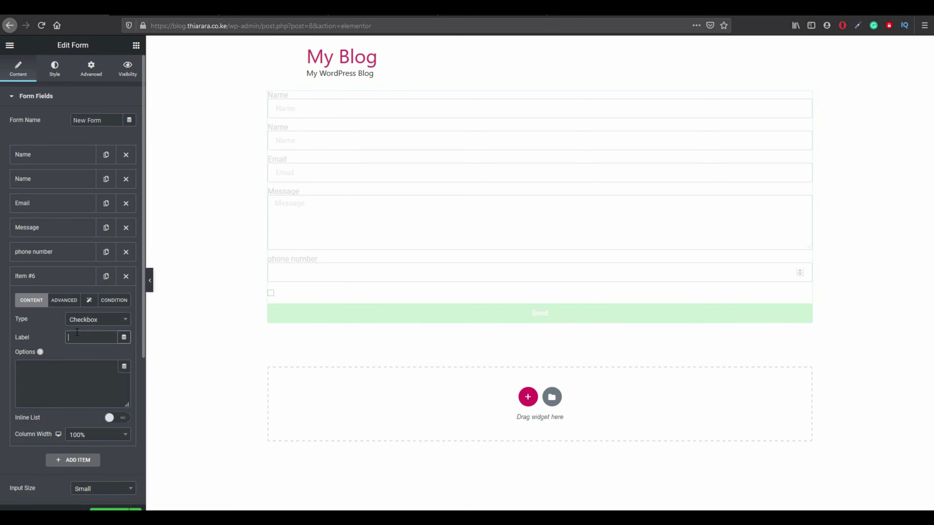
type("ac")
type("cept terms an")
type(" conditi")
type("on")
left_click(78, 461)
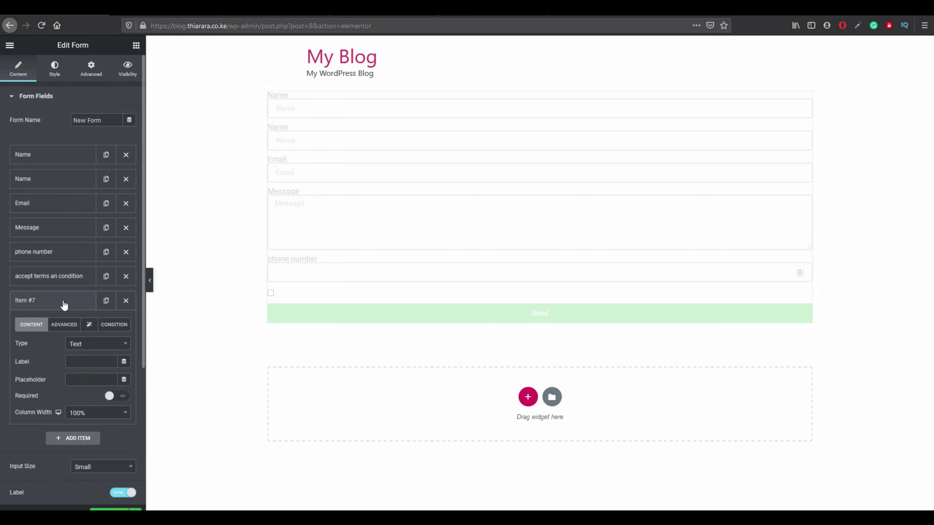
Make the new field a Radio labelled 'how urgent' and move Message below it.
left_click(93, 345)
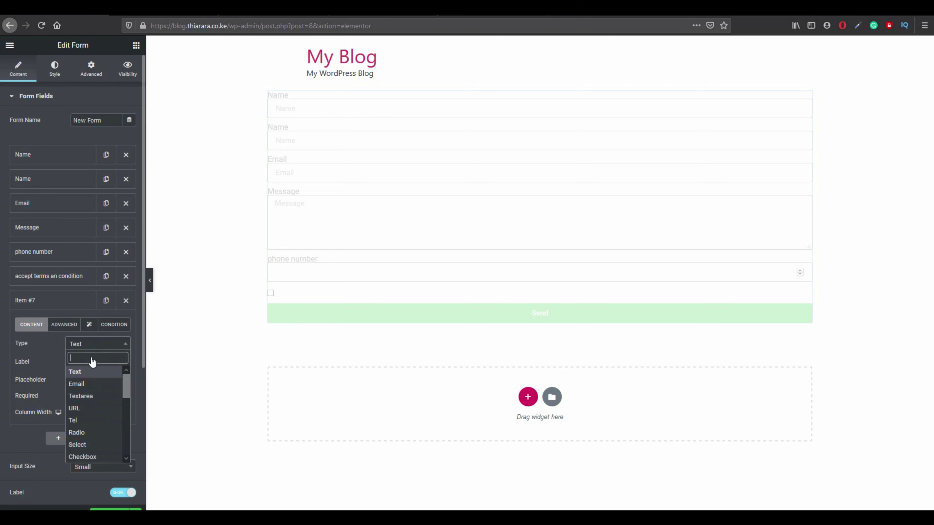
scroll(107, 422, "down", 2)
scroll(96, 395, "up", 1)
left_click(90, 392)
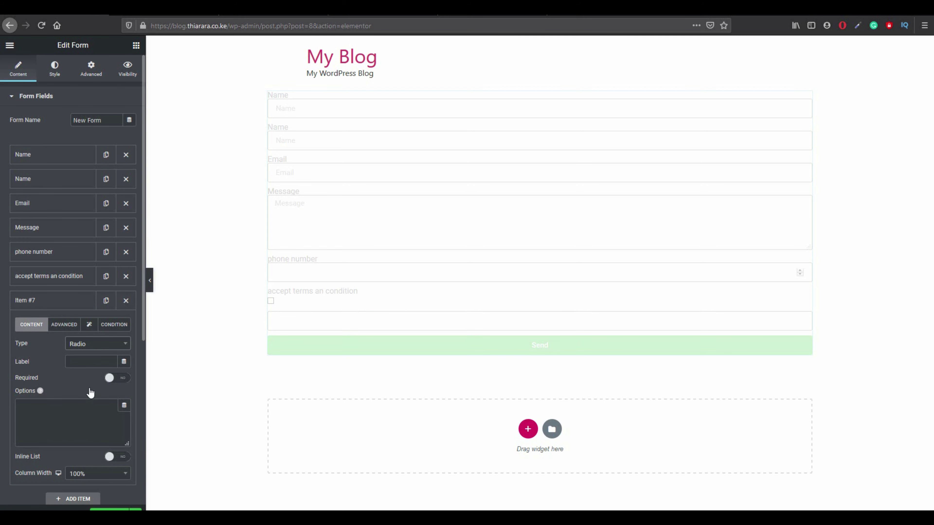
left_click(92, 362)
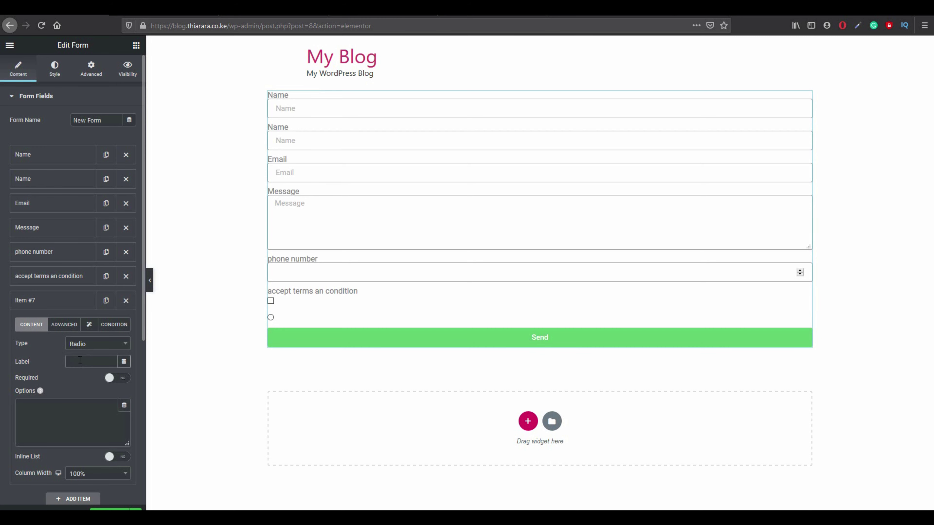
type("how urgent")
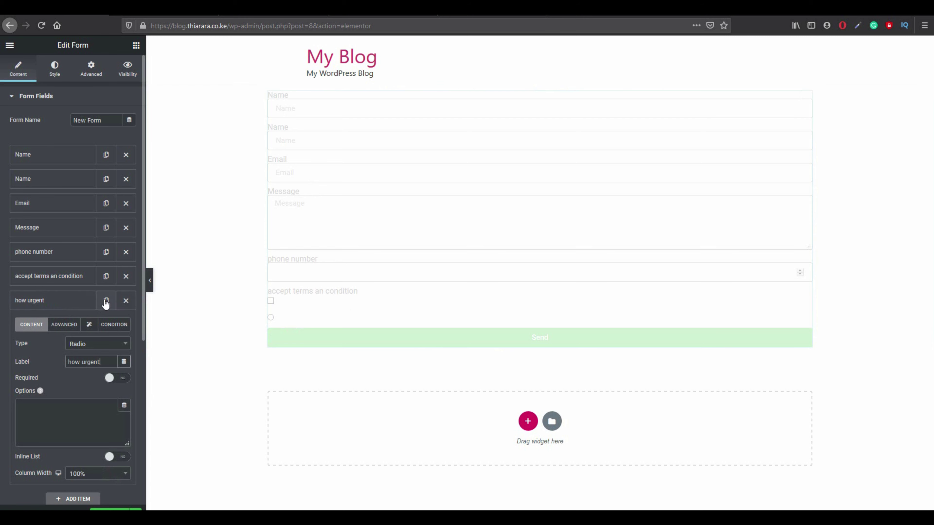
left_click(74, 305)
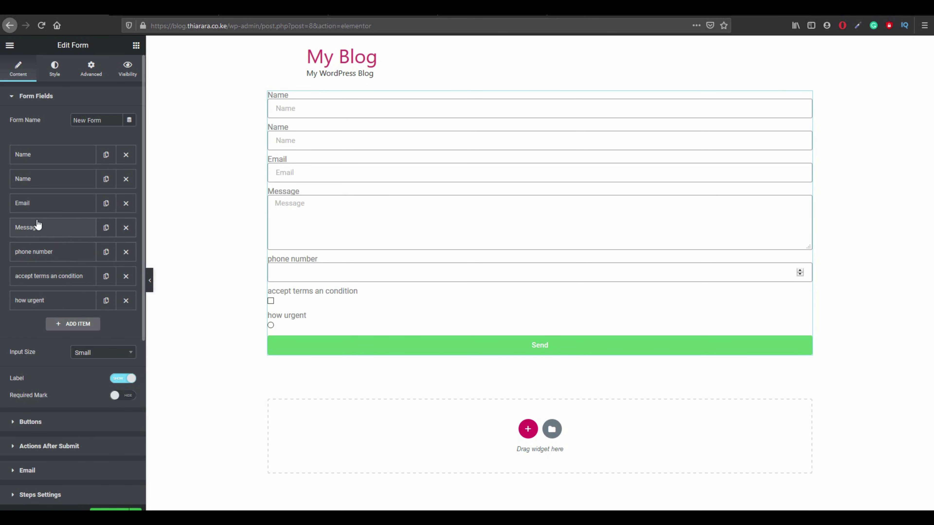
left_click_drag(40, 229, 143, 312)
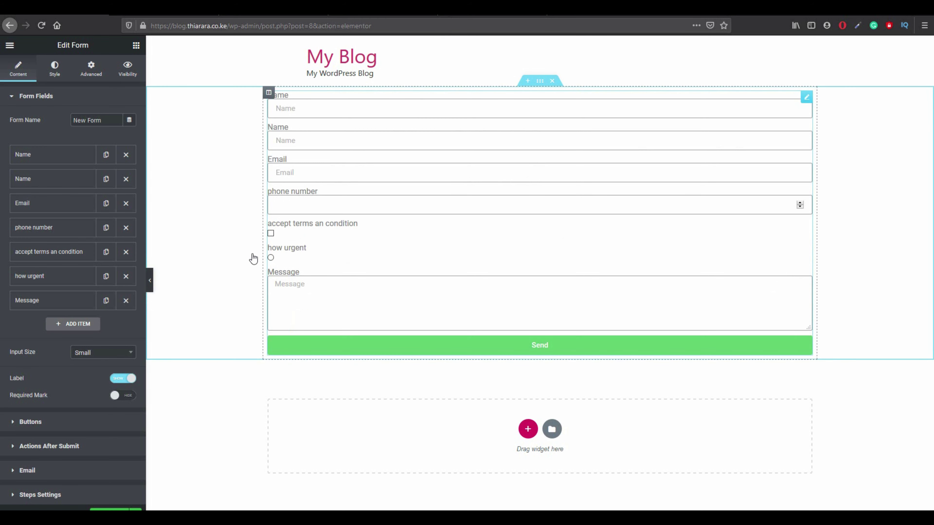
Reopen the first Name field, keep its type as Text, and select its placeholder for replacing.
left_click(55, 160)
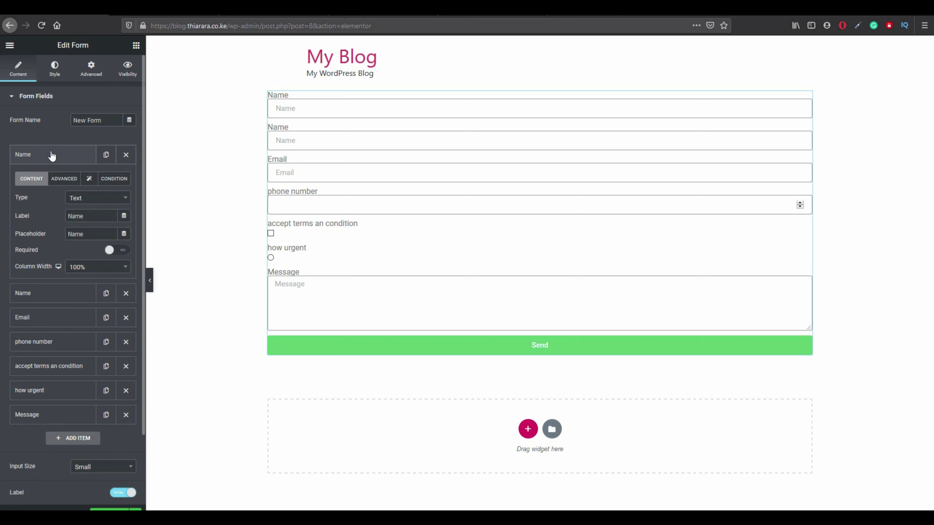
left_click(53, 154)
left_click(53, 155)
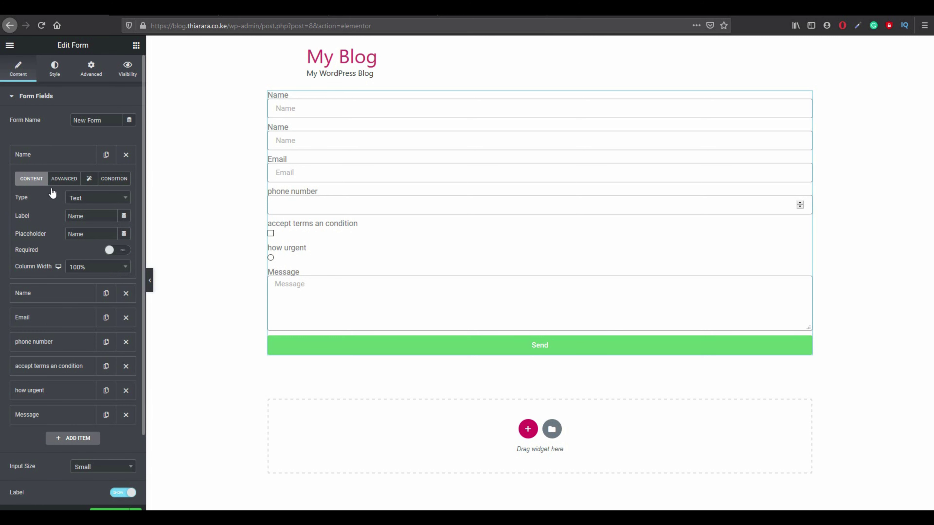
left_click(108, 206)
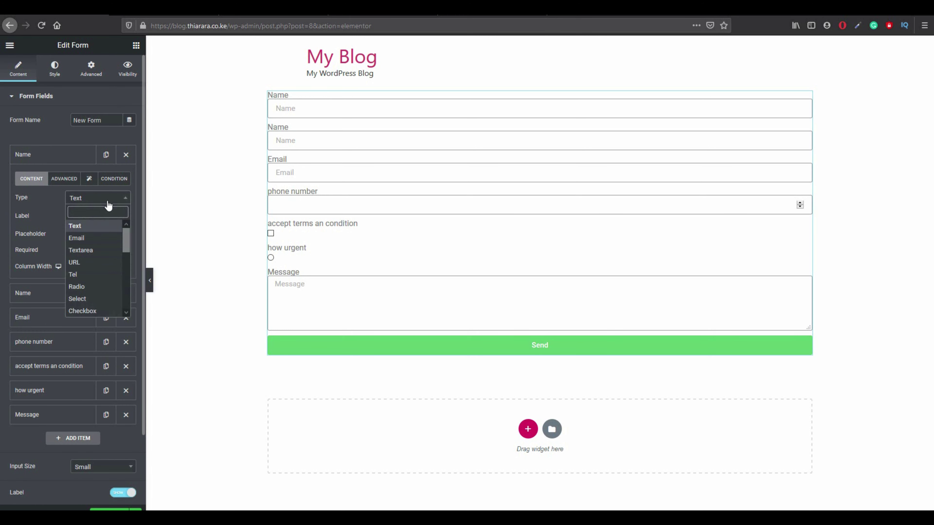
left_click(95, 226)
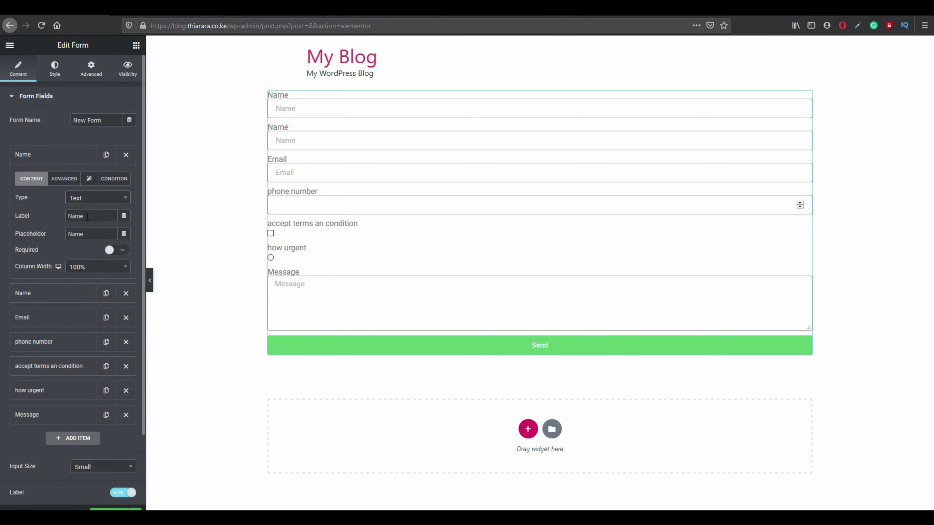
left_click(87, 216)
left_click_drag(92, 234, 59, 234)
Give the first Name field placeholder 'Fisrt name', make it required, and set Column Width 50%.
type("fisrt")
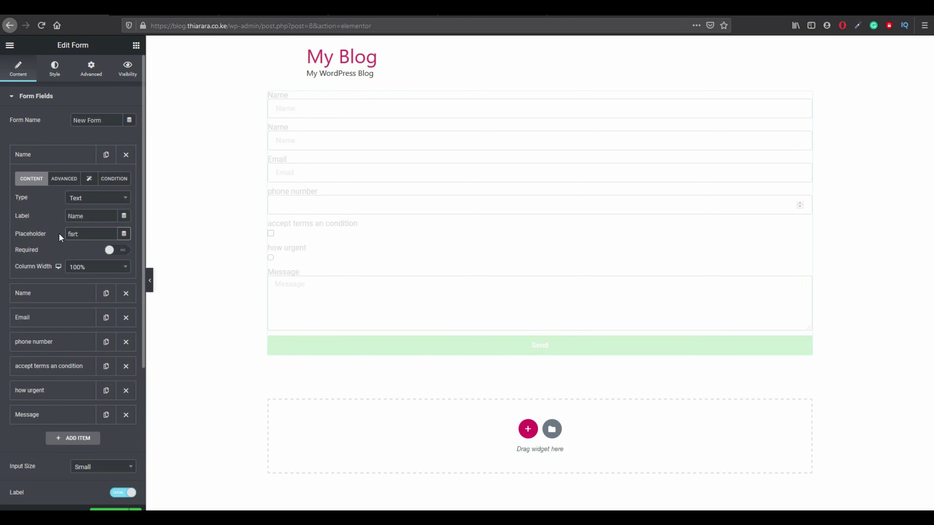
type(" name")
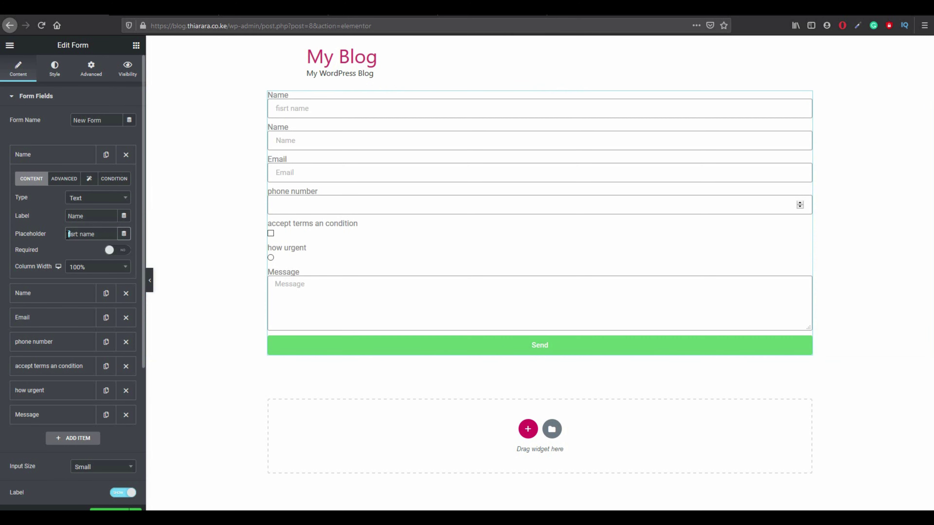
type("F")
left_click(121, 252)
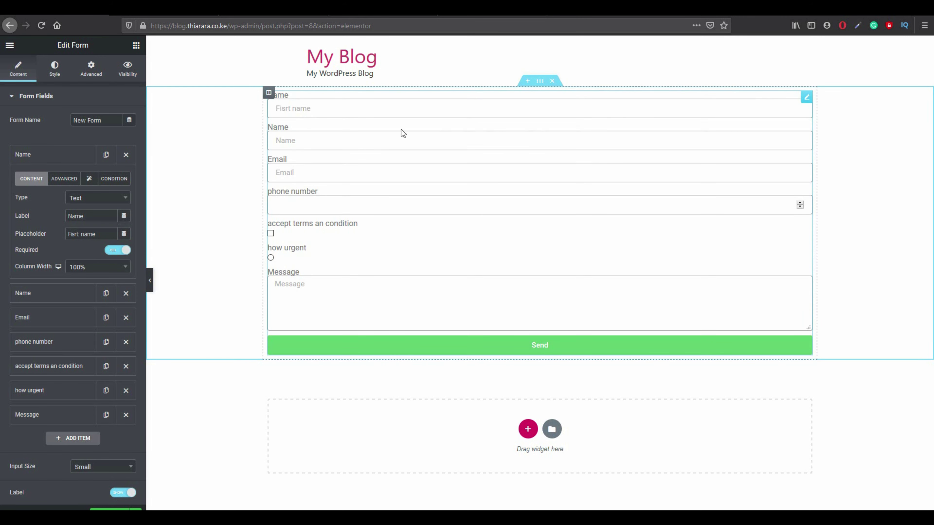
left_click(92, 266)
scroll(80, 316, "up", 3)
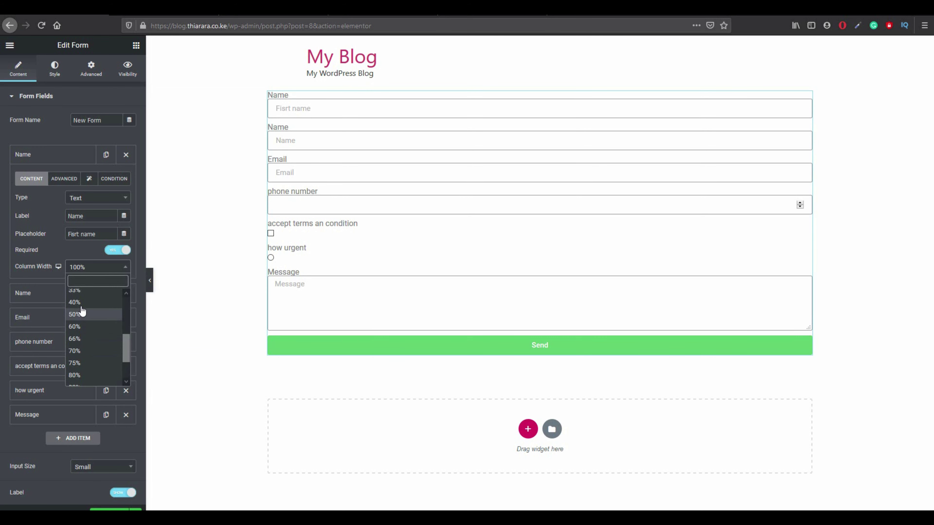
left_click(81, 317)
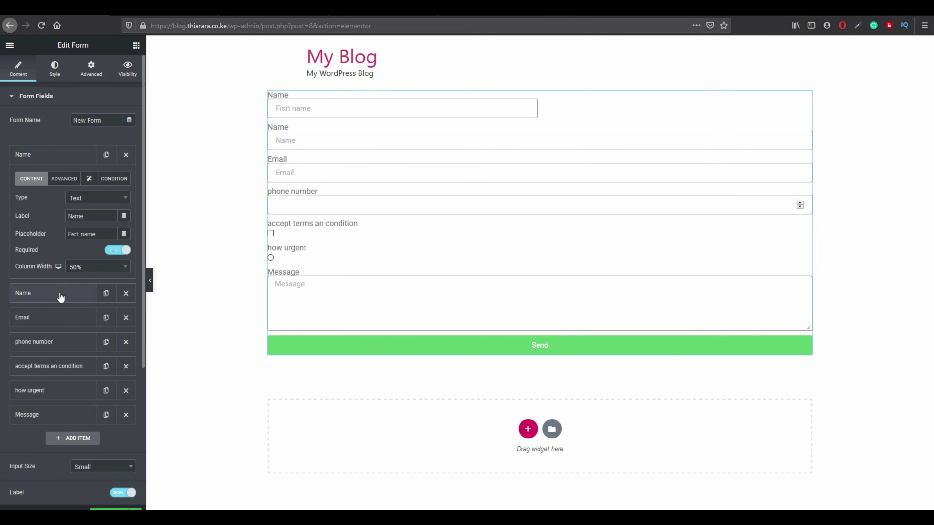
left_click(64, 181)
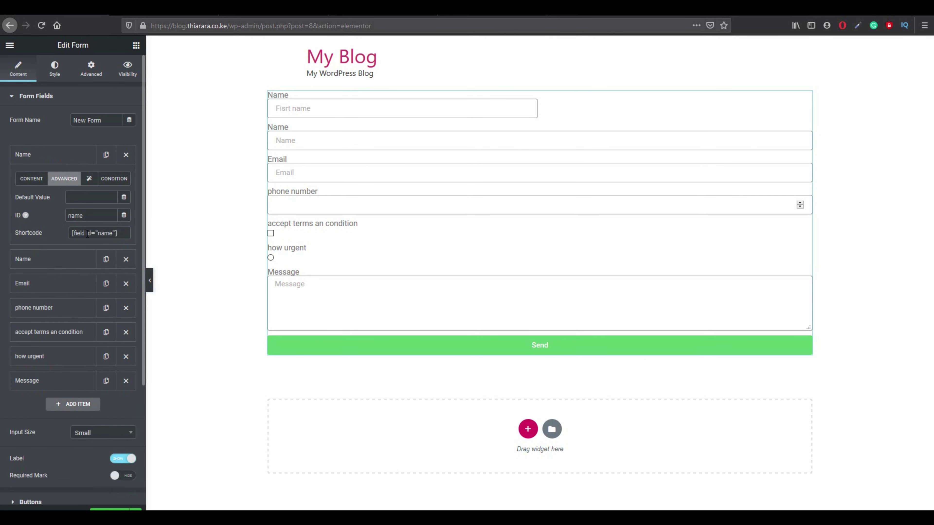
In the first Name field's length options, set Min Length 2 and Max Length 30.
mouse_move(121, 234)
left_mouse_down()
mouse_move(67, 234)
mouse_move(117, 234)
left_mouse_up()
left_click(89, 179)
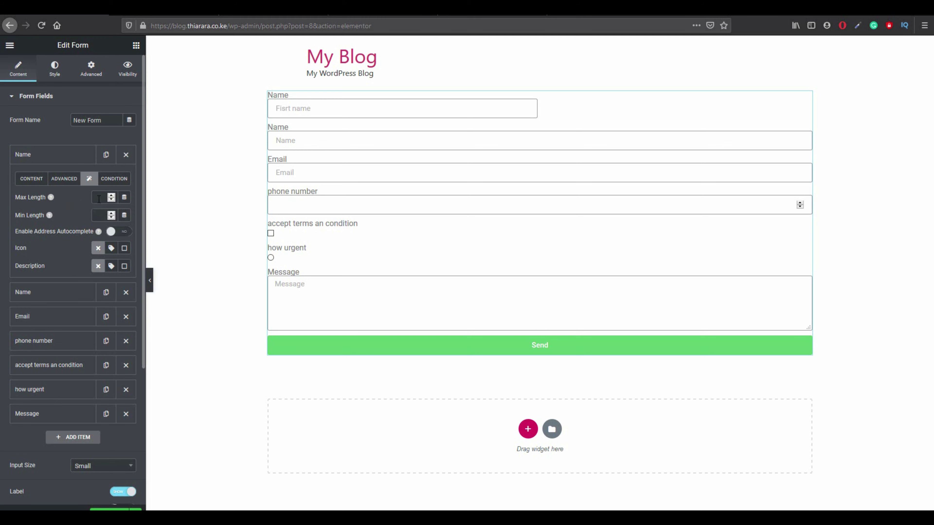
left_click(312, 110)
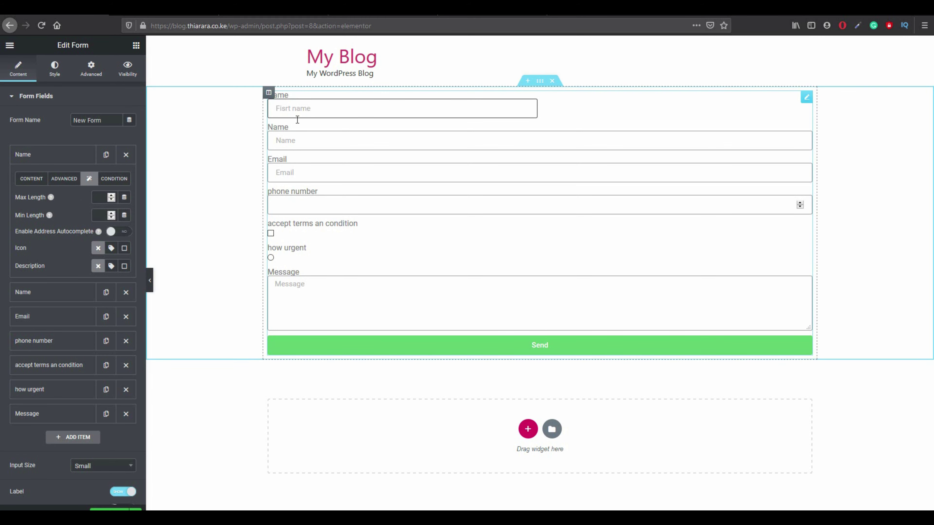
left_click(98, 214)
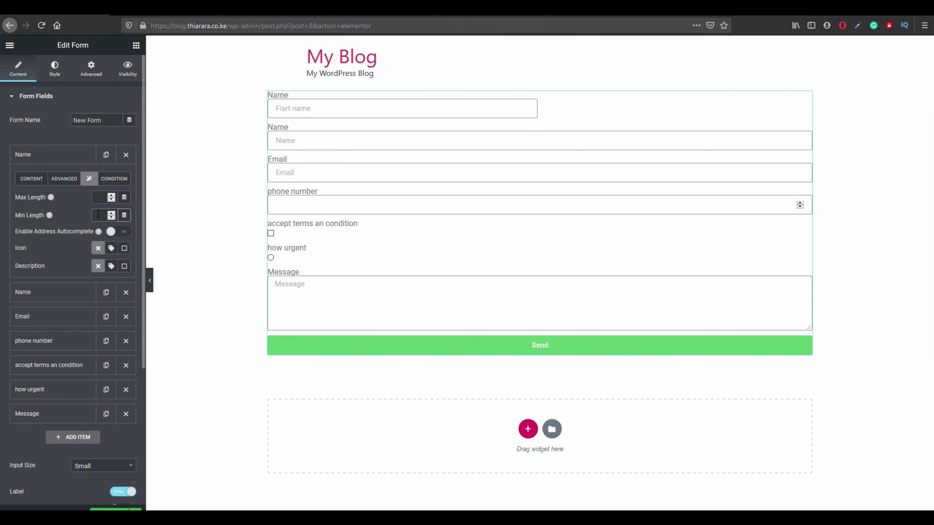
type("4")
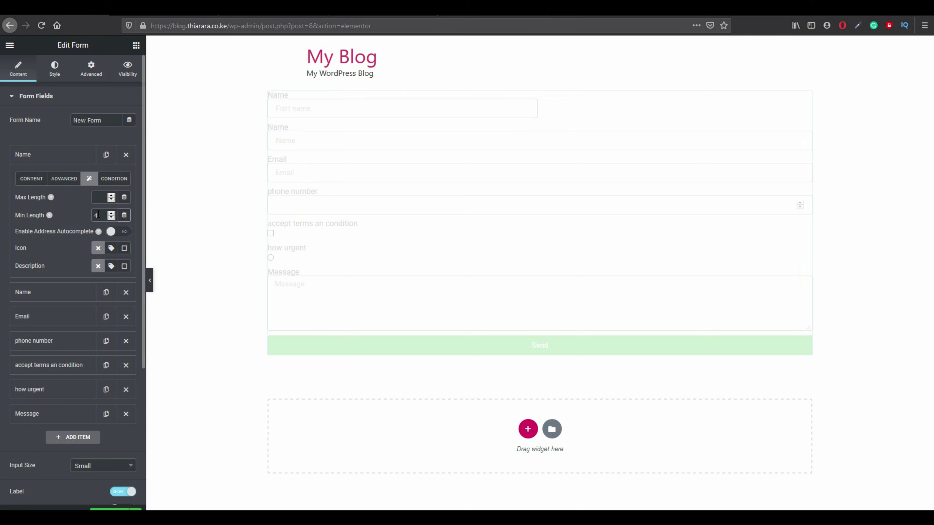
key("BackSpace")
left_click(103, 199)
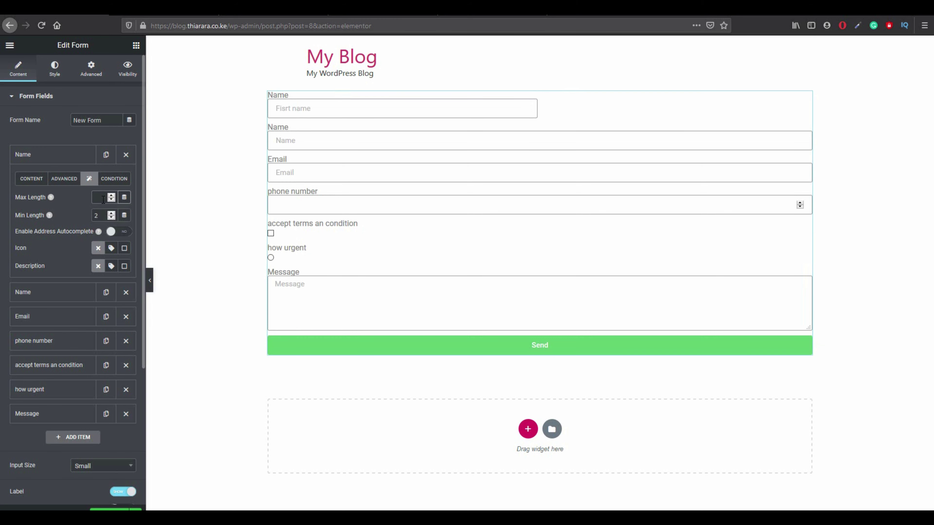
type("30")
Add the circled user icon to the first Name field's label and preview the form.
left_click(115, 249)
left_click(67, 294)
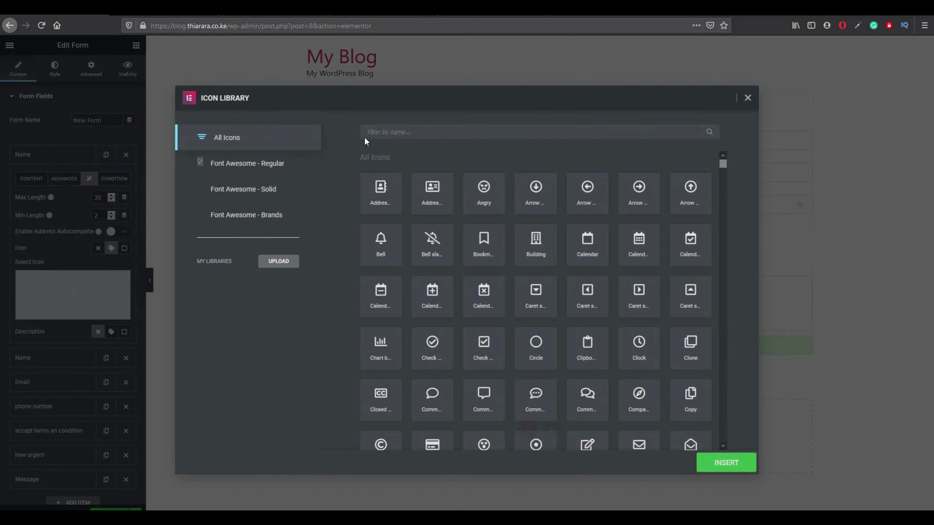
left_click(385, 134)
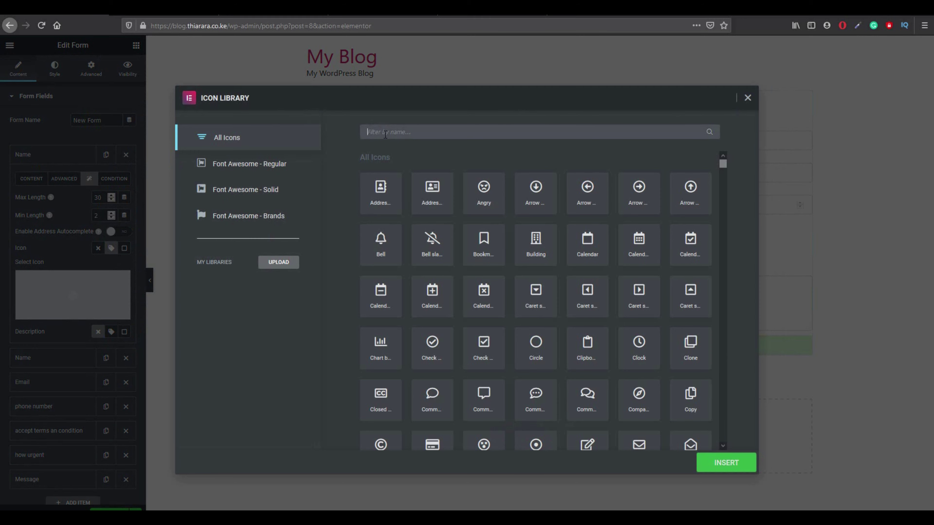
type("us")
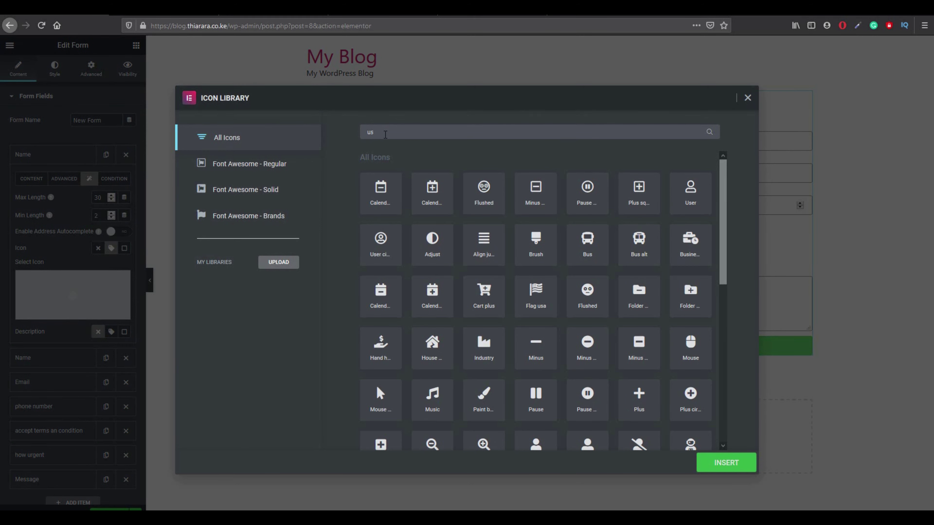
type("er")
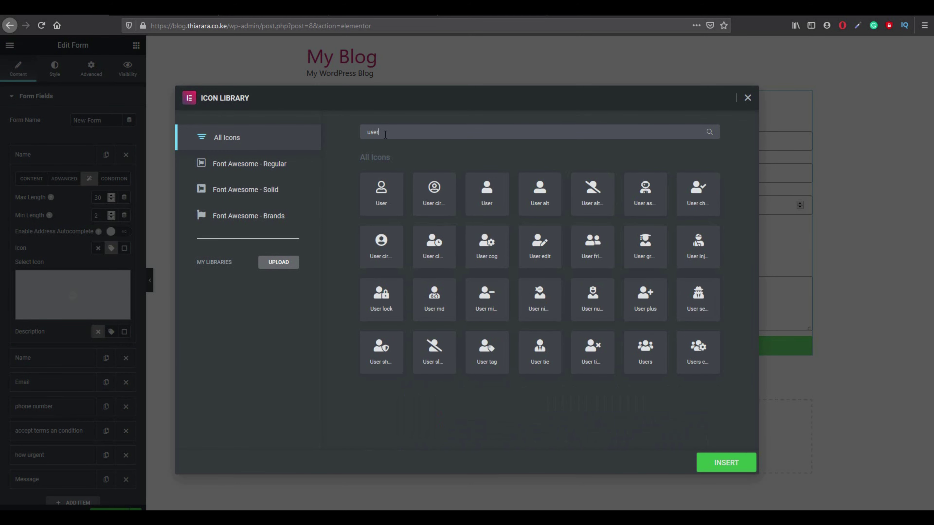
left_click(431, 195)
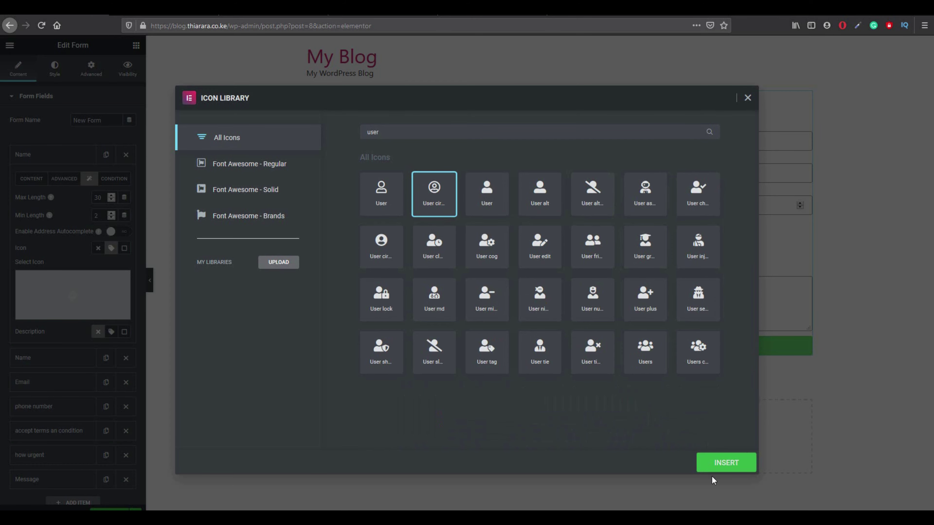
left_click(718, 464)
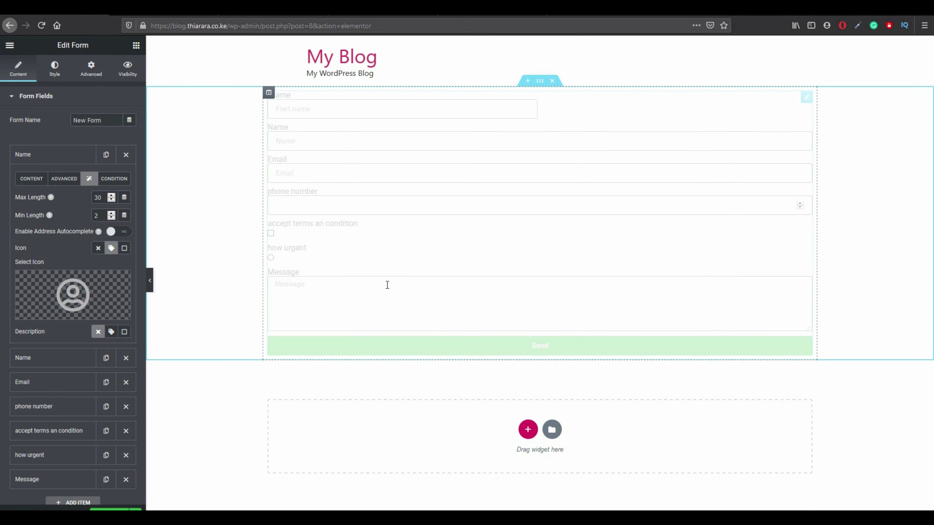
left_click(150, 285)
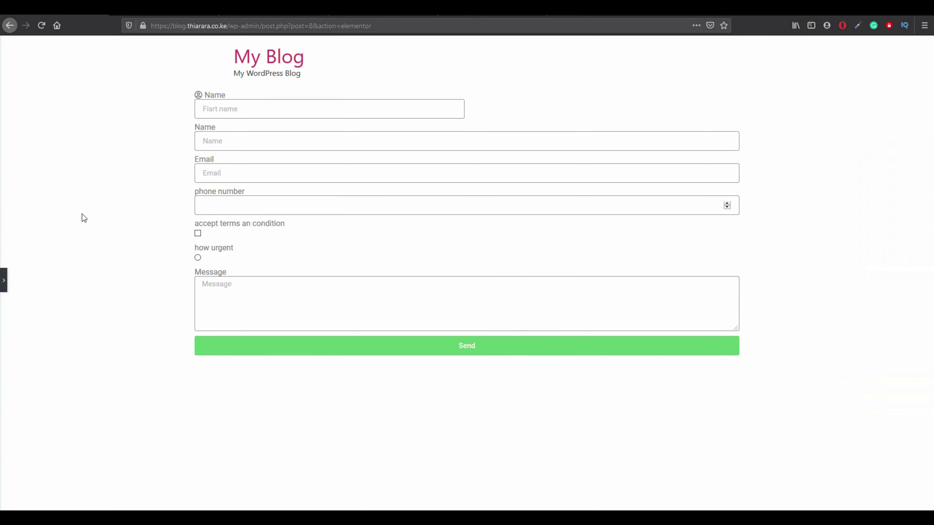
left_click(4, 281)
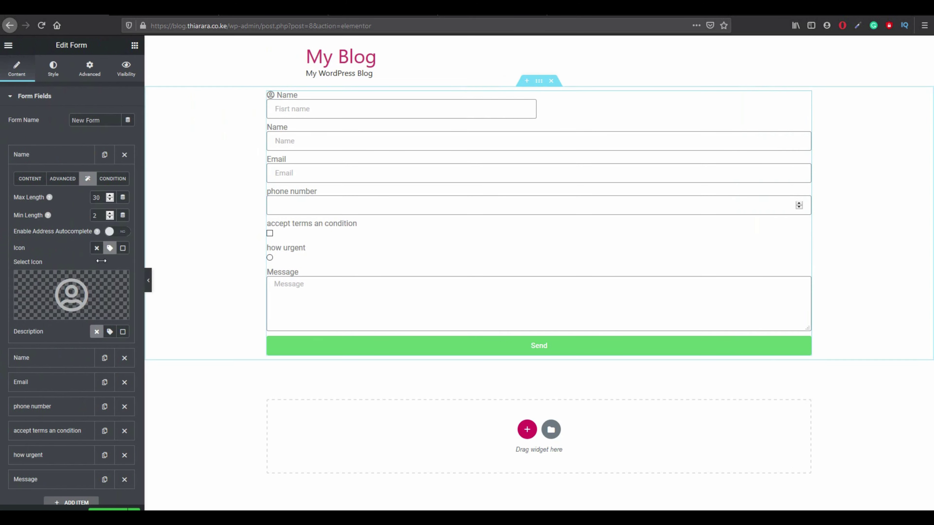
Enable a description for the first Name field and set its position to Below Input.
left_click(111, 331)
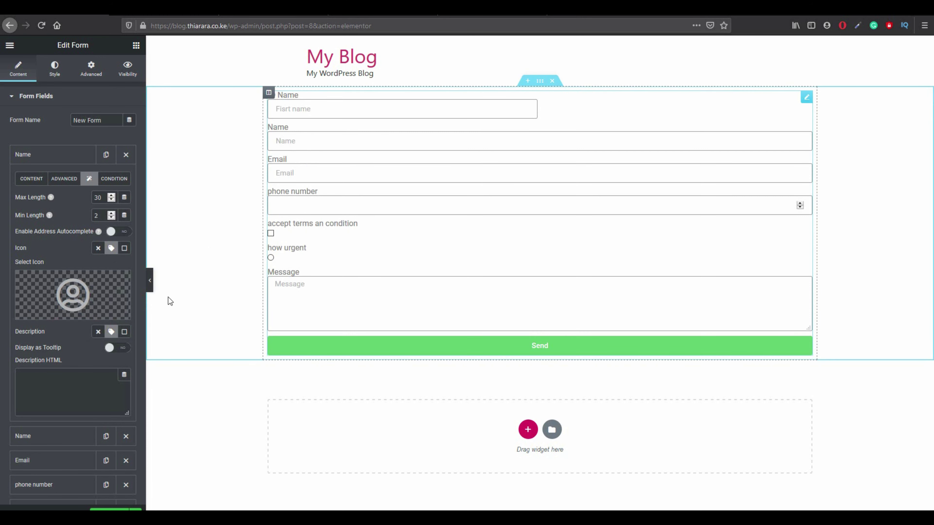
left_click(111, 333)
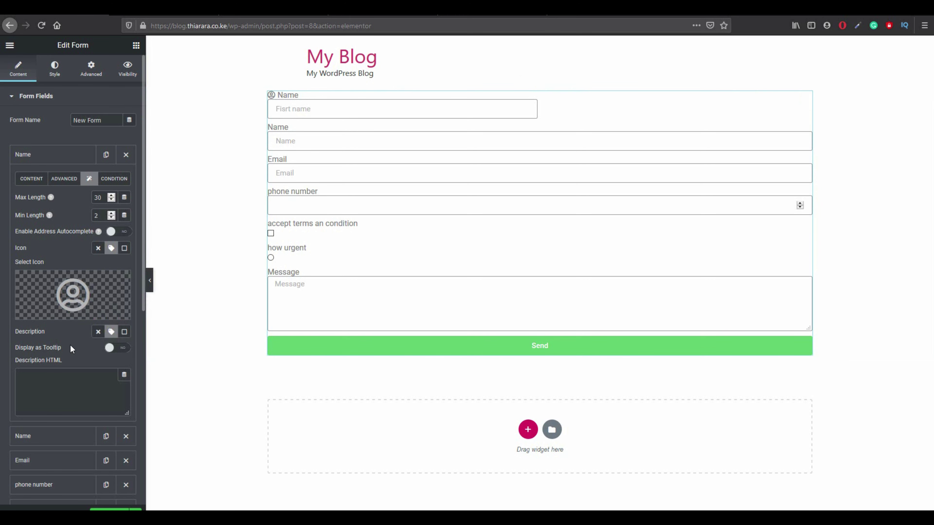
left_click(88, 293)
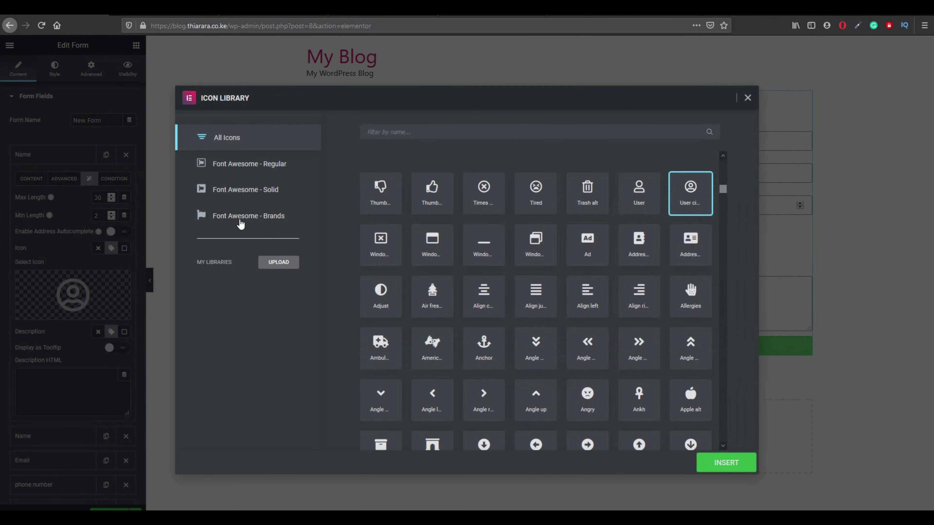
left_click(748, 97)
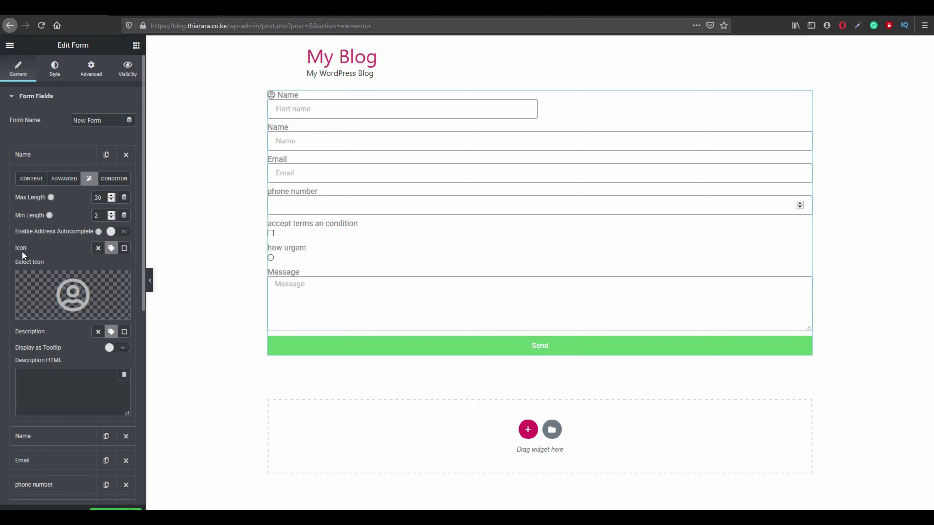
double_click(30, 332)
left_click(109, 334)
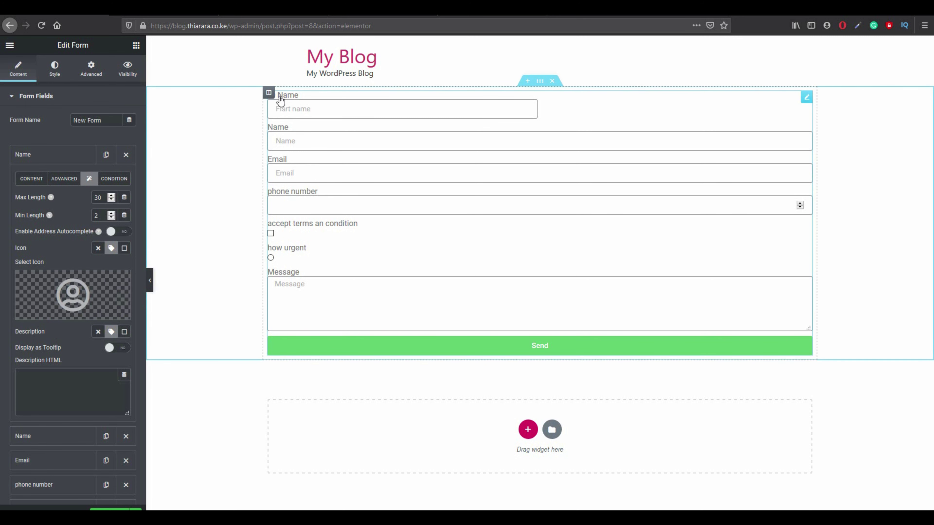
left_click(126, 331)
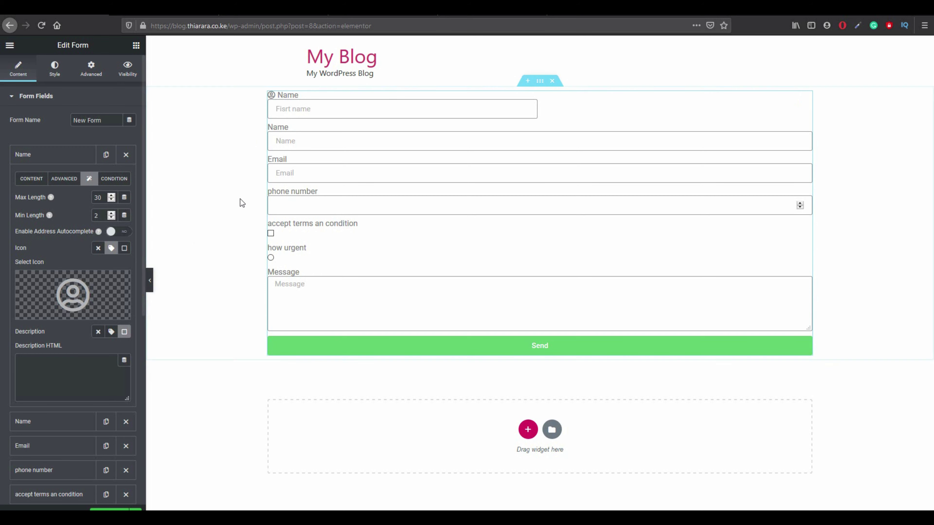
Enter the description 'put your fisrt name' and set its position to On Label.
left_click(107, 332)
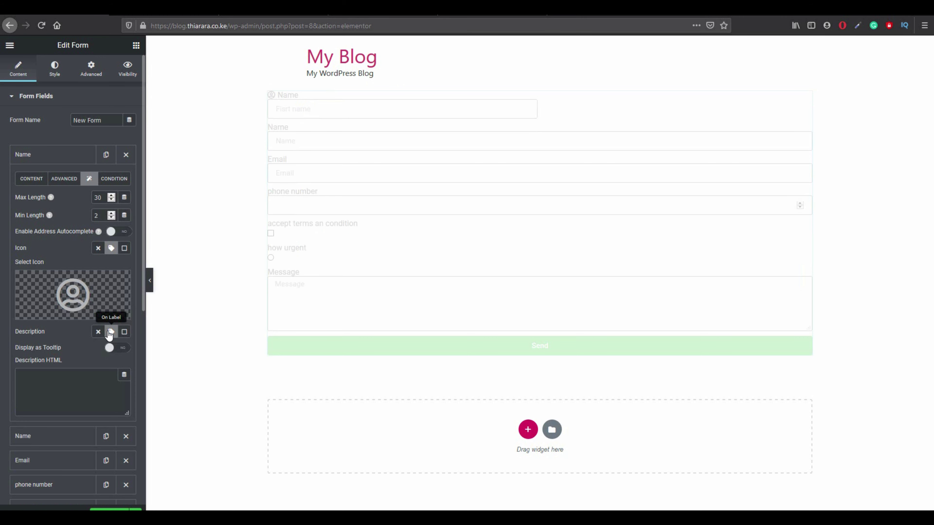
left_click(124, 333)
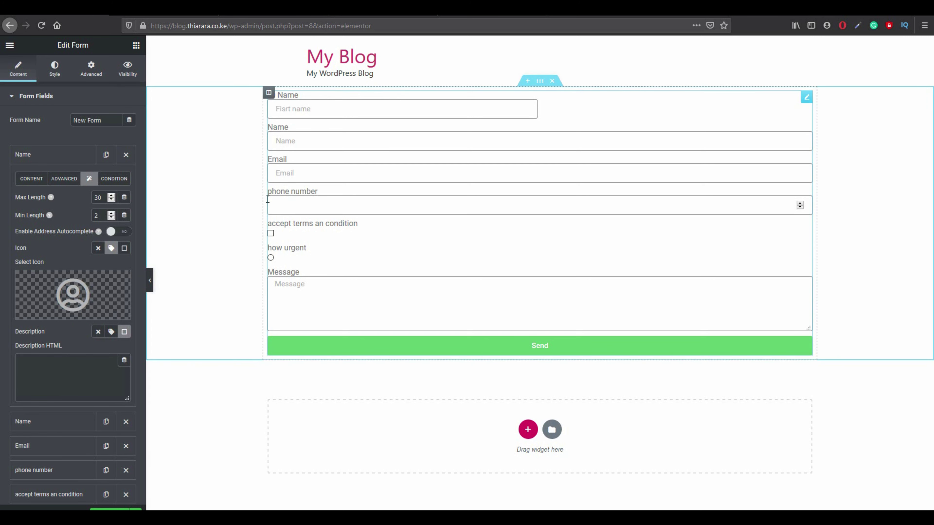
left_click(60, 370)
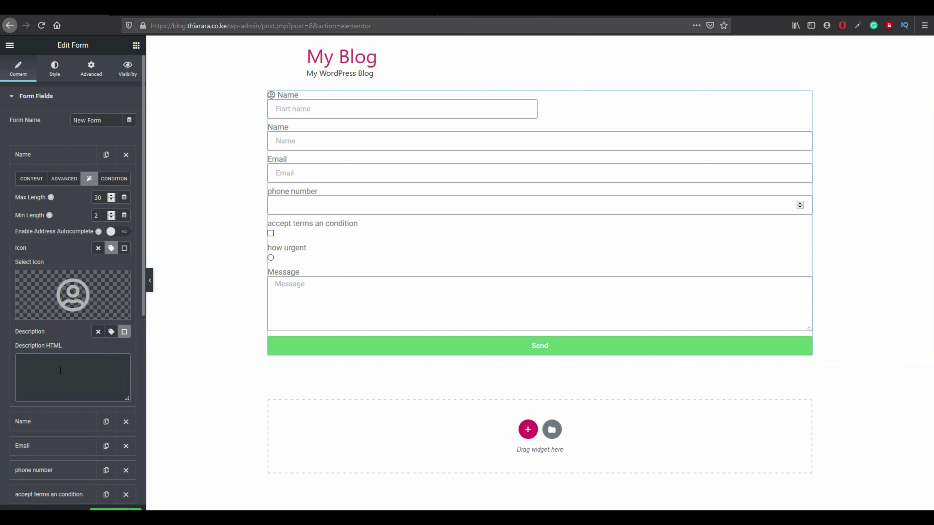
type("put your fisrt name")
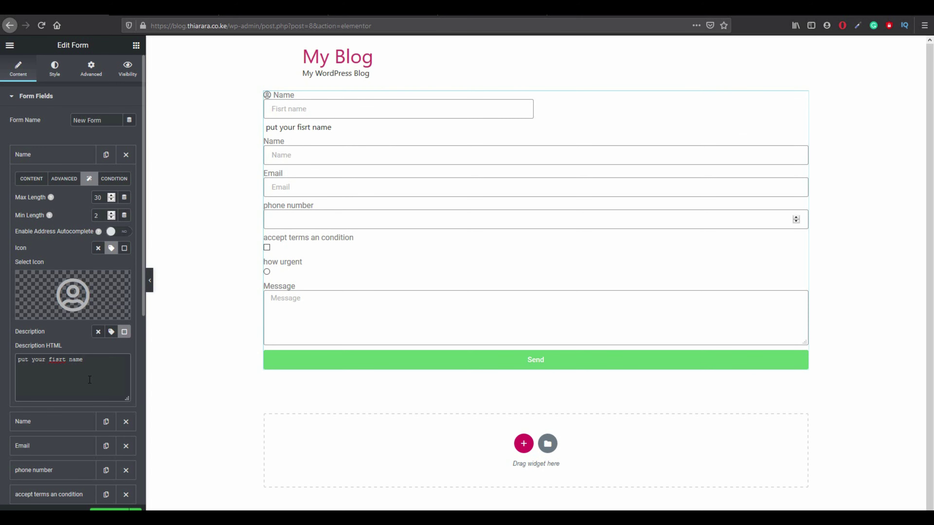
left_click(110, 333)
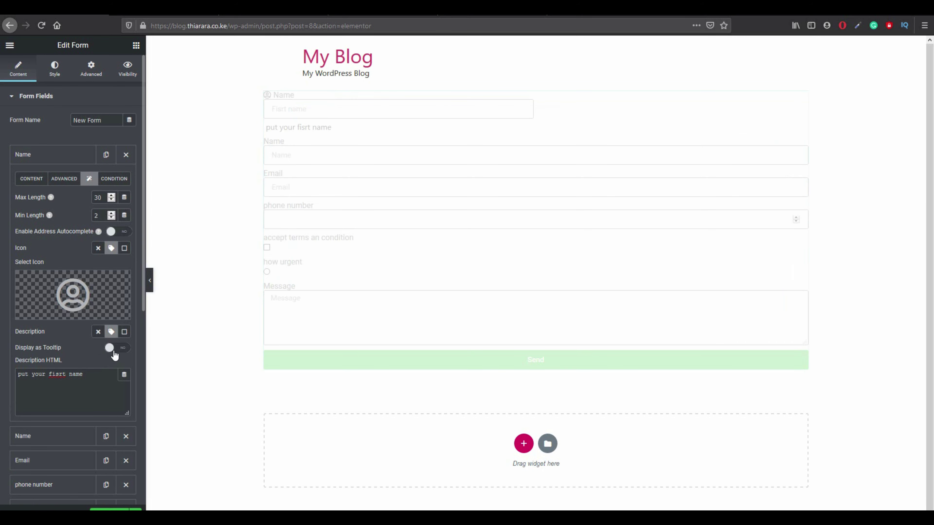
Show the first-name description as a tooltip, trying Left and settling on Top.
left_click(116, 348)
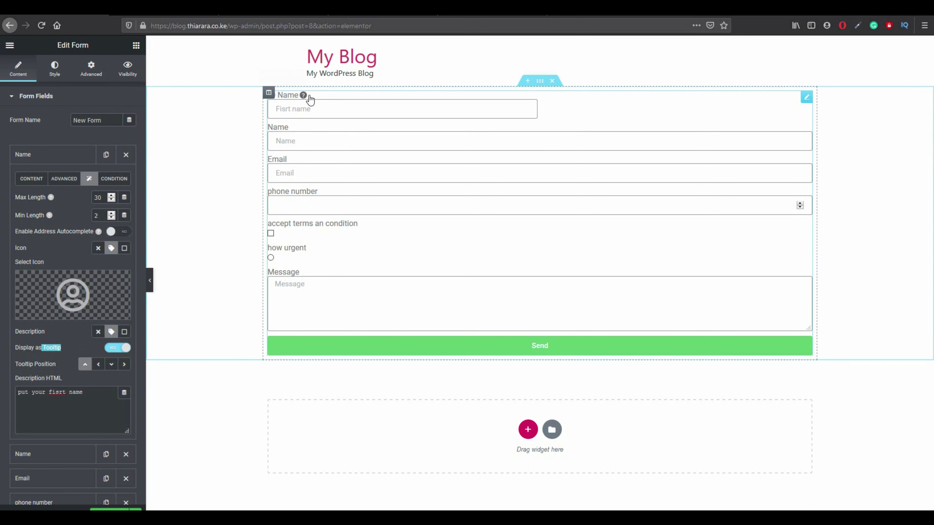
mouse_move(303, 96)
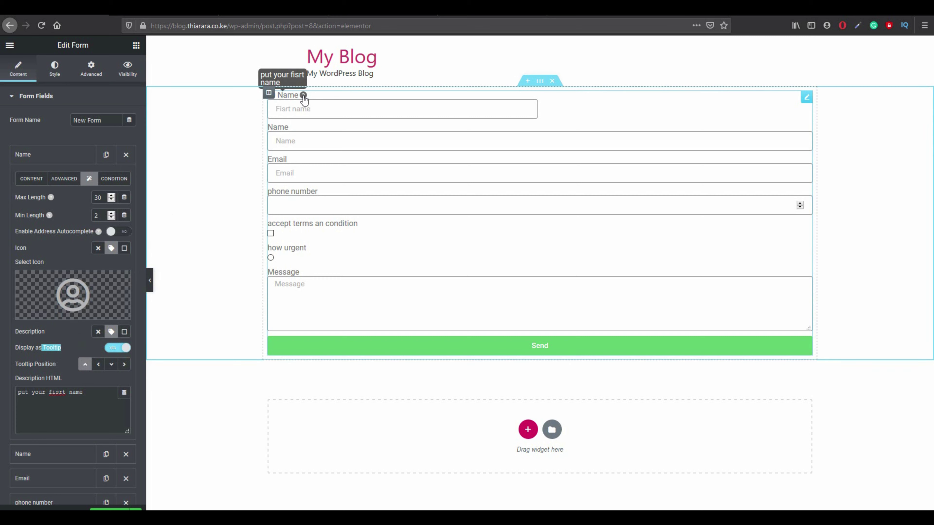
left_click(97, 366)
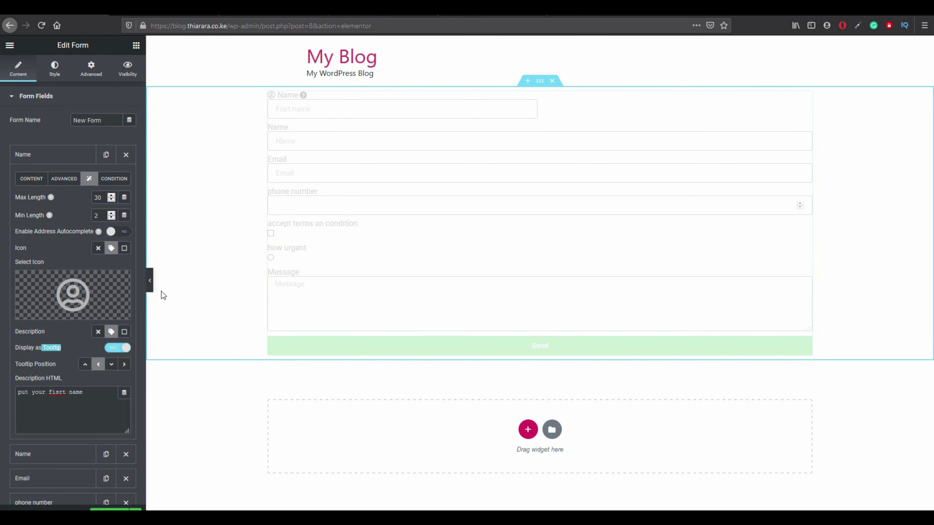
left_click(85, 365)
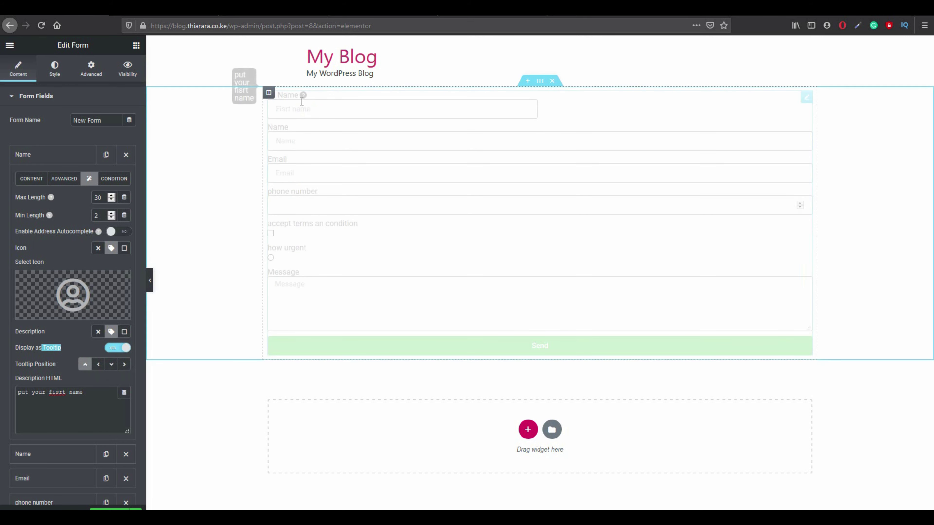
mouse_move(302, 96)
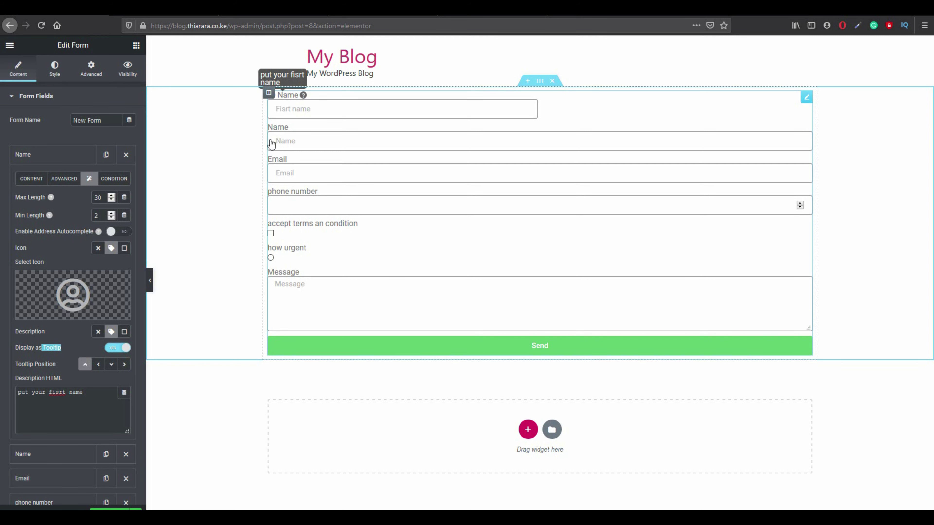
Select the misspelled 'fisrt' in the description and check the First name field in the preview.
left_click_drag(90, 392, 21, 399)
left_click(52, 393)
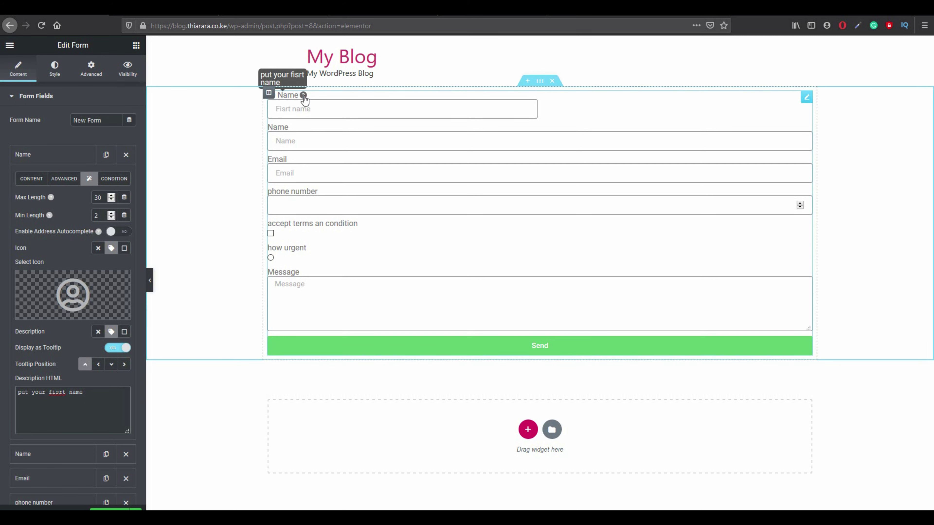
left_click(300, 110)
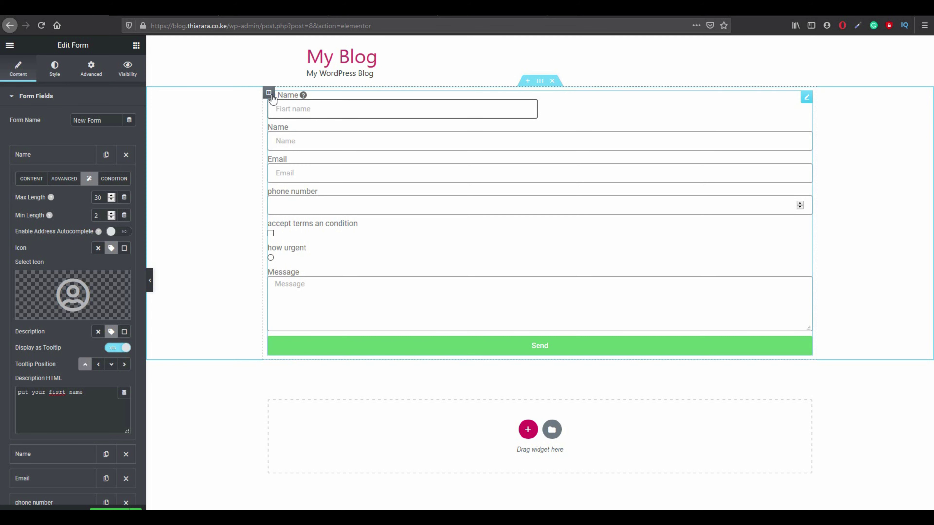
left_click(106, 180)
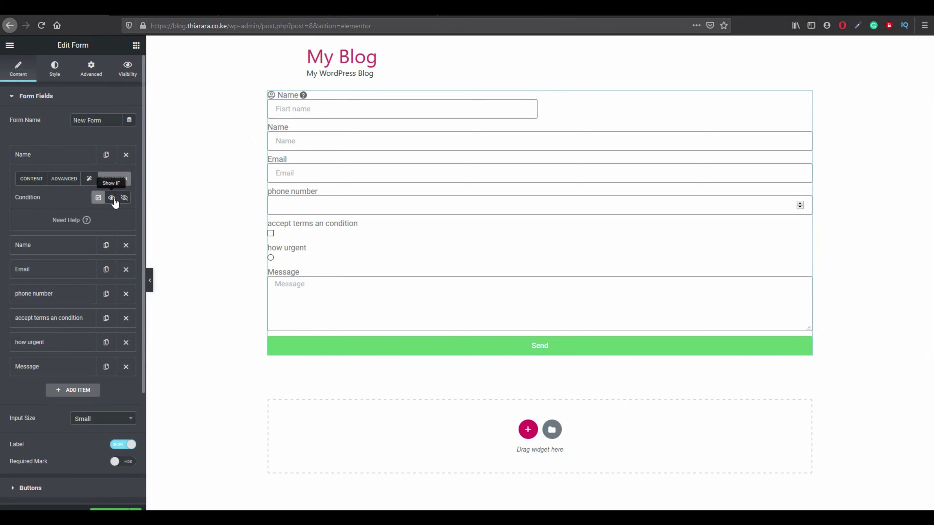
Change the second Name field's label to 'second name', keeping its Name placeholder.
left_click(46, 245)
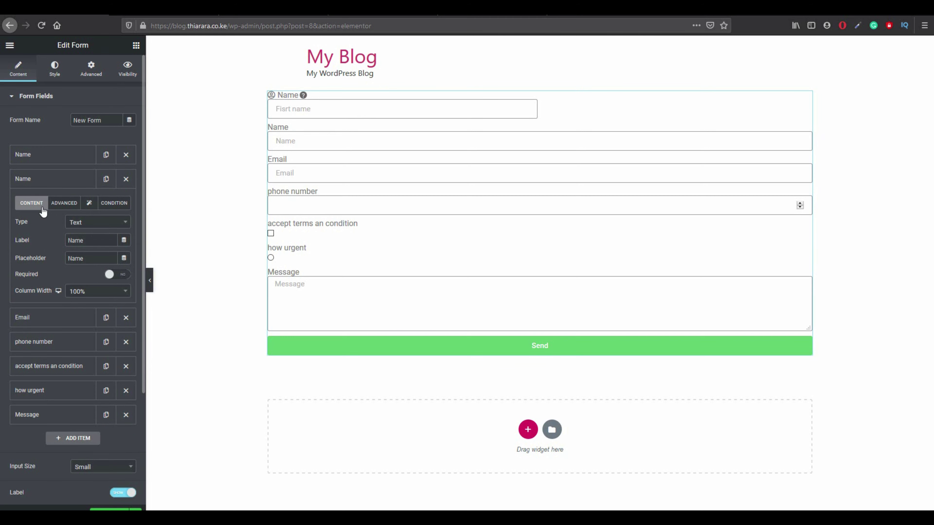
left_click_drag(86, 242, 37, 244)
type("s")
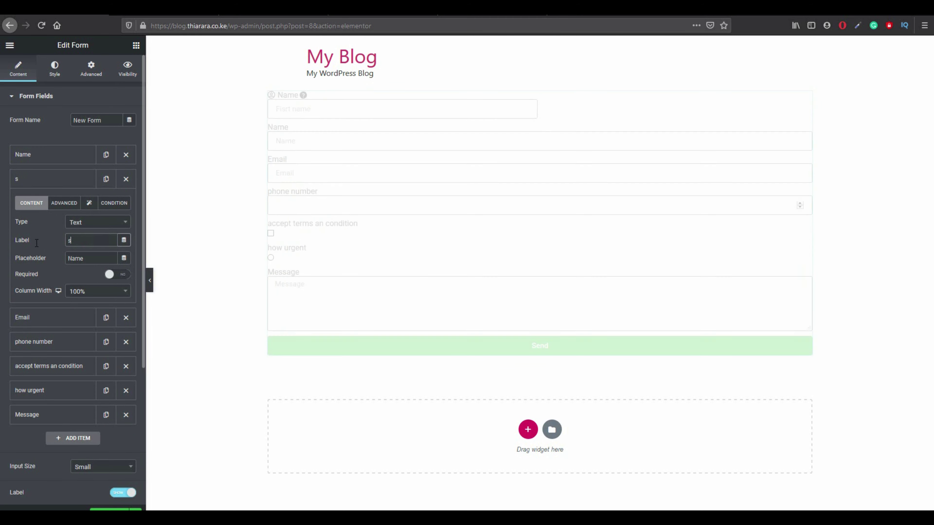
type("econd name")
double_click(75, 258)
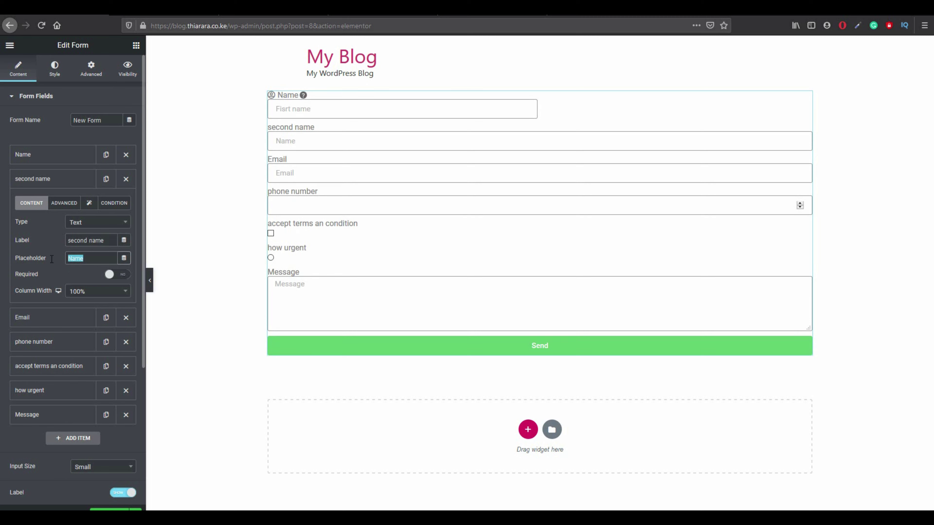
left_click(89, 263)
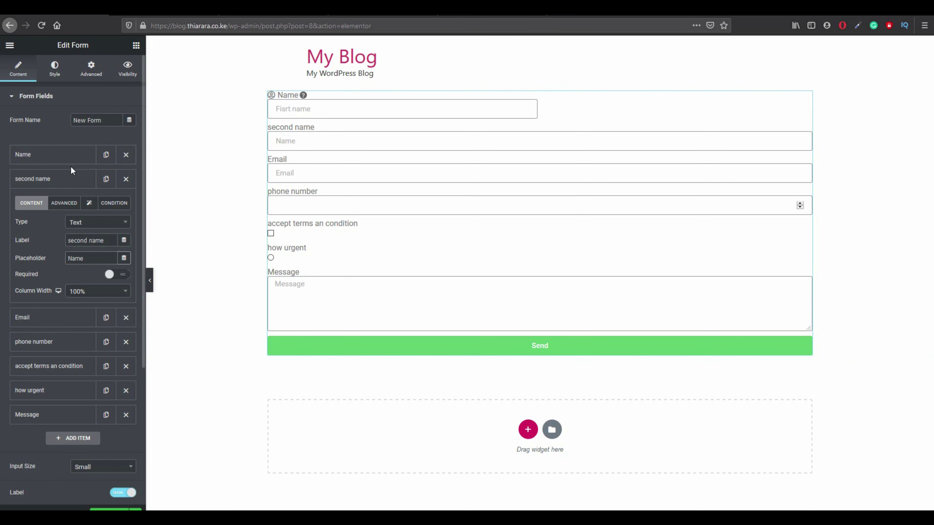
left_click(62, 161)
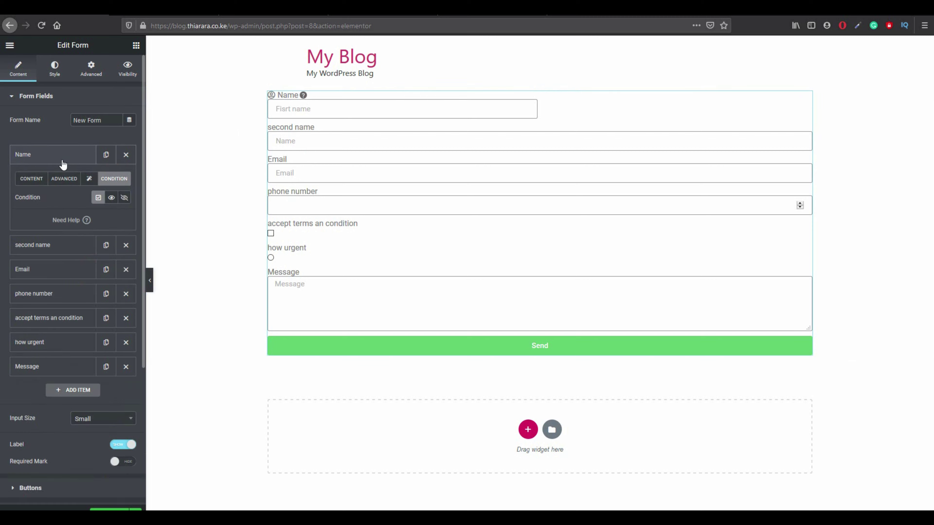
Start correcting the misspelled 'Fisrt' in the first Name field's placeholder.
left_click(31, 179)
left_click_drag(80, 236, 53, 235)
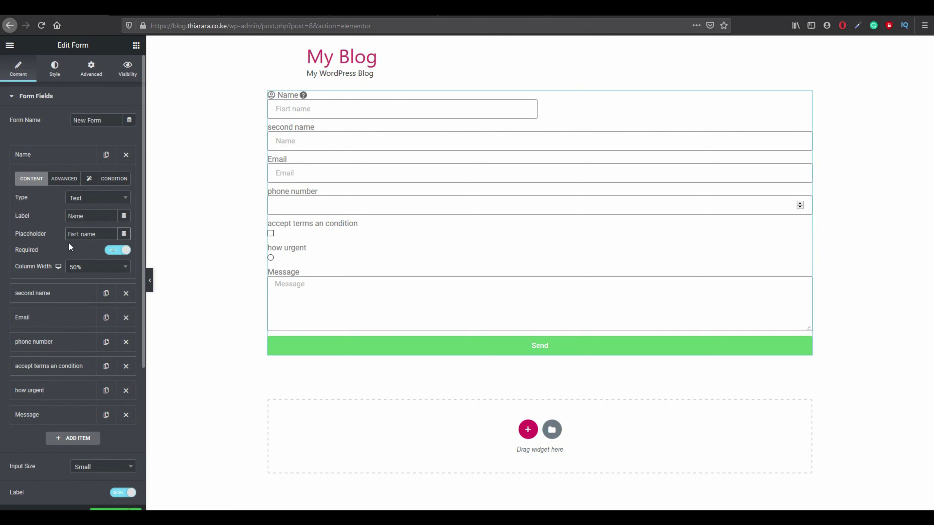
key("BackSpace")
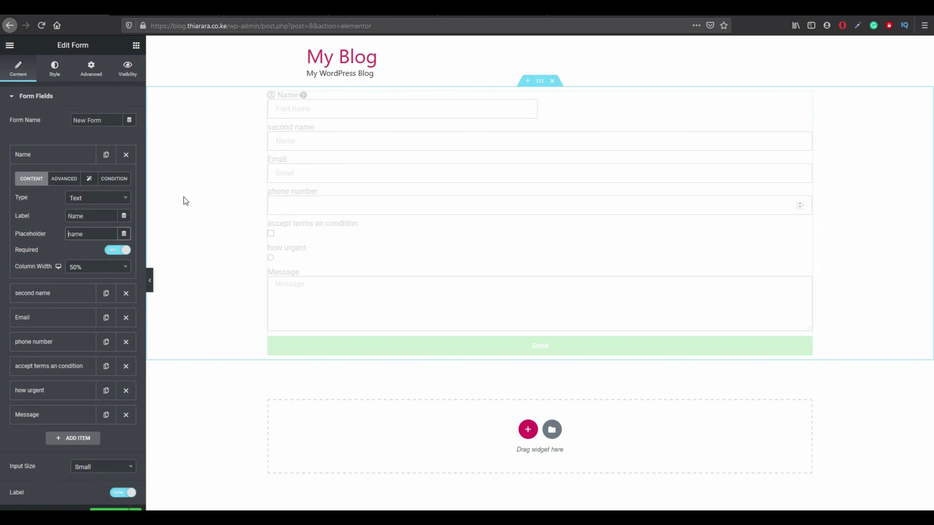
Set the second name field's Column Width to 50%.
left_click(66, 291)
left_click(95, 291)
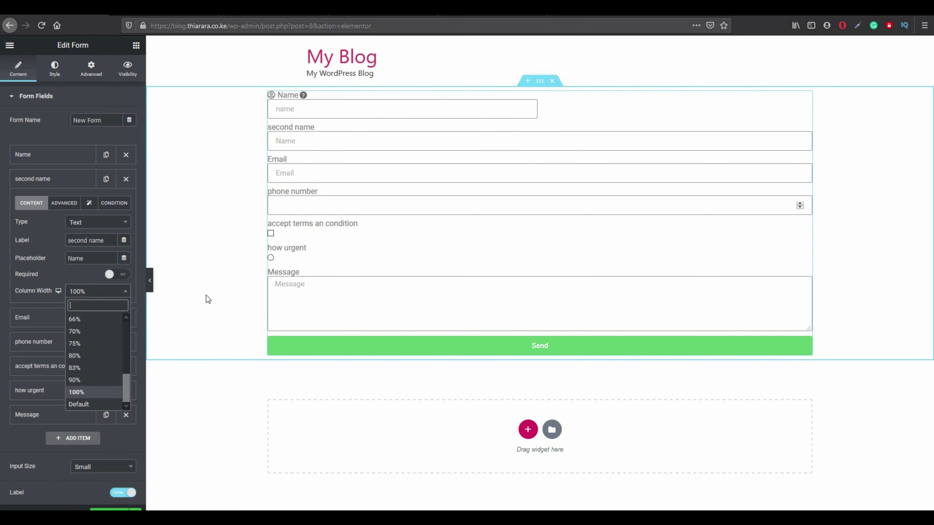
scroll(90, 344, "up", 3)
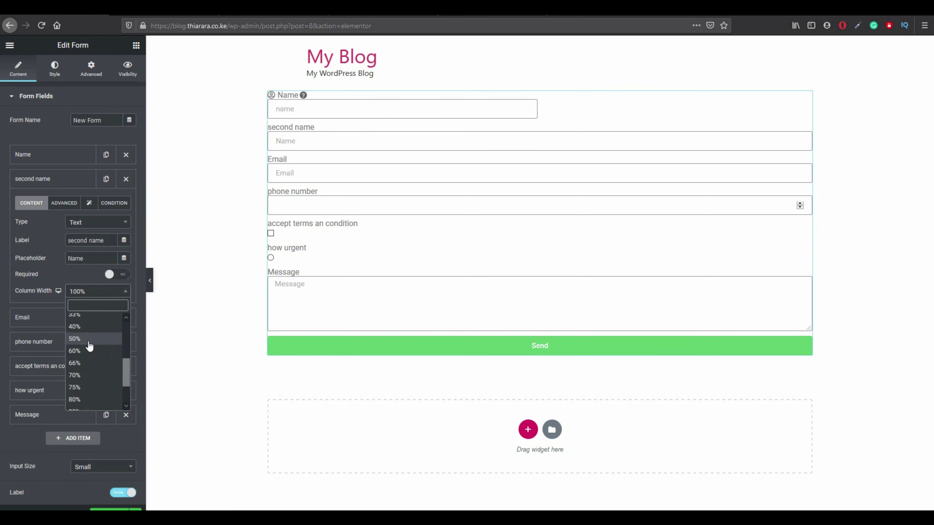
left_click(89, 340)
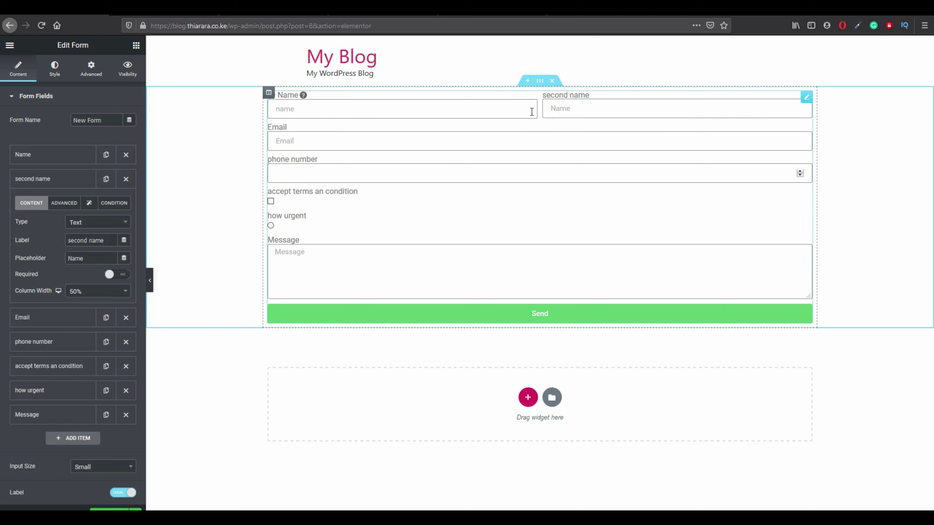
Set the second name field's Max Length to 30 and Min Length to 2.
left_click(70, 204)
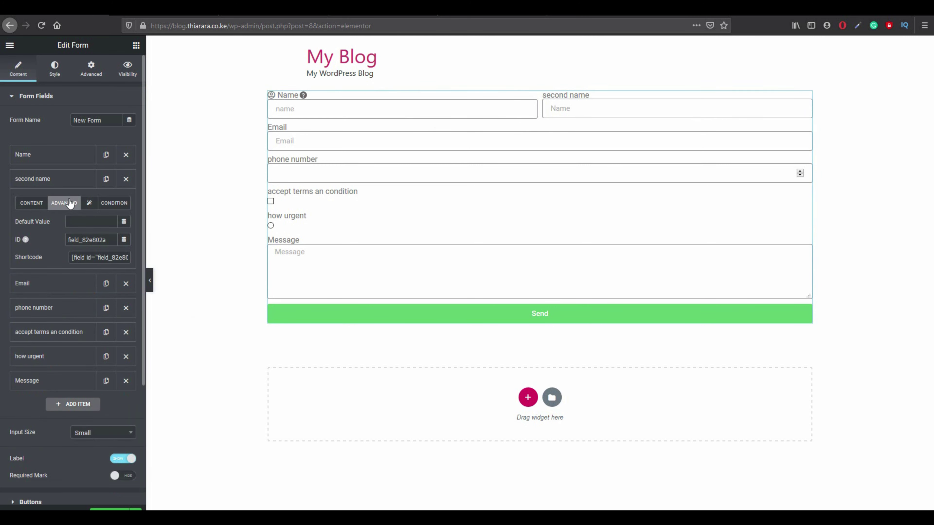
left_click(91, 205)
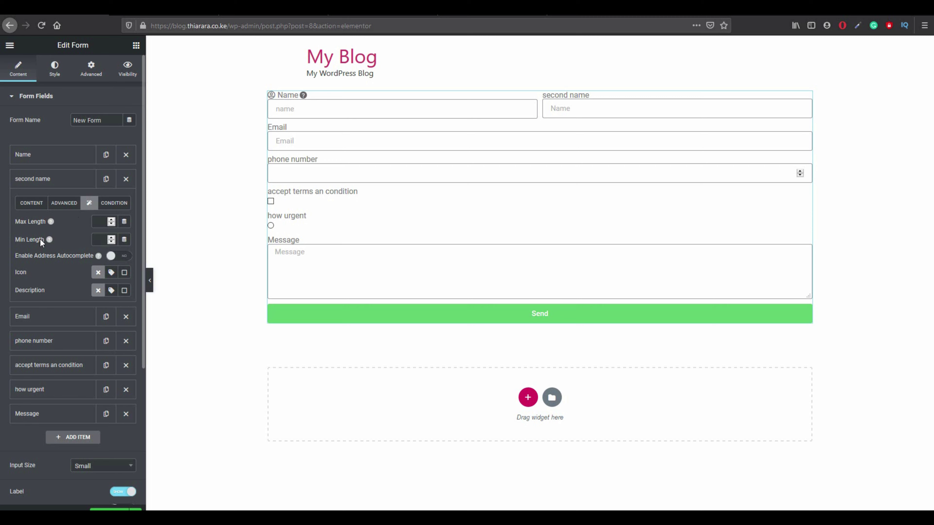
left_click(101, 222)
type("2")
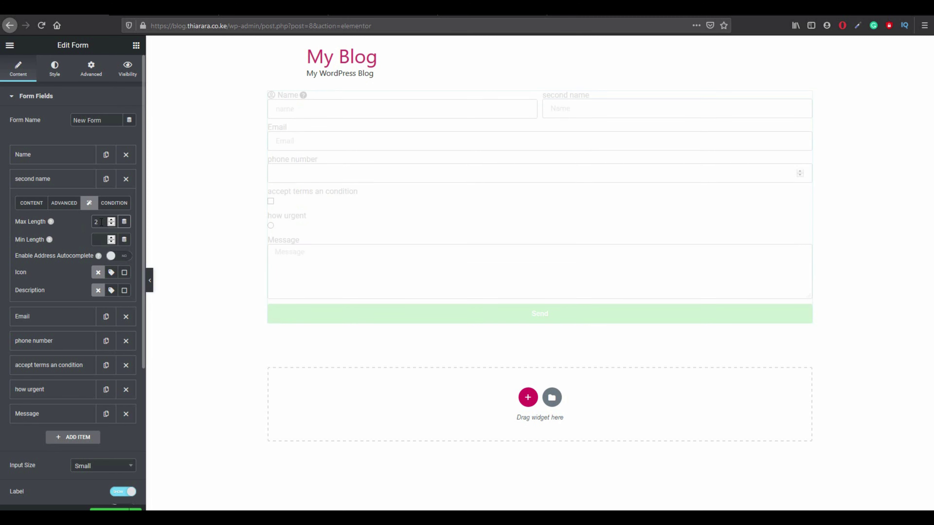
left_click_drag(101, 222, 73, 221)
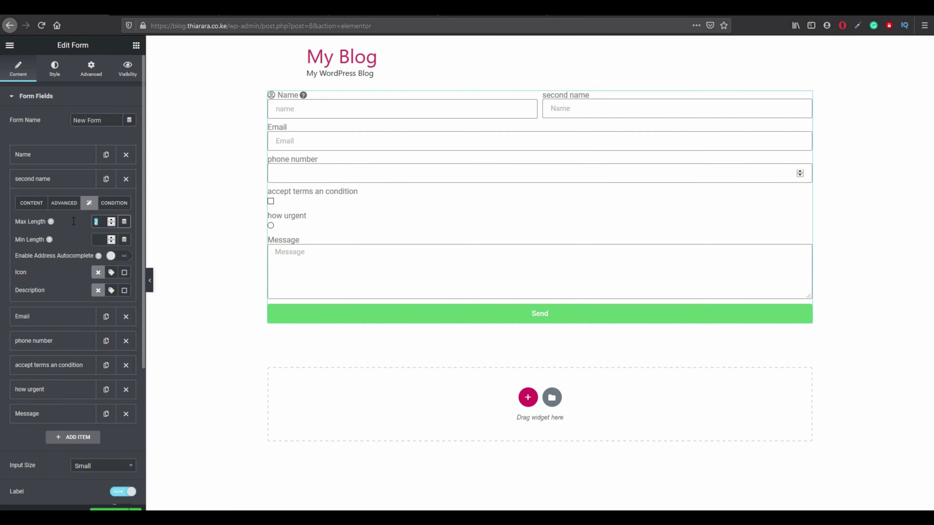
type("3")
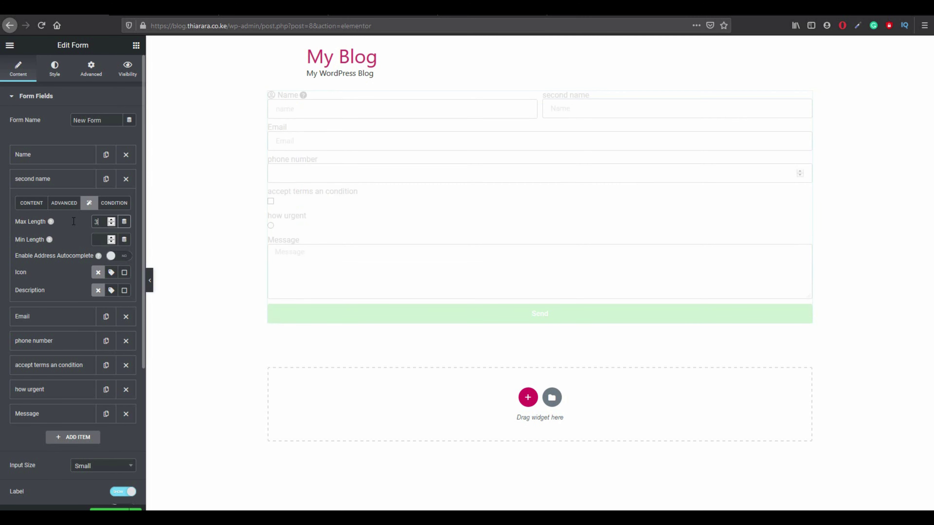
type("0")
left_click(96, 237)
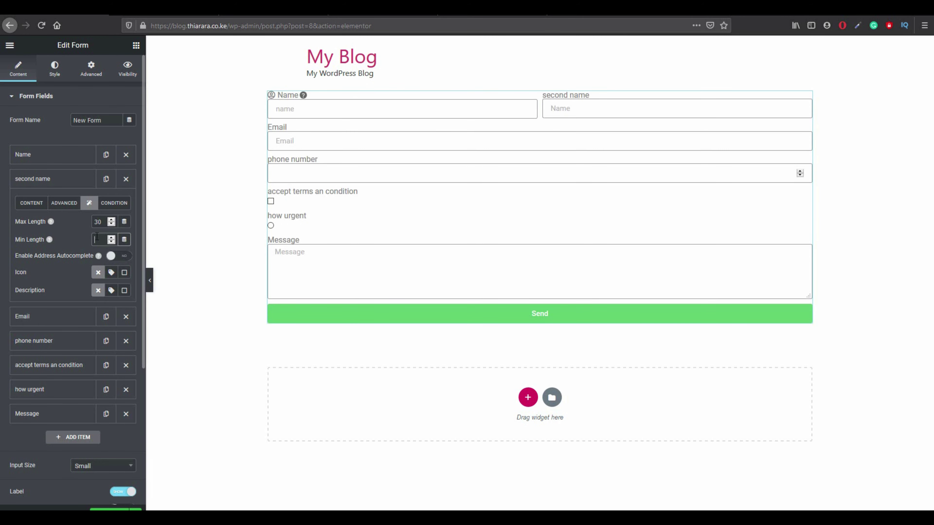
type("2")
Insert the User circle icon for second name and place it On Input.
left_click(111, 273)
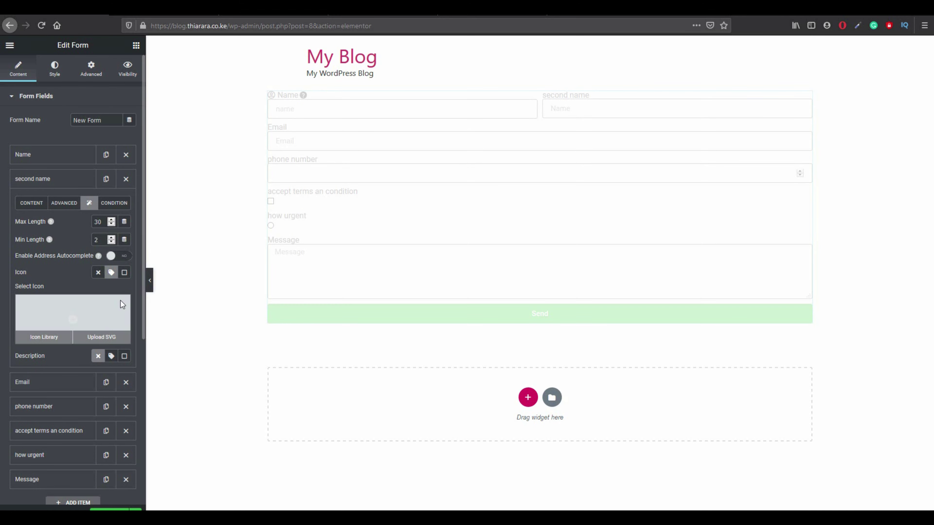
left_click(107, 304)
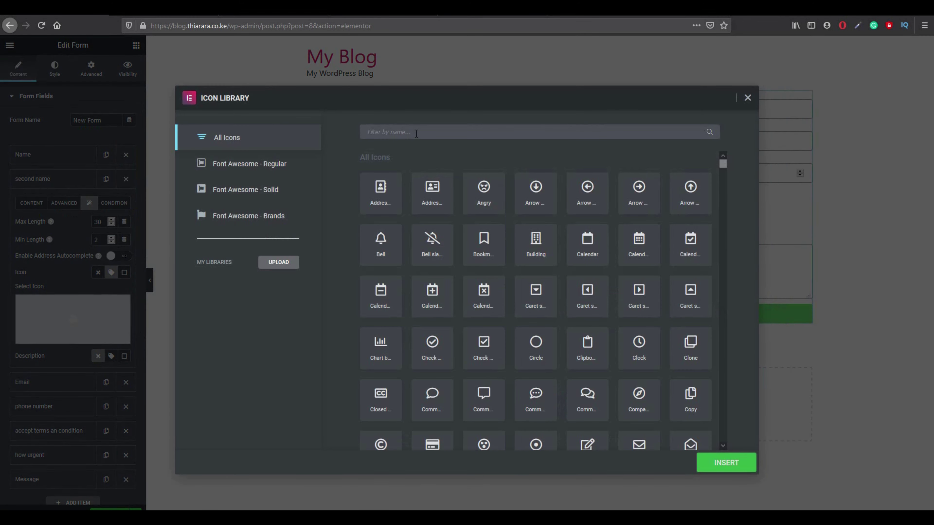
type("usr")
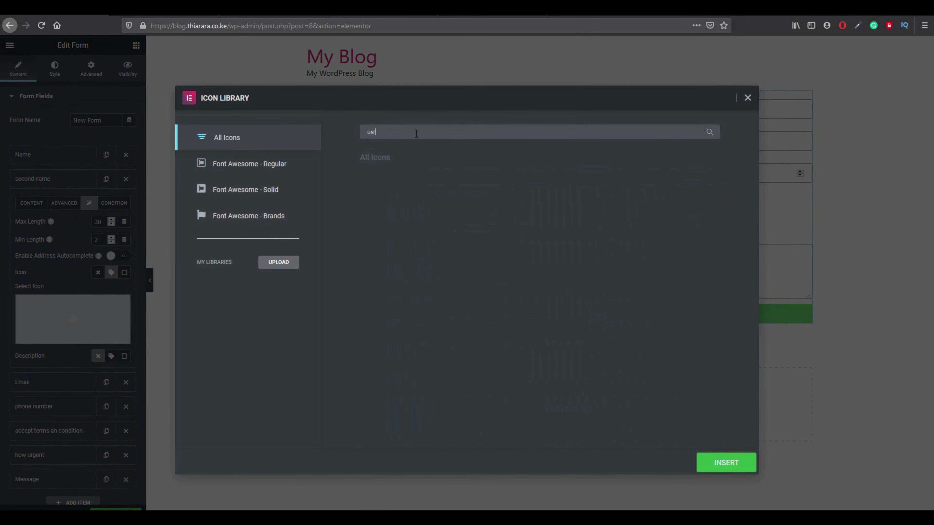
key("BackSpace")
key("BackSpace")
key("BackSpace")
type("user")
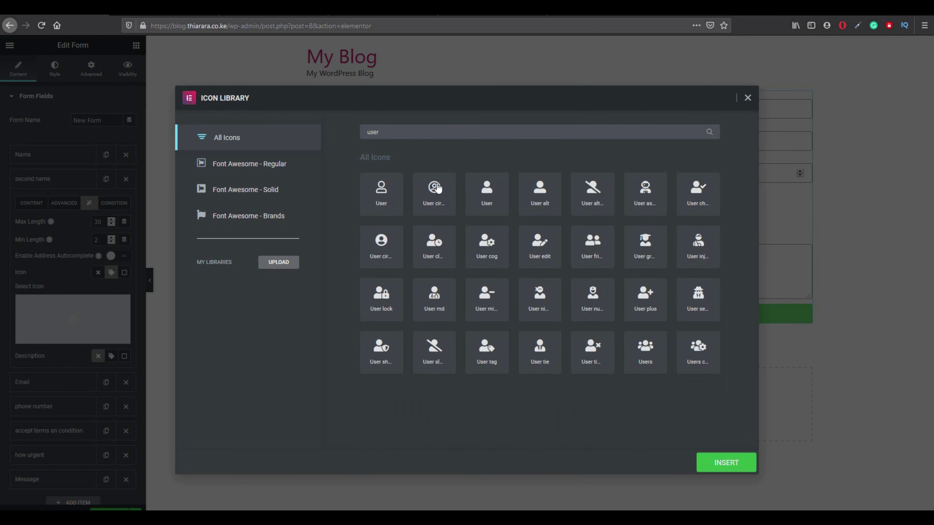
left_click(437, 190)
left_click(724, 462)
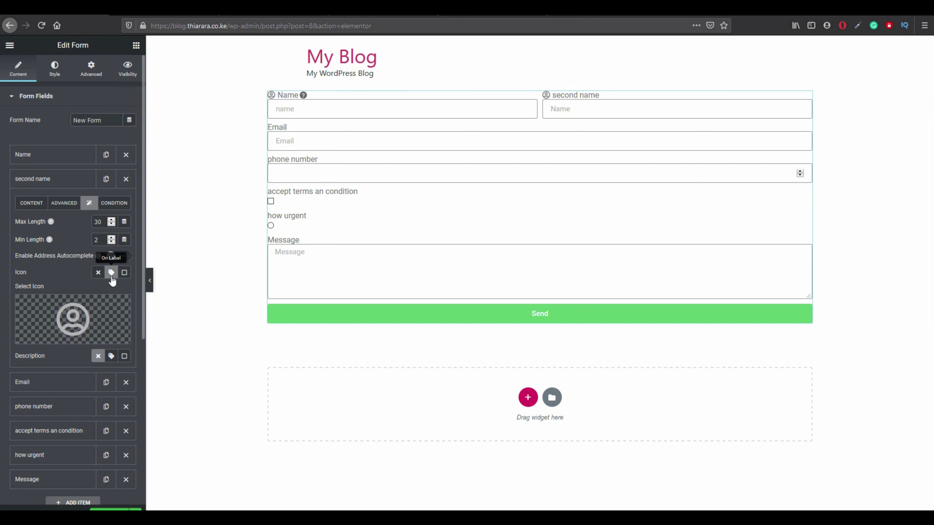
left_click(122, 275)
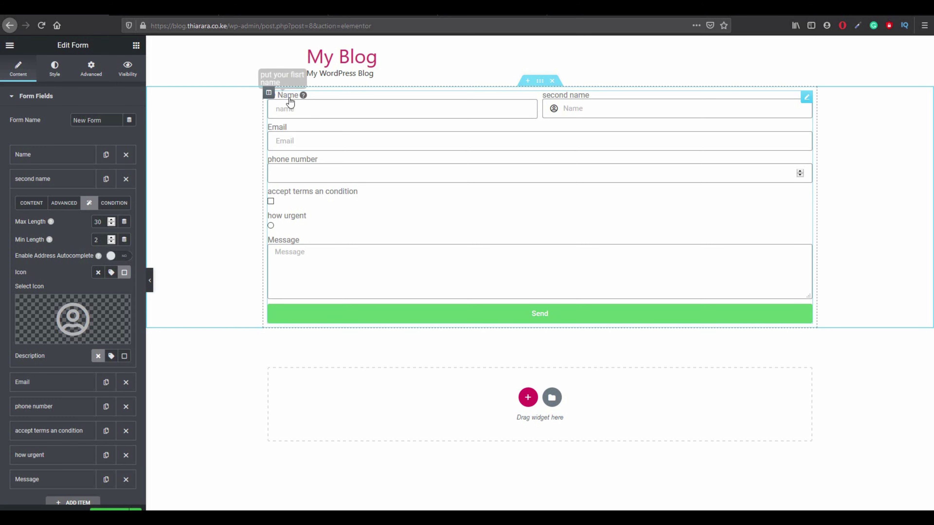
Set the Name field's icon position to On Input, matching second name.
left_click(40, 164)
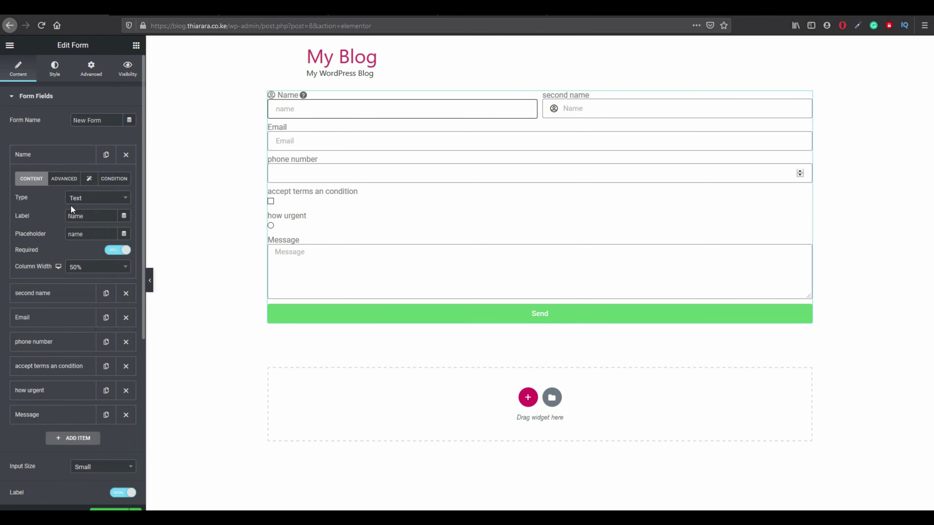
left_click(90, 179)
left_click(124, 248)
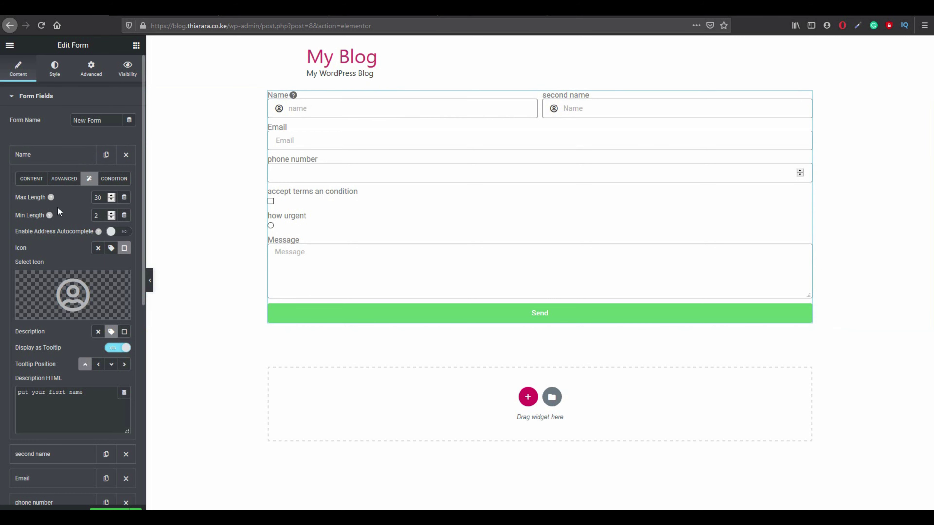
scroll(59, 377, "down", 1)
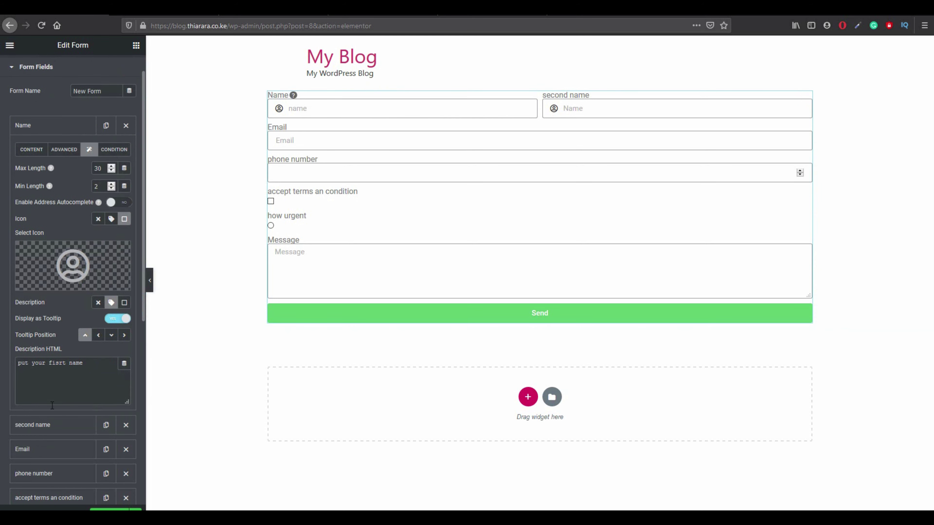
left_click(52, 426)
scroll(106, 327, "down", 2)
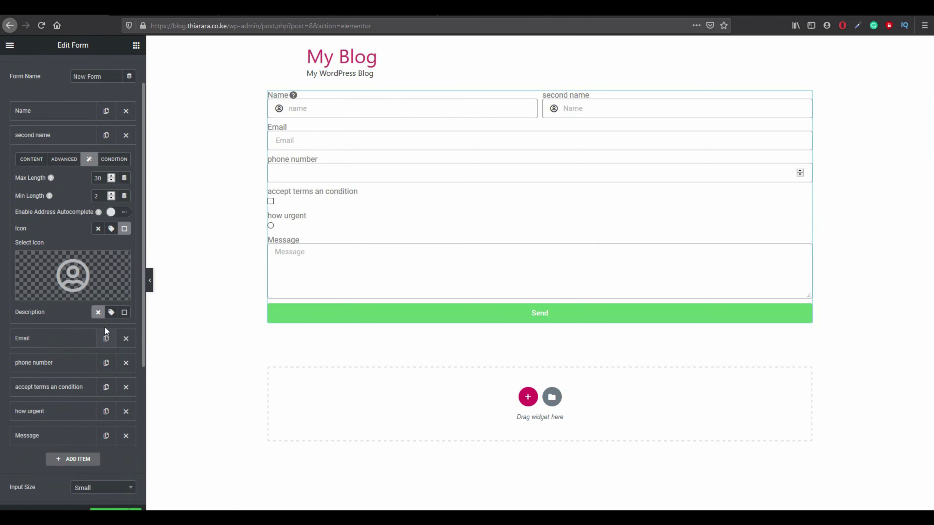
scroll(107, 311, "down", 1)
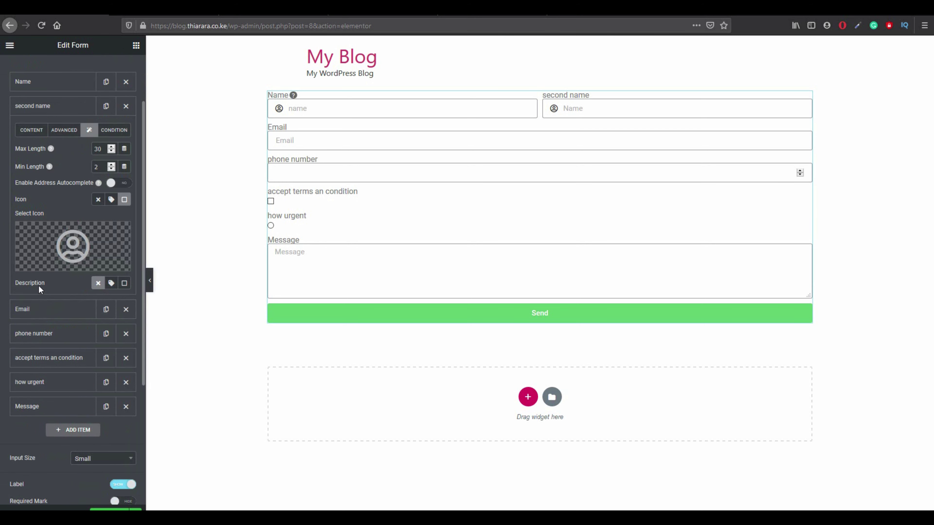
Add an On Label description to second name reading 'please enter you second name'.
left_click(111, 284)
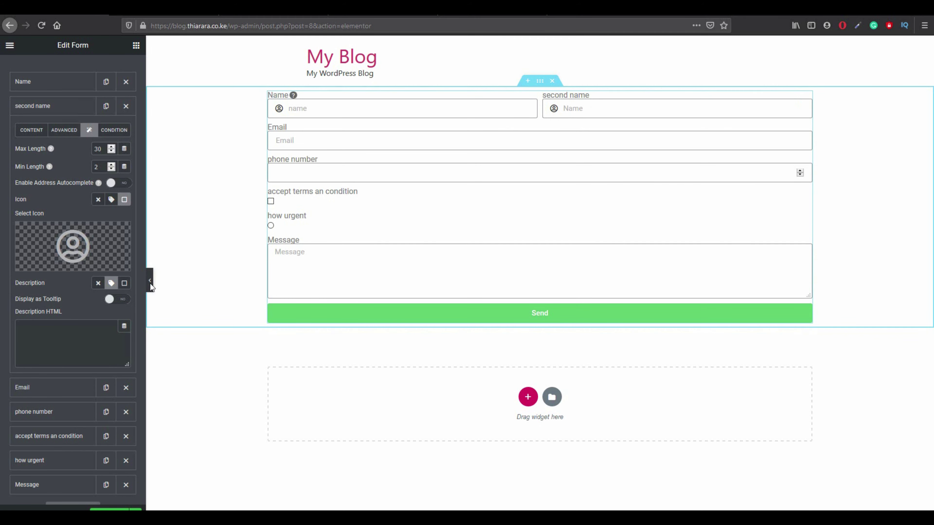
left_click(68, 332)
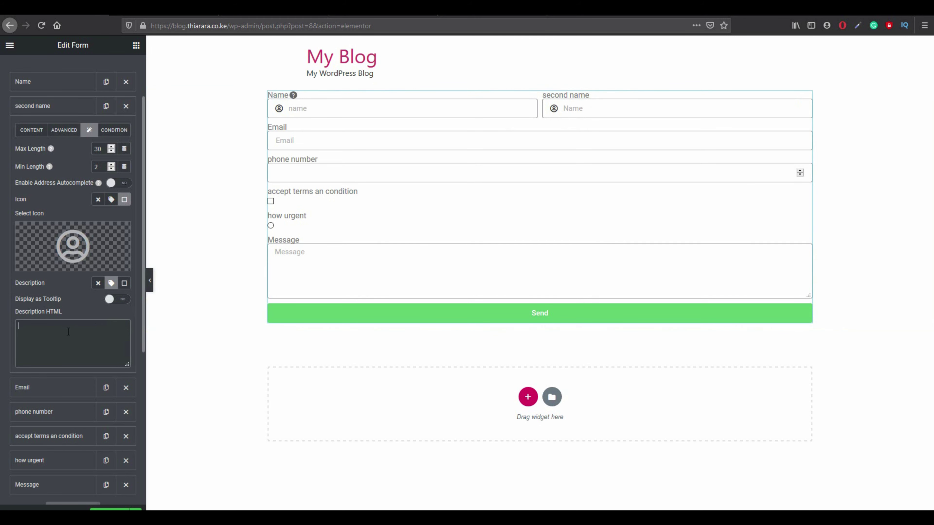
type("plesa")
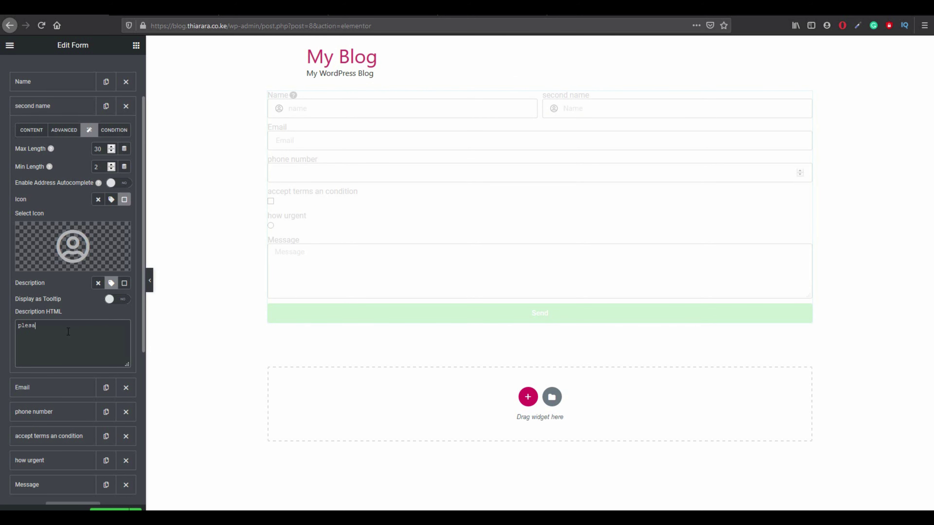
key("BackSpace")
type("se enter you send name")
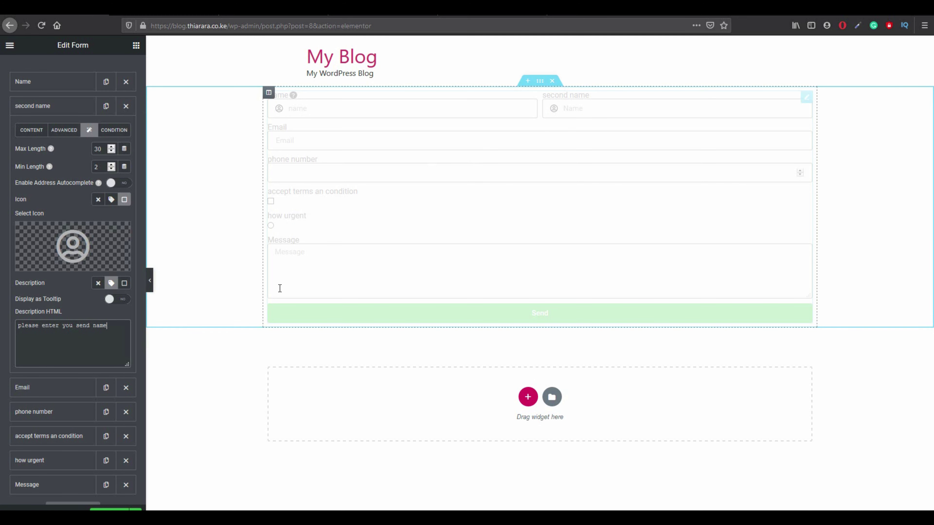
Display the second name description as a tooltip and check it in the full-width preview.
left_click(118, 300)
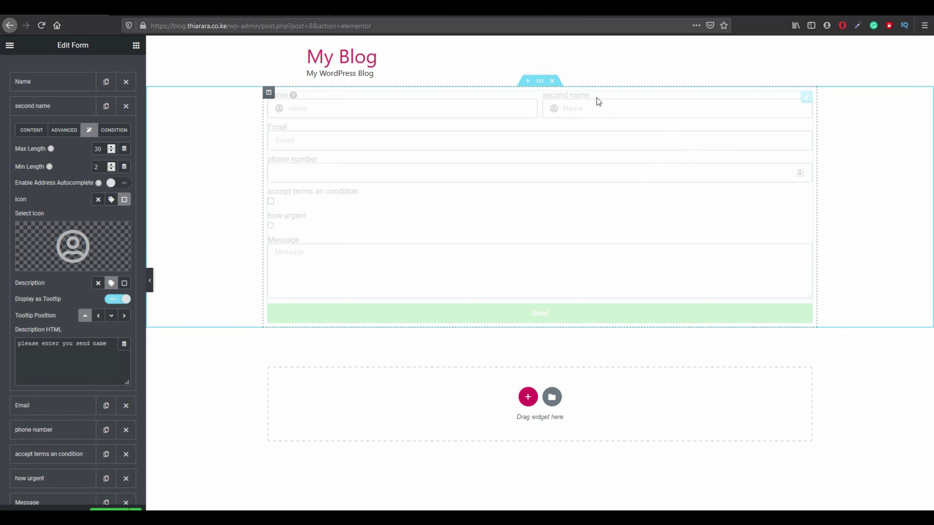
mouse_move(596, 98)
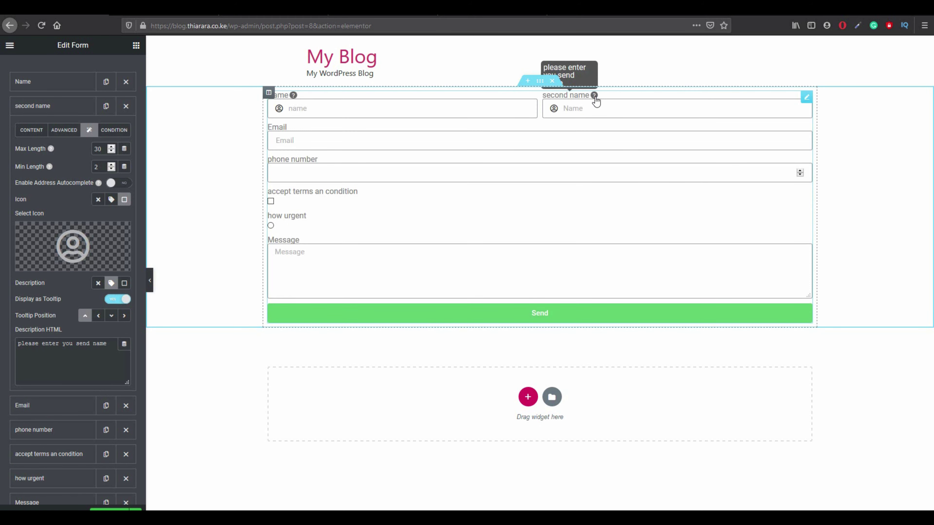
left_click(150, 280)
mouse_move(521, 96)
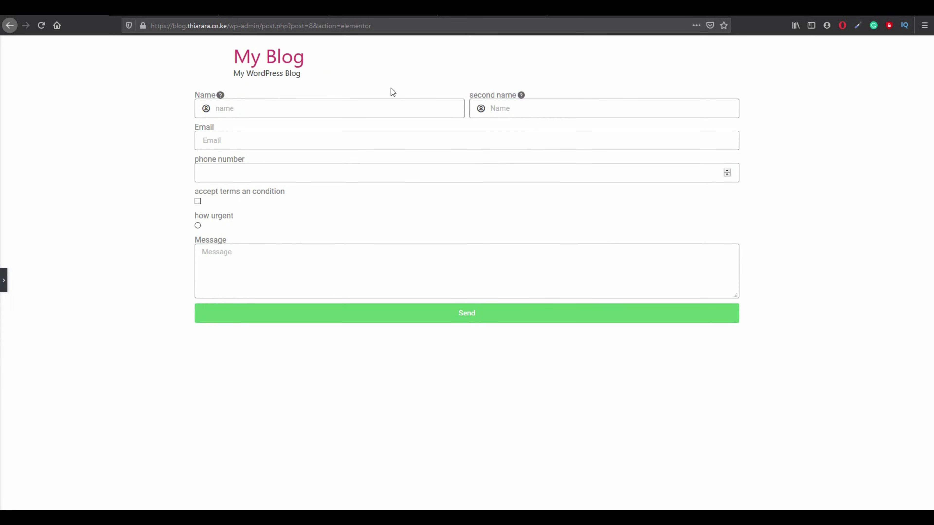
mouse_move(224, 98)
left_click(4, 281)
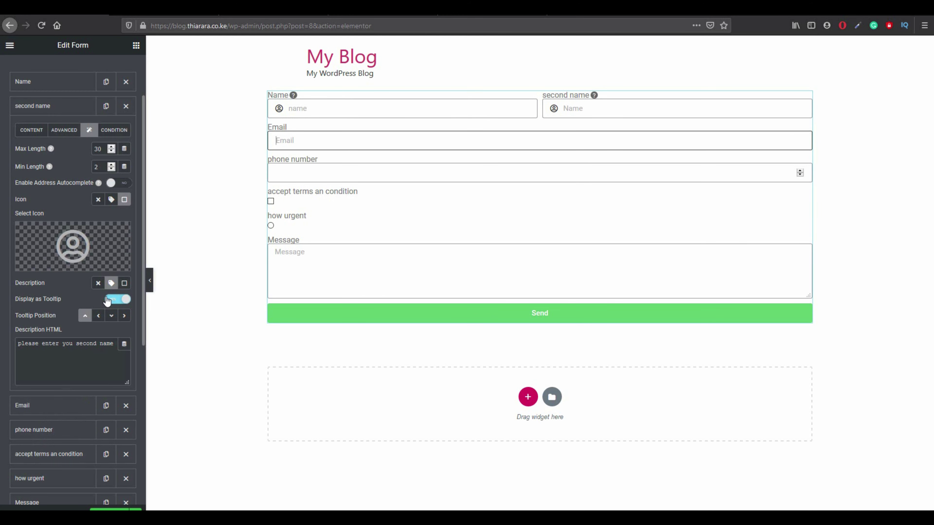
Add a second name condition: Field ID Name, Operator 'not empty'.
left_click(118, 136)
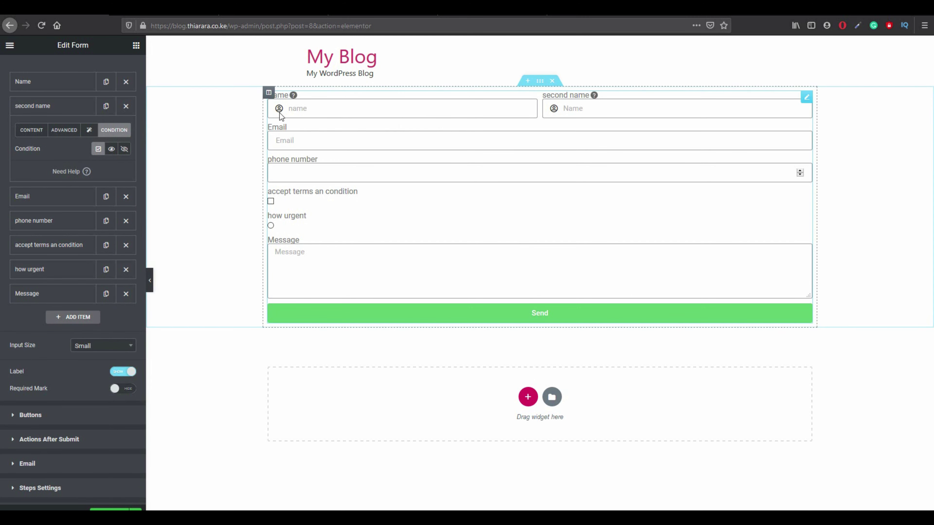
left_click(575, 109)
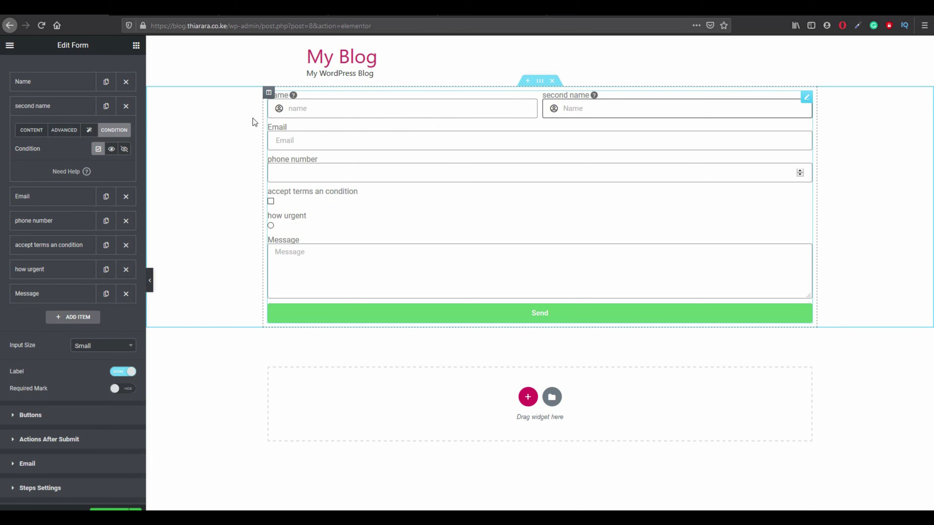
left_click(291, 109)
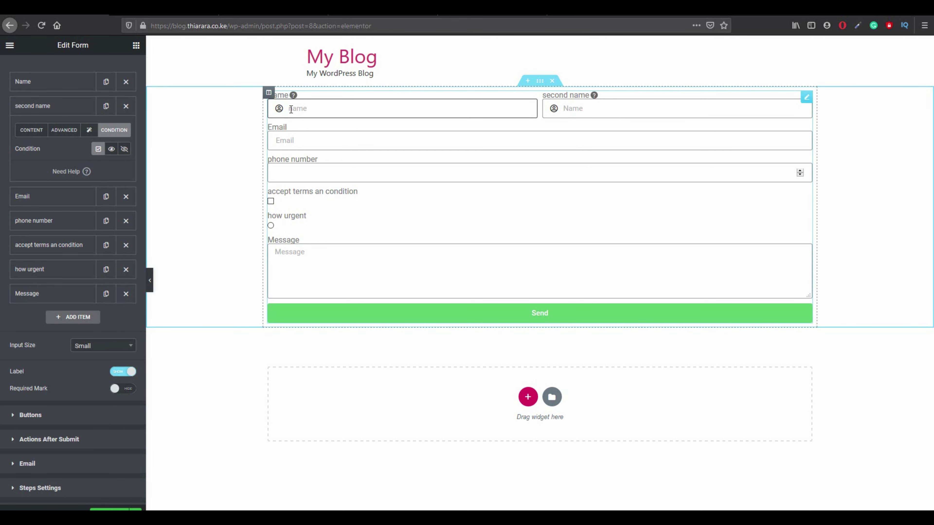
left_click(111, 149)
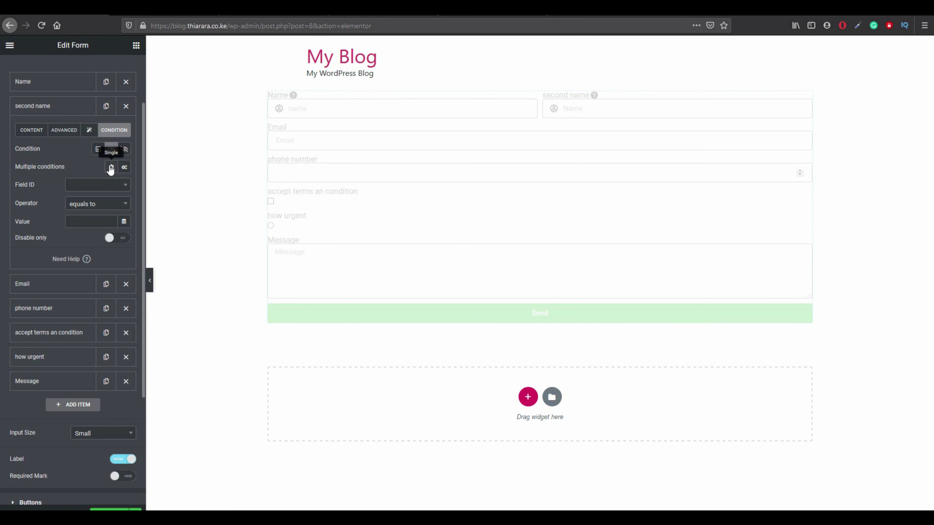
left_click(90, 185)
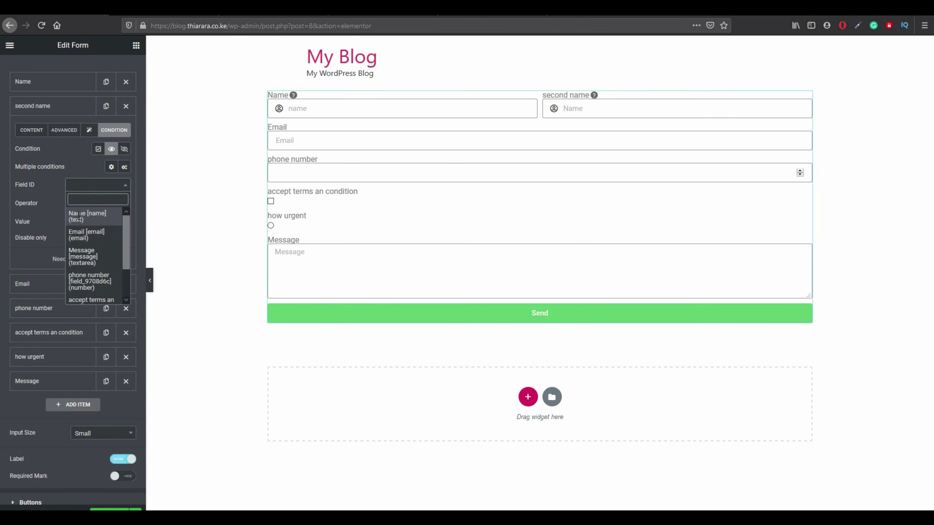
left_click(90, 185)
left_click(91, 189)
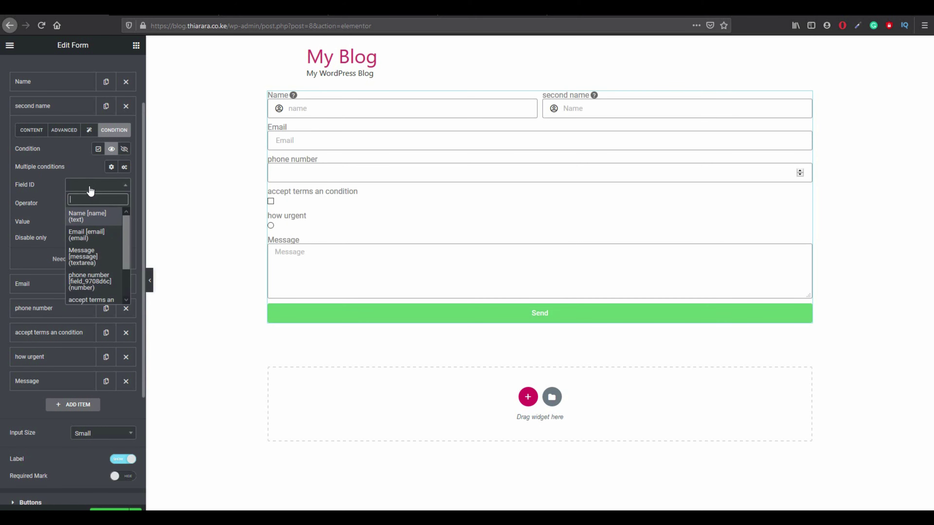
left_click(89, 216)
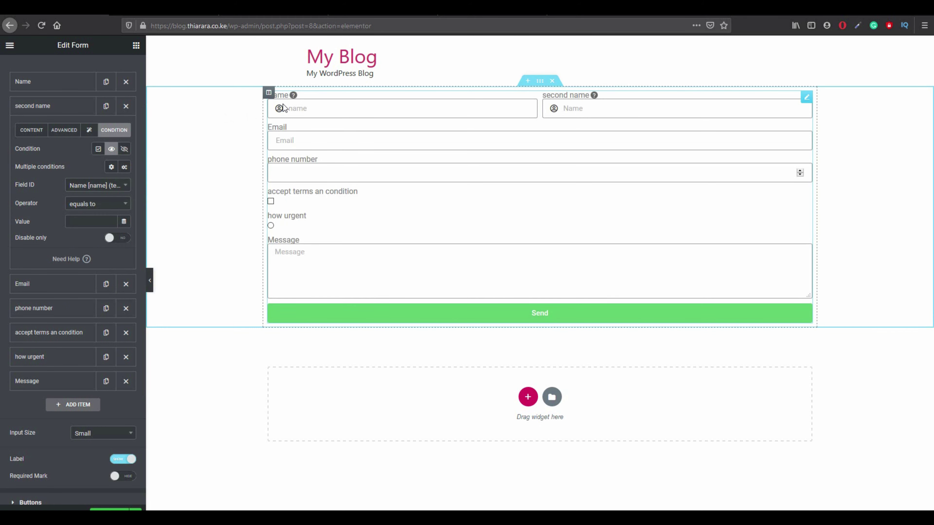
left_click(90, 204)
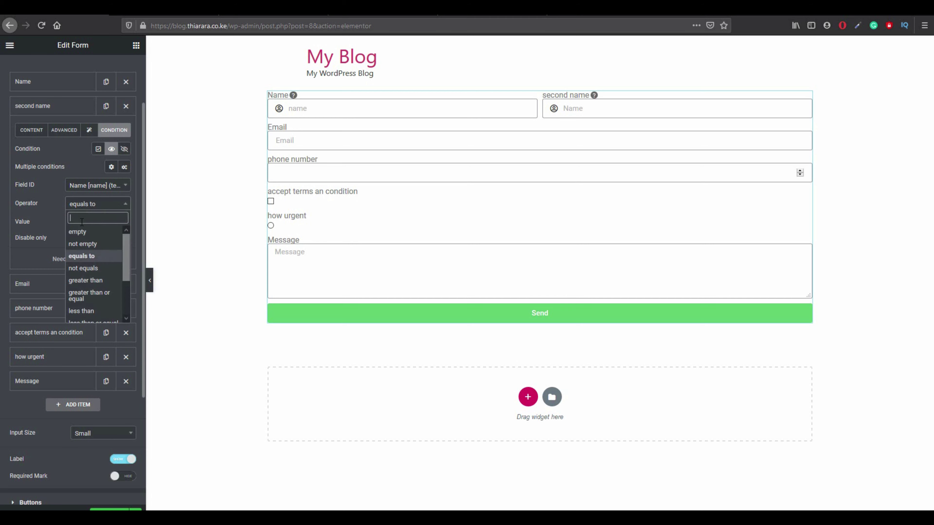
left_click(82, 243)
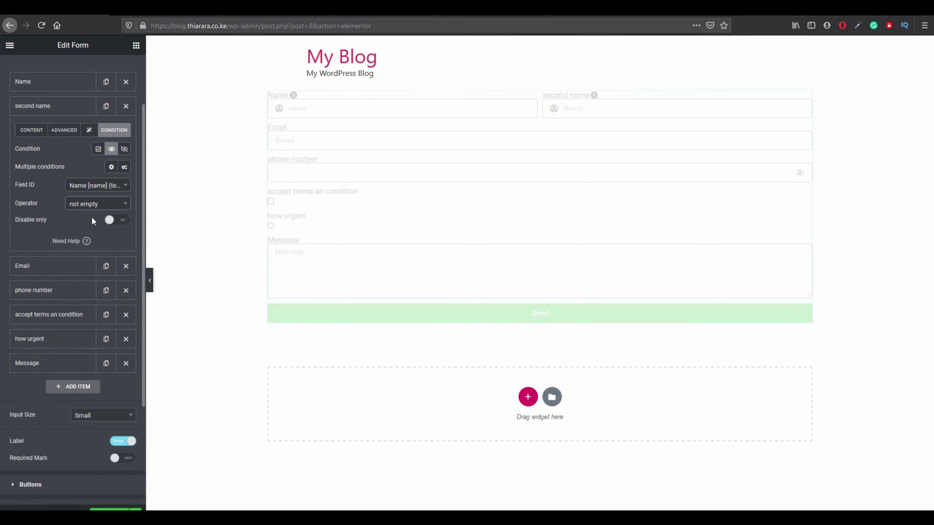
Open the Email field's settings and look at its advanced options.
left_click(63, 265)
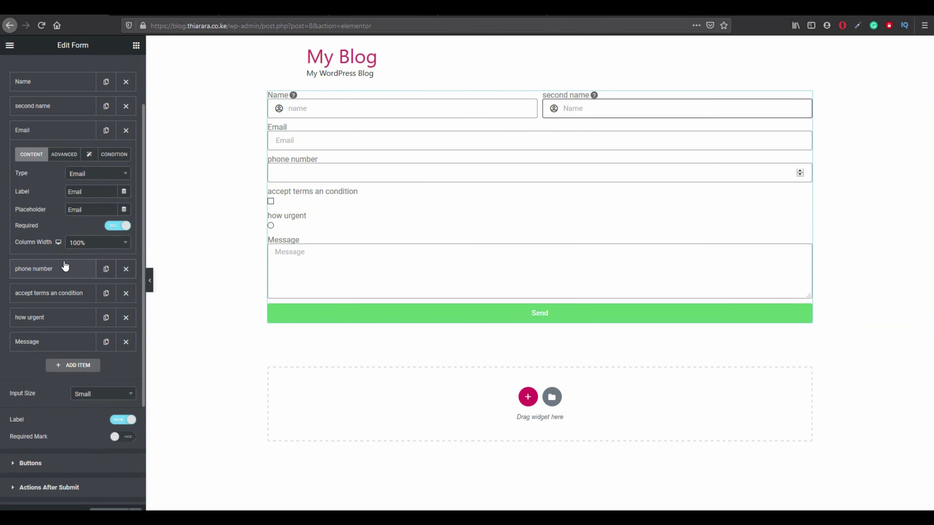
left_click(66, 155)
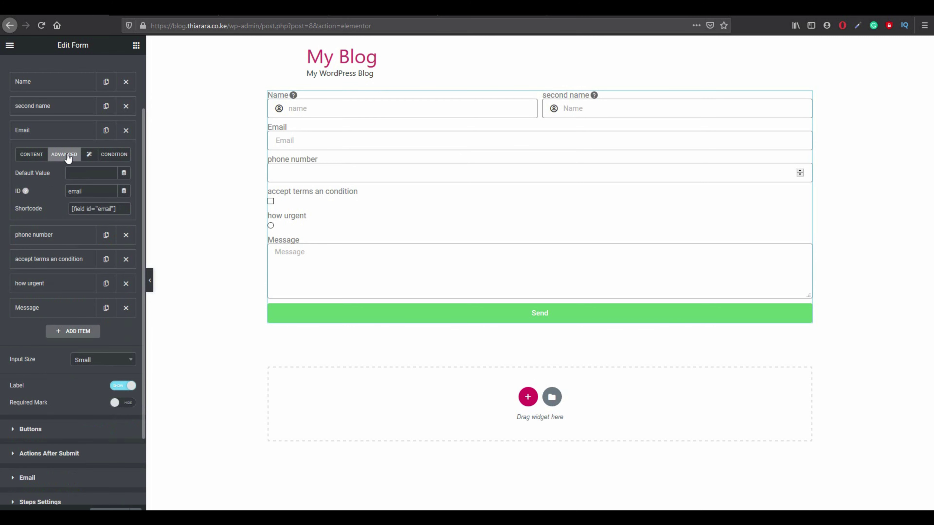
left_click(28, 154)
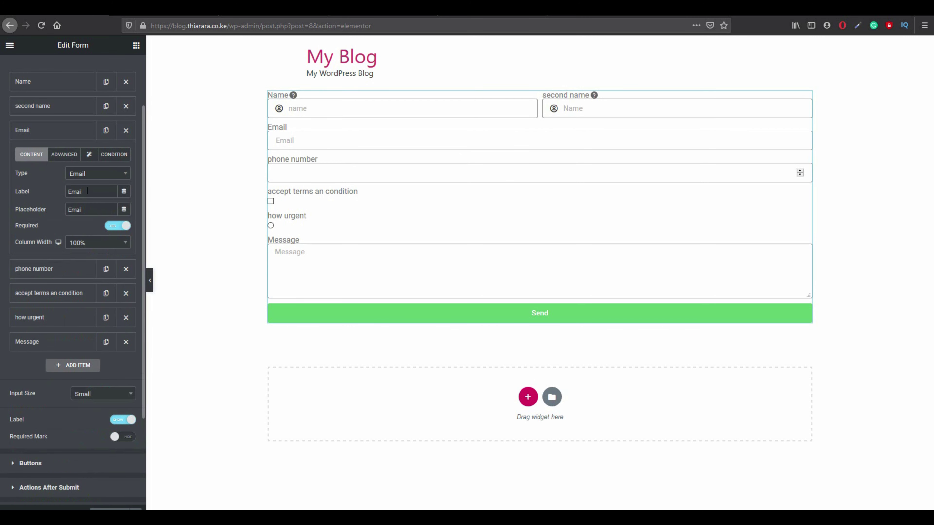
Add the Mail bulk icon to the Email label and set its description below the input.
left_click(62, 155)
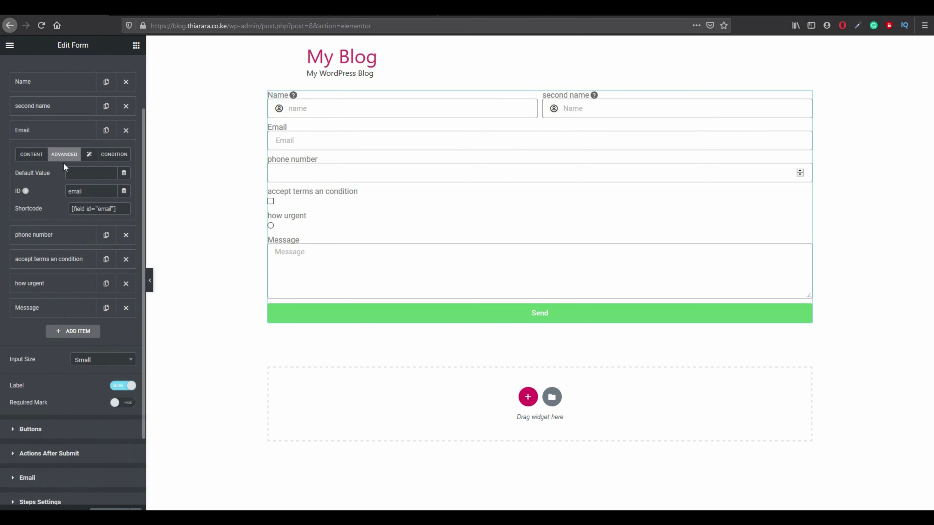
left_click(89, 157)
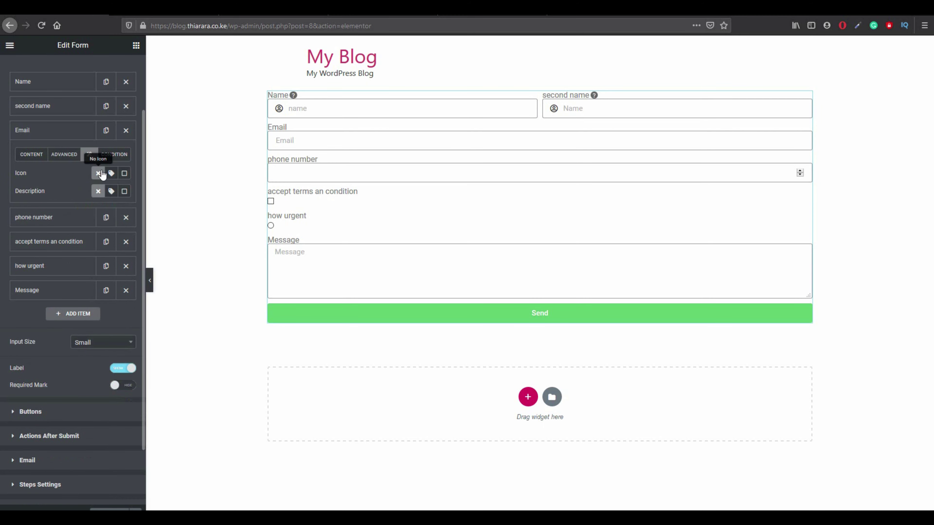
left_click(111, 173)
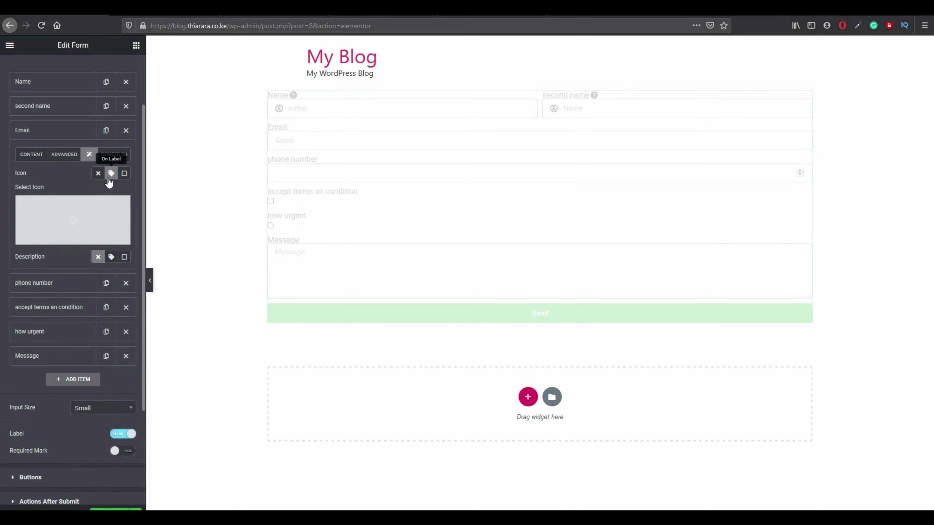
left_click(84, 218)
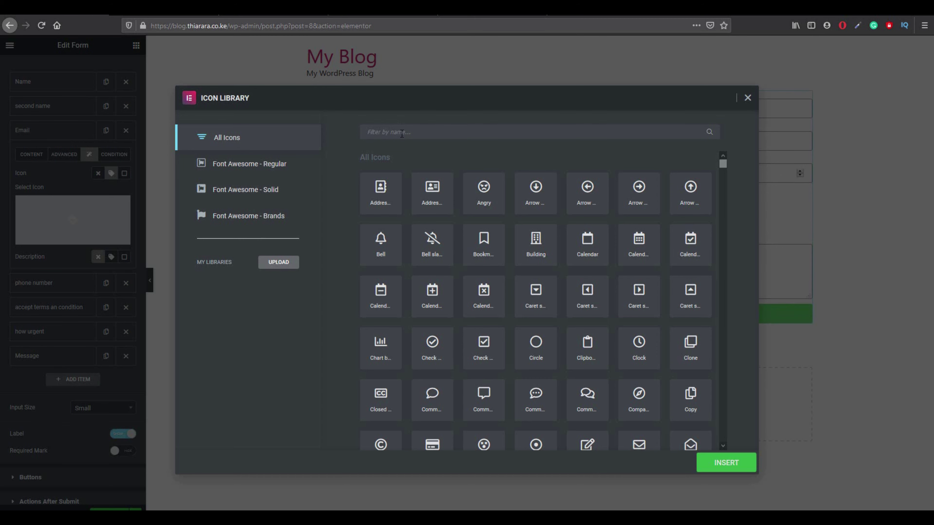
left_click(402, 133)
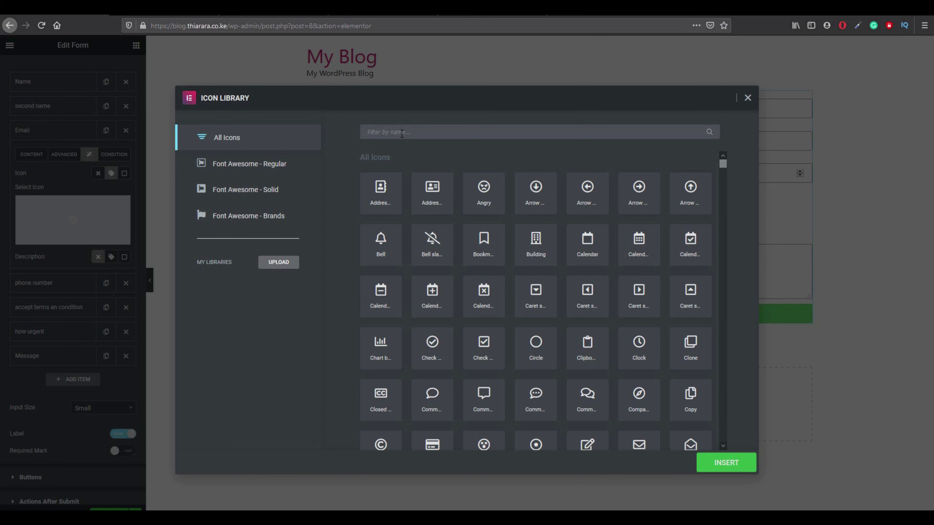
type("mai")
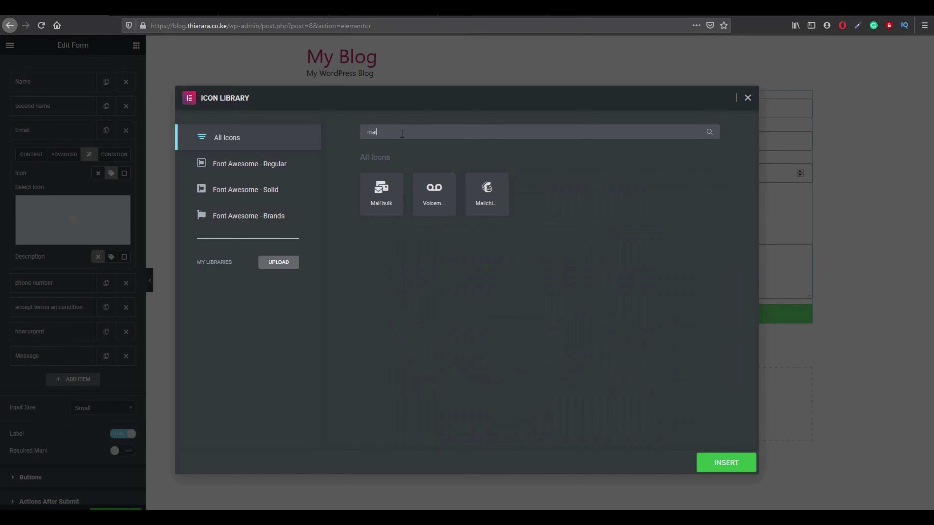
left_click(393, 204)
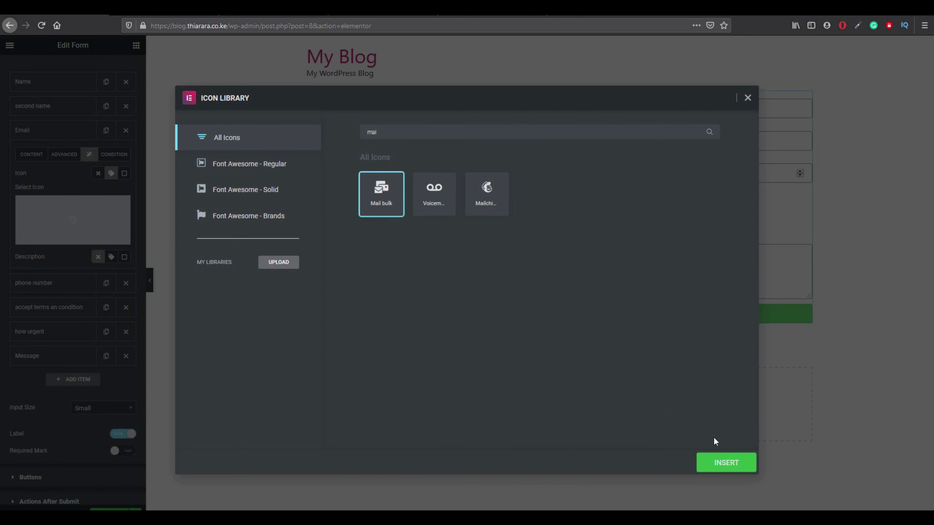
left_click(721, 463)
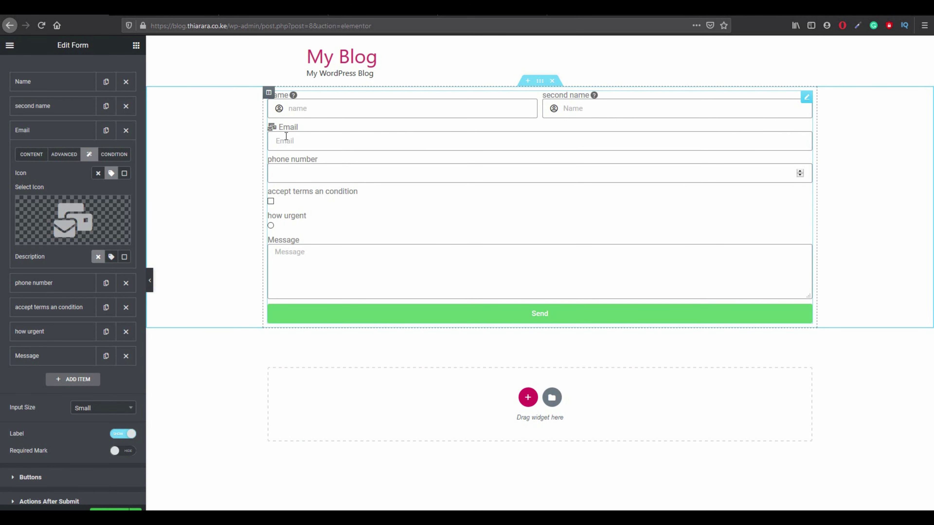
left_click(124, 257)
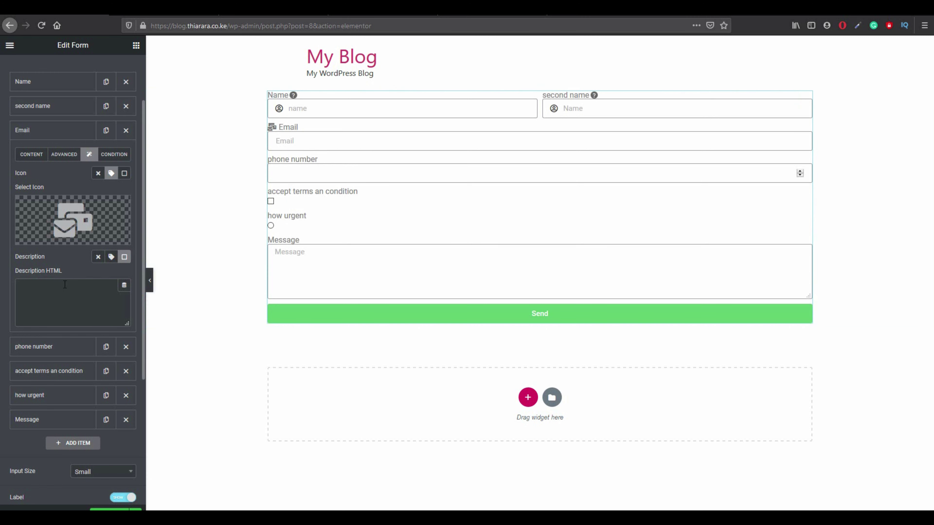
Attach the Email description to its label and display it as a tooltip.
left_click(53, 269)
left_click(110, 258)
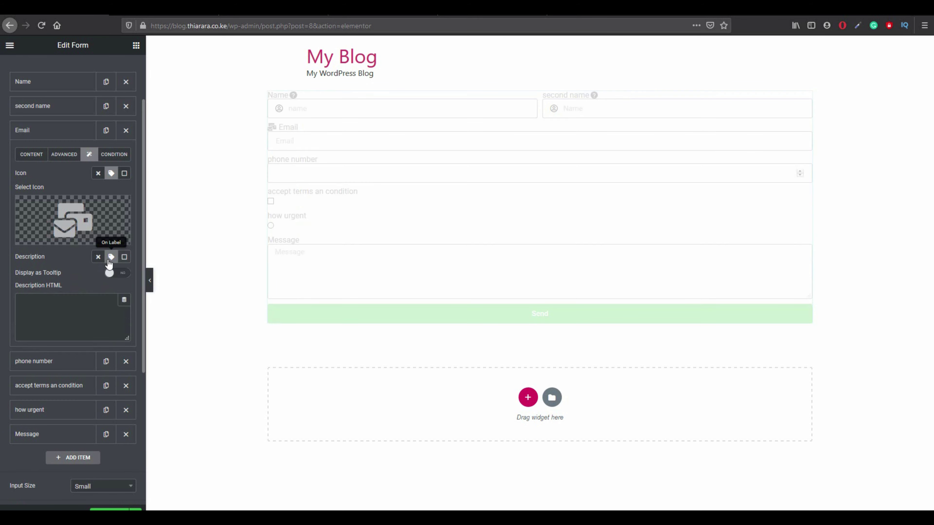
left_click_drag(33, 256, 29, 257)
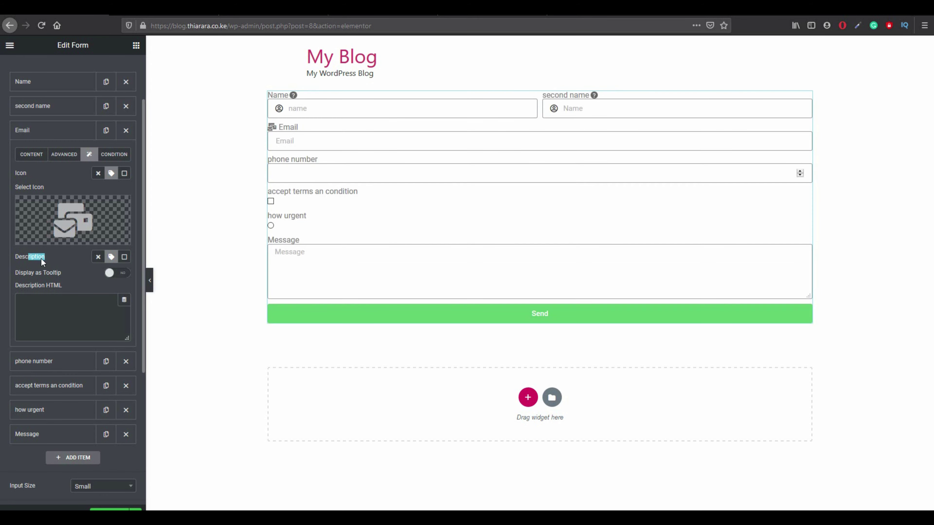
left_click(82, 276)
left_click(124, 275)
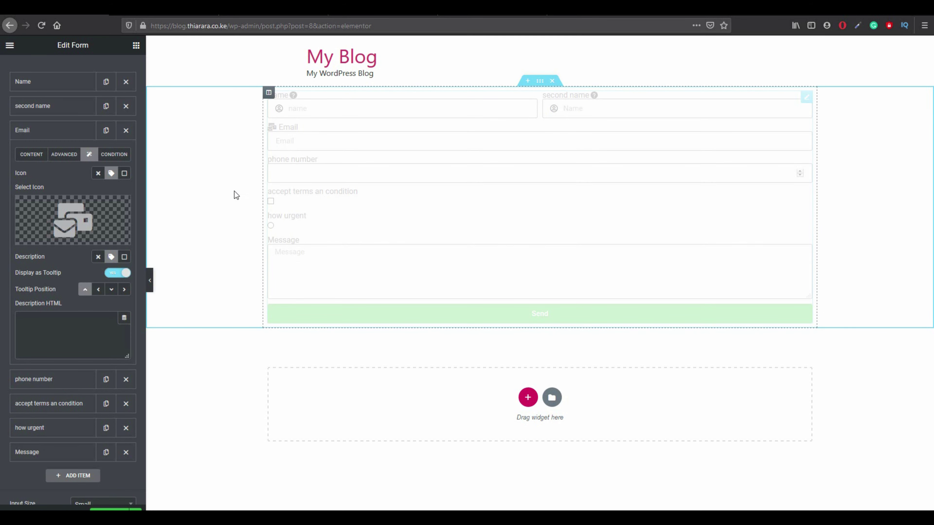
Write the tooltip text 'please enter you email' and set its position to Top.
left_click(42, 325)
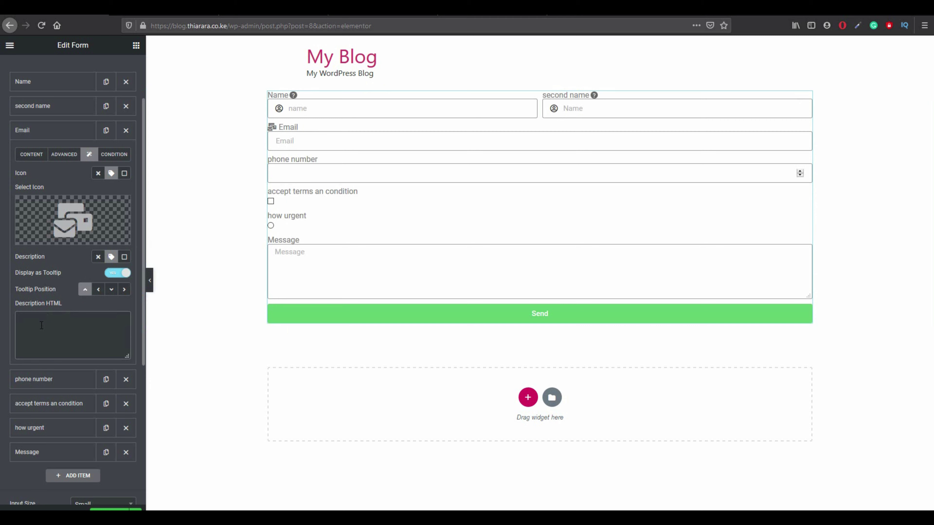
type("ente")
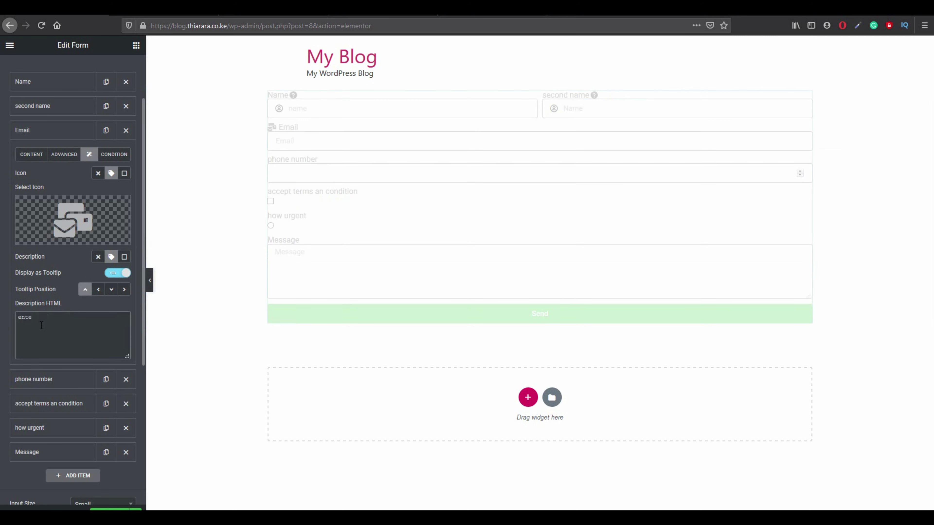
type("r yo")
type("u email")
type("please")
left_click(98, 289)
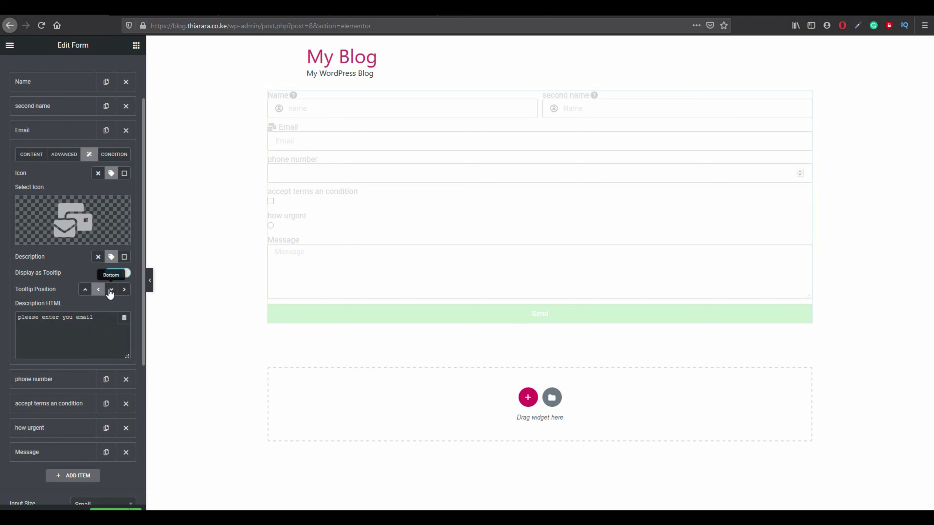
left_click(110, 291)
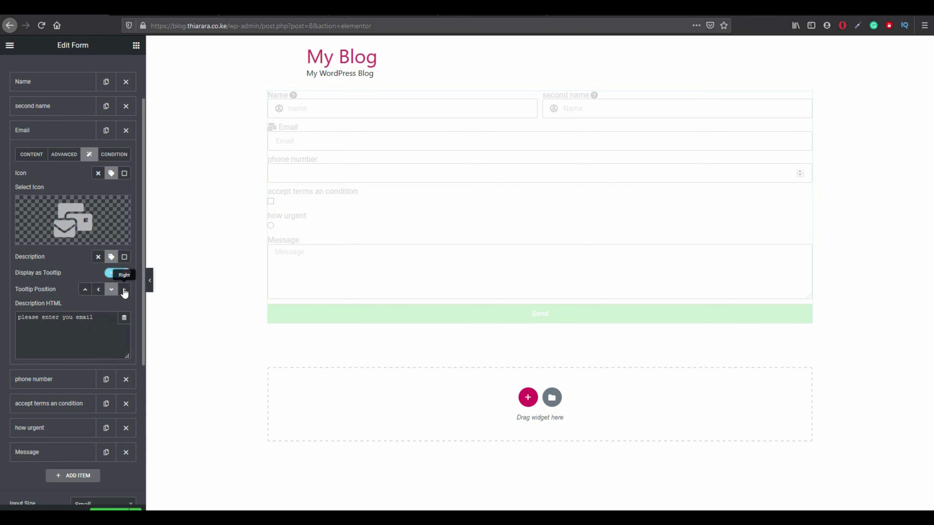
left_click(85, 290)
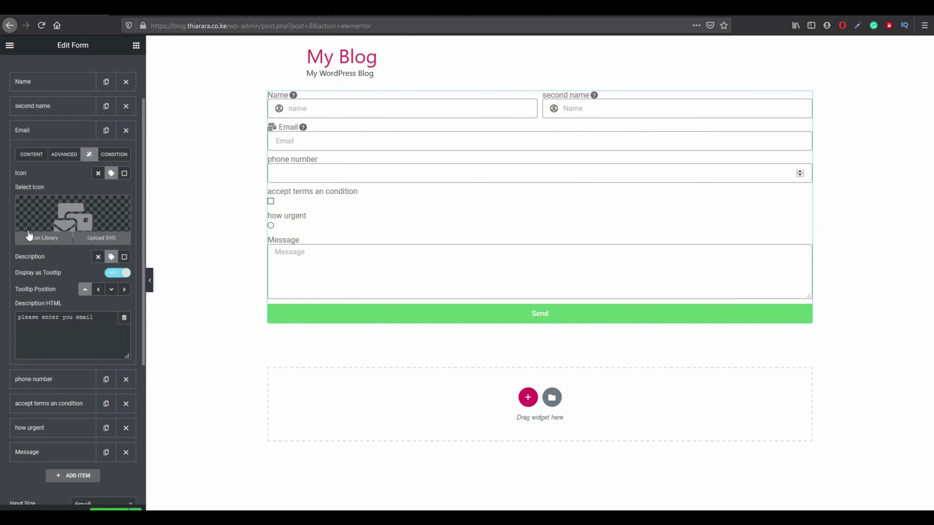
left_click(41, 158)
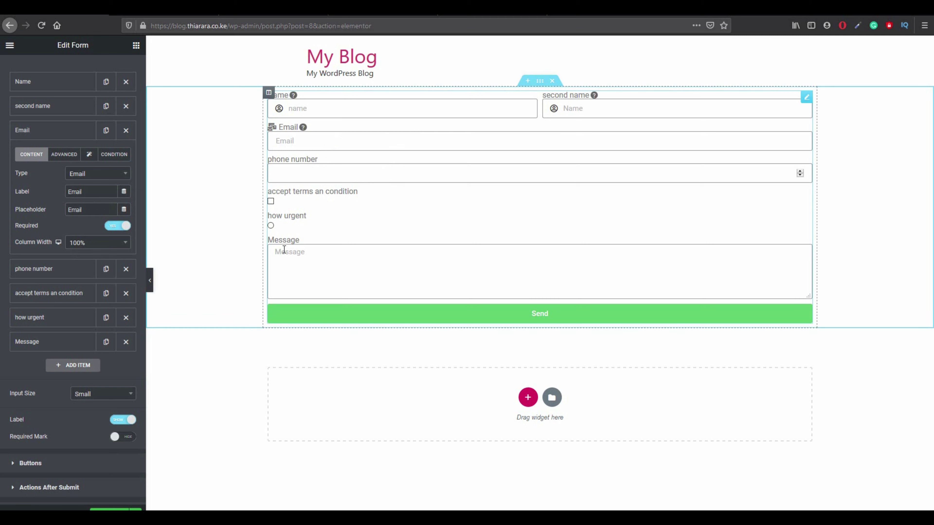
Set the Email field's column width to 30%.
left_click(347, 165)
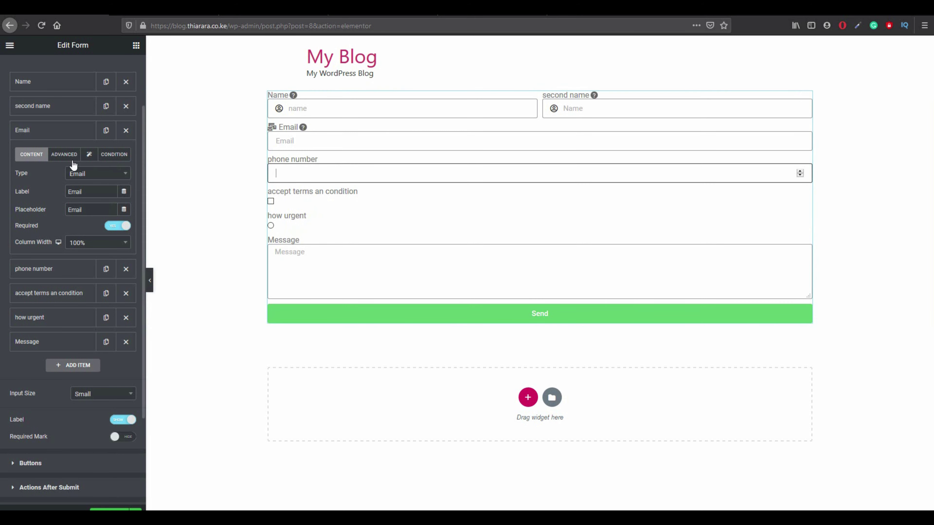
left_click(317, 135)
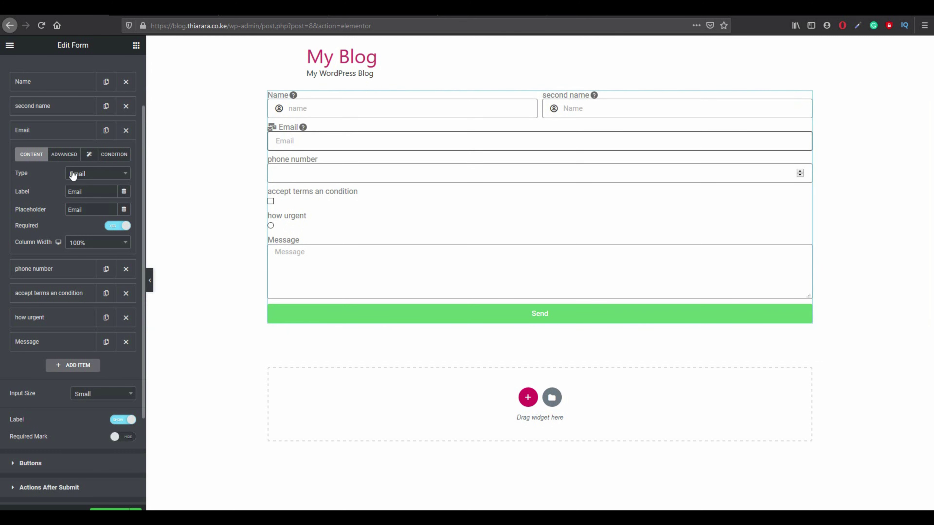
left_click(85, 244)
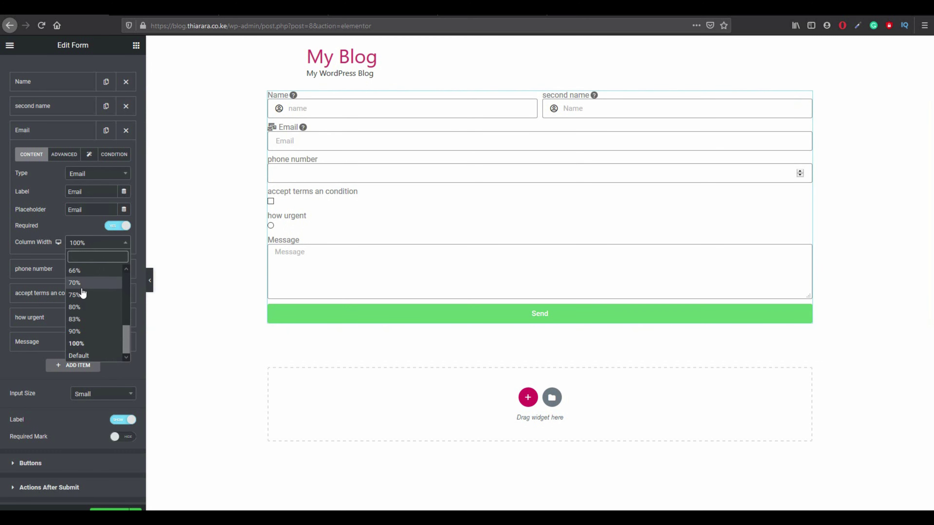
scroll(83, 291, "up", 2)
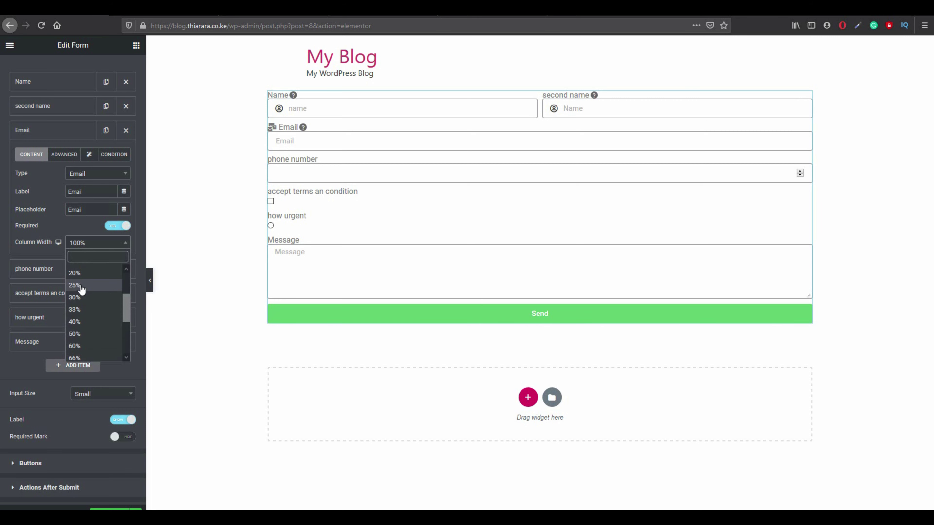
left_click(81, 298)
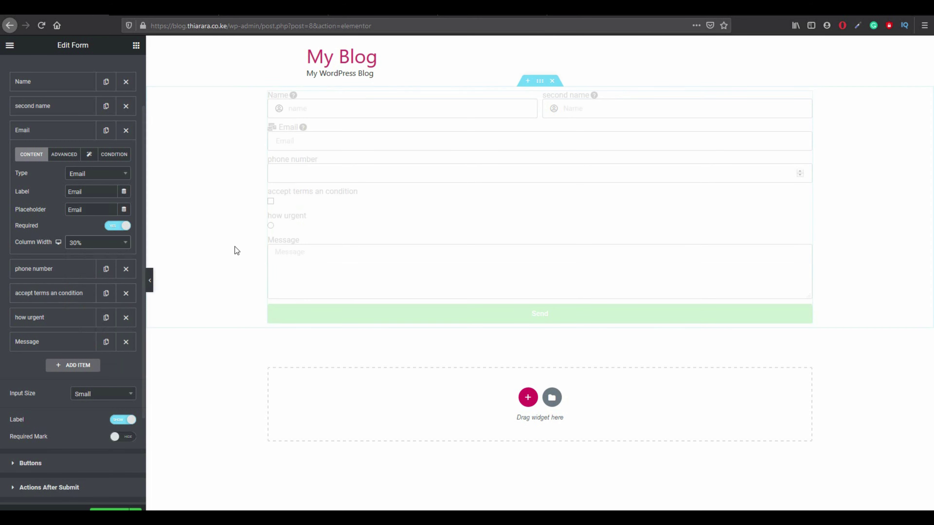
Confirm the Email width stays at 30% and expand the phone number field's settings.
left_click(89, 244)
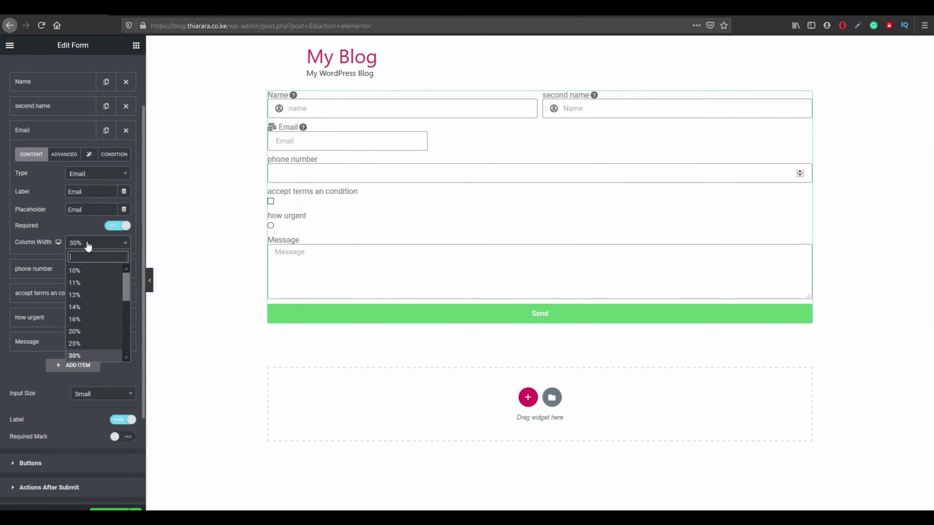
left_click(88, 245)
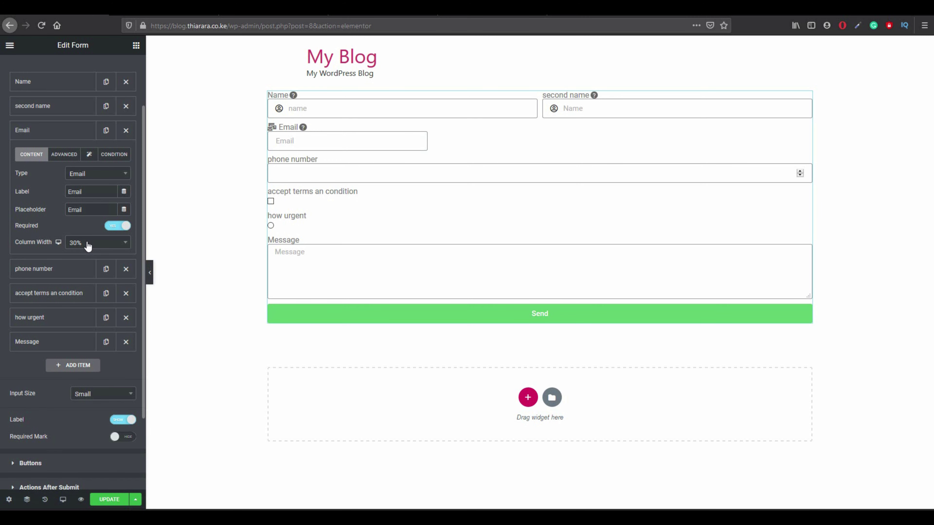
left_click(88, 245)
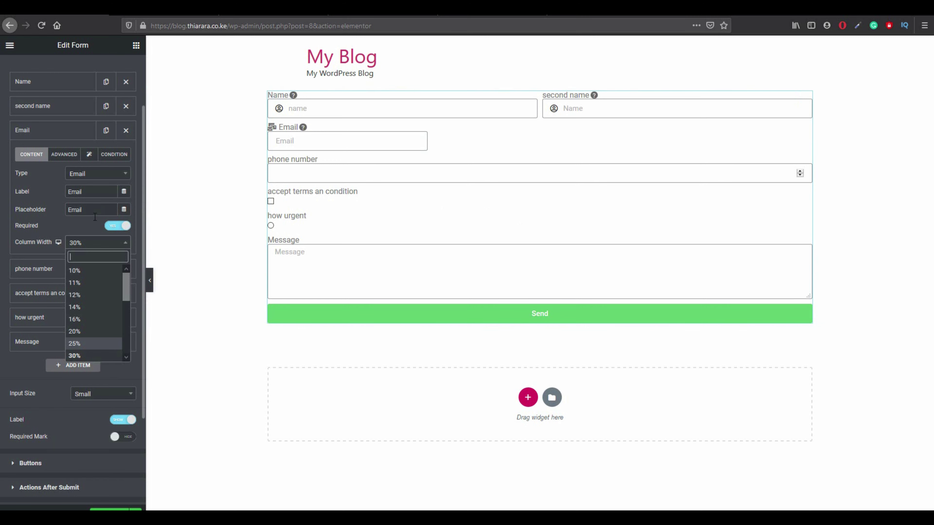
left_click(77, 244)
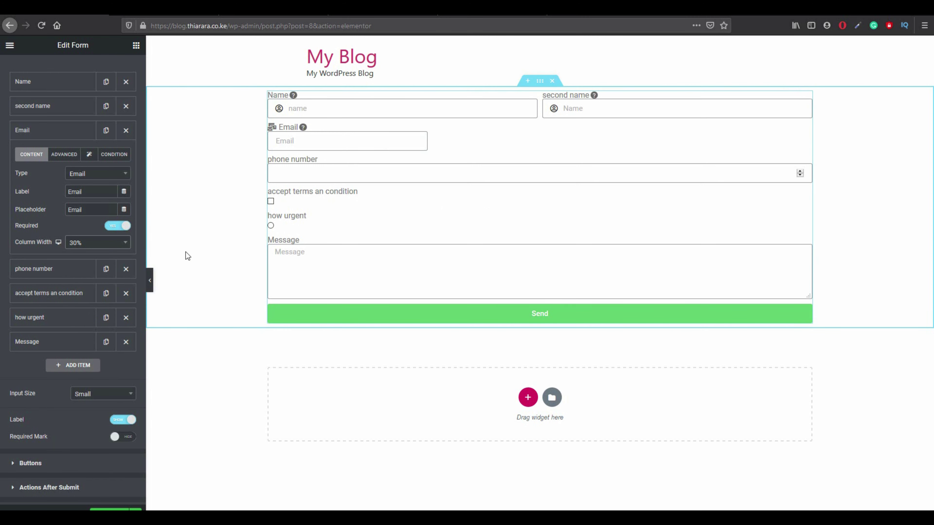
left_click(59, 274)
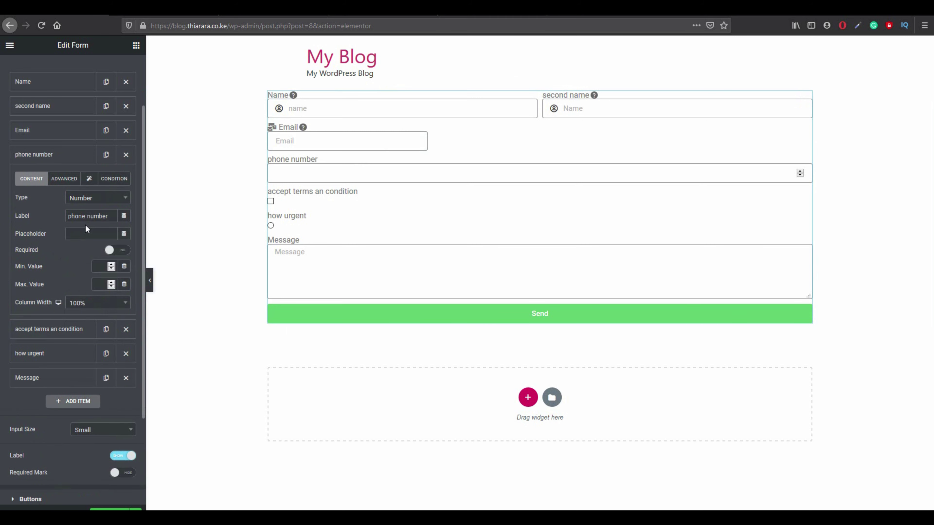
Set the phone number field's column width to 30%, beside Email.
left_click(87, 302)
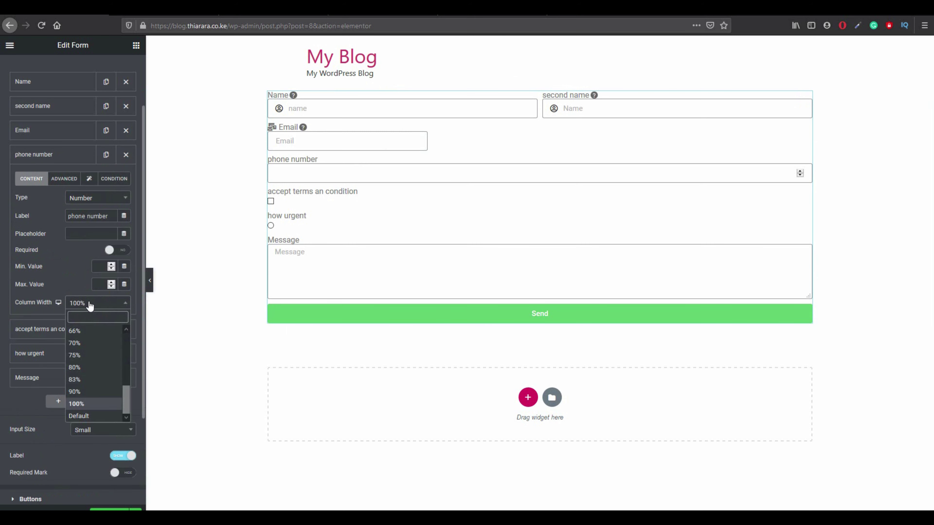
scroll(87, 353, "up", 2)
scroll(86, 353, "up", 3)
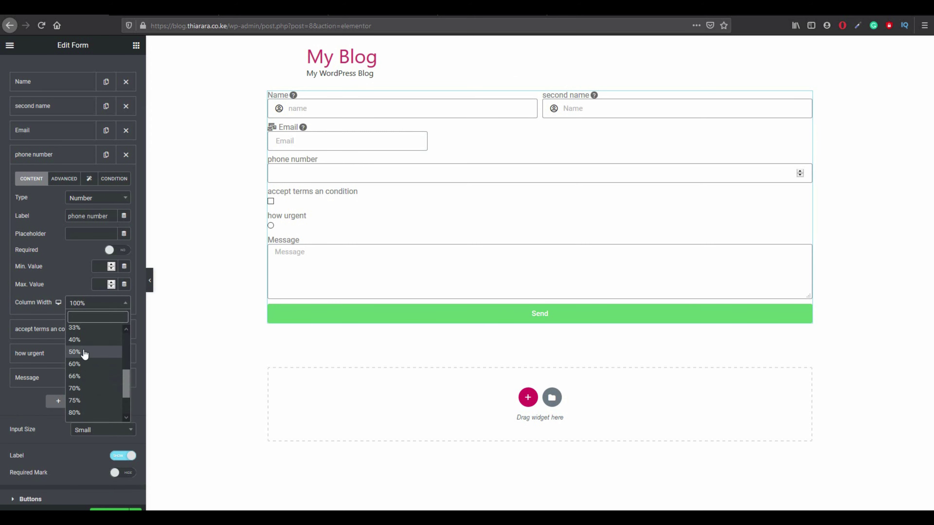
left_click(75, 358)
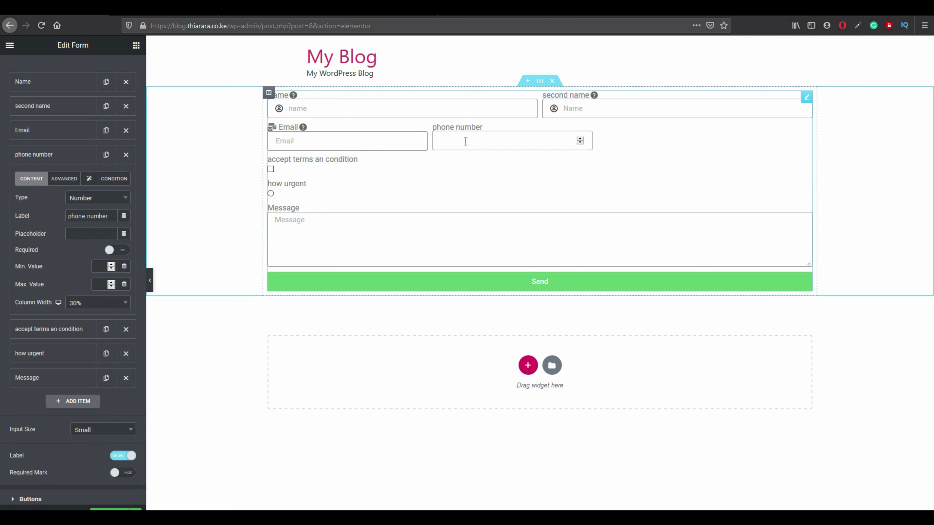
left_click(580, 138)
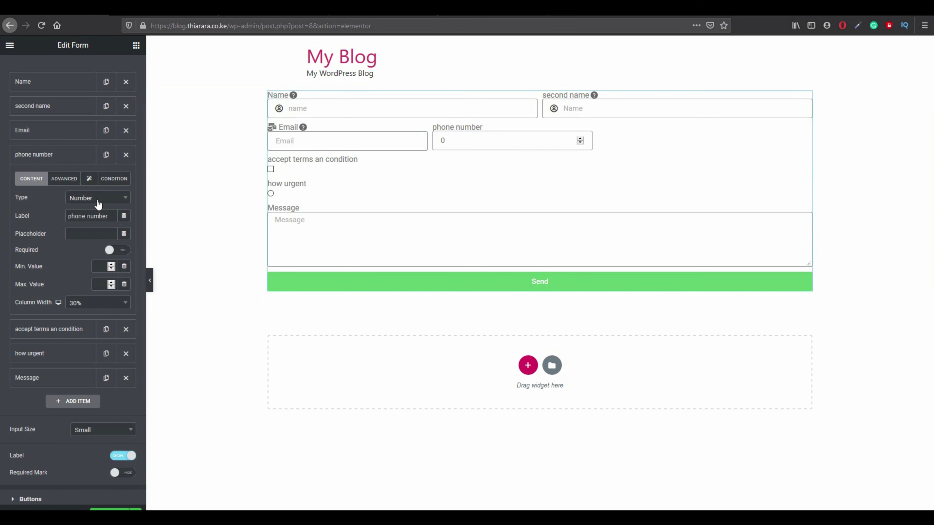
Change the phone number field's type to Text.
left_click(79, 201)
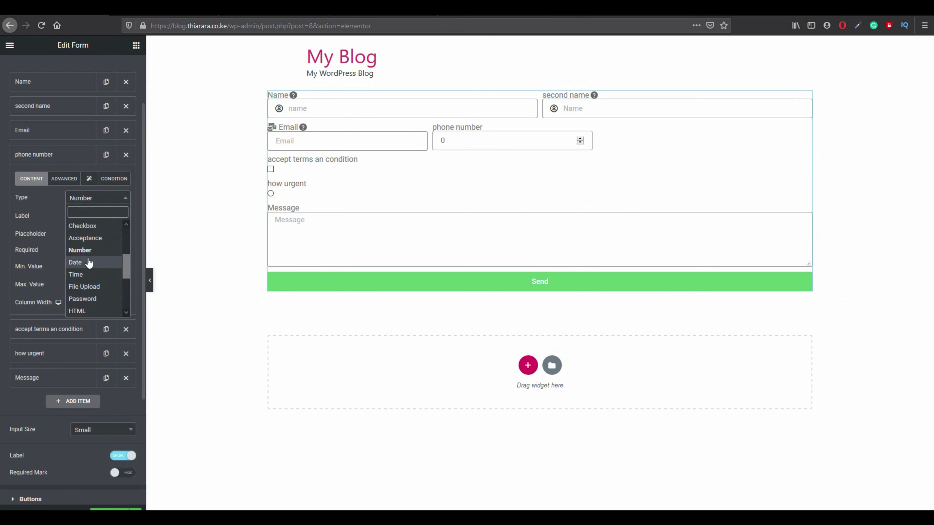
scroll(91, 279, "down", 5)
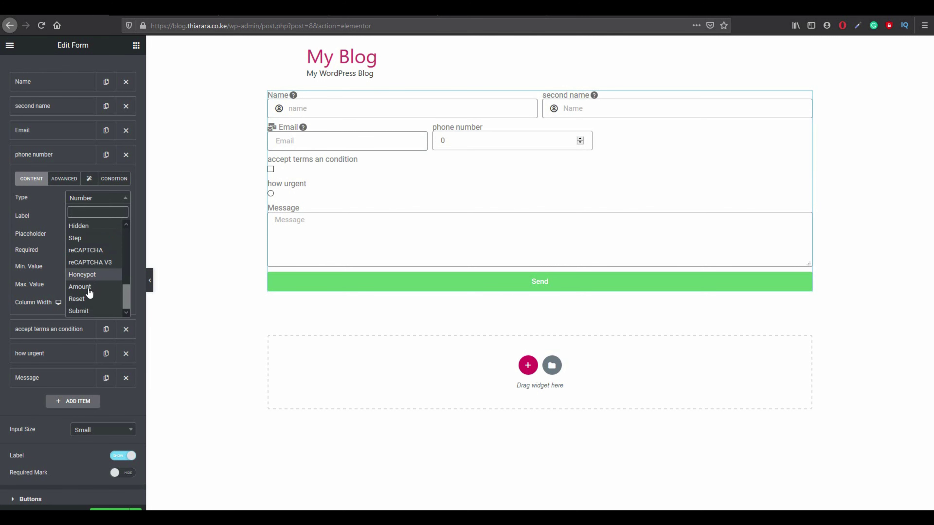
scroll(92, 291, "up", 4)
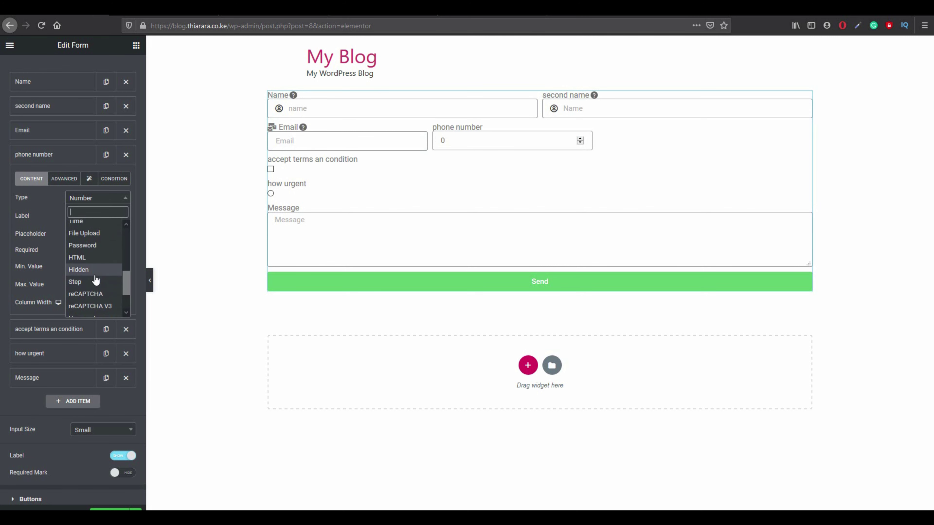
scroll(93, 275, "up", 3)
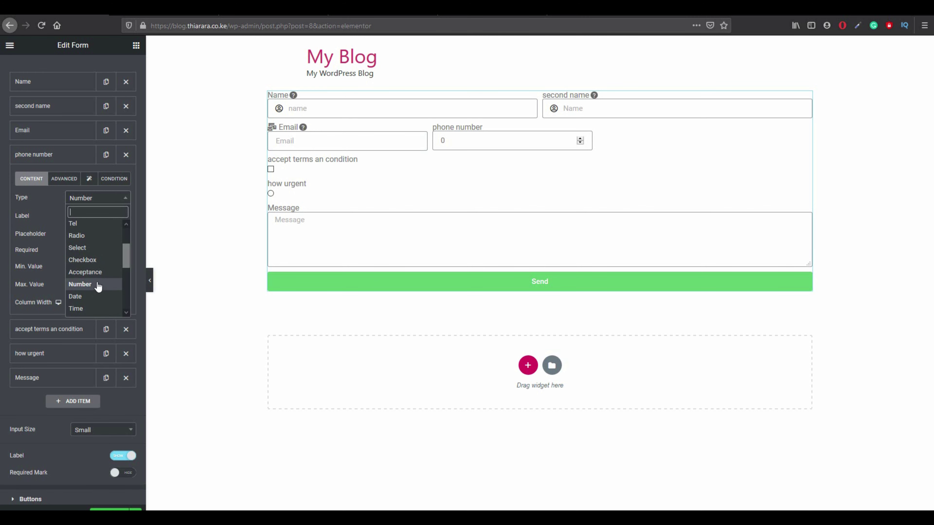
scroll(97, 287, "up", 2)
scroll(98, 286, "up", 1)
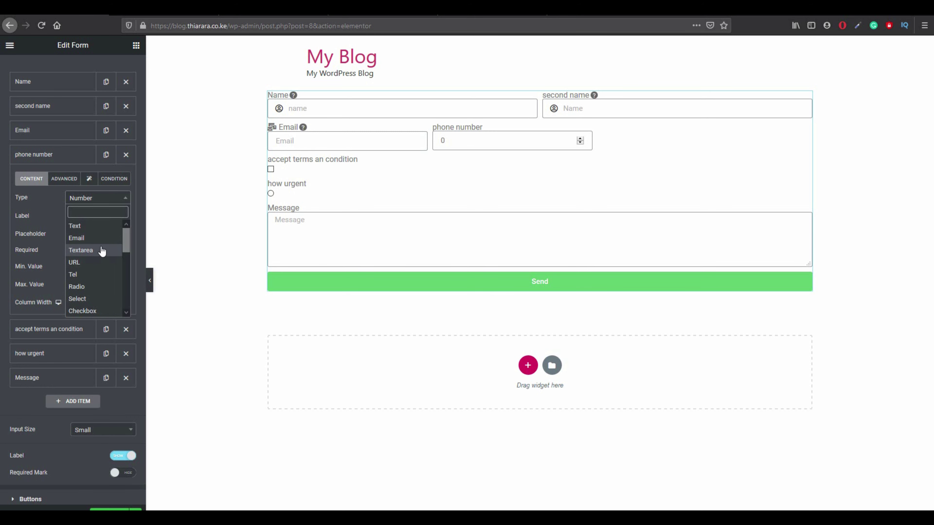
left_click(102, 229)
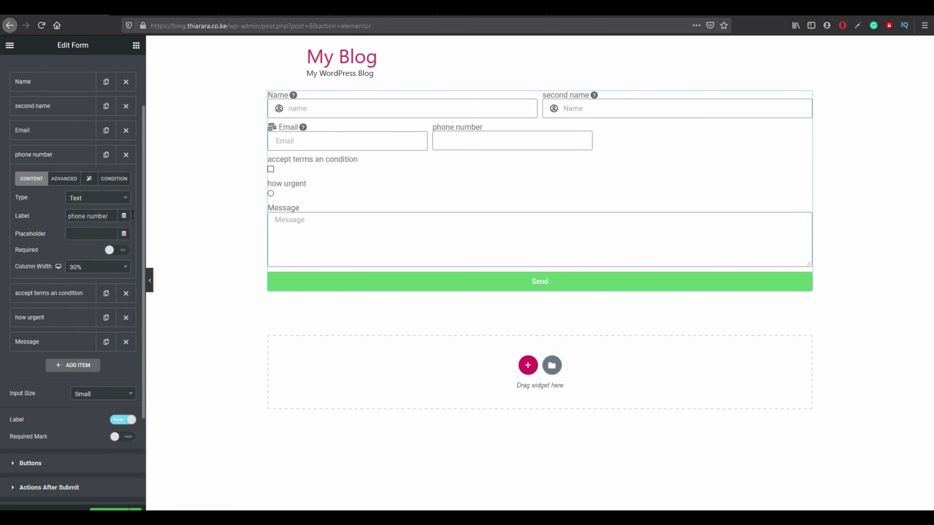
Give the phone field the placeholder 'phone numeer' and make it required.
left_click(458, 147)
type("022")
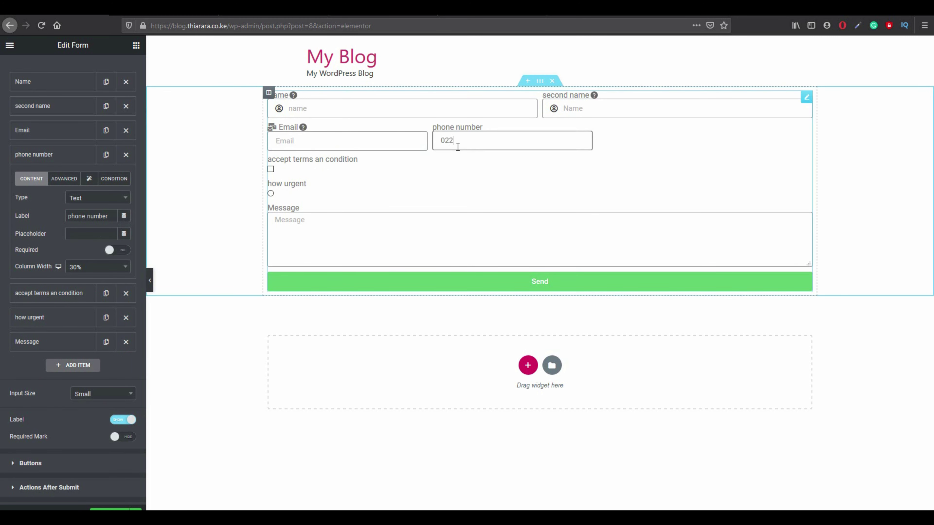
key("BackSpace")
key("BackSpace")
key("BackSpace")
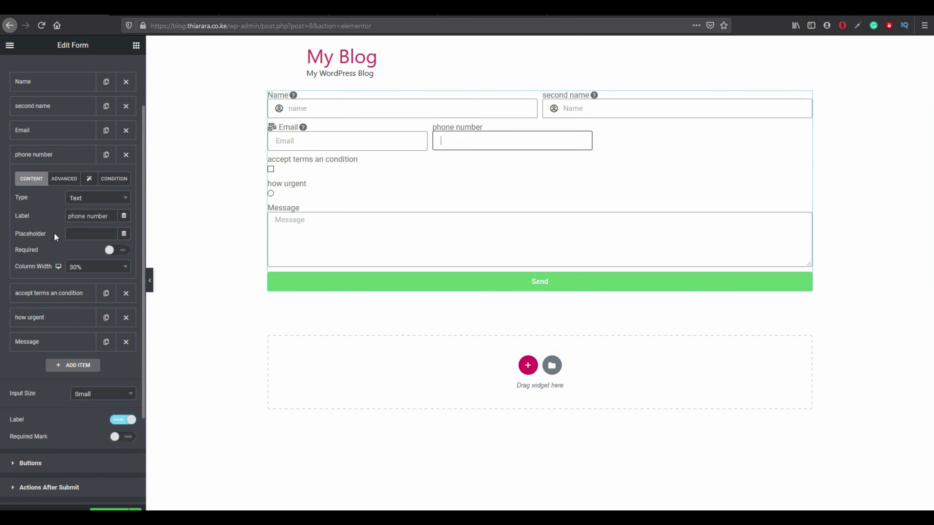
left_click(71, 232)
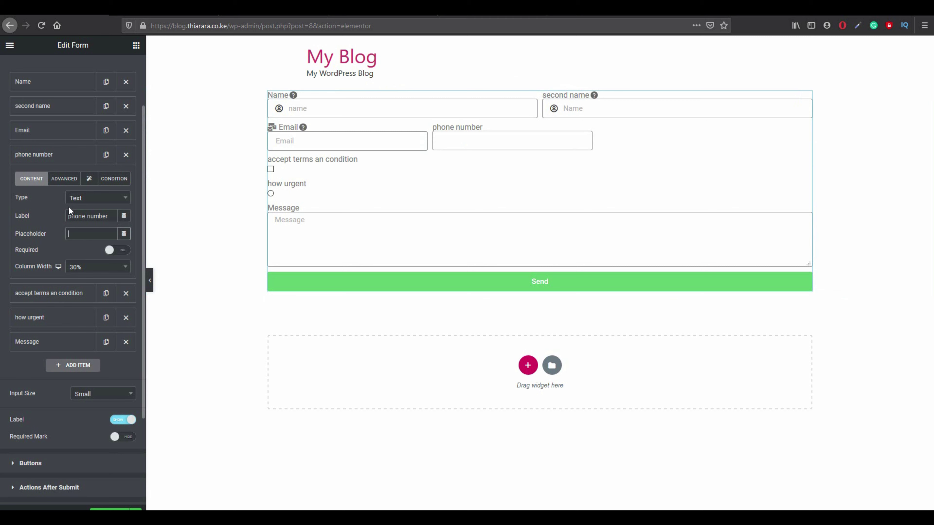
type("phone")
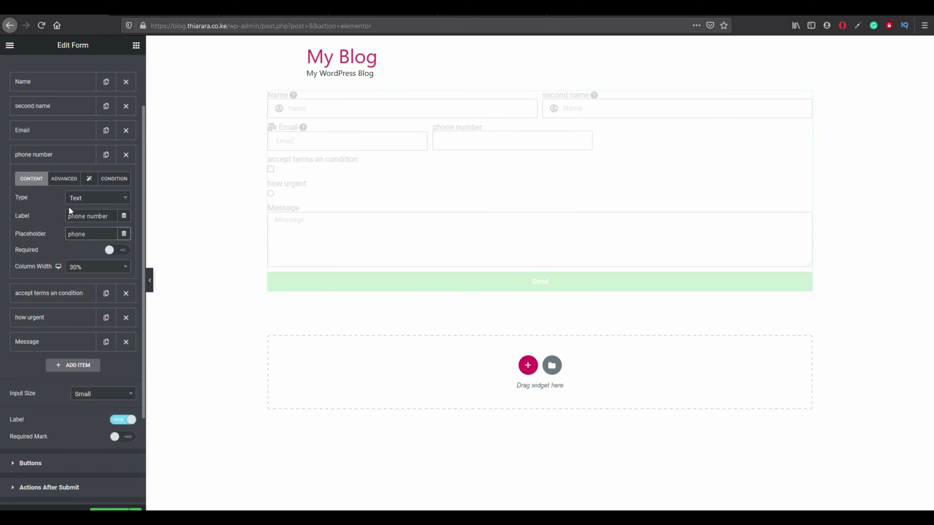
type(" nume")
type("er")
left_click(120, 252)
left_click(119, 254)
Review the Email and second name fields, then view the phone field's advanced settings.
left_click(64, 128)
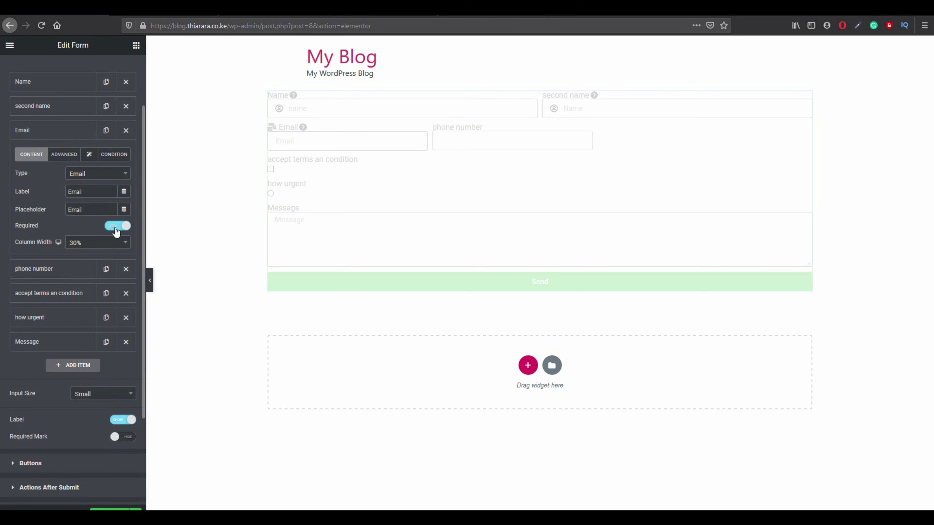
left_click(81, 107)
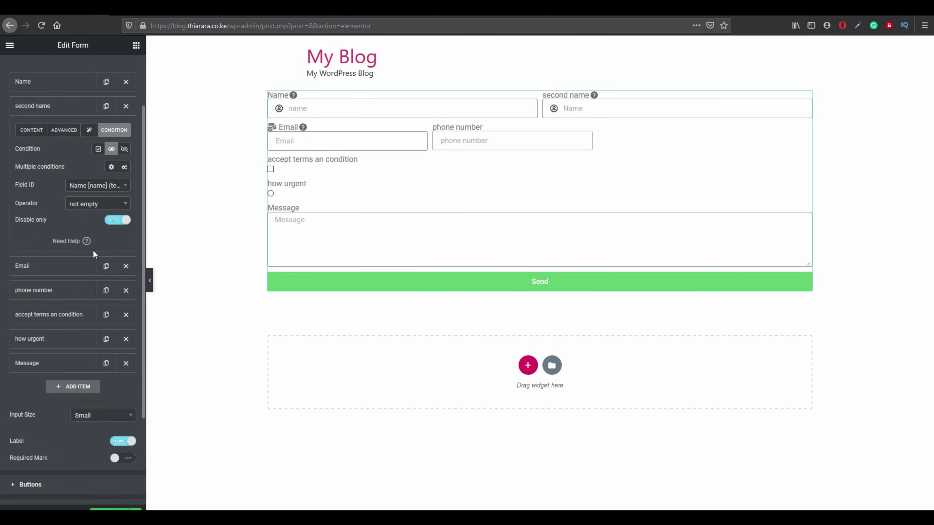
left_click(60, 293)
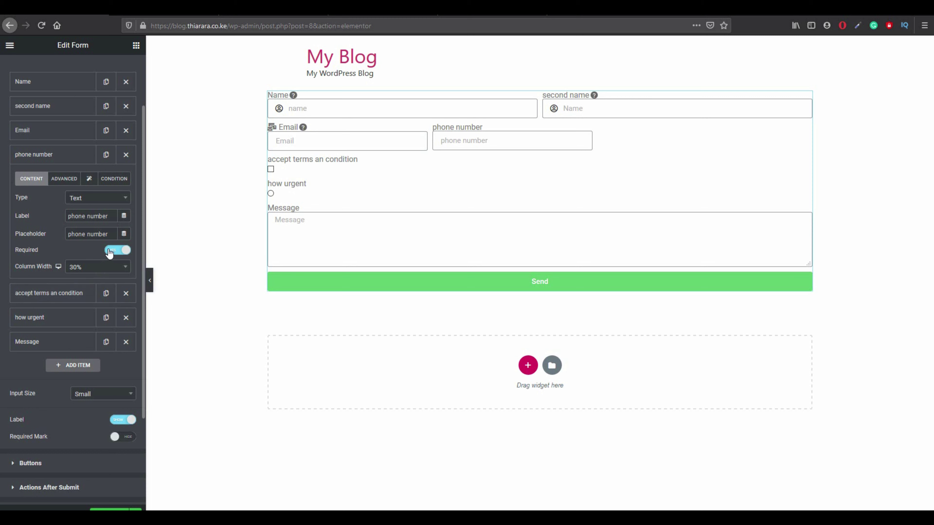
left_click(63, 179)
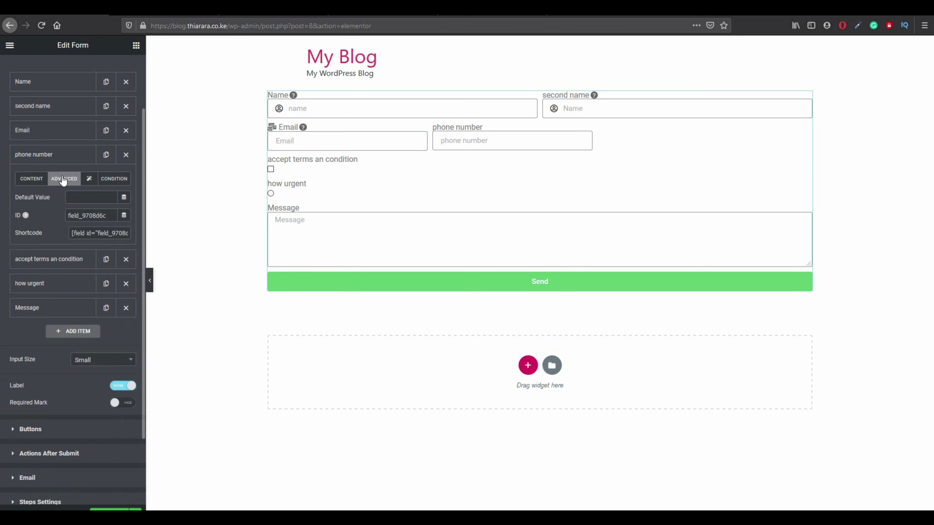
left_click(90, 179)
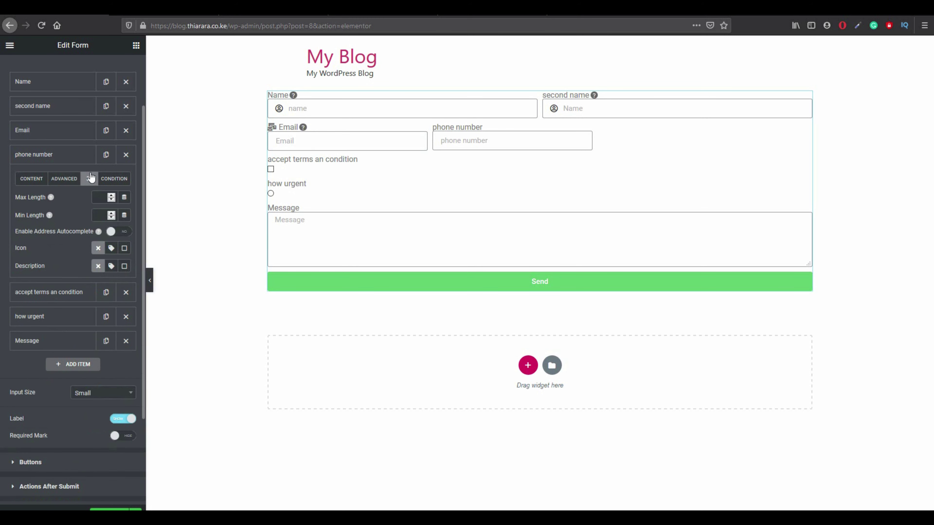
left_click(100, 199)
type("1")
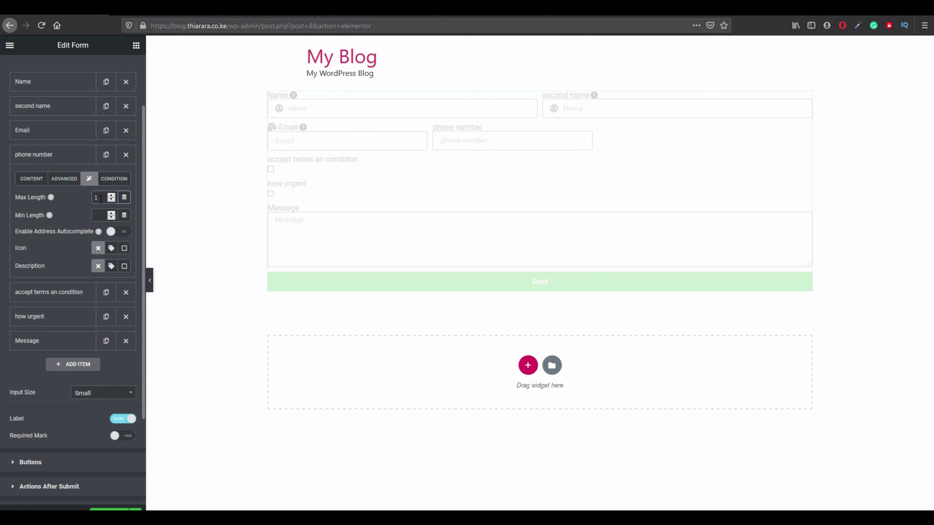
type("4")
left_click(94, 213)
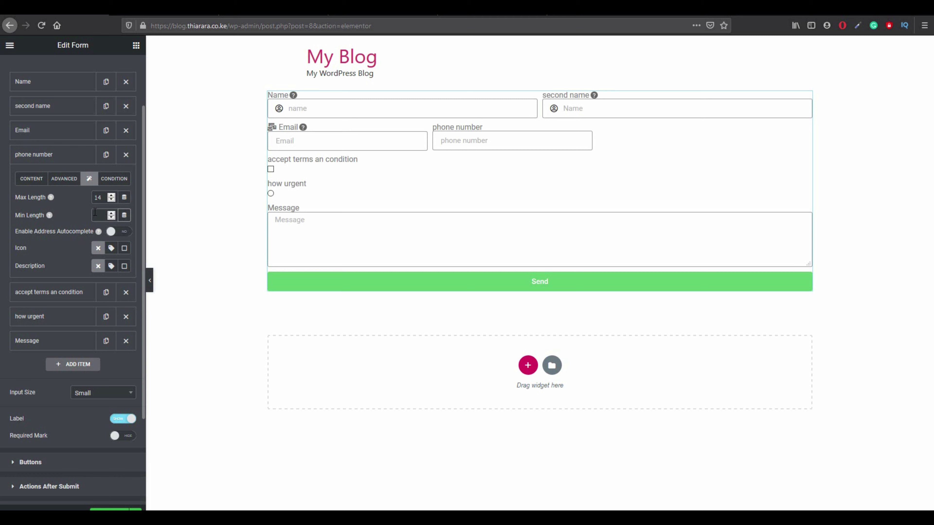
type("10")
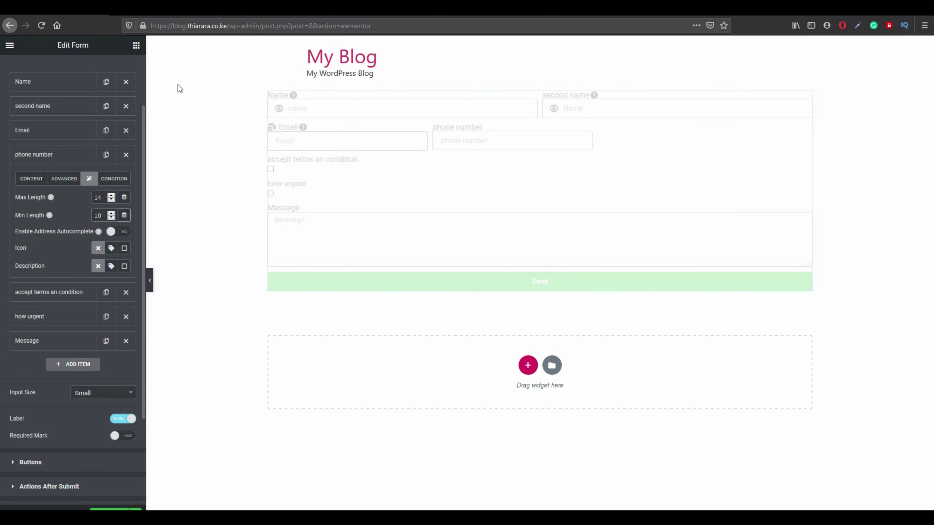
left_click(468, 145)
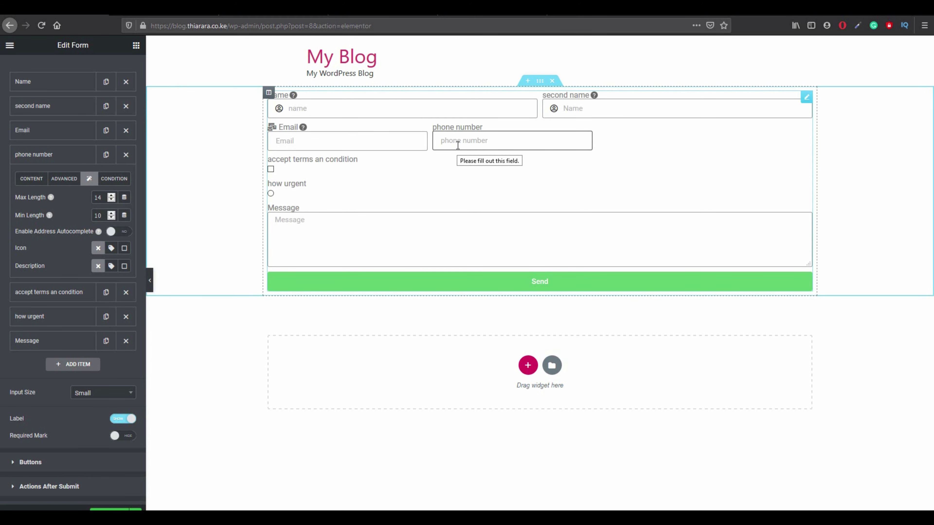
type("454")
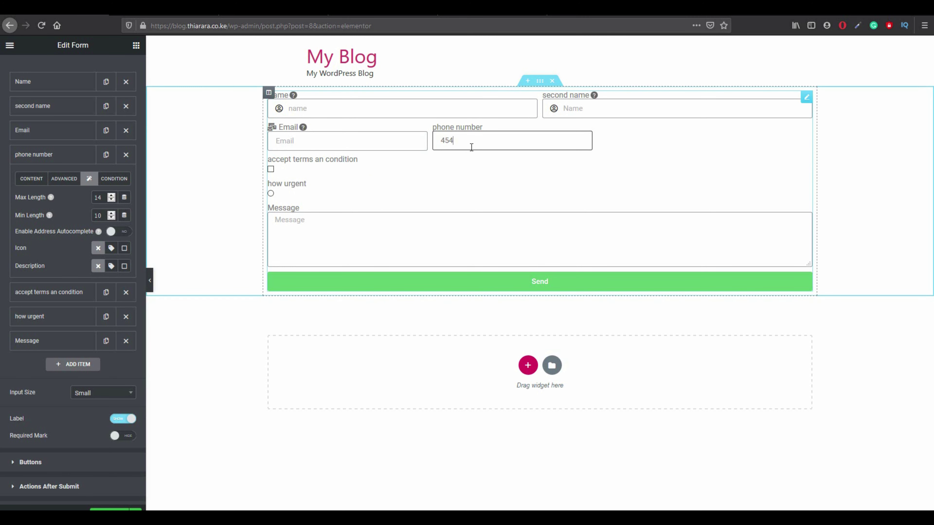
left_click_drag(466, 141, 407, 140)
left_click(385, 141)
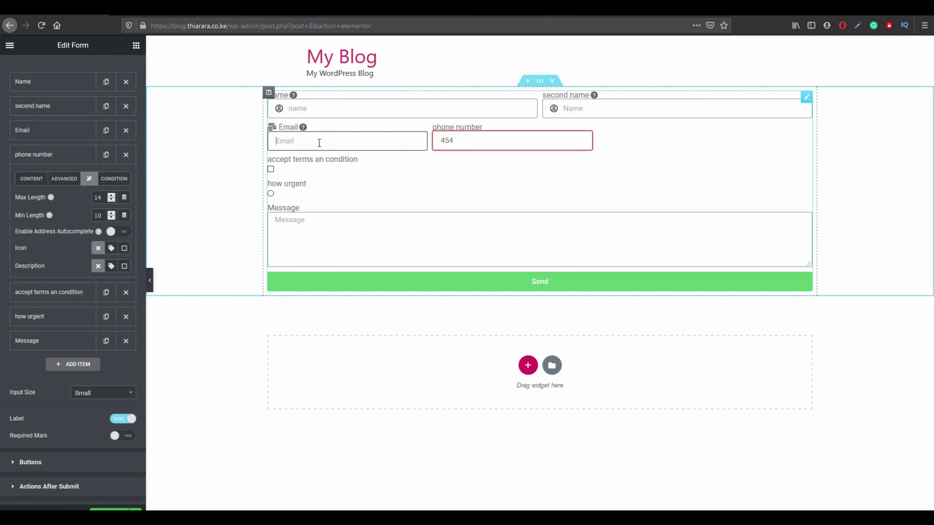
left_click(489, 146)
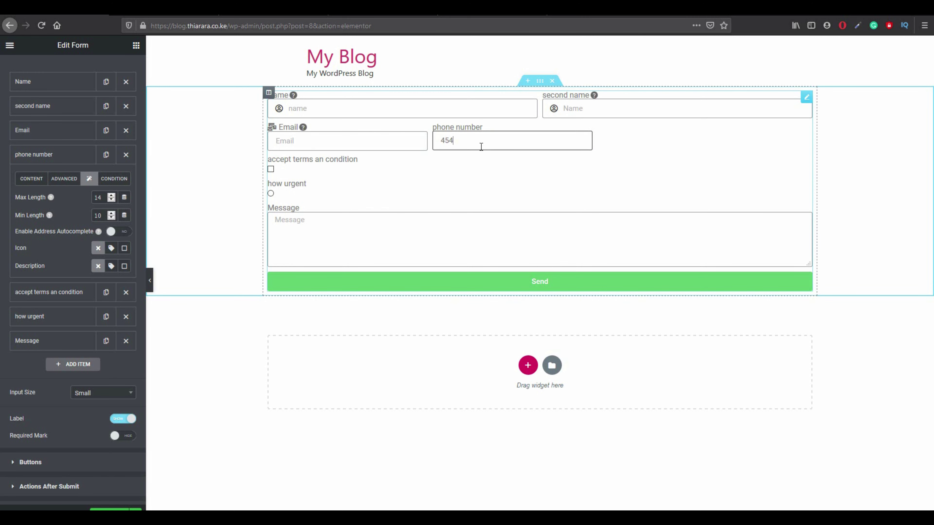
left_click(370, 132)
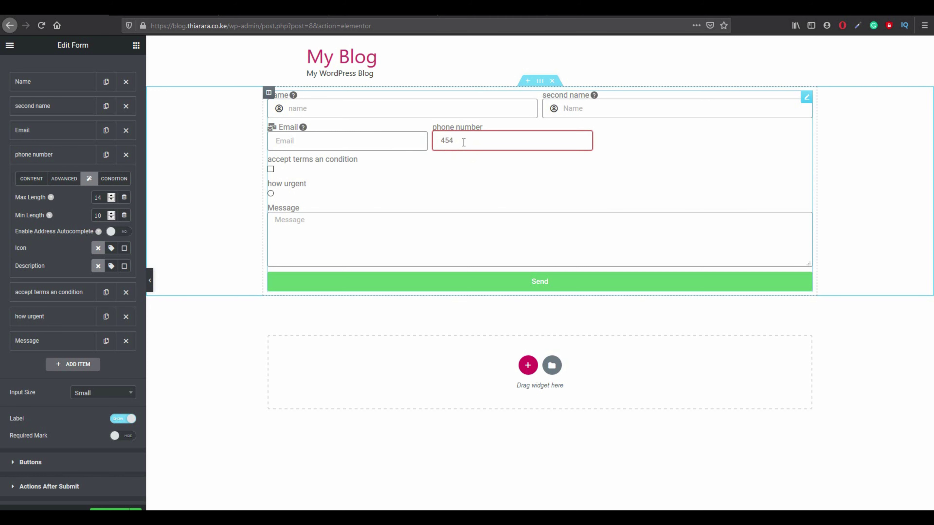
left_click_drag(459, 141, 438, 140)
key("BackSpace")
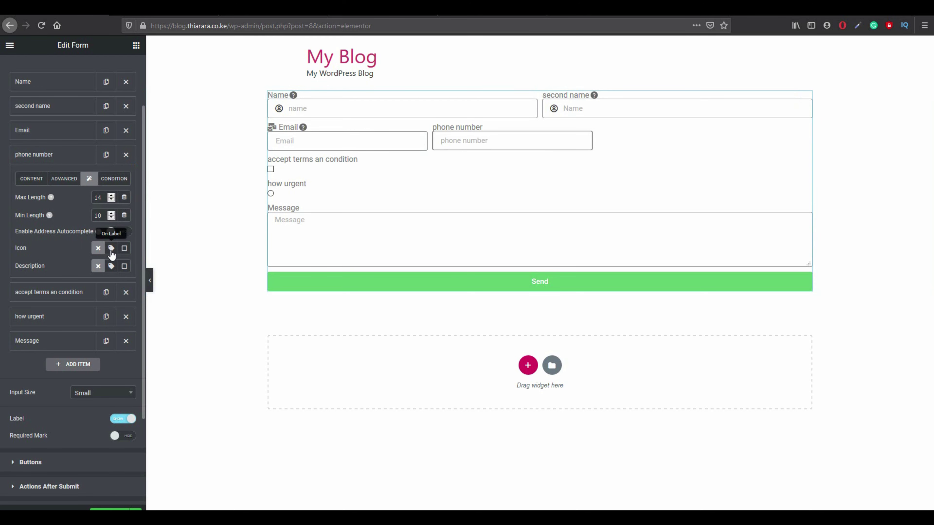
Put the square phone icon from the Icon Library on the phone field's label.
left_click(112, 249)
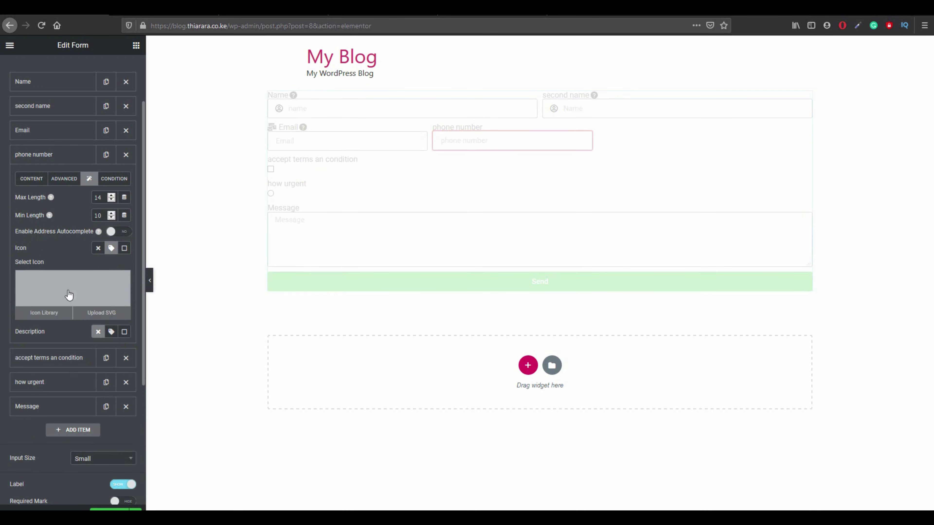
left_click(72, 296)
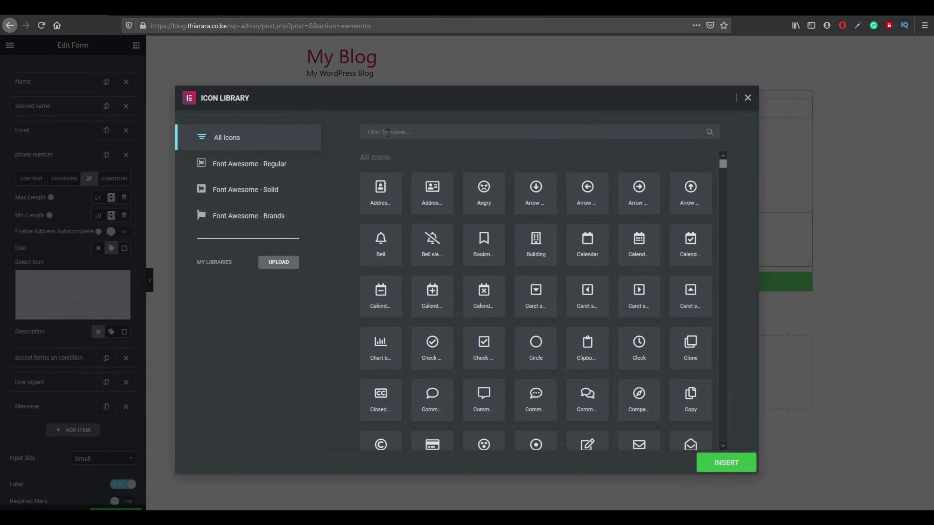
left_click(388, 133)
type("p")
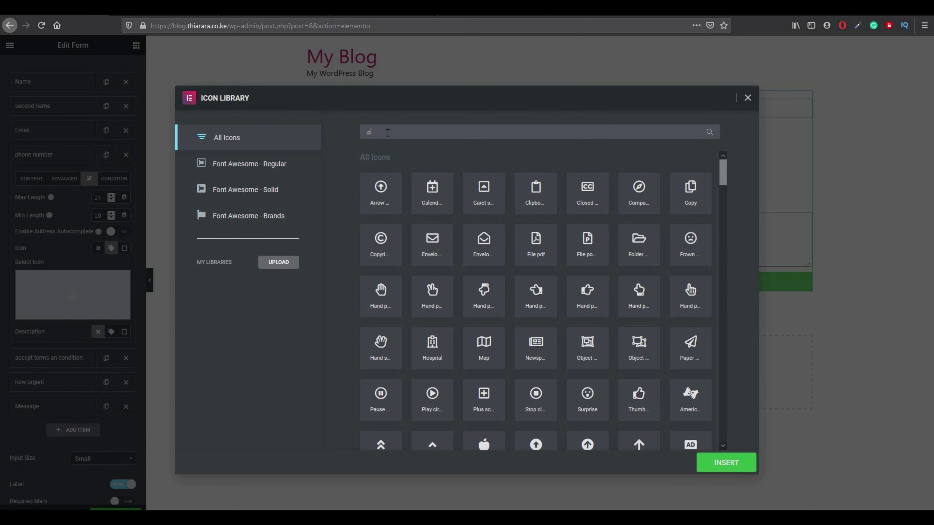
type("ho")
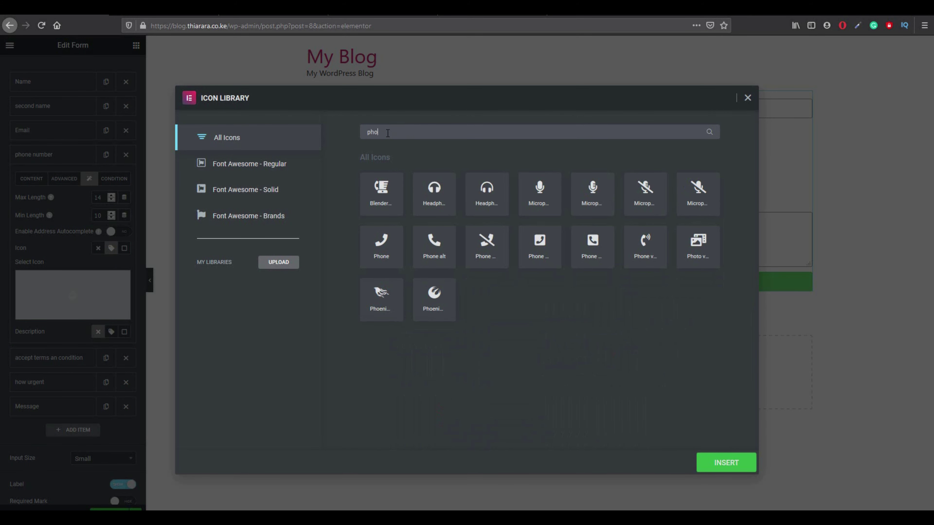
left_click(540, 243)
left_click(593, 245)
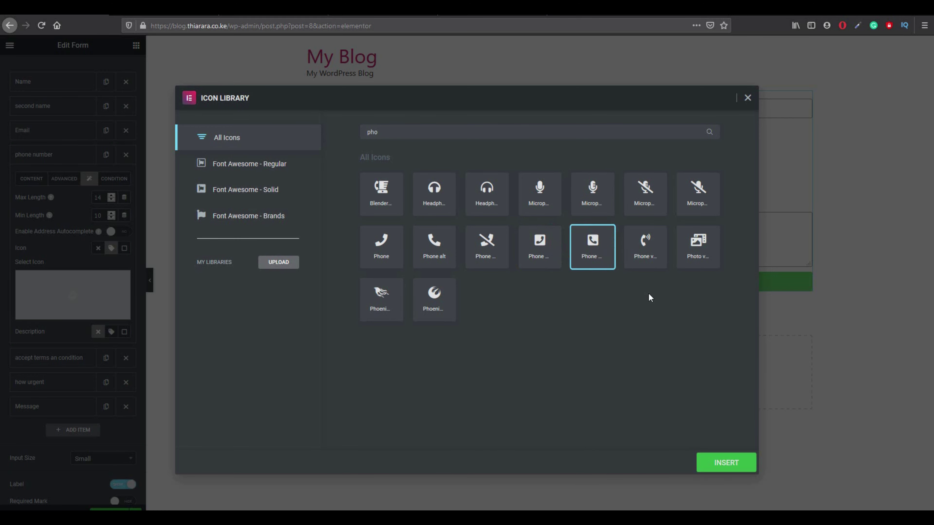
left_click(727, 468)
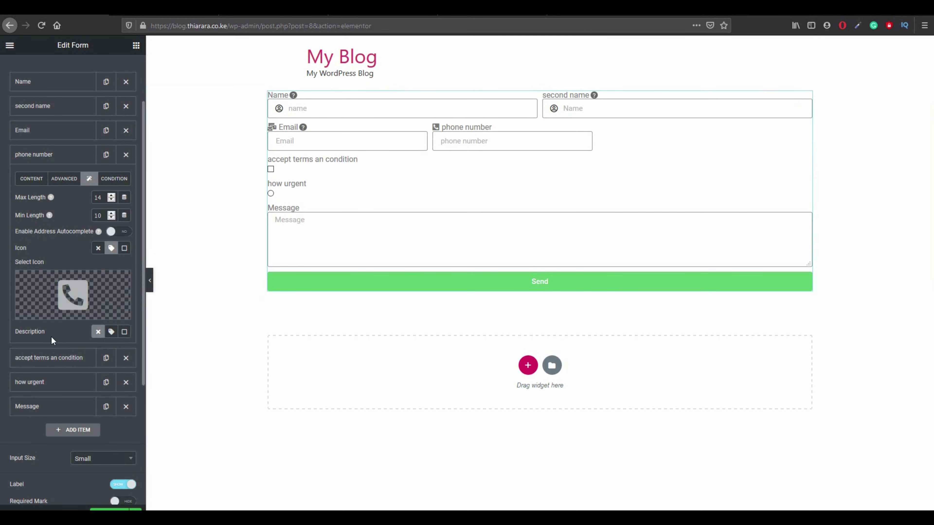
Add the tooltip description 'please enter you phone number' to the phone field.
left_click(111, 332)
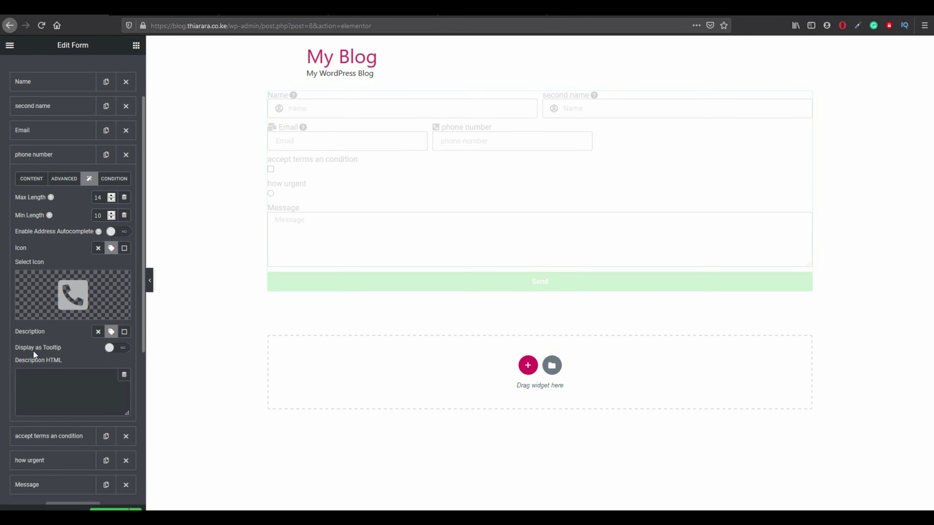
left_click(116, 348)
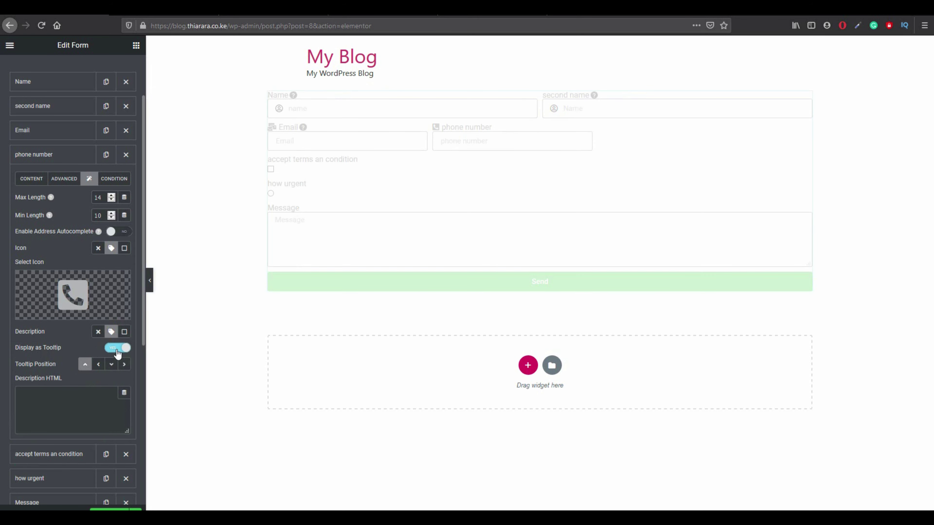
left_click(53, 410)
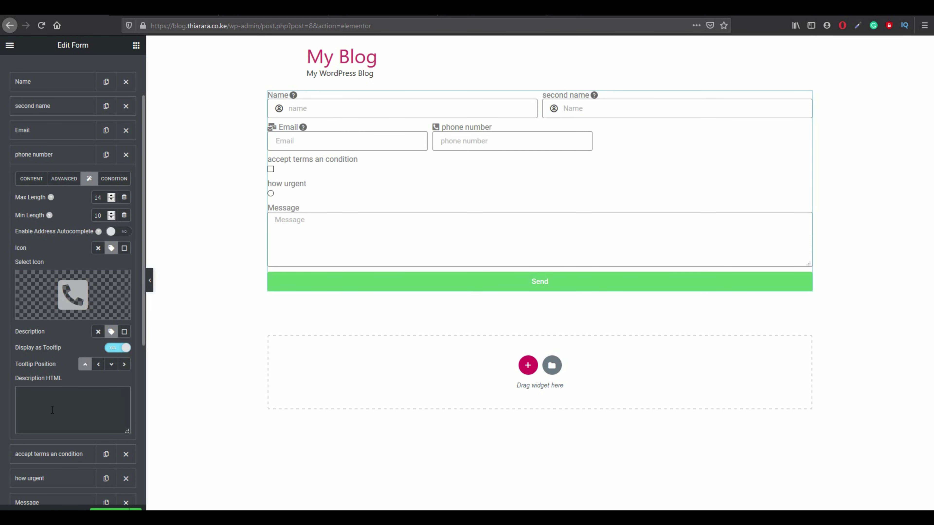
type("e")
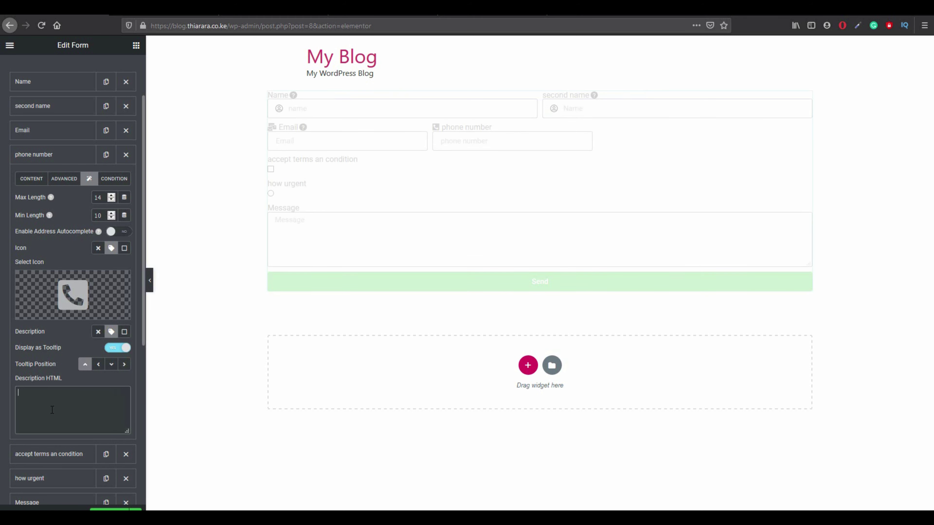
type("lease enter you phone number")
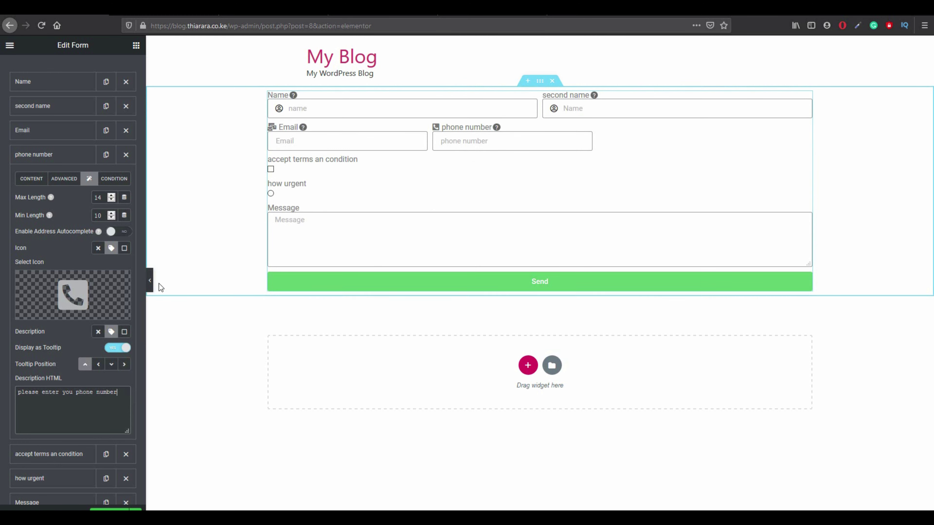
Set the phone field's display condition to Show IF with multiple conditions.
scroll(93, 373, "down", 1)
left_click(119, 166)
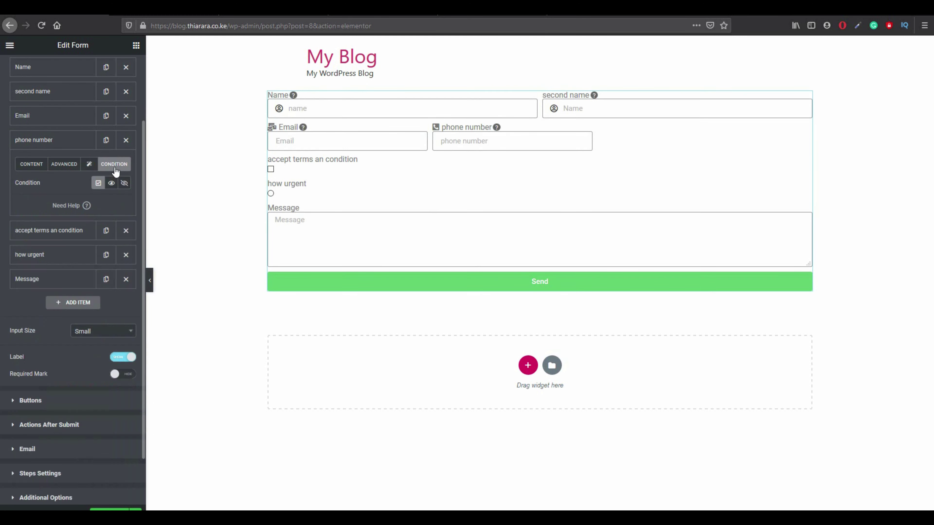
left_click(110, 184)
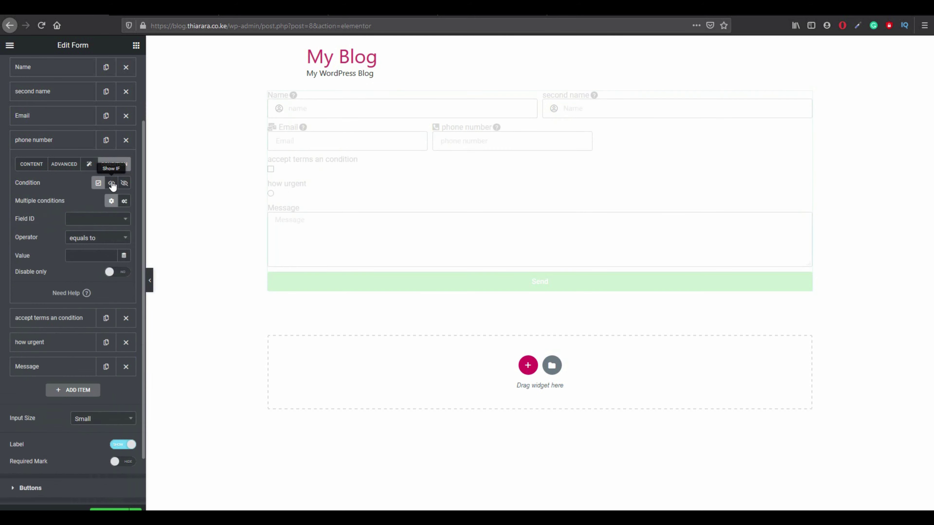
left_click(125, 201)
Require Name and the second name field to be not empty, then test it in preview.
left_click(68, 220)
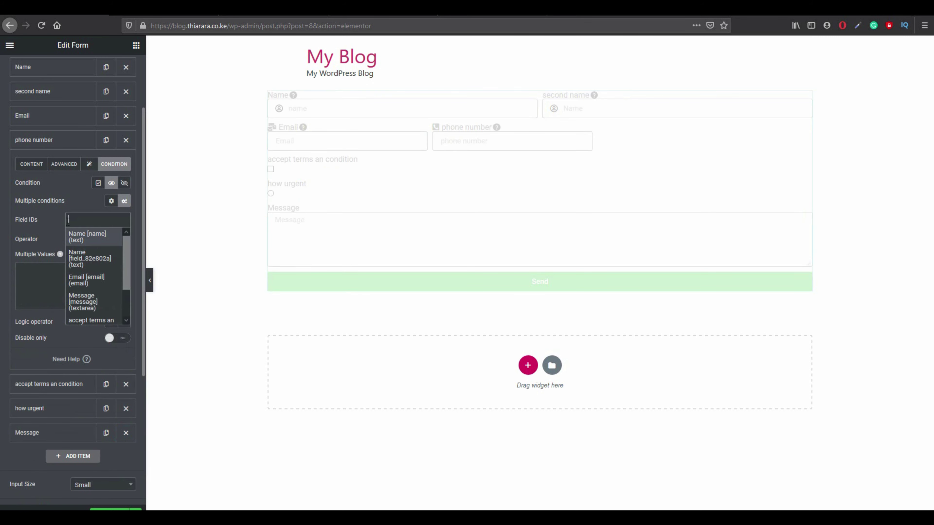
left_click(73, 237)
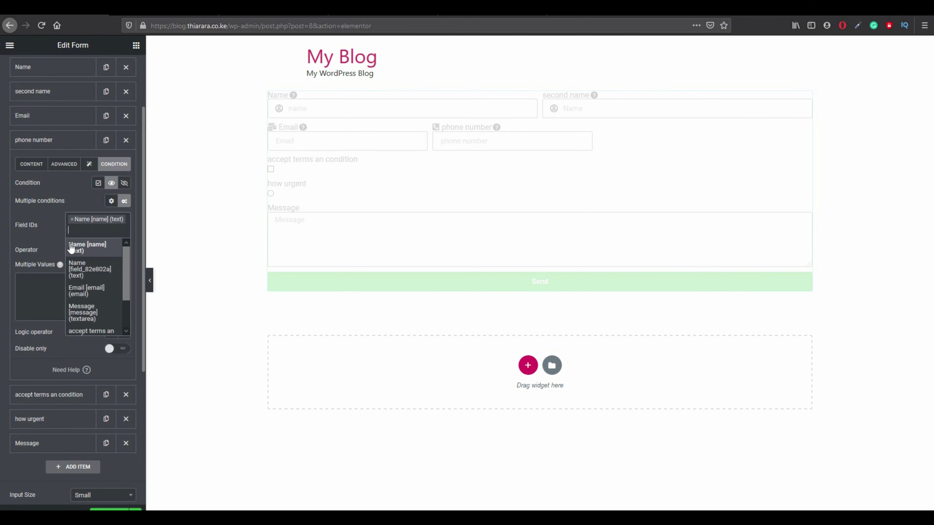
left_click(77, 270)
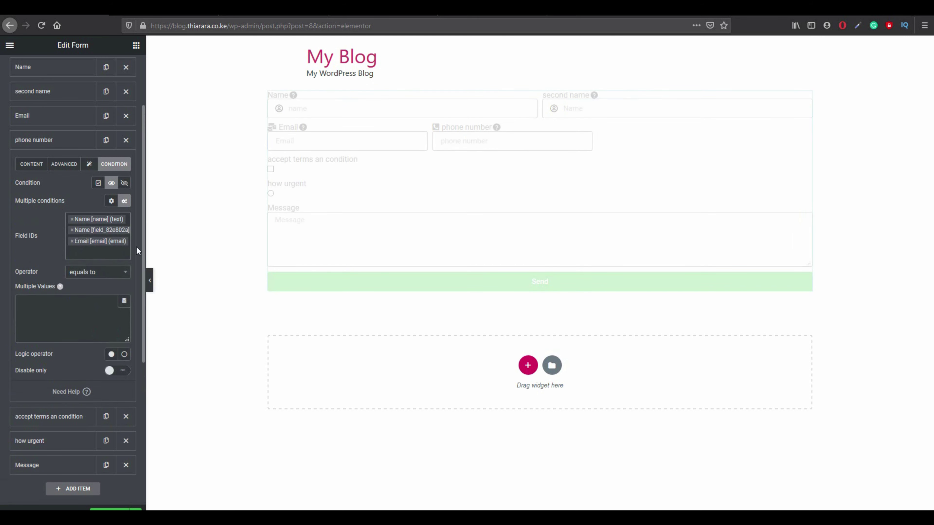
left_click(83, 273)
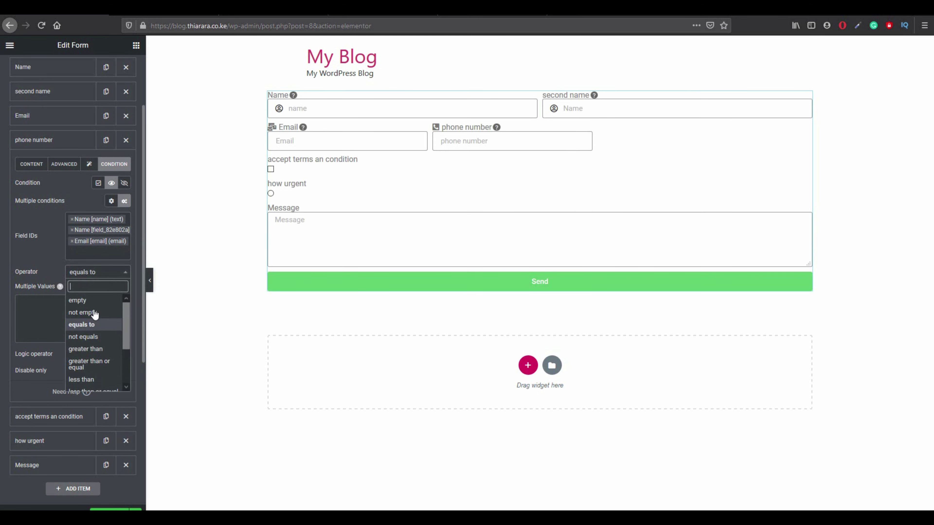
left_click(92, 313)
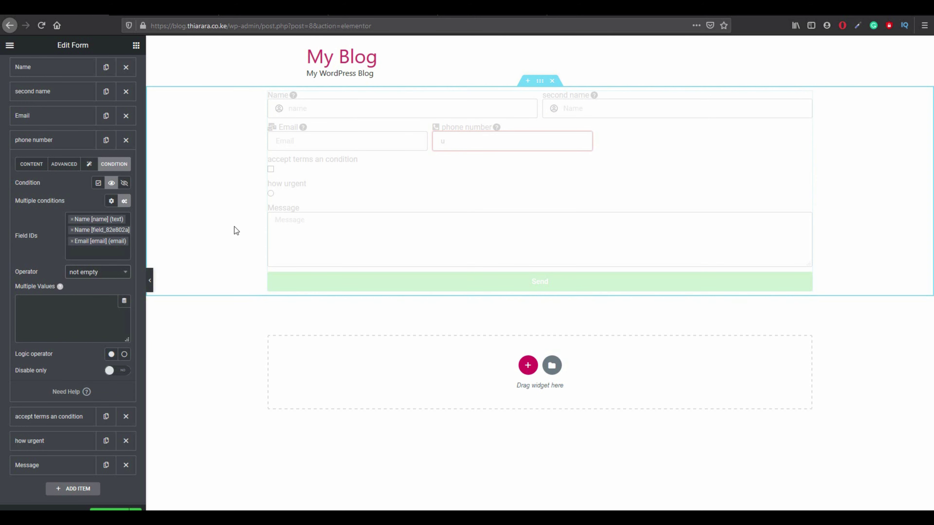
left_click(479, 144)
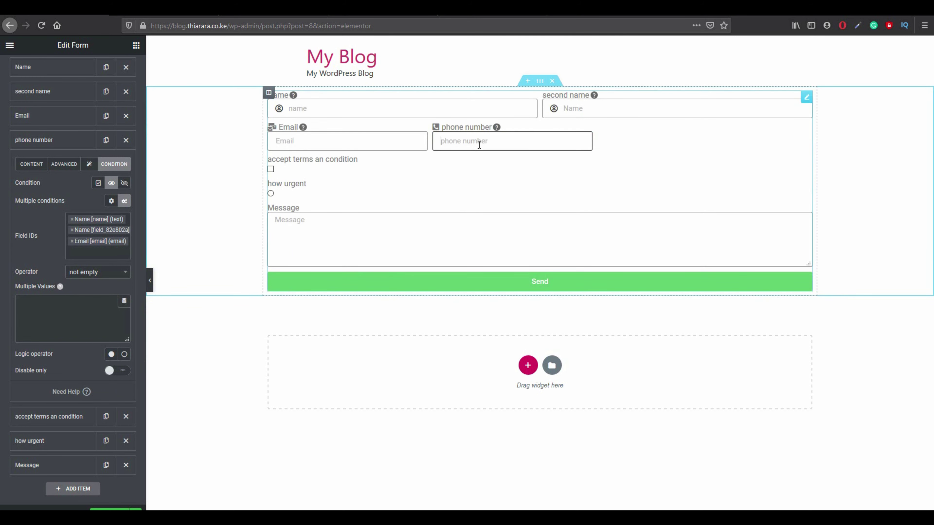
left_click(300, 142)
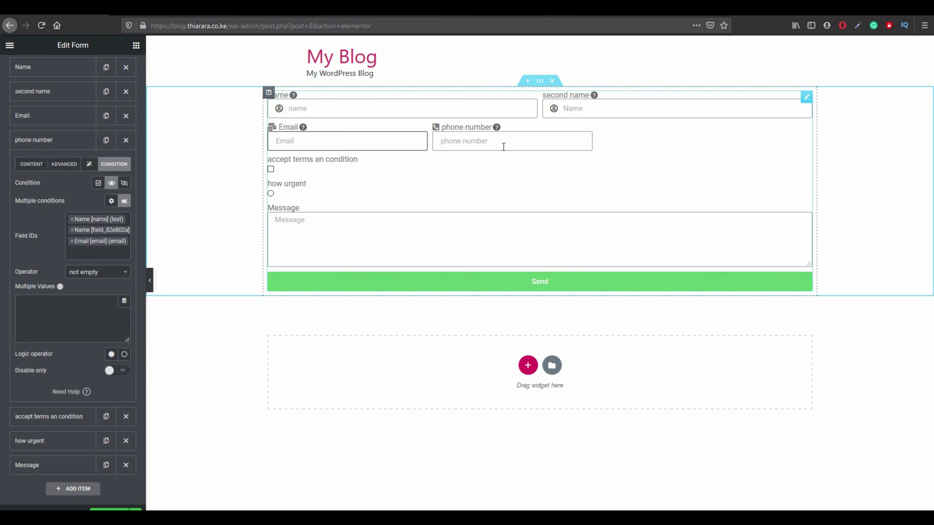
left_click(287, 162)
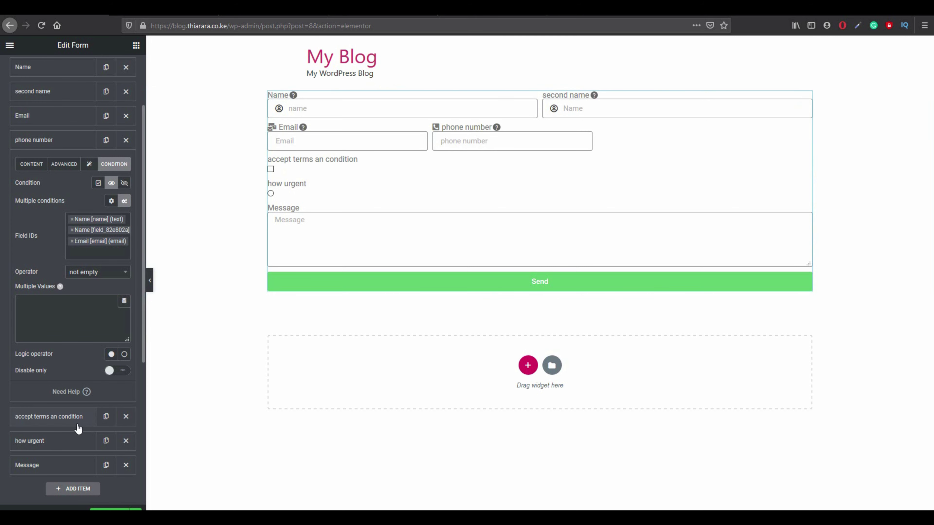
Change the 'accept terms an condition' field's type from Checkbox to Acceptance.
left_click(72, 419)
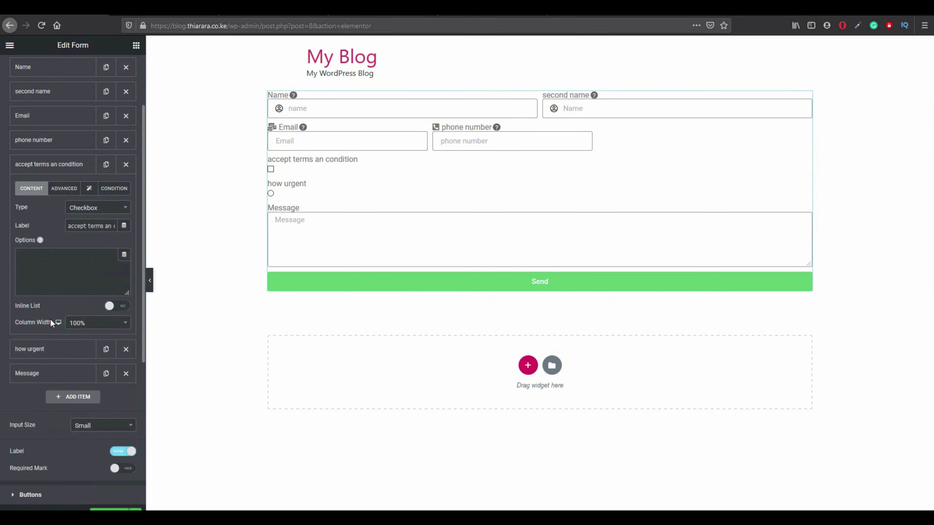
left_click(84, 211)
scroll(89, 260, "down", 2)
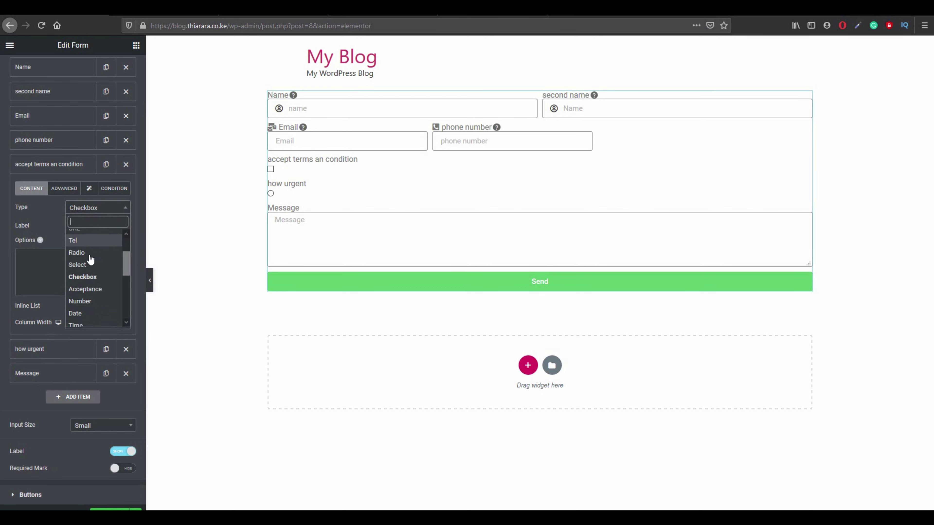
left_click(90, 290)
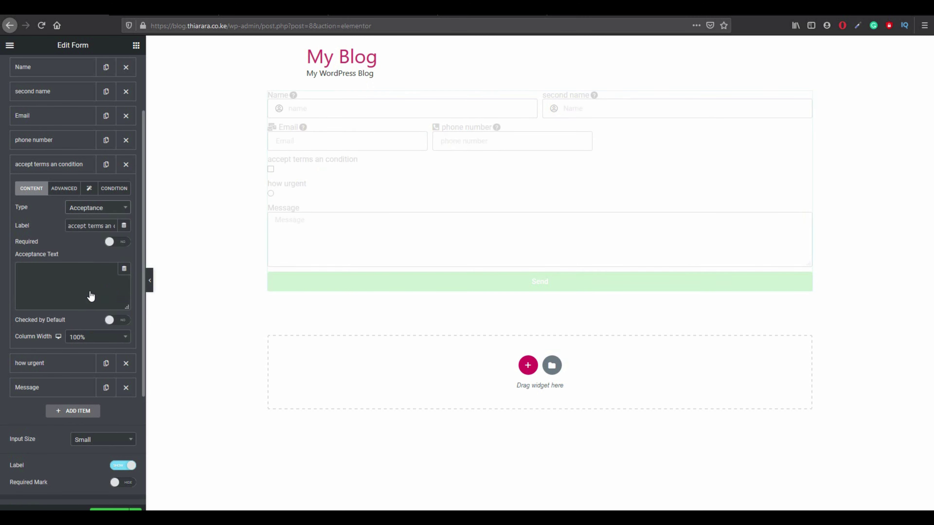
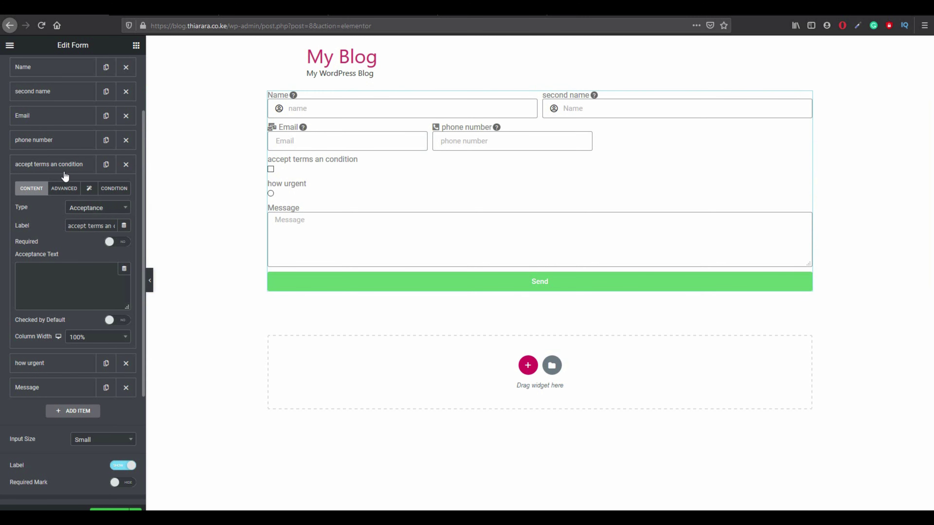
Drag the 'accept terms an condition' field below Message so it sits just above Send.
left_click_drag(64, 166, 75, 218)
left_click(80, 171)
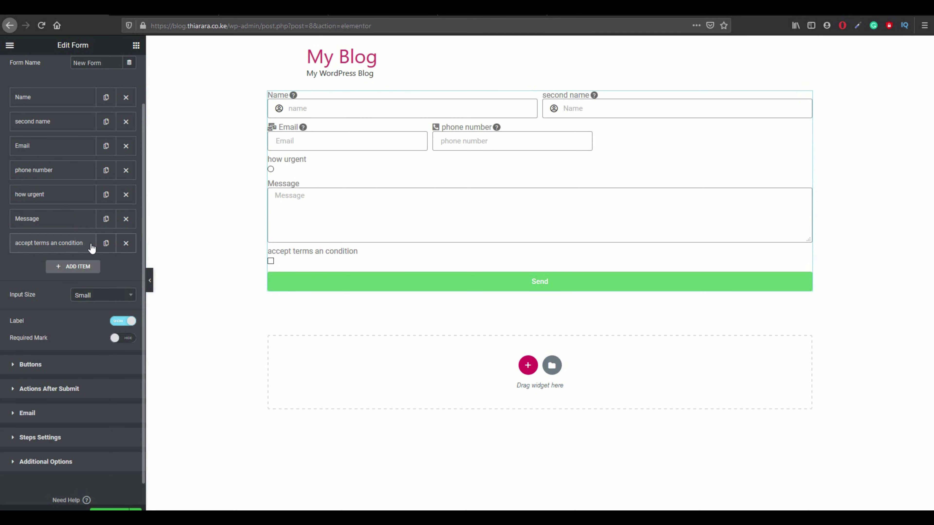
left_click(55, 197)
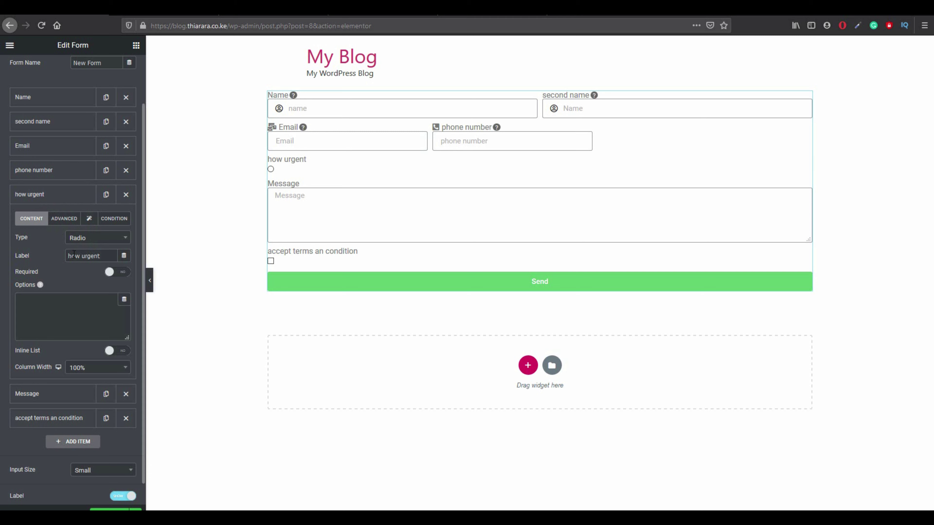
Capitalise the label to 'How urgent' and make the question required.
left_click_drag(72, 254, 68, 255)
type("H")
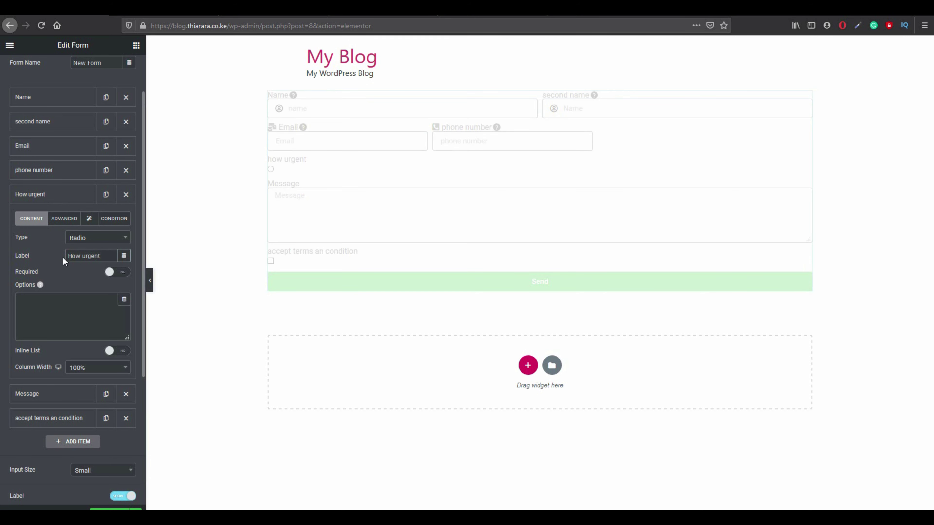
left_click(125, 272)
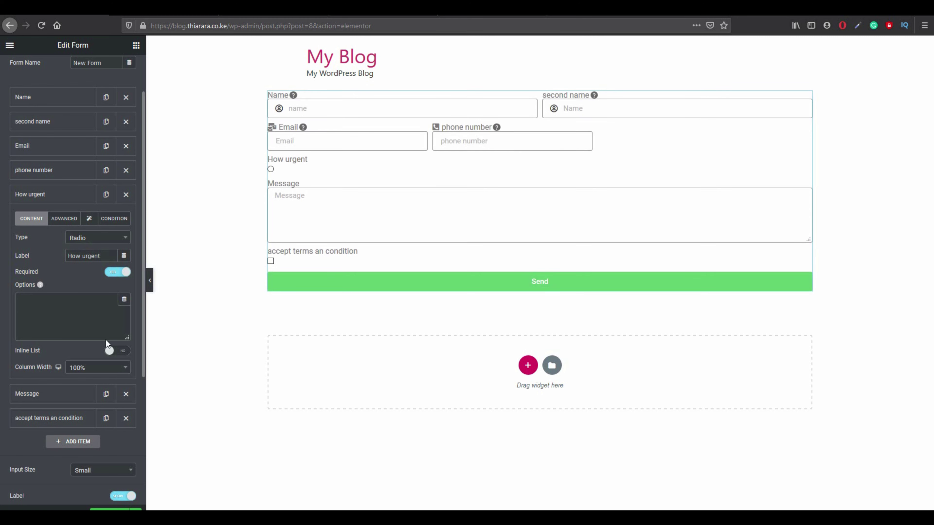
left_click(115, 354)
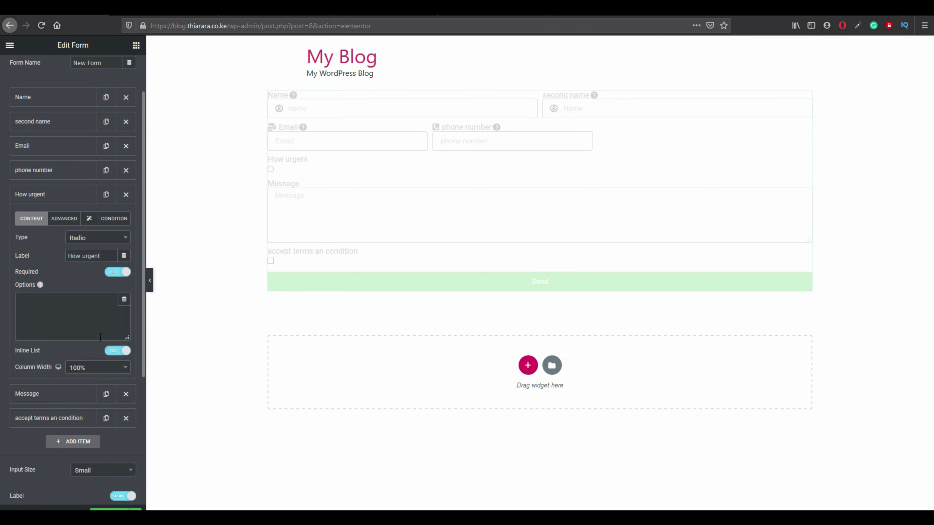
left_click(114, 353)
Enter options not that urgent, really urgent and quite urgent, correcting 'uregnt' to 'urgent'.
left_click(29, 300)
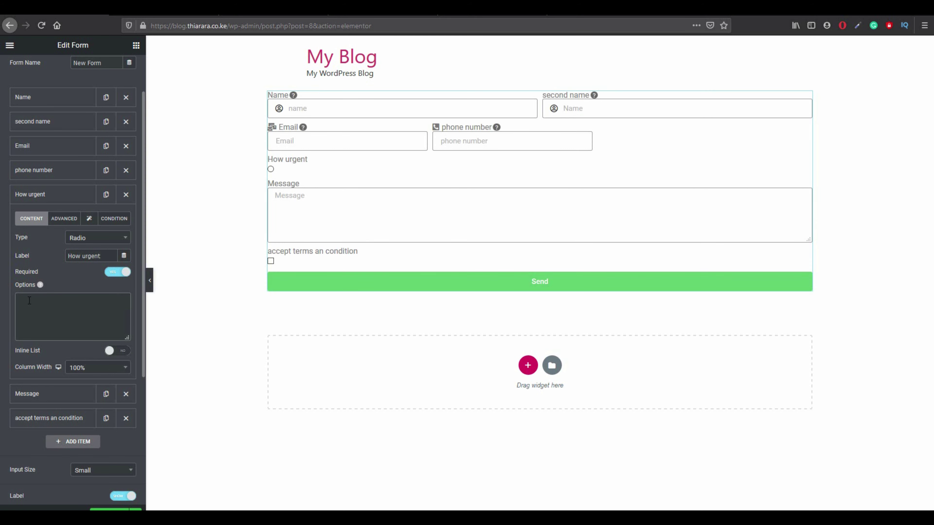
type("not ")
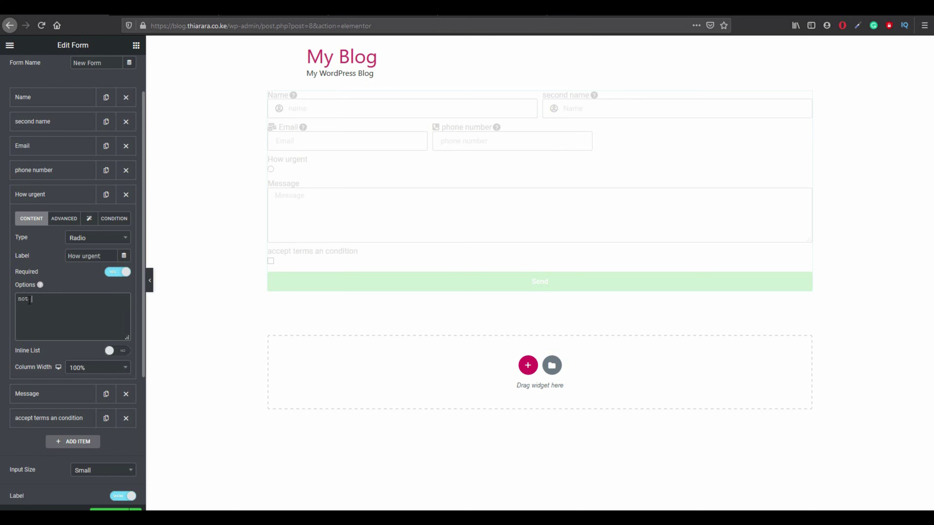
type("that urgent")
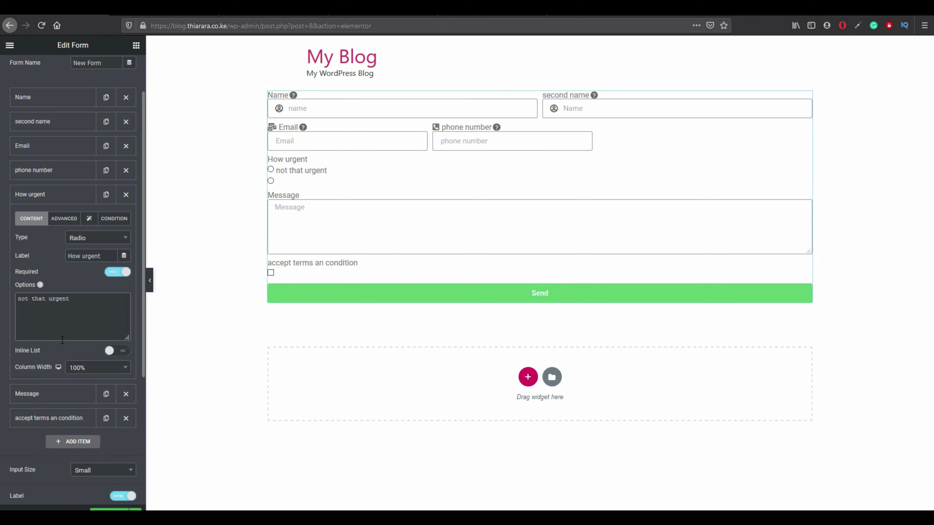
type("really")
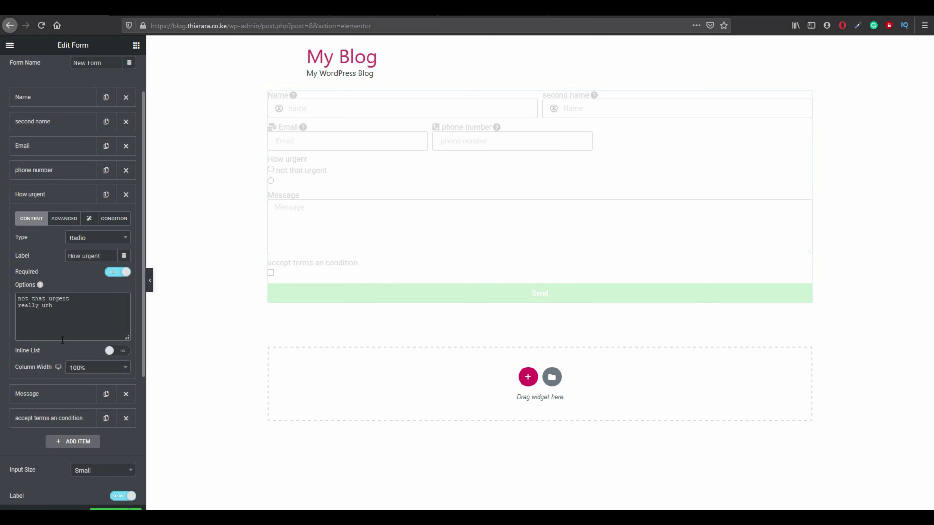
type(" uregnt")
key("Return")
type("quite urgent")
right_click(55, 300)
left_click(44, 306)
right_click(44, 306)
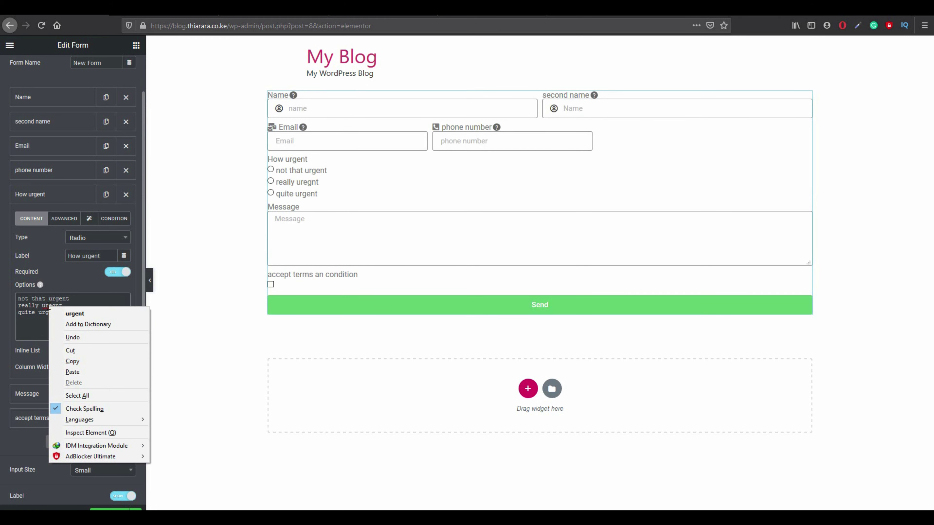
left_click(75, 309)
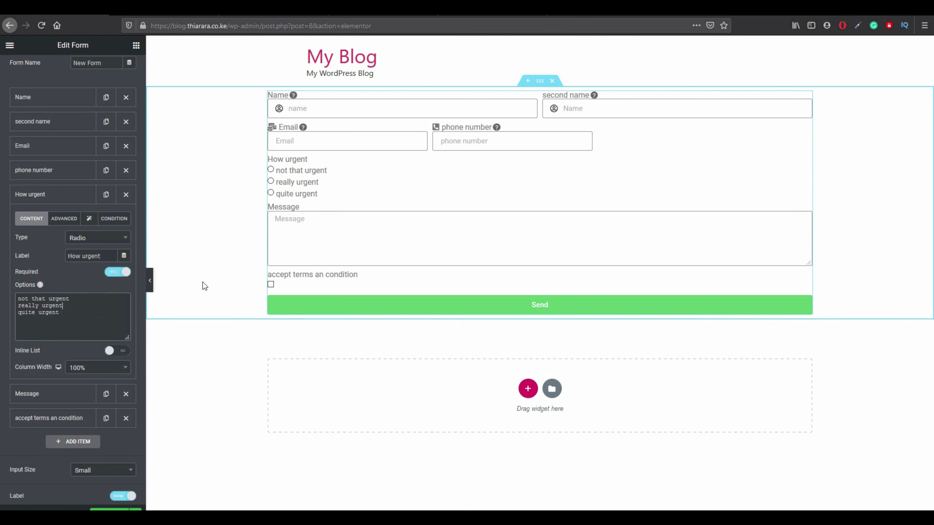
left_click(77, 368)
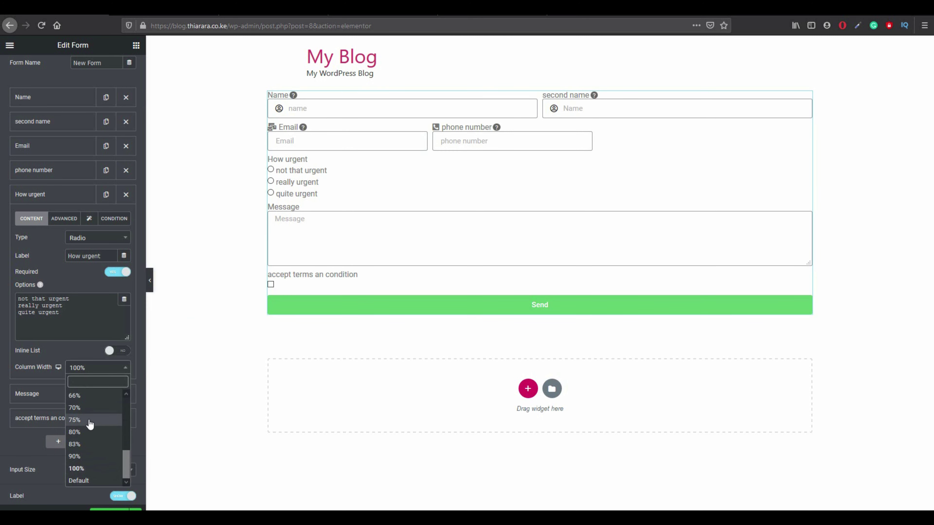
Set the How urgent and phone number fields to 33% column width.
scroll(92, 423, "up", 2)
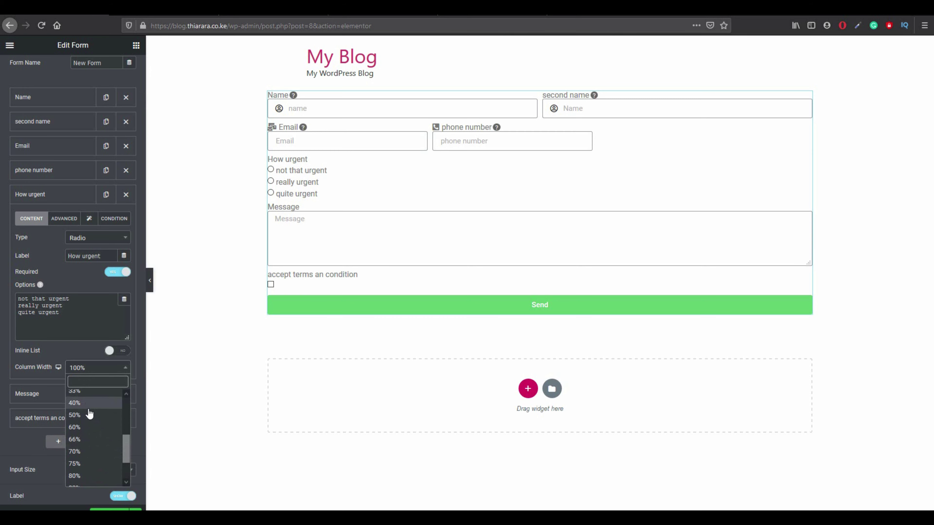
left_click(87, 392)
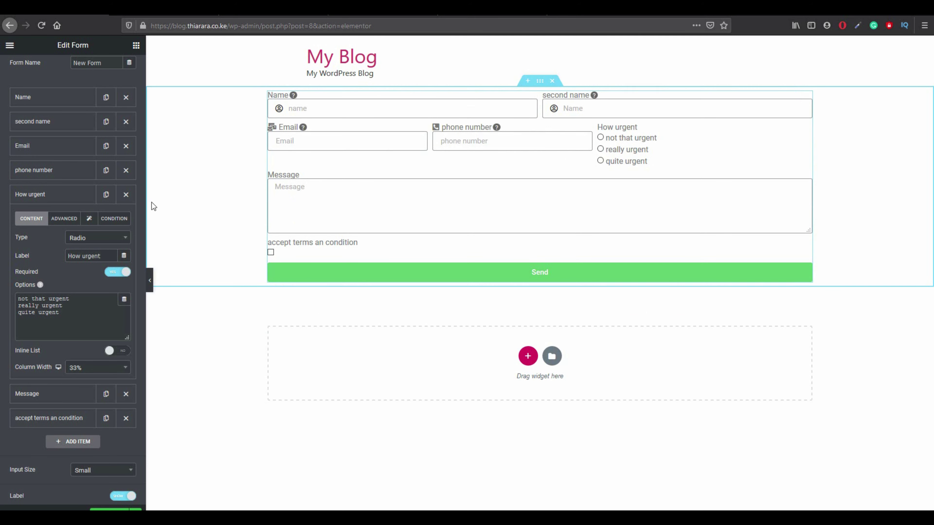
left_click(52, 172)
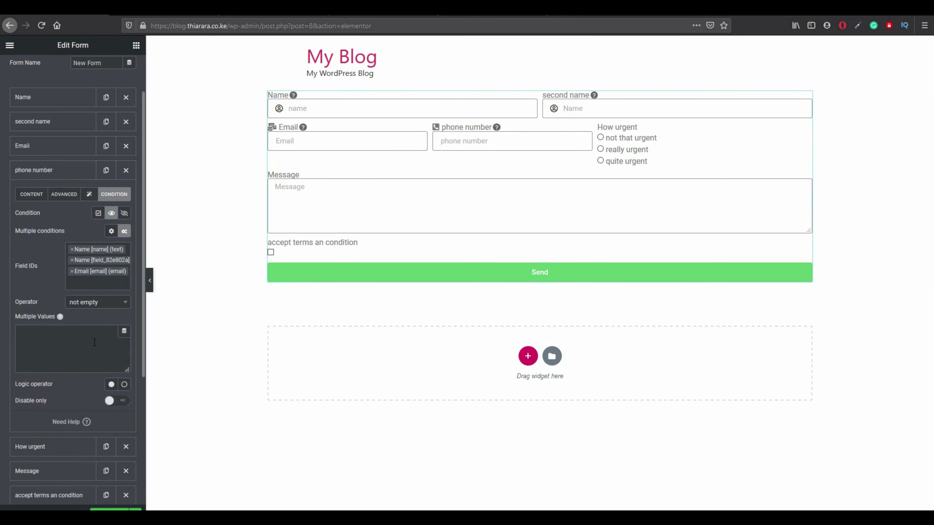
left_click(35, 195)
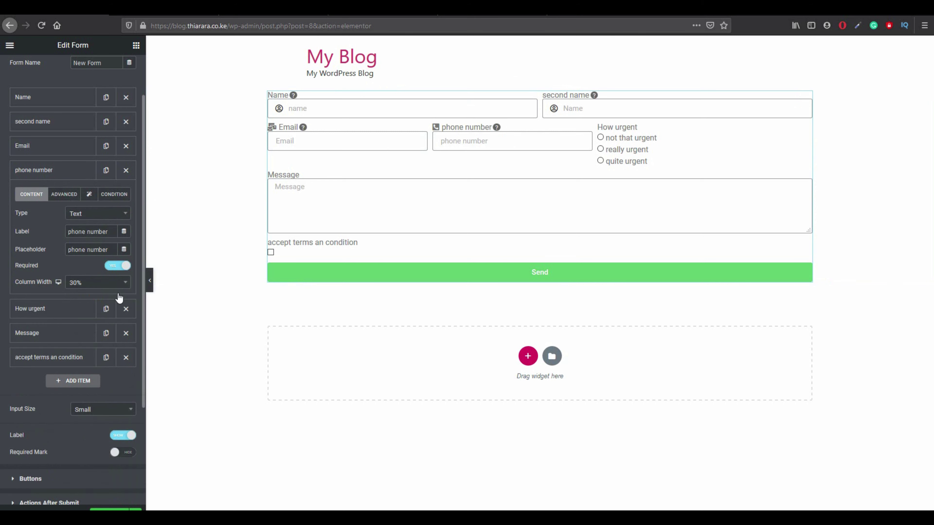
left_click(102, 287)
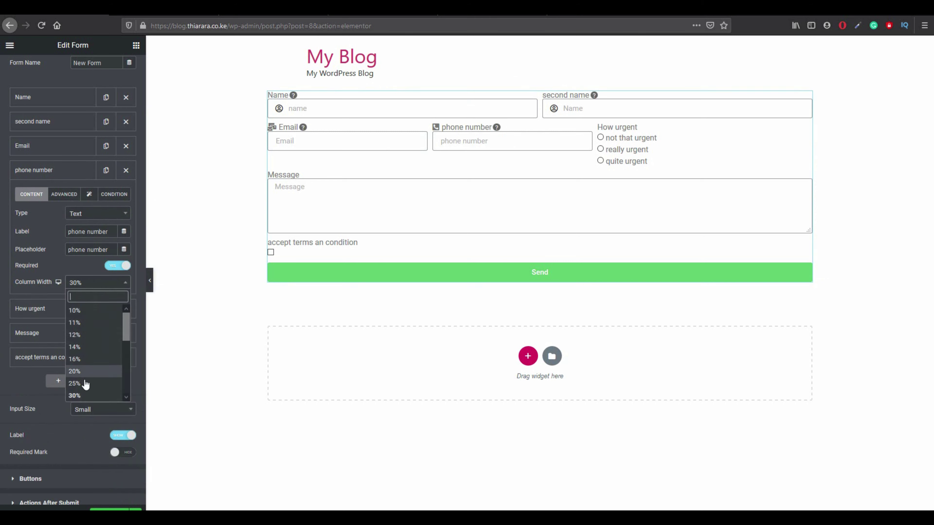
scroll(88, 364, "down", 2)
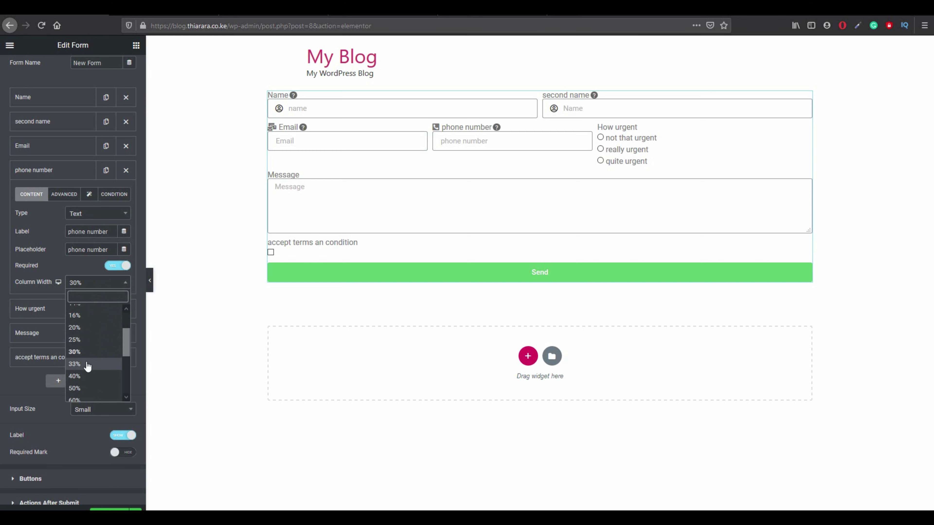
left_click(89, 364)
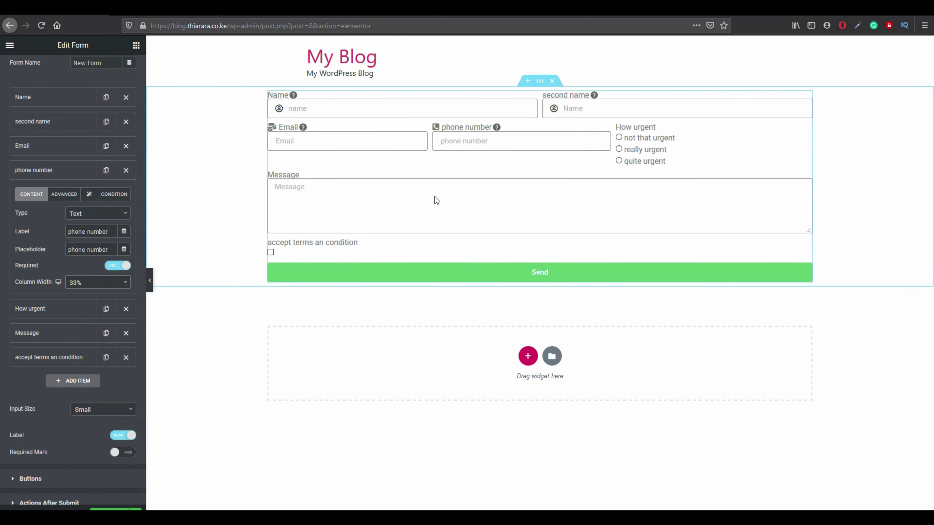
Set Email to 33% width and enable Inline List for the How urgent options.
left_click(44, 147)
left_click(75, 258)
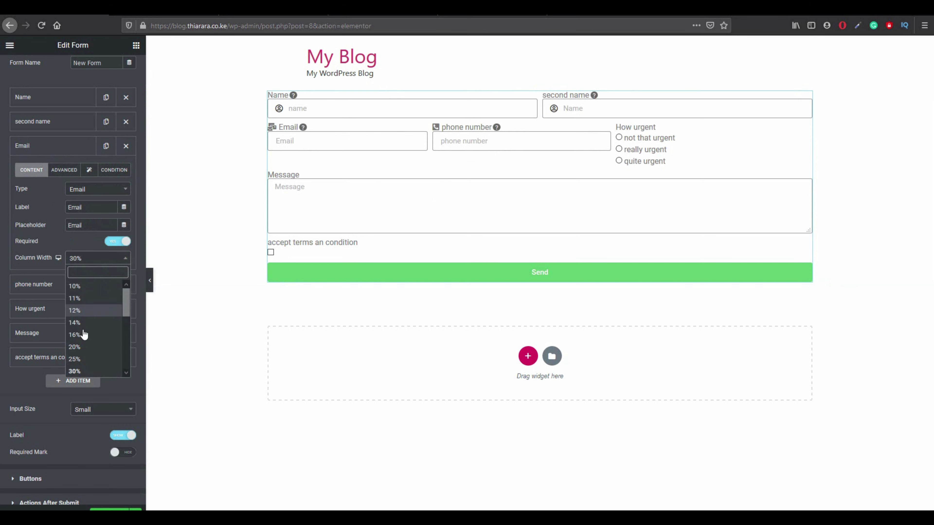
scroll(88, 370, "down", 2)
left_click(88, 343)
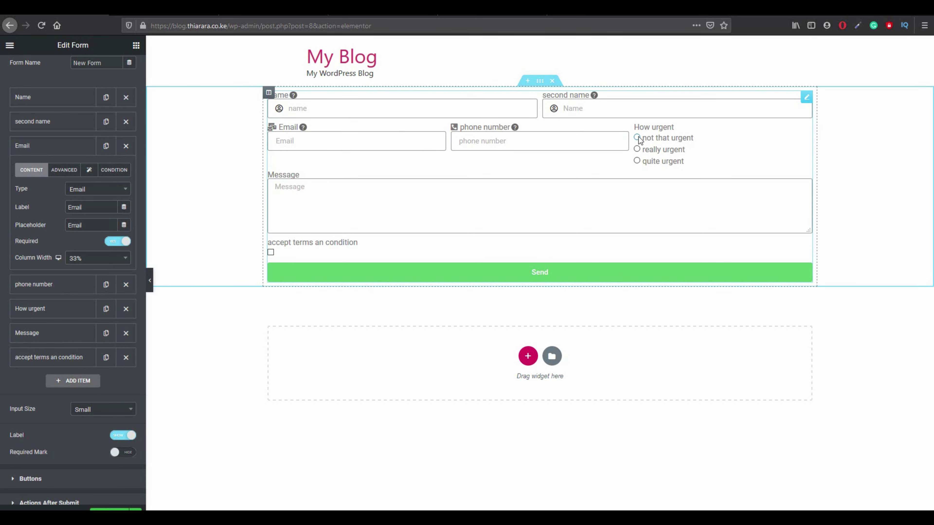
left_click(637, 137)
left_click(636, 138)
left_click(54, 309)
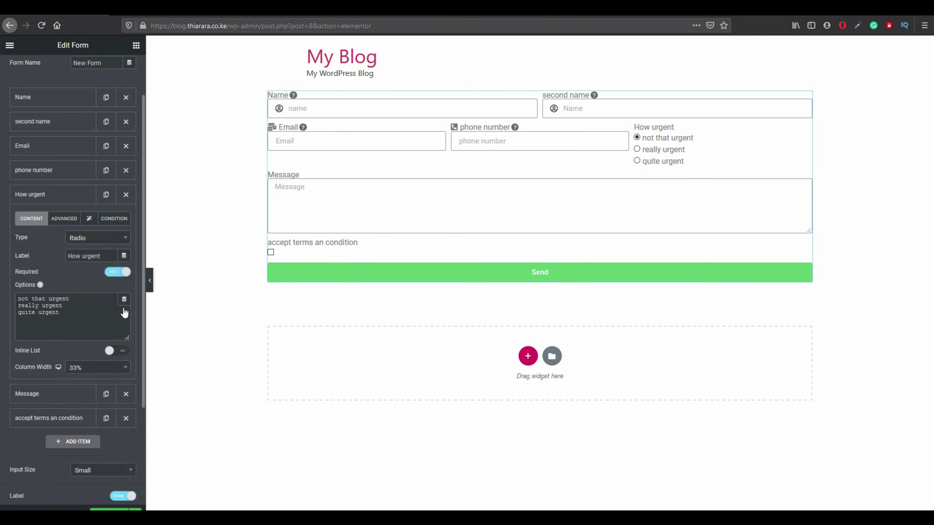
left_click(125, 355)
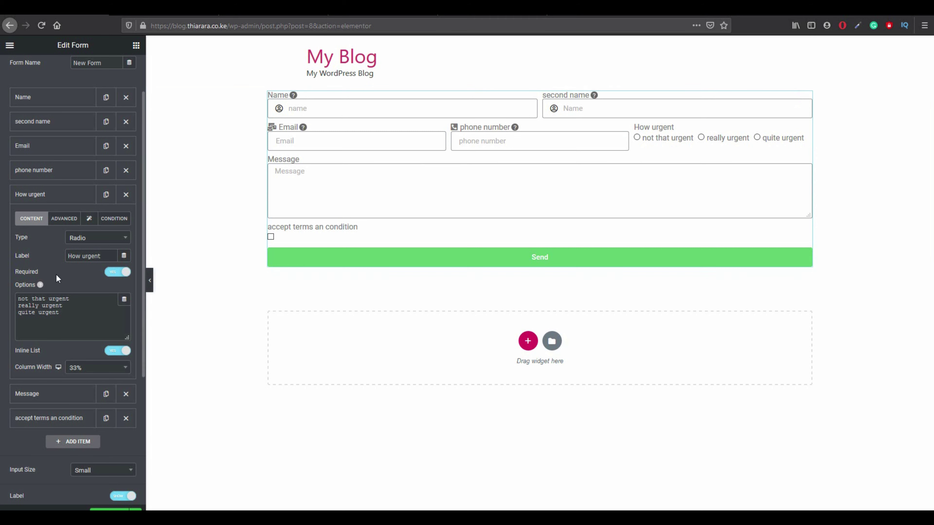
Set the How urgent options' inline alignment to Center.
scroll(86, 359, "down", 1)
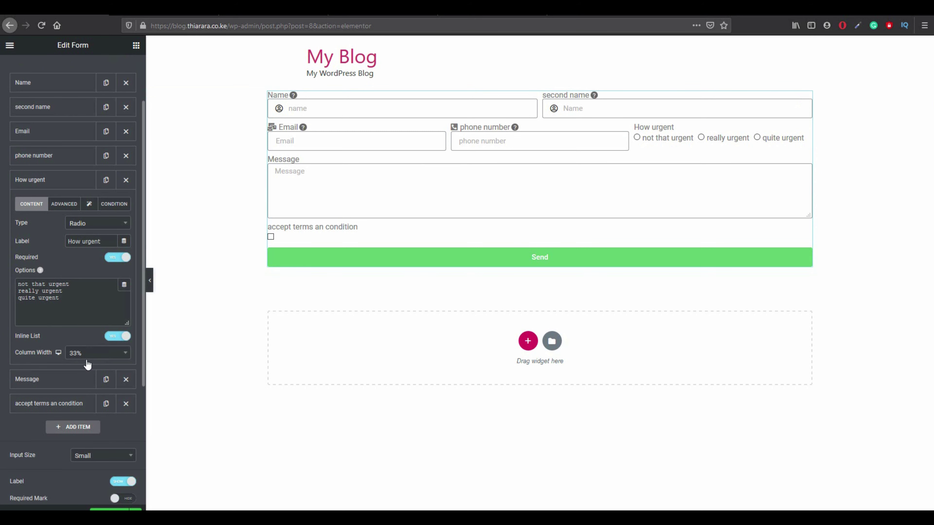
left_click(65, 205)
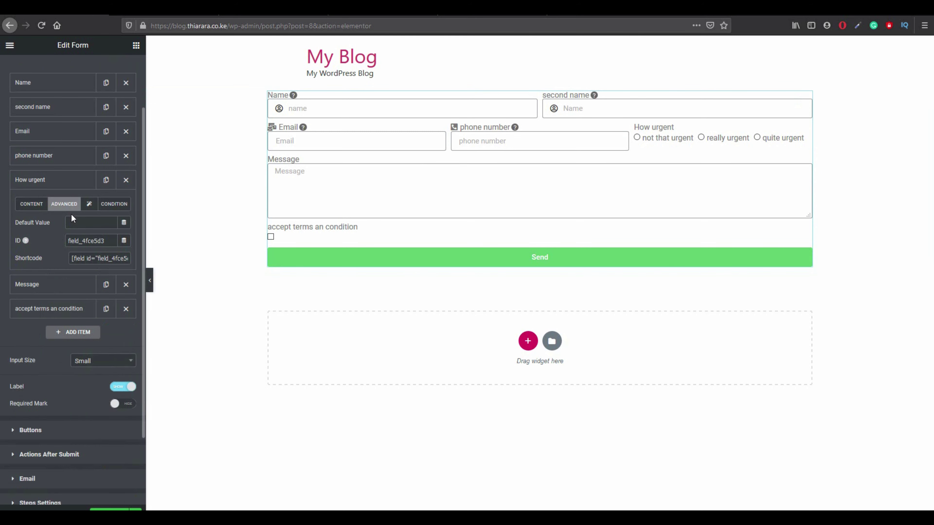
left_click(89, 204)
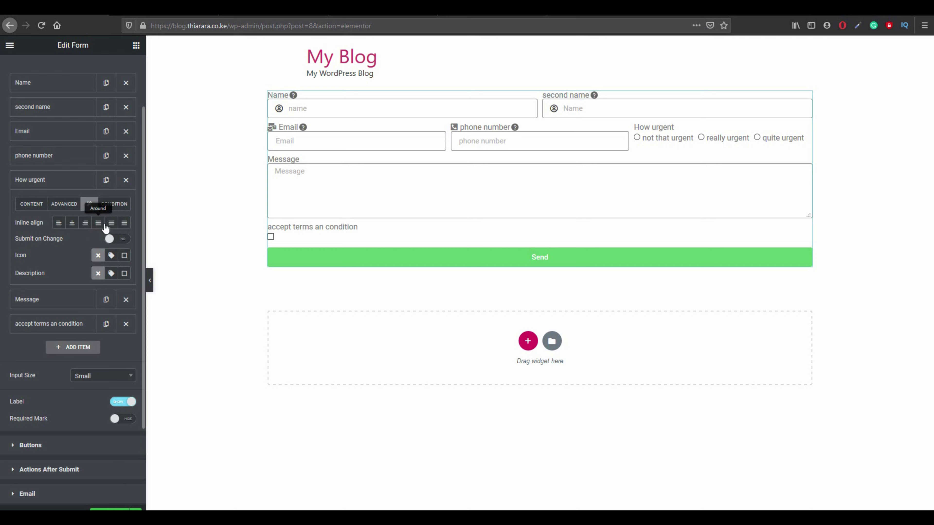
left_click(98, 223)
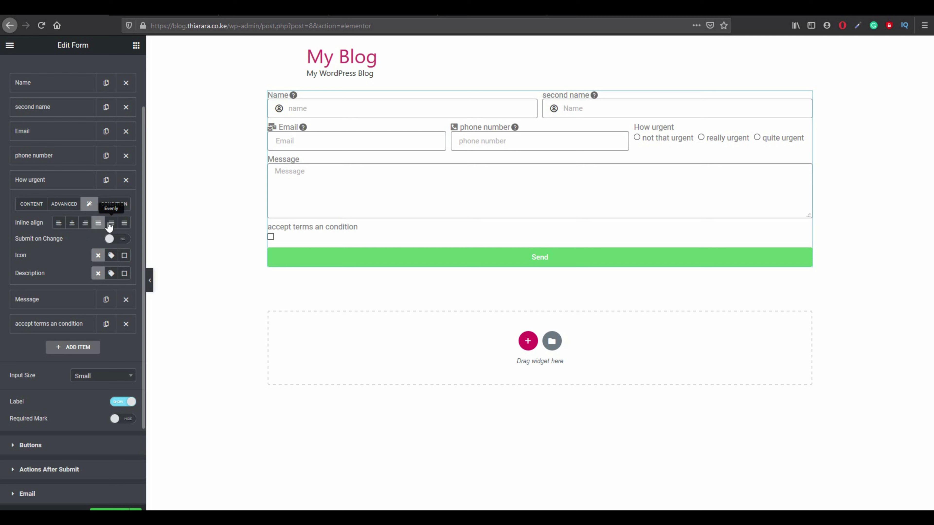
left_click(114, 226)
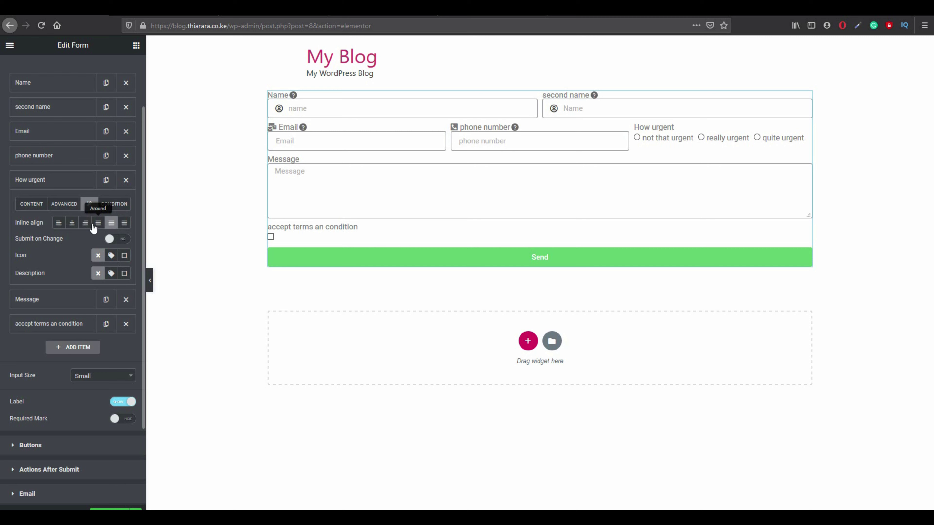
left_click(83, 224)
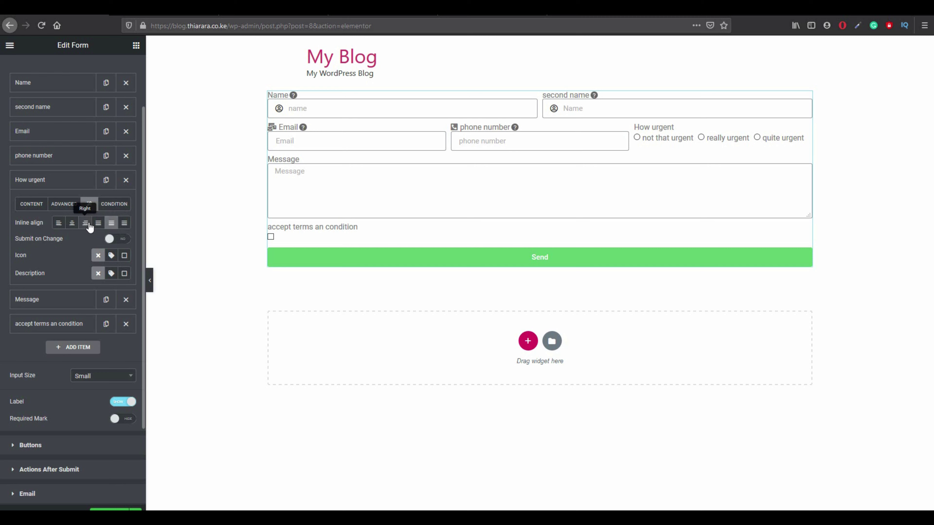
left_click(58, 223)
left_click(72, 224)
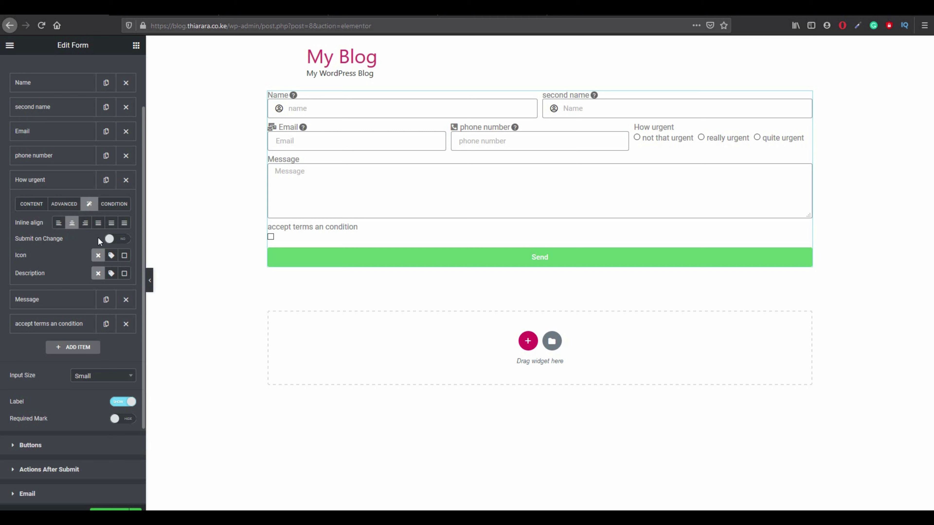
Test Submit on Change by picking each urgency option, then switch it off.
left_click(121, 239)
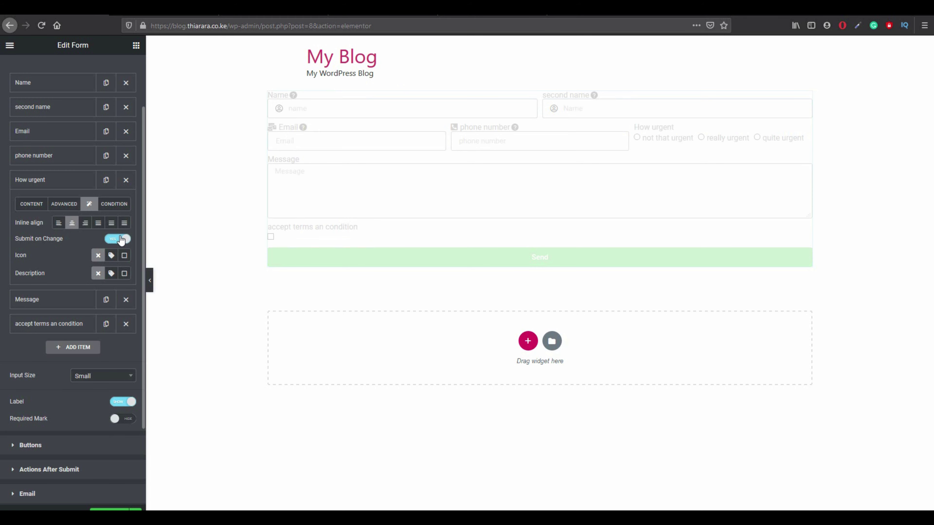
left_click(640, 138)
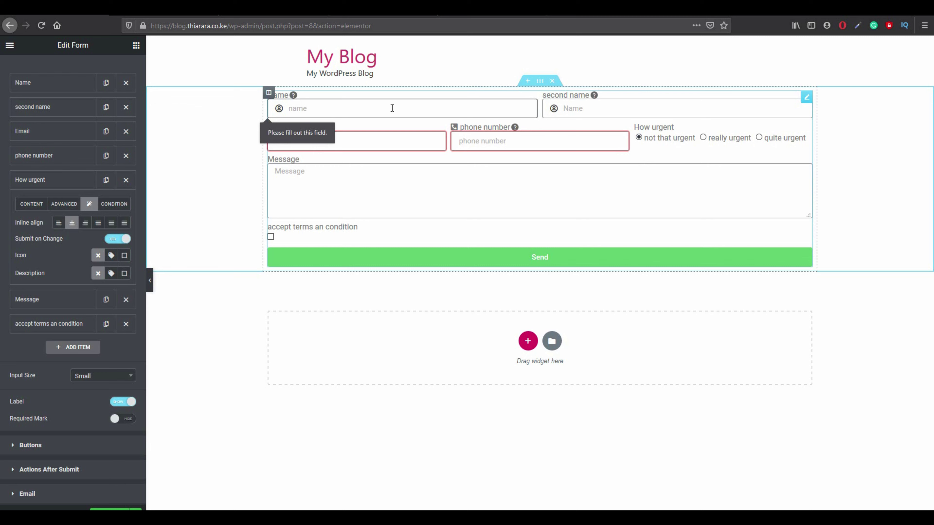
left_click(705, 137)
left_click(759, 138)
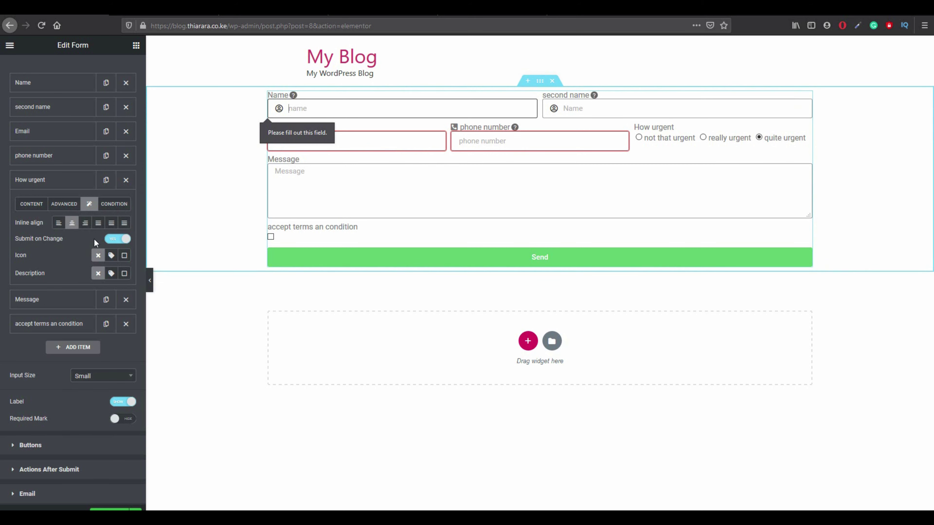
left_click_drag(61, 239, 19, 237)
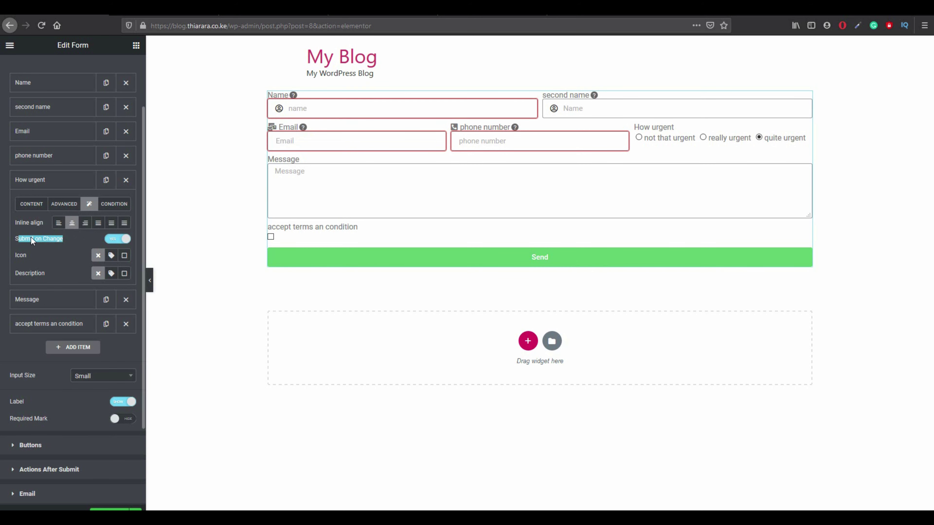
left_click(32, 242)
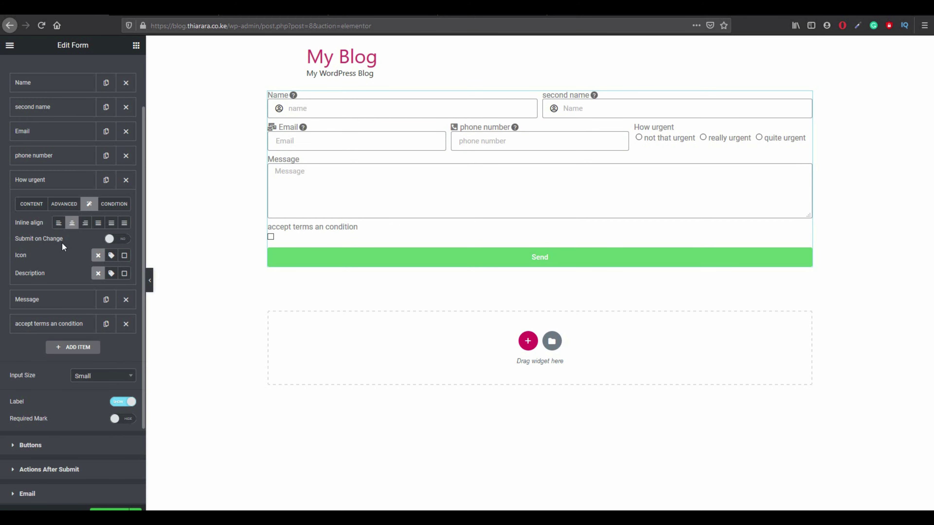
scroll(62, 247, "down", 1)
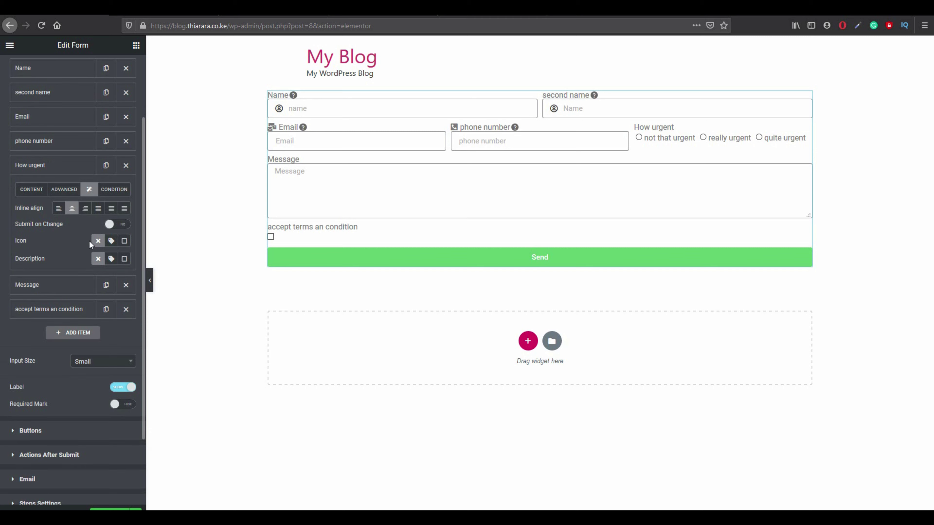
Add the Bell icon from the Icon Library to the How urgent label.
left_click(111, 241)
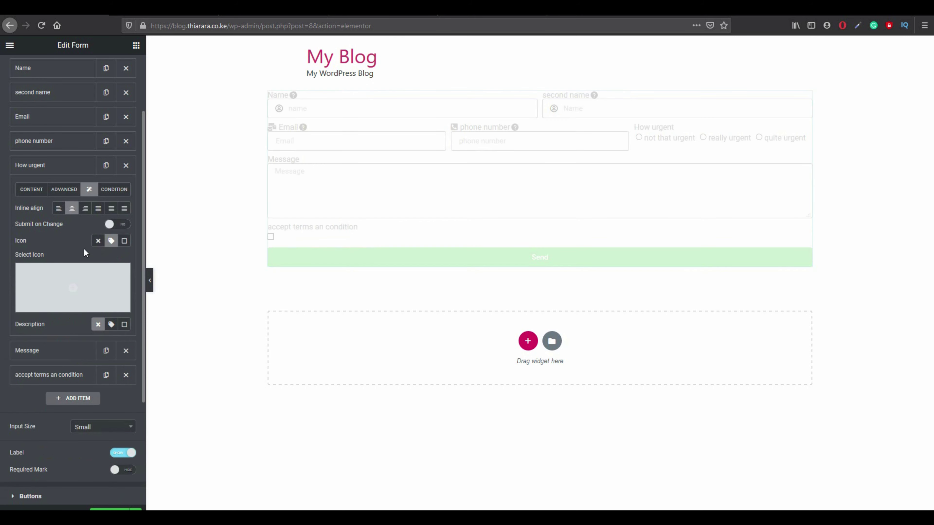
mouse_move(41, 276)
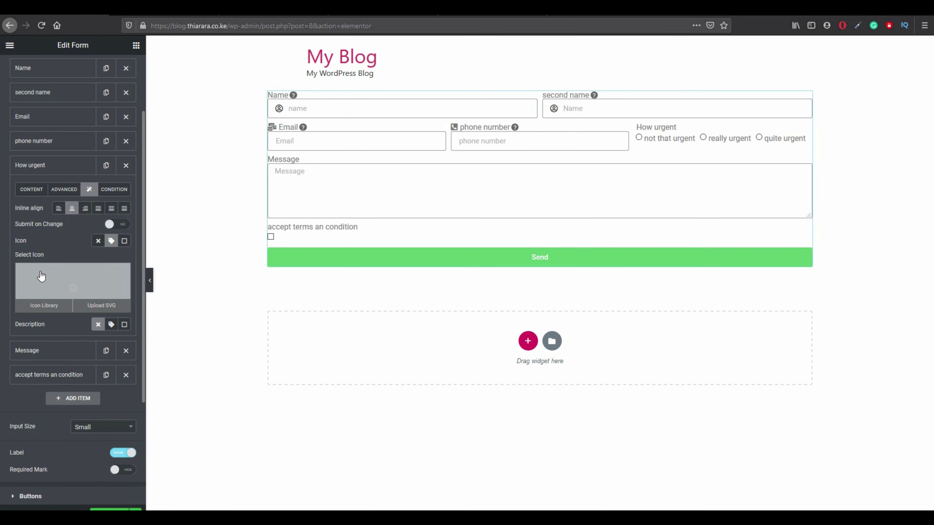
left_click(41, 276)
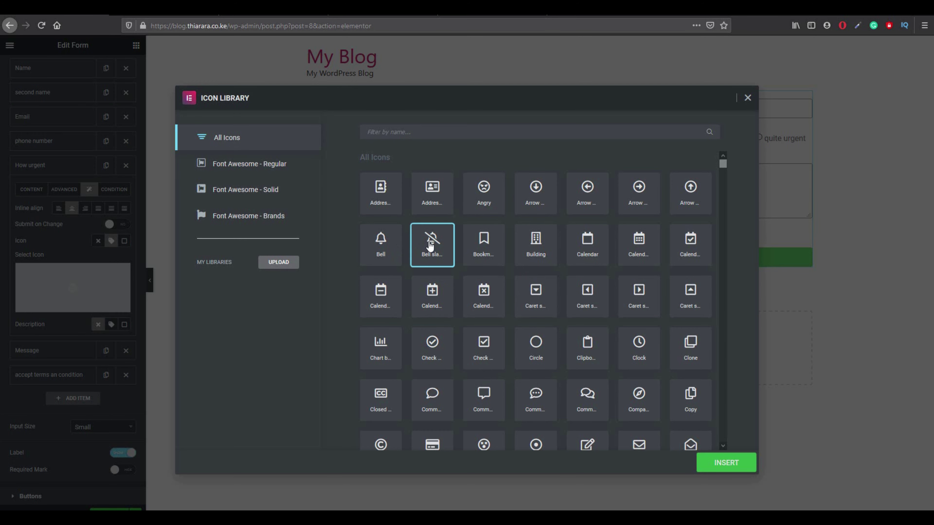
left_click(388, 253)
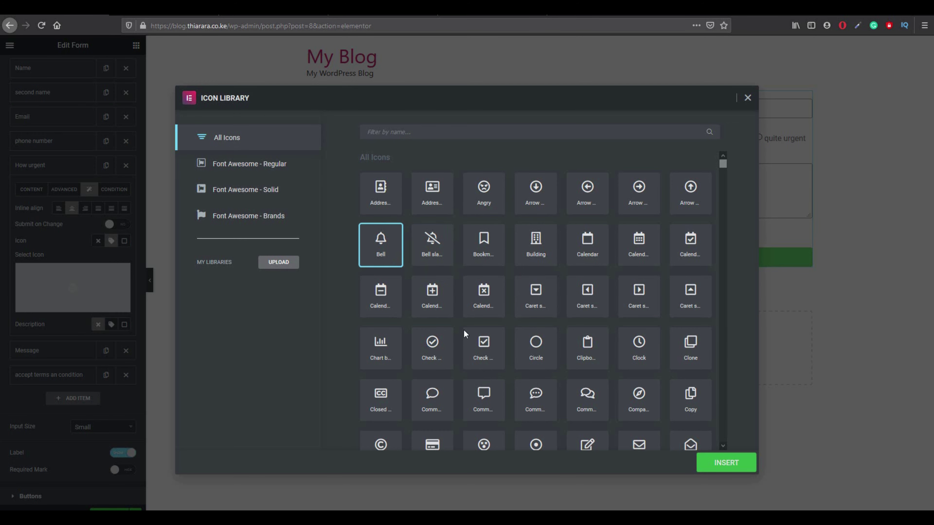
left_click(727, 466)
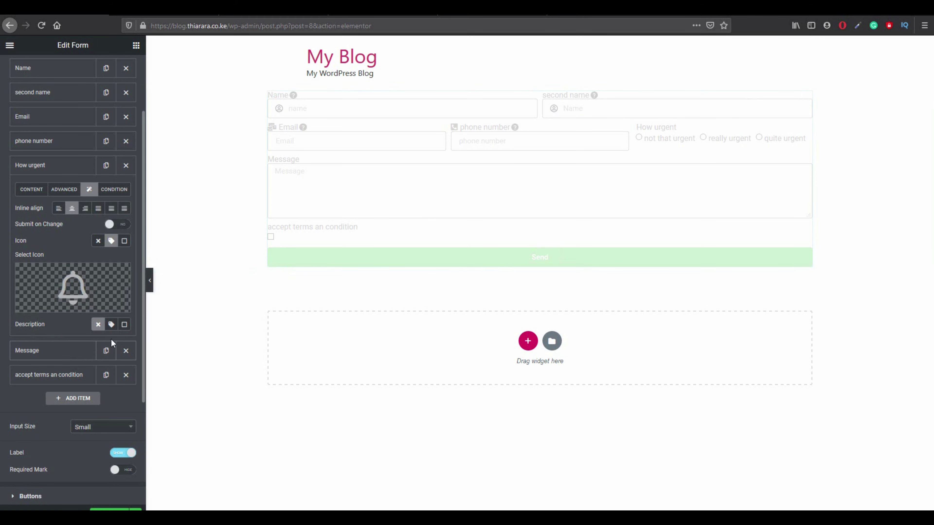
Add a label description shown as a tooltip reading 'Please select how urgent'.
left_click(111, 325)
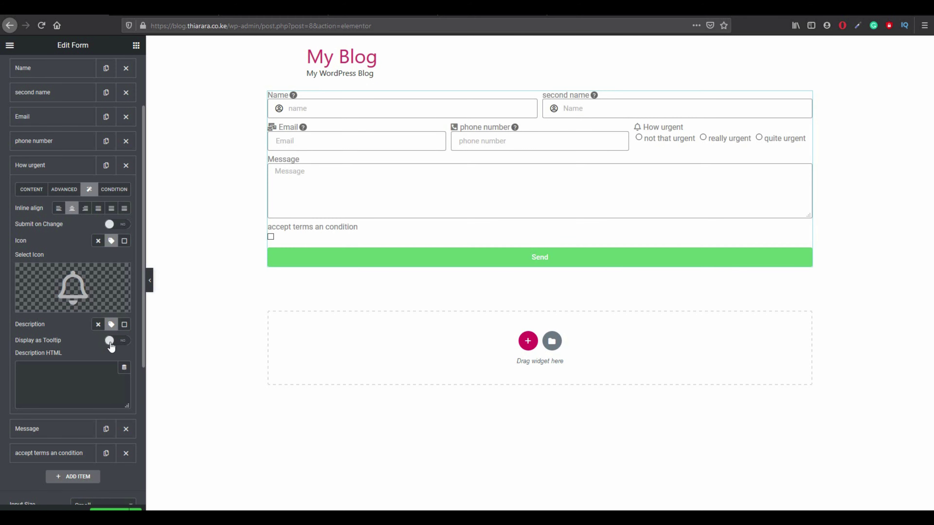
left_click(125, 345)
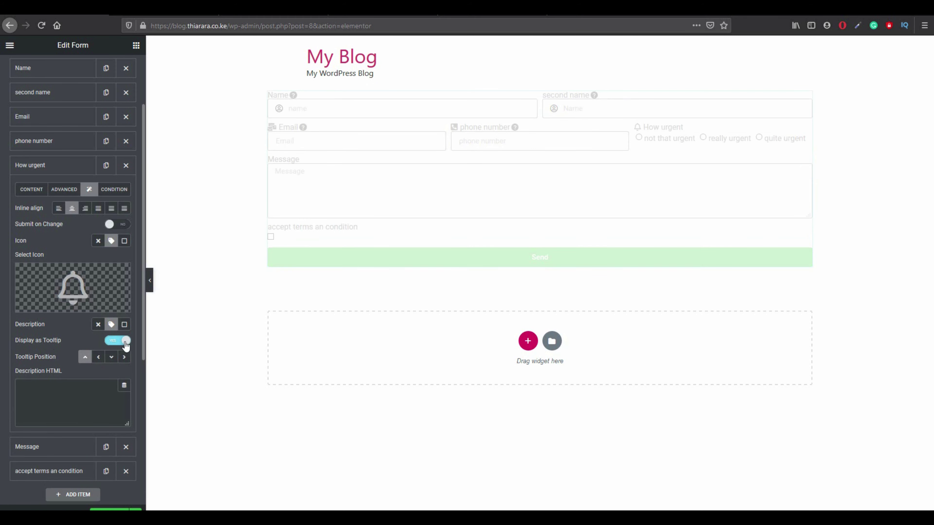
left_click(44, 385)
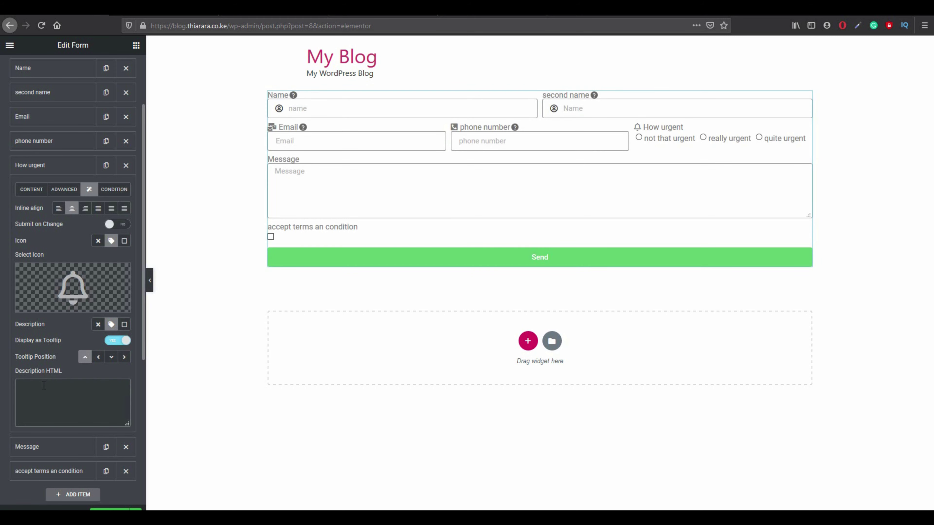
type("Pl")
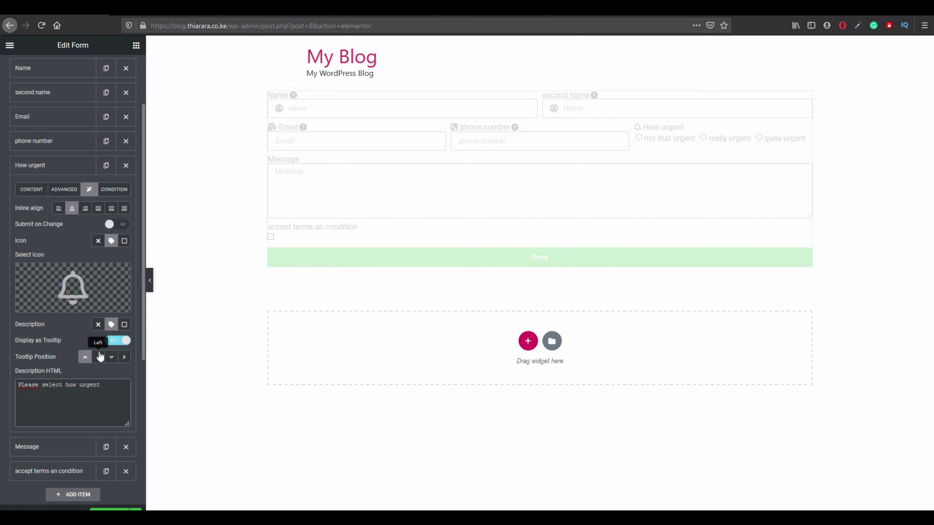
right_click(33, 384)
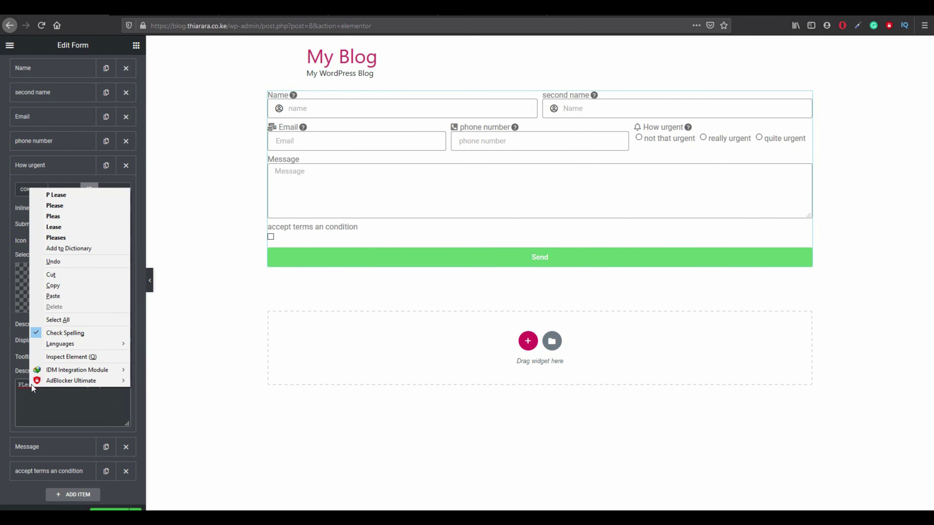
left_click(61, 205)
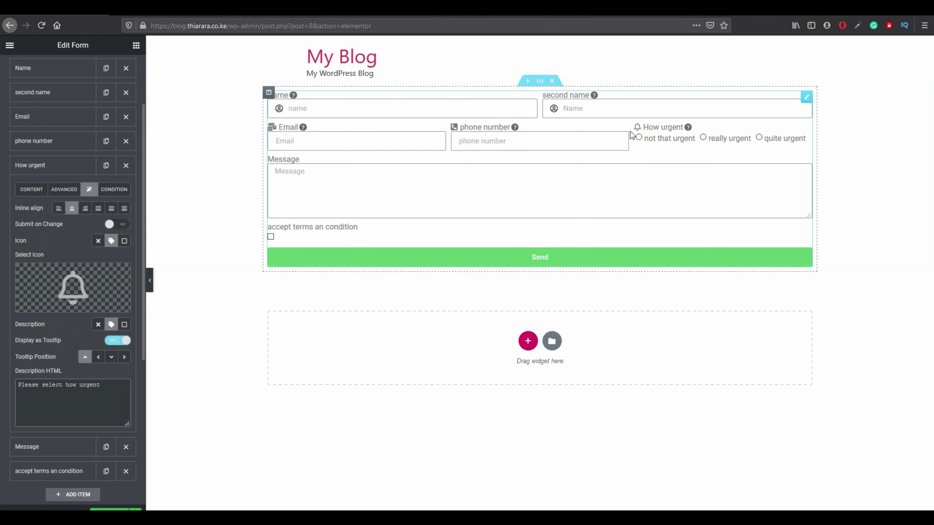
Turn Submit on Change back on and test the urgency options in the preview.
mouse_move(688, 128)
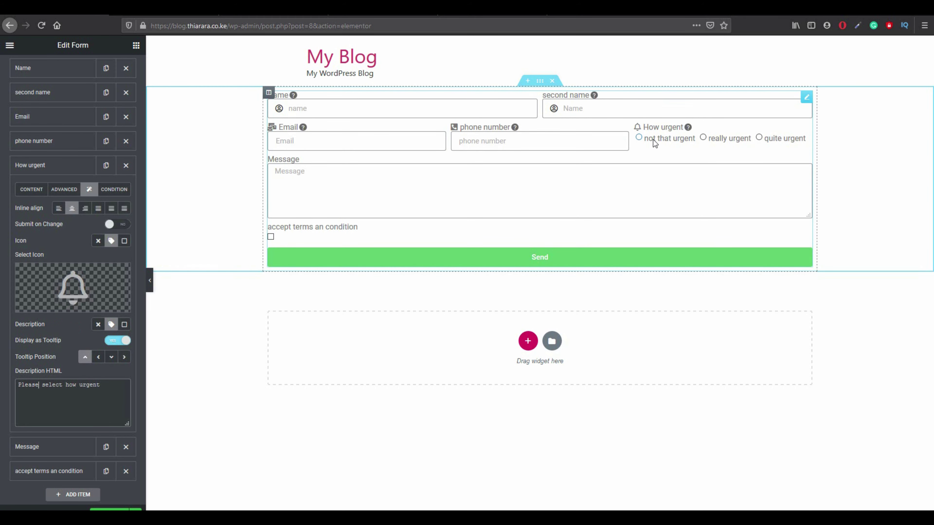
left_click(758, 137)
left_click(639, 139)
left_click(704, 138)
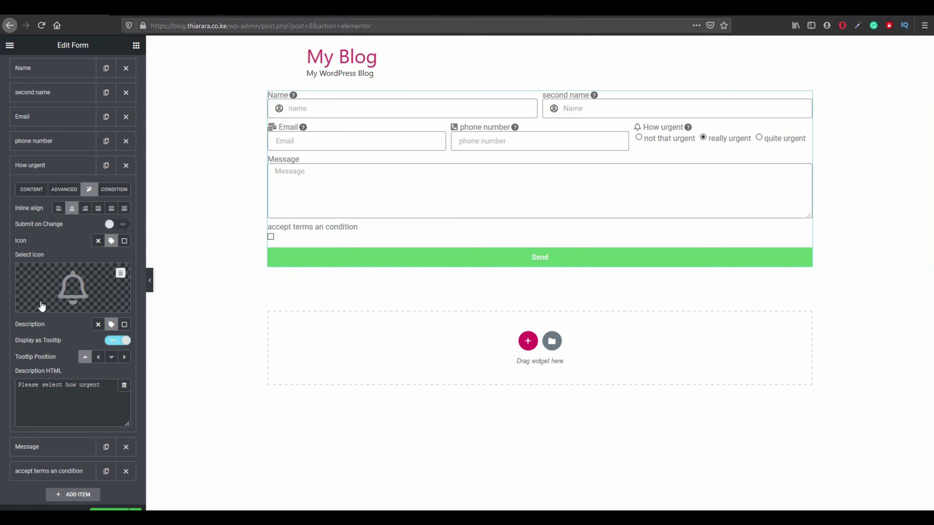
left_click(117, 224)
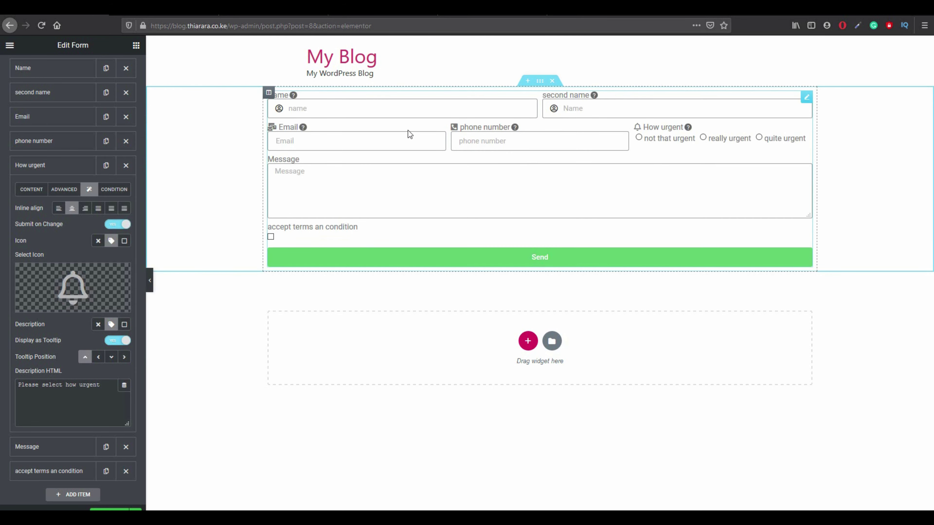
left_click(640, 139)
left_click(703, 138)
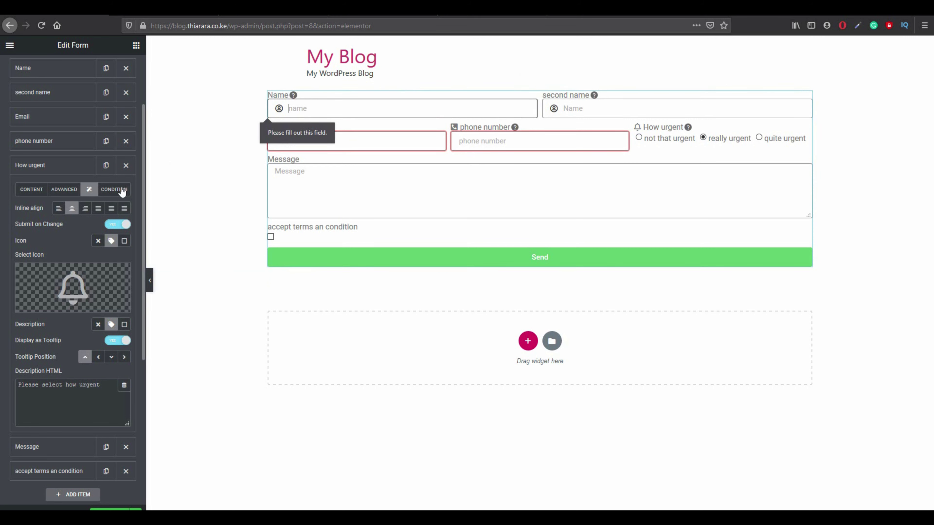
left_click(114, 190)
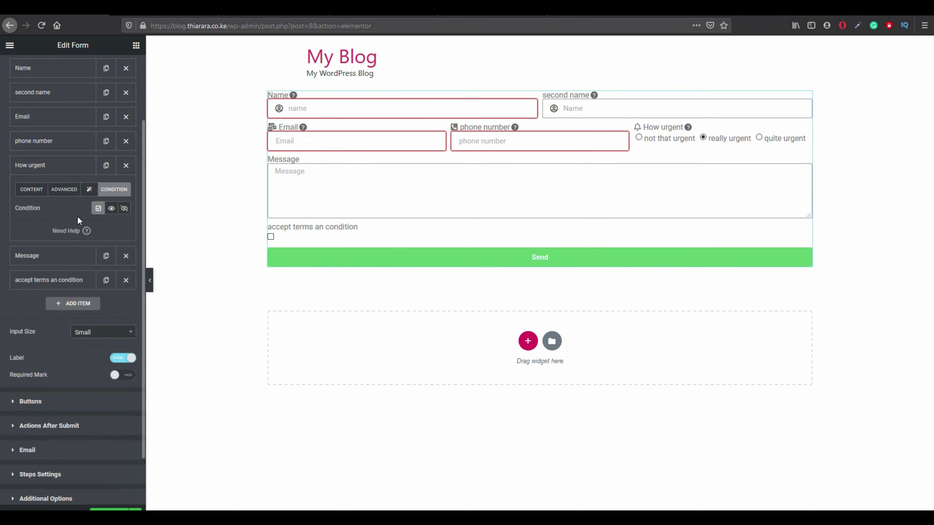
Make How urgent conditional on the Name, second name, Email and phone number fields.
left_click(111, 208)
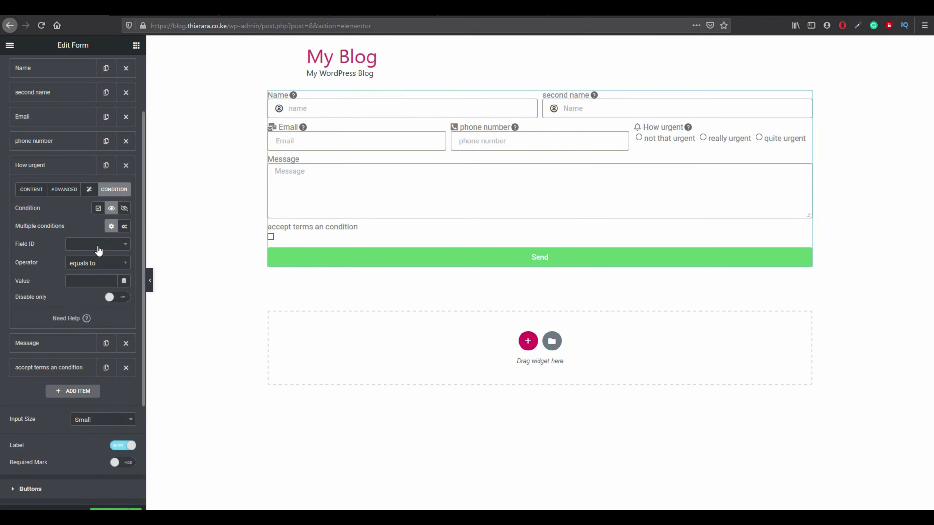
left_click(125, 227)
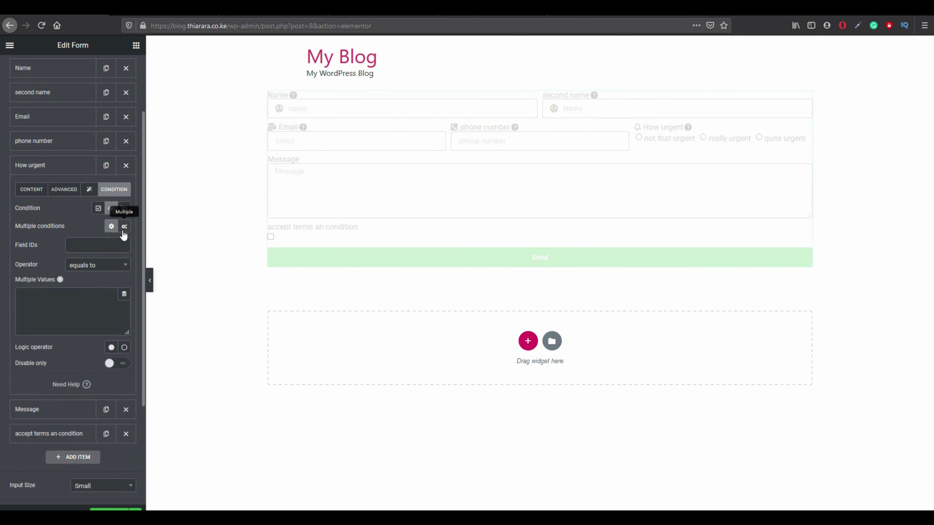
left_click(97, 245)
left_click(97, 265)
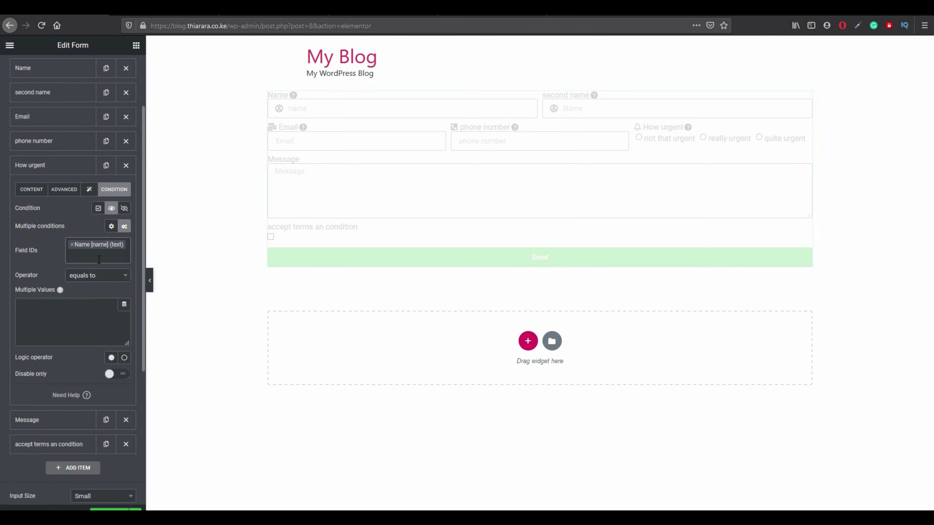
left_click(98, 259)
left_click(91, 294)
left_click(99, 271)
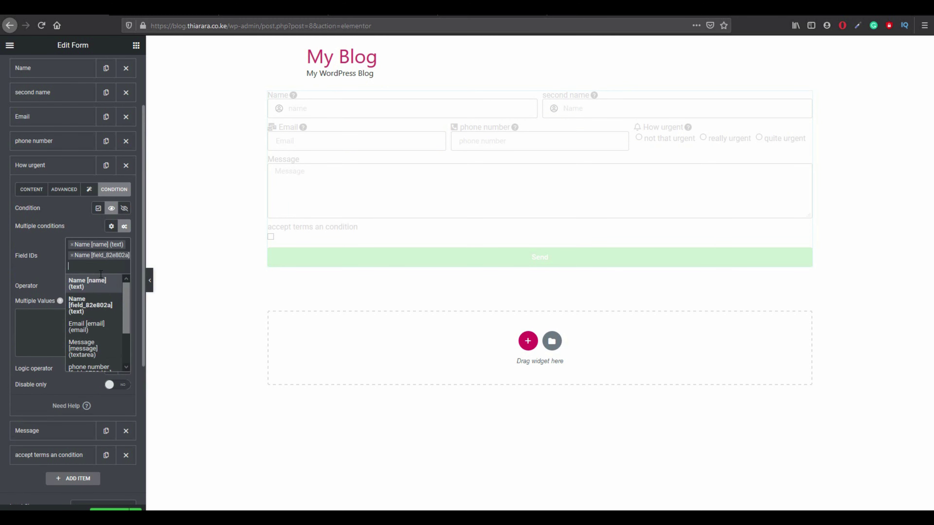
left_click(95, 328)
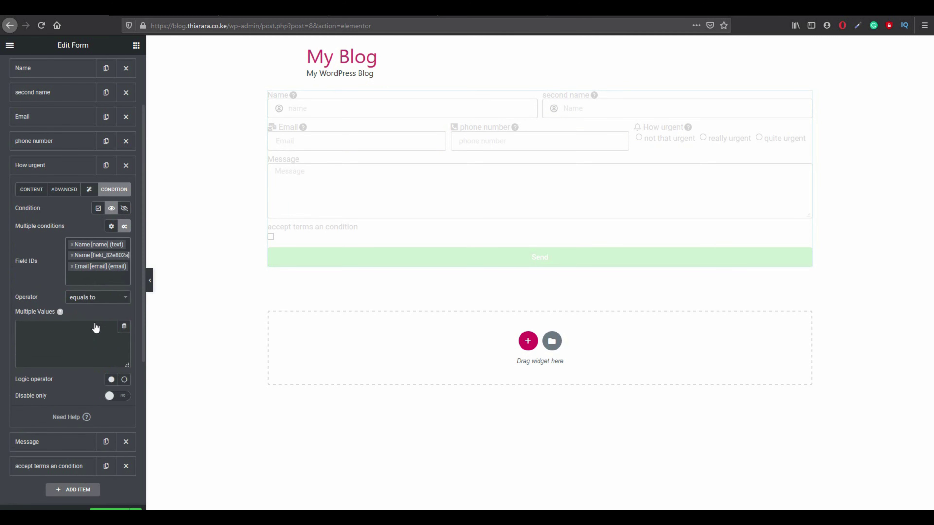
left_click(98, 279)
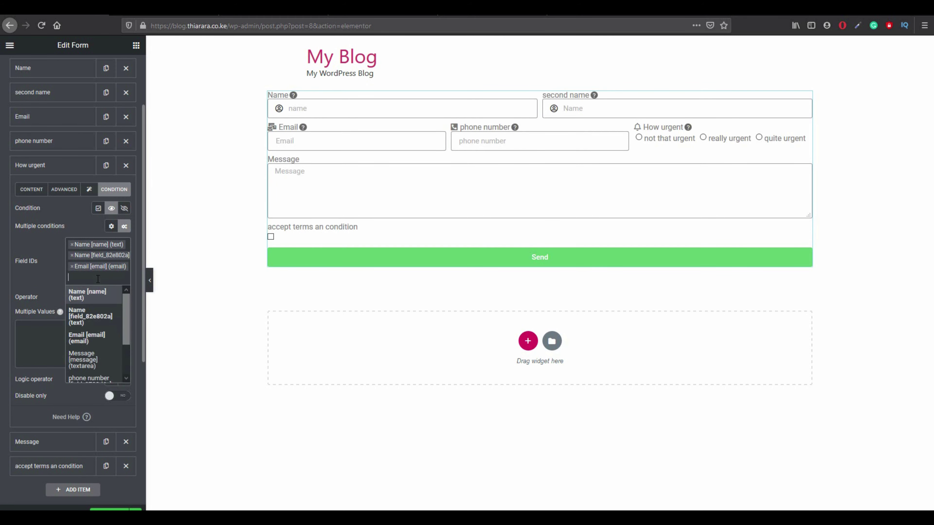
scroll(100, 336, "down", 2)
left_click(100, 341)
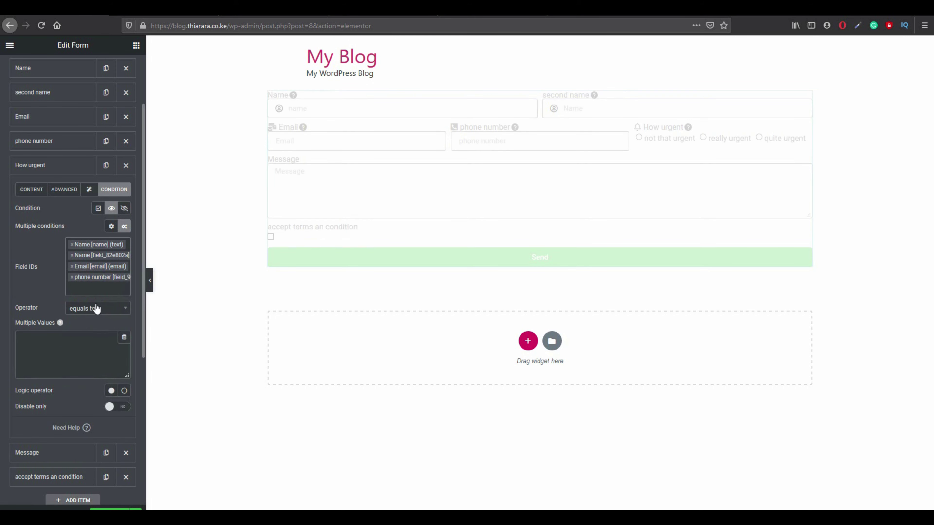
Set the condition operator to 'not empty' and switch Disable only to YES.
left_click(92, 310)
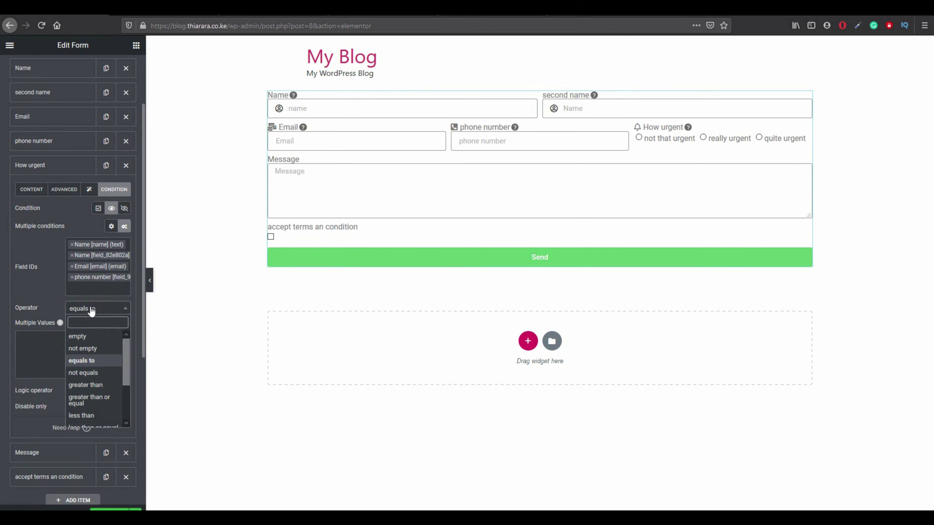
left_click(298, 147)
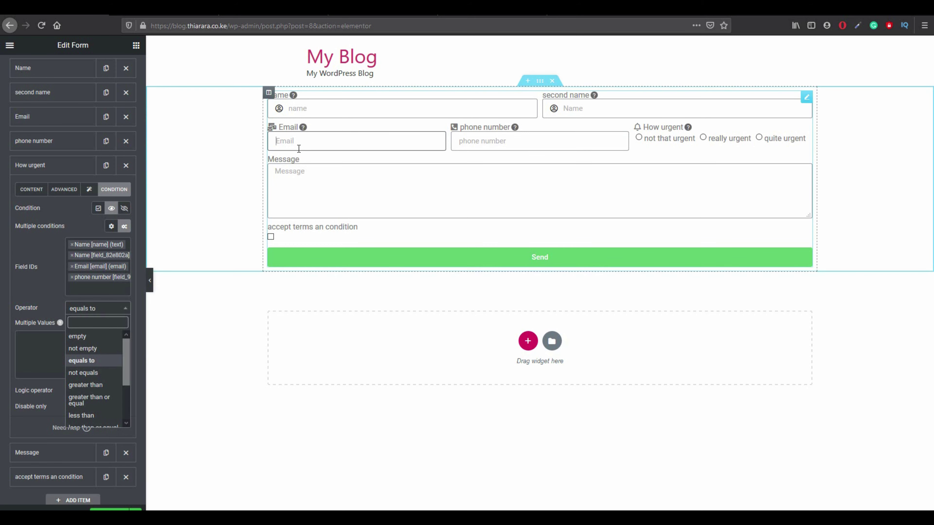
left_click(481, 141)
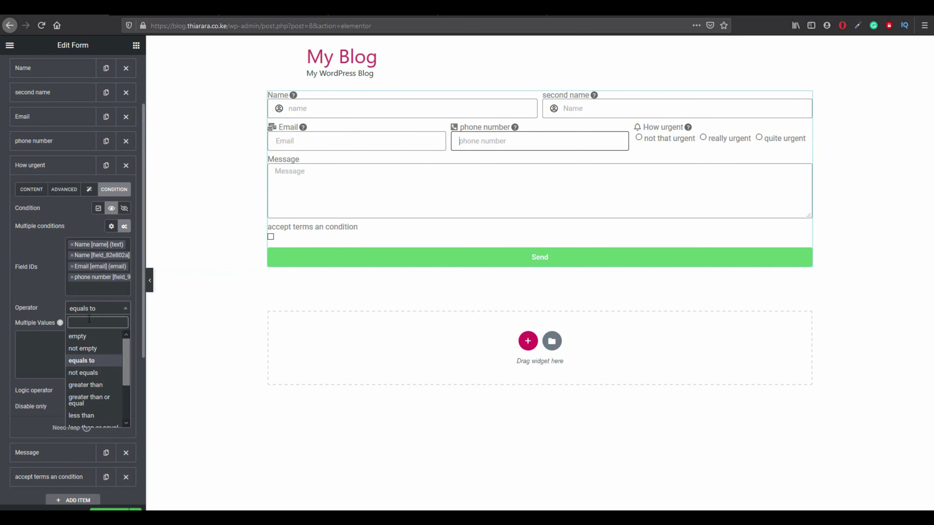
left_click(92, 349)
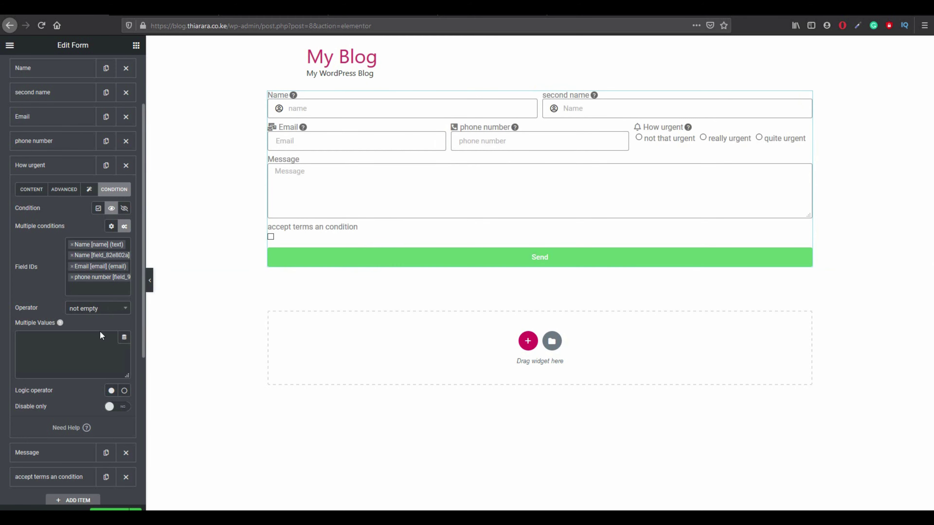
left_click(63, 360)
scroll(62, 363, "down", 1)
left_click(106, 362)
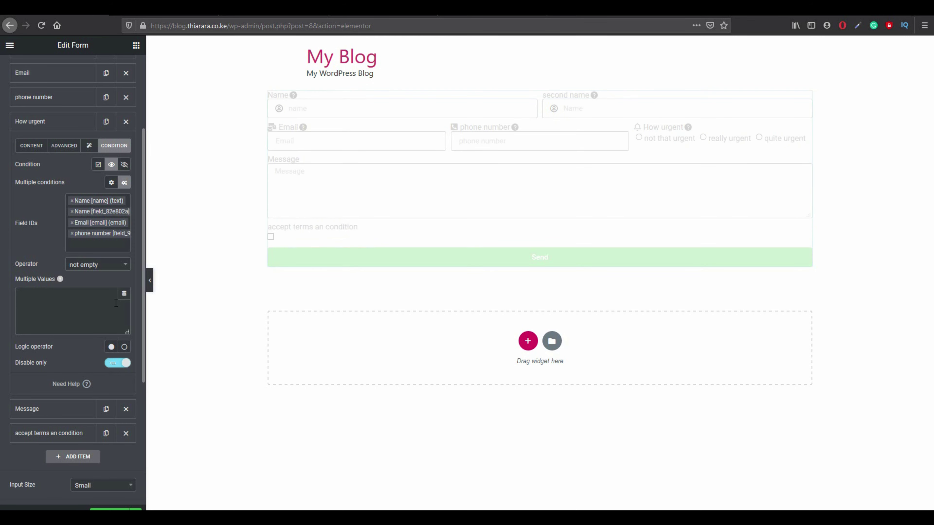
left_click(48, 97)
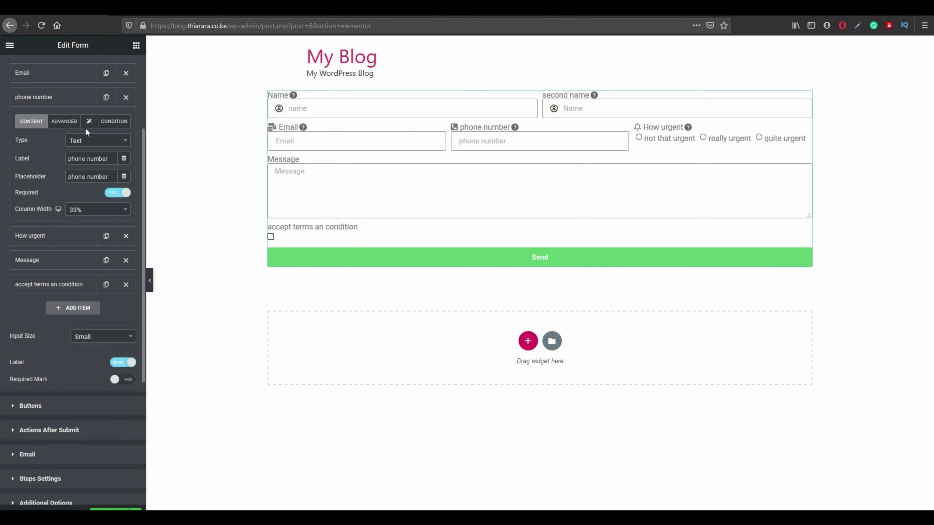
Turn on Disable only for phone number and set Required Mark to Show.
left_click(111, 121)
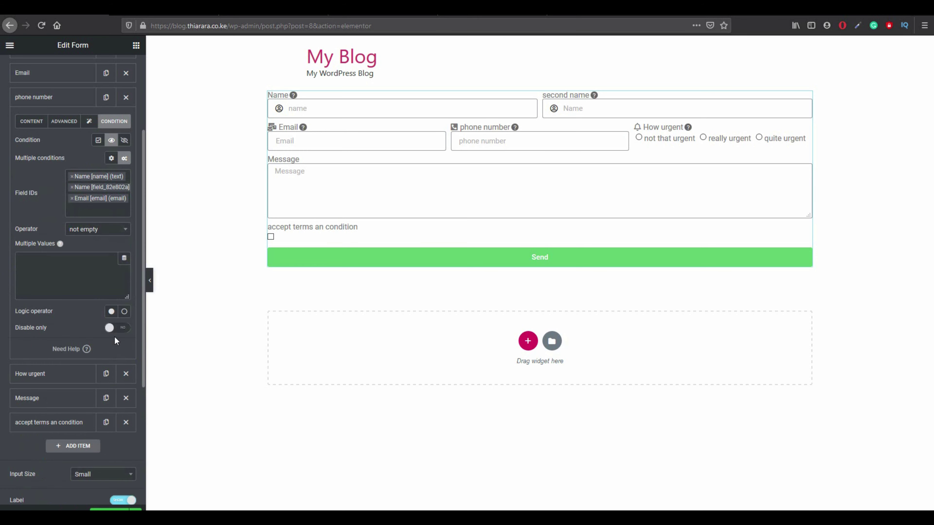
left_click(118, 328)
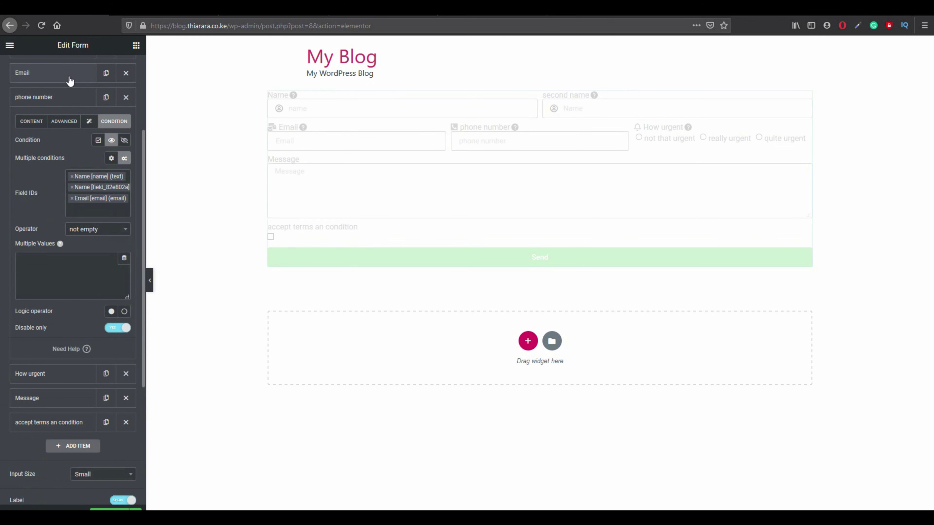
scroll(65, 97, "up", 1)
left_click(57, 92)
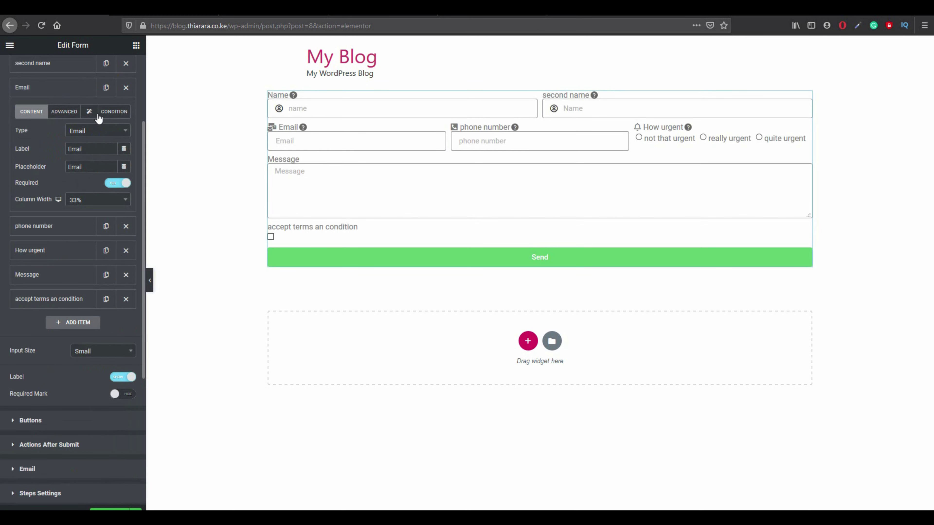
left_click(110, 114)
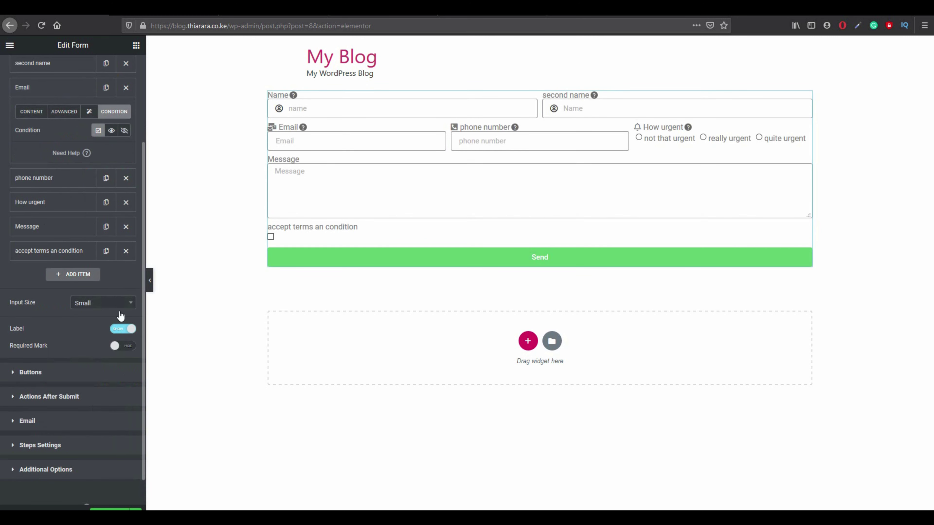
left_click(117, 346)
Review the condition settings of the second name and Name fields.
scroll(120, 348, "up", 1)
scroll(121, 350, "up", 2)
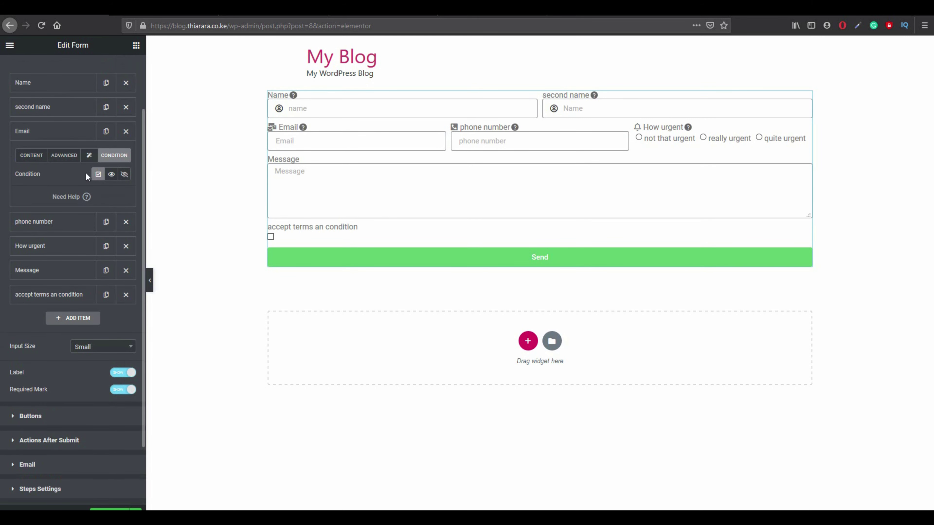
left_click(58, 111)
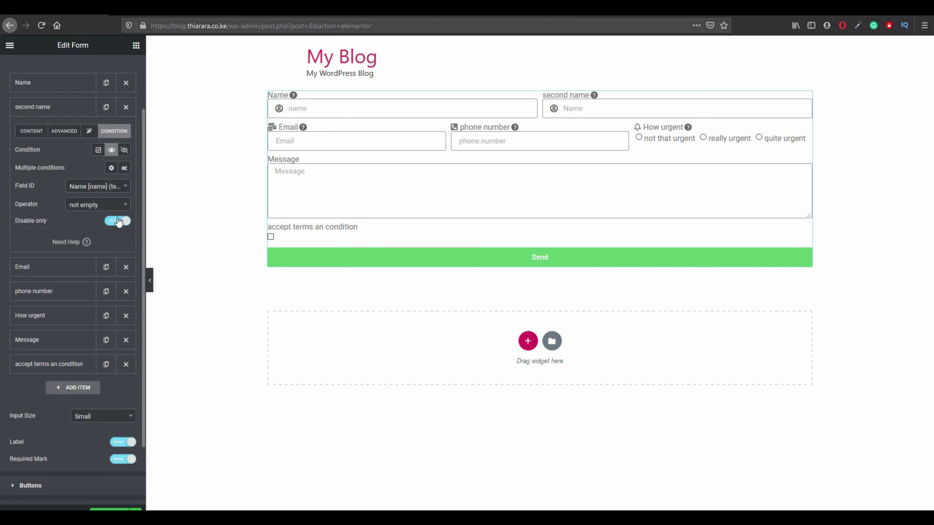
left_click(62, 83)
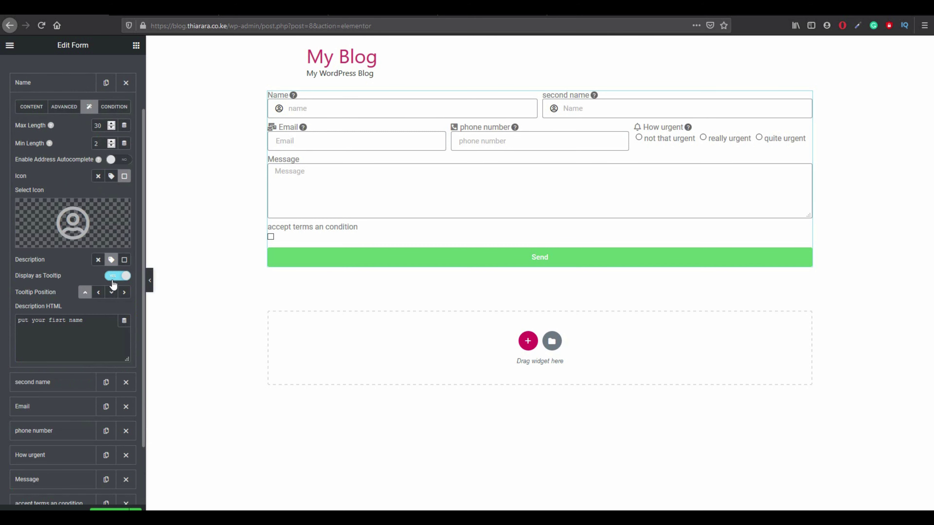
left_click(115, 108)
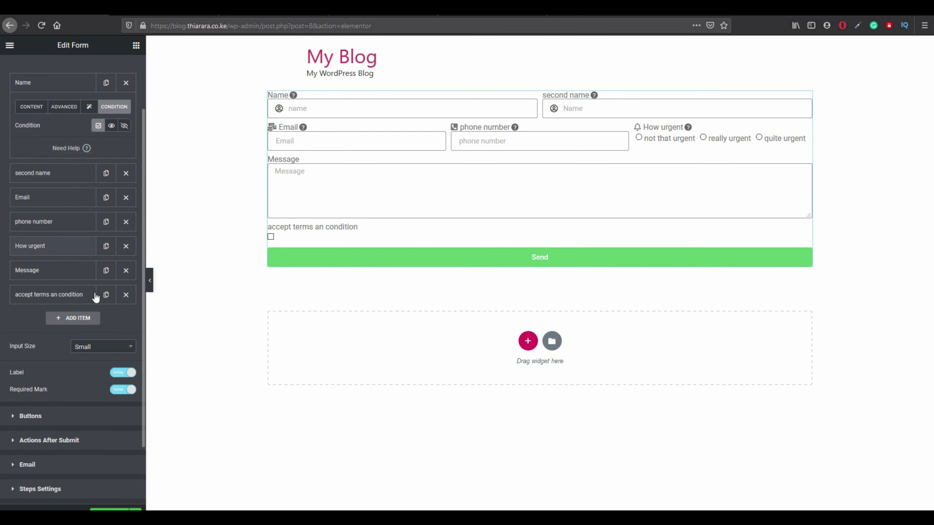
scroll(71, 353, "down", 1)
scroll(71, 353, "down", 1)
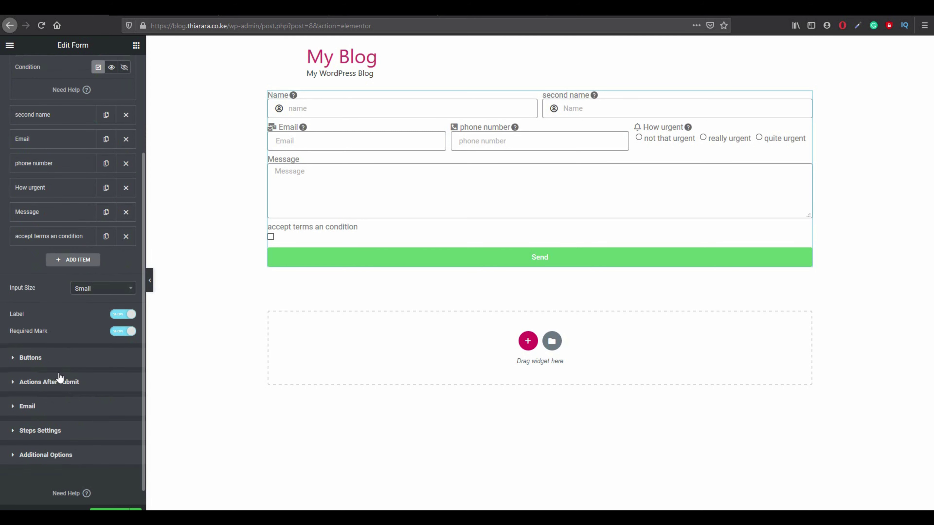
Check the Buttons section and How urgent's conditions, ending on its Content settings.
left_click(50, 362)
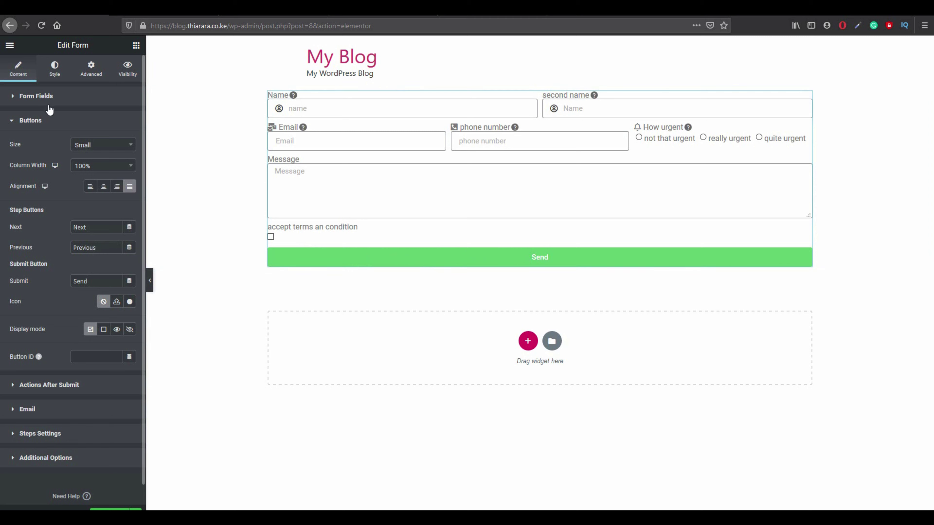
left_click(63, 98)
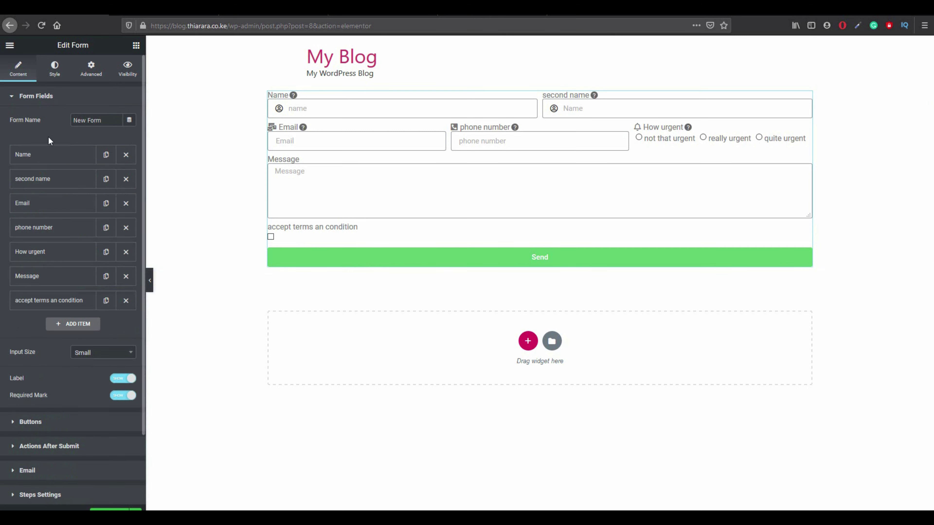
left_click(56, 283)
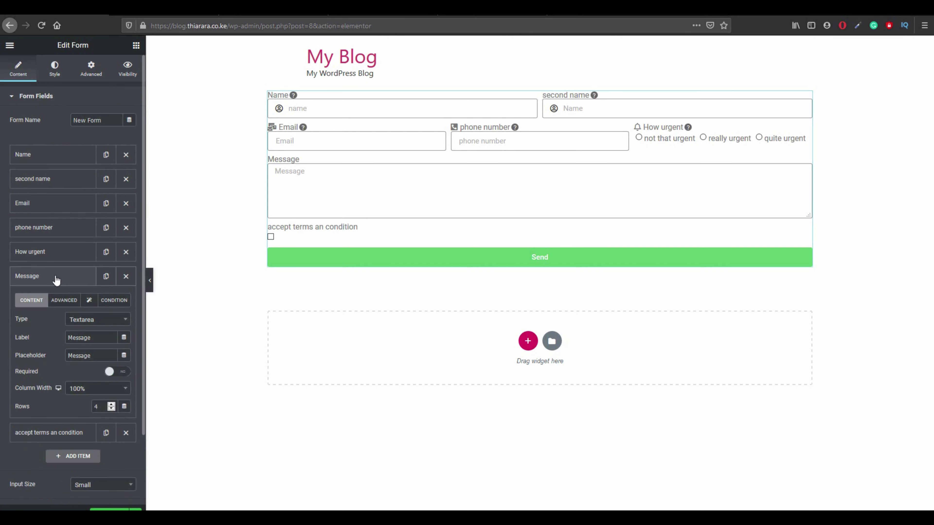
left_click(55, 253)
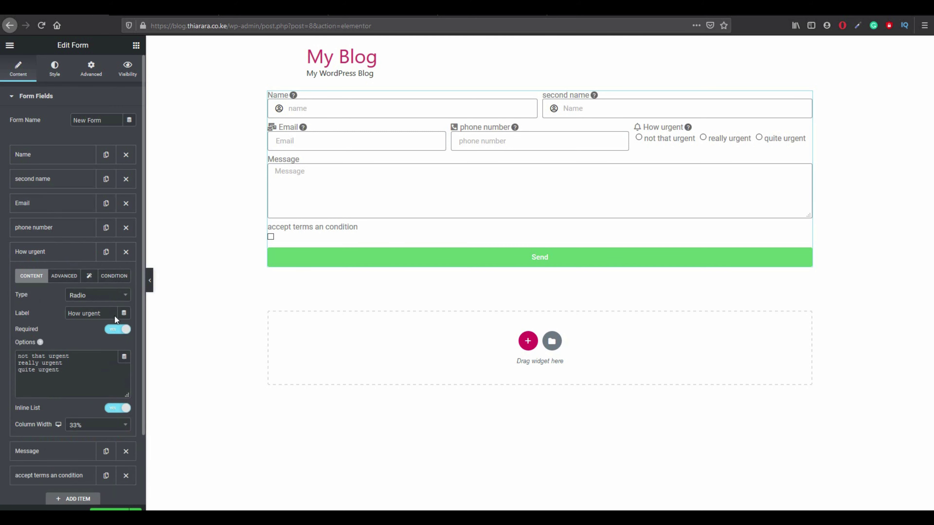
left_click(115, 277)
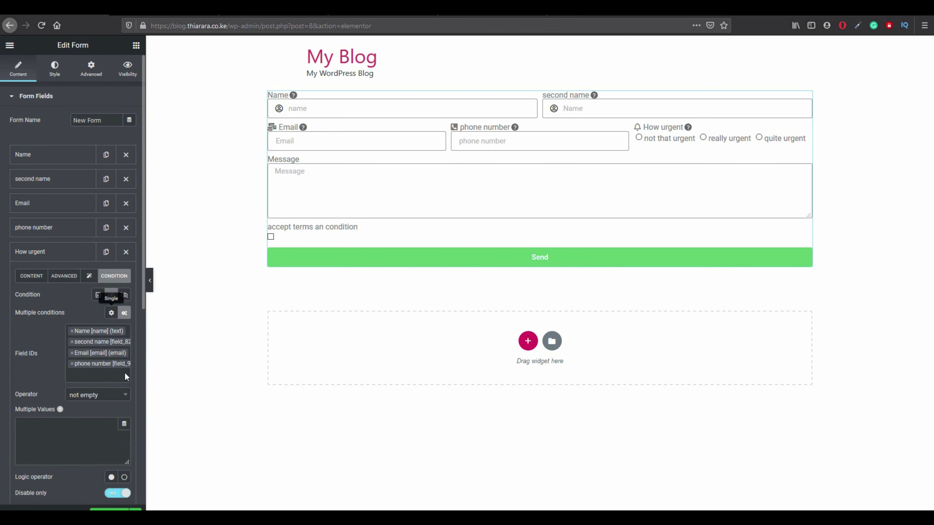
scroll(79, 450, "down", 1)
scroll(79, 451, "down", 4)
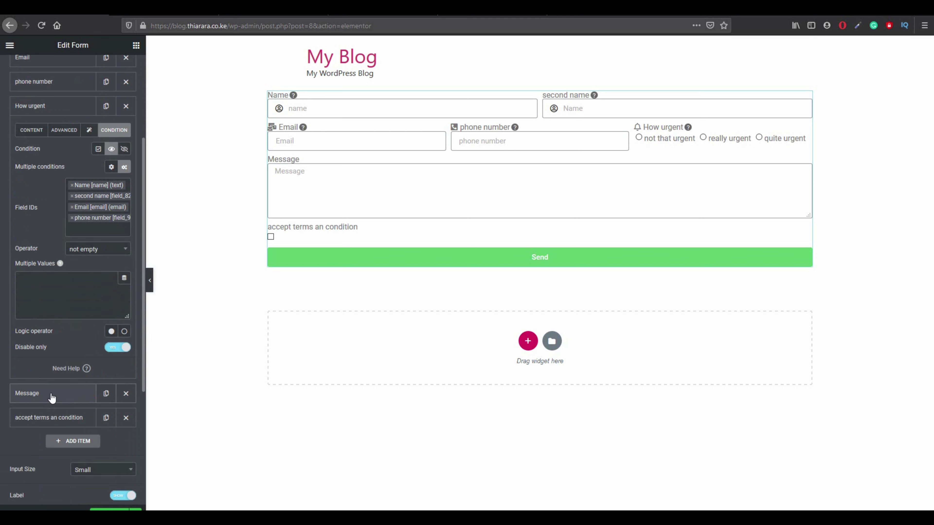
left_click(41, 131)
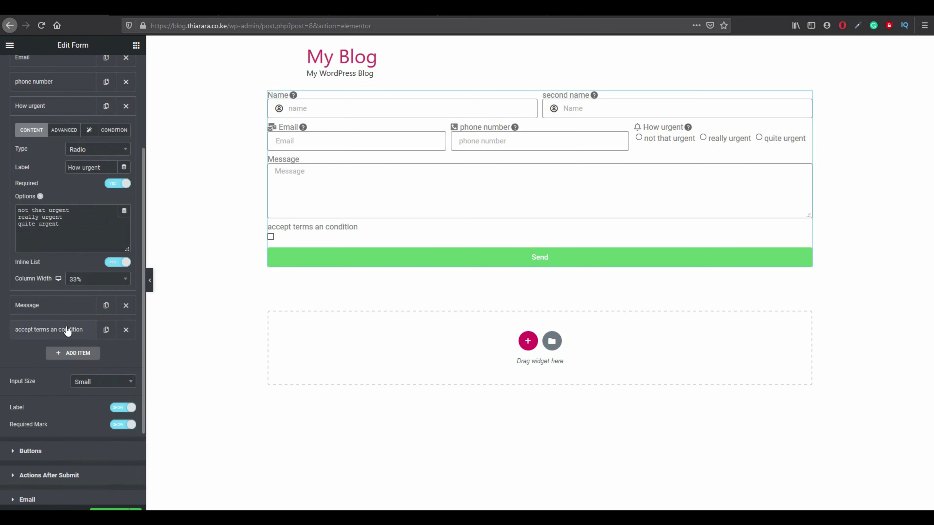
Change the Message column width from 90% to 80% and view its ID and shortcode.
left_click(69, 307)
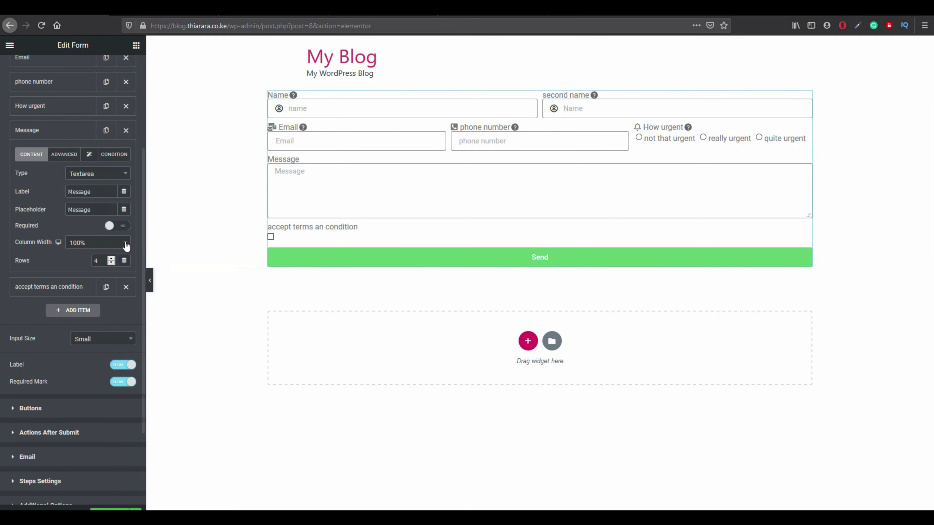
left_click(97, 244)
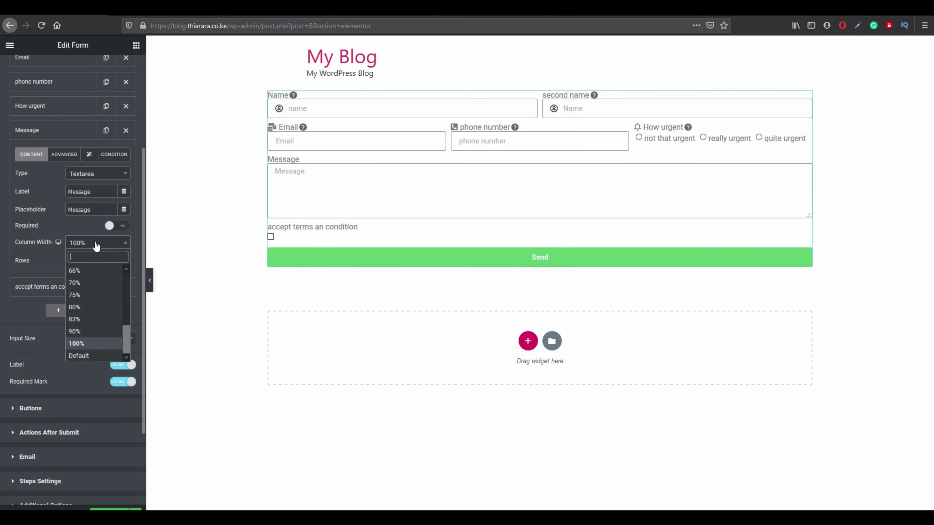
left_click(80, 332)
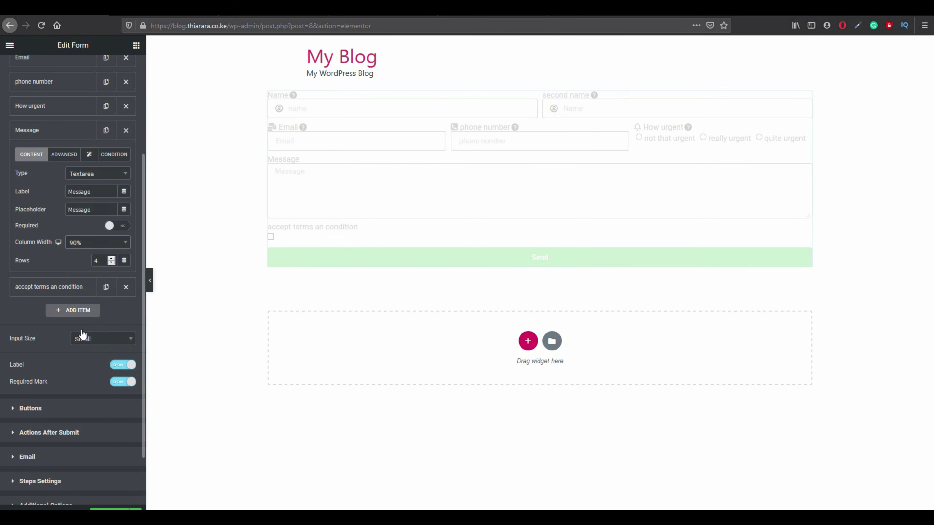
left_click(95, 243)
left_click(88, 327)
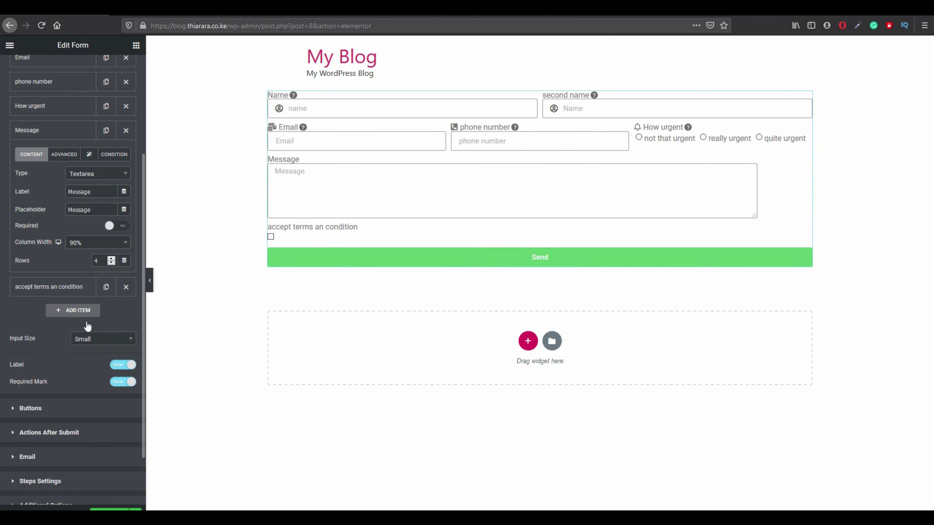
left_click(101, 243)
left_click(76, 307)
left_click(71, 155)
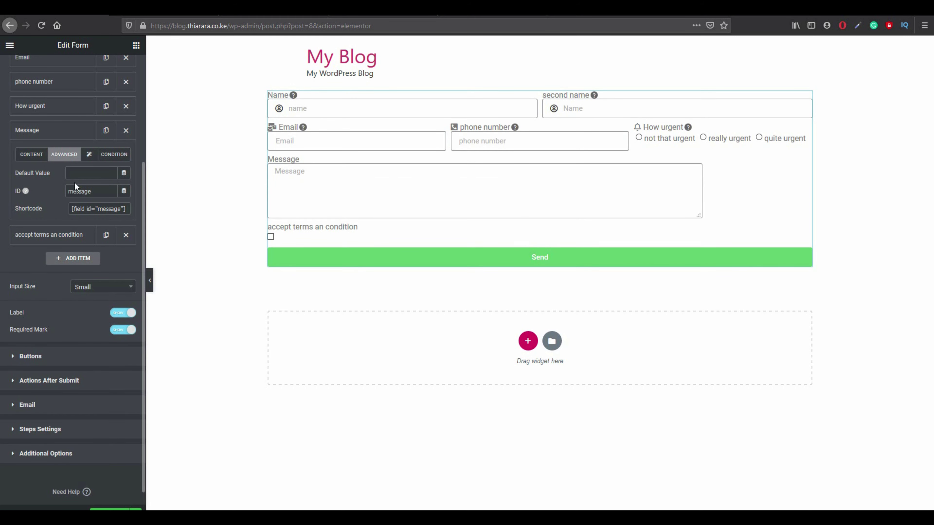
Search 'mes' in the Icon Library and insert the Facebook Messenger icon for Message.
left_click(89, 154)
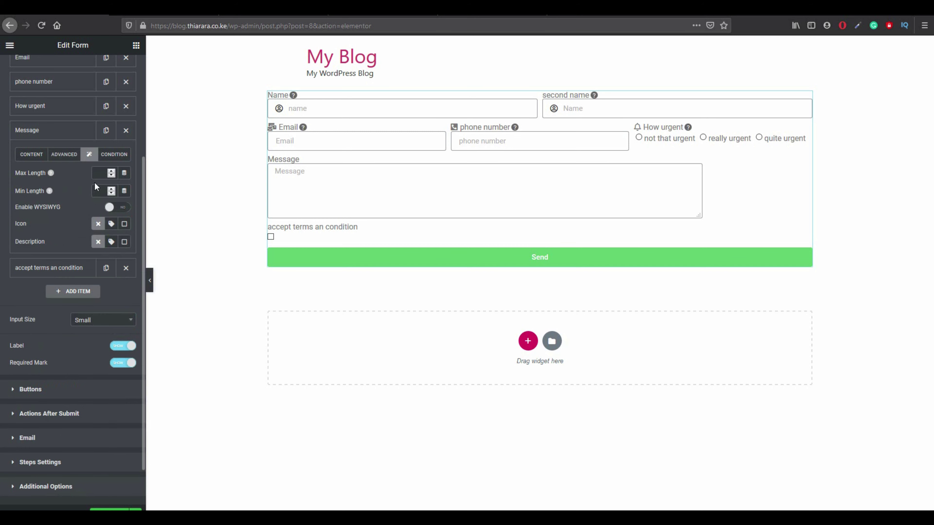
left_click(101, 170)
left_click(111, 224)
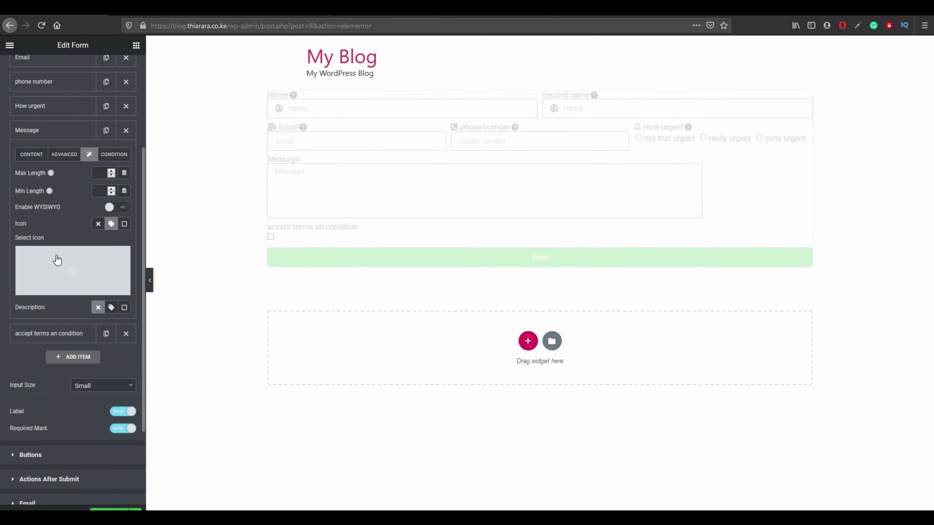
left_click(61, 258)
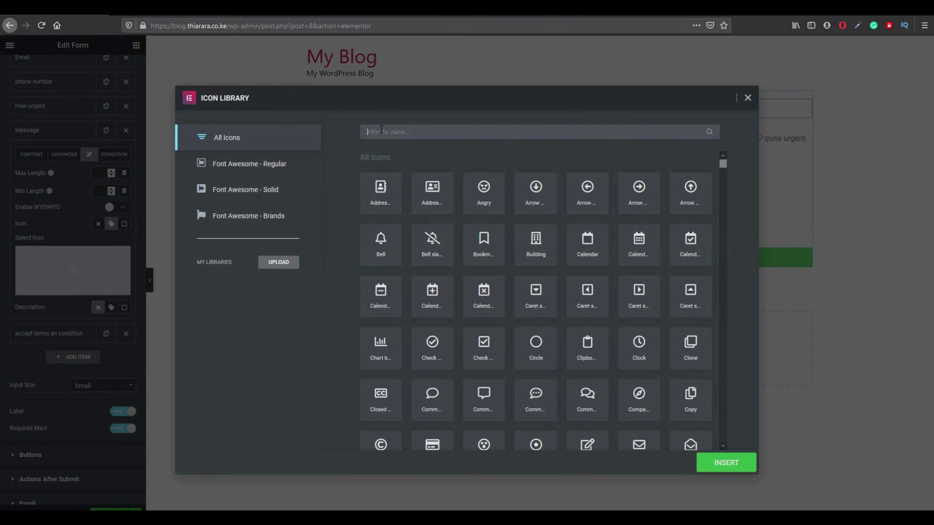
type("messa")
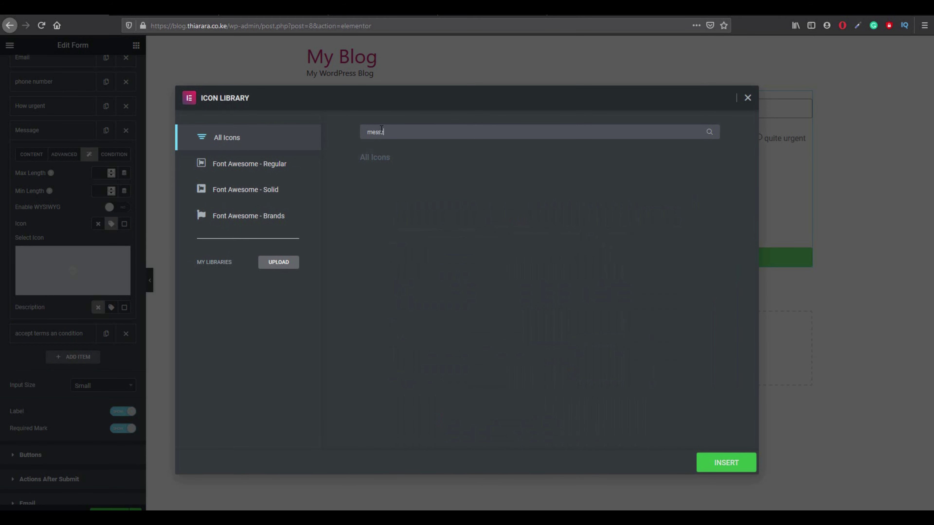
key("BackSpace")
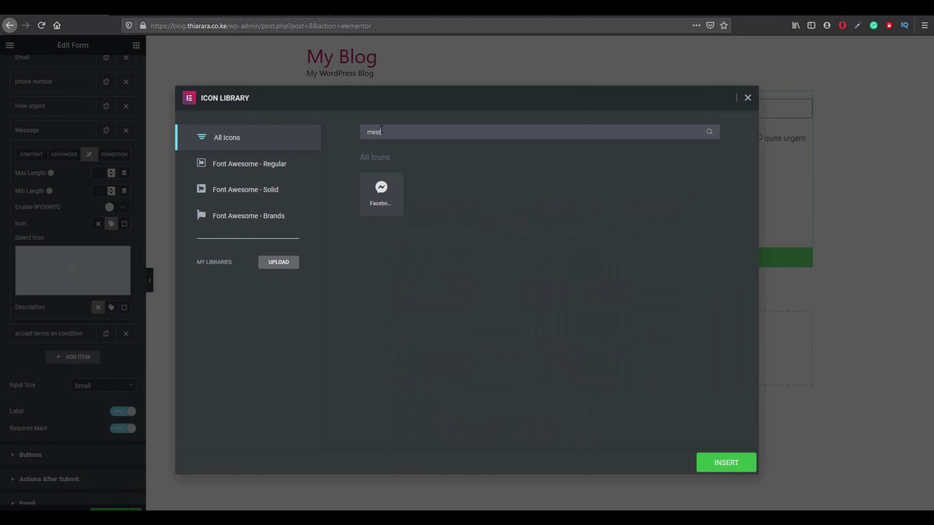
type("a")
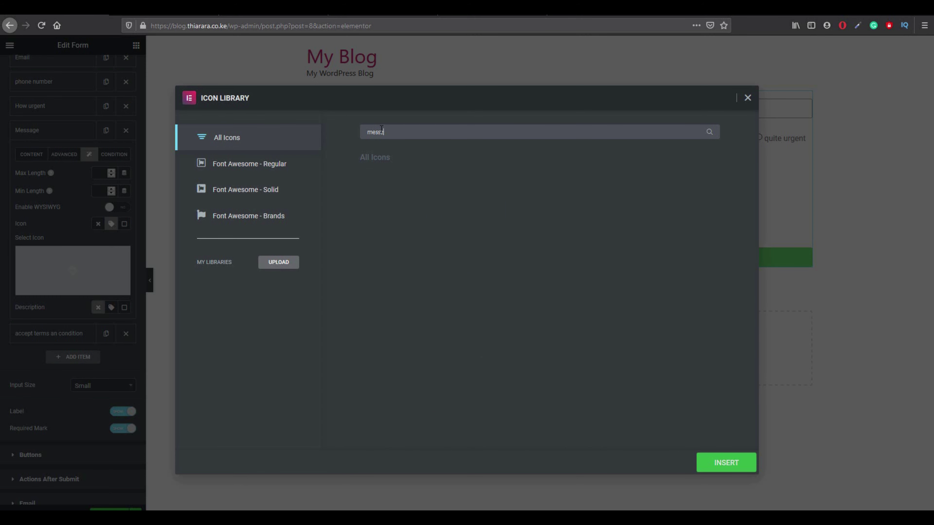
key("BackSpace")
key("BackSpace")
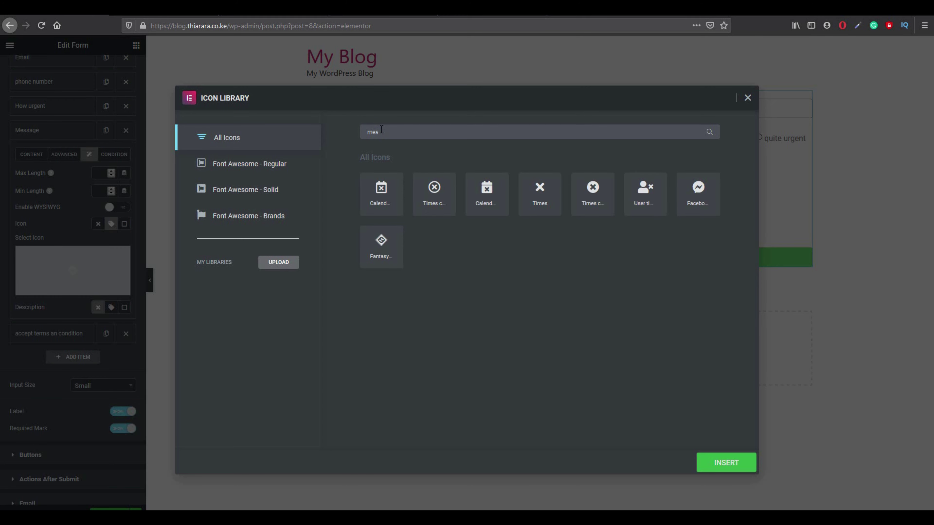
left_click(704, 203)
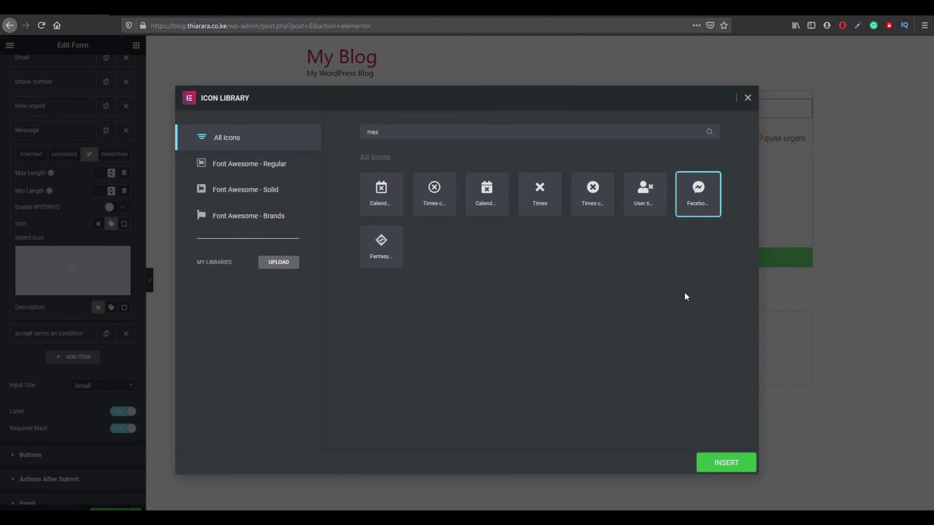
left_click(739, 467)
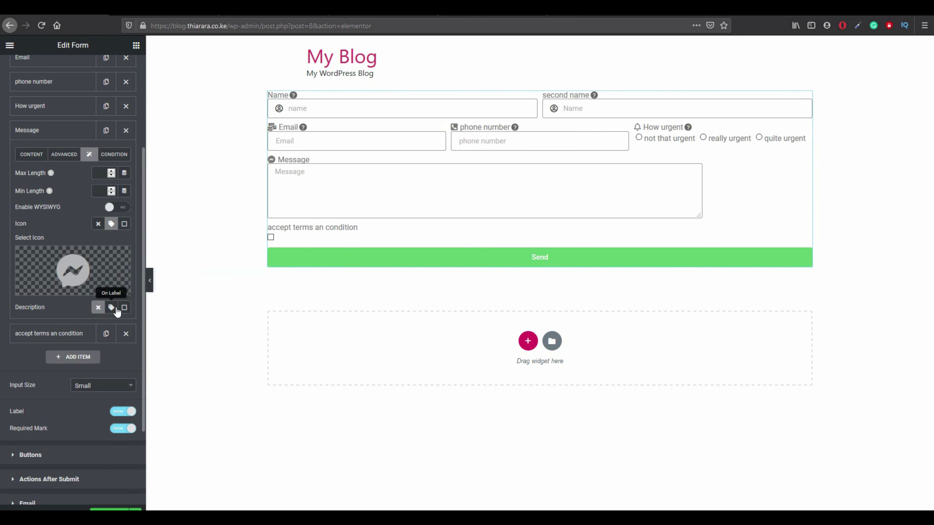
Give the Message field an on-label tooltip description reading 'please enter you message.'.
left_click(115, 308)
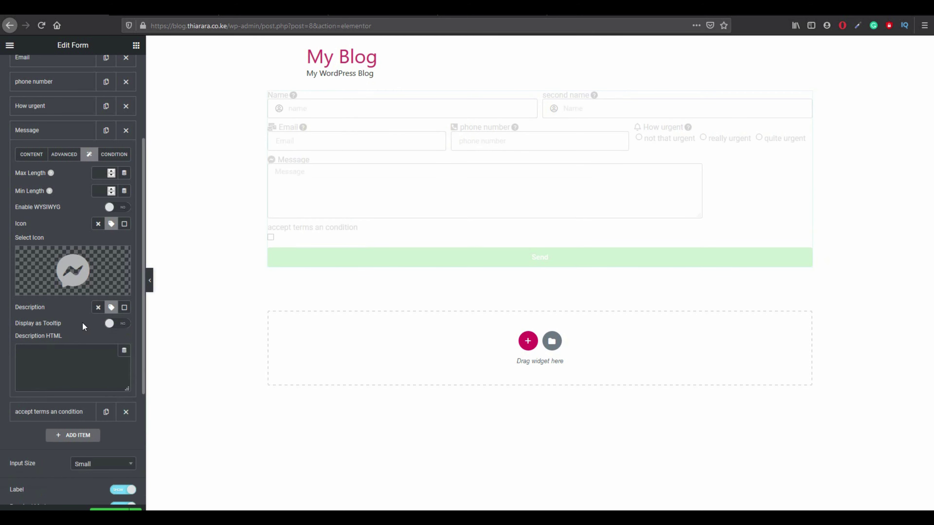
left_click(114, 324)
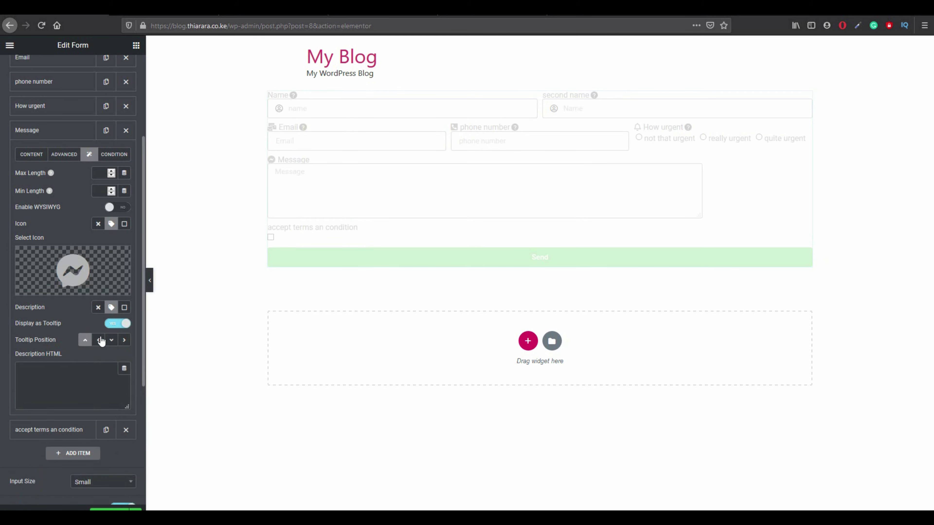
left_click(51, 371)
type("please enter you message.")
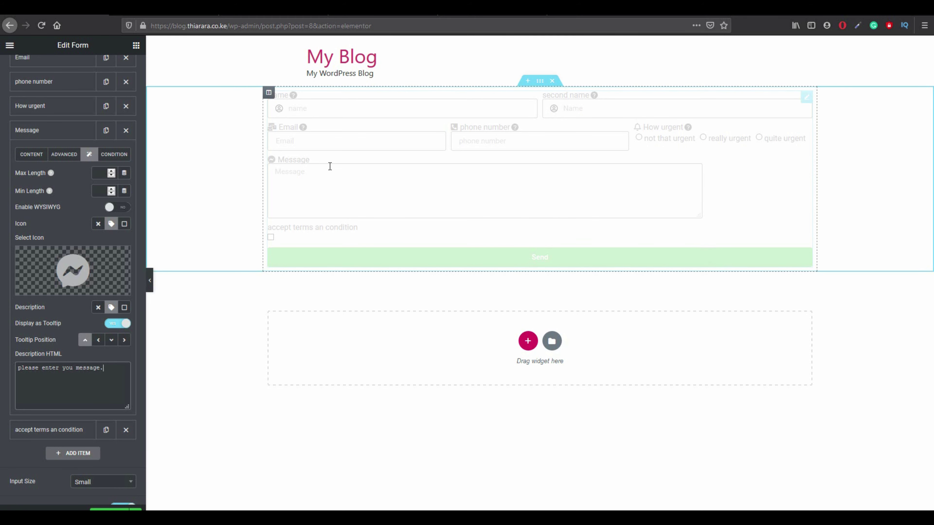
mouse_move(315, 164)
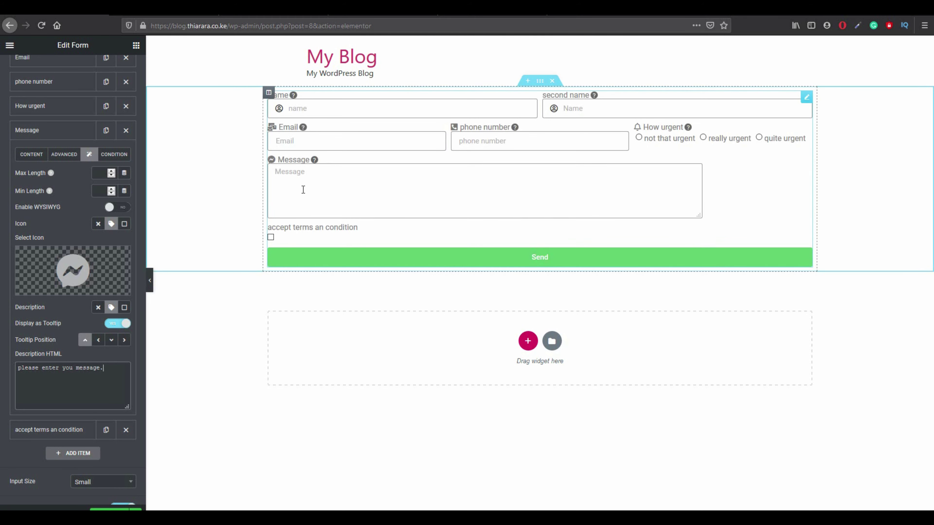
left_click(302, 189)
Set Message to show under multiple conditions, adding the Name and second name fields.
left_click(120, 156)
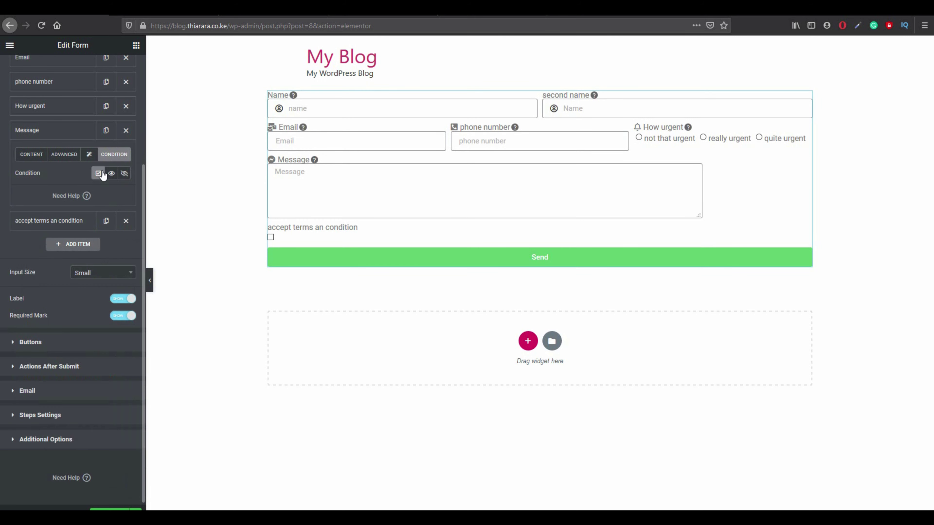
left_click(112, 173)
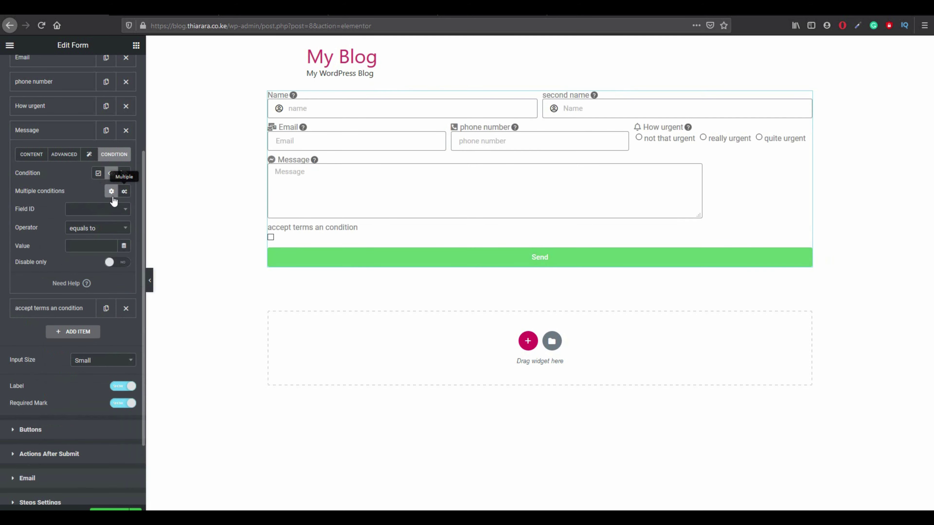
left_click(125, 192)
left_click(97, 210)
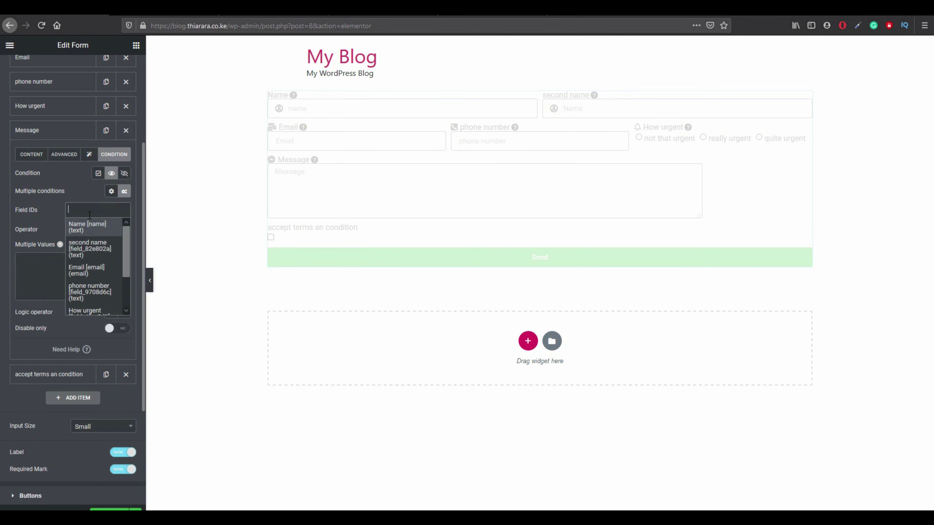
left_click(94, 228)
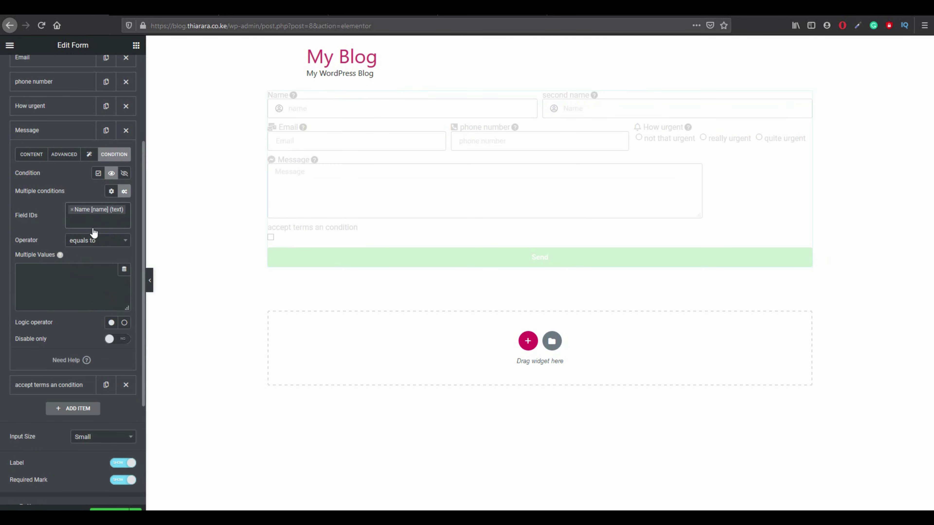
left_click(90, 218)
right_click(89, 218)
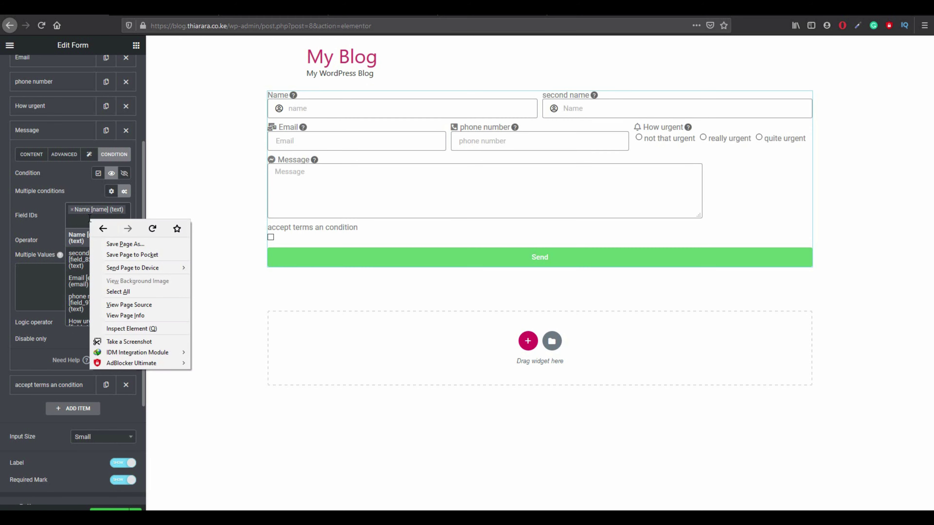
left_click(89, 219)
left_click(86, 222)
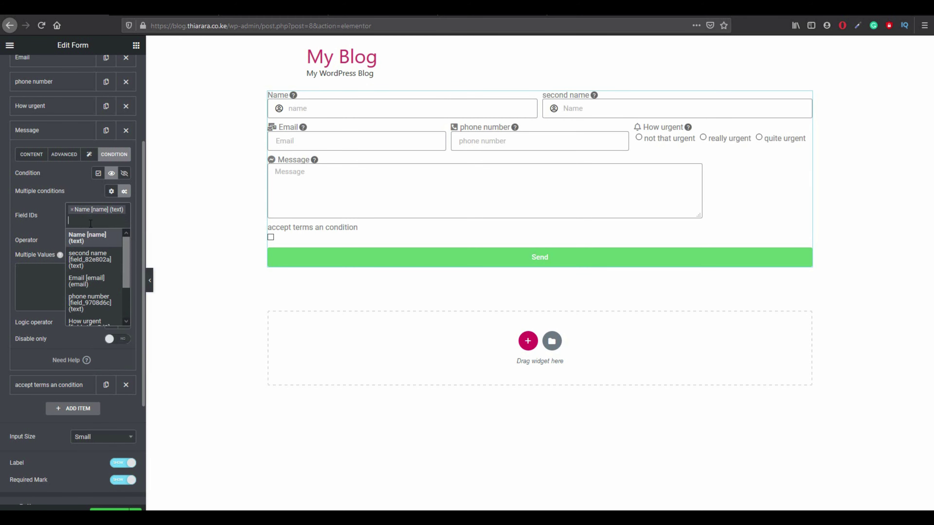
left_click(83, 262)
Add Email, phone number and How urgent to the Message field's conditions.
left_click(78, 228)
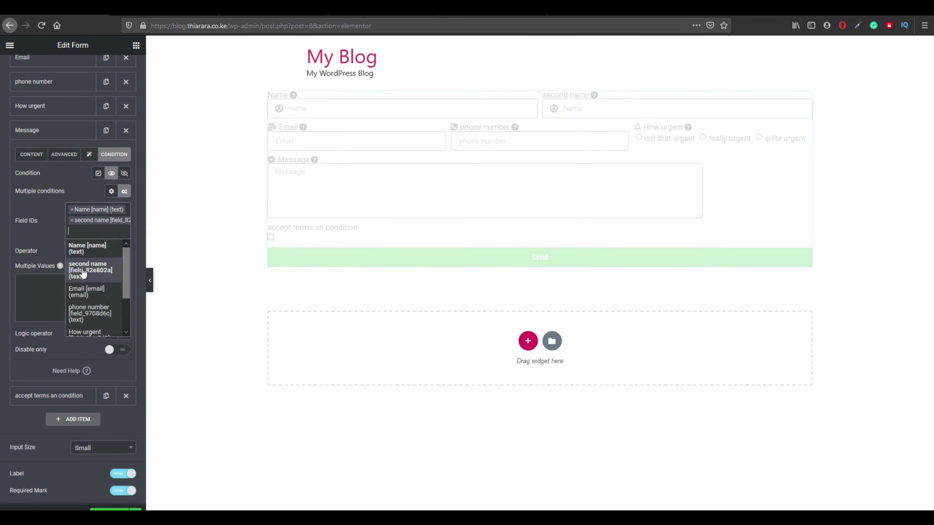
left_click(79, 293)
left_click(85, 245)
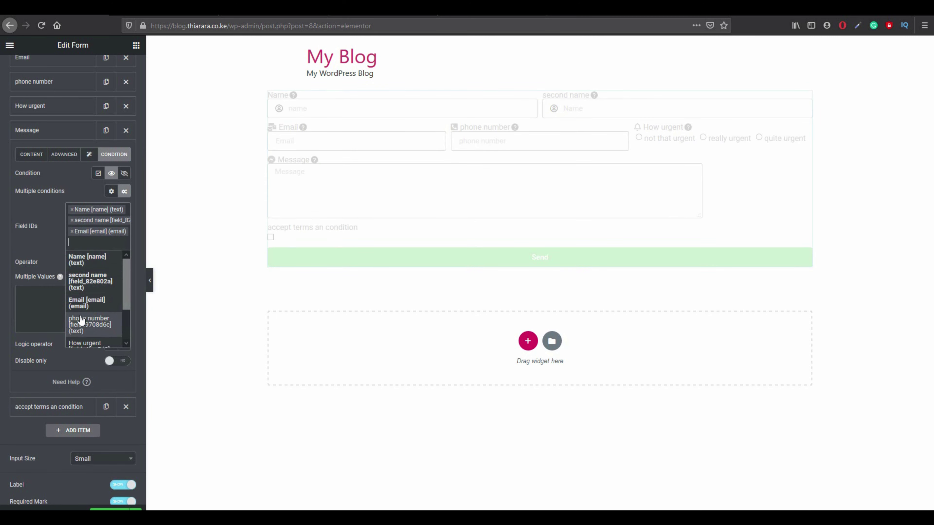
left_click(81, 316)
left_click(93, 252)
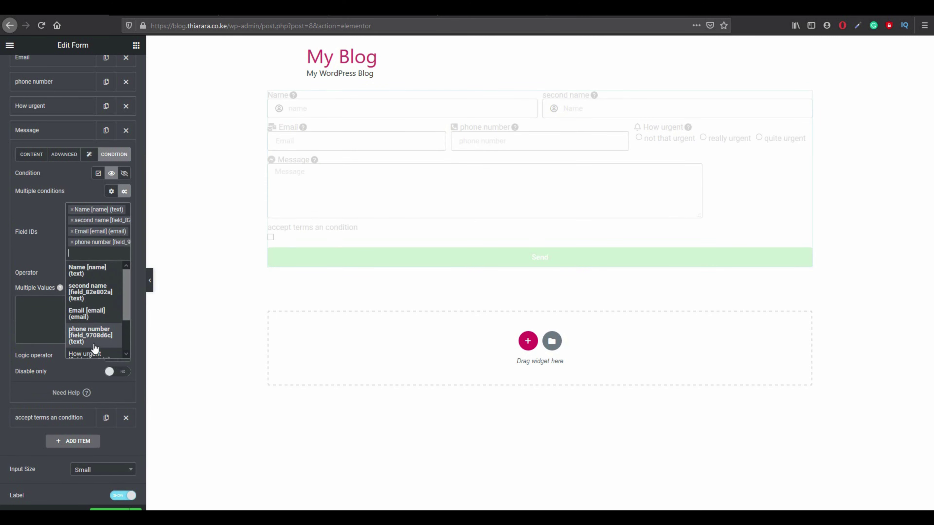
left_click(92, 349)
scroll(93, 275, "down", 1)
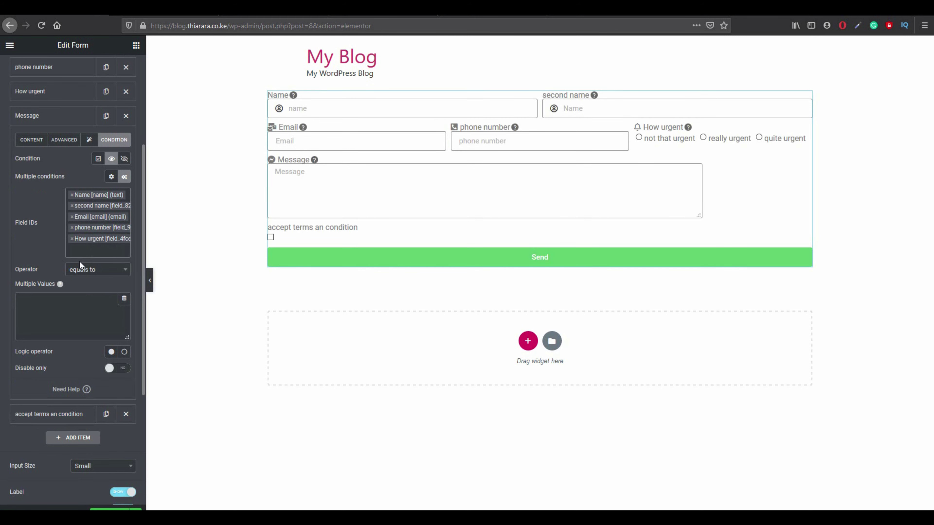
left_click(89, 251)
scroll(79, 309, "down", 3)
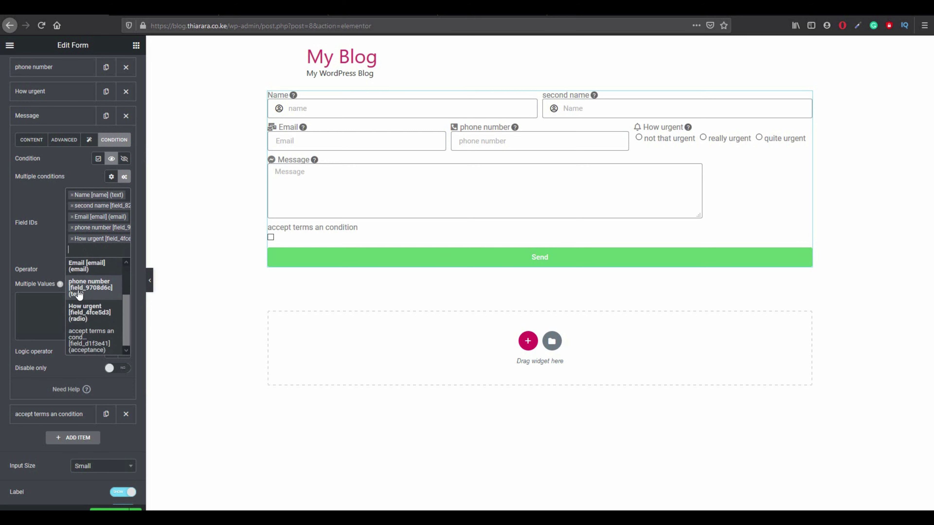
left_click(51, 247)
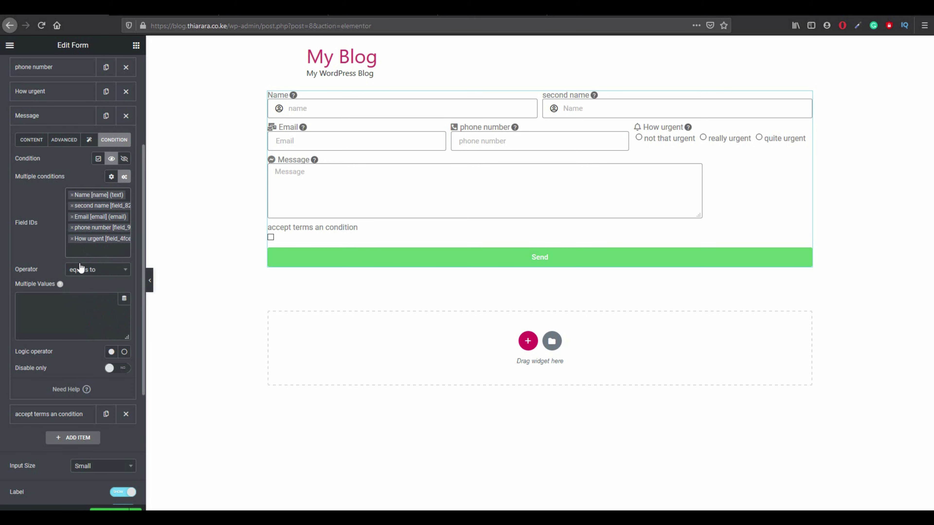
Require the condition fields to be not empty, and only disable Message when unmet.
left_click(83, 272)
left_click(98, 310)
left_click(110, 371)
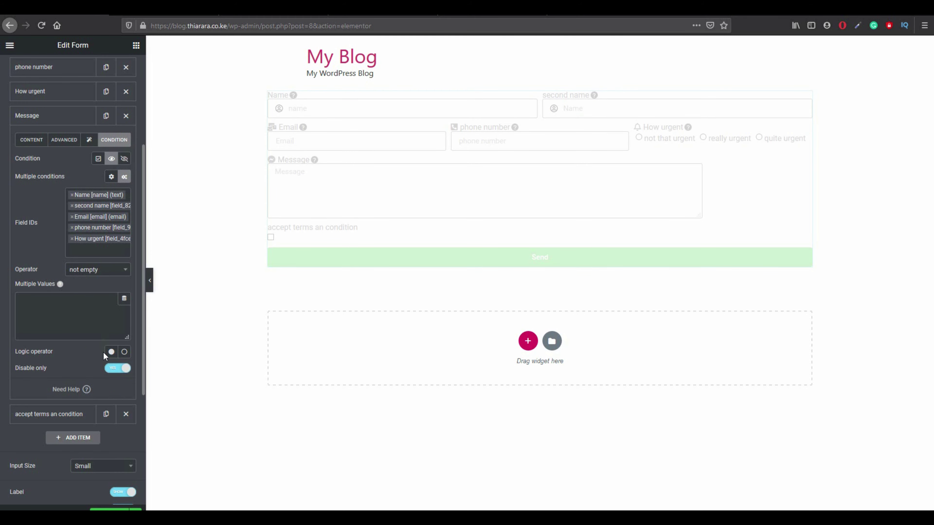
left_click(56, 415)
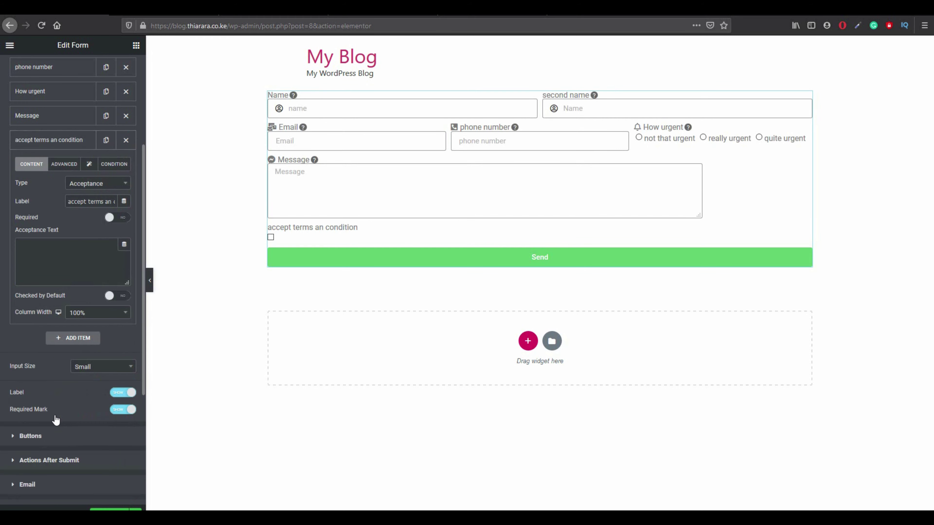
Make the accept terms checkbox 20% wide, unticked by default, and required.
left_click(84, 313)
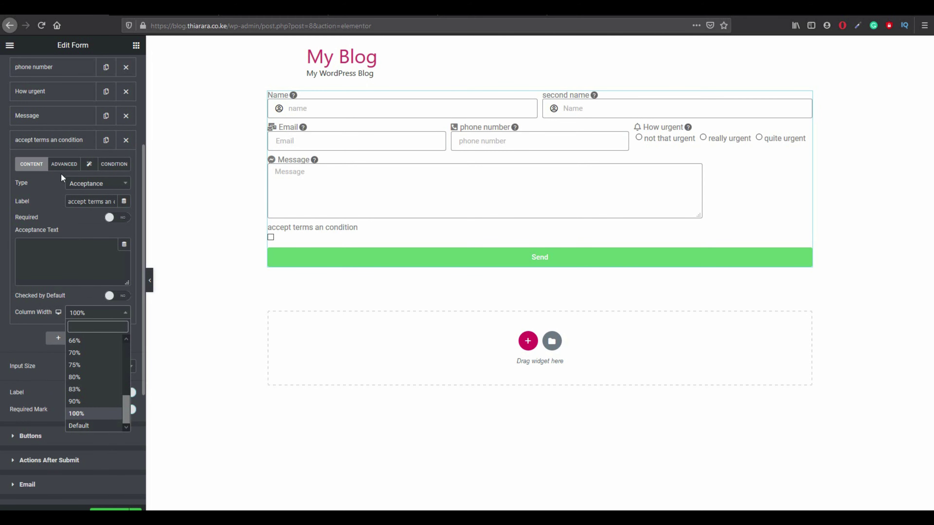
scroll(81, 352, "up", 3)
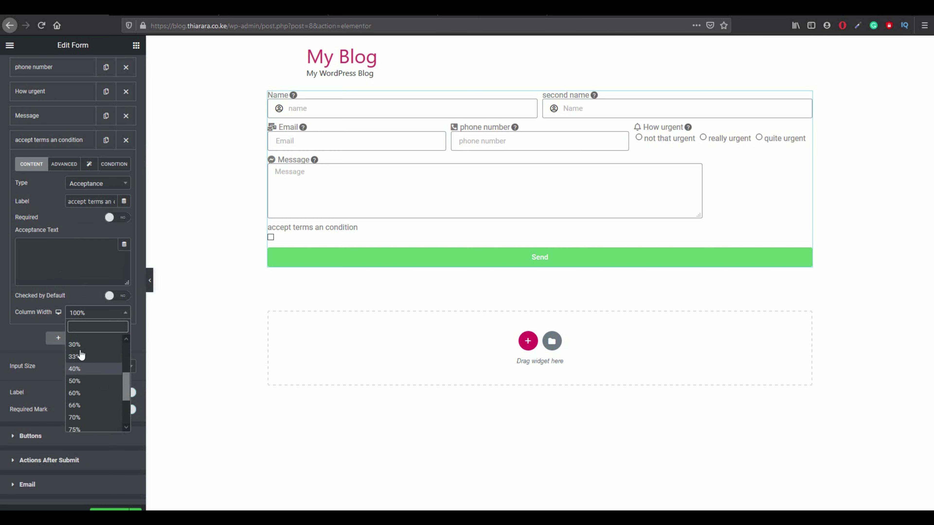
left_click(75, 343)
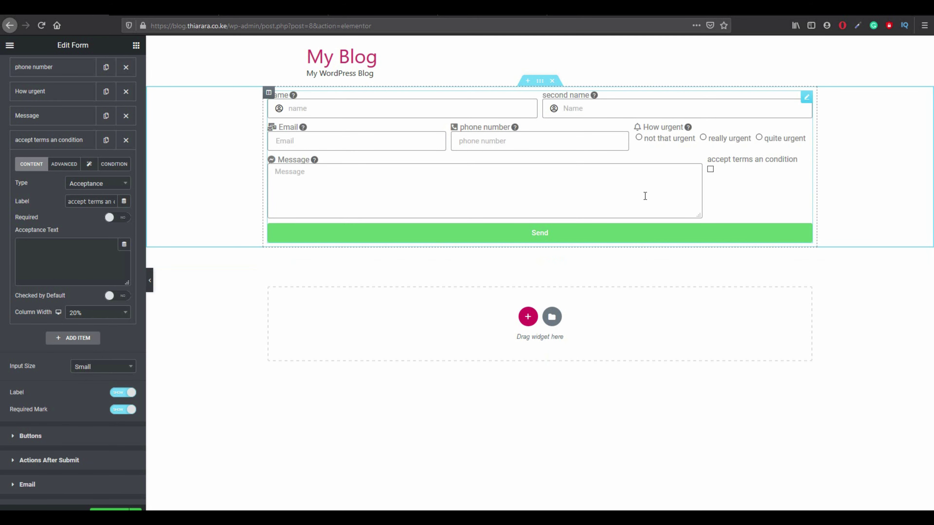
left_click(112, 298)
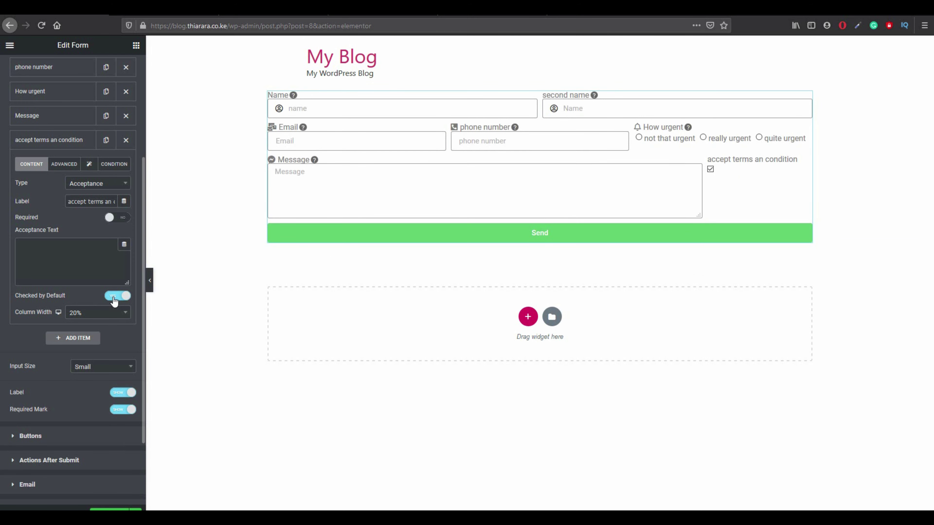
left_click(114, 299)
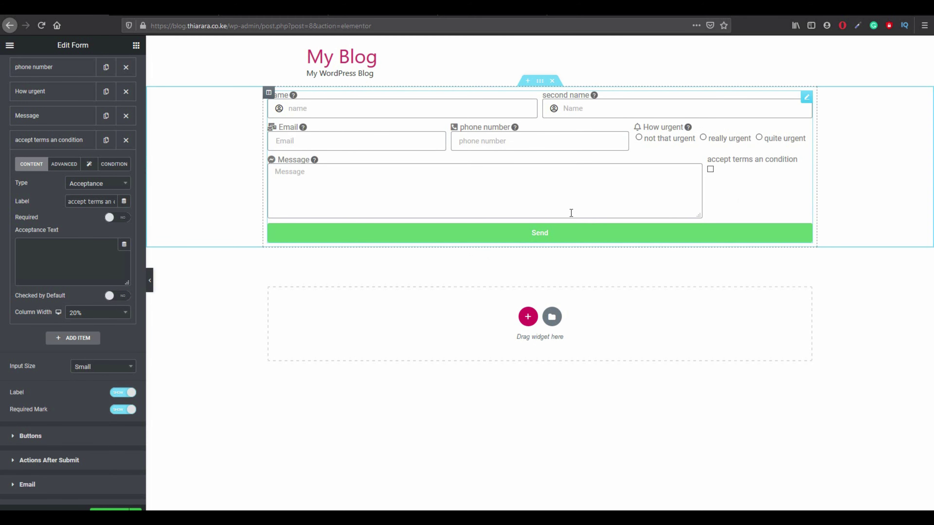
left_click(116, 219)
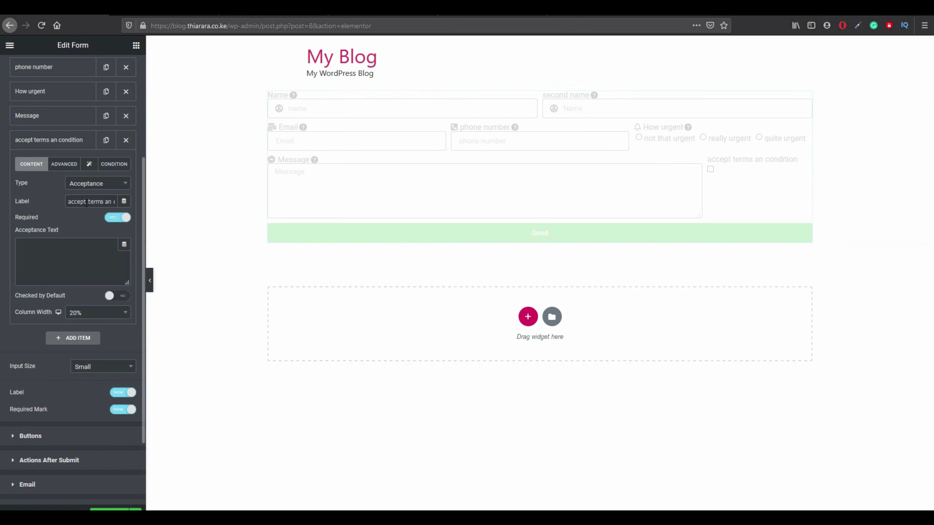
Add the Eye icon from the Icon Library beside the accept terms label.
left_click(65, 166)
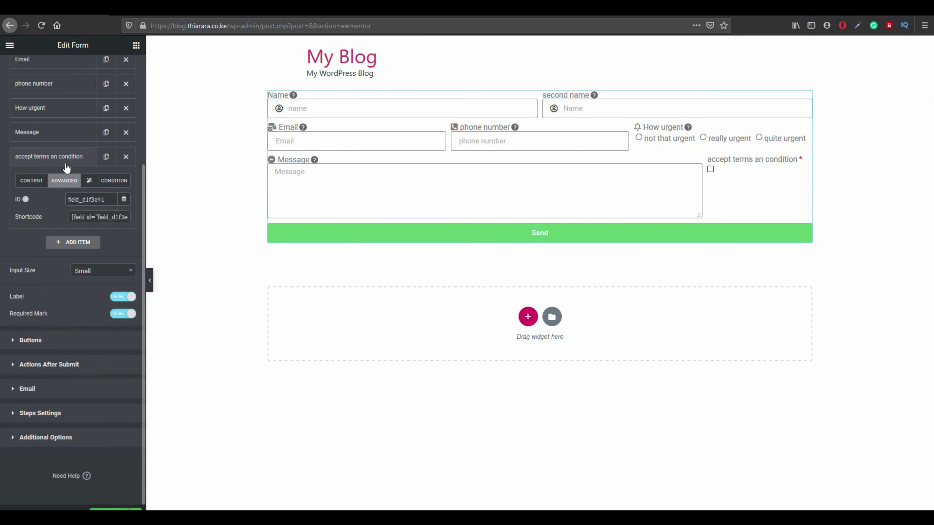
left_click(89, 181)
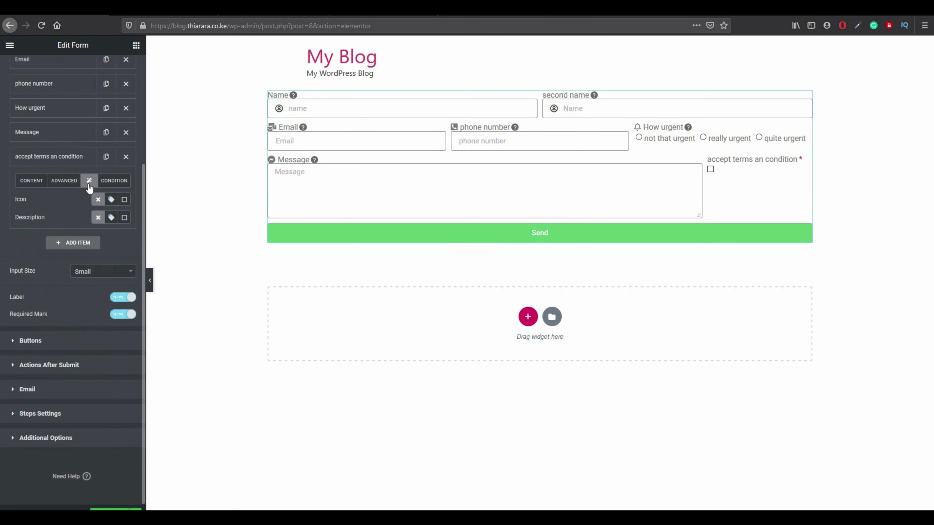
left_click(110, 200)
left_click(58, 240)
scroll(463, 258, "down", 4)
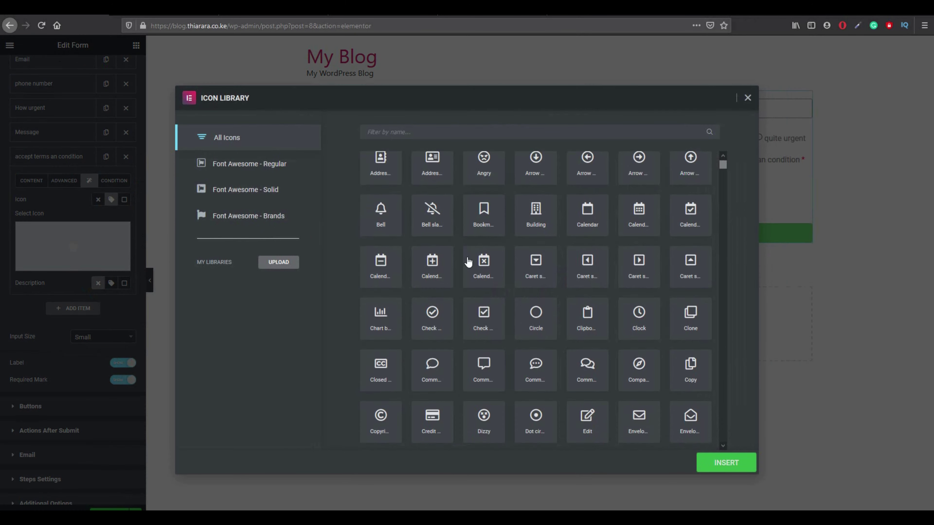
scroll(537, 311, "down", 2)
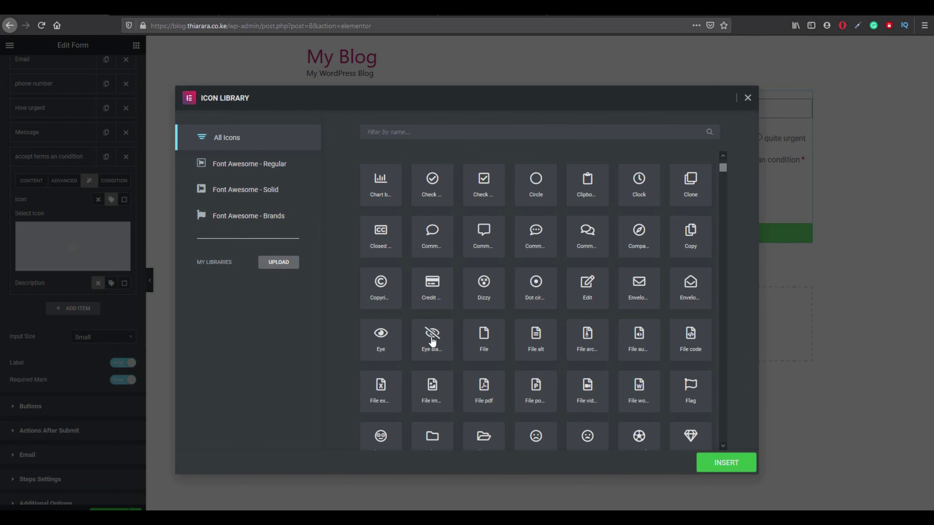
left_click(383, 340)
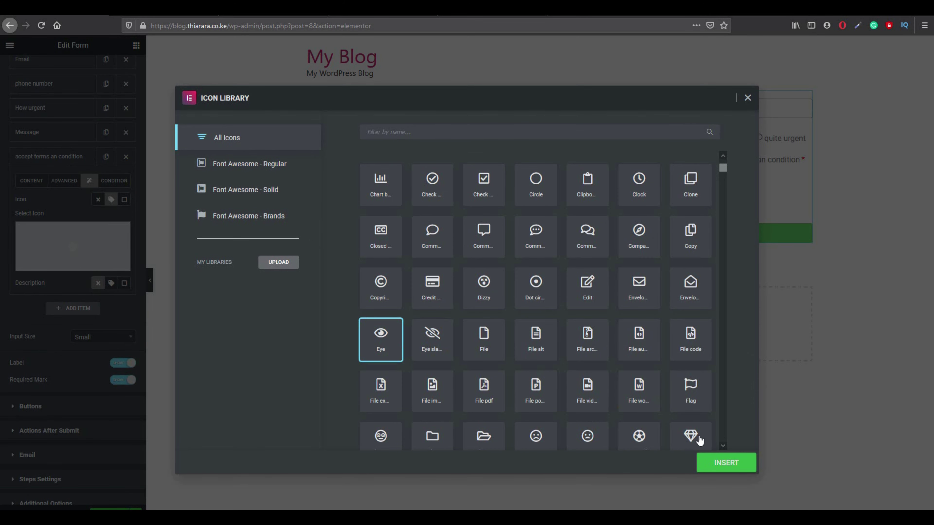
left_click(705, 459)
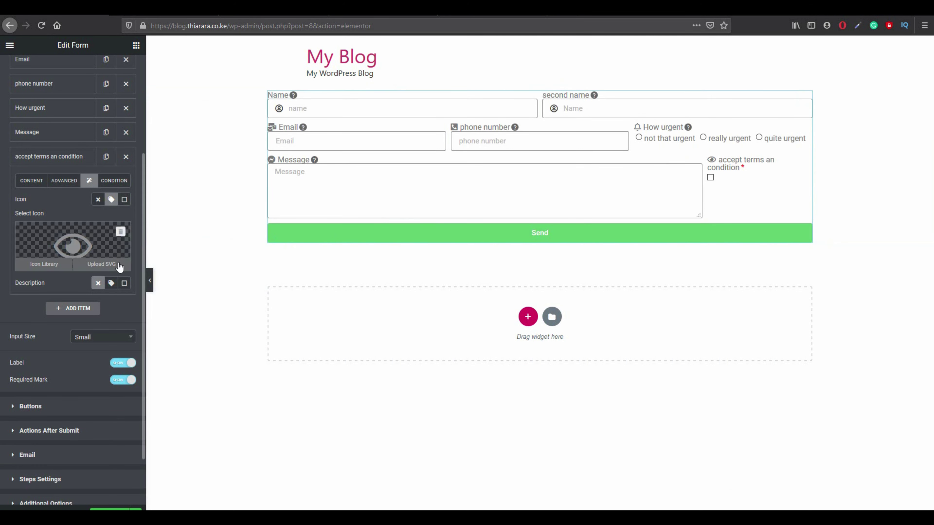
Give the accept terms field a tooltip description reading 'please tick in the box'.
left_click(111, 282)
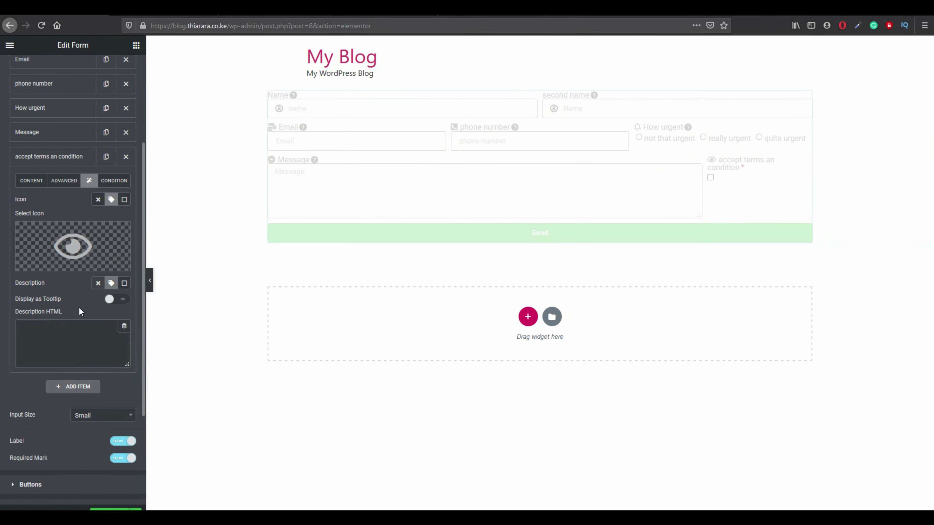
left_click(38, 338)
type("pla")
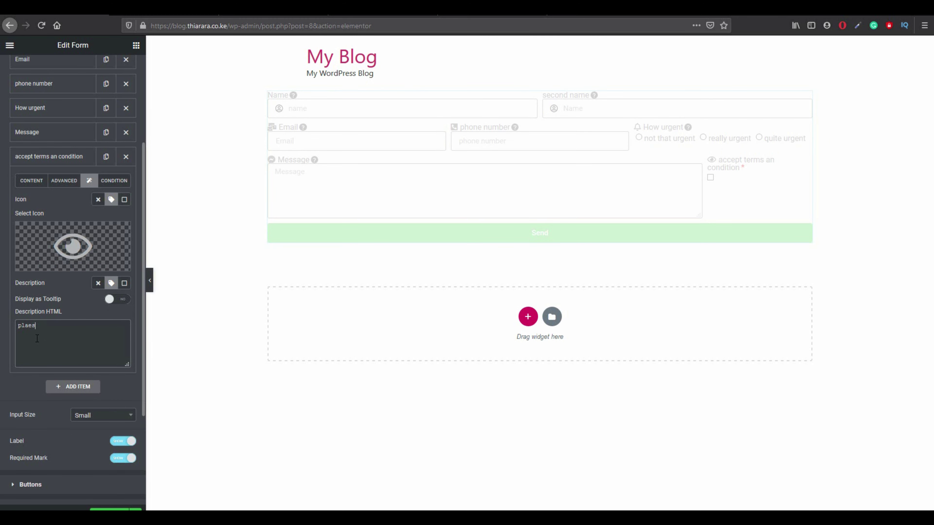
type("ese tick")
type(" th")
type("i")
key("BackSpace")
key("BackSpace")
type("the box")
right_click(28, 325)
left_click(77, 335)
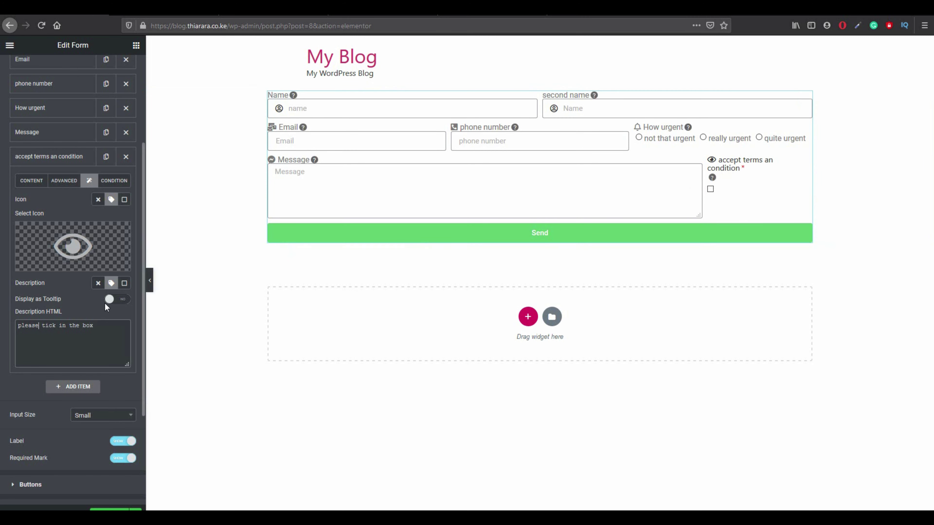
left_click(112, 300)
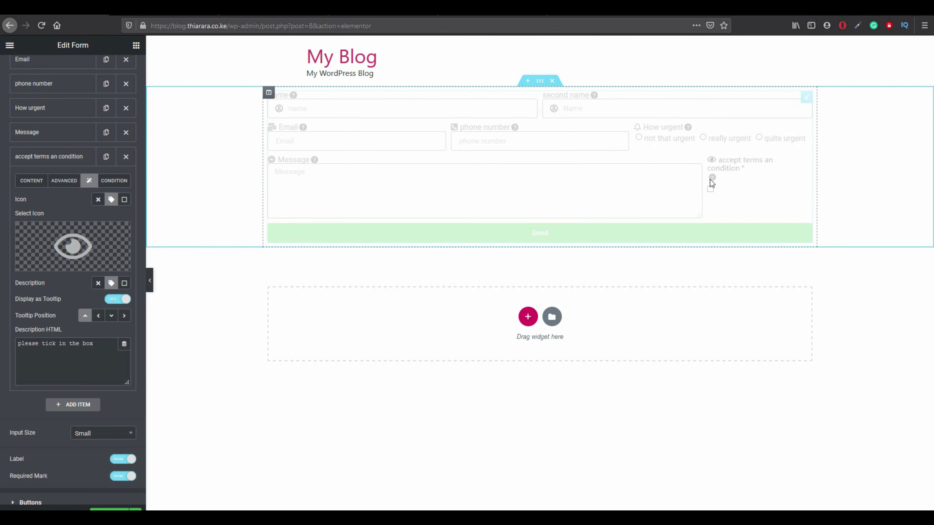
mouse_move(713, 170)
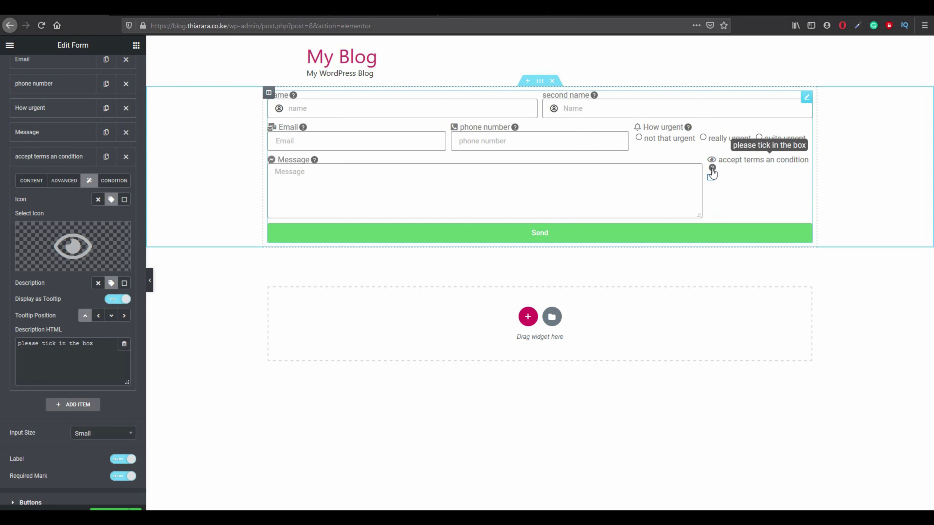
left_click(709, 178)
scroll(81, 429, "down", 2)
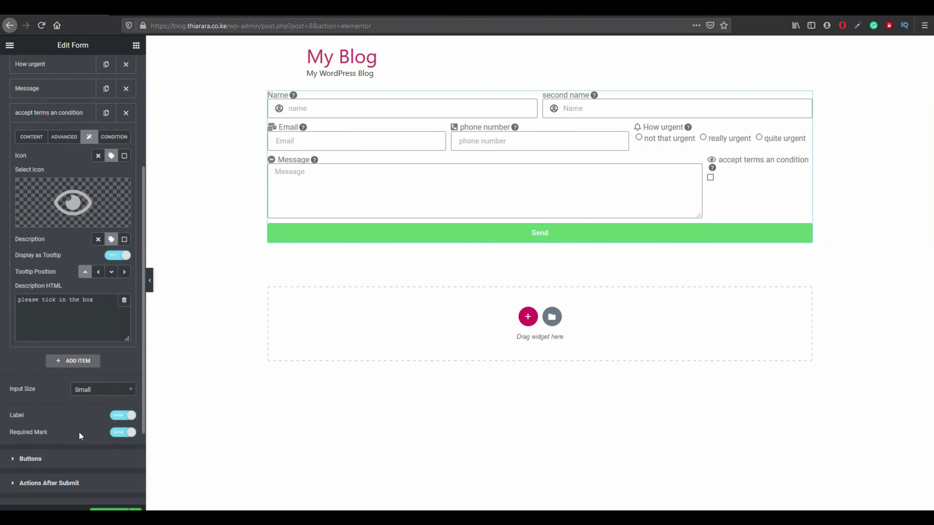
left_click(55, 459)
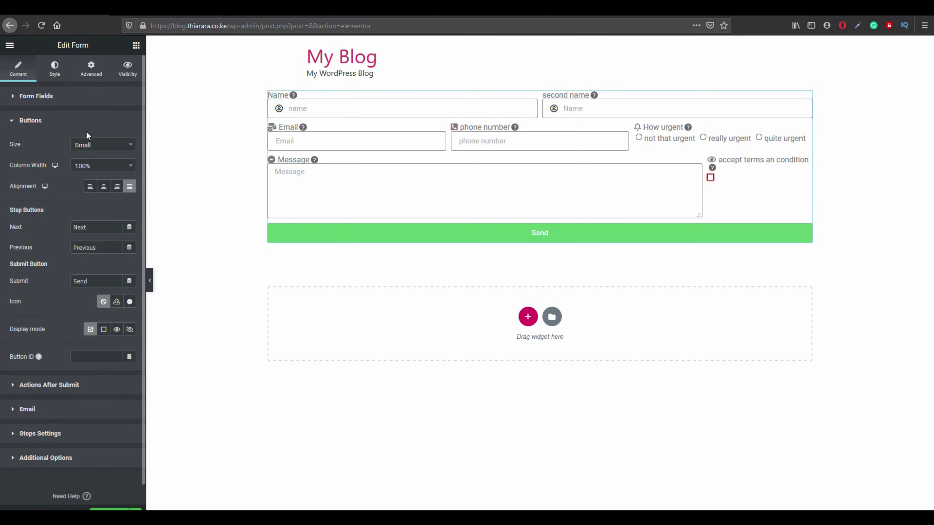
Keep the Send button size Small and center-align it.
left_click(90, 145)
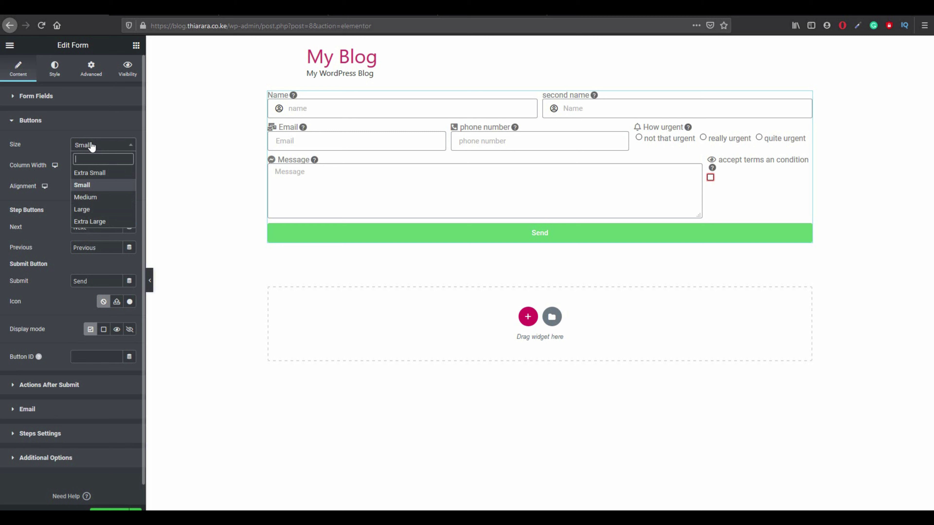
left_click(89, 186)
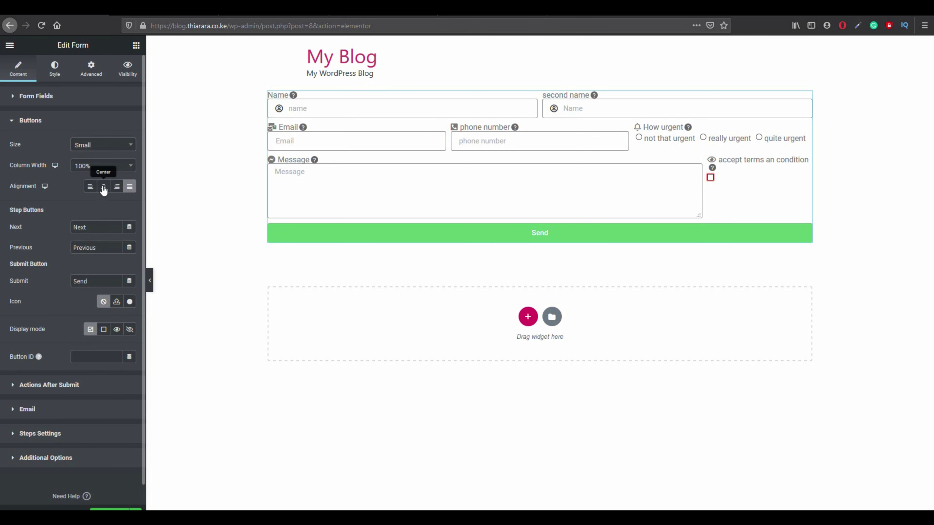
left_click(103, 186)
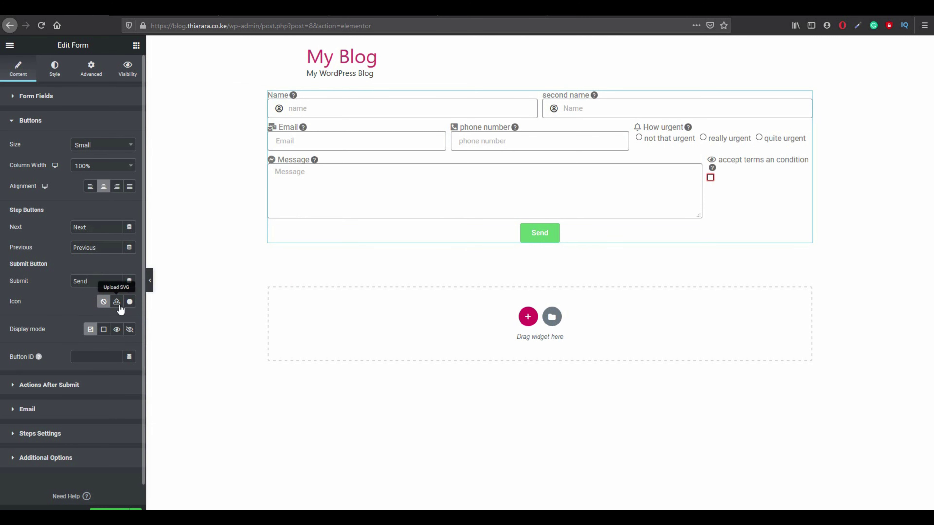
Add a right-pointing arrow icon to the Send button, positioned after the text.
left_click(128, 303)
scroll(440, 237, "down", 5)
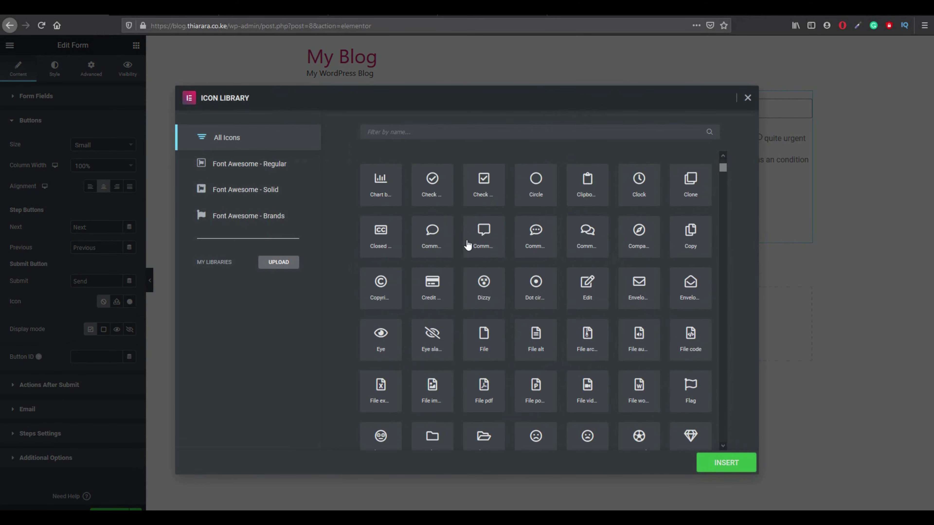
scroll(435, 223, "up", 5)
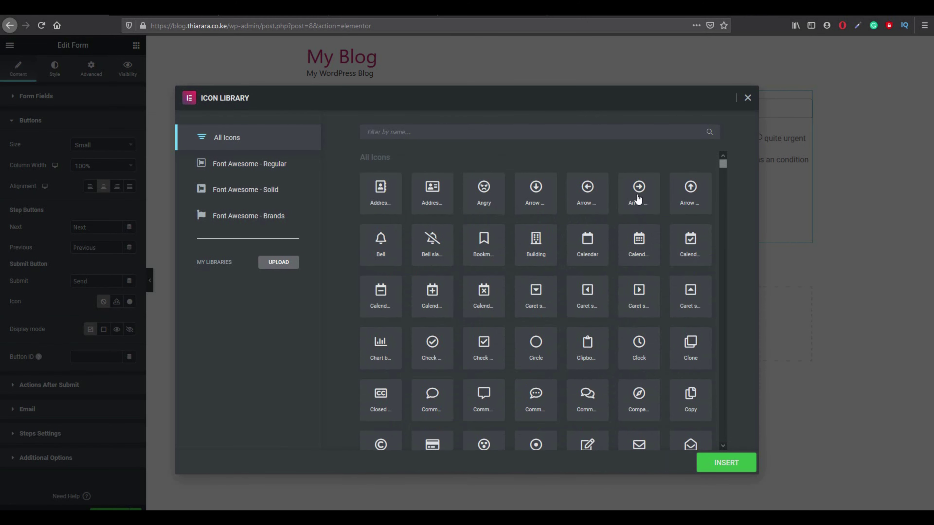
left_click(639, 199)
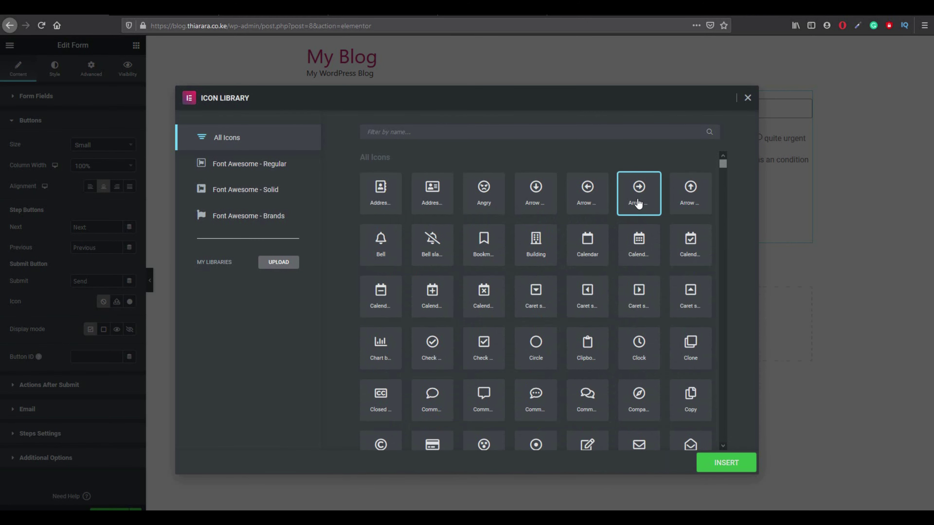
left_click(725, 463)
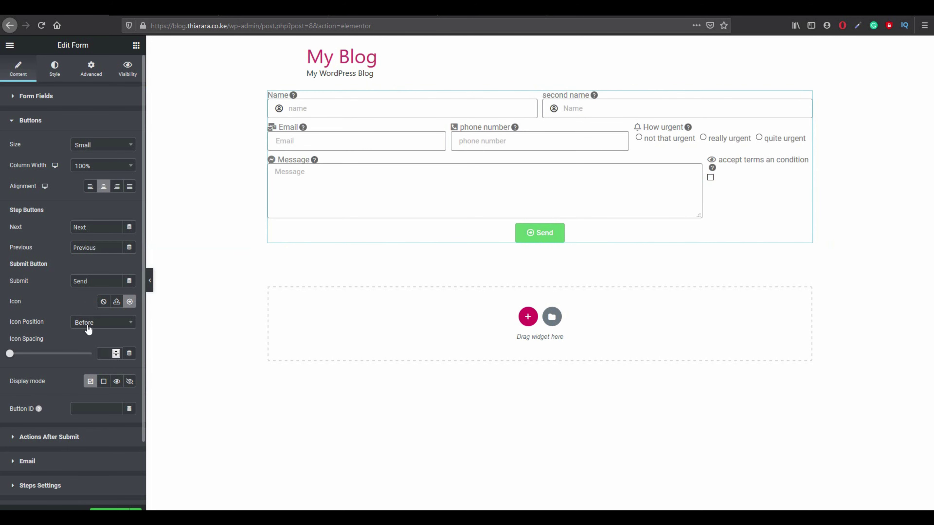
left_click(100, 327)
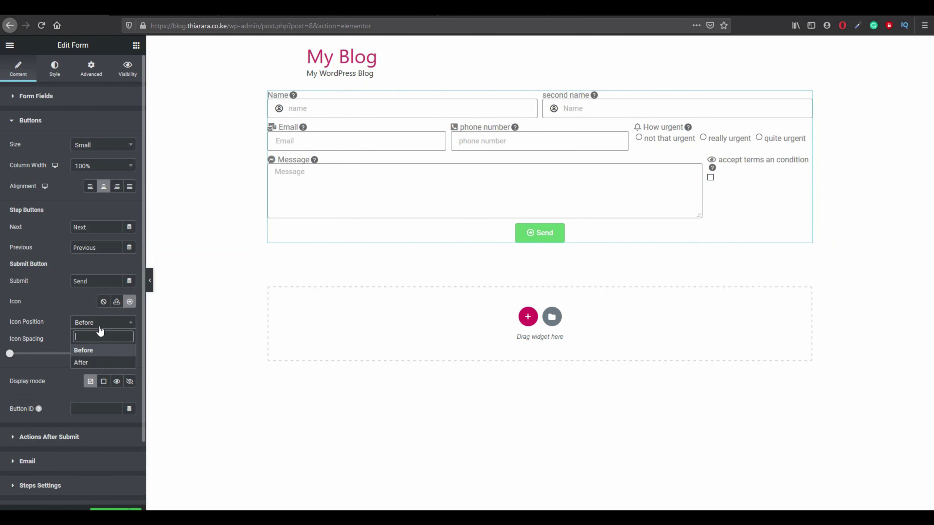
left_click(94, 364)
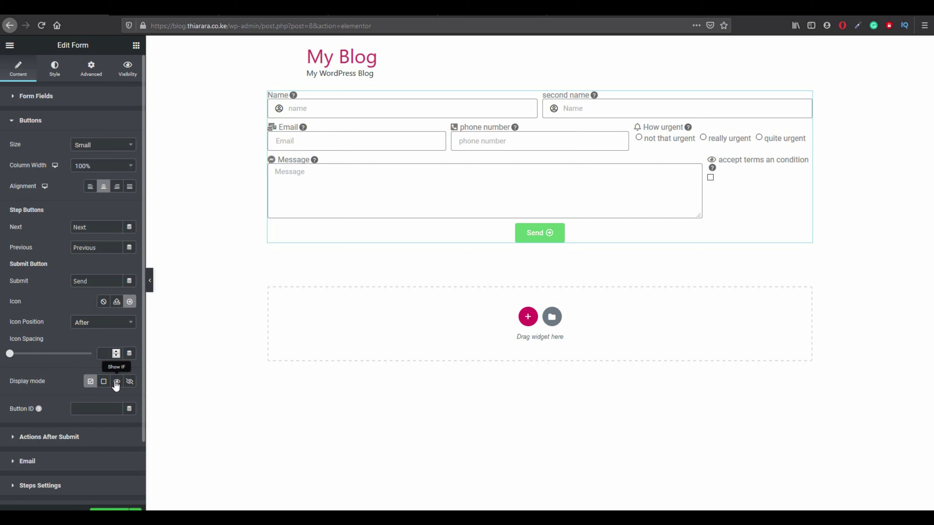
Give the submit button a single Show condition with Disable only set to Yes.
scroll(116, 384, "down", 1)
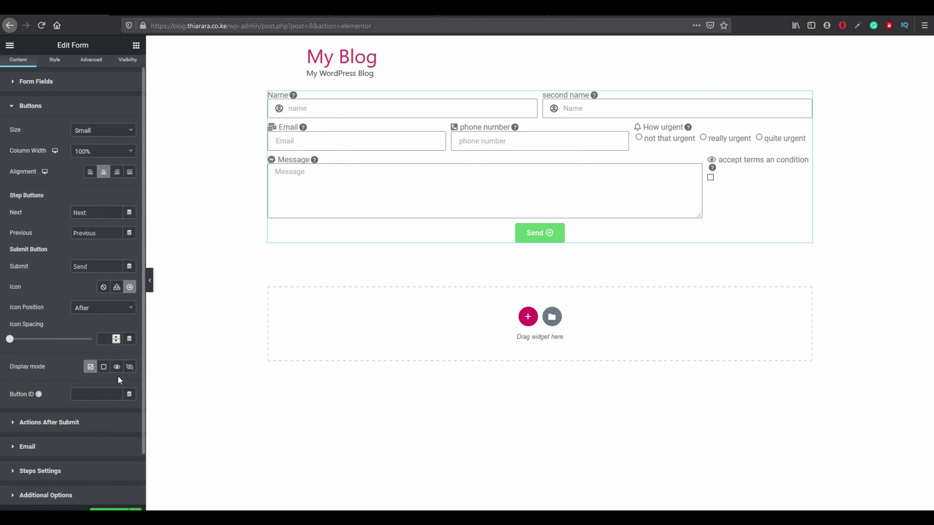
left_click(117, 367)
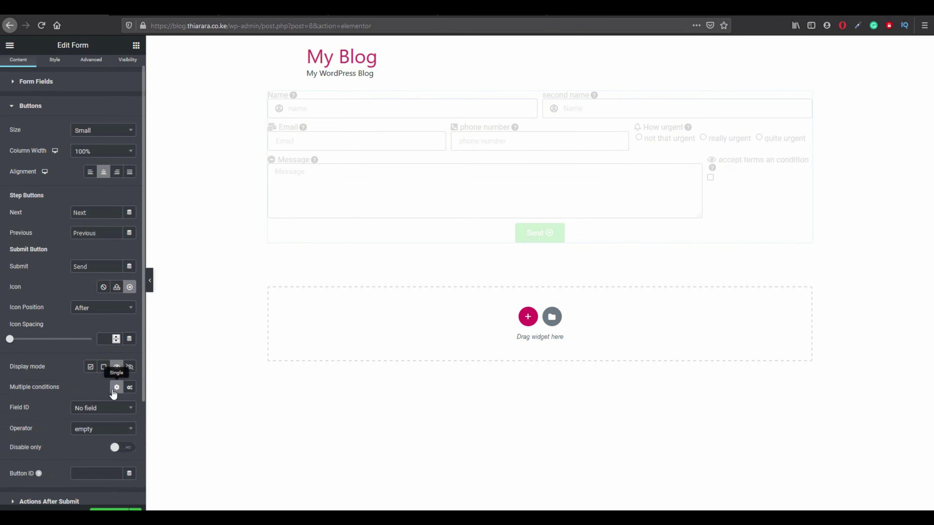
left_click(128, 388)
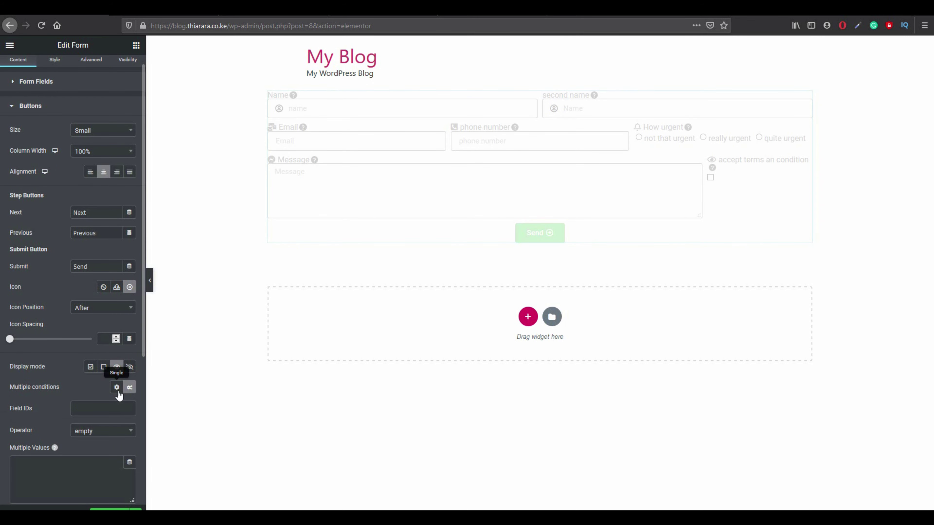
left_click(117, 392)
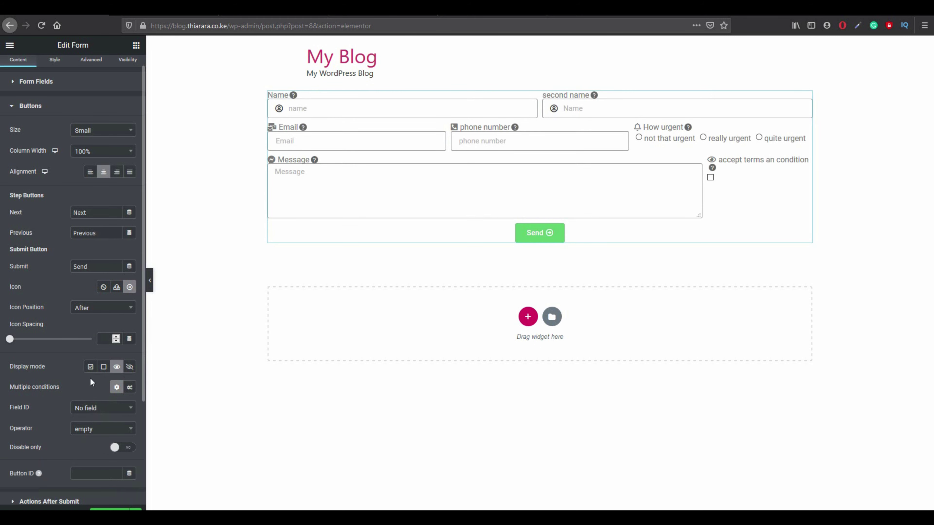
scroll(84, 414, "down", 1)
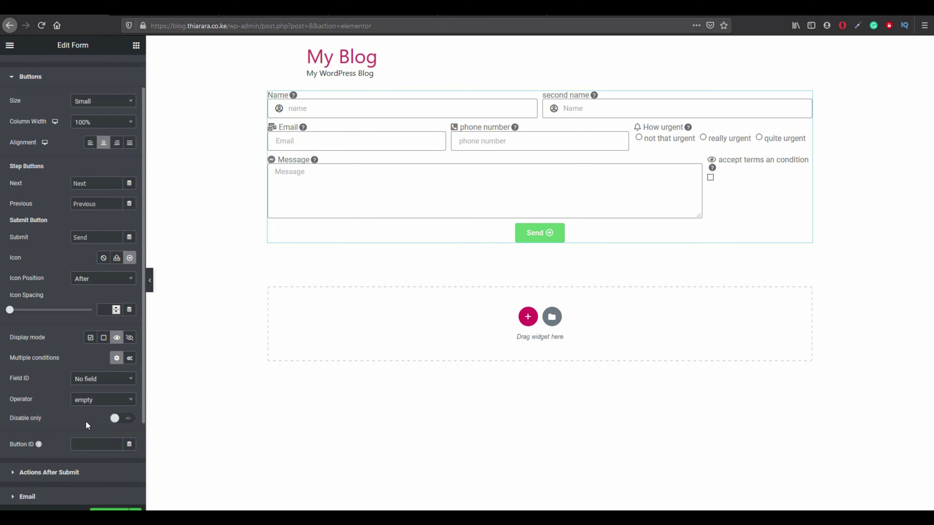
left_click(116, 418)
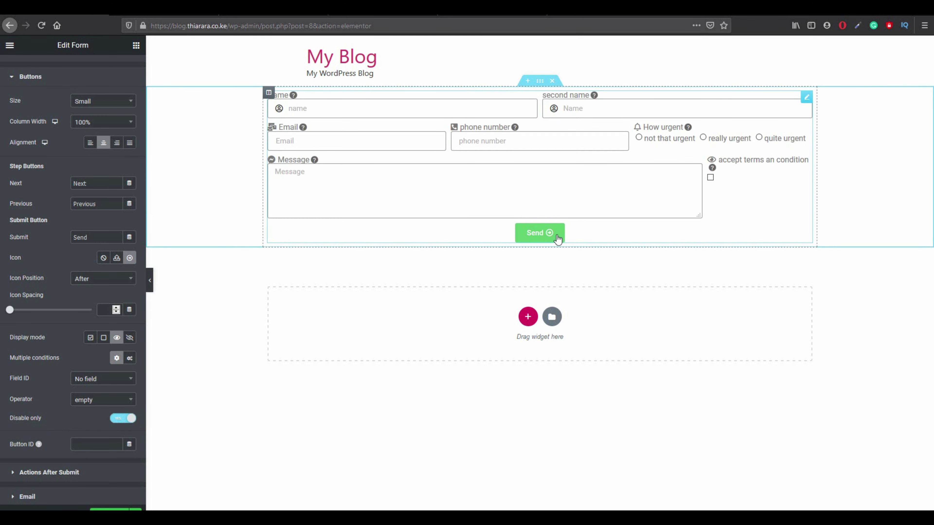
Submit the empty form in the preview to check required-field validation.
left_click(537, 236)
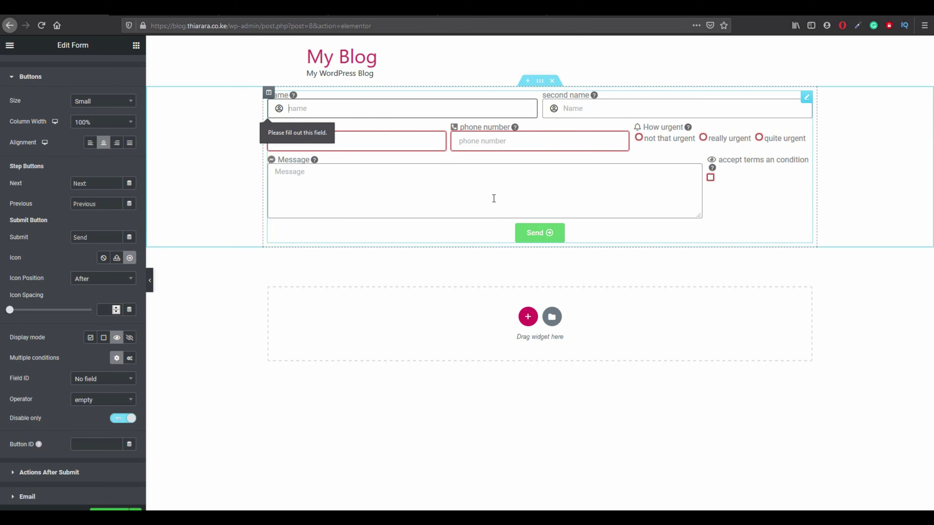
left_click(608, 111)
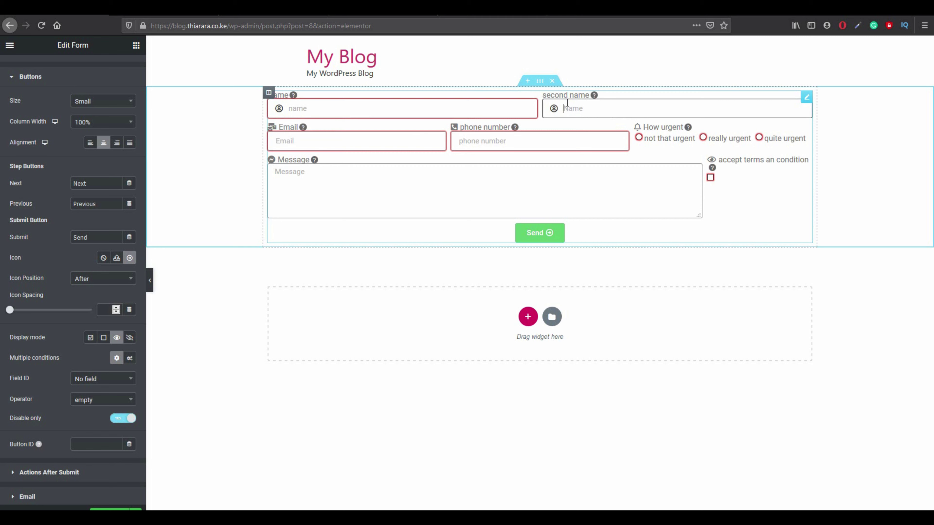
scroll(67, 191, "up", 2)
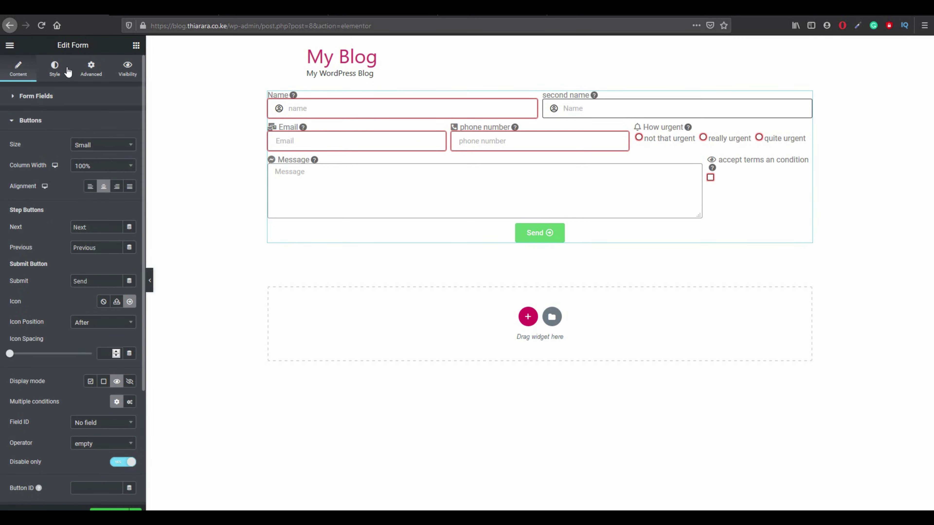
left_click_drag(51, 97, 52, 105)
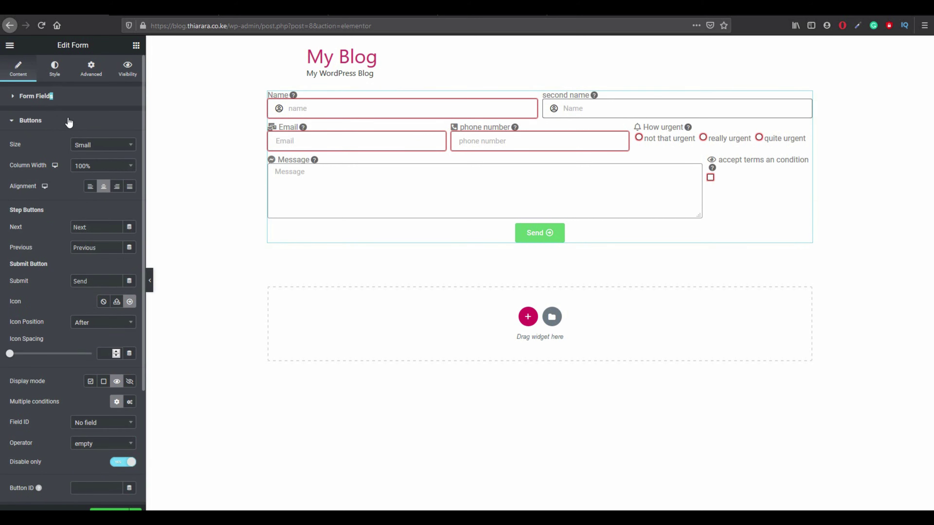
left_click(41, 97)
left_click(39, 96)
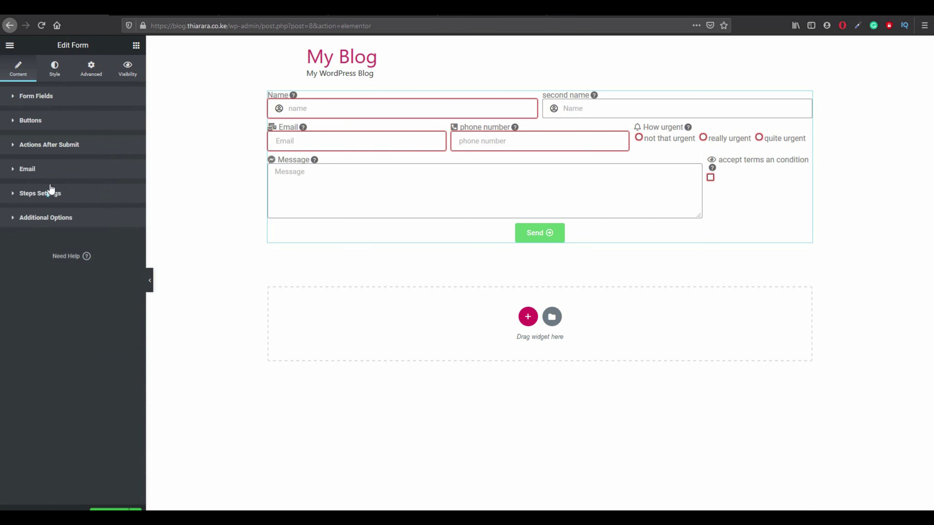
left_click(48, 193)
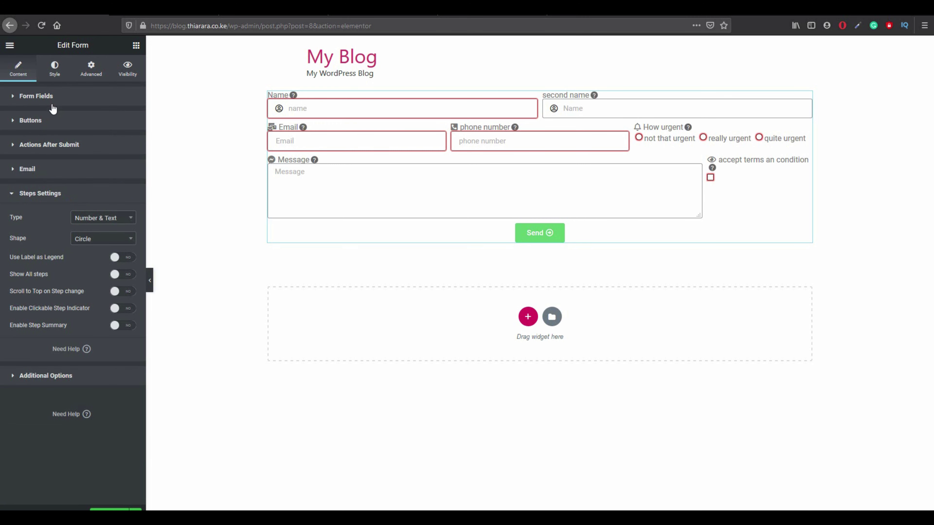
left_click(40, 98)
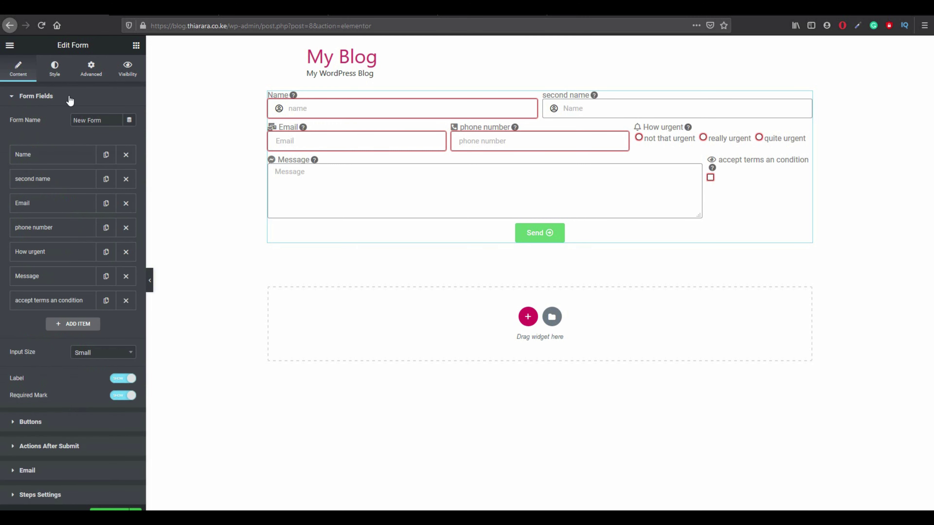
left_click(50, 107)
left_click(41, 97)
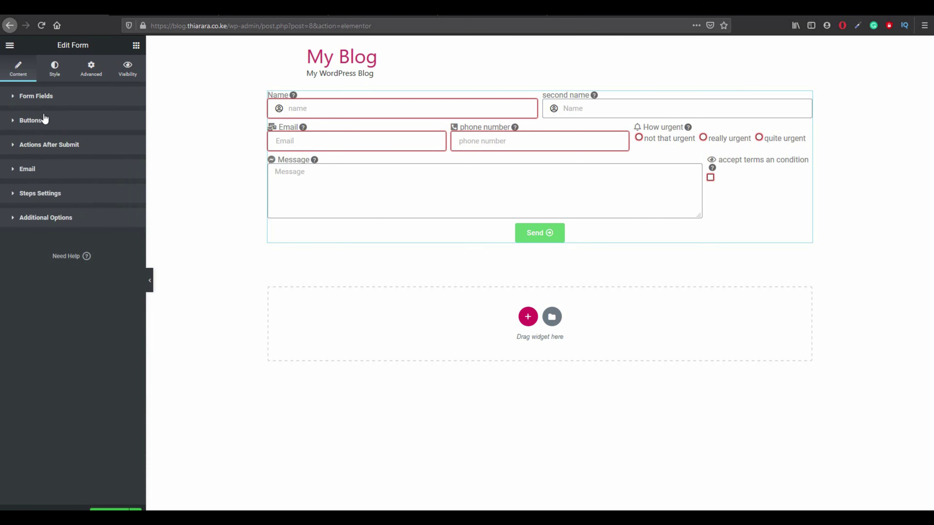
left_click(34, 102)
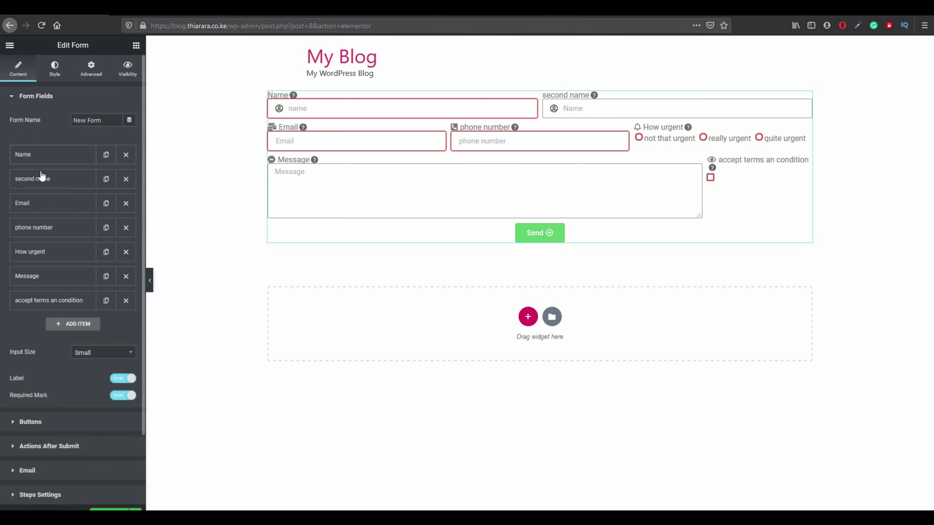
left_click(41, 184)
left_click(113, 206)
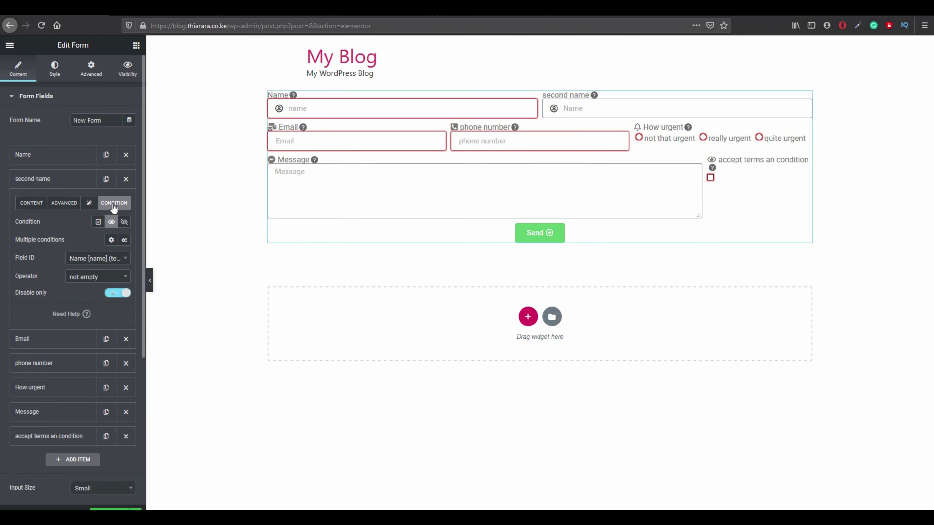
left_click(107, 259)
left_click(107, 260)
left_click(106, 259)
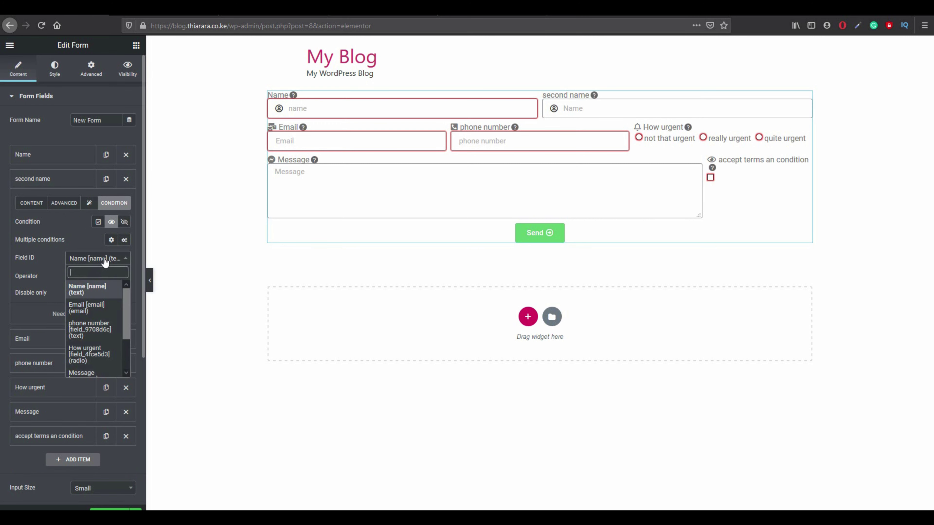
left_click(105, 261)
left_click(100, 280)
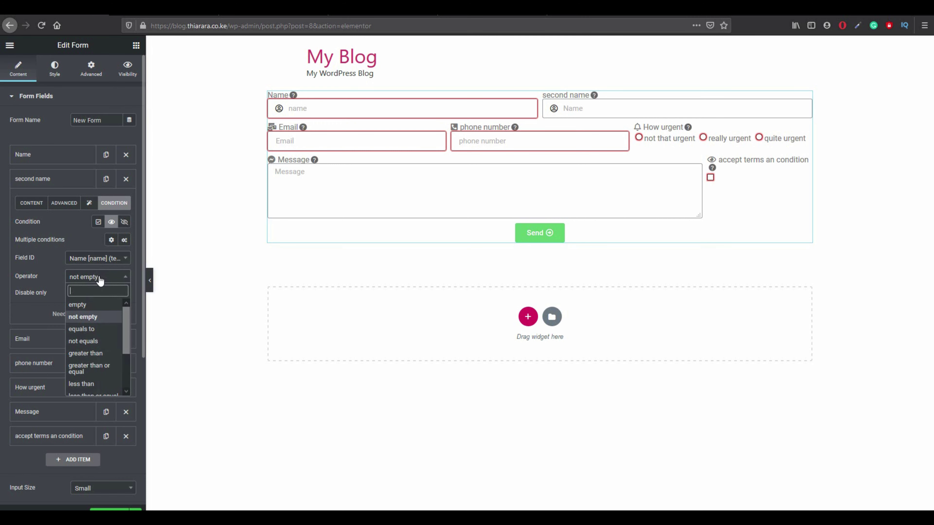
scroll(102, 350, "down", 3)
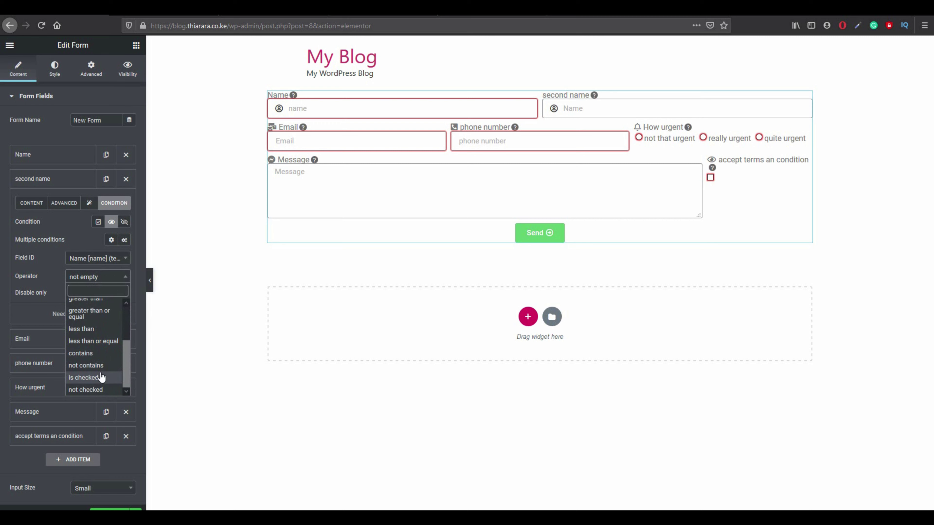
scroll(97, 341, "up", 3)
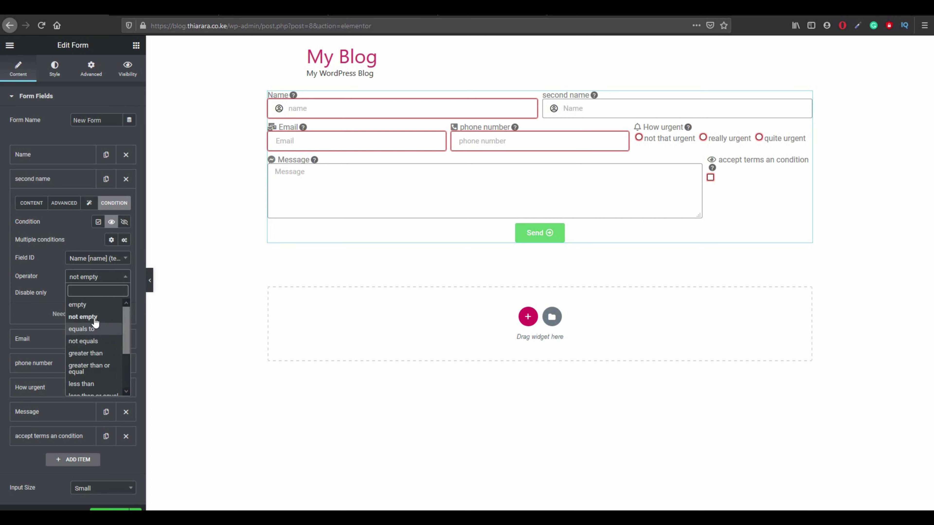
left_click(93, 317)
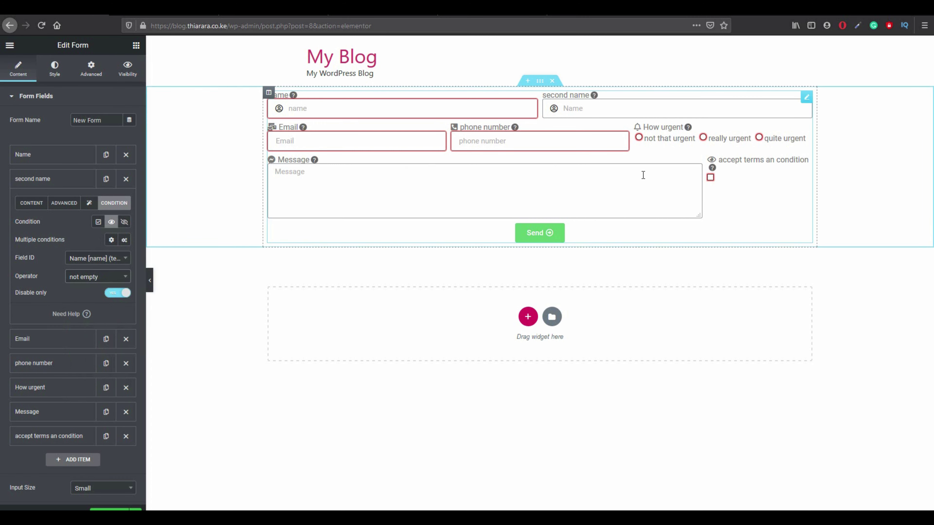
left_click(521, 231)
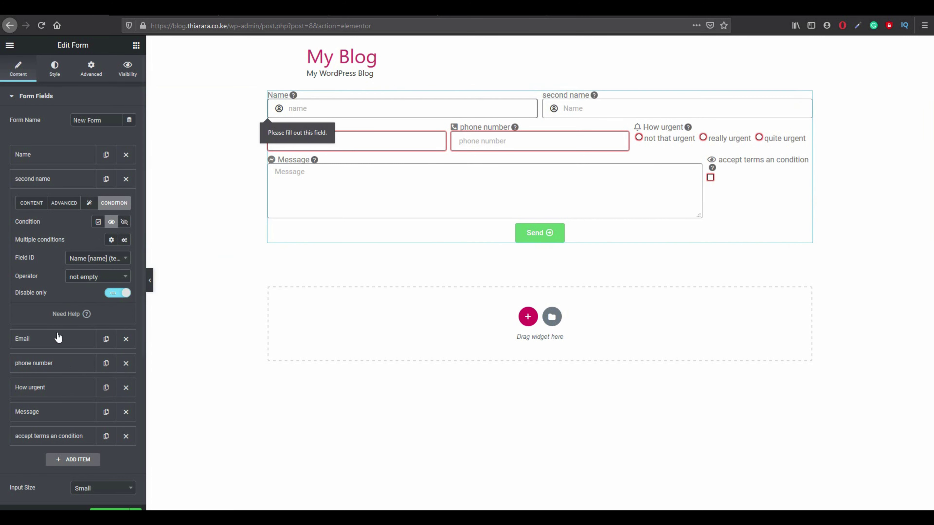
scroll(81, 346, "down", 3)
scroll(68, 373, "down", 3)
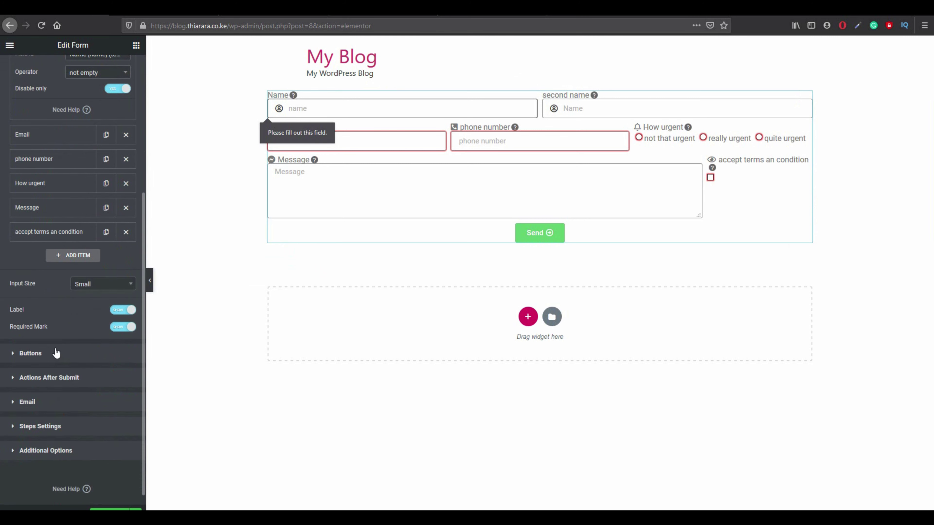
left_click(50, 355)
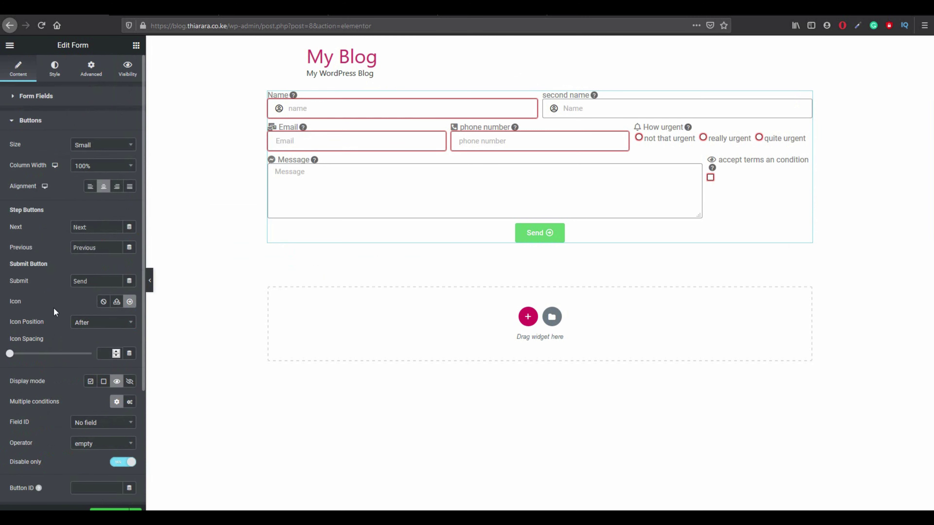
Add Email 2 and Redirect as after-submit actions.
left_click(29, 121)
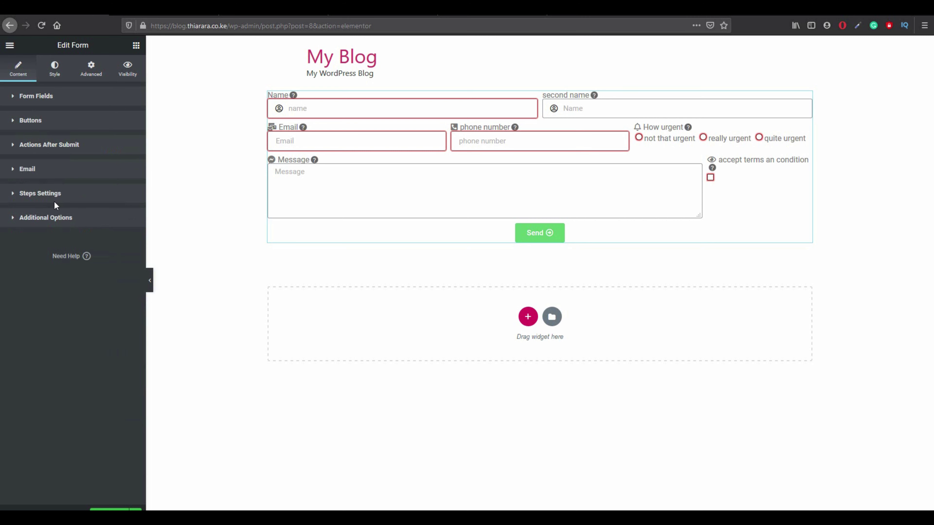
left_click(82, 146)
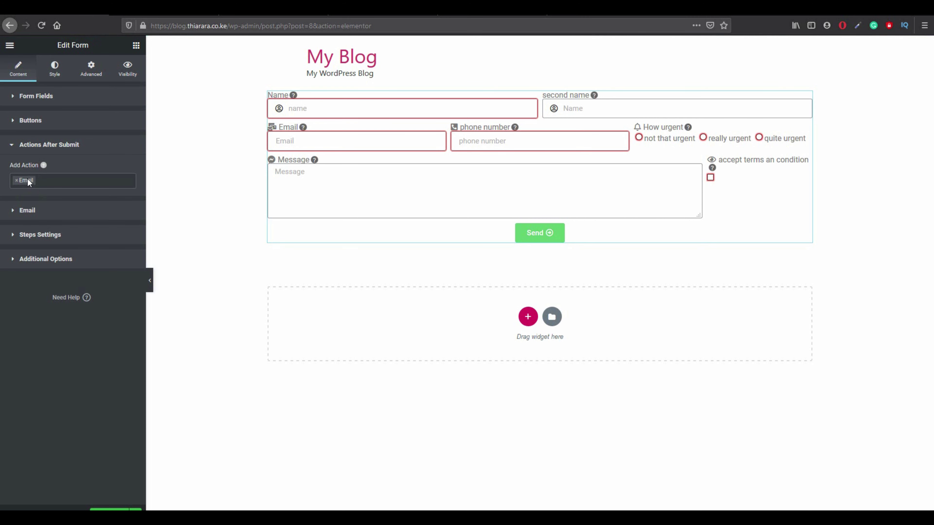
left_click(53, 180)
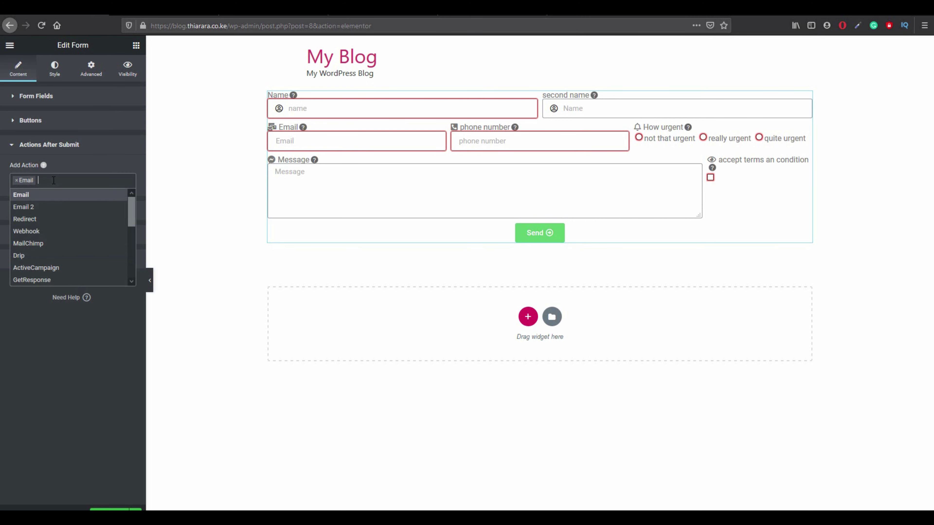
left_click(47, 207)
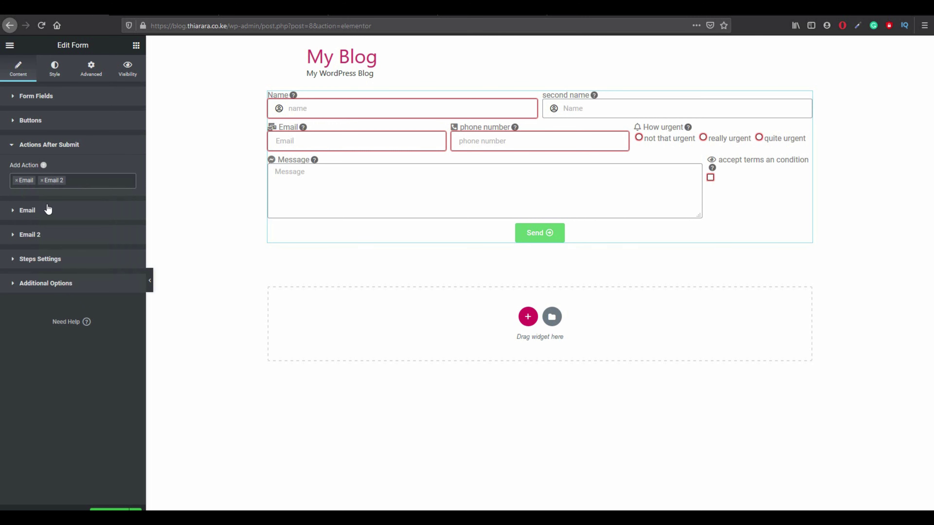
left_click(81, 181)
left_click(34, 221)
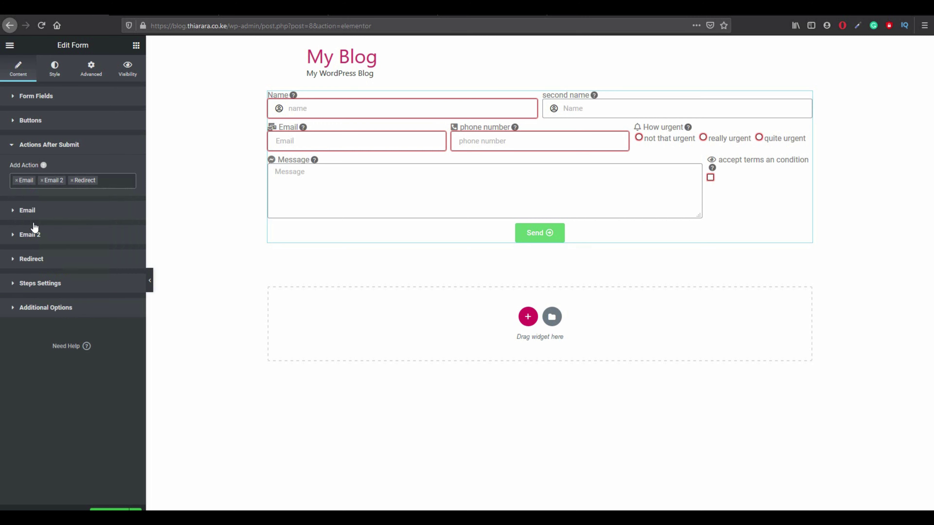
left_click(37, 259)
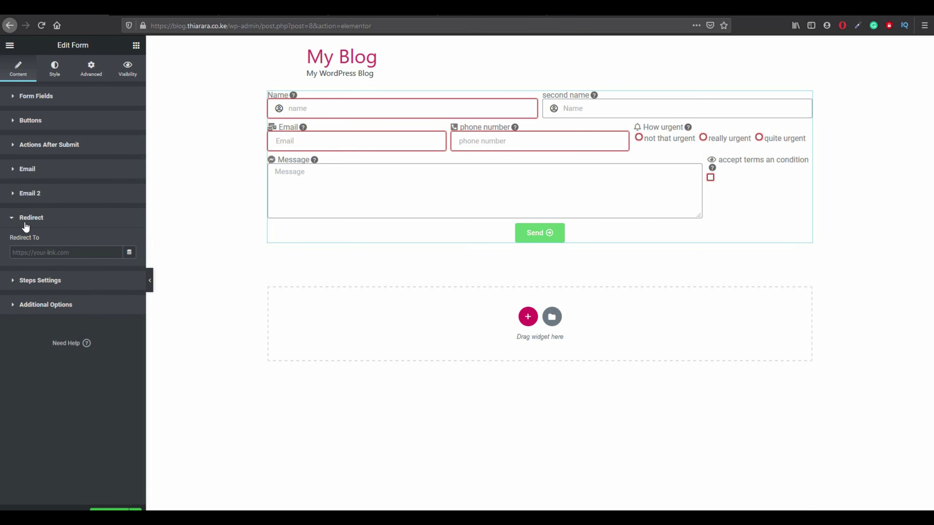
Swap the Redirect action for Popup and expand the Email action settings.
left_click(69, 150)
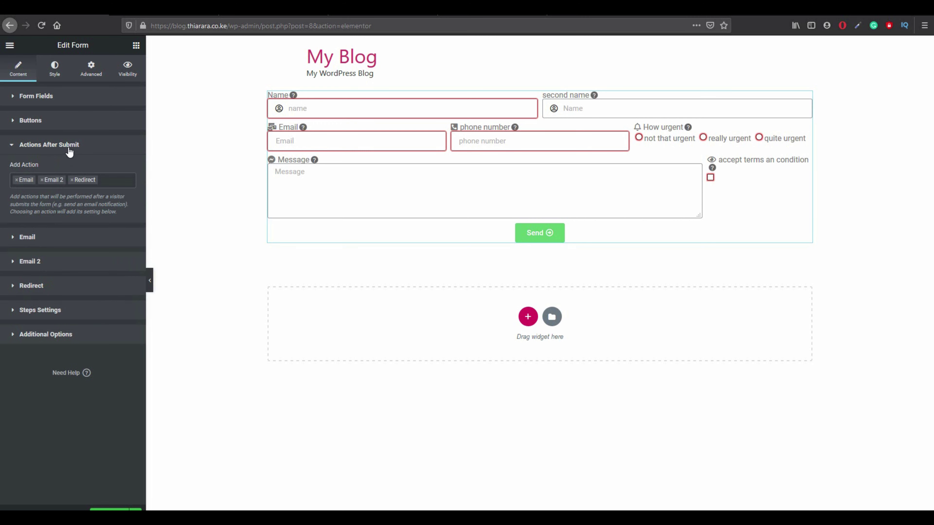
left_click(73, 181)
scroll(56, 252, "down", 2)
scroll(56, 252, "down", 3)
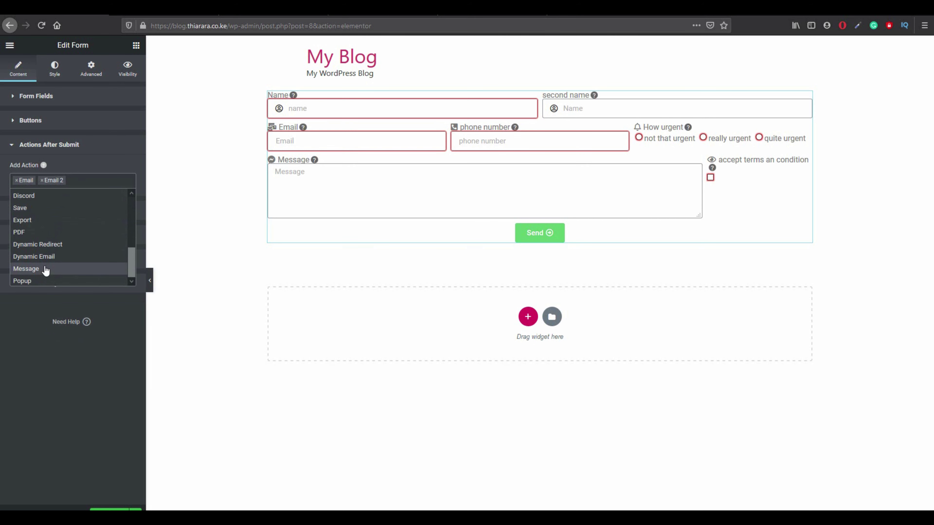
left_click(41, 281)
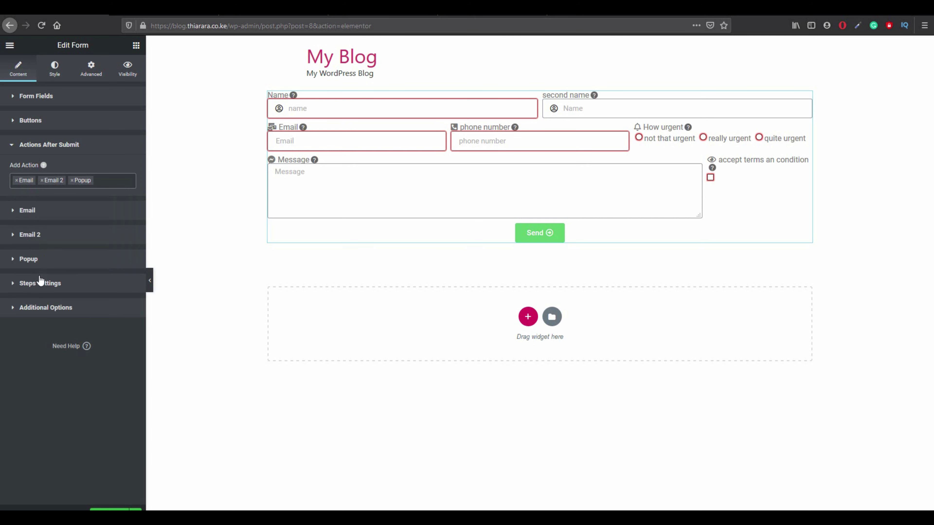
left_click(73, 220)
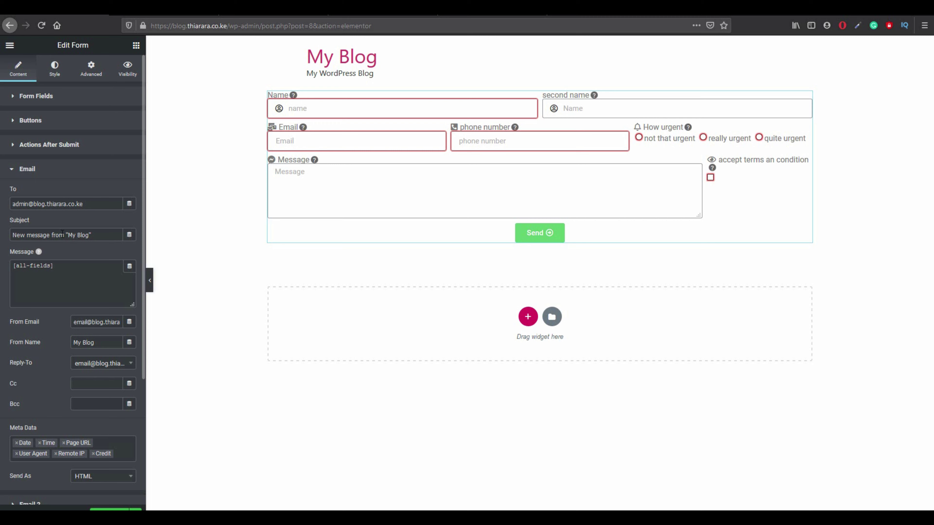
Delete the [all-fields] shortcode from the Email message and type 'From:' instead.
left_click(63, 239)
left_click_drag(88, 239, 68, 239)
left_click(91, 240)
left_click_drag(87, 273, 9, 272)
key("BackSpace")
type("n")
key("BackSpace")
key("BackSpace")
type("FR")
Copy the Name field's shortcode [field id="name"] and paste it after From: in the Email message.
left_click(46, 98)
left_click(32, 156)
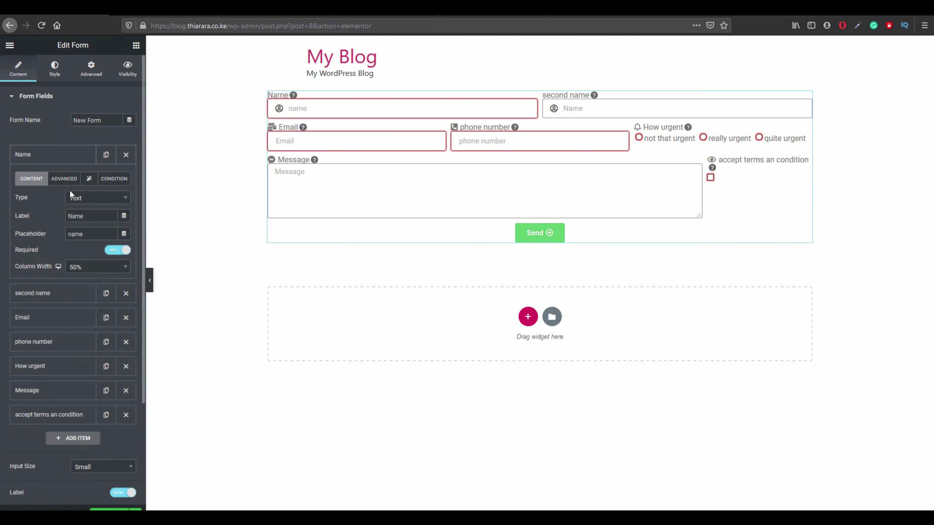
left_click(64, 180)
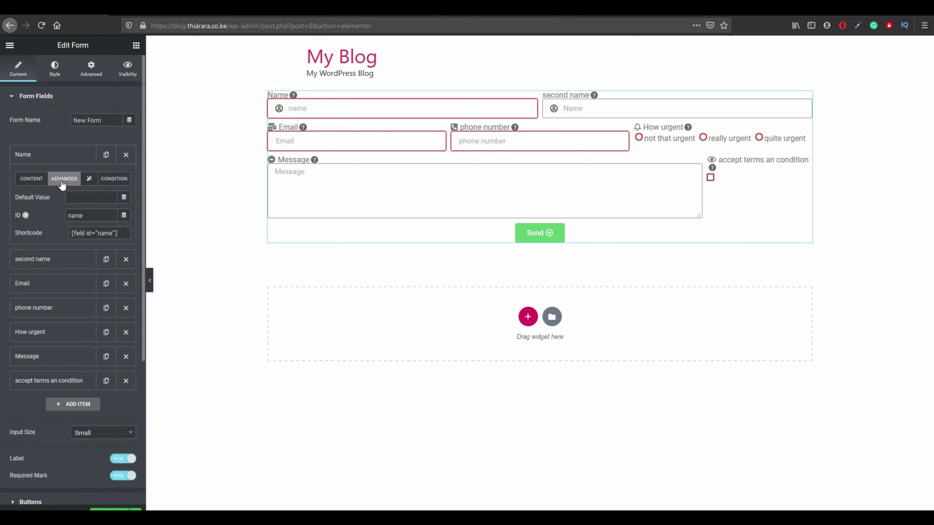
left_click_drag(118, 233, 73, 236)
right_click(73, 236)
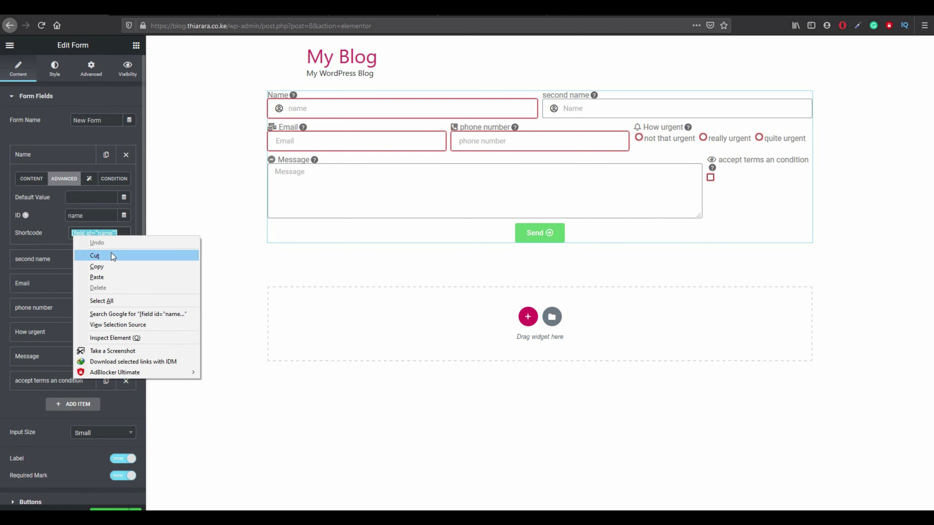
left_click(105, 265)
scroll(79, 388, "down", 5)
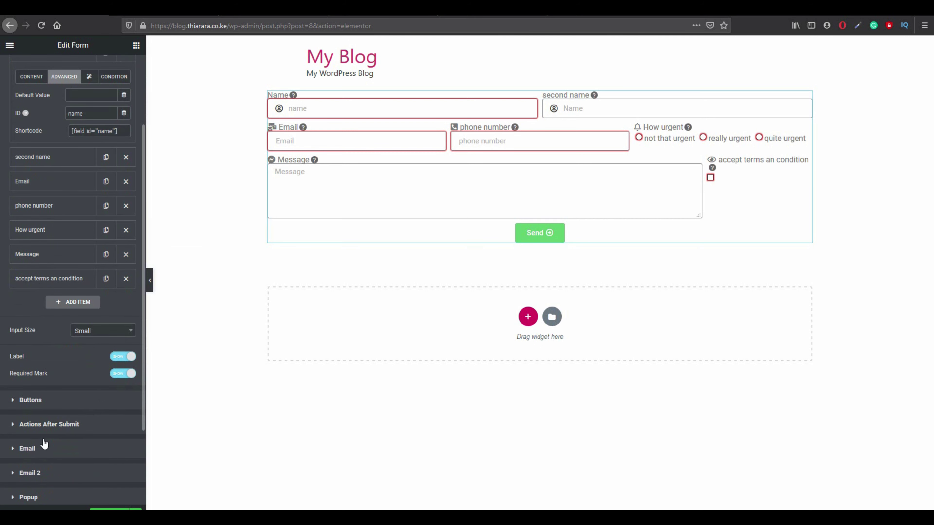
left_click(41, 447)
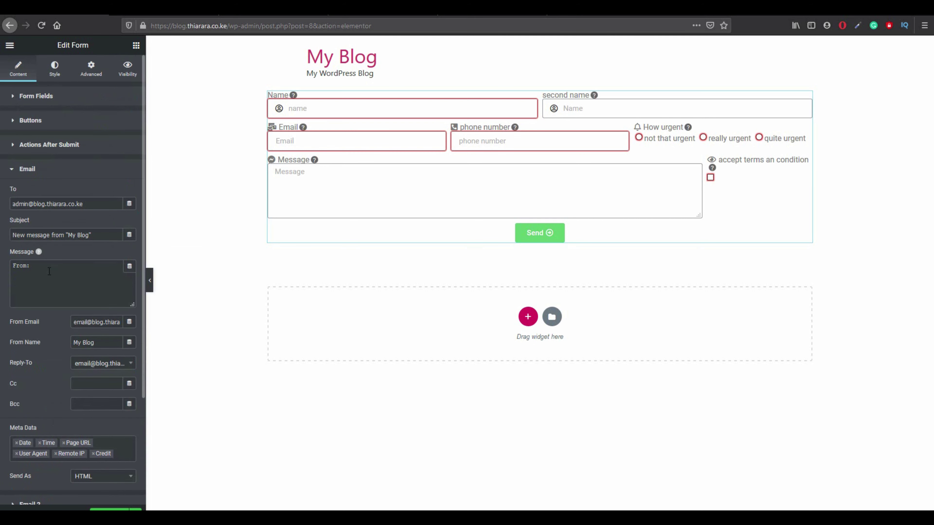
left_click(42, 268)
key("ctrl+v")
Copy the second name field's shortcode [field id="field_52e802a"] and paste it into the Email message.
left_click(92, 102)
left_click(72, 103)
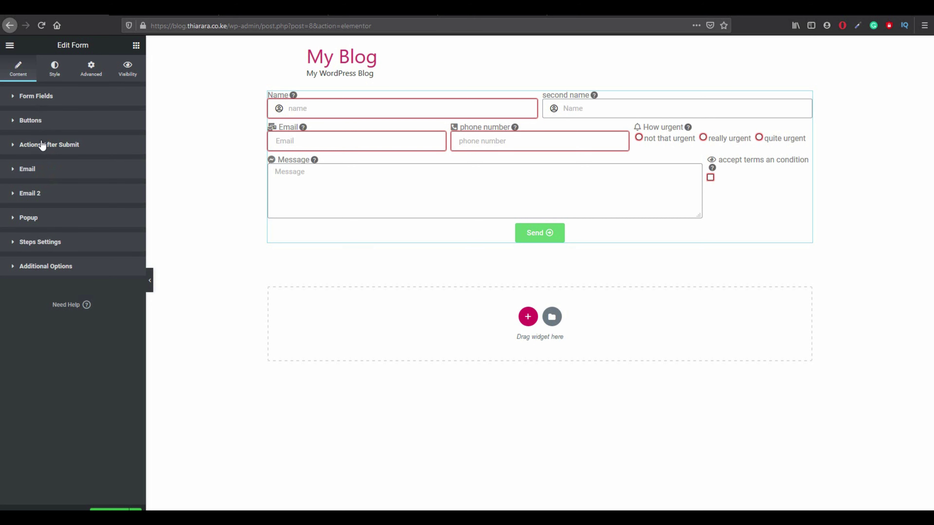
left_click(46, 96)
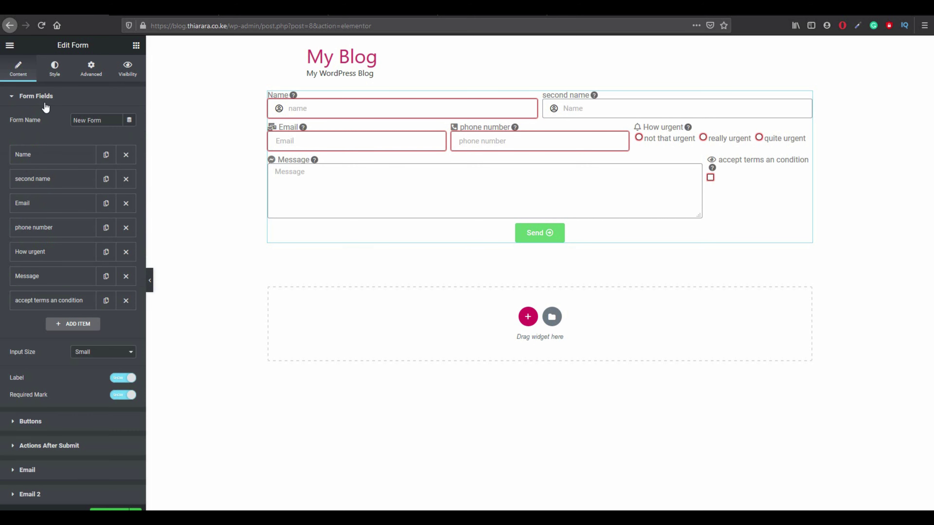
left_click(41, 178)
left_click(64, 202)
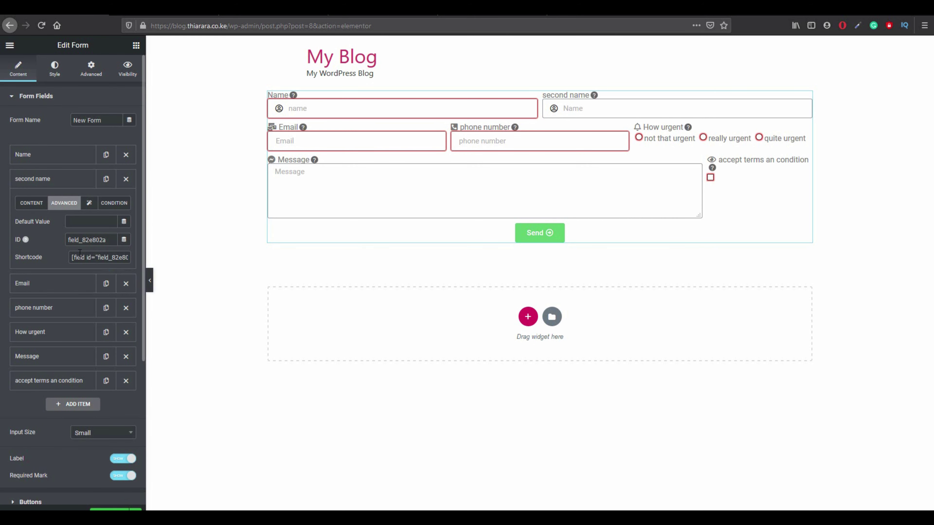
left_click_drag(72, 257, 131, 259)
right_click(102, 257)
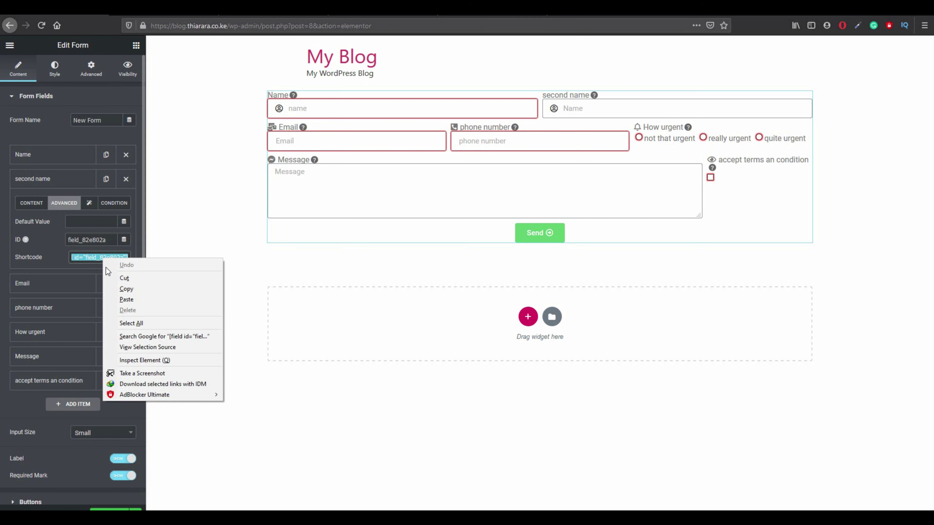
left_click(118, 287)
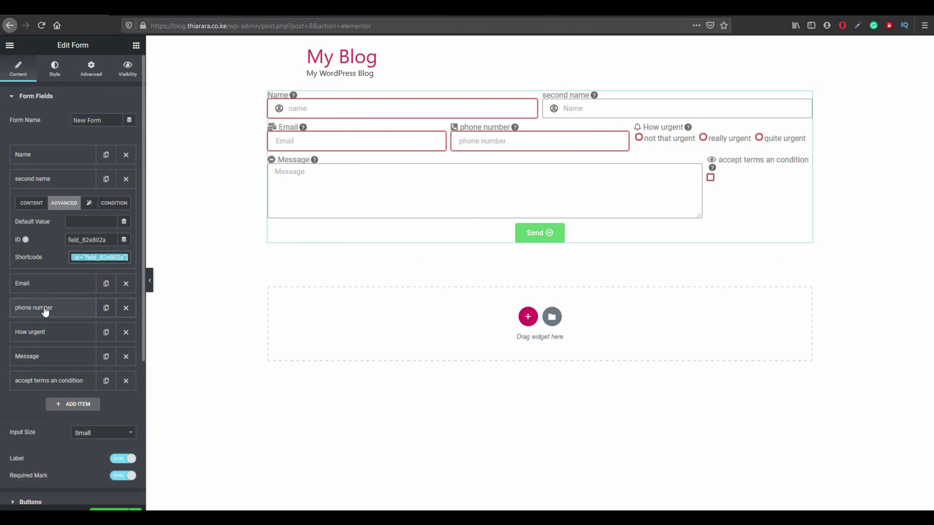
left_click(44, 290)
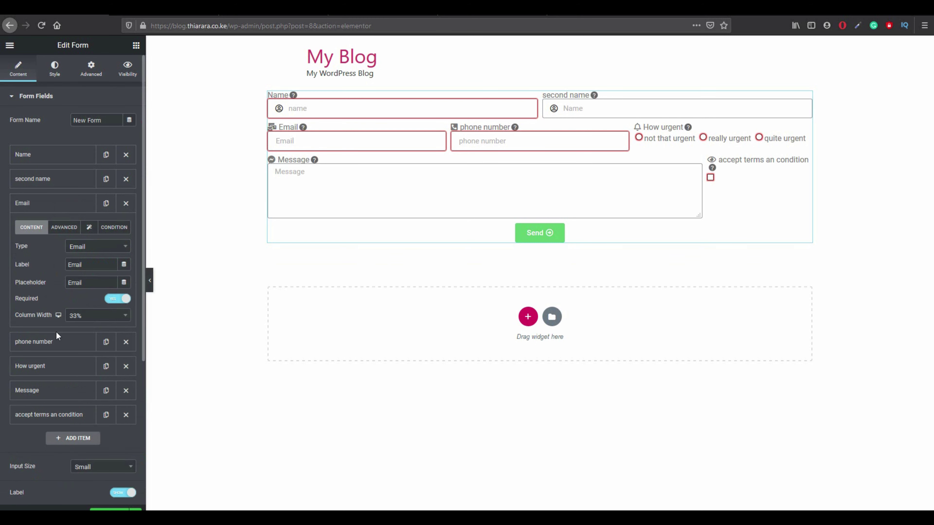
scroll(36, 445, "down", 3)
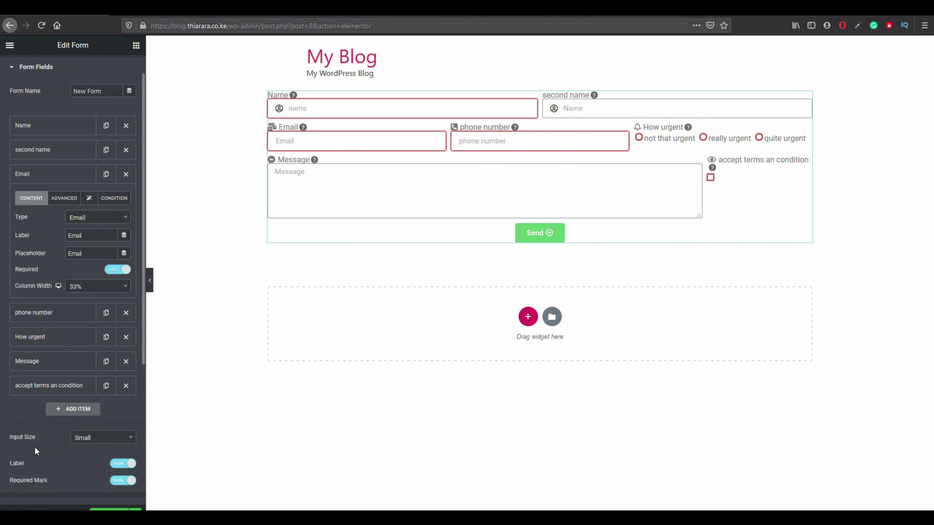
scroll(59, 473, "down", 2)
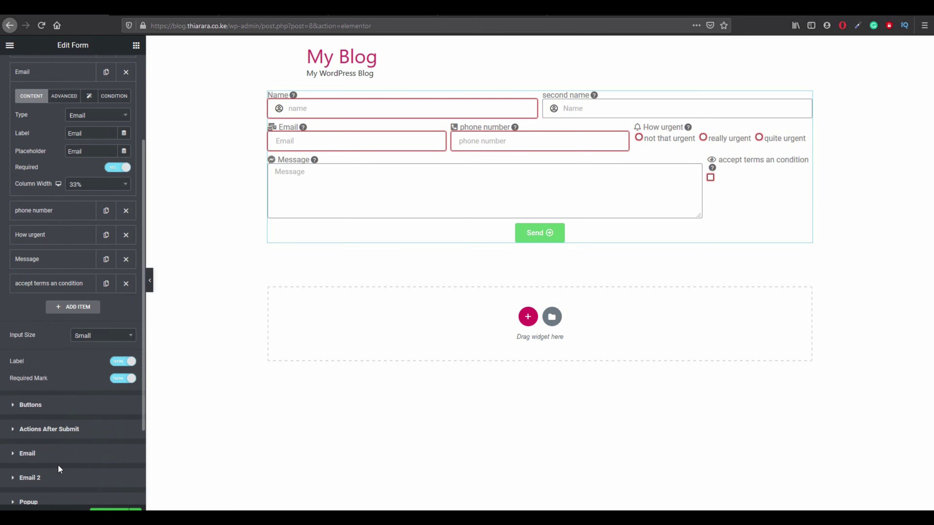
left_click(28, 453)
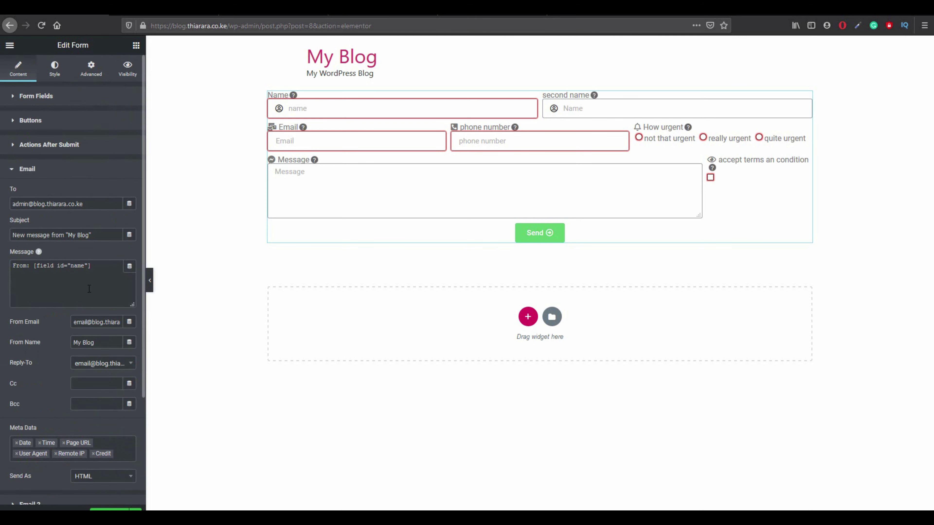
right_click(100, 262)
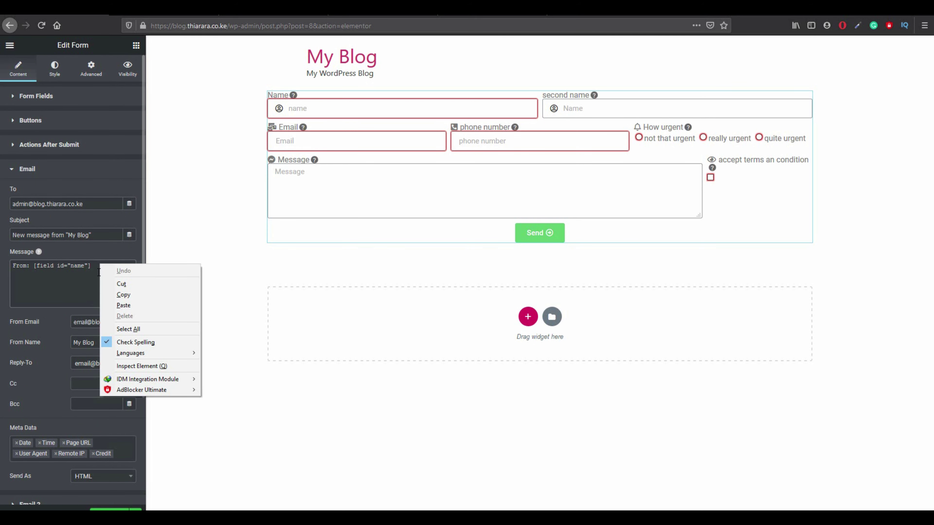
left_click(123, 305)
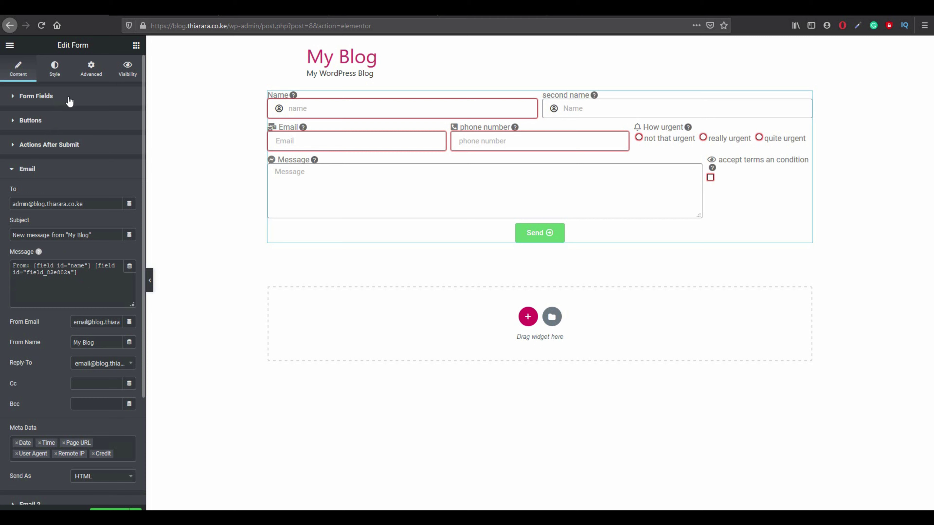
Copy the Message field's shortcode [field id="message"] from its Advanced tab.
left_click(52, 97)
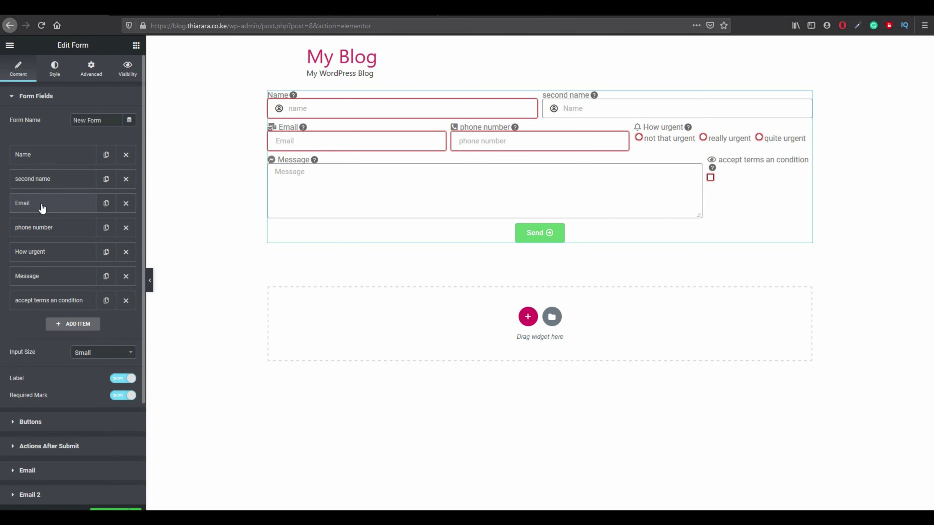
left_click(39, 276)
left_click(59, 299)
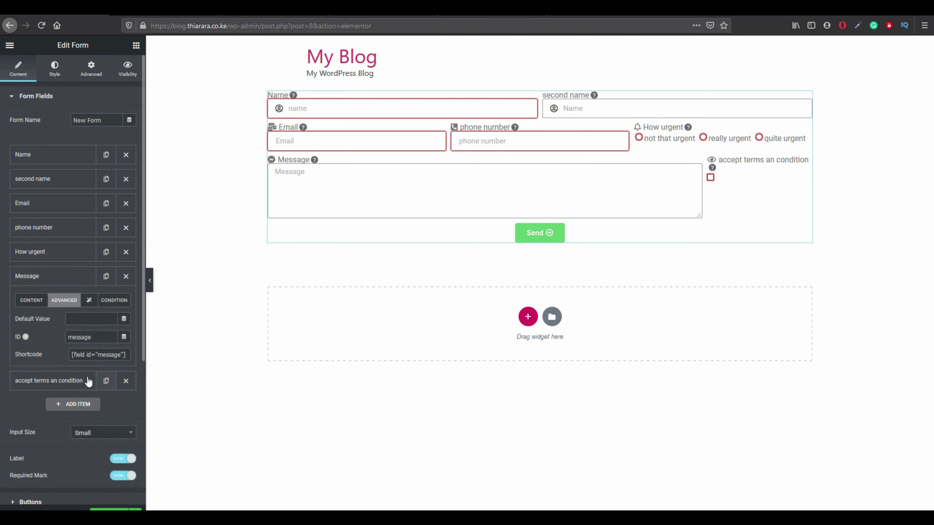
left_click_drag(71, 358, 127, 354)
right_click(114, 354)
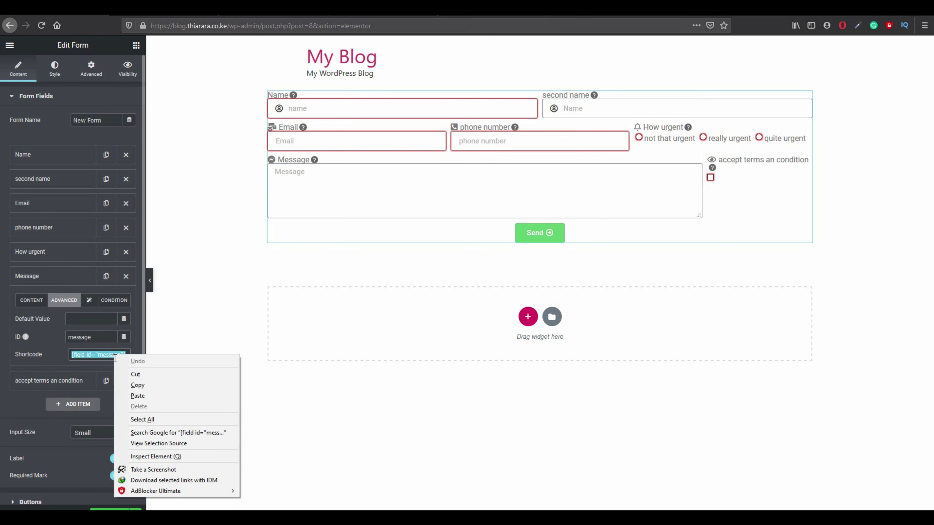
left_click(144, 389)
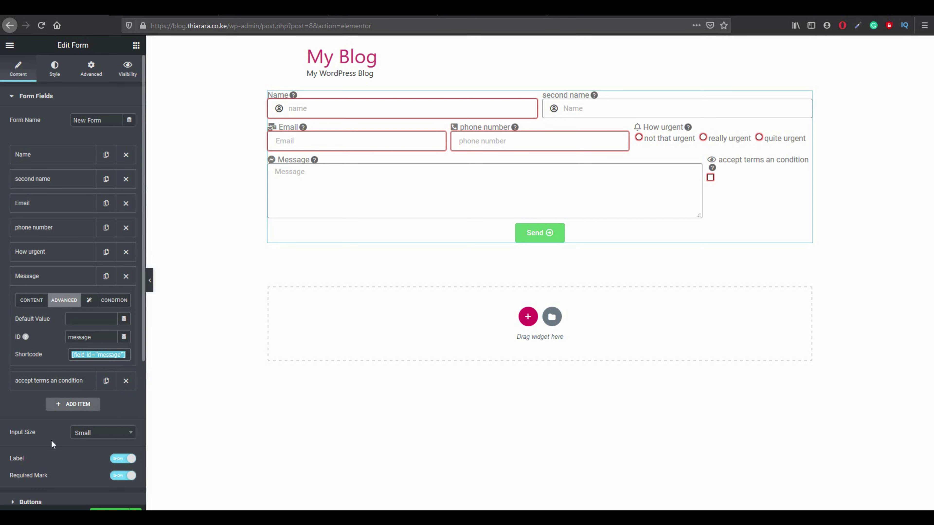
scroll(51, 442, "down", 2)
scroll(52, 461, "down", 1)
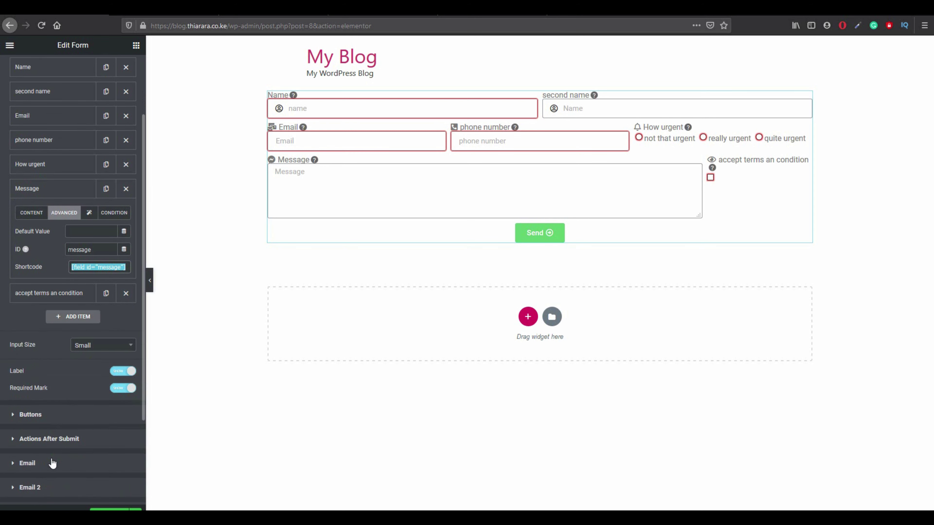
left_click(52, 464)
Add a 'message:' line to the Email message with the Message shortcode pasted below it.
scroll(75, 427, "down", 1)
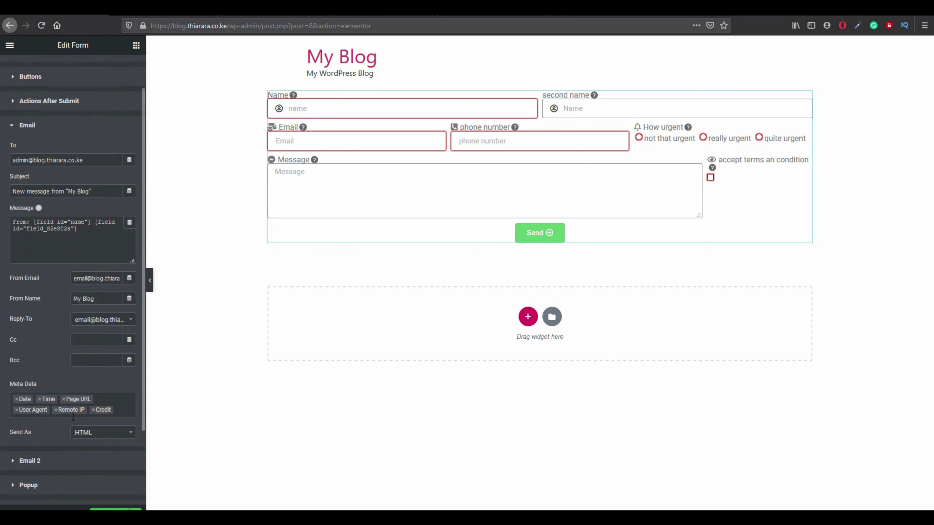
left_click(57, 247)
type("message:")
key("Return")
key("ctrl+v")
scroll(52, 199, "up", 3)
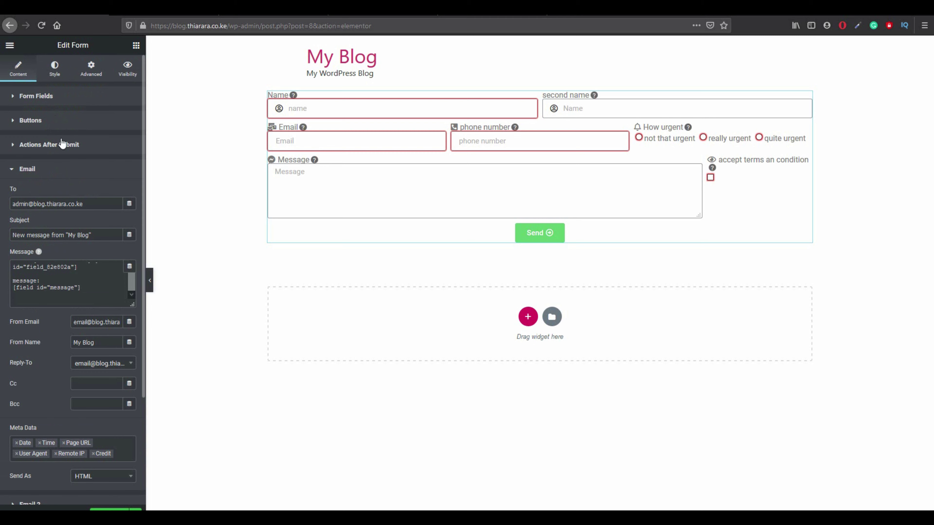
left_click(44, 96)
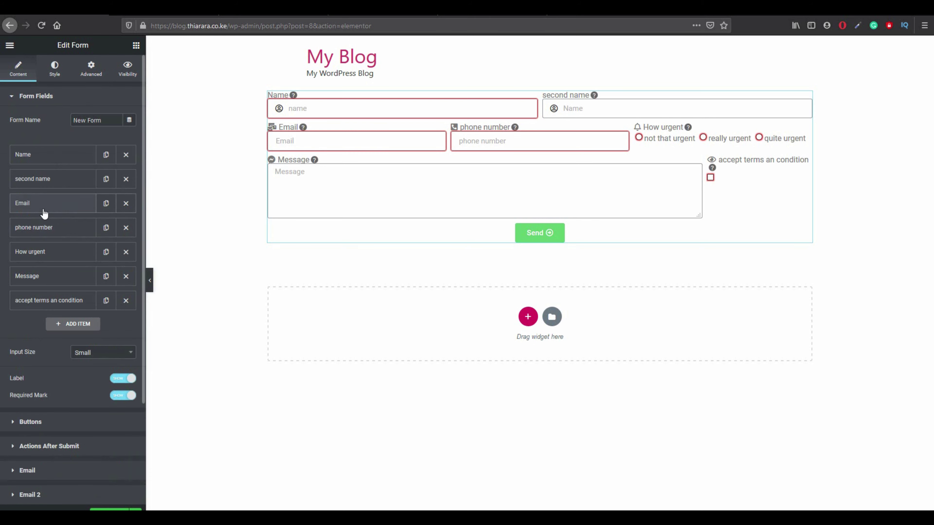
Add an 'Urgent:' line to the Email message followed by the How urgent field's shortcode.
left_click(56, 258)
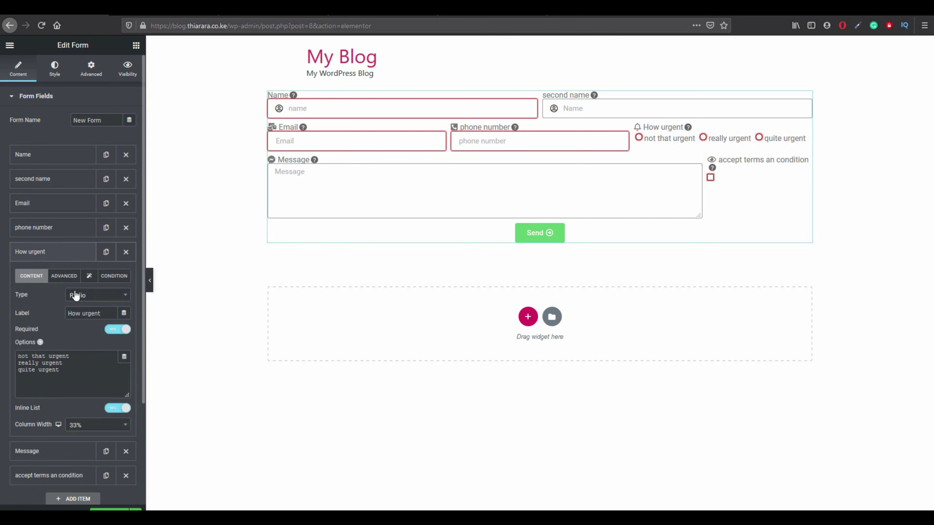
left_click(70, 277)
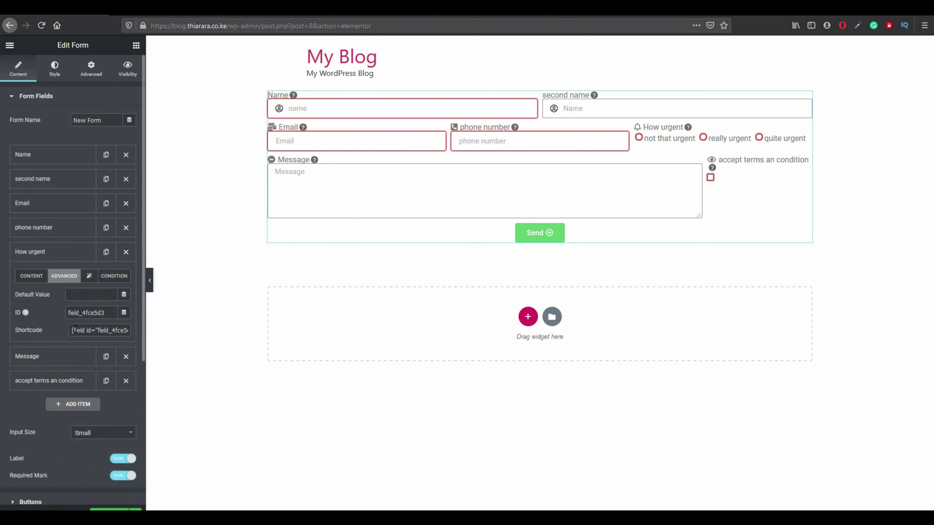
left_click_drag(73, 330, 134, 335)
key("ctrl+c")
scroll(41, 420, "down", 3)
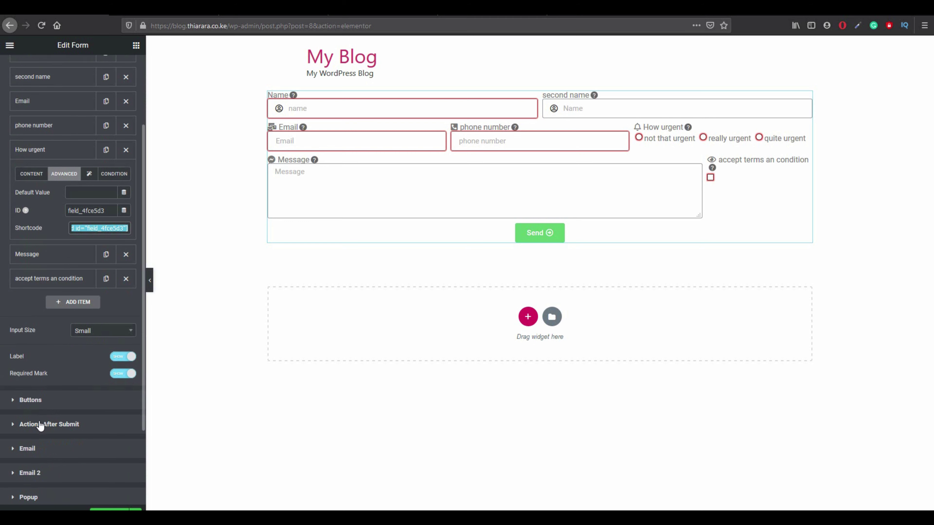
left_click(44, 437)
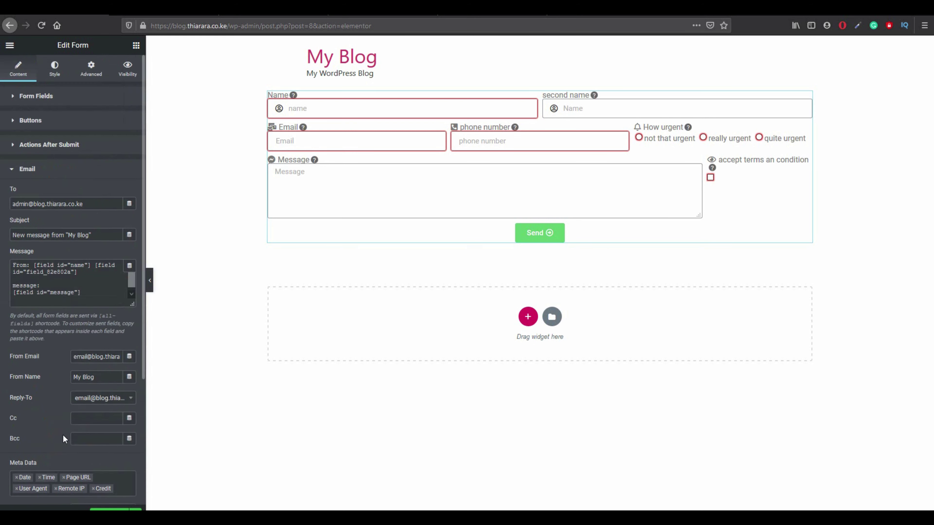
scroll(78, 437, "down", 1)
left_click(86, 263)
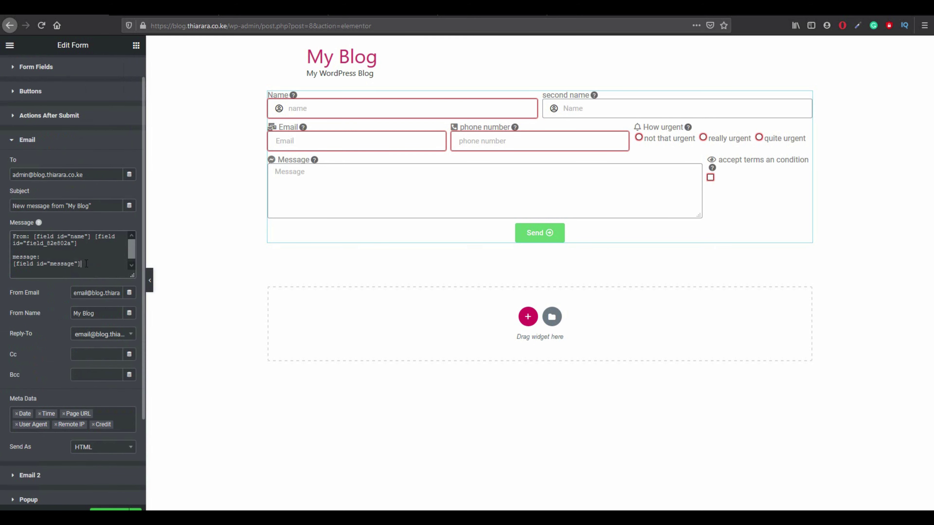
key("Return")
key("Return")
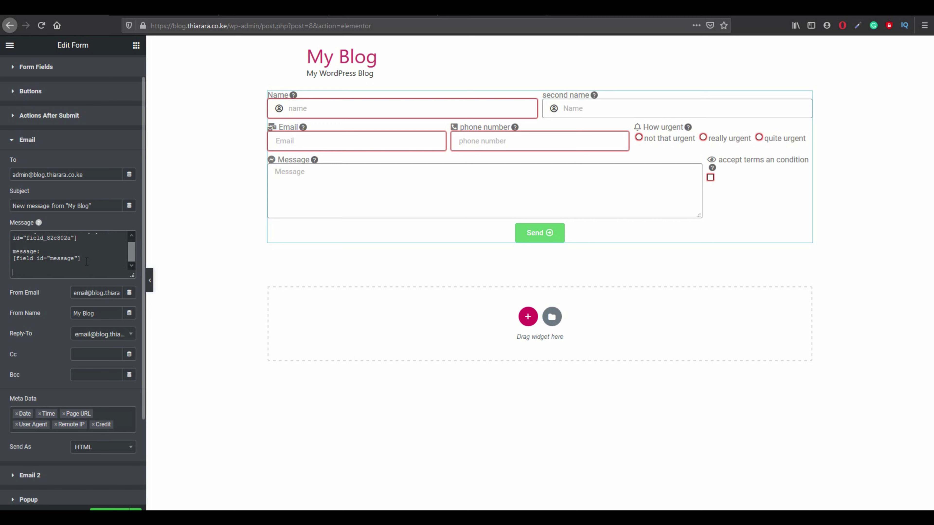
type("u")
key("BackSpace")
type("Urgent:")
key("ctrl+v")
Add 'contacts:' and 'phone:' label lines below the Urgent entry.
scroll(125, 243, "down", 1)
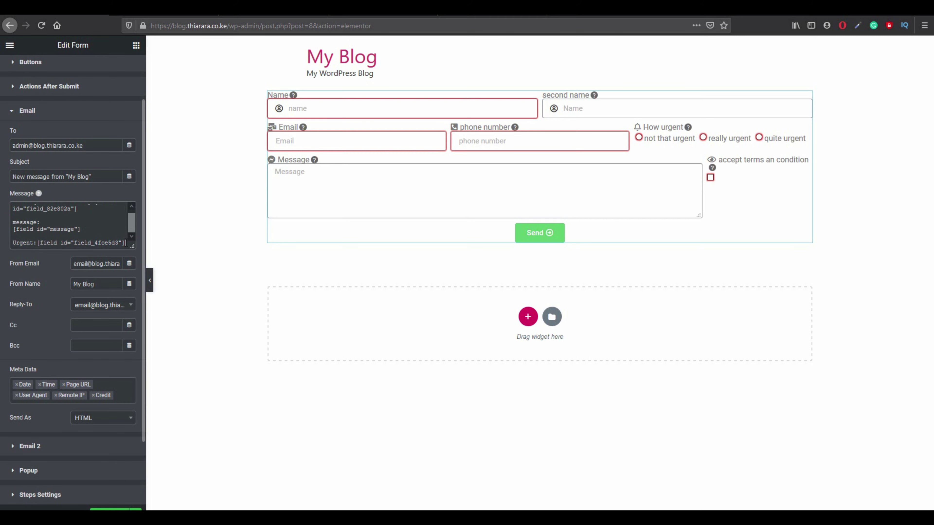
key("Return")
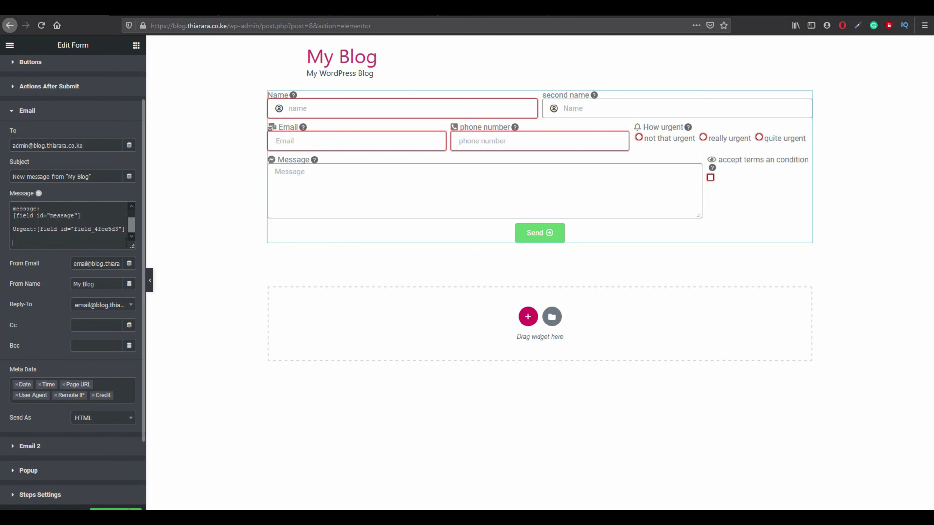
type("contact")
type("s:")
key("Return")
type("phone:")
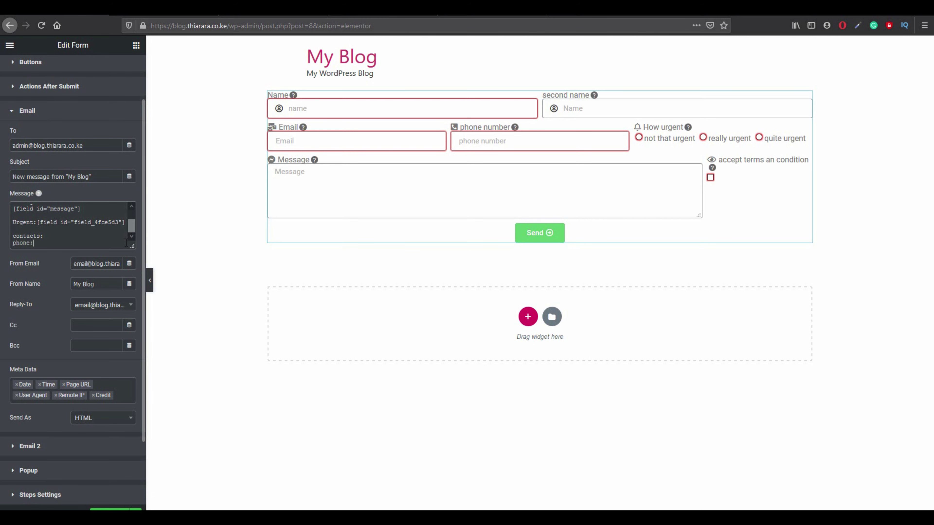
scroll(43, 127, "up", 2)
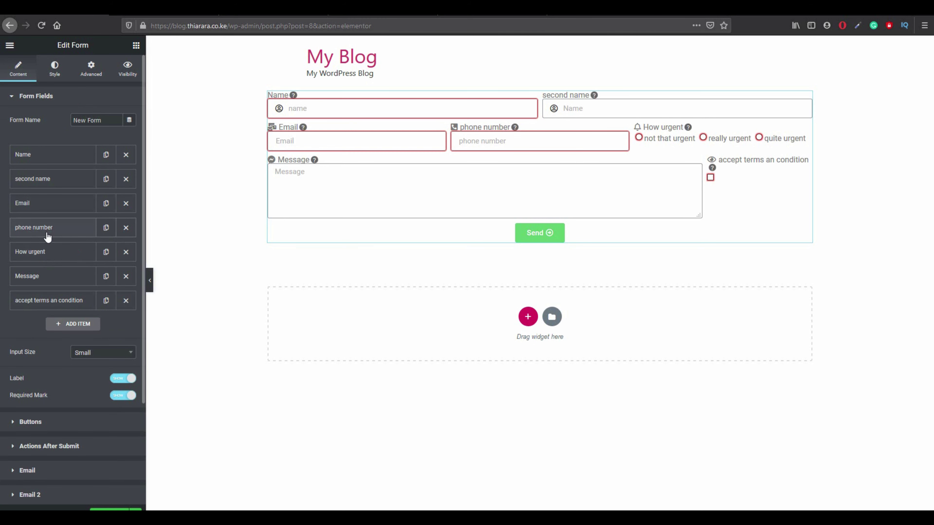
left_click(47, 233)
Copy the phone number field's shortcode from its Advanced settings.
left_click(70, 253)
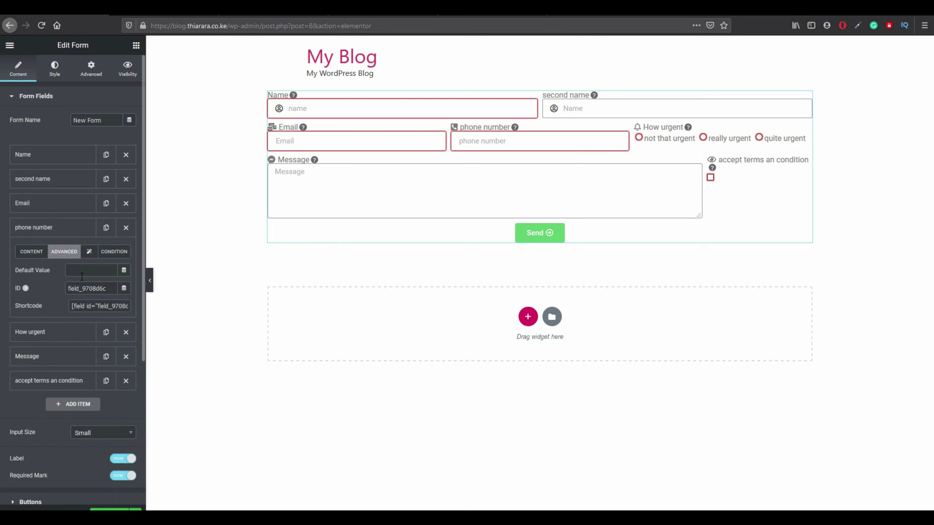
left_click_drag(73, 308, 133, 309)
right_click(117, 307)
left_click(131, 336)
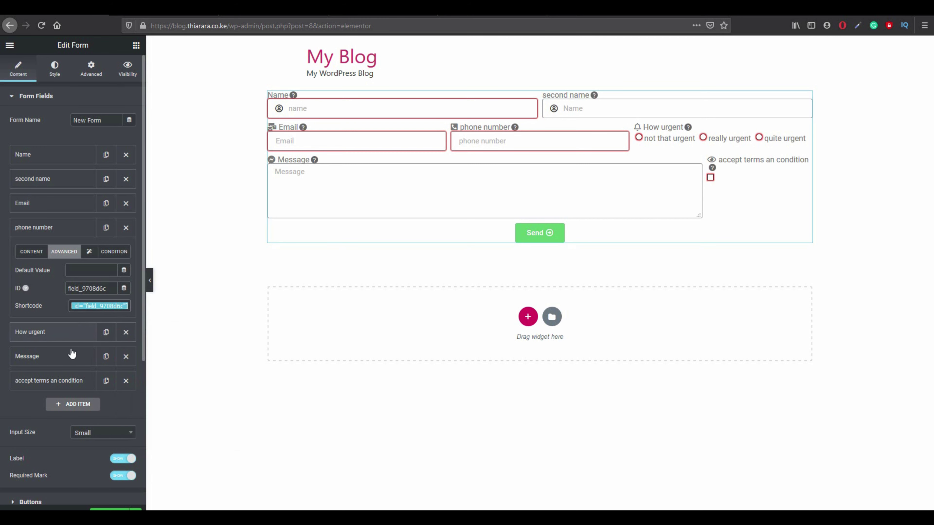
Paste the phone shortcode after 'phone:' in the Email message and add an 'email:' line.
scroll(52, 434, "down", 3)
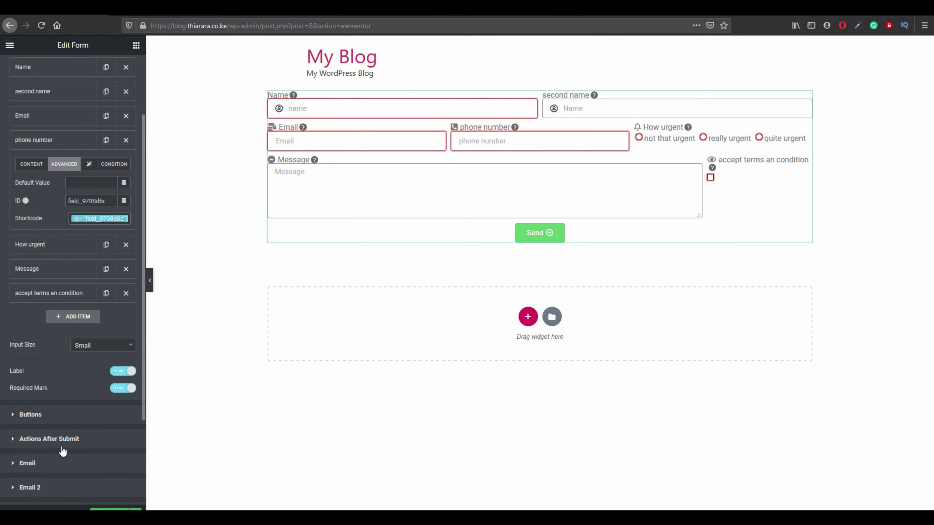
left_click(50, 465)
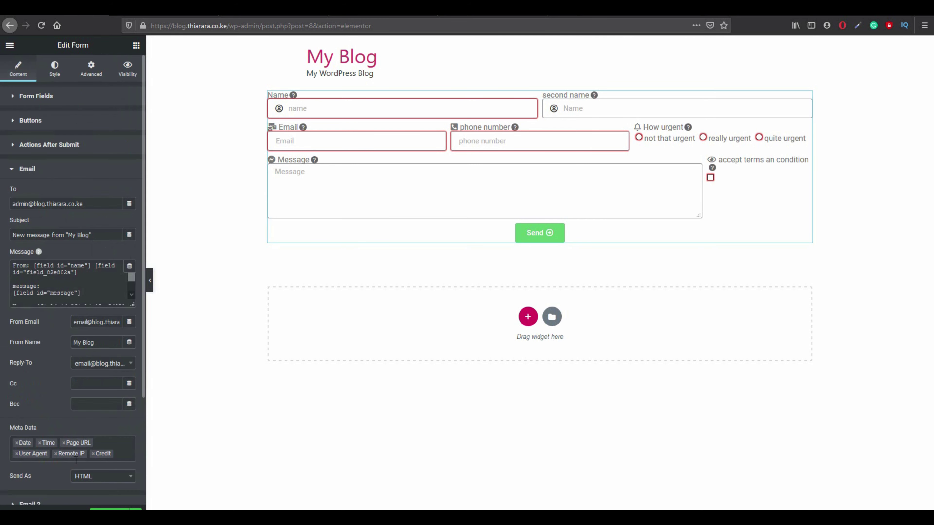
left_click_drag(131, 281, 131, 290)
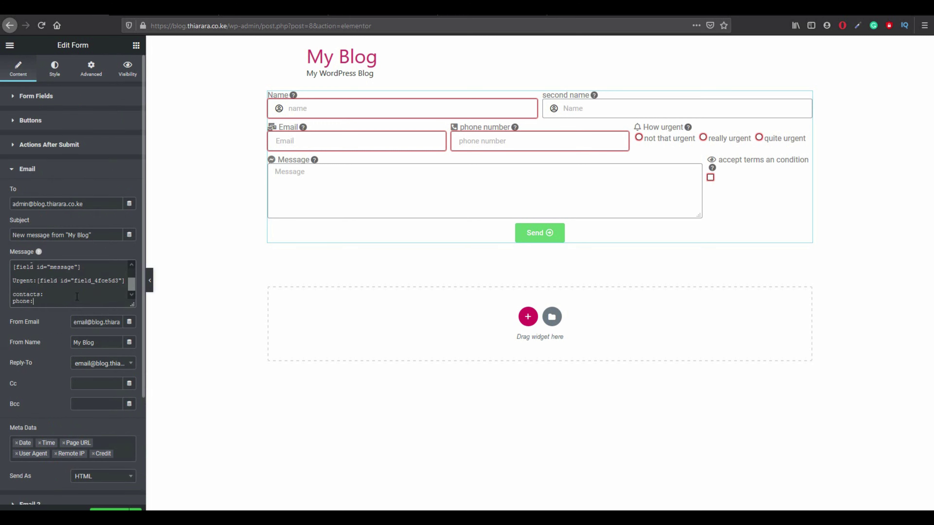
key("ctrl+v")
key("Return")
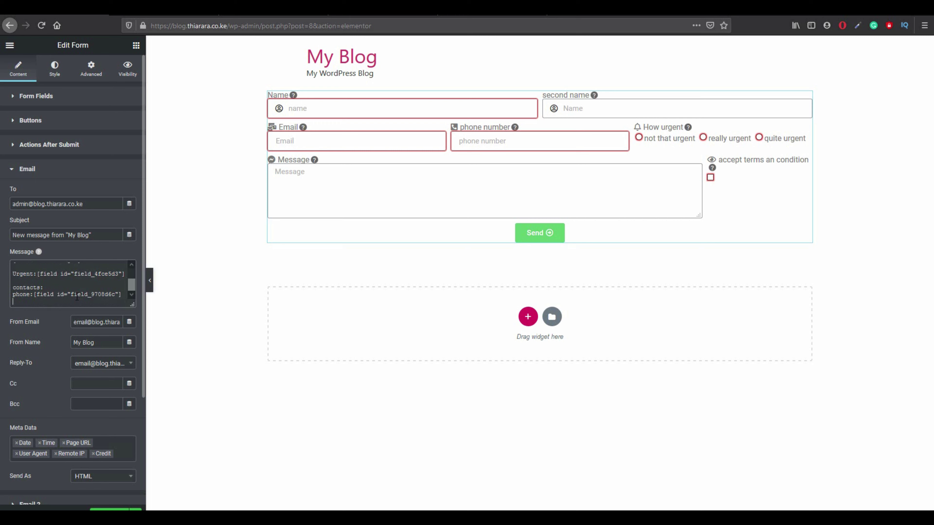
type("email")
type(":")
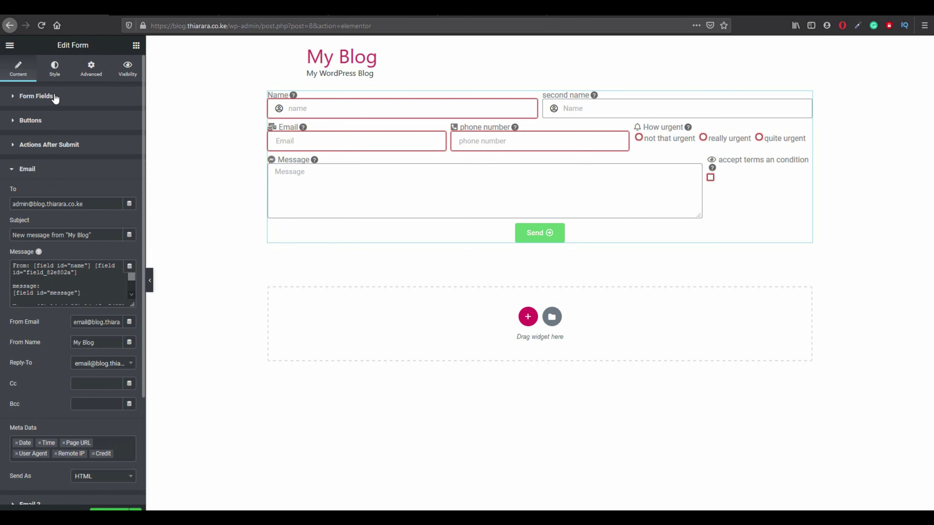
Copy the Email field's [field id="email"] shortcode from its Advanced settings.
left_click(37, 96)
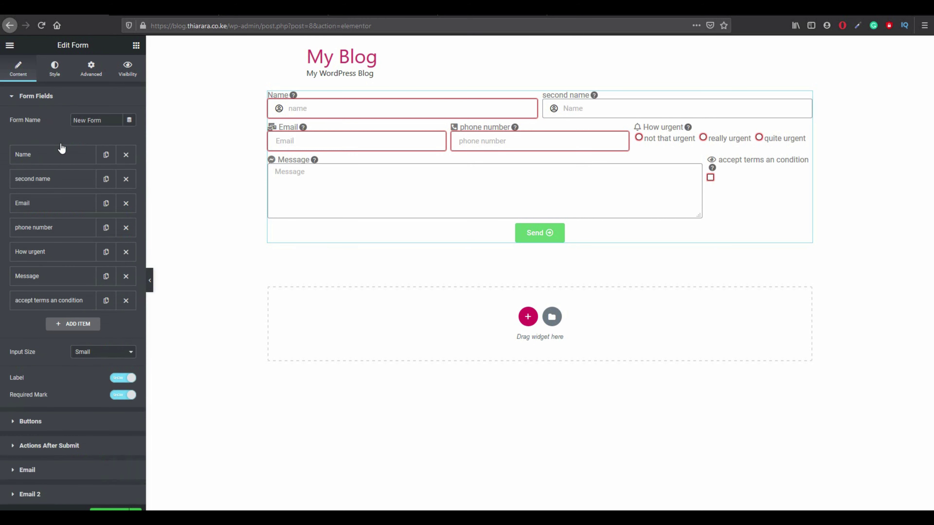
left_click(42, 208)
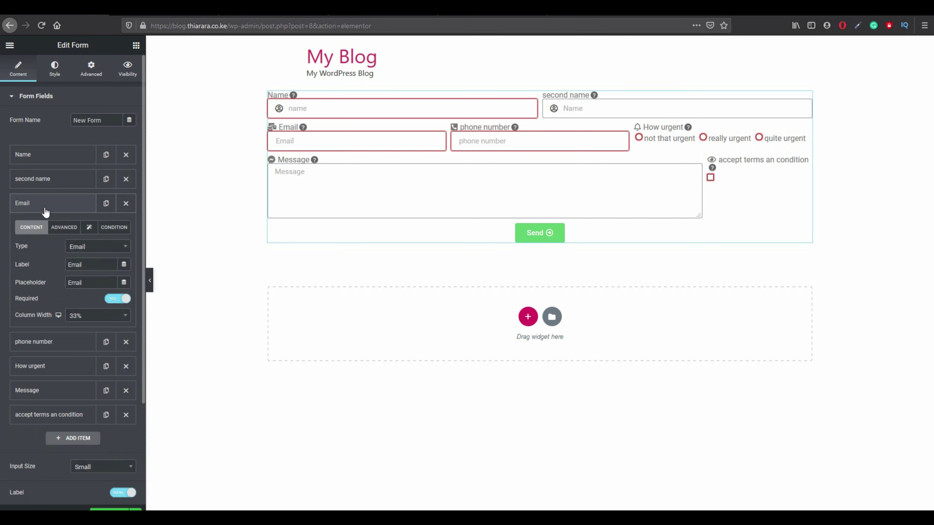
left_click(65, 227)
left_click_drag(71, 279, 117, 285)
right_click(104, 281)
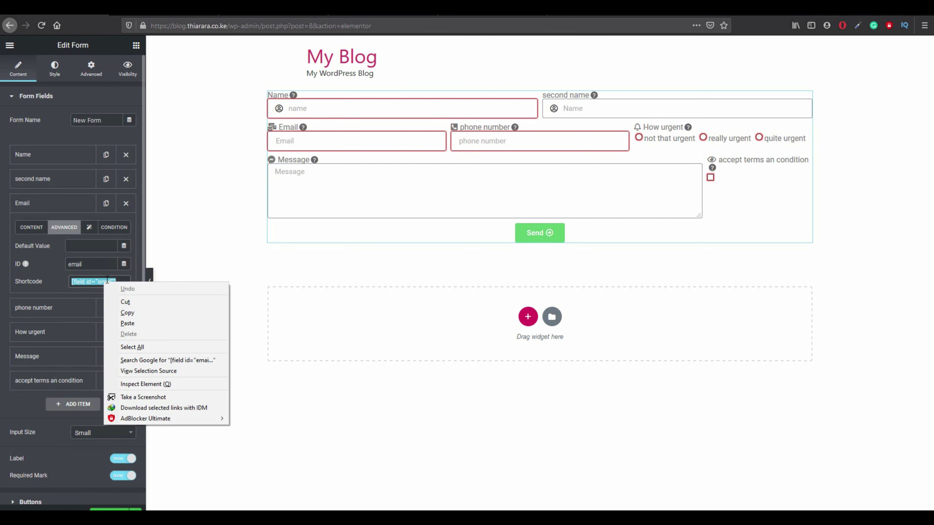
left_click(125, 313)
Paste [field id="email"] after 'email:' in the Email action's message.
scroll(50, 431, "down", 1)
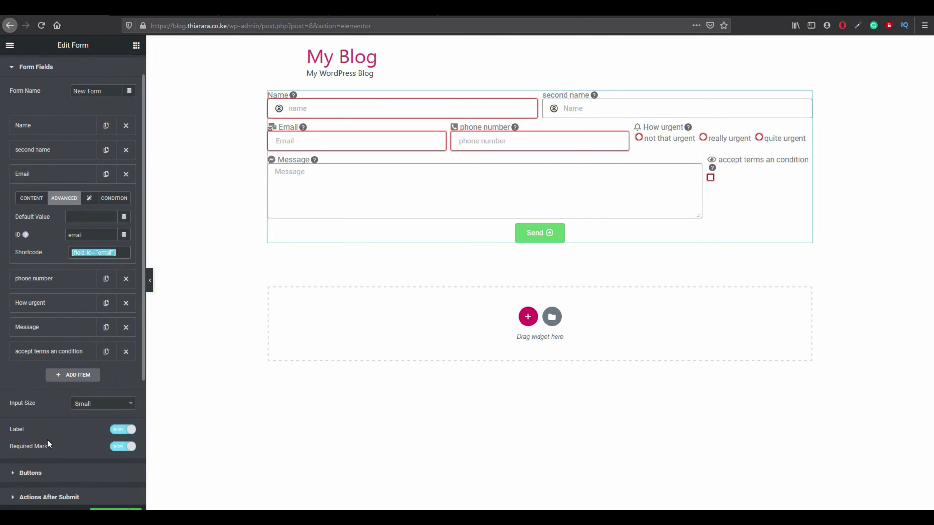
scroll(47, 440, "down", 1)
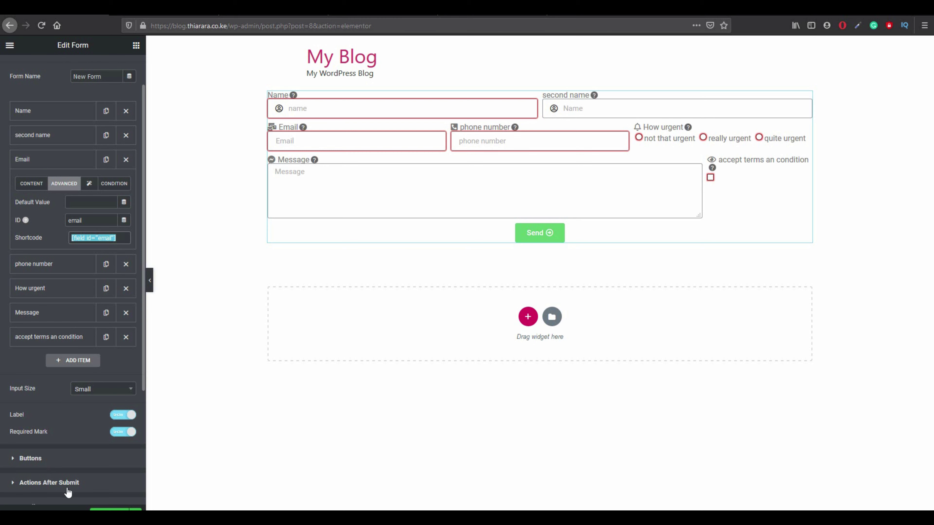
scroll(68, 493, "down", 1)
left_click(60, 482)
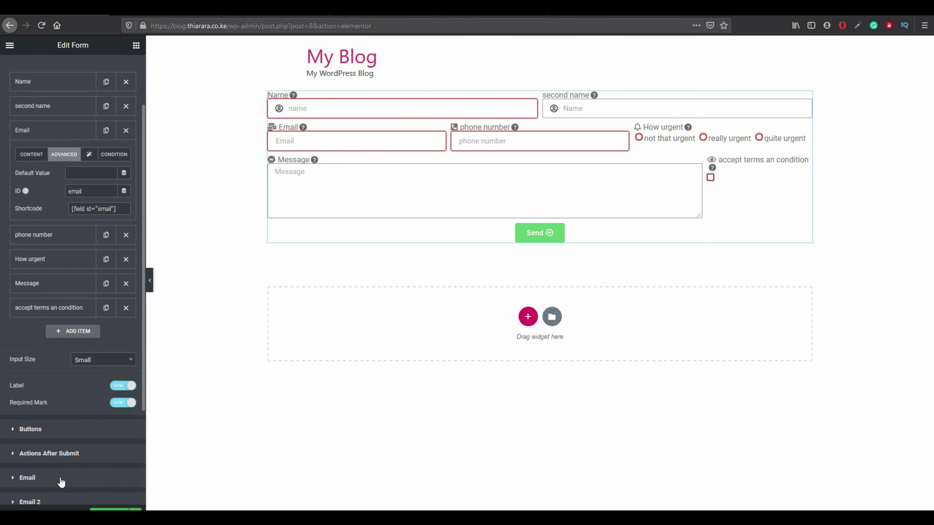
scroll(104, 284, "down", 1)
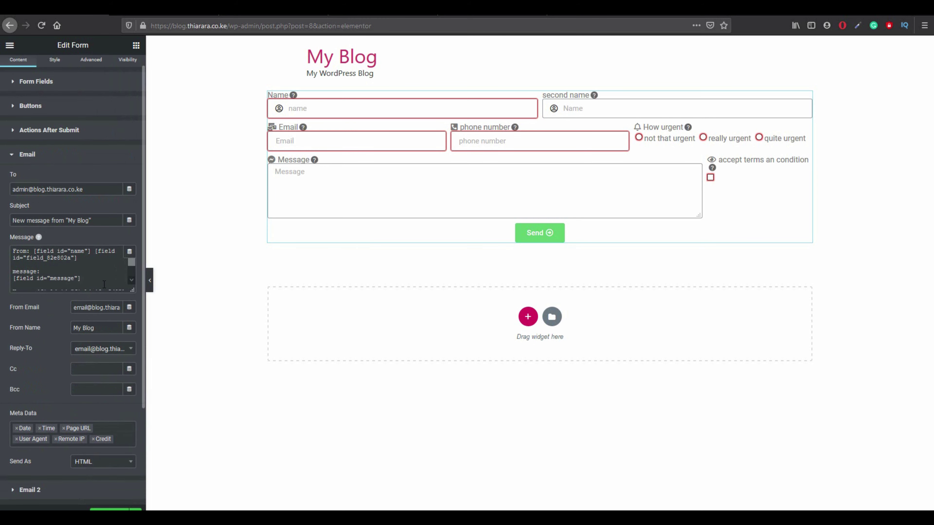
scroll(130, 280, "down", 2)
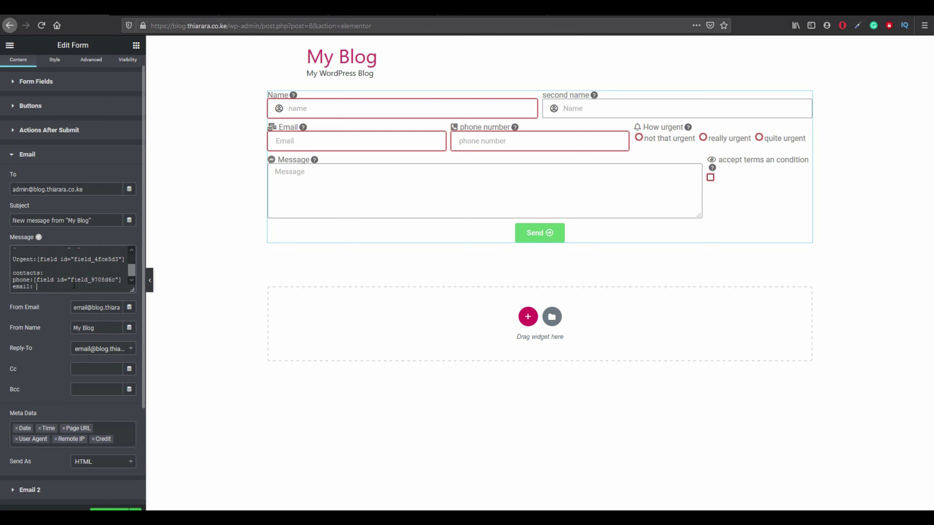
left_click(48, 287)
key("ctrl+v")
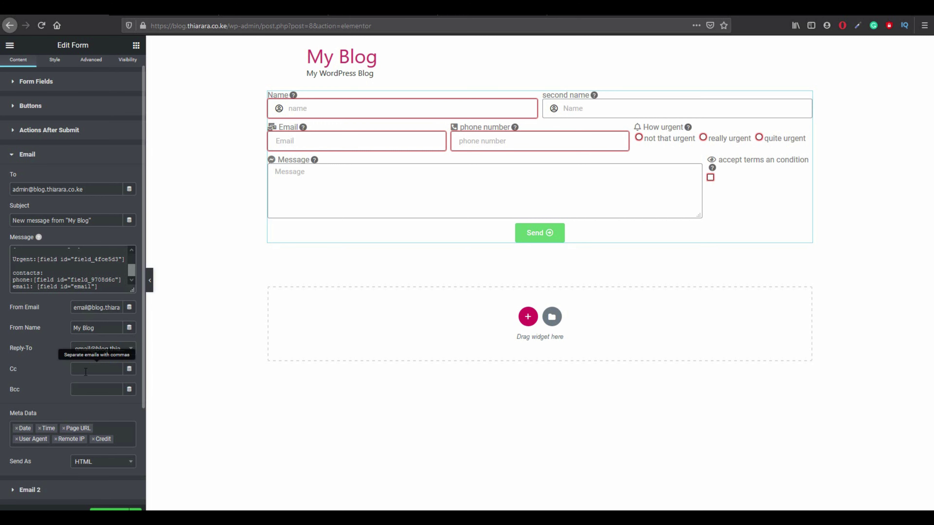
Set the Email action's Reply-To to Email Field.
left_click(128, 351)
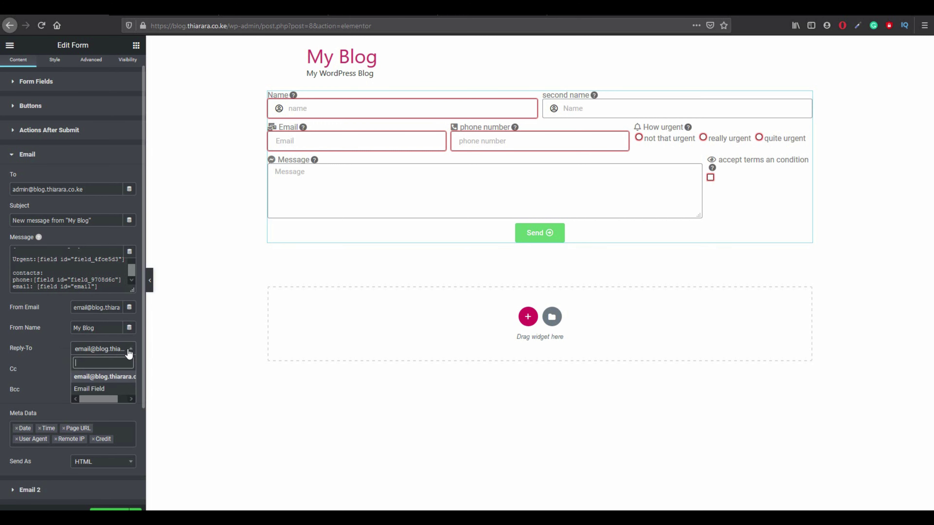
left_click(95, 389)
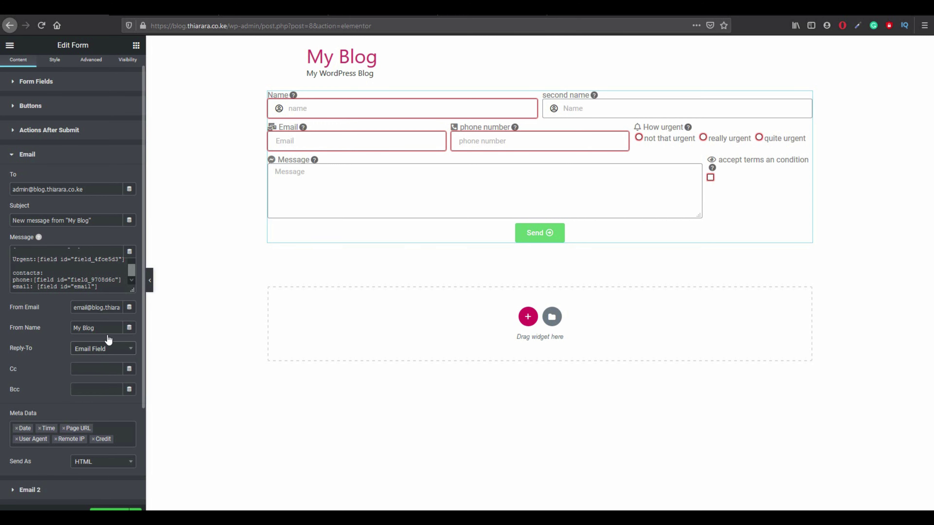
left_click(104, 350)
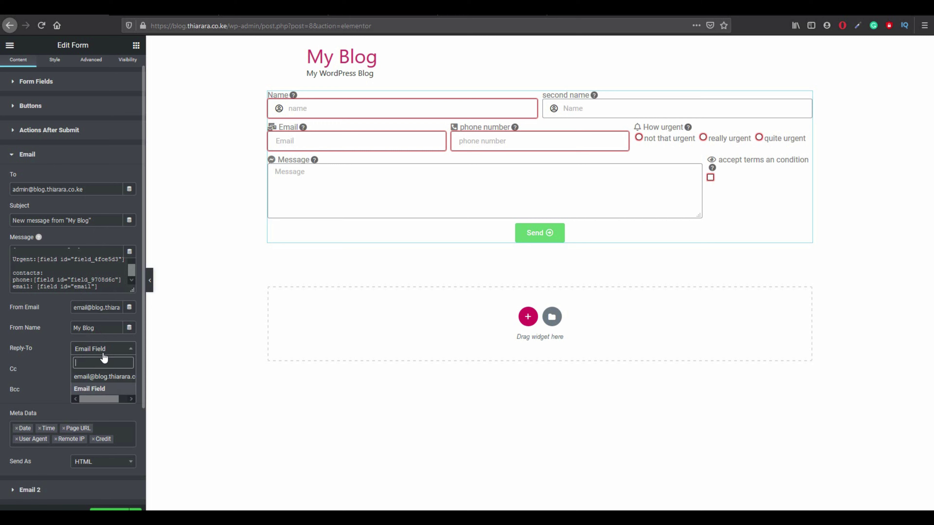
left_click(97, 389)
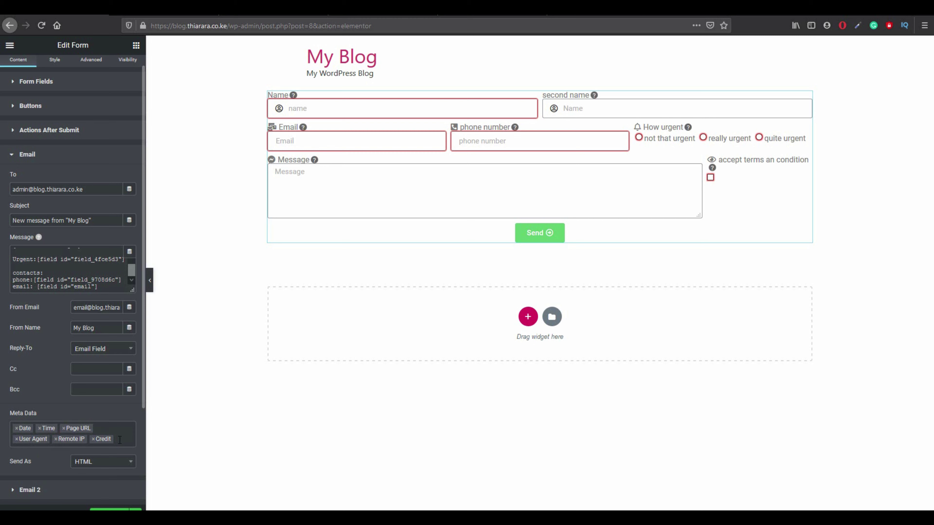
Switch the Email action's Send As format from HTML to Plain and update the page.
scroll(118, 447, "down", 1)
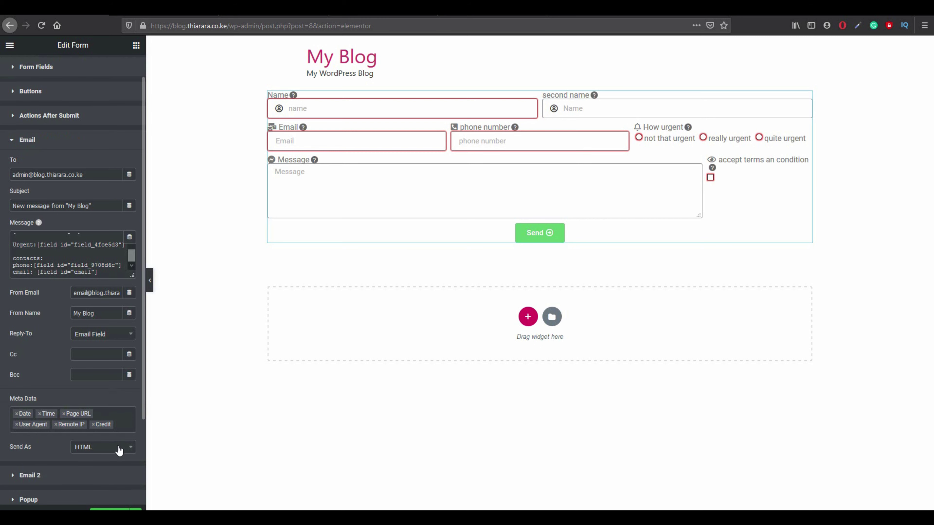
left_click(105, 448)
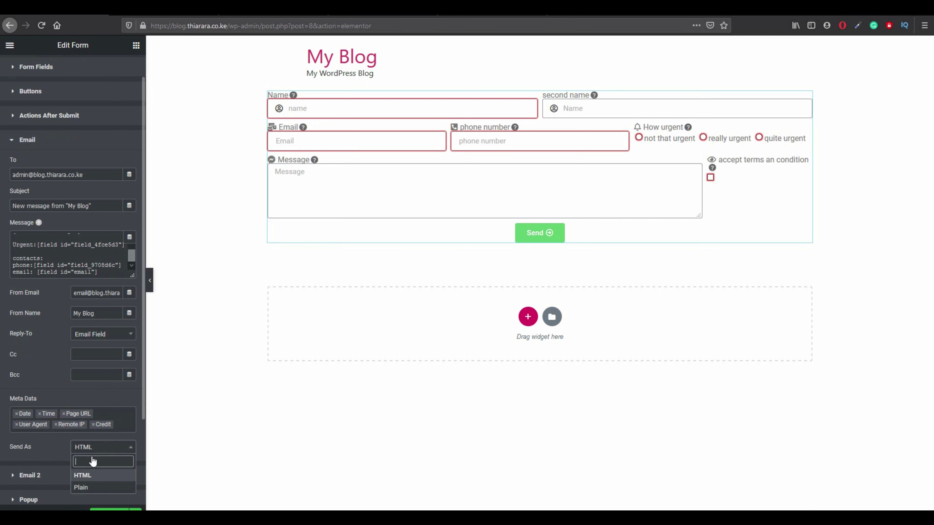
left_click(85, 488)
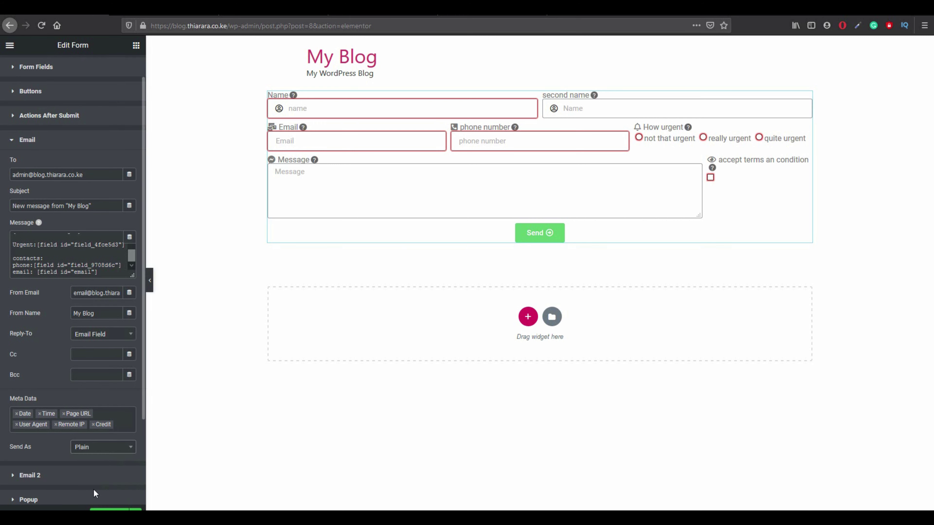
left_click(98, 510)
scroll(58, 478, "down", 1)
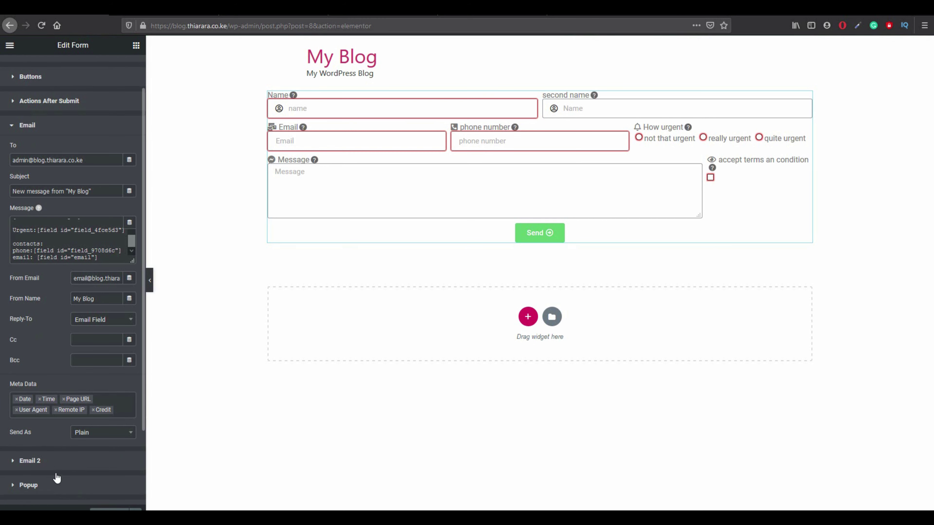
Clear Email 2's fixed To address and replace it with a Shortcode dynamic tag.
left_click(46, 466)
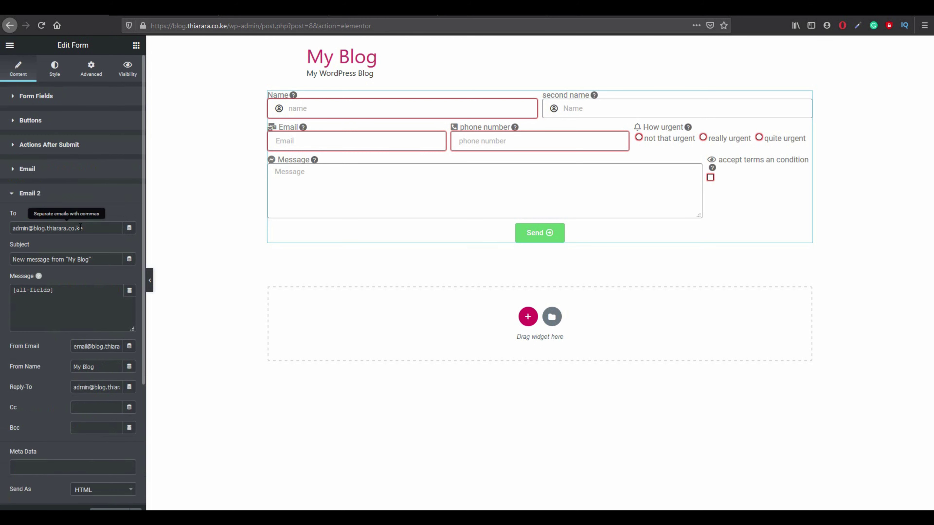
triple_click(88, 228)
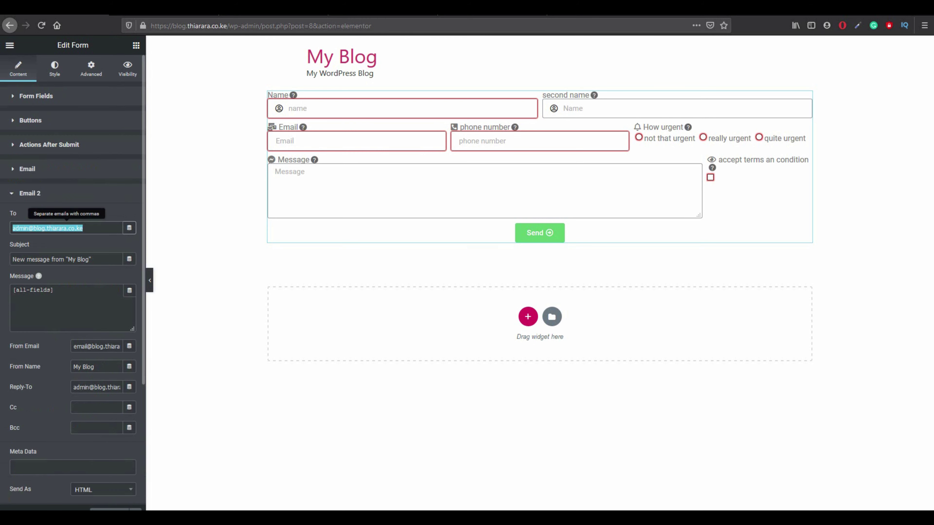
key("BackSpace")
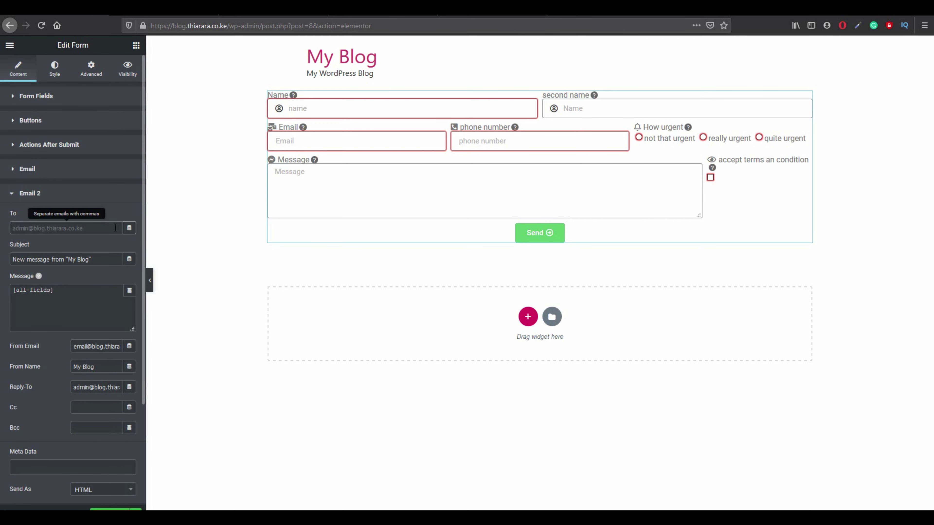
left_click(129, 228)
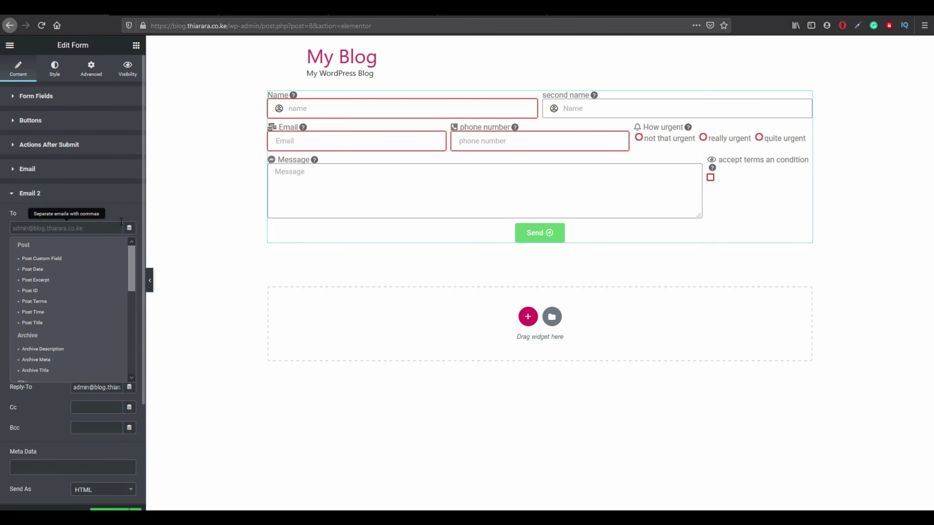
left_click(130, 229)
left_click(130, 229)
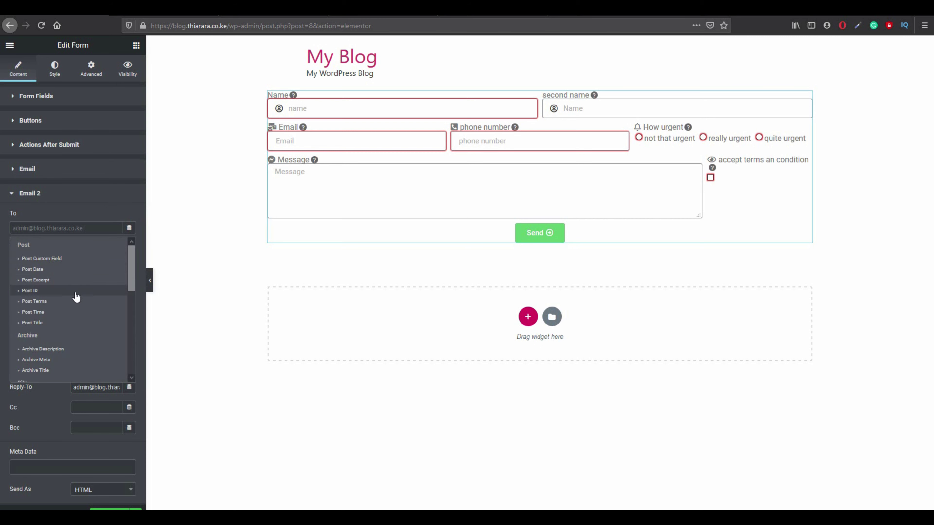
scroll(67, 337, "down", 2)
scroll(65, 338, "down", 3)
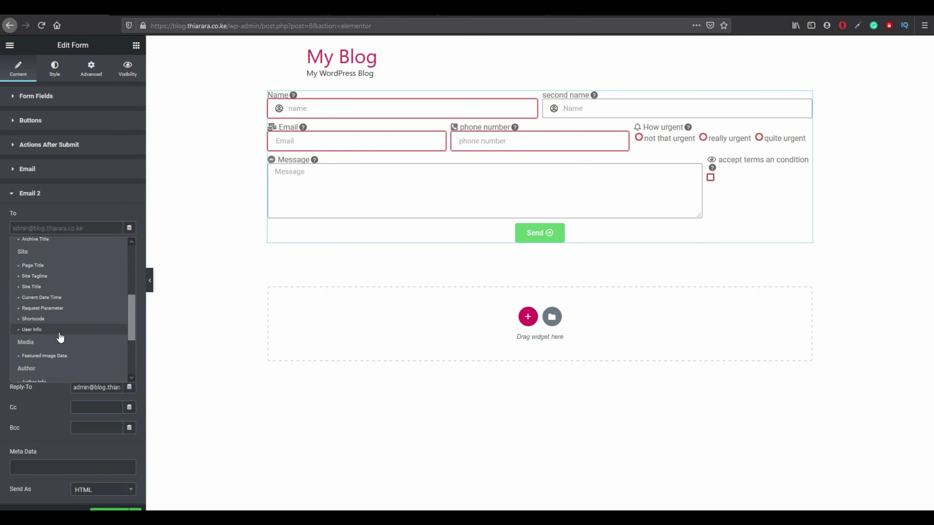
left_click(54, 323)
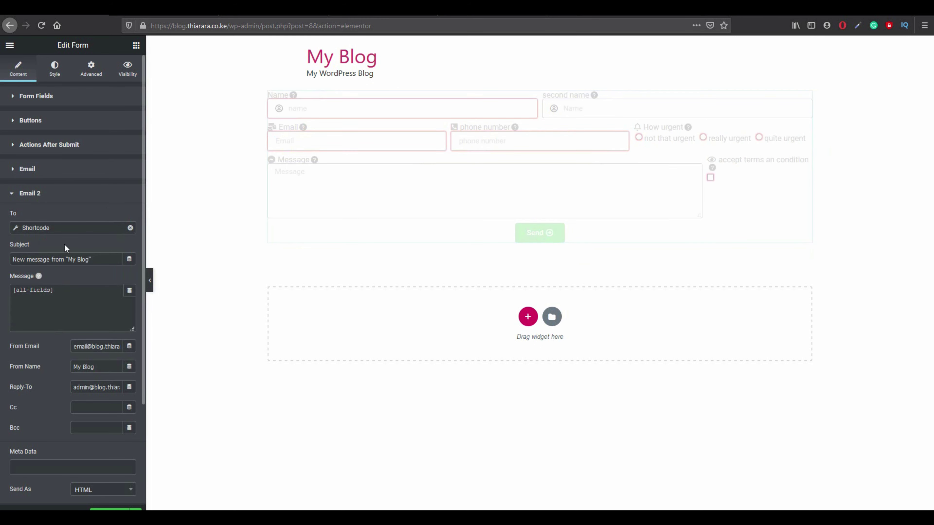
left_click(62, 230)
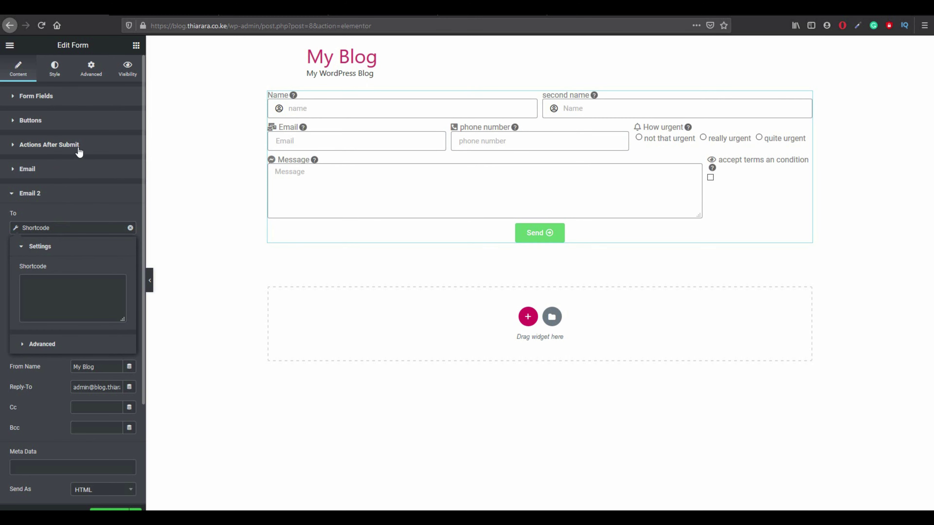
left_click(41, 96)
left_click(41, 95)
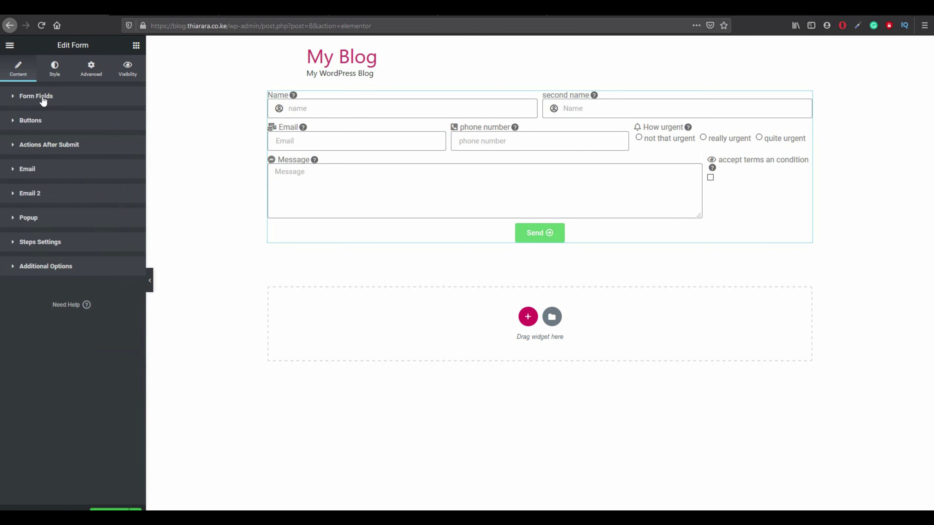
Copy the Email field's [field id="email"] shortcode from its Advanced tab.
left_click(43, 97)
left_click(42, 98)
left_click(40, 99)
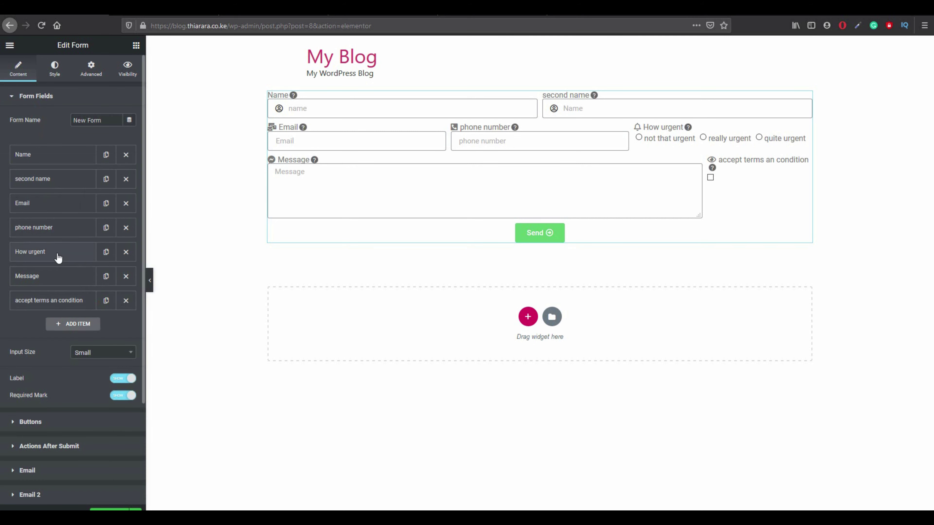
left_click(69, 211)
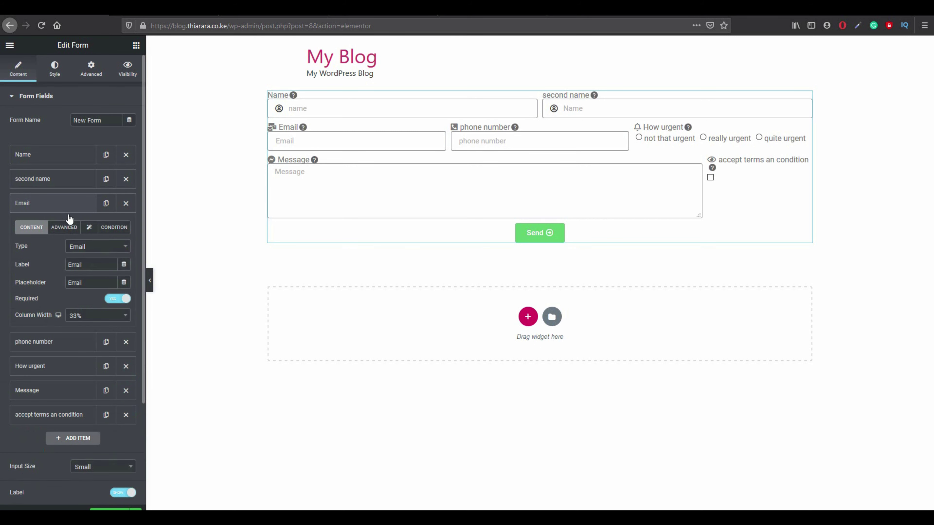
left_click(66, 227)
left_click_drag(116, 282, 71, 282)
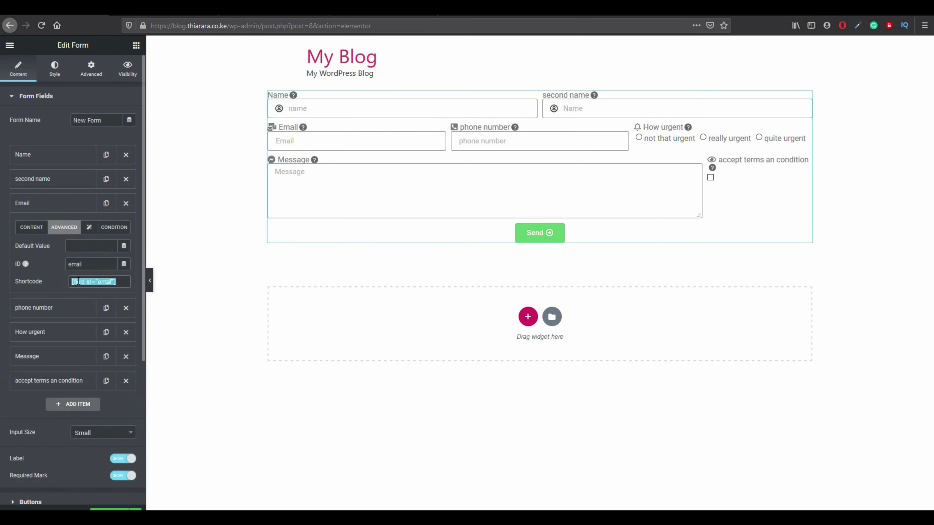
right_click(76, 281)
left_click(98, 313)
Paste [field id="email"] into Email 2's recipient Shortcode settings.
scroll(52, 467, "down", 5)
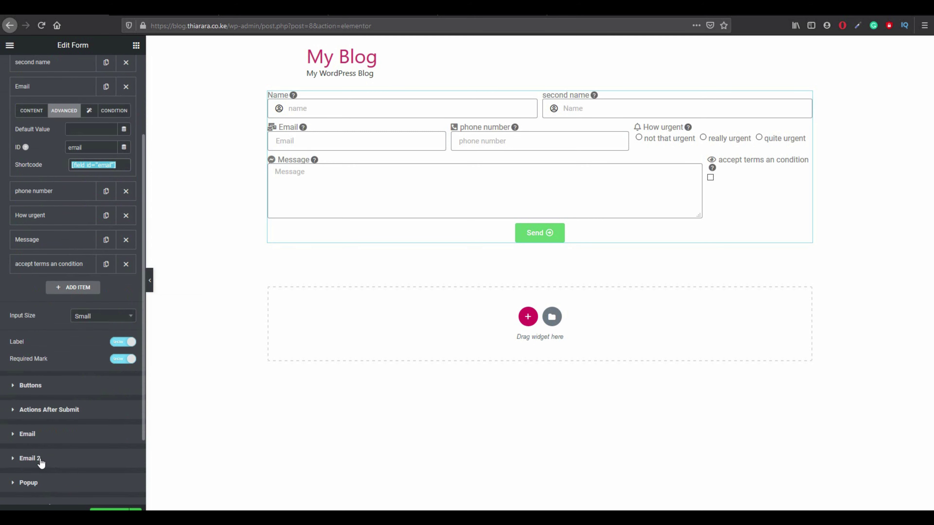
left_click(40, 461)
left_click(40, 460)
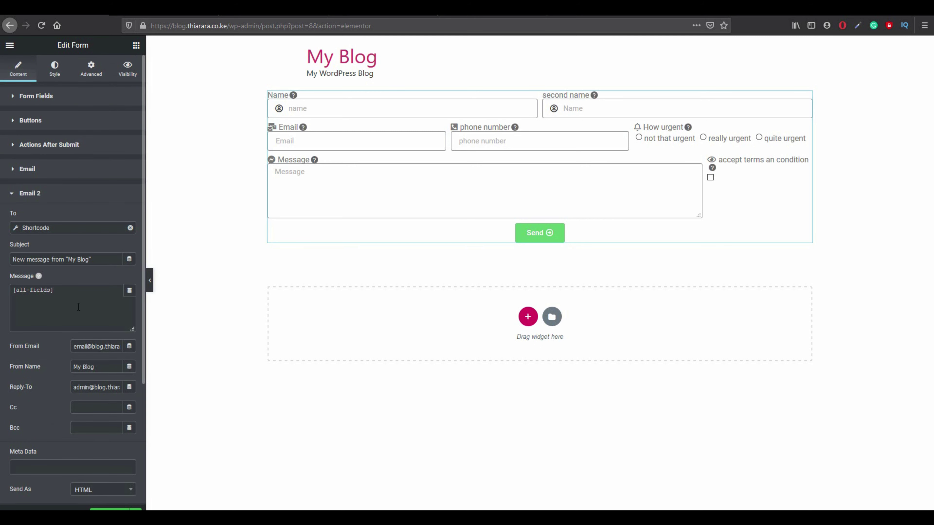
left_click(61, 229)
left_click(47, 294)
right_click(47, 295)
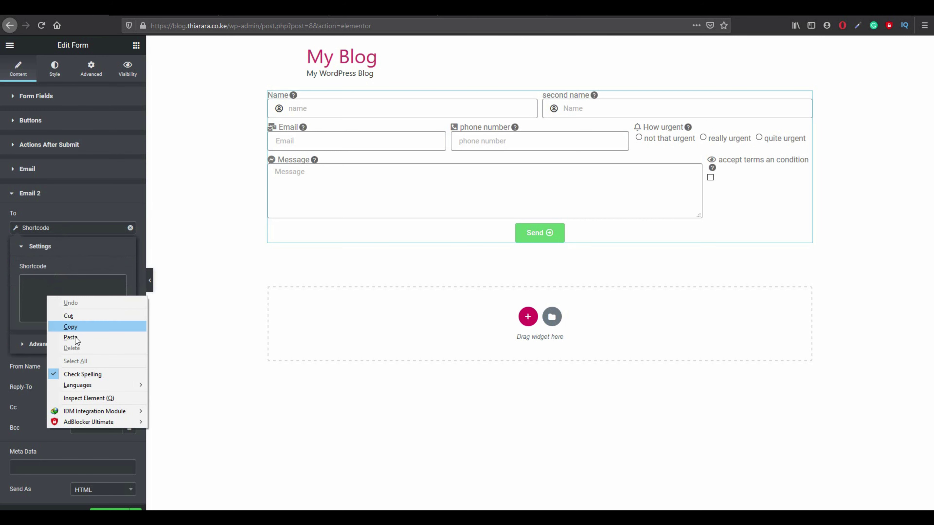
left_click(76, 340)
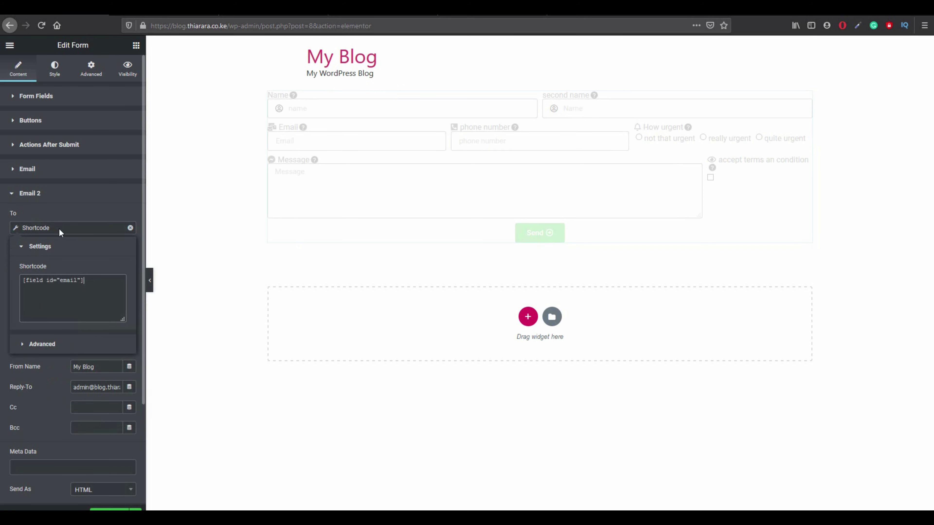
left_click(73, 231)
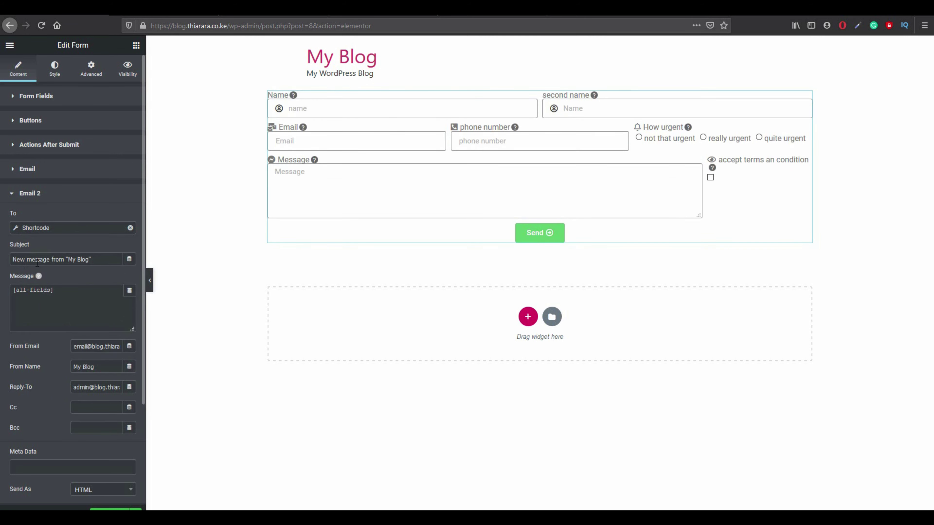
Replace Email 2's [all-fields] message with the greeting 'Hello:'.
left_click(95, 260)
left_click(59, 292)
key("BackSpace")
key("BackSpace")
key("BackSpace")
key("BackSpace")
key("BackSpace")
key("BackSpace")
key("BackSpace")
key("BackSpace")
key("BackSpace")
key("BackSpace")
key("BackSpace")
type("hell")
key("BackSpace")
key("BackSpace")
key("BackSpace")
type("Hello:")
Copy the Name field's shortcode from its Advanced settings and return to Email 2.
left_click(53, 96)
left_click(53, 96)
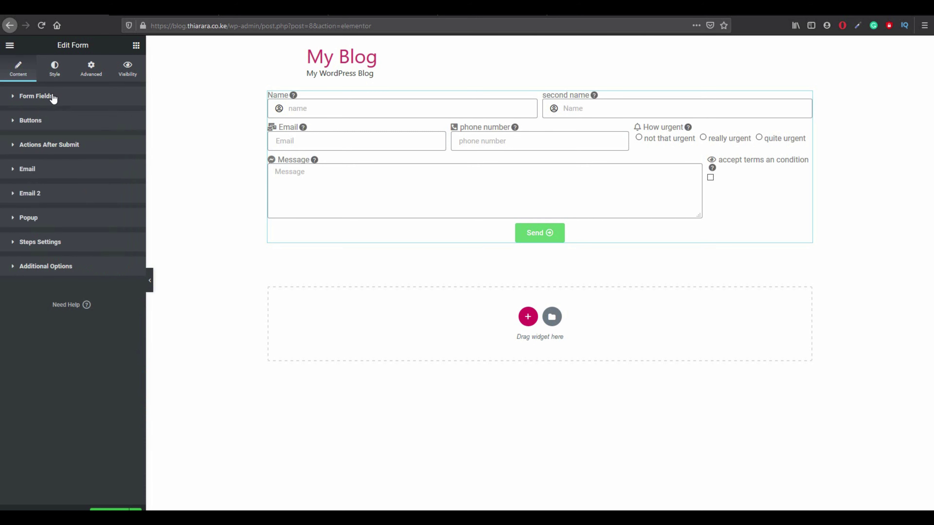
left_click(54, 97)
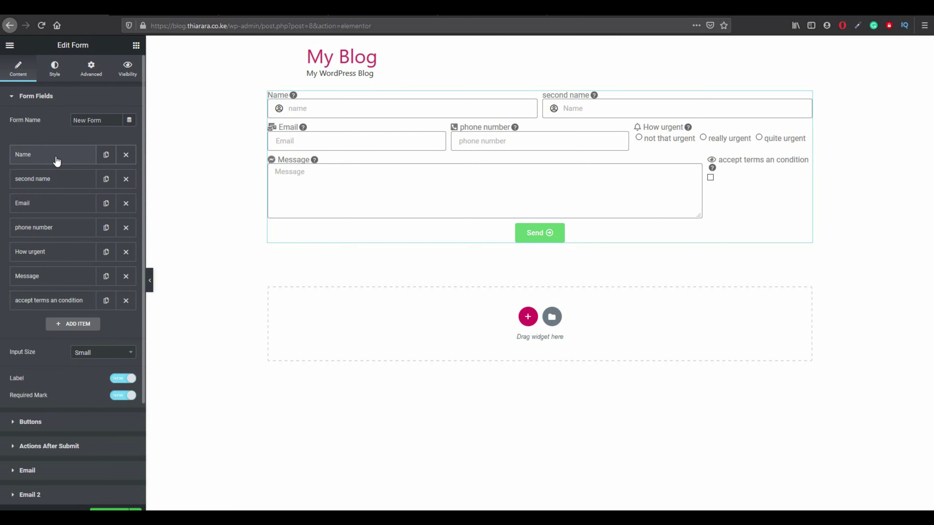
left_click(56, 161)
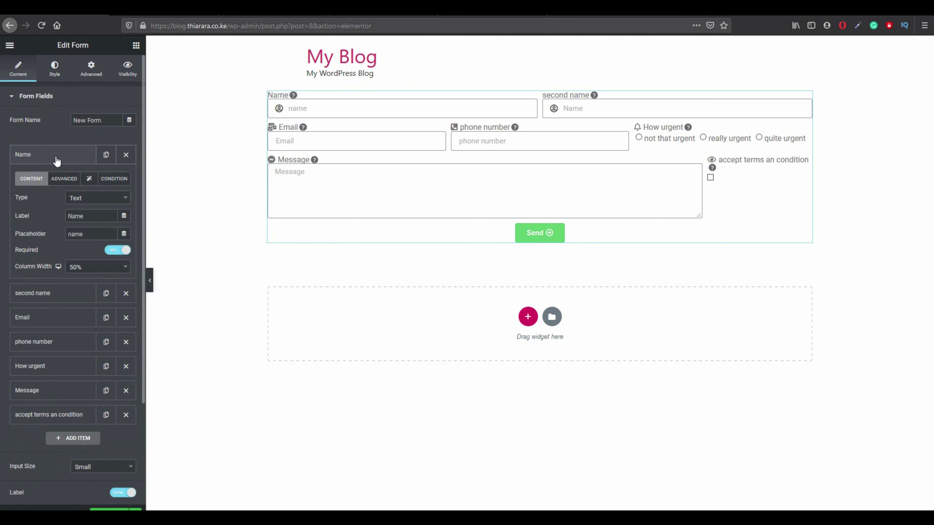
left_click(67, 179)
left_click_drag(118, 234, 72, 238)
right_click(72, 239)
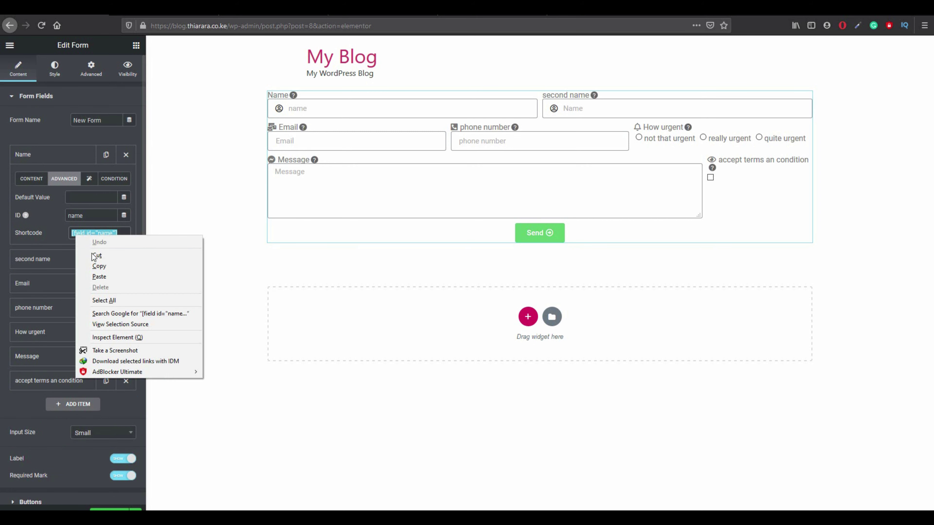
left_click(90, 266)
scroll(37, 443, "down", 4)
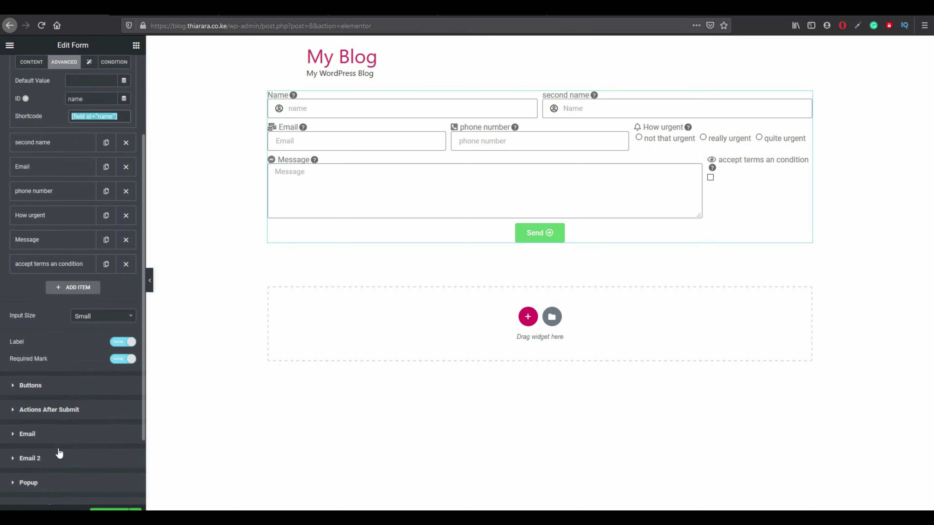
left_click(54, 446)
left_click(55, 446)
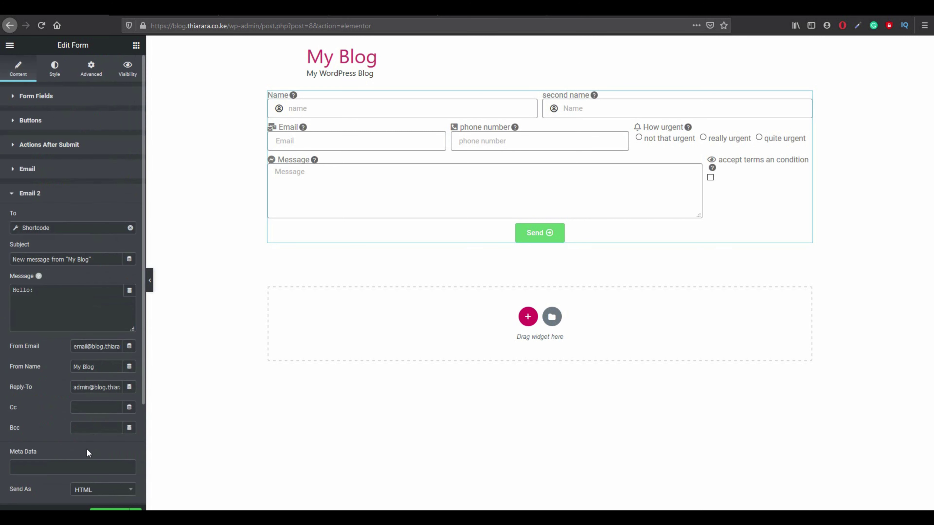
Paste the Name shortcode after 'Hello:' and add a thank-you promising a reply within 24hrs.
right_click(50, 293)
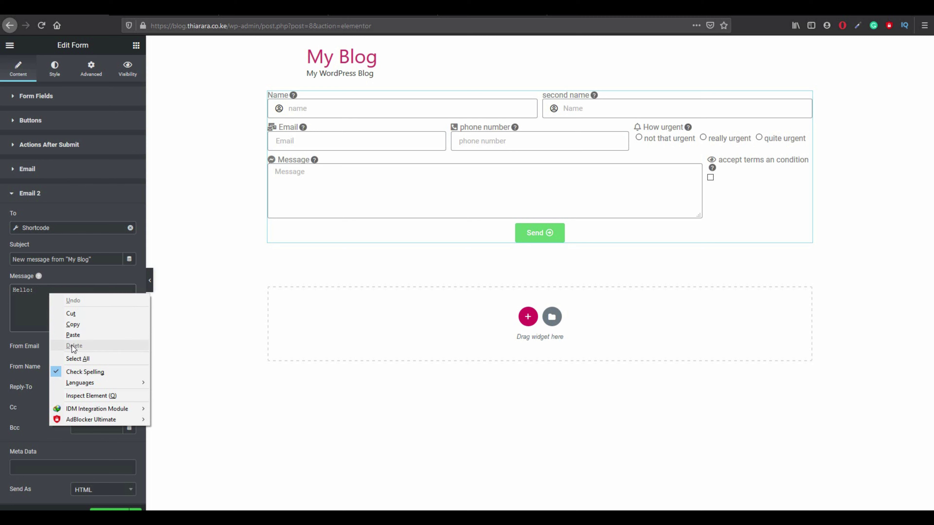
left_click(74, 335)
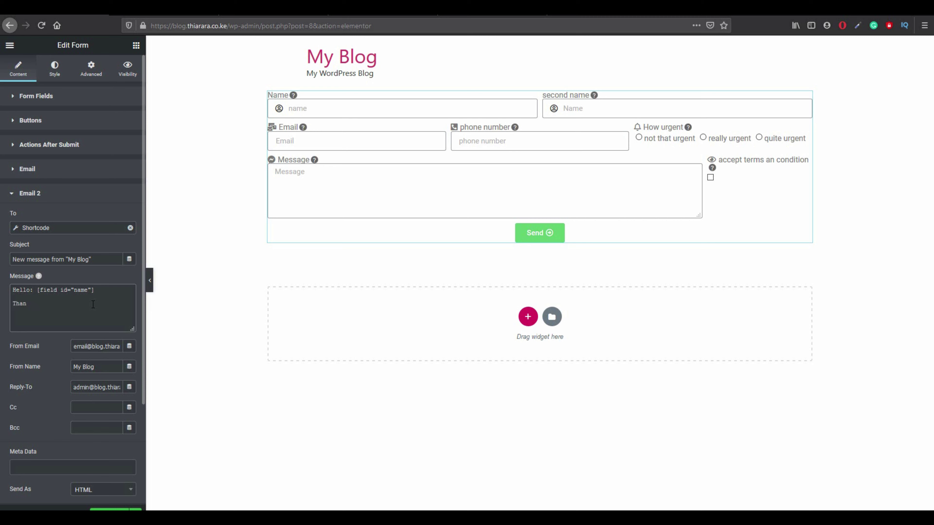
type("Thank you taking time to contac")
type(". we will get to yo")
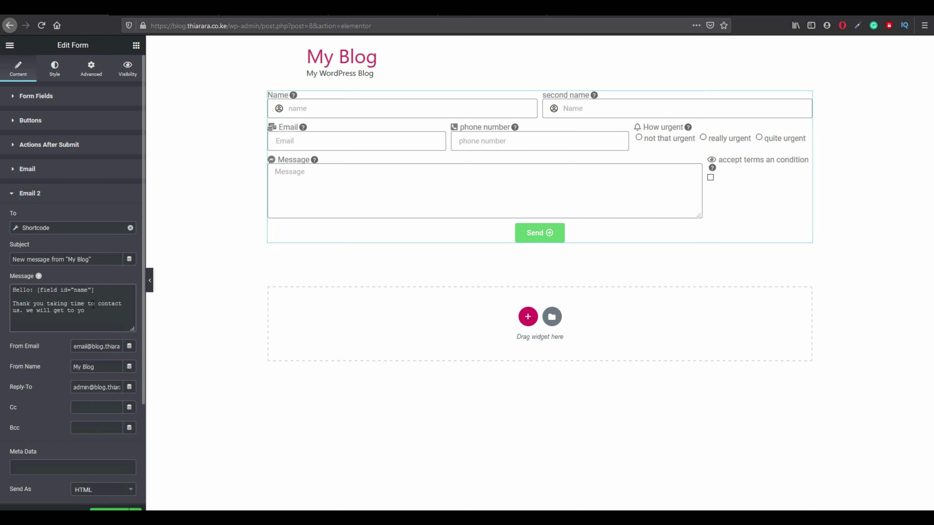
type("u withing 24hrs")
Add a new line reading 'These email is in reponse to these message:'.
key("Return")
key("Return")
key("Return")
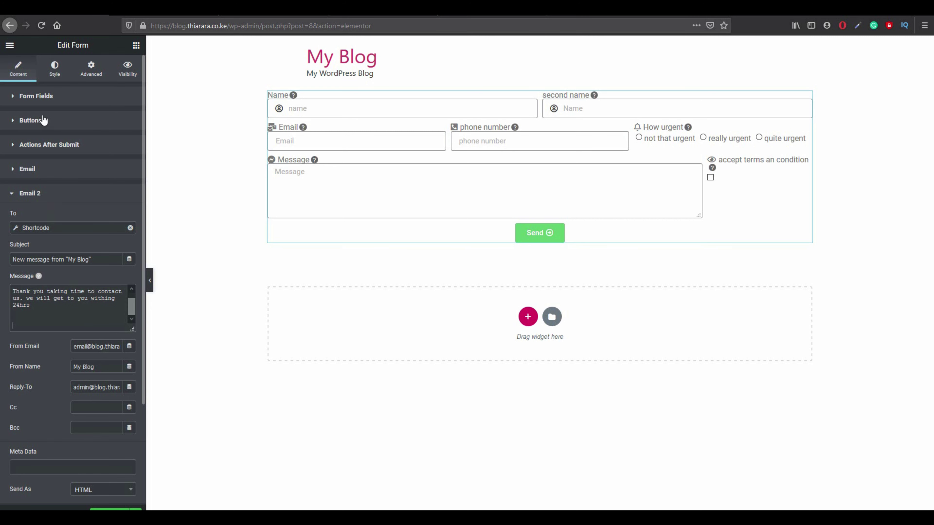
type("These email is in reponse to you mas")
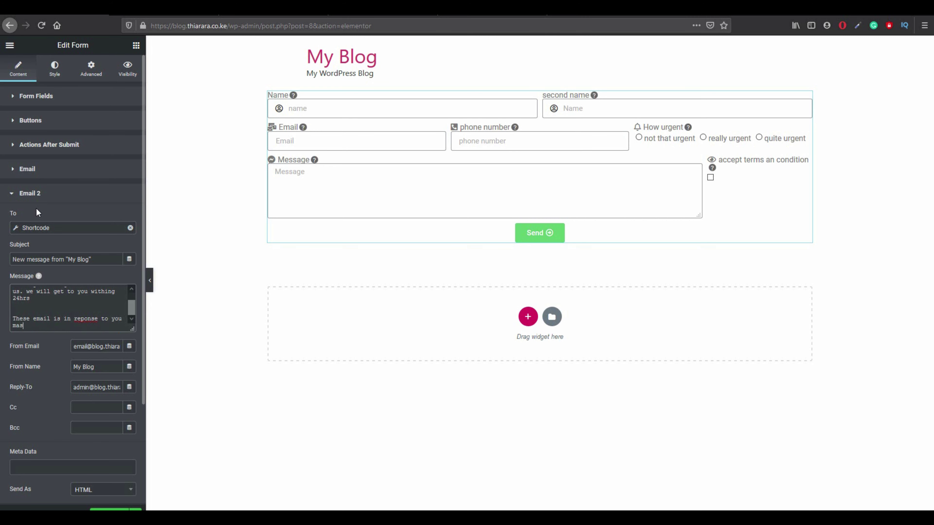
type("sa")
key("BackSpace")
key("BackSpace")
key("BackSpace")
key("BackSpace")
key("BackSpace")
key("BackSpace")
key("BackSpace")
key("BackSpace")
key("BackSpace")
key("BackSpace")
key("BackSpace")
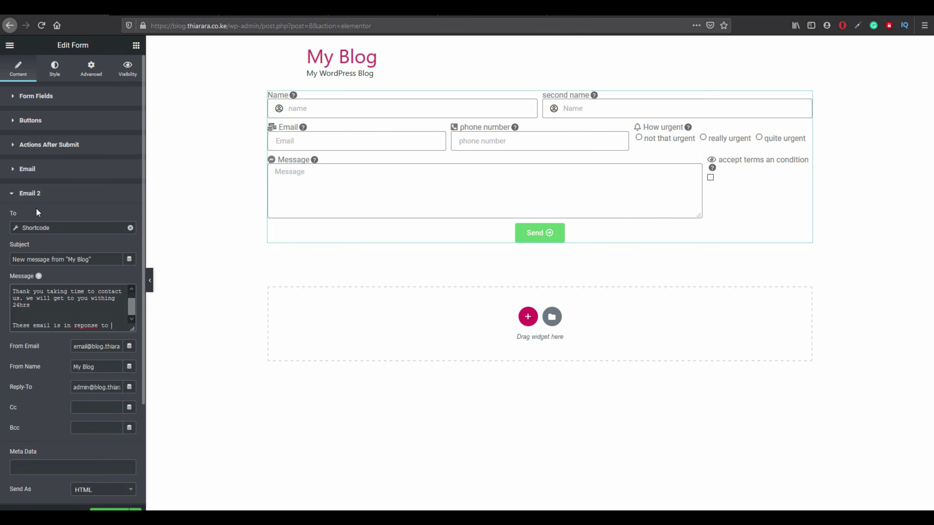
type("these messag")
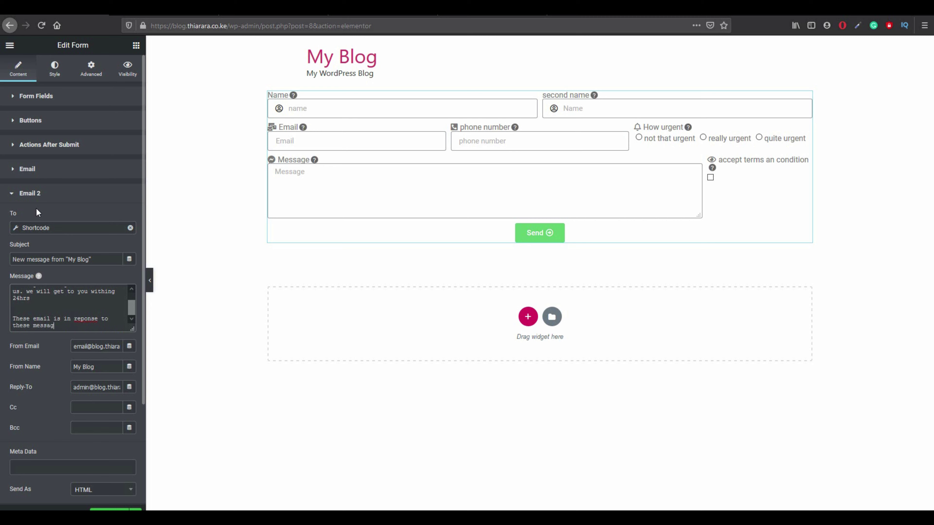
type("e:")
Copy the Message field's [field id="message"] shortcode from its Advanced settings.
left_click(50, 105)
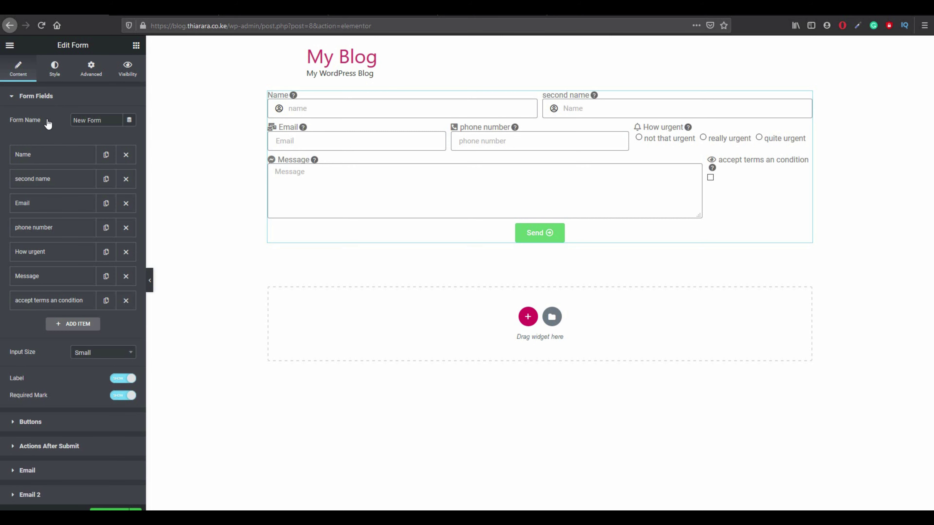
left_click(61, 276)
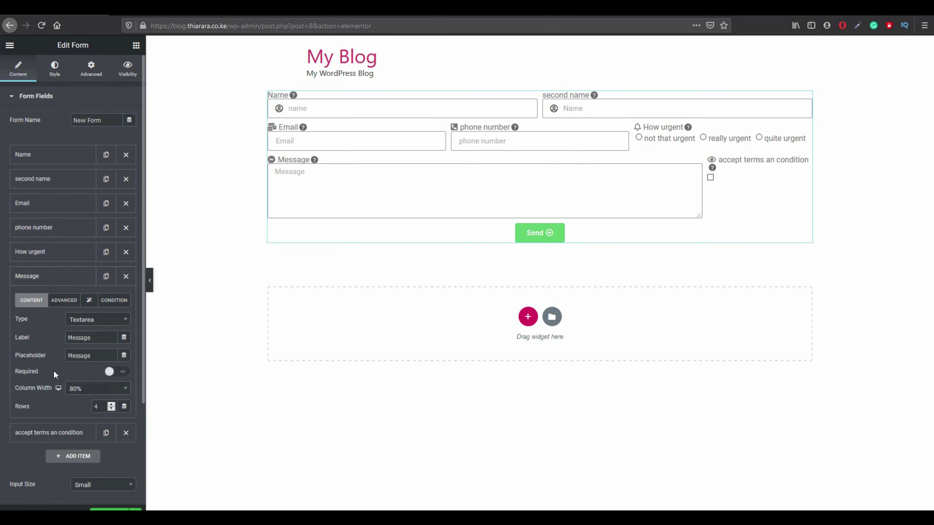
left_click(73, 302)
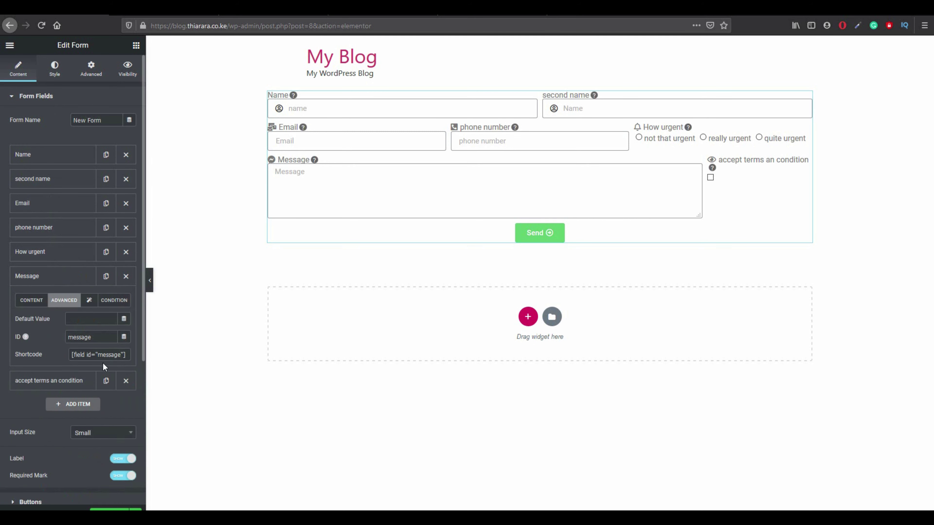
left_click_drag(127, 355, 72, 355)
right_click(74, 355)
left_click(108, 385)
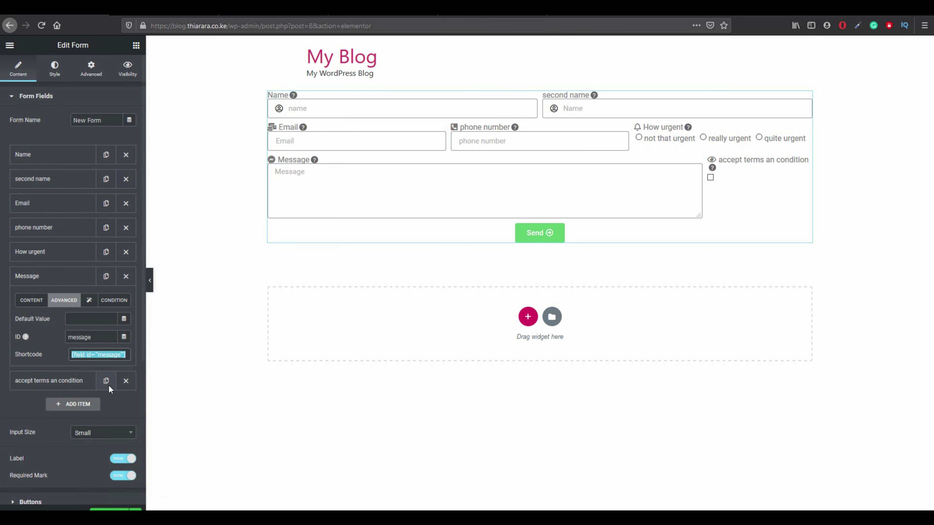
scroll(61, 428, "down", 1)
scroll(61, 427, "down", 2)
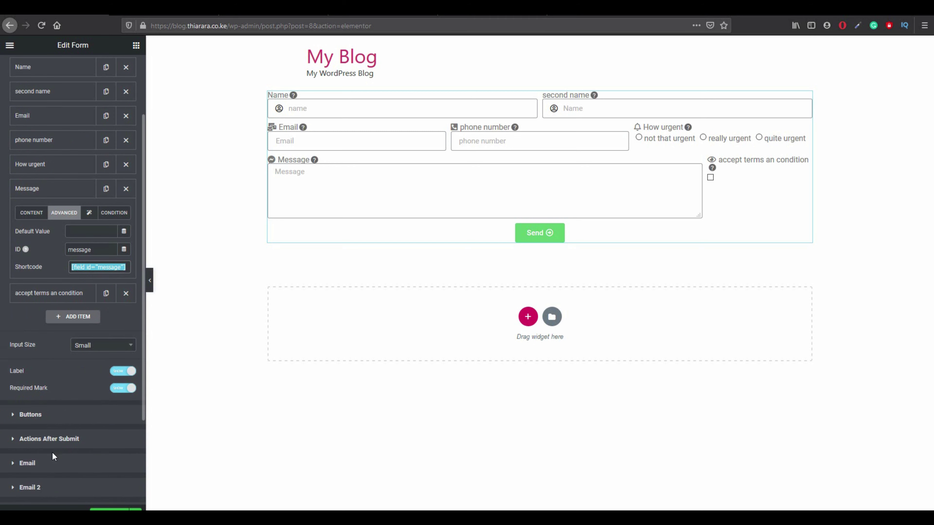
left_click(42, 488)
Paste [field id="message"] at the end of Email 2's message, after 'these message:'.
left_click(43, 488)
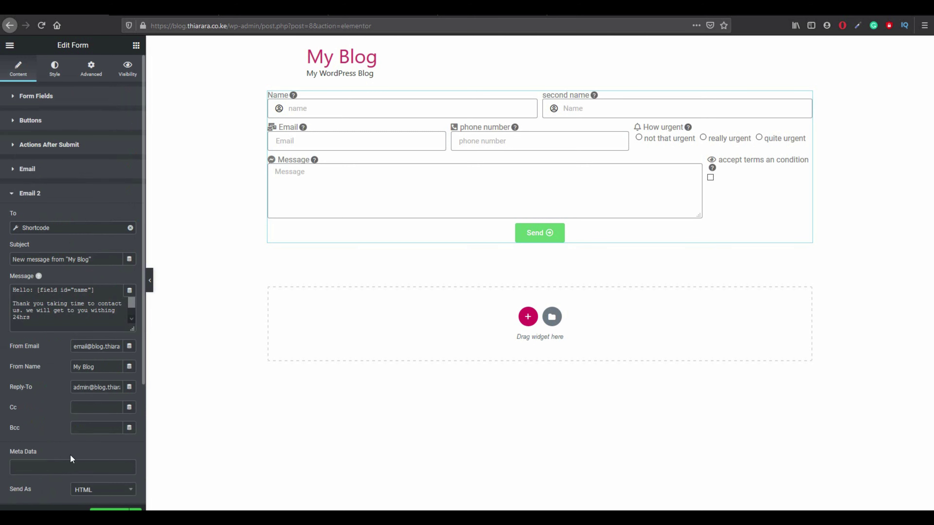
scroll(63, 445, "down", 1)
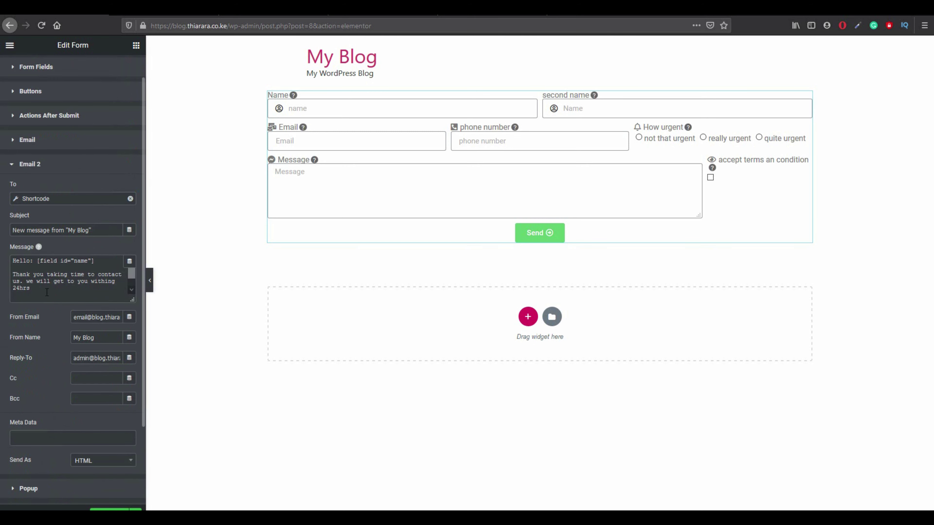
left_click(39, 291)
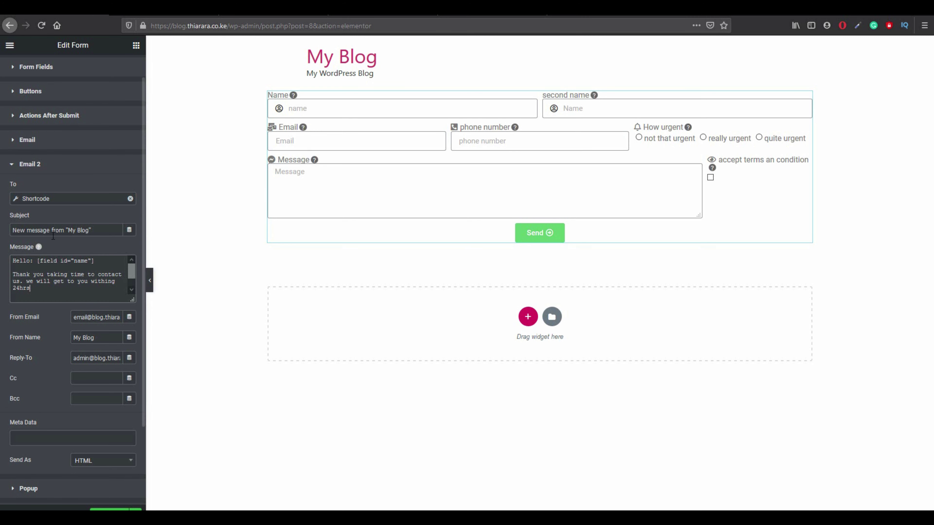
left_click_drag(129, 275, 129, 282)
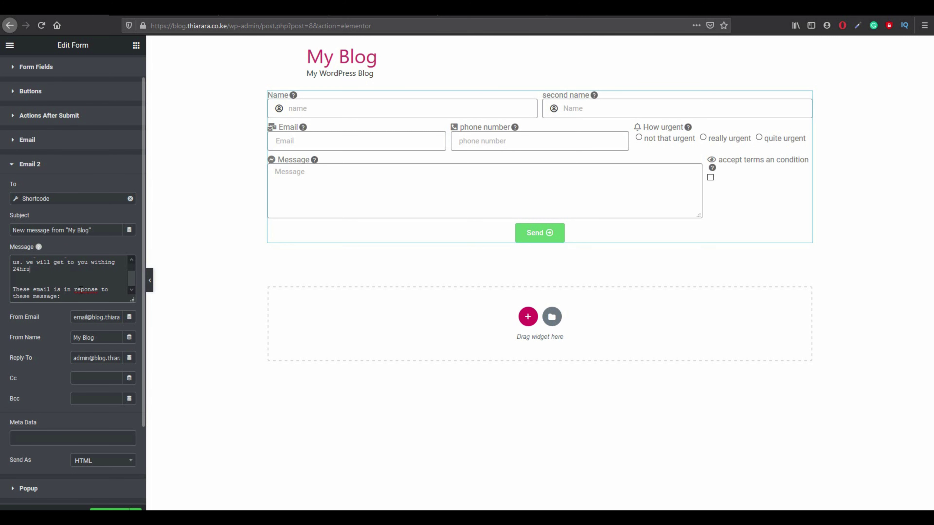
right_click(59, 298)
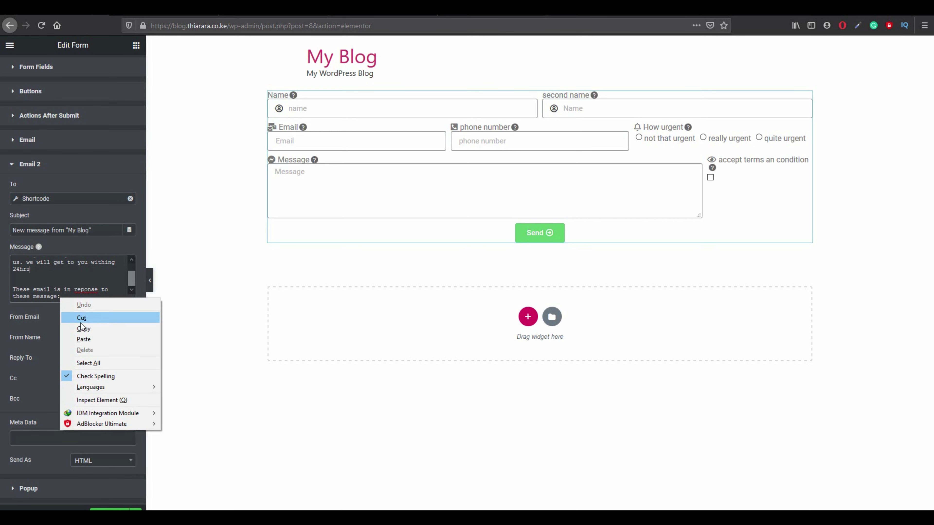
left_click(89, 339)
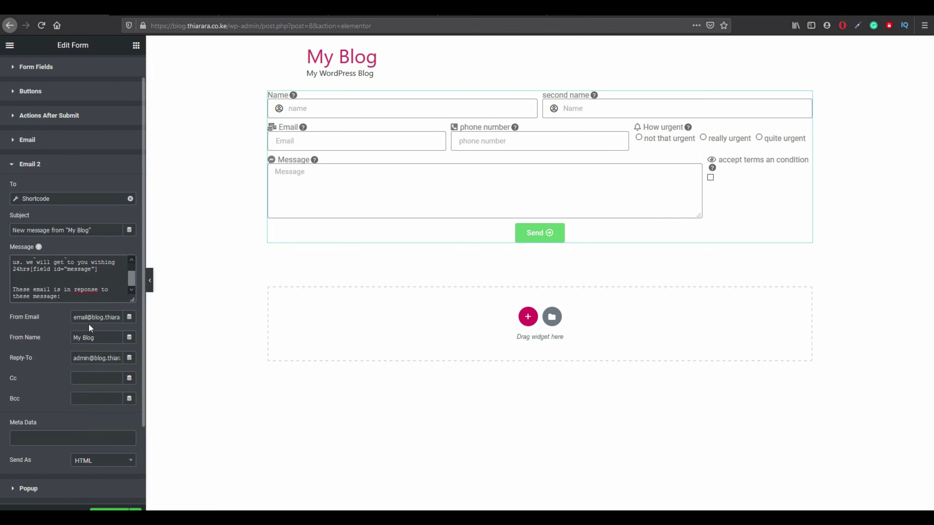
key("ctrl+z")
type("[field id=\"message\"]")
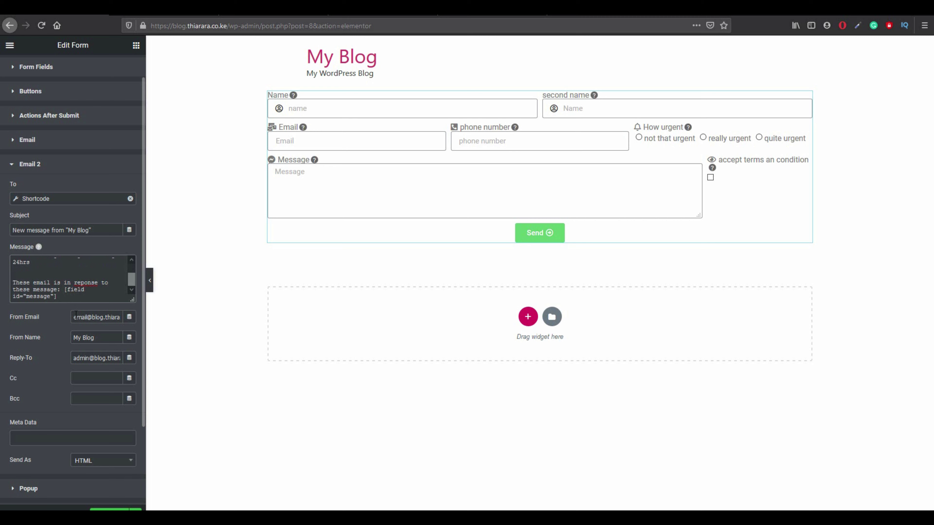
left_click(89, 318)
scroll(61, 393, "down", 3)
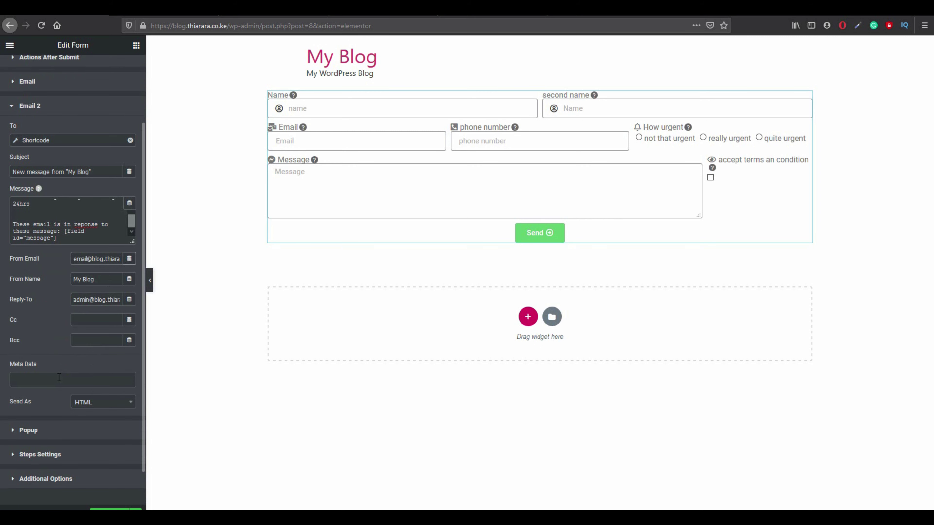
Include Date and Time as Email 2's meta data.
left_click(59, 379)
left_click(59, 378)
left_click(59, 378)
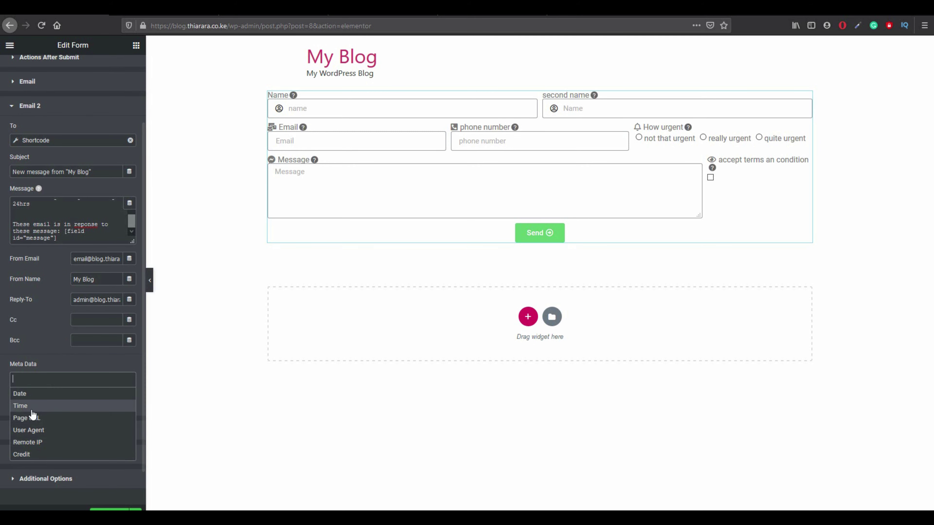
left_click(31, 400)
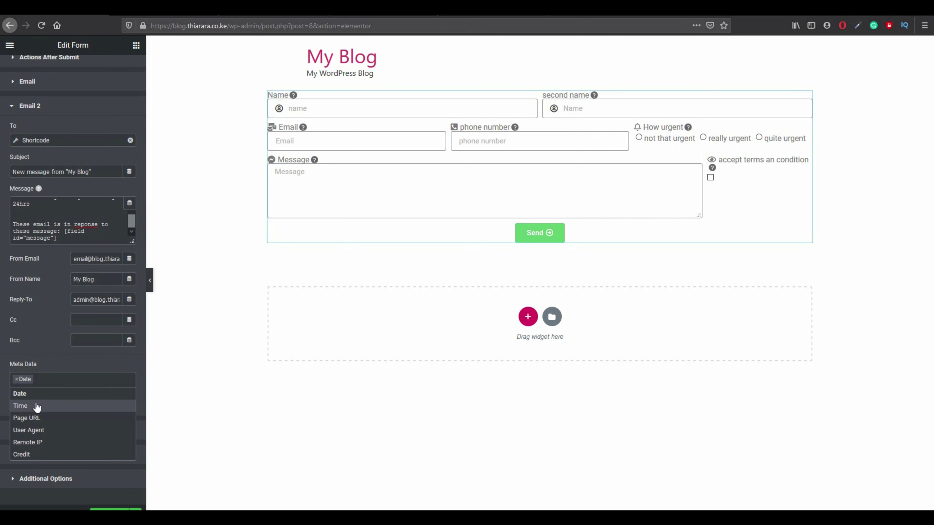
left_click(37, 407)
Set Email 2 to send as Plain text.
left_click(73, 403)
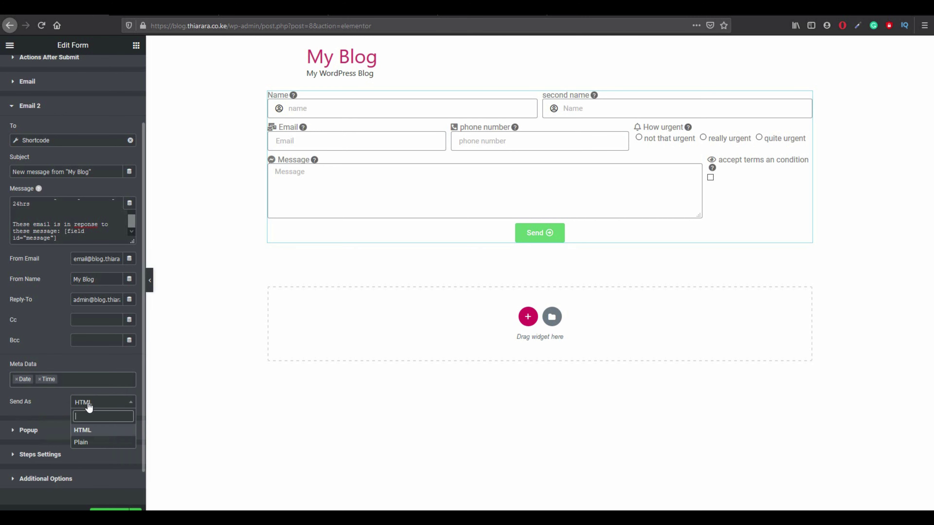
left_click(87, 446)
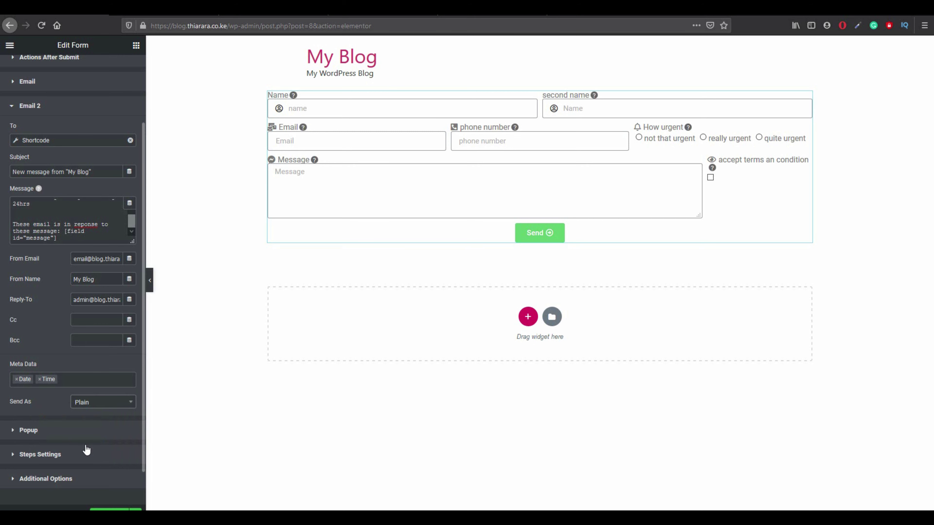
left_click(32, 432)
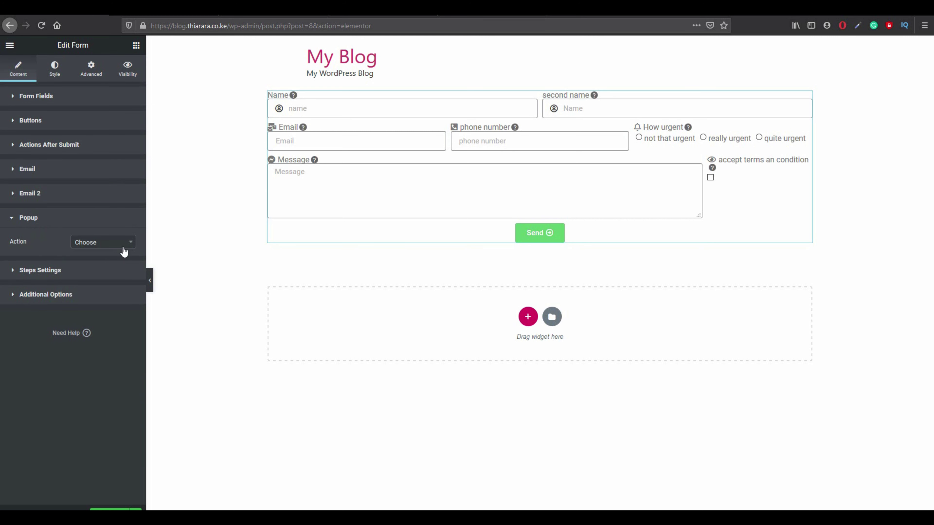
Set the Popup action to Open Popup with the 'Thank you' template.
left_click(99, 244)
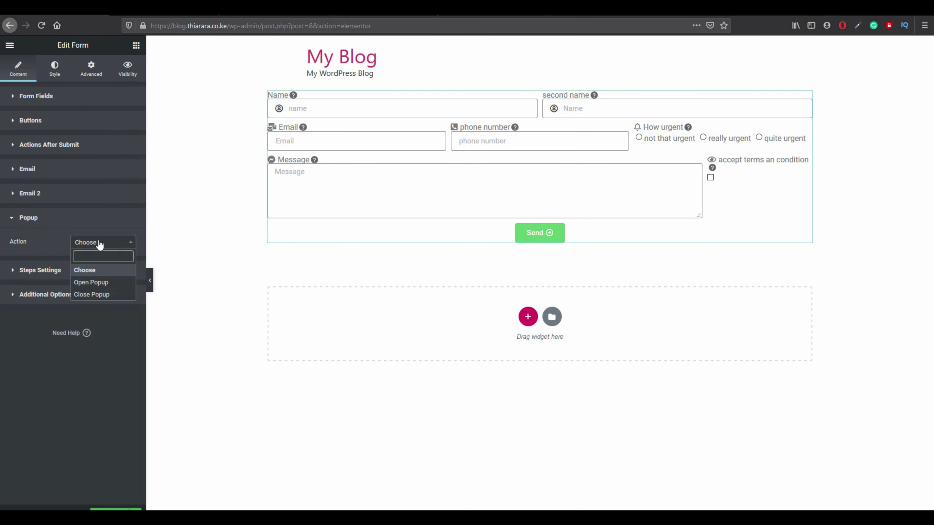
left_click(89, 283)
left_click(82, 279)
type("th")
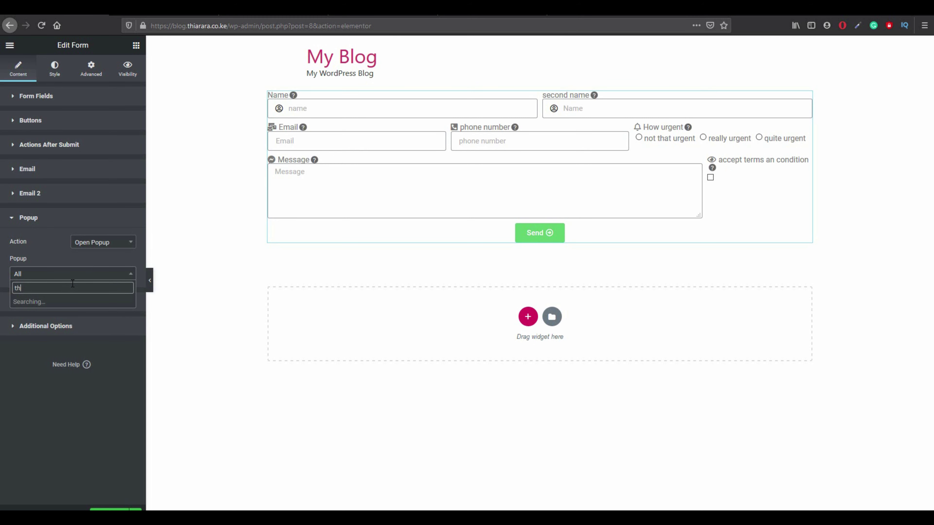
left_click(67, 308)
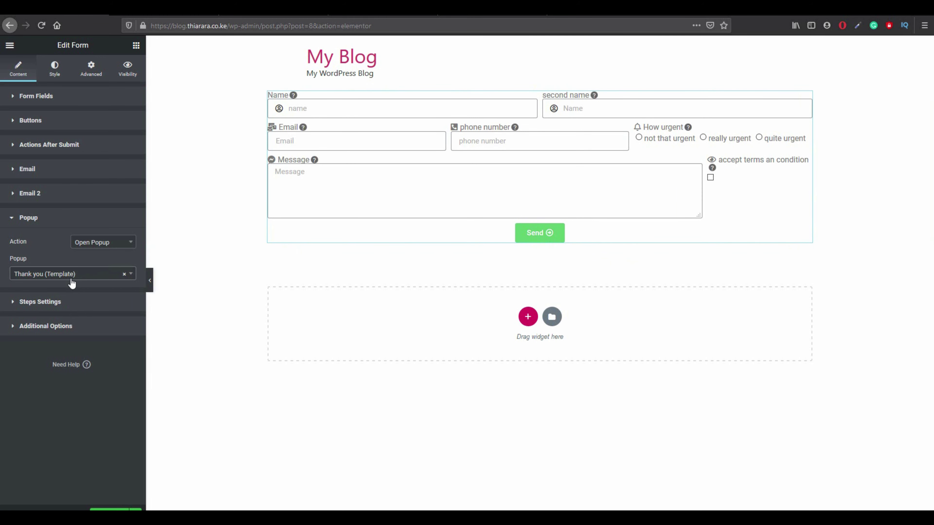
left_click(53, 304)
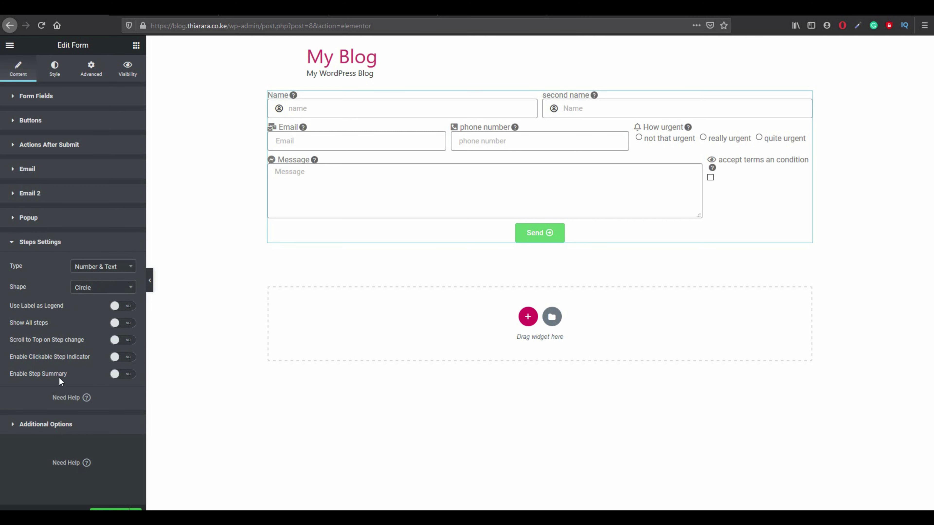
Try POST and custom messages in Additional Options, revert both to default, then switch to Style.
left_click(55, 424)
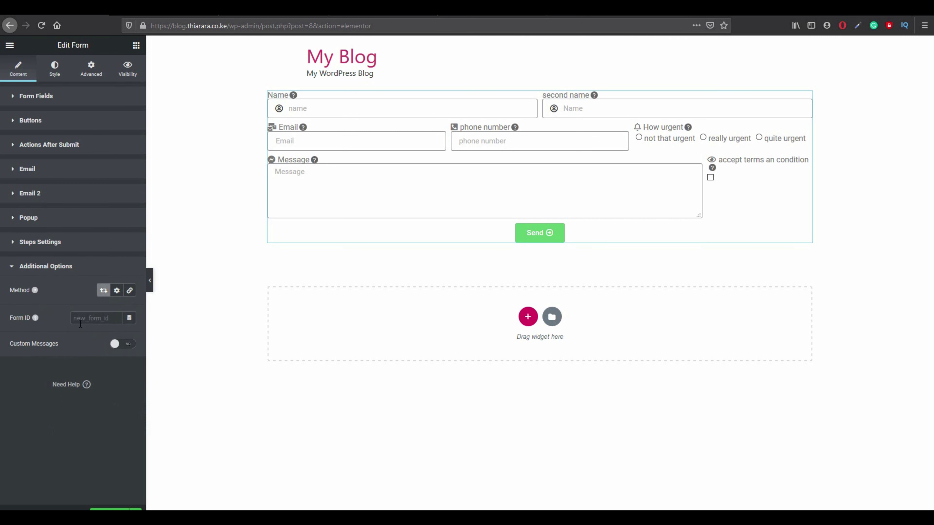
left_click(117, 292)
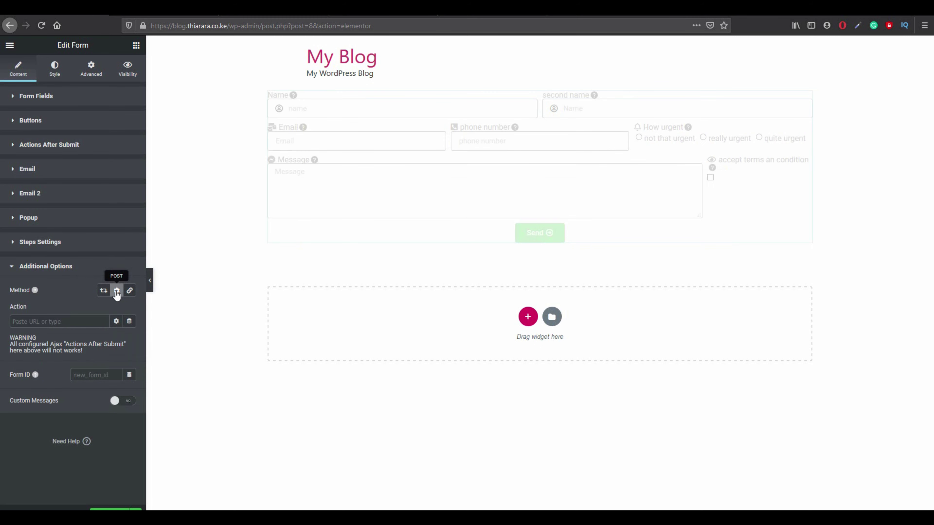
left_click(104, 293)
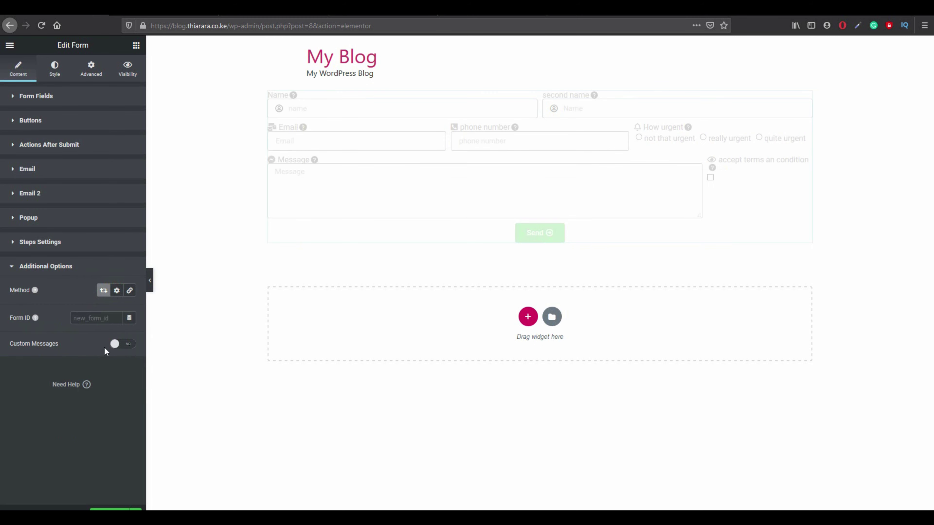
left_click(123, 345)
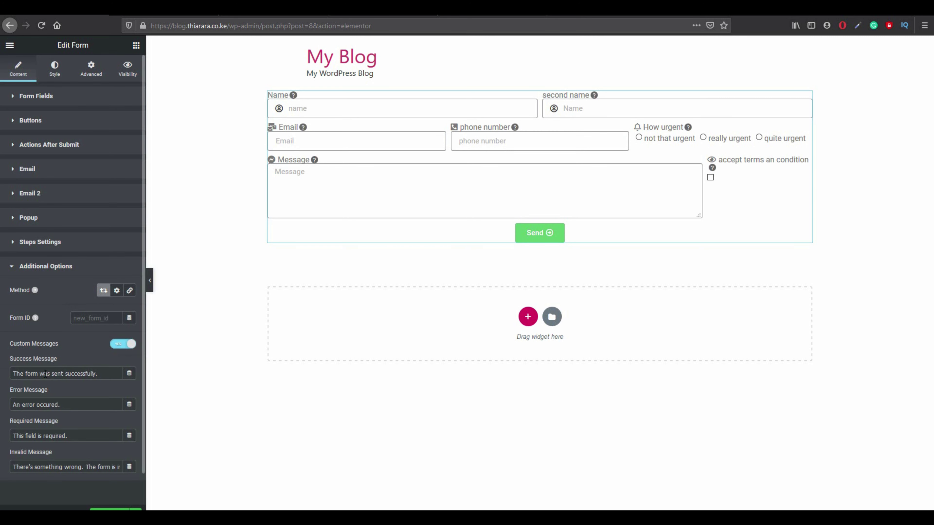
left_click(118, 346)
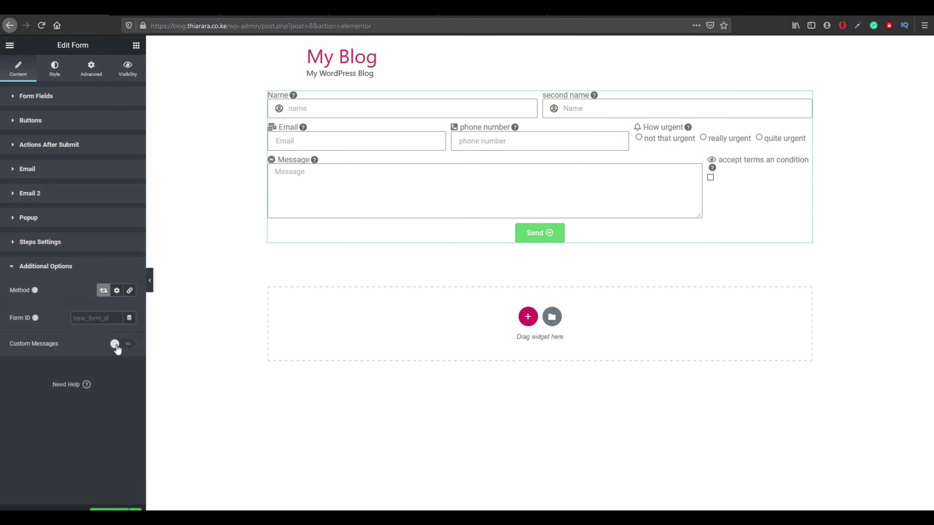
left_click(54, 70)
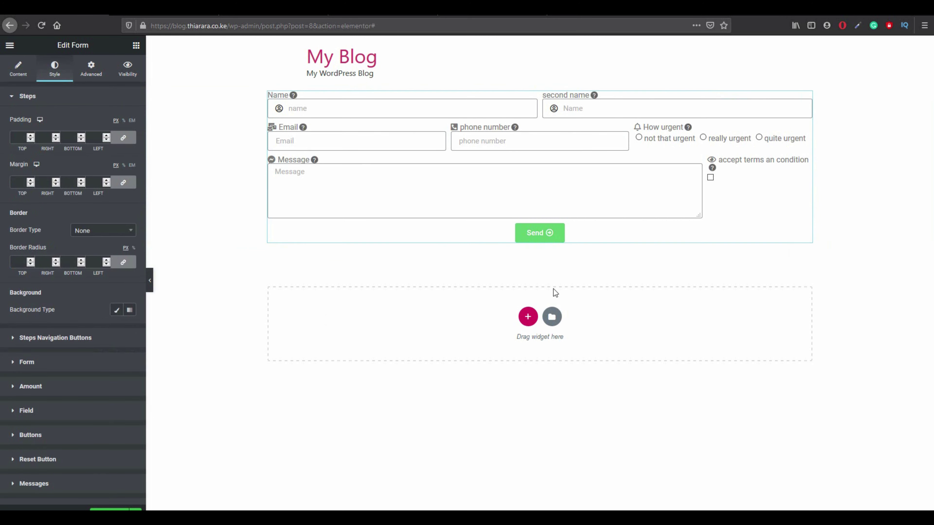
In Style > Form, set Rows Gap to 37 and Label Spacing to 5.
left_click(41, 97)
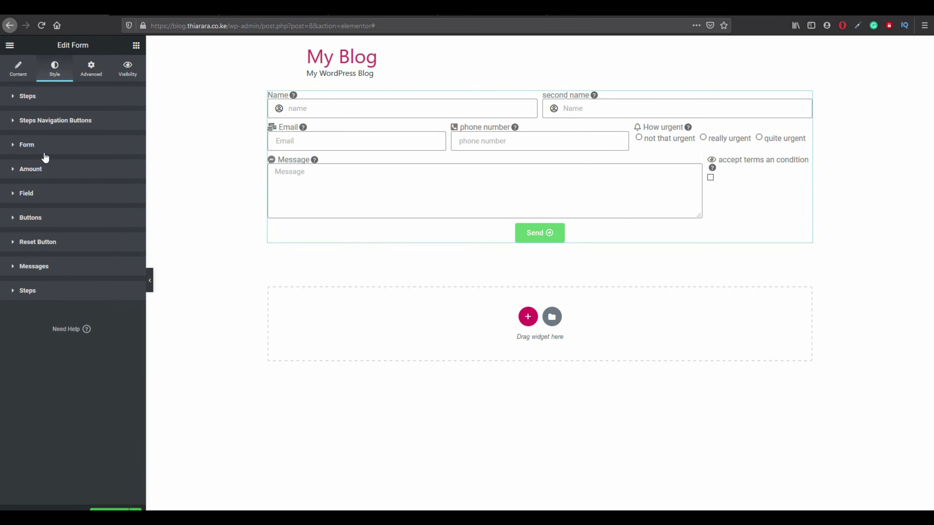
left_click(46, 150)
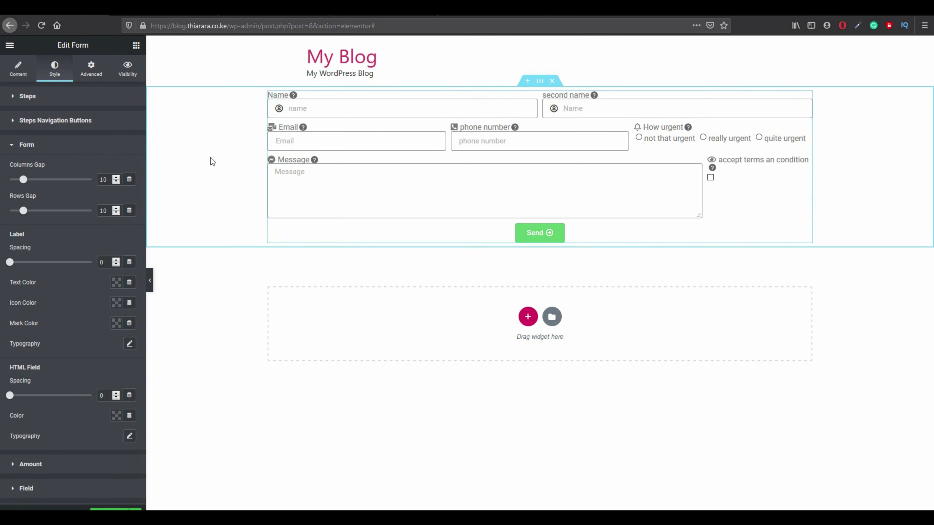
left_click_drag(24, 180, 24, 210)
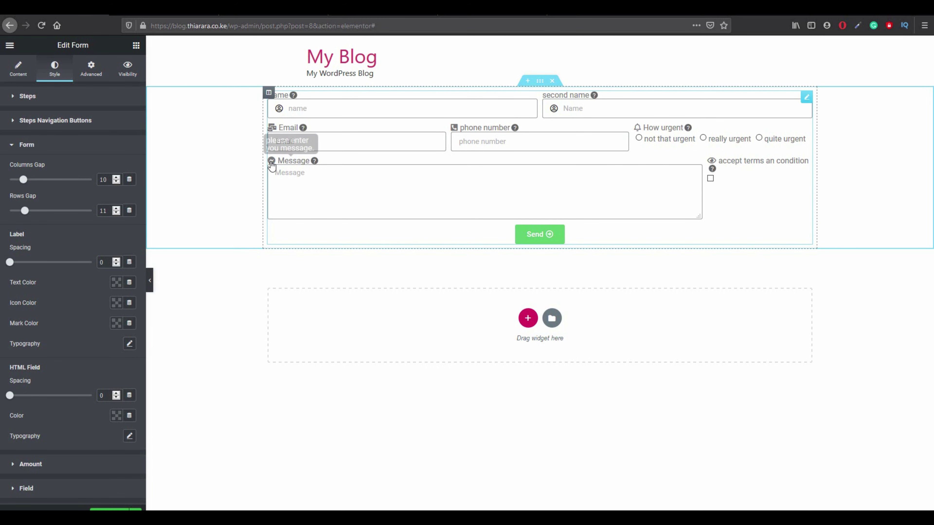
left_click_drag(26, 212, 61, 219)
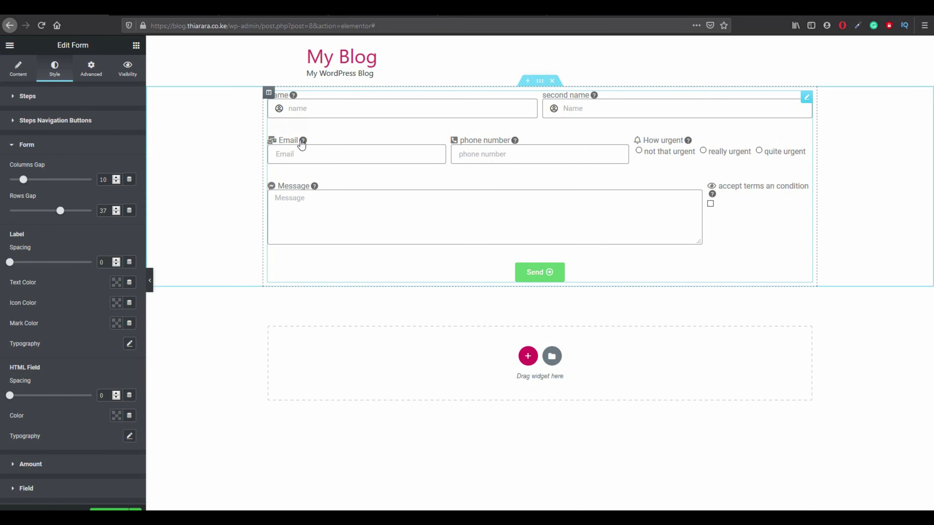
left_click_drag(10, 262, 19, 267)
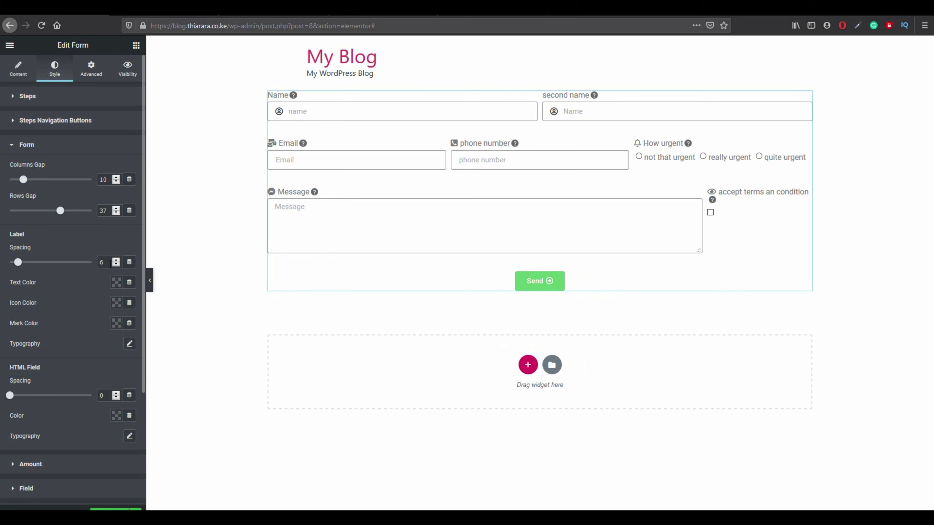
type("5")
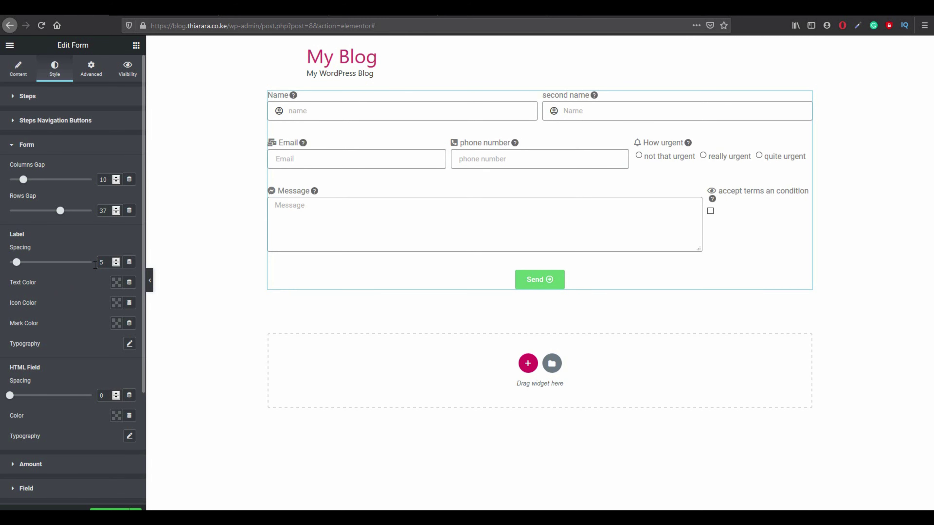
Make the label text and label icons black and the required marks red.
left_click(116, 282)
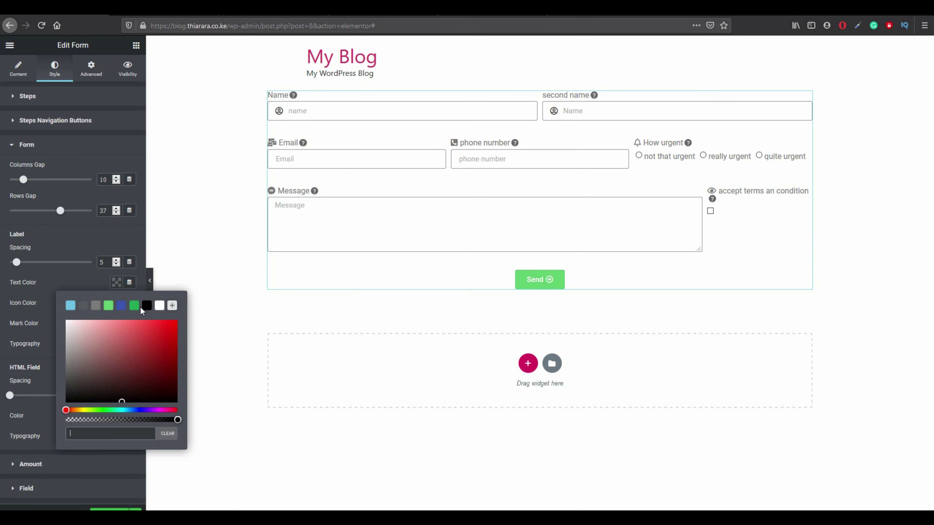
left_click(146, 311)
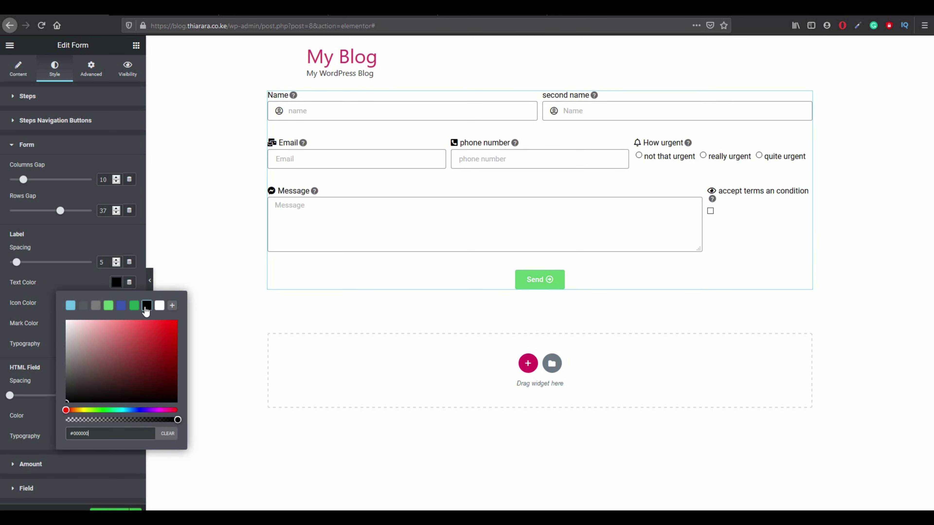
left_click(74, 275)
left_click(115, 304)
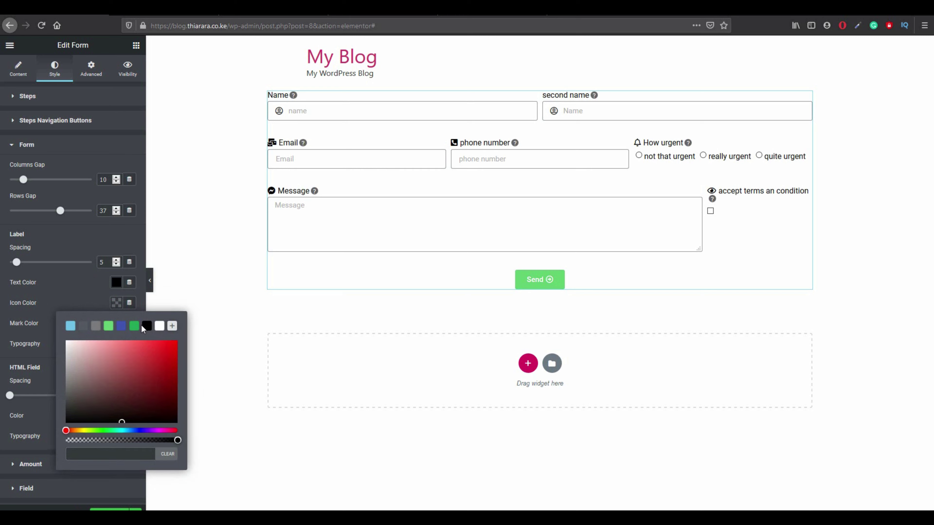
left_click(58, 310)
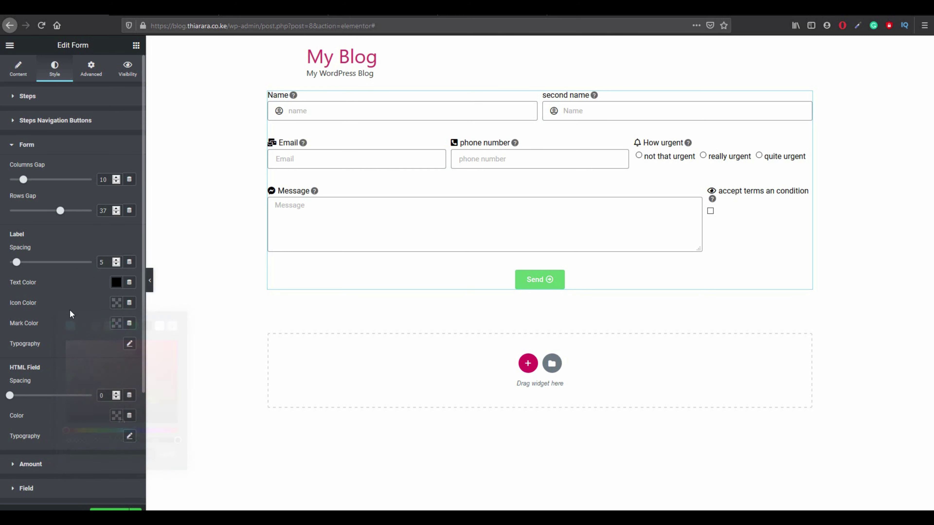
left_click(116, 323)
left_click(160, 365)
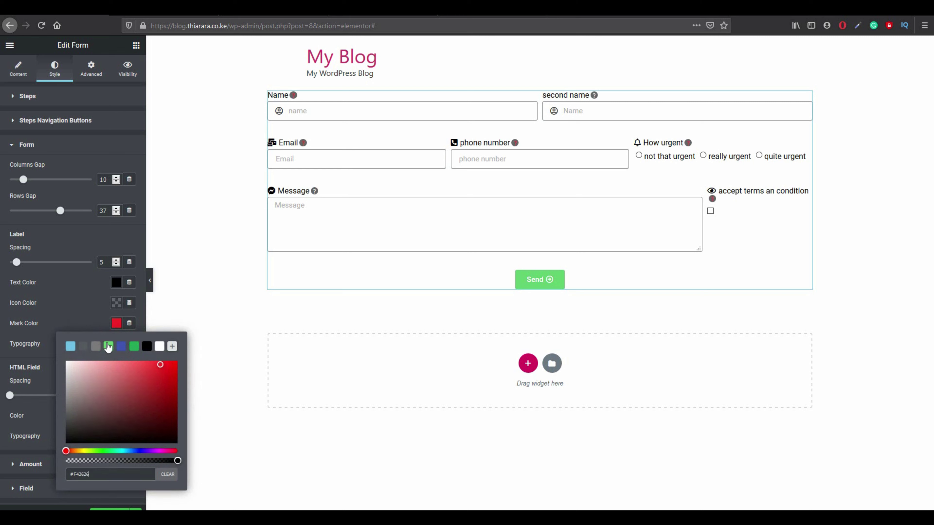
left_click(75, 311)
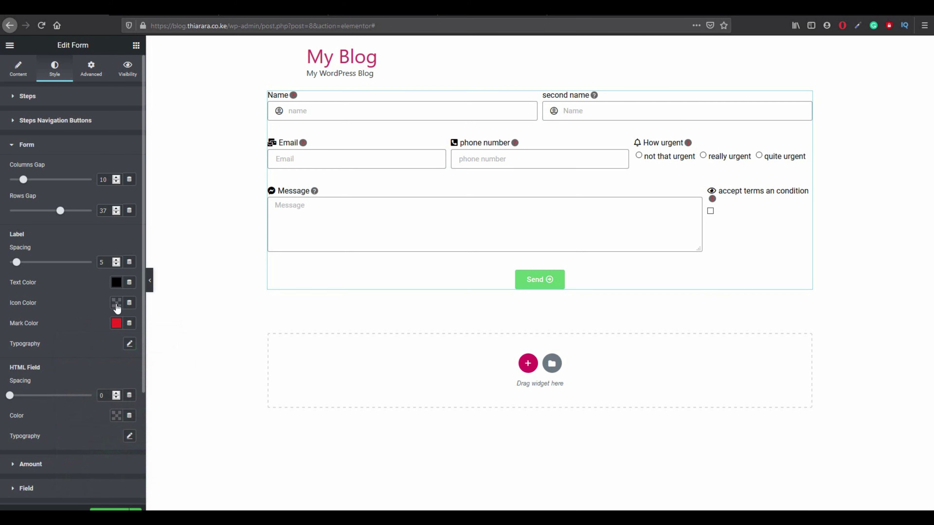
left_click(116, 304)
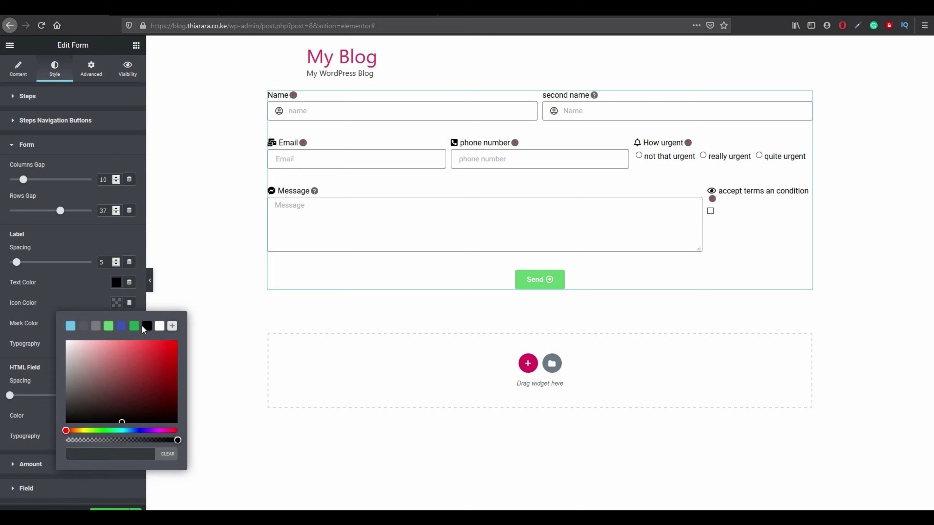
left_click(146, 325)
left_click(90, 289)
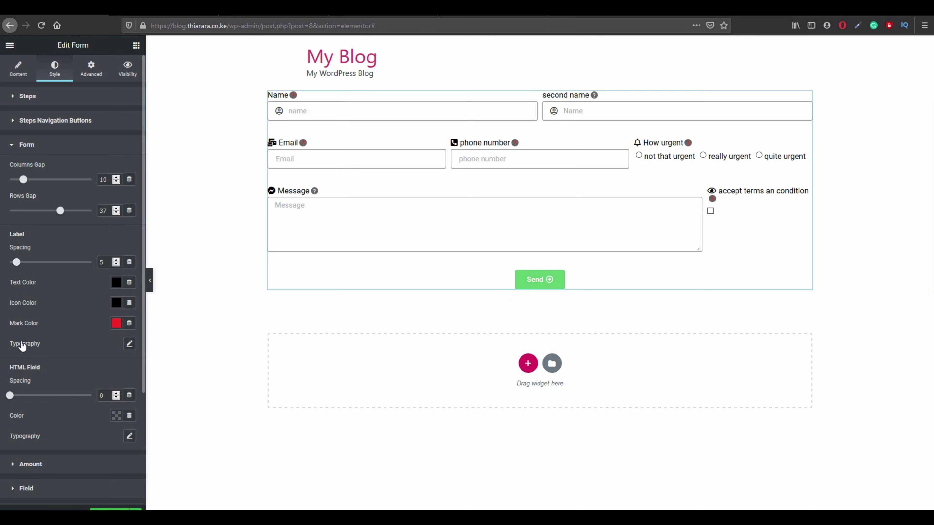
Set label typography to Montserrat, weight 500, Capitalize transform, 1.2 em line height.
left_click(130, 344)
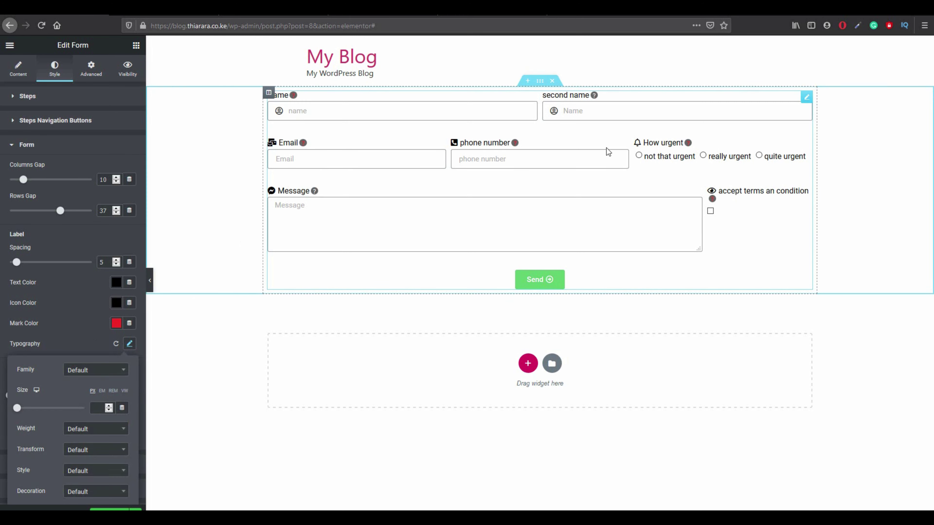
scroll(90, 357, "down", 1)
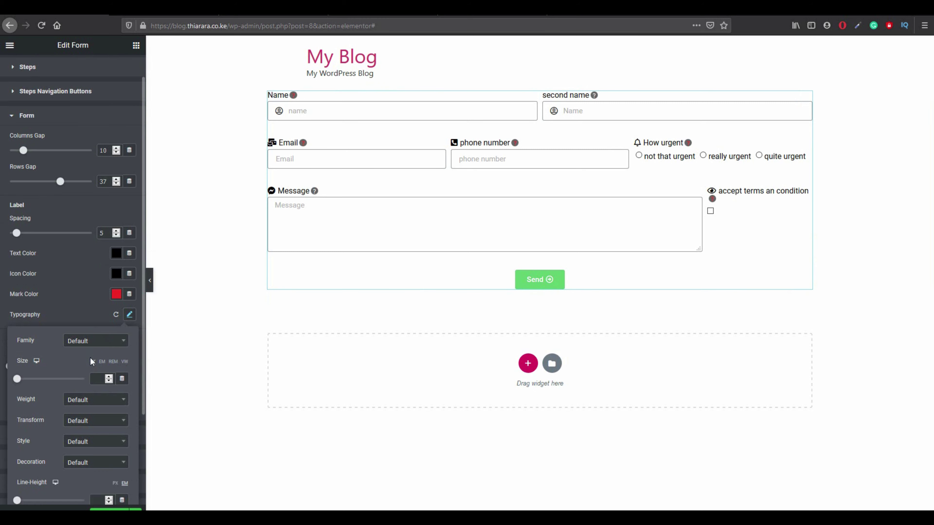
left_click(94, 343)
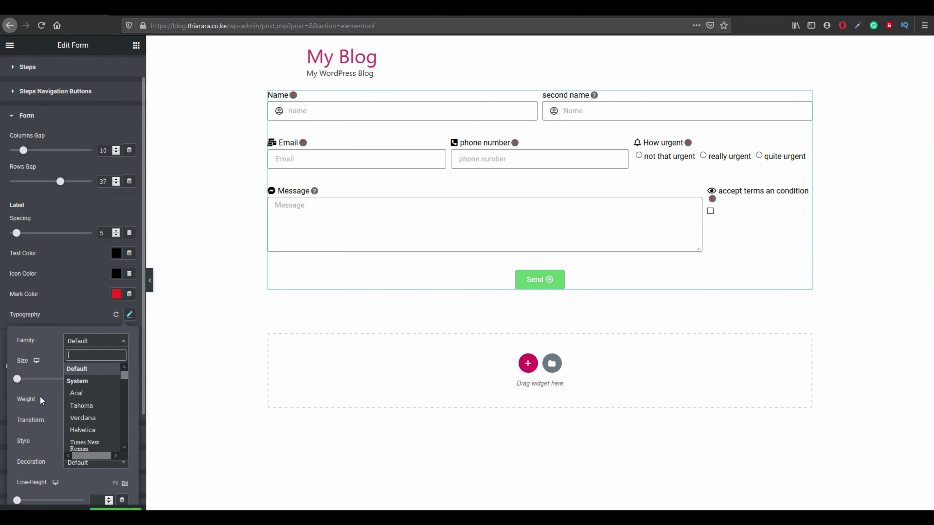
type("mont")
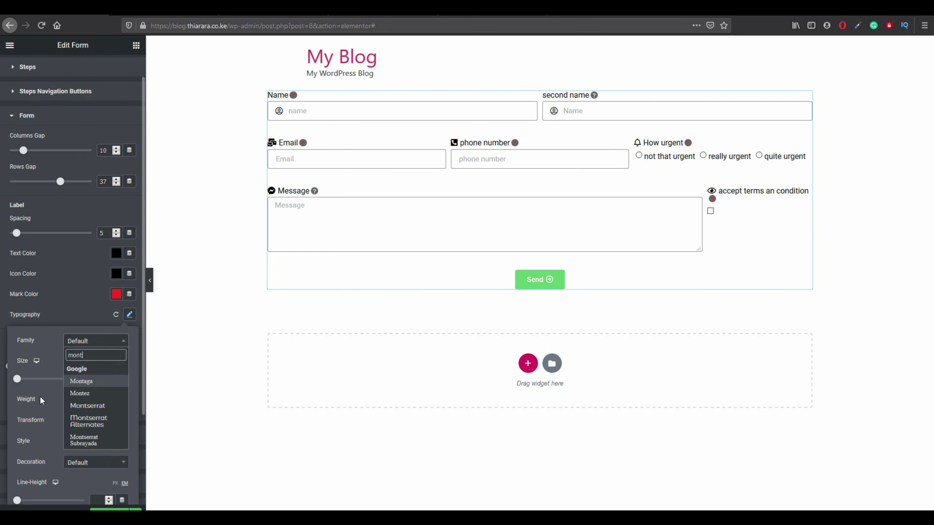
left_click(77, 406)
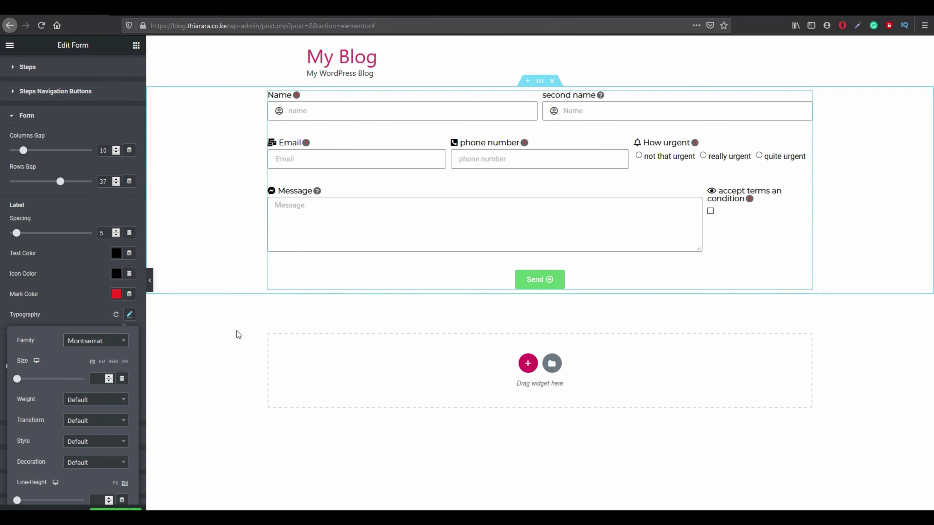
left_click(108, 405)
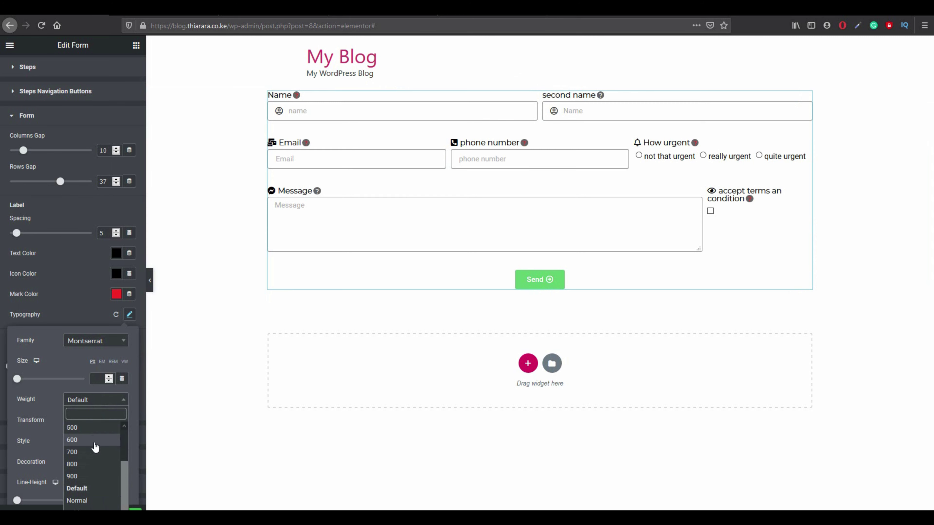
left_click(97, 428)
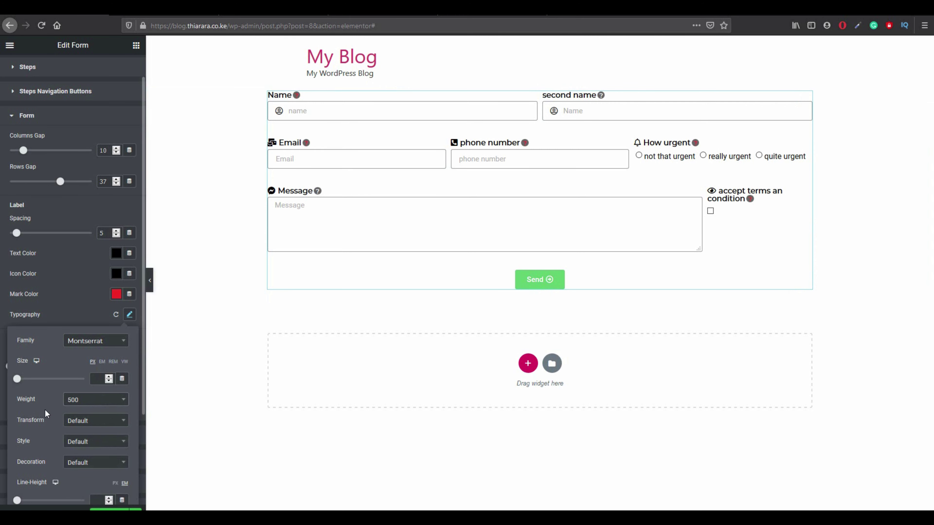
scroll(102, 445, "down", 1)
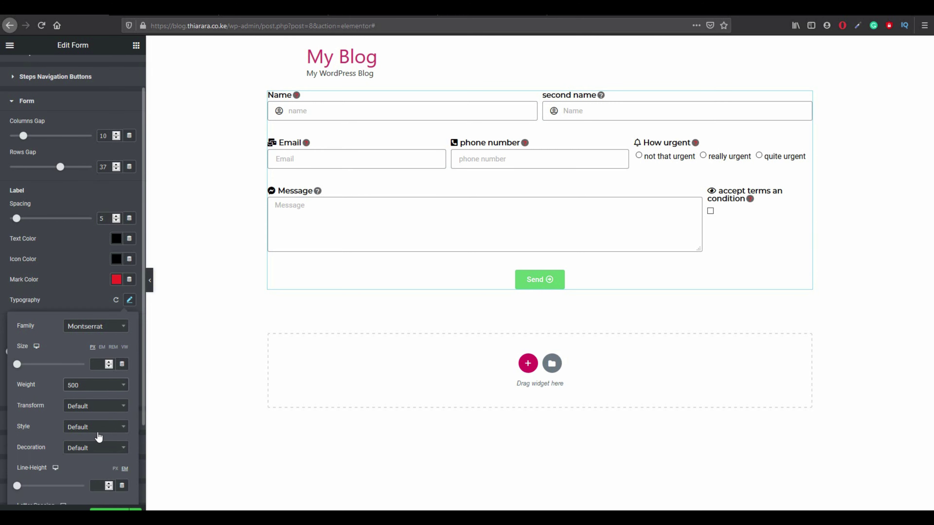
left_click(91, 392)
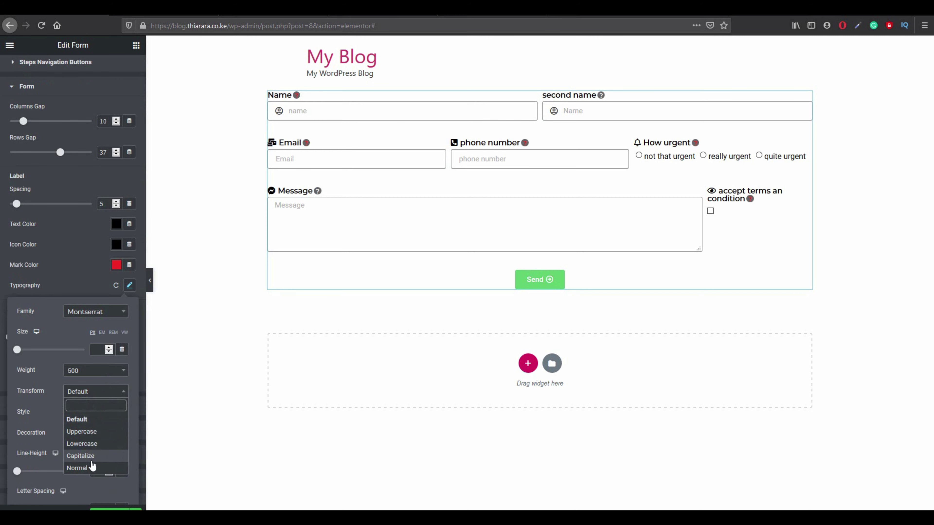
left_click(80, 456)
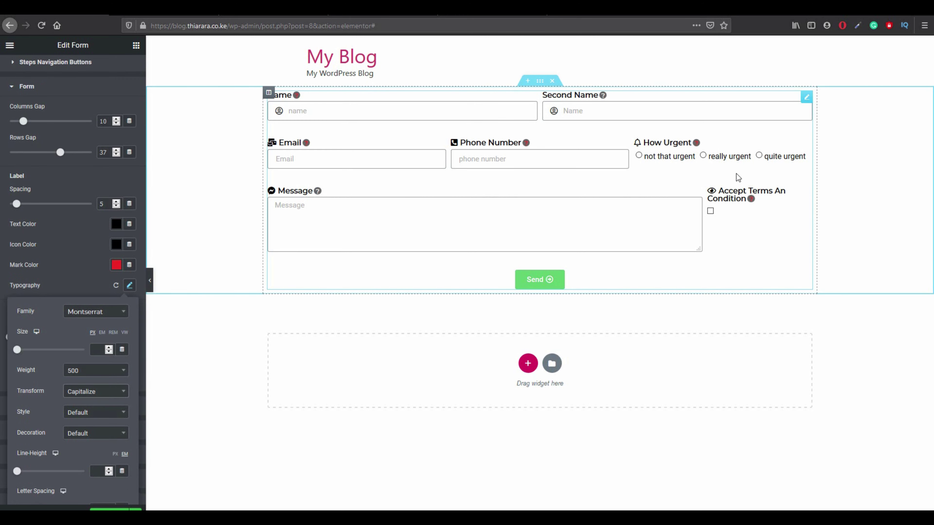
scroll(82, 434, "down", 1)
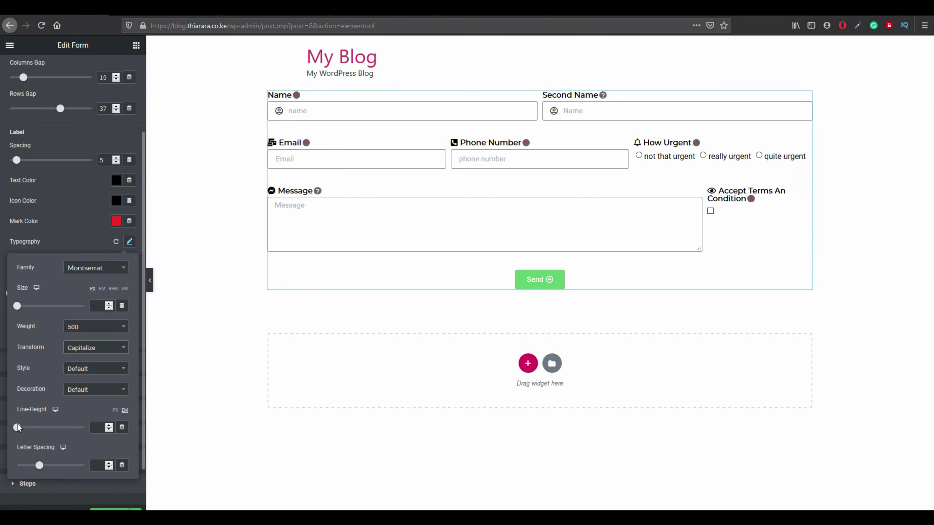
left_click_drag(17, 427, 25, 430)
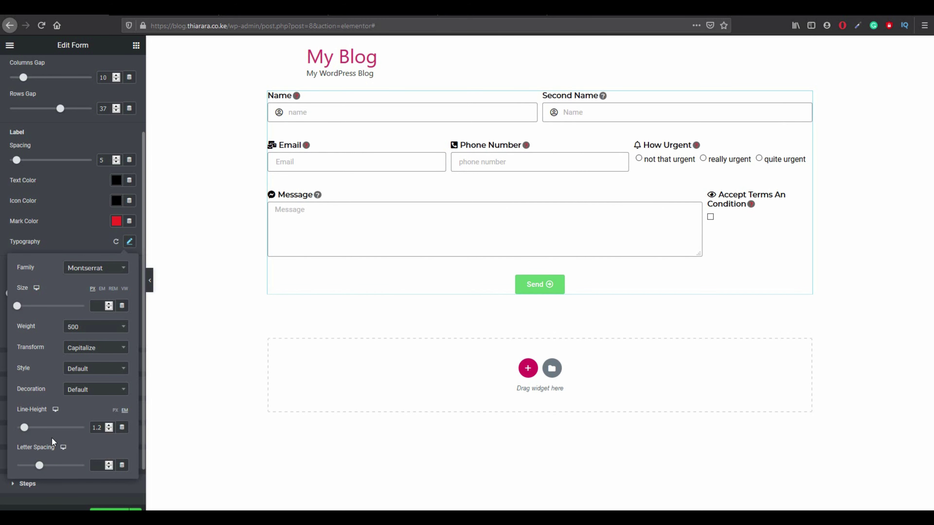
scroll(55, 428, "down", 1)
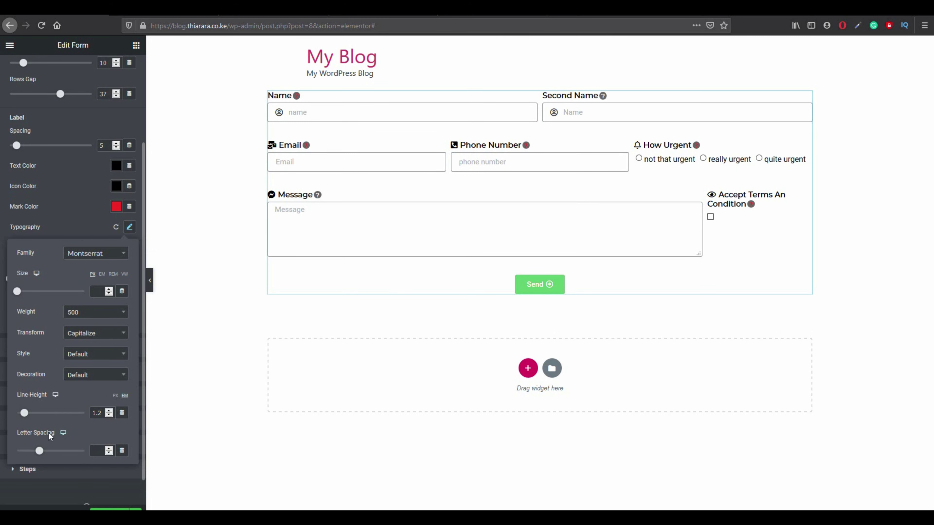
scroll(48, 433, "down", 1)
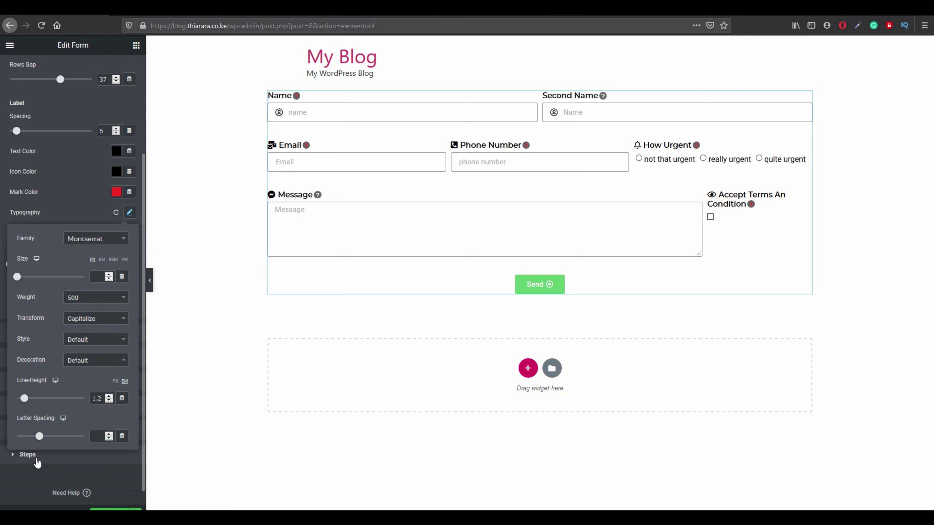
Expand and collapse the Steps and Amount style sections, leaving every section closed.
left_click(37, 458)
scroll(51, 442, "down", 6)
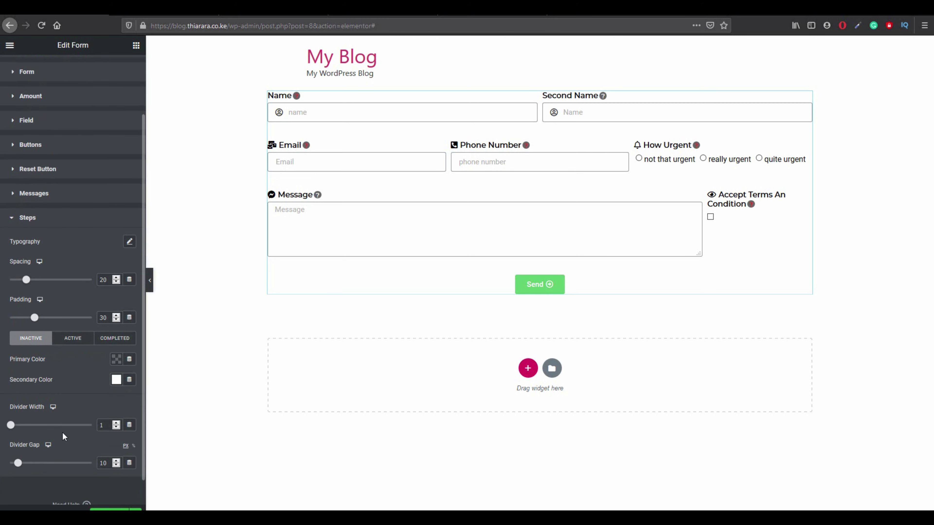
left_click(34, 194)
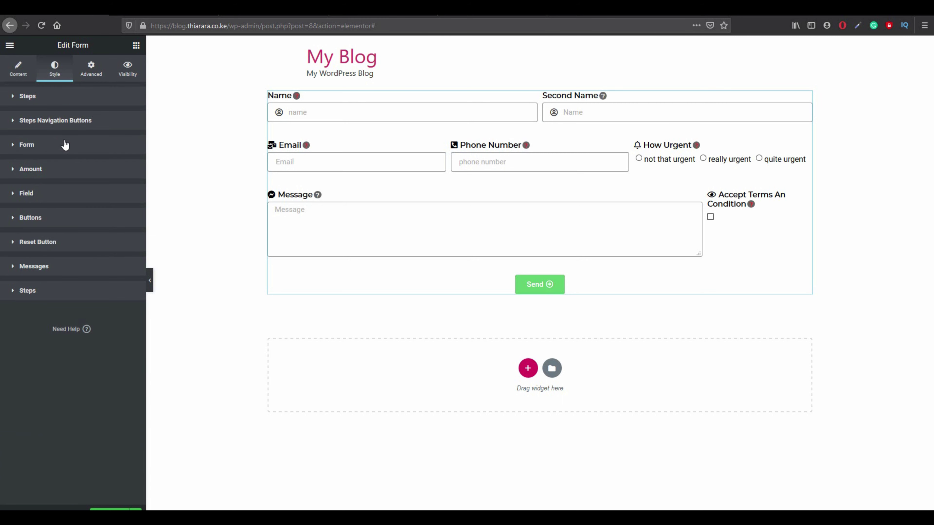
left_click(112, 176)
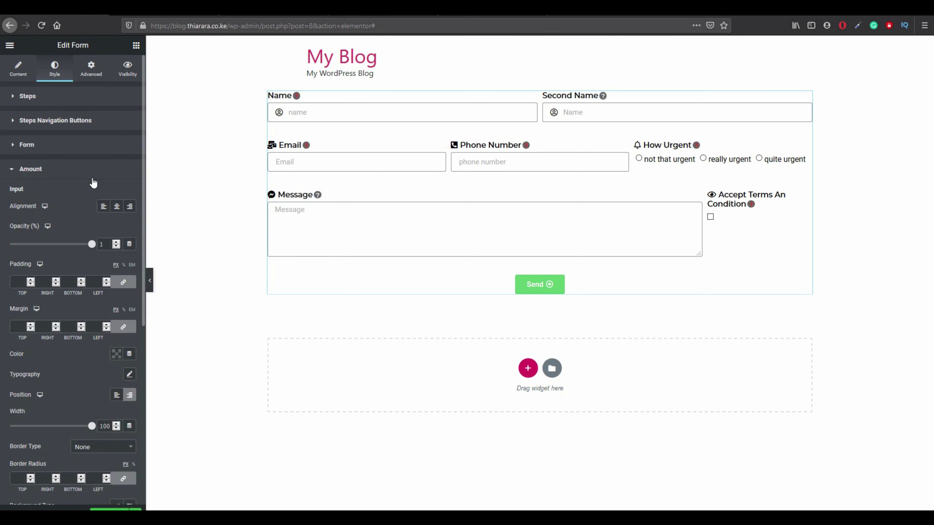
scroll(57, 369, "down", 2)
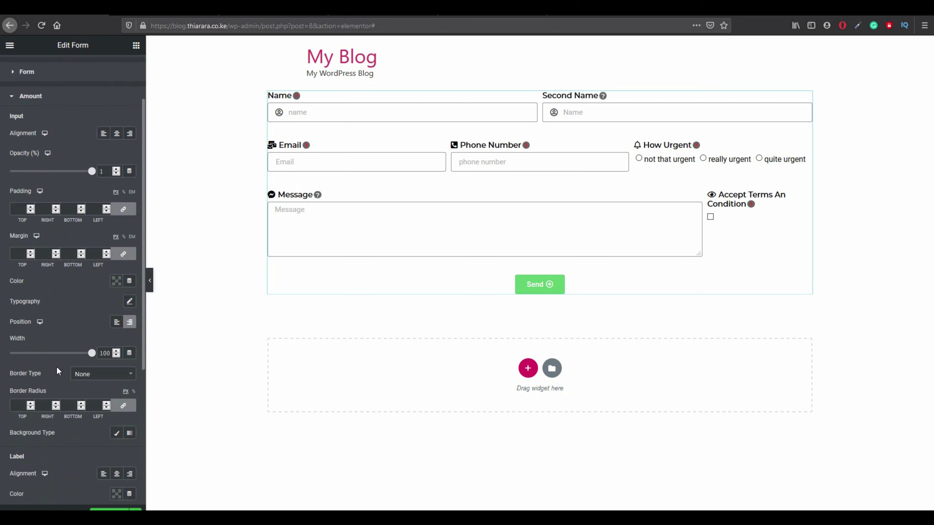
scroll(56, 383, "down", 2)
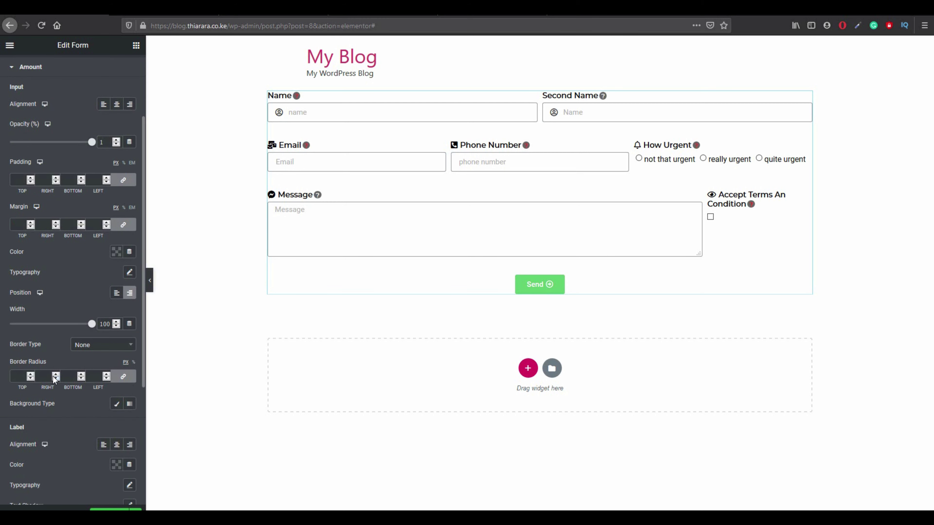
scroll(52, 374, "down", 2)
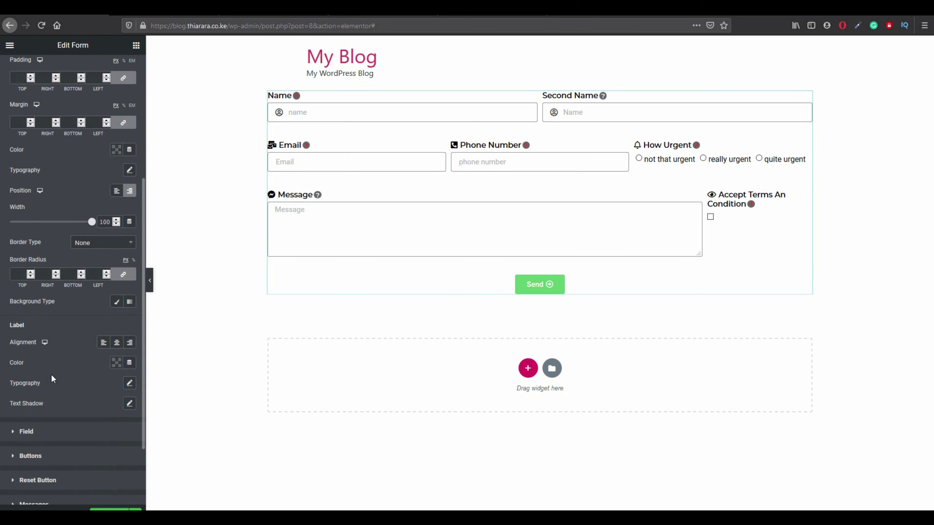
scroll(47, 387, "up", 1)
scroll(45, 329, "up", 2)
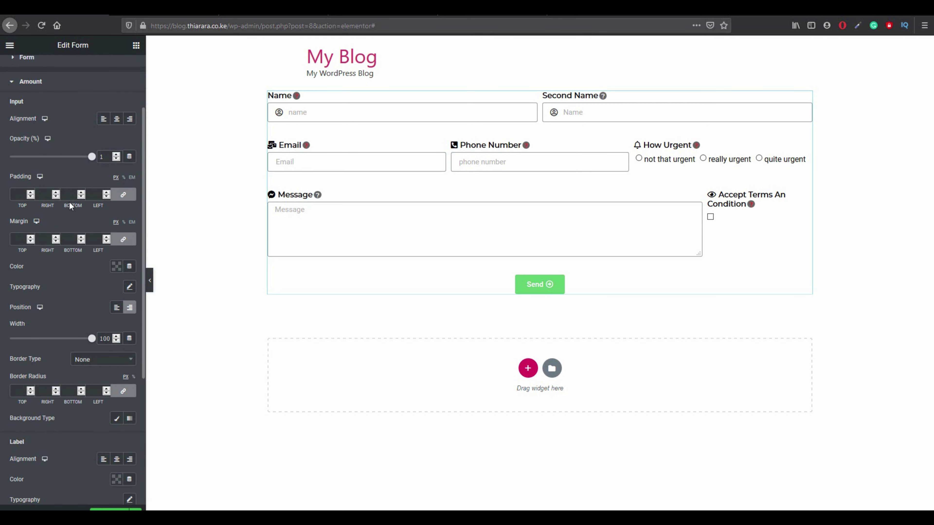
left_click(35, 84)
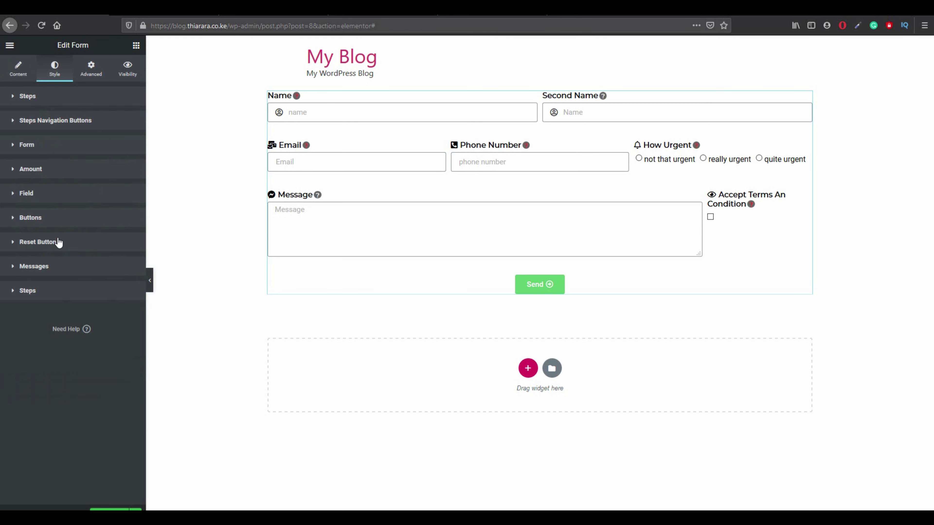
In Style > Field, set the field text colour to the black preset.
left_click(27, 193)
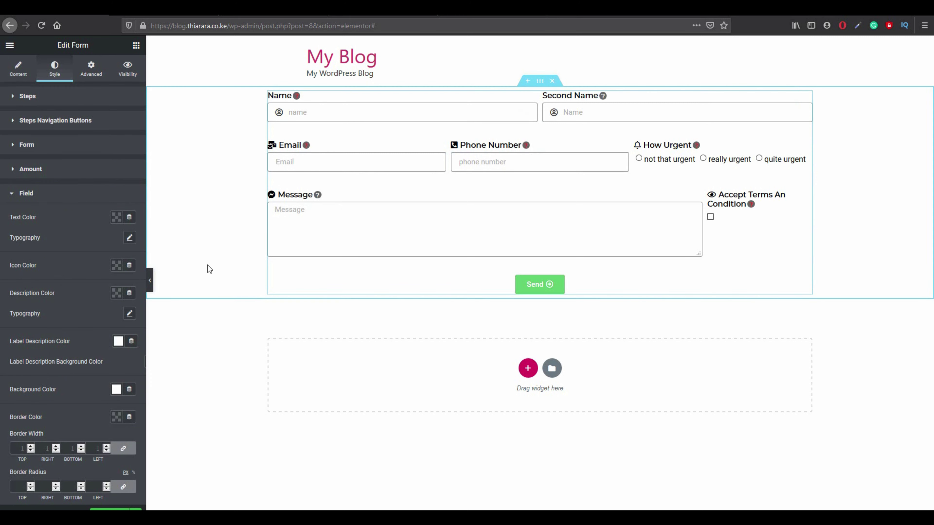
left_click(117, 218)
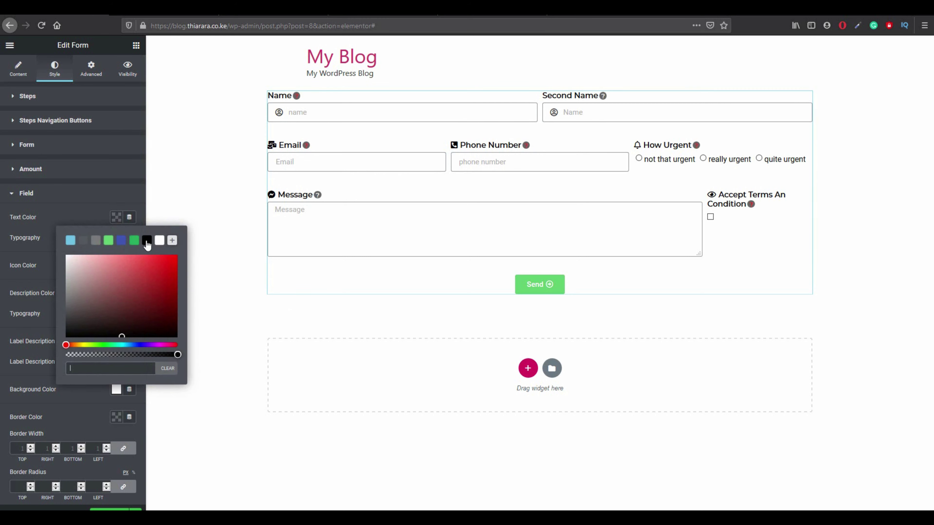
left_click(147, 241)
left_click(81, 208)
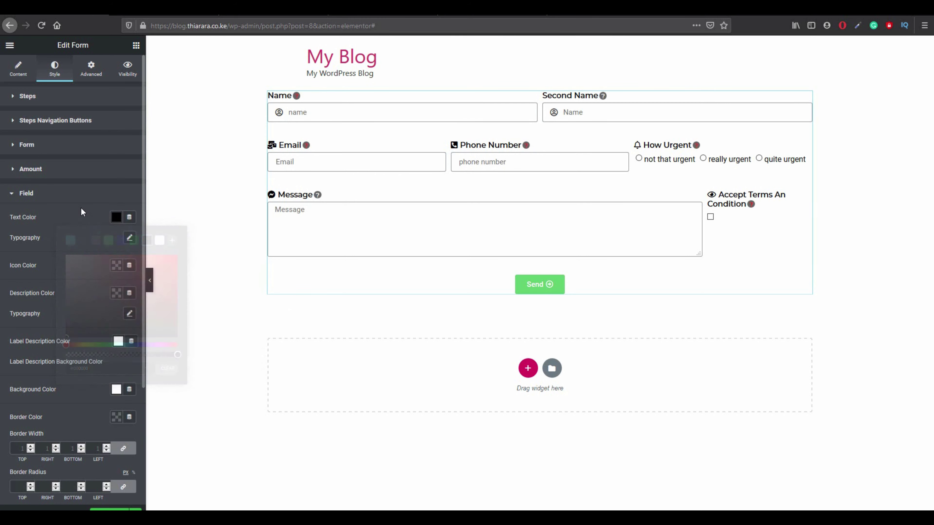
left_click(81, 199)
left_click(67, 196)
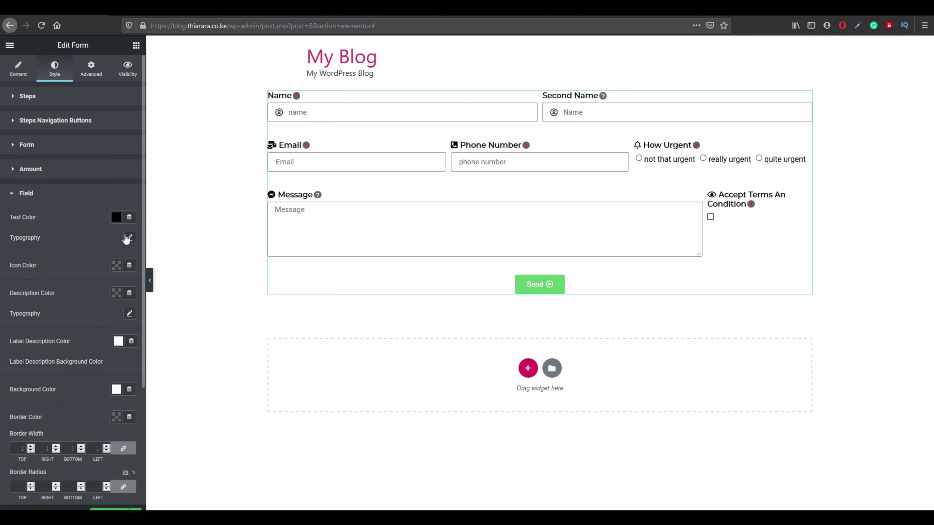
Set the field typography to Montserrat at weight 500, leaving transform at Default.
left_click(128, 238)
left_click(101, 271)
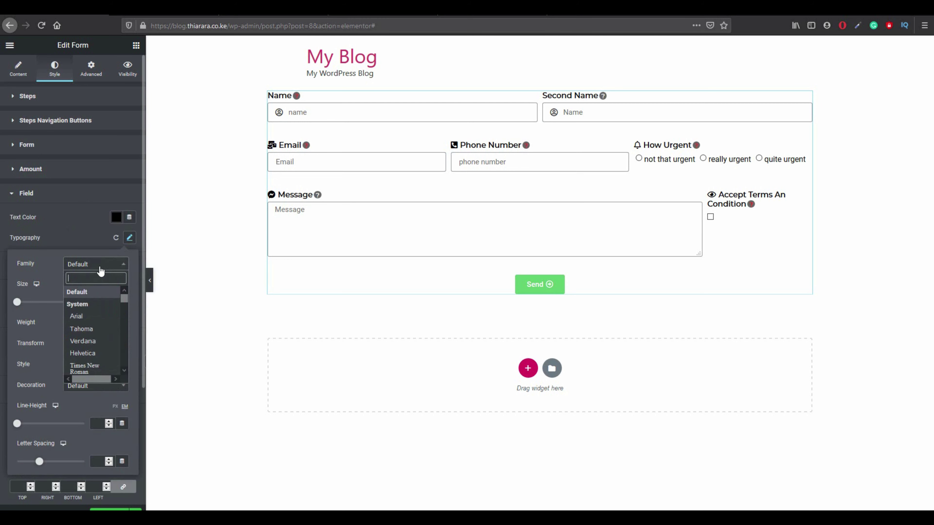
type("m")
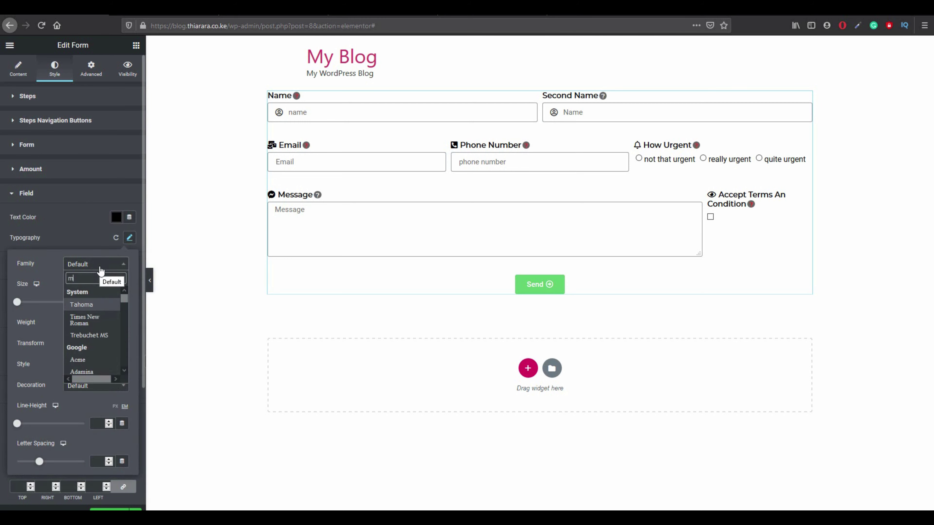
type("ons")
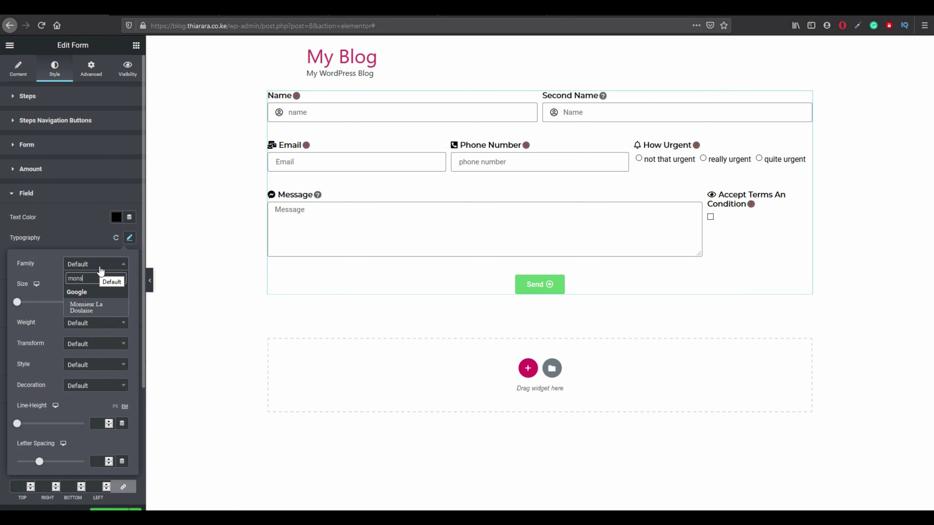
key("BackSpace")
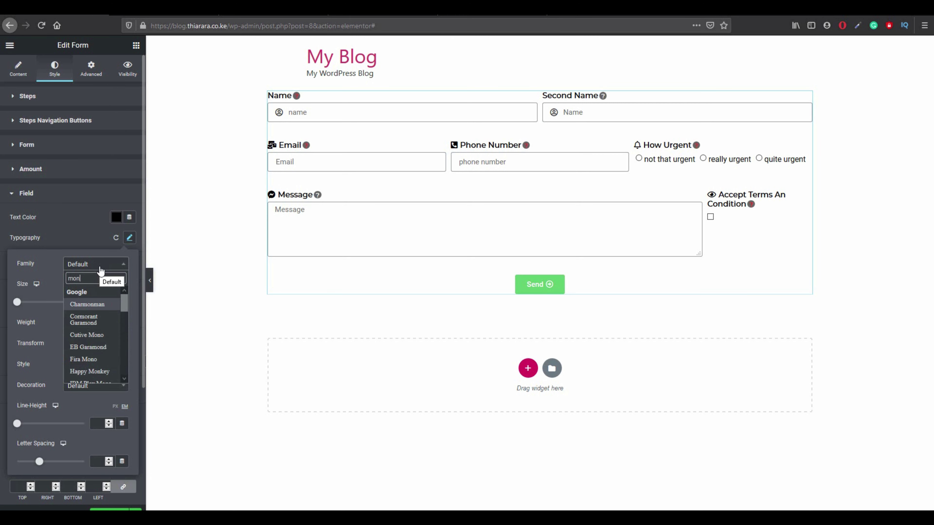
type("ts")
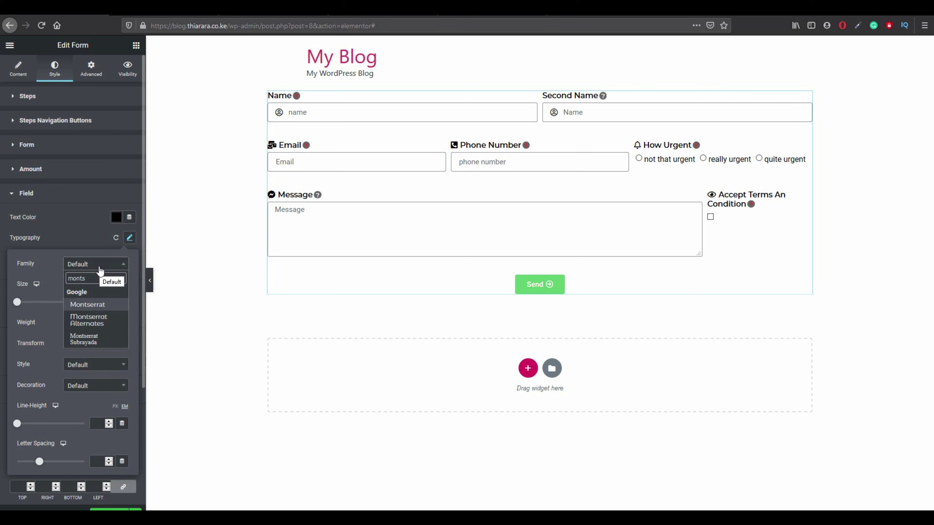
left_click(92, 303)
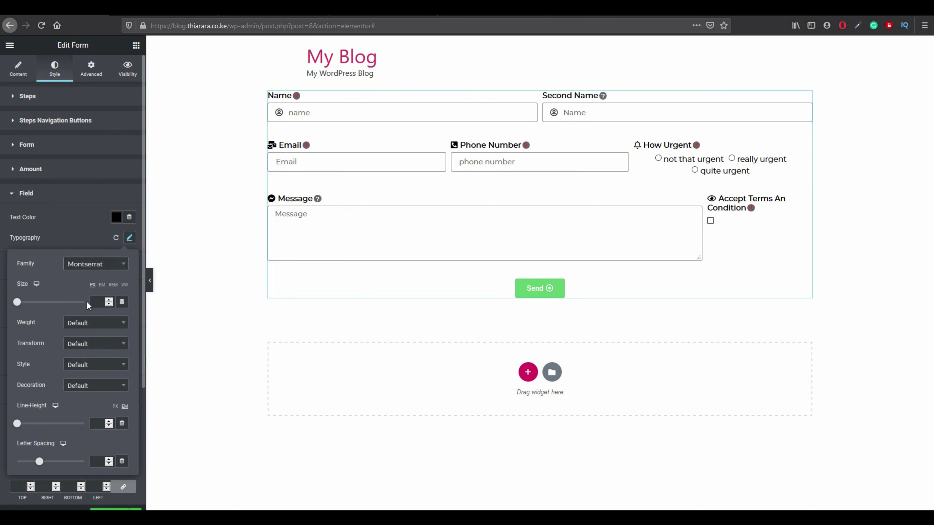
left_click(76, 324)
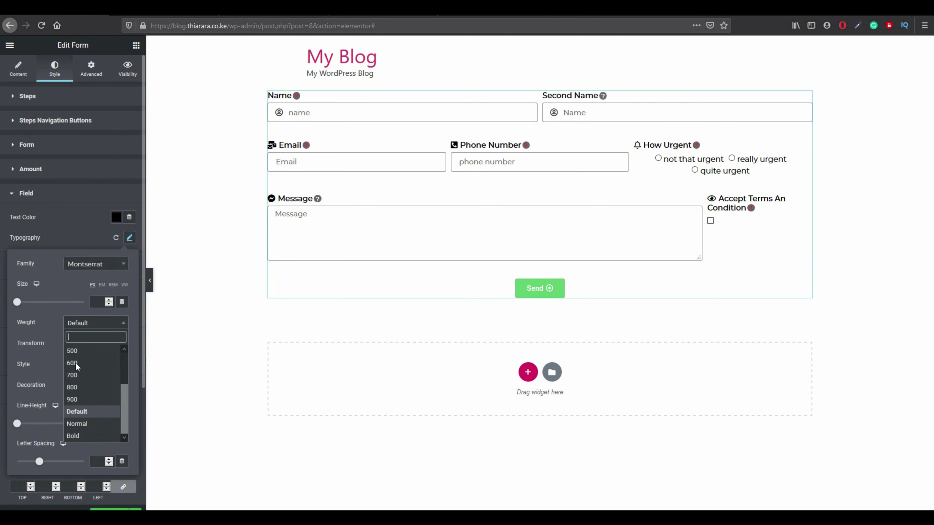
left_click(78, 352)
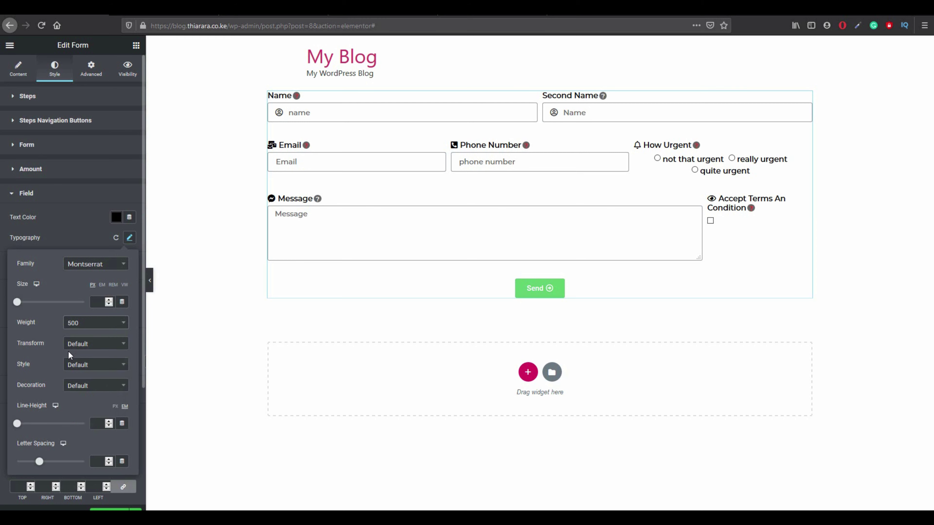
scroll(53, 352, "down", 1)
left_click(76, 333)
left_click(76, 333)
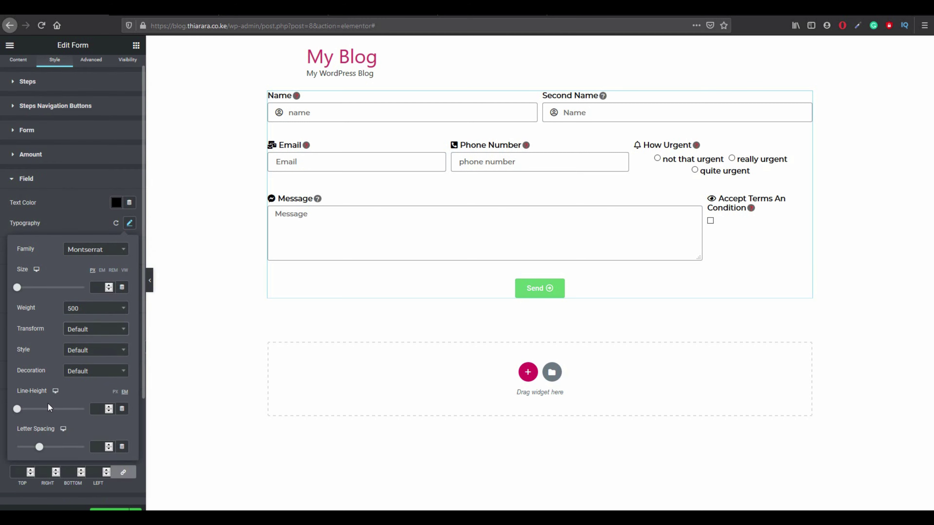
scroll(48, 403, "down", 3)
Set the field Icon Color to the green preset #23A455.
left_click(86, 172)
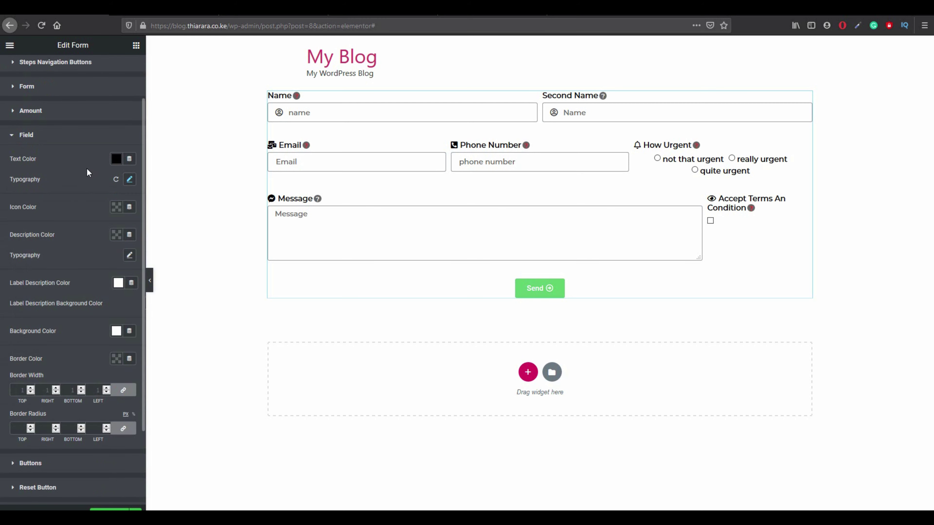
left_click(116, 207)
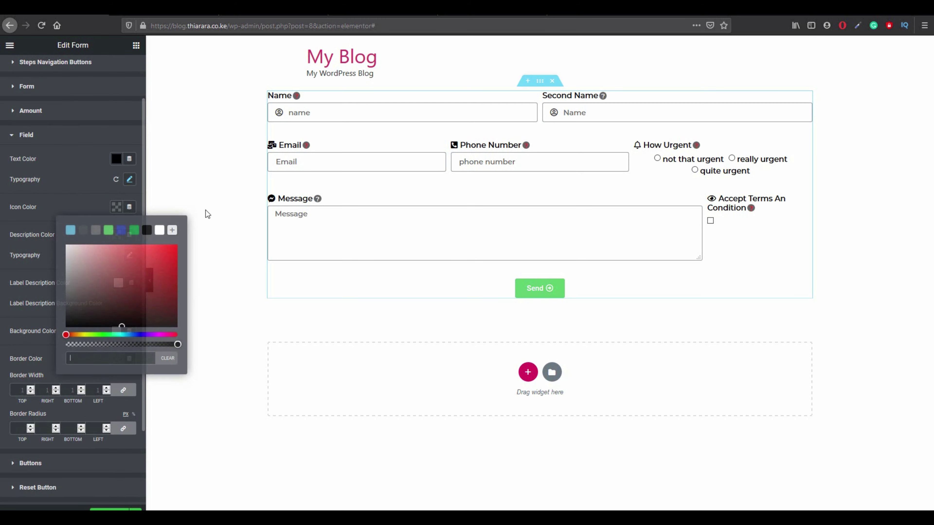
left_click(159, 231)
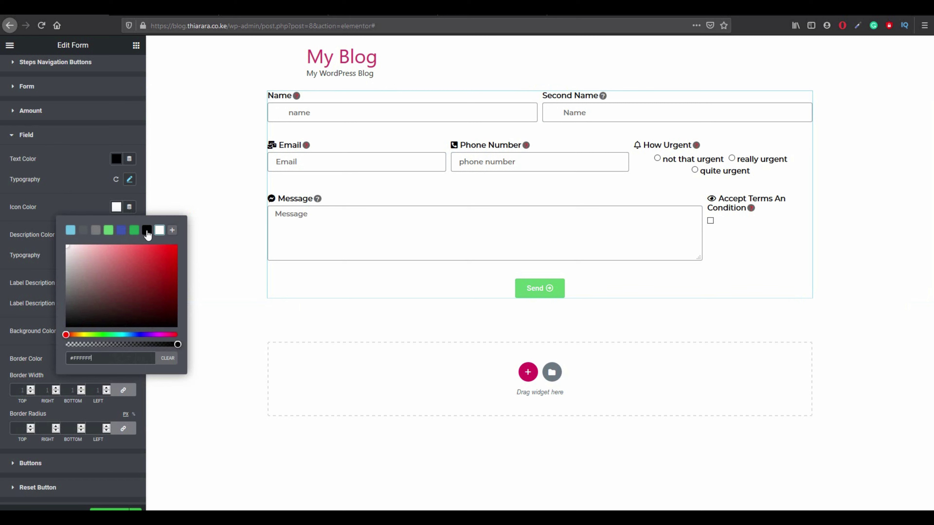
left_click(137, 233)
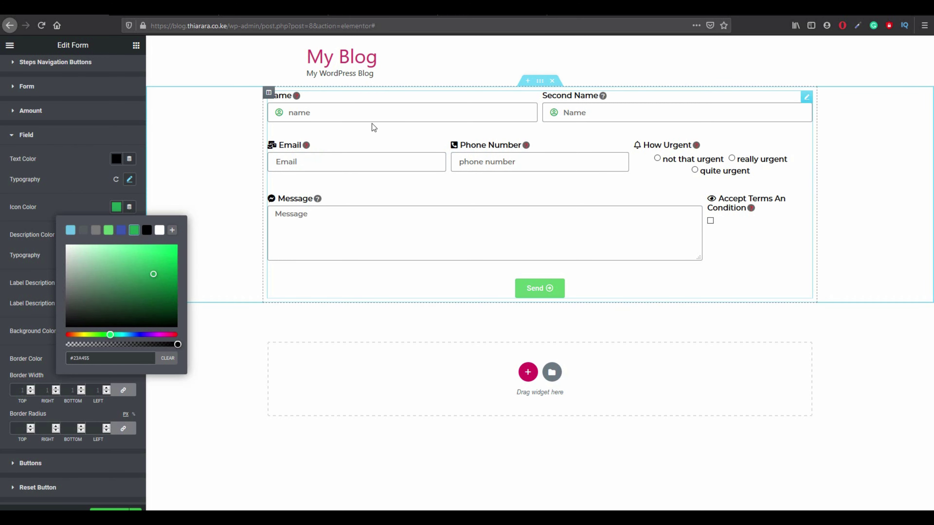
mouse_move(453, 149)
left_click(151, 208)
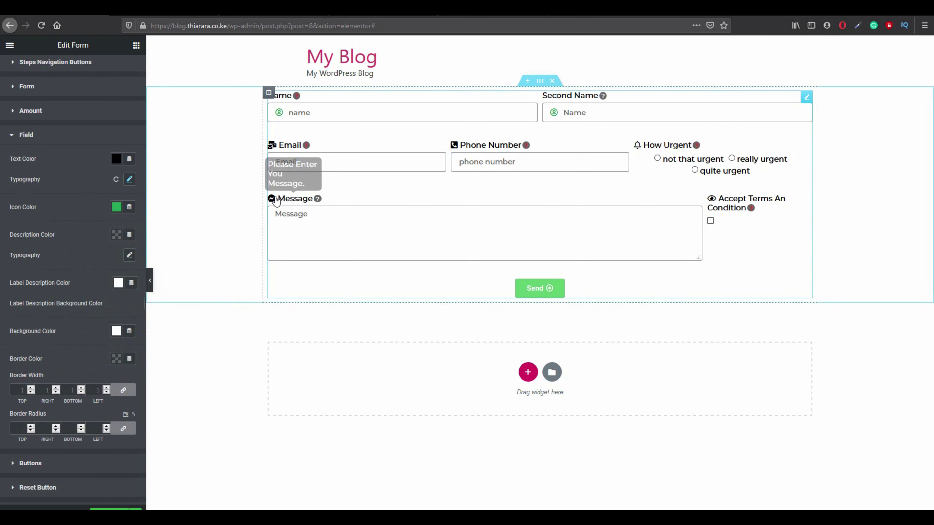
scroll(72, 182, "up", 2)
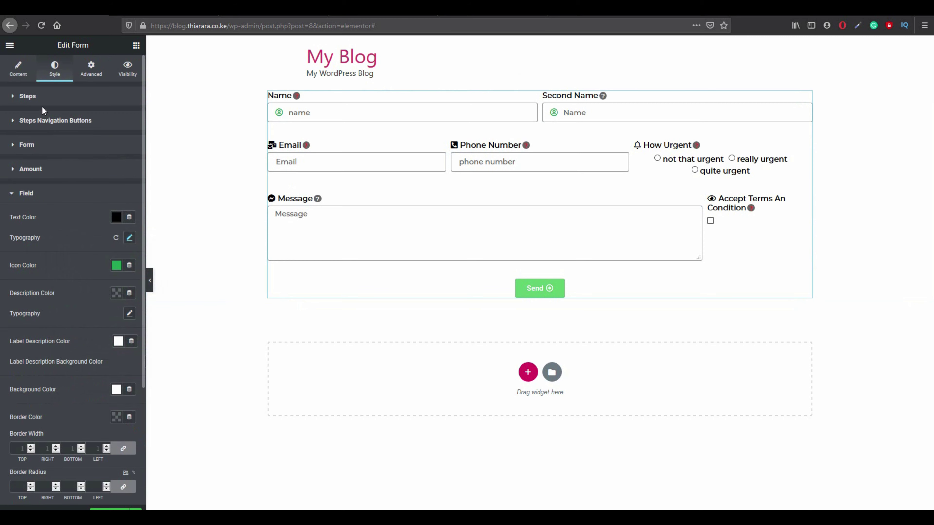
Set the Email field's icon position to On Input, keeping its description as a tooltip.
left_click(22, 75)
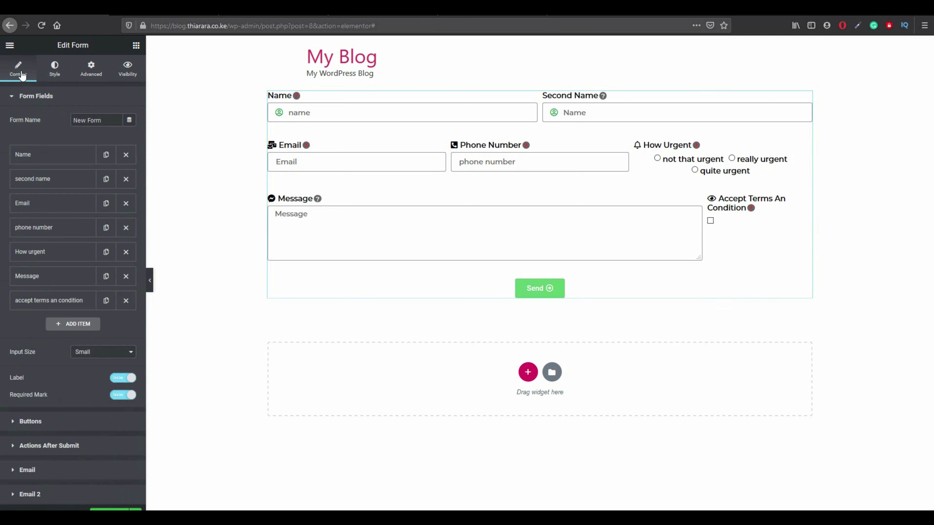
left_click(40, 205)
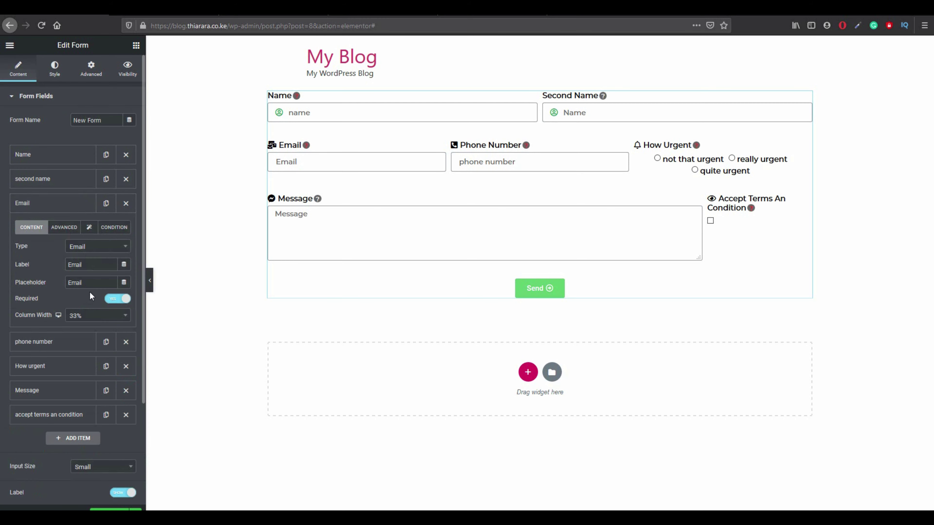
left_click(68, 229)
left_click(89, 228)
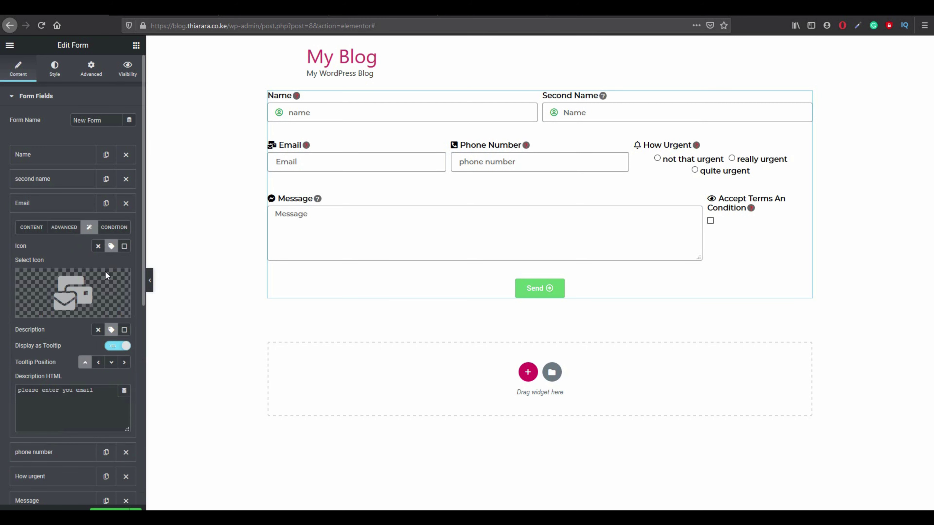
left_click(124, 330)
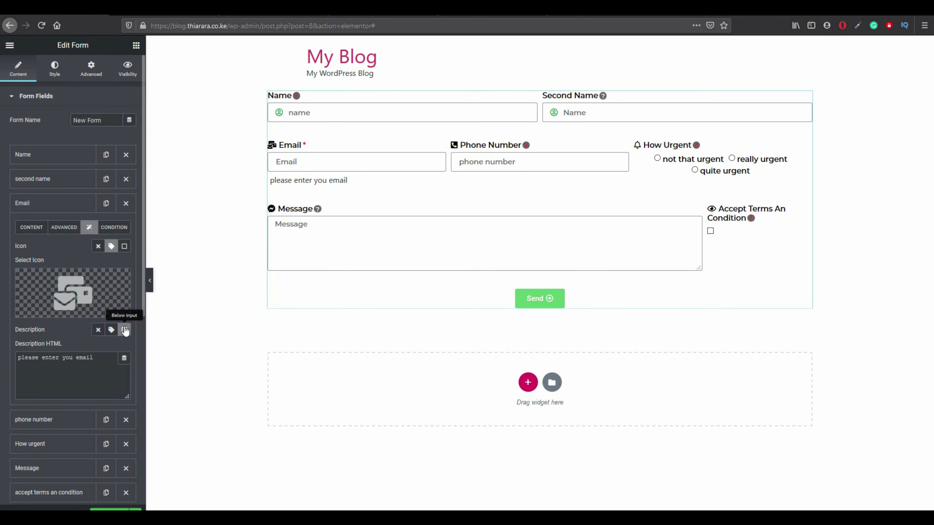
left_click(111, 329)
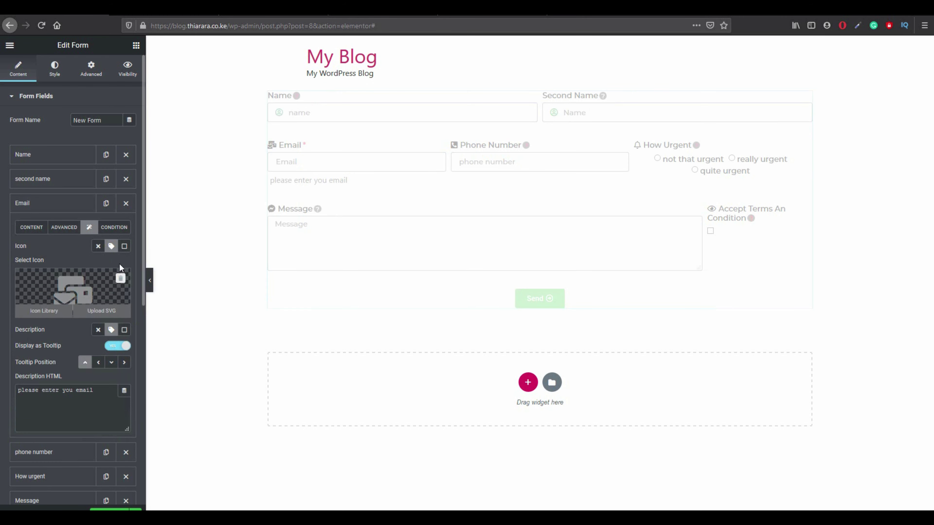
left_click(124, 249)
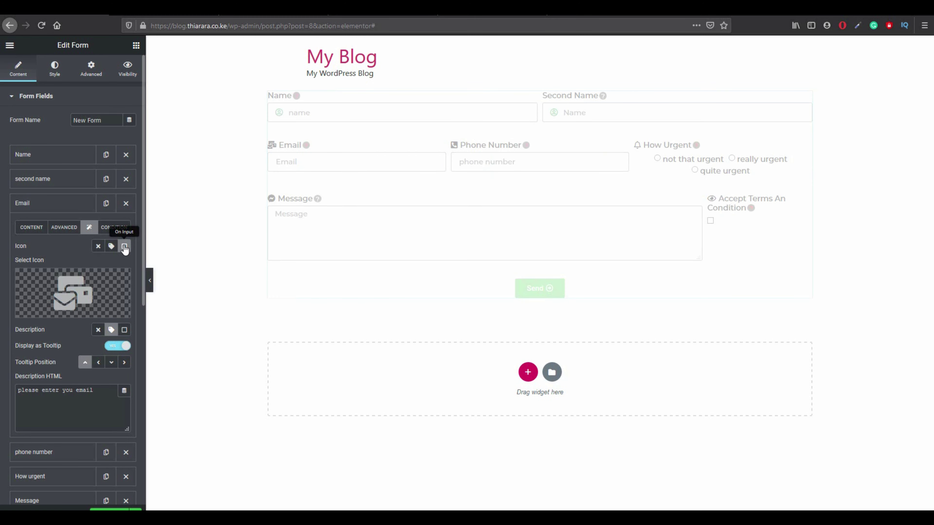
scroll(22, 464, "down", 1)
Set the Phone Number and Message fields' icon position to On Input.
left_click(38, 425)
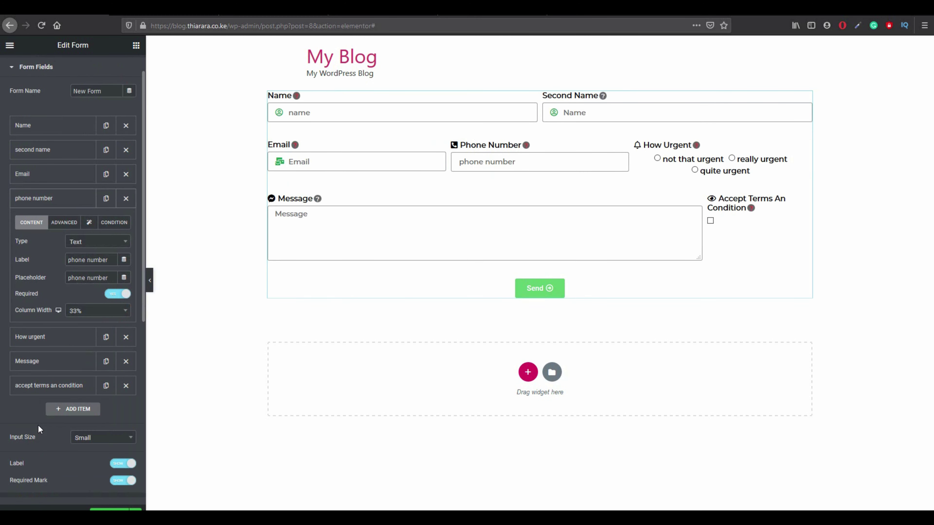
left_click(89, 222)
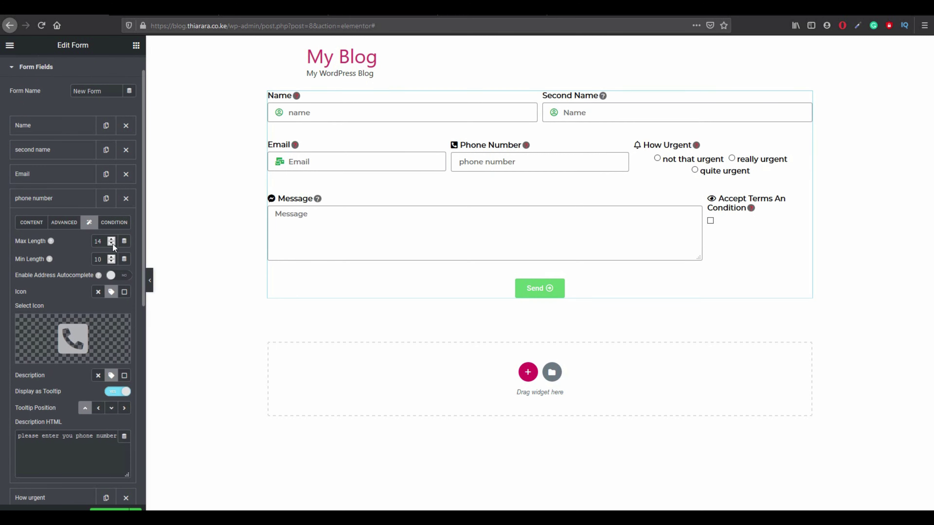
left_click(124, 292)
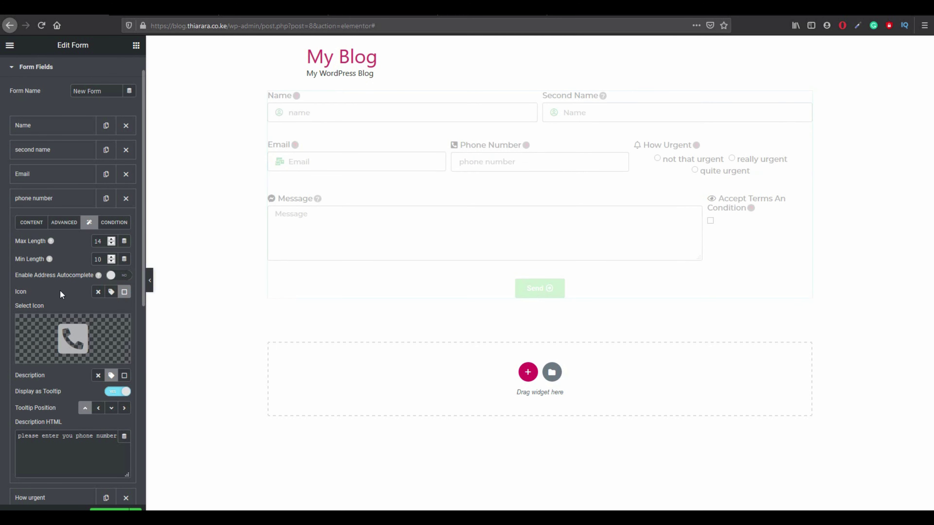
scroll(70, 288, "down", 1)
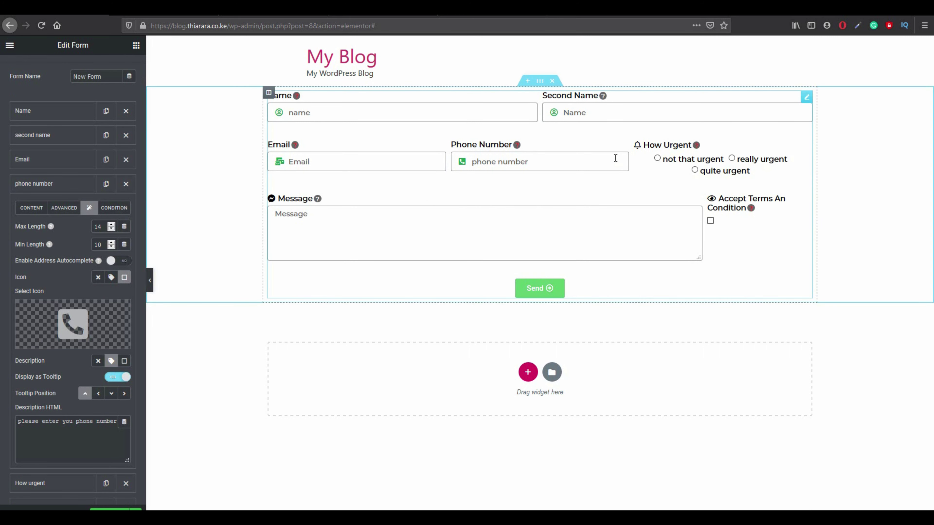
scroll(60, 372, "down", 4)
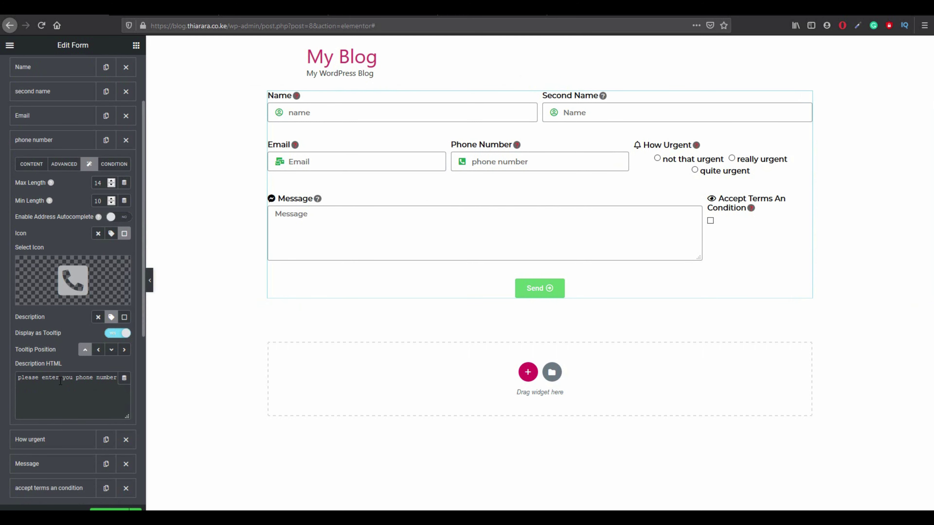
scroll(61, 427, "down", 1)
left_click(60, 430)
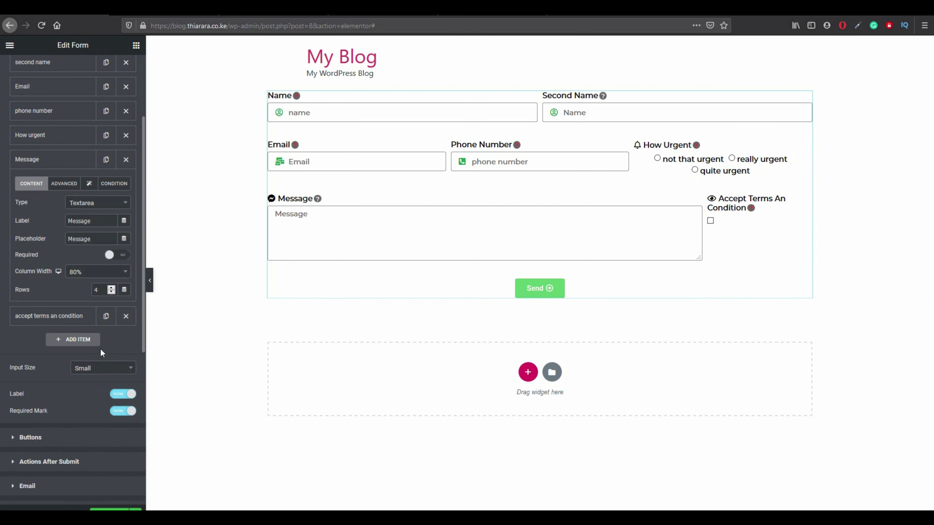
left_click(90, 184)
left_click(124, 253)
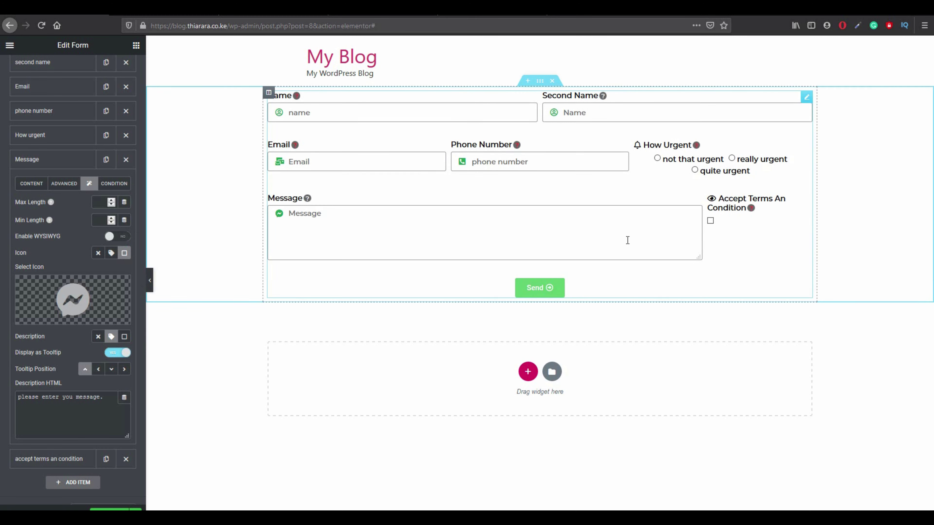
scroll(91, 375, "down", 1)
scroll(77, 373, "down", 2)
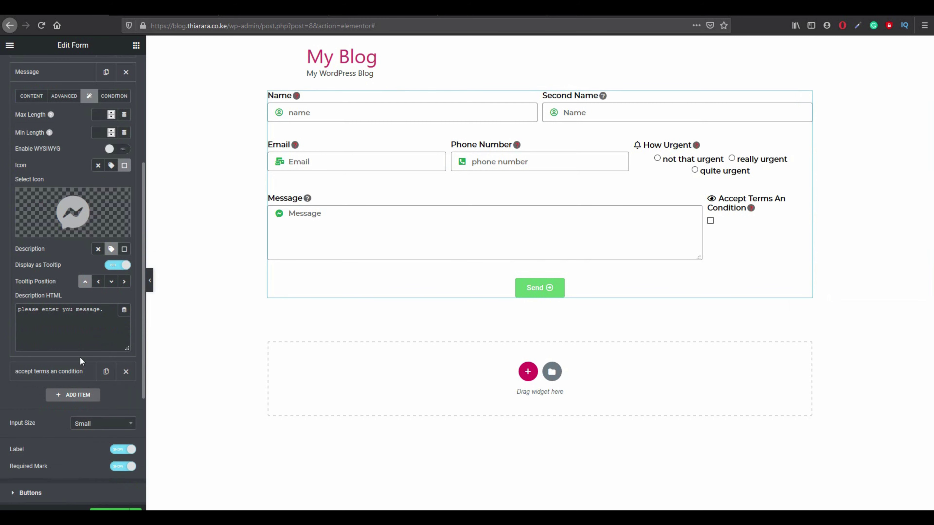
scroll(63, 192, "up", 5)
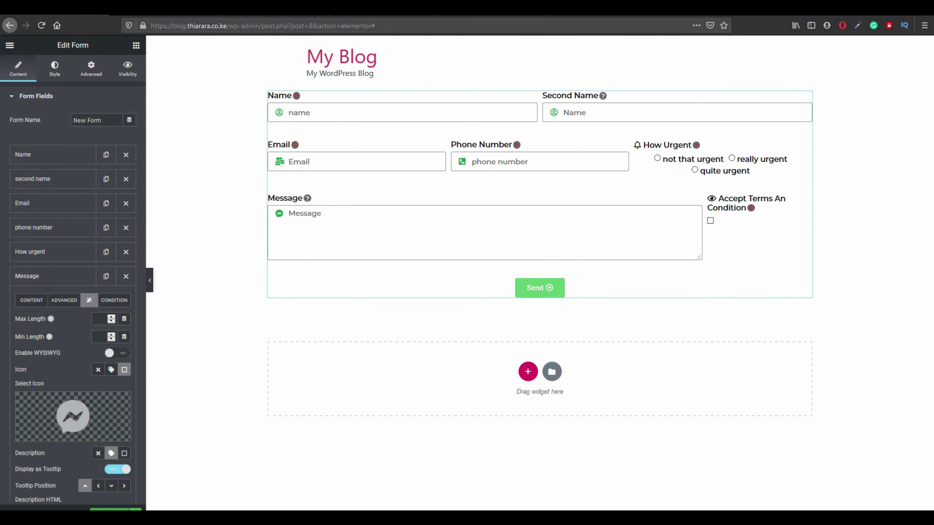
In Style > Field, set the Description Color to the black preset.
left_click(55, 67)
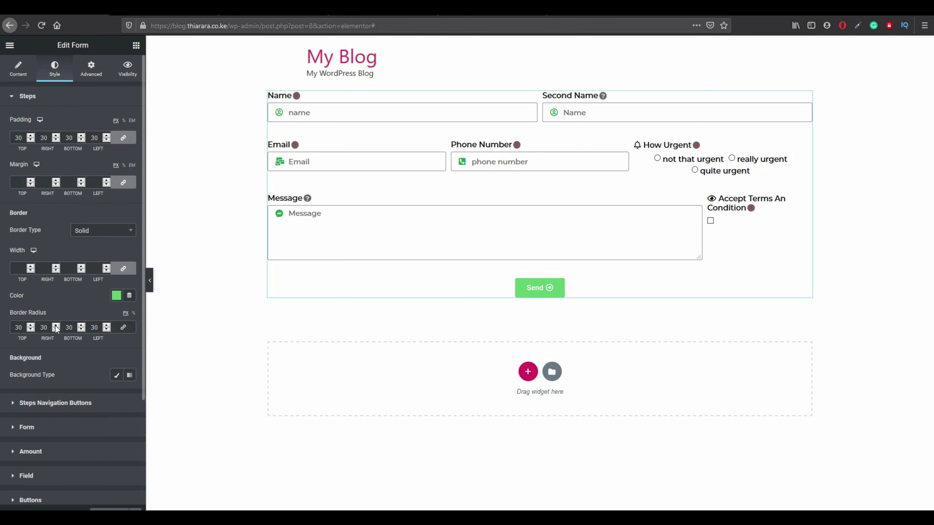
scroll(53, 370, "down", 1)
scroll(55, 371, "down", 1)
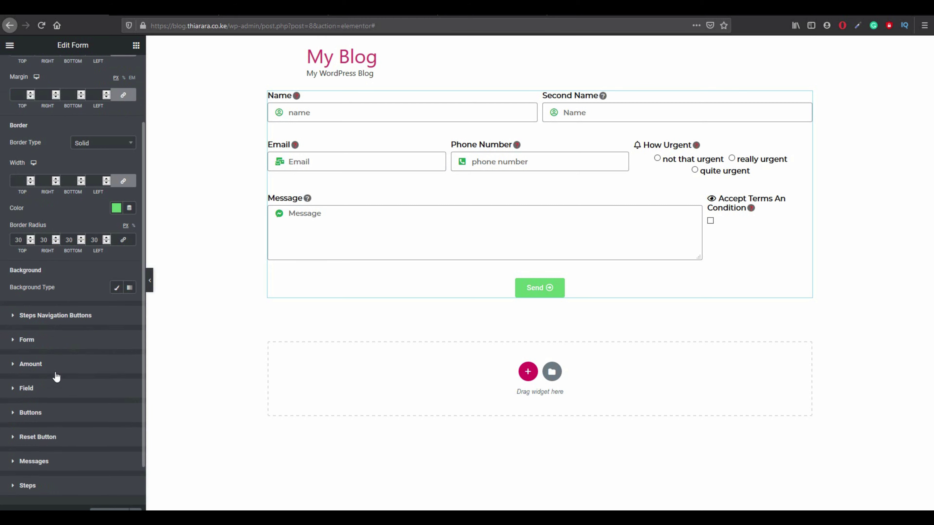
left_click(37, 388)
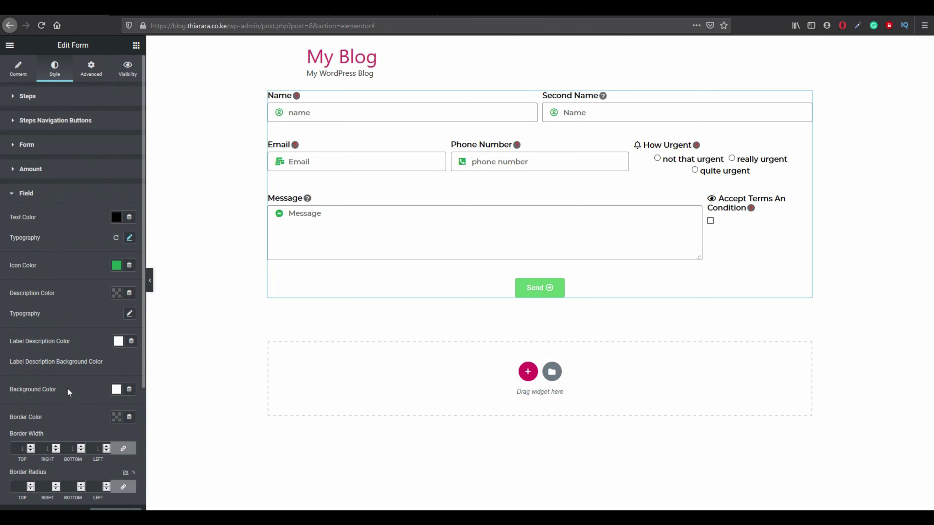
scroll(67, 391, "down", 1)
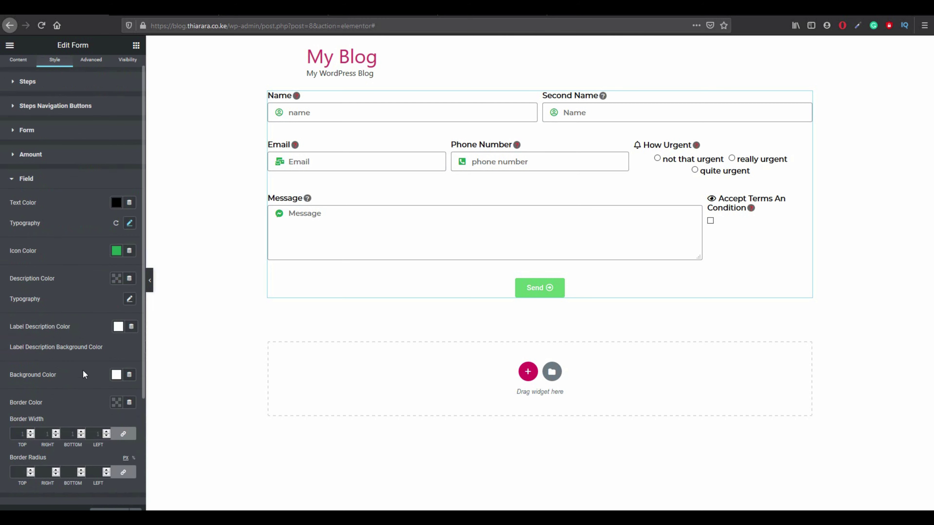
left_click(116, 279)
left_click(151, 304)
left_click(134, 273)
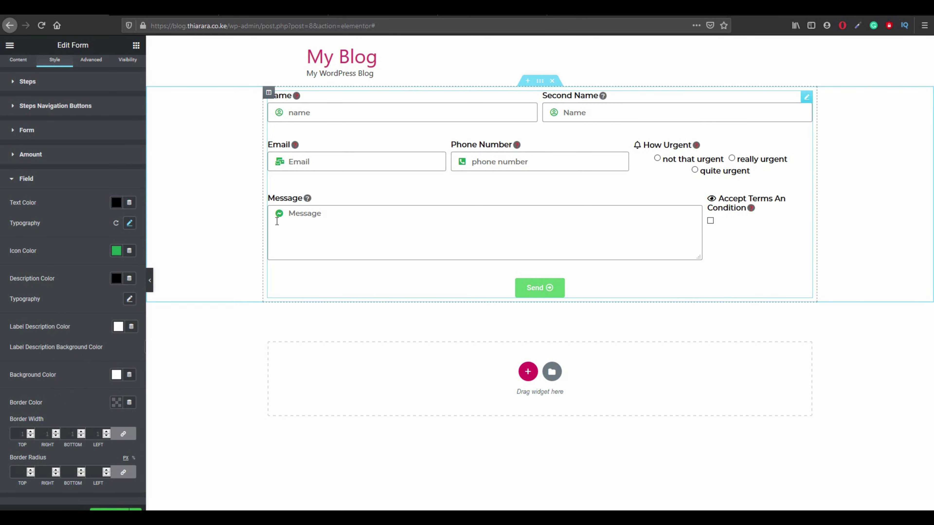
Test typing in the preview's Message field and dismiss the mail notification.
mouse_move(309, 204)
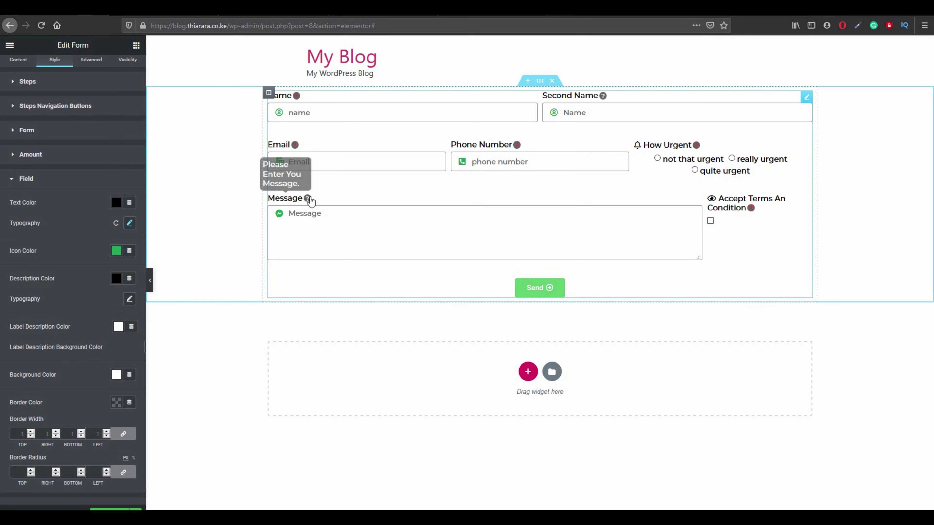
left_click(306, 245)
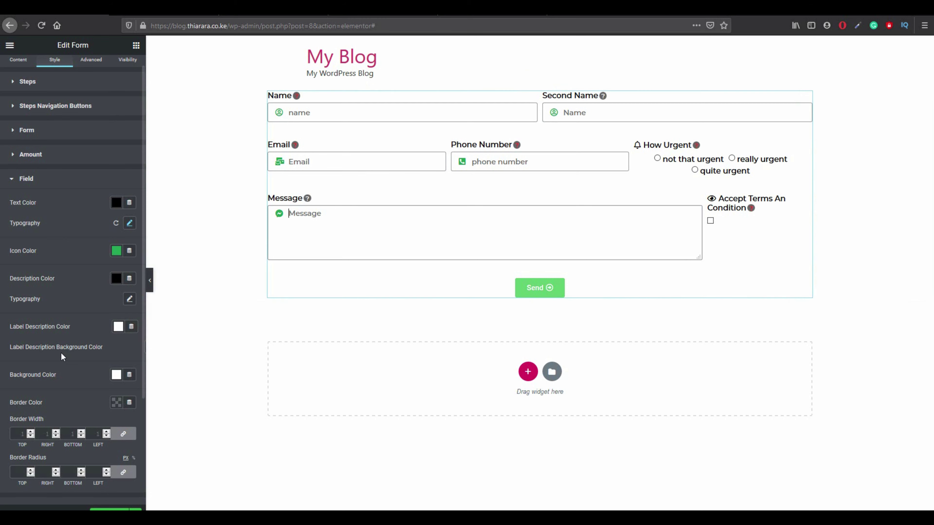
scroll(61, 352, "down", 1)
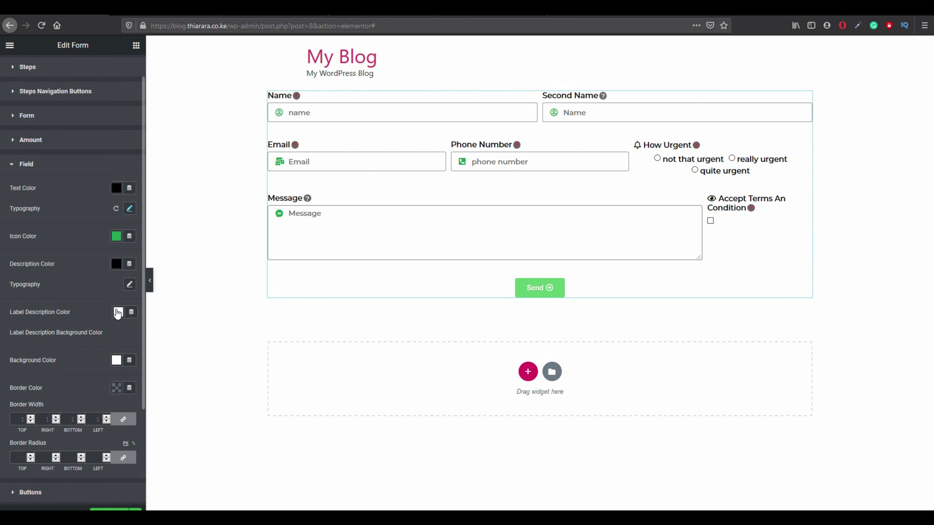
scroll(108, 327, "down", 2)
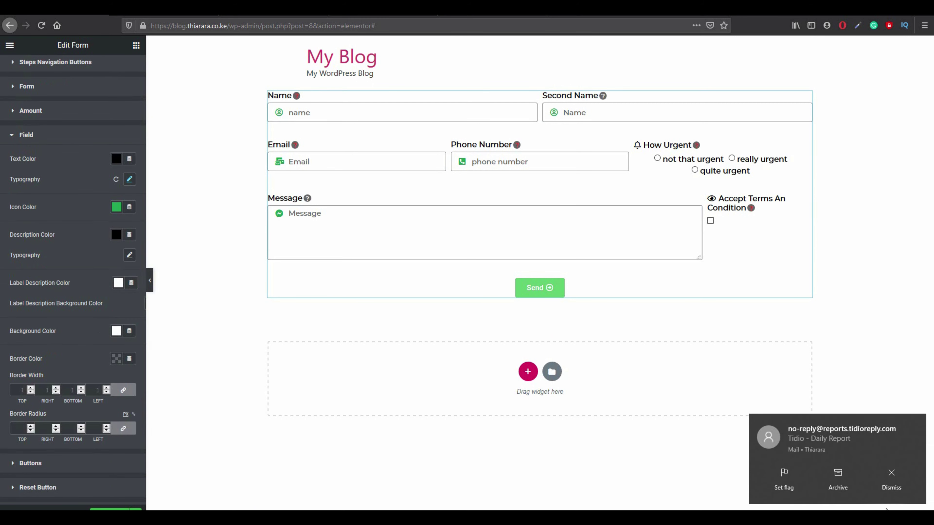
left_click(892, 478)
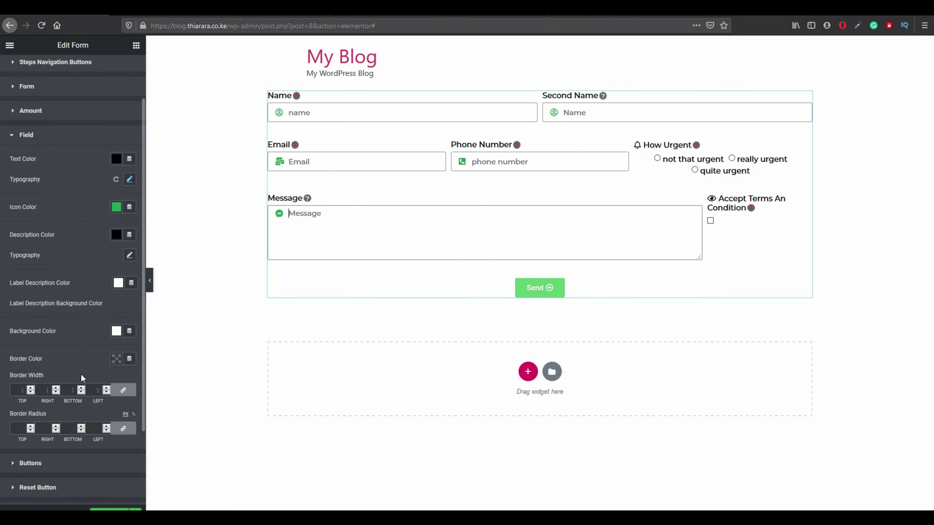
scroll(82, 375, "down", 2)
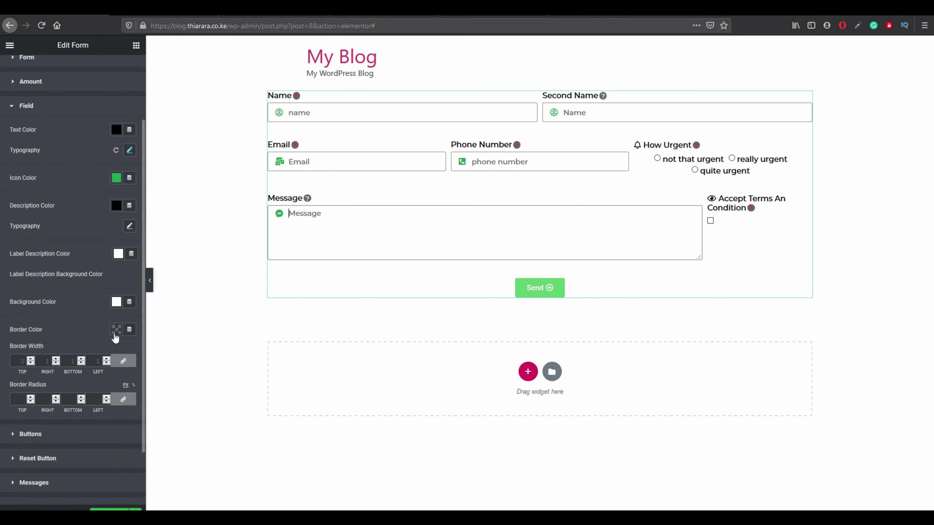
Give the form fields black borders with a 3 px width.
left_click(117, 331)
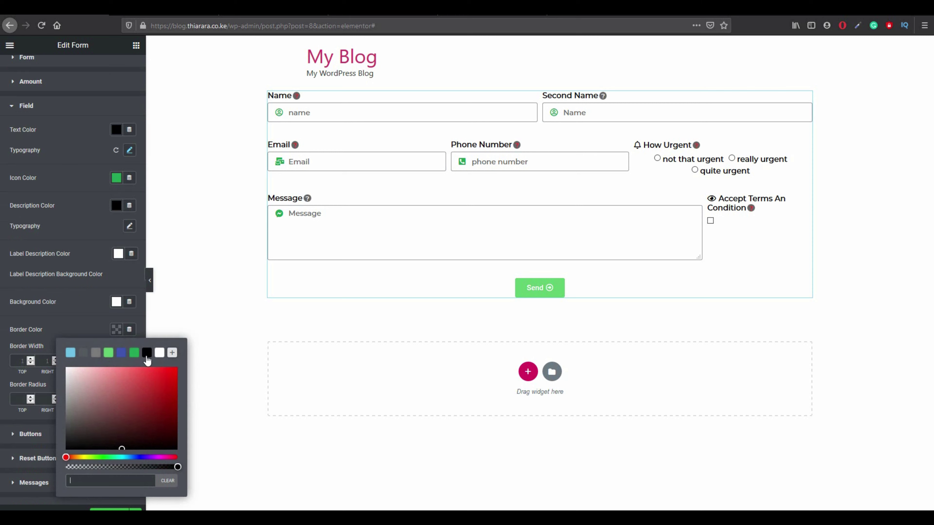
left_click(146, 353)
left_click(58, 326)
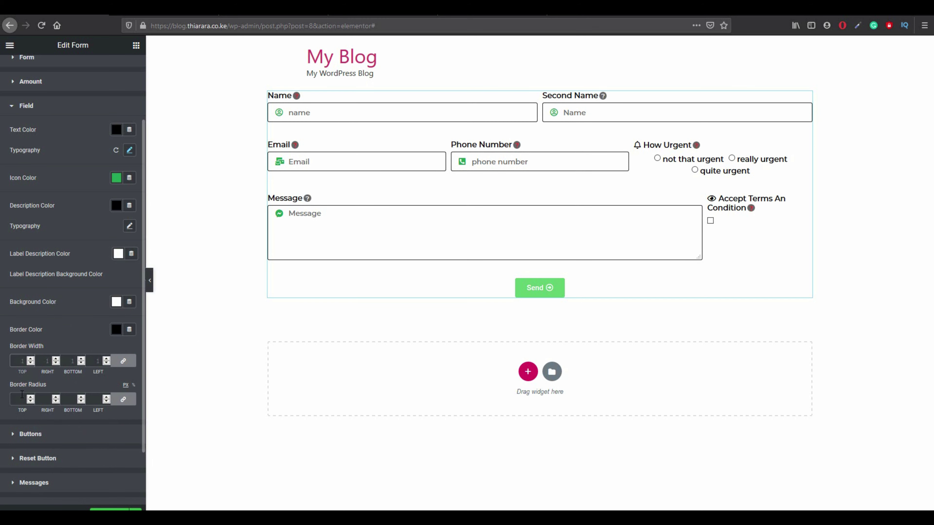
left_click(30, 362)
type("3")
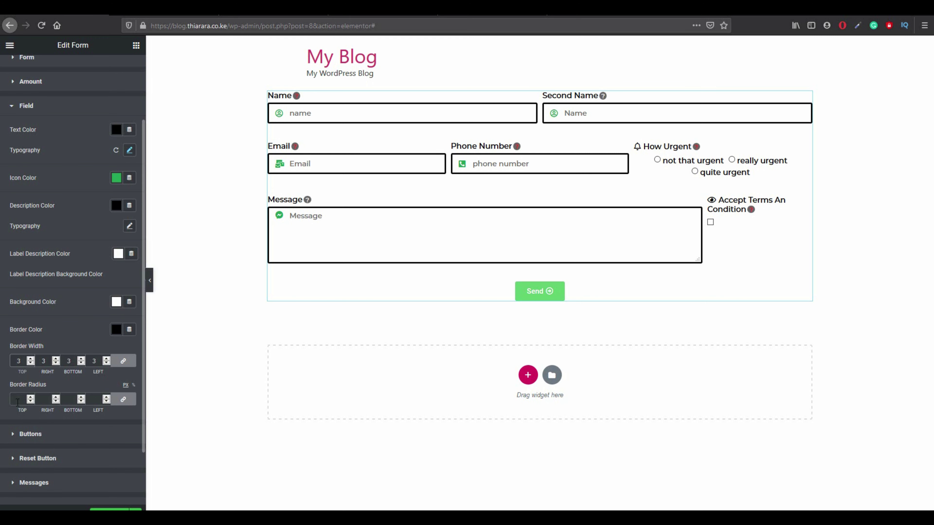
Try a 10 right-corner radius unlinked, then relink and keep all four corners at 0.
left_click(124, 401)
left_click(47, 401)
type("10")
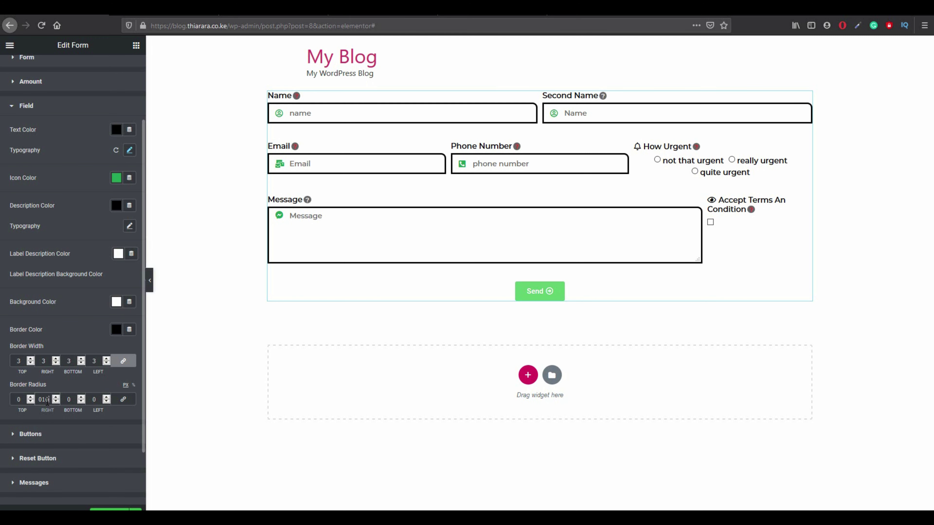
left_click_drag(48, 402, 31, 402)
left_click(69, 402)
left_click(124, 400)
left_click(30, 397)
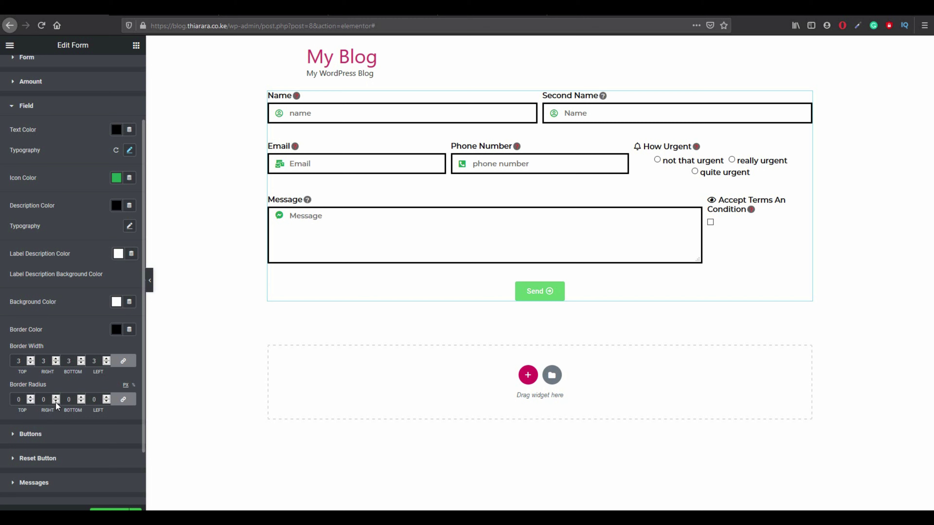
scroll(88, 408, "down", 2)
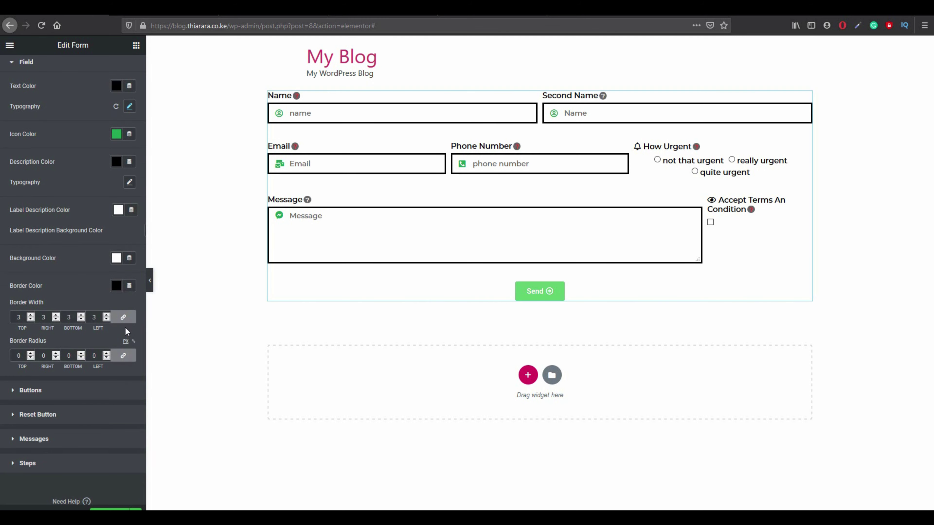
Set the form fields' corner radius to 10 px, then unlink and zero the top and right corners.
double_click(94, 355)
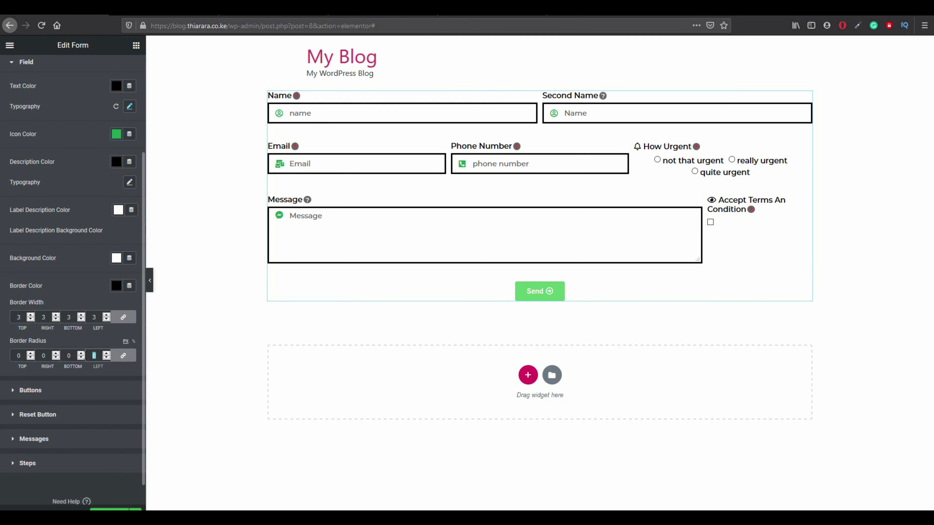
type("10")
left_click(123, 356)
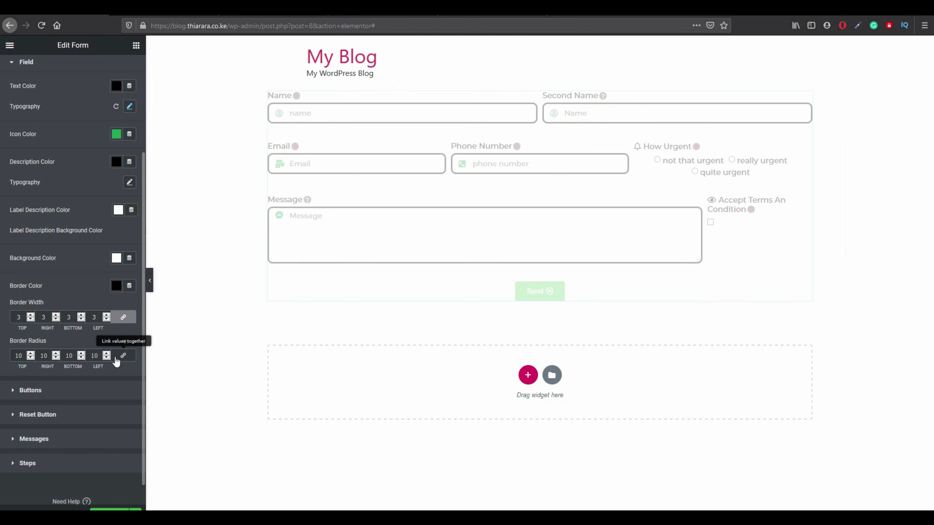
left_click_drag(100, 356, 40, 356)
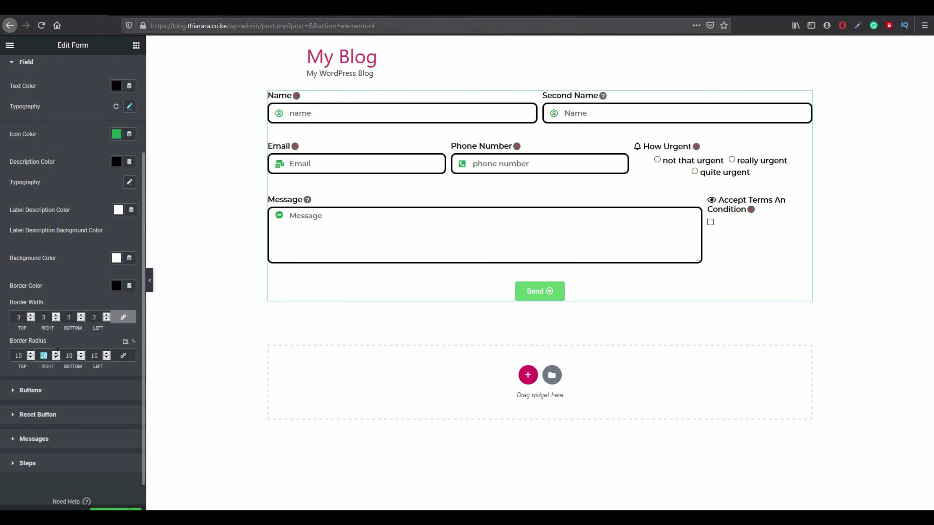
type("0")
left_click_drag(23, 356, 0, 357)
type("0")
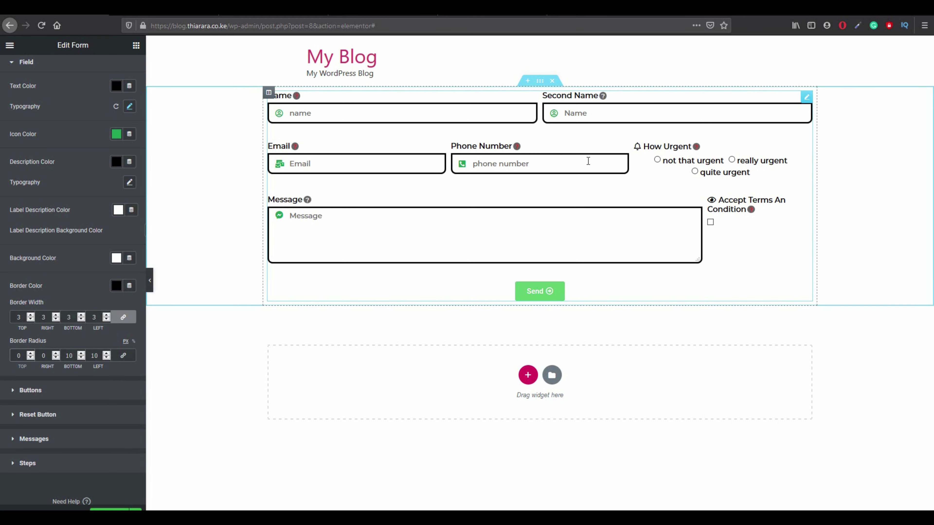
left_click(122, 318)
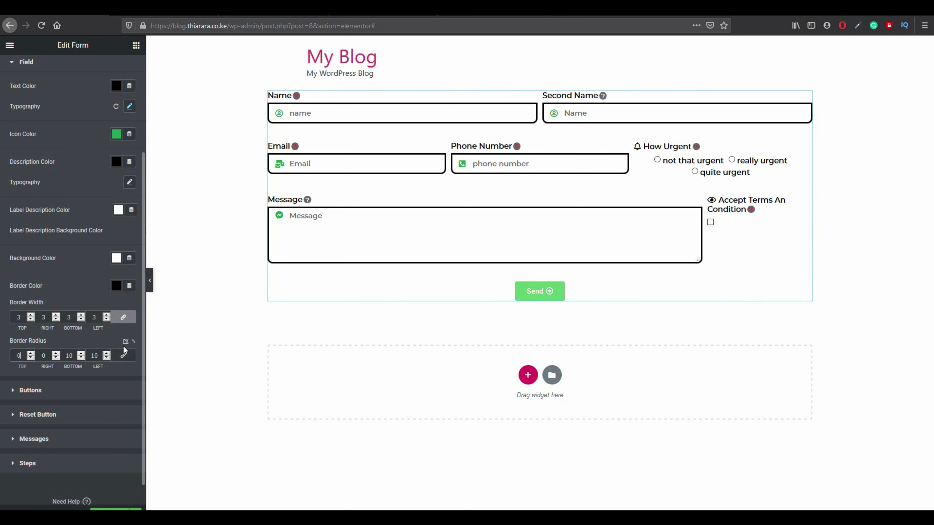
Unlink the field border widths and set top, right and left to 0 and bottom to 3 px.
left_click(123, 317)
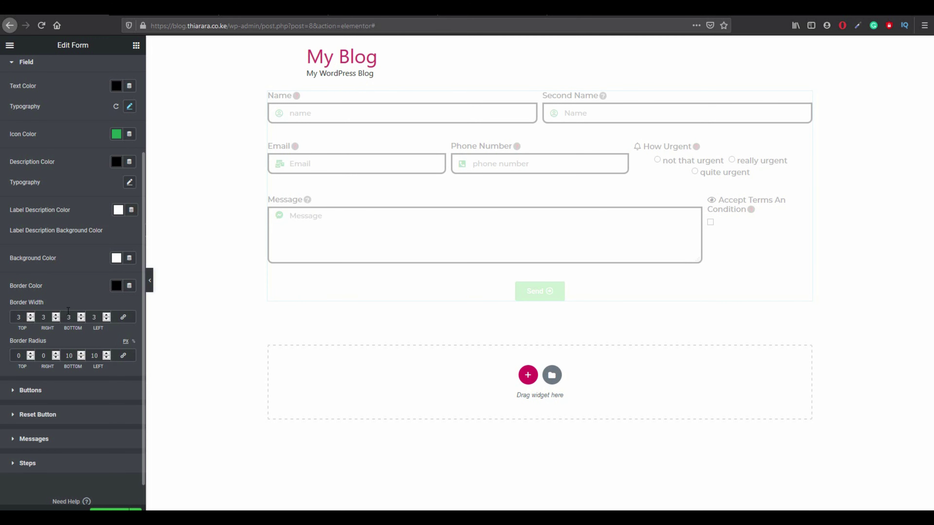
double_click(41, 318)
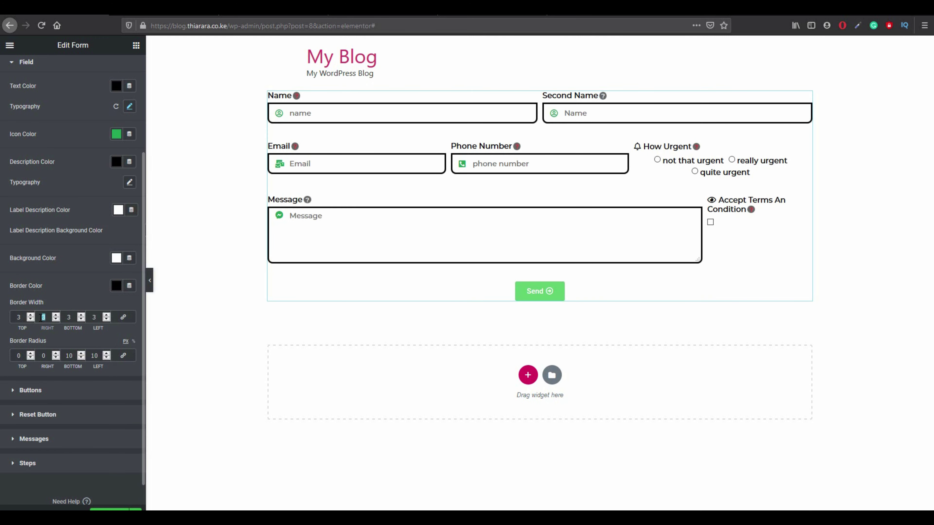
type("0")
double_click(24, 320)
type("0")
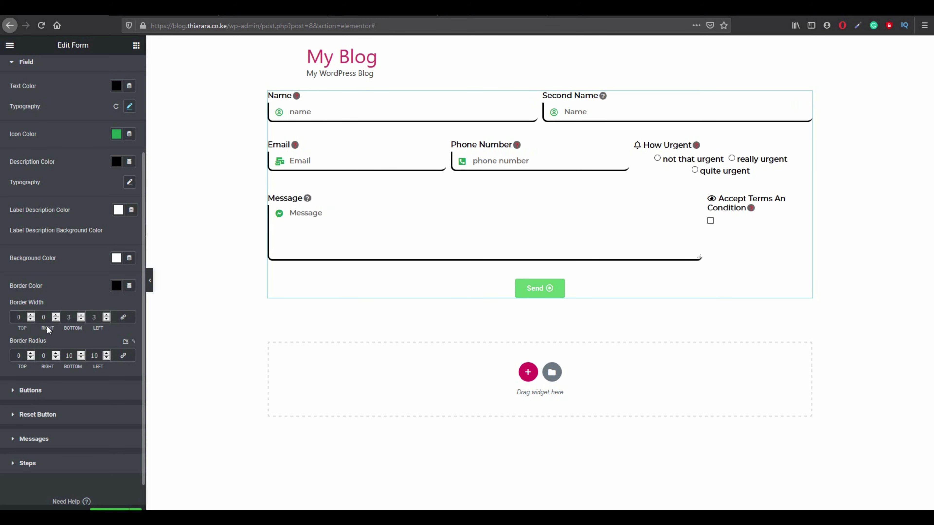
double_click(69, 318)
type("0")
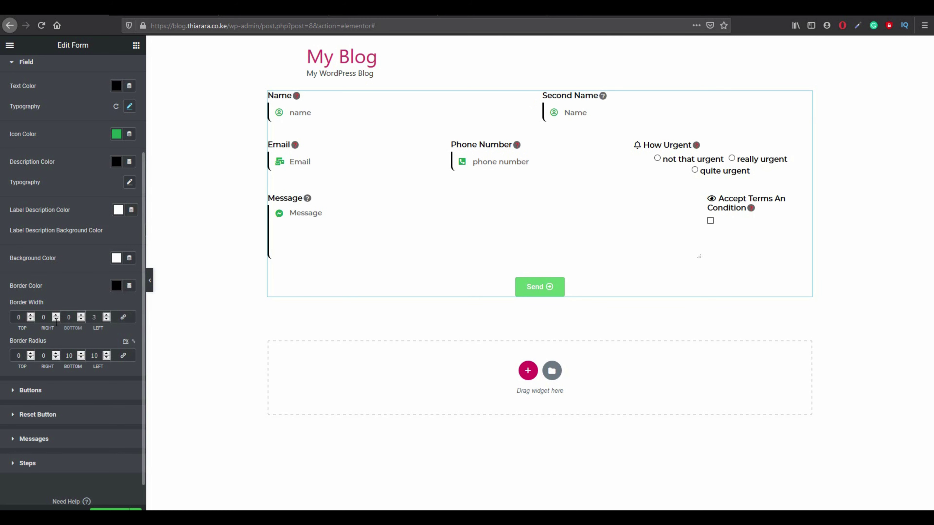
double_click(64, 317)
type("3")
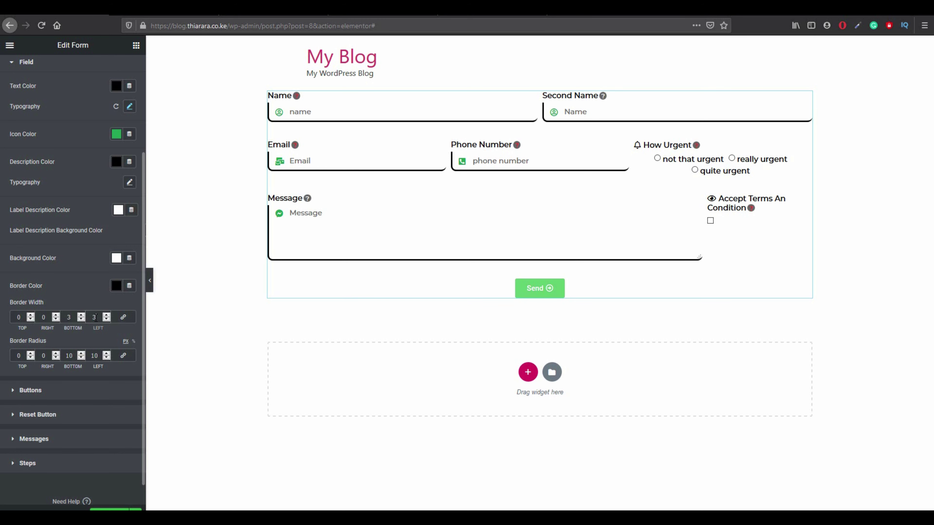
double_click(96, 318)
type("0")
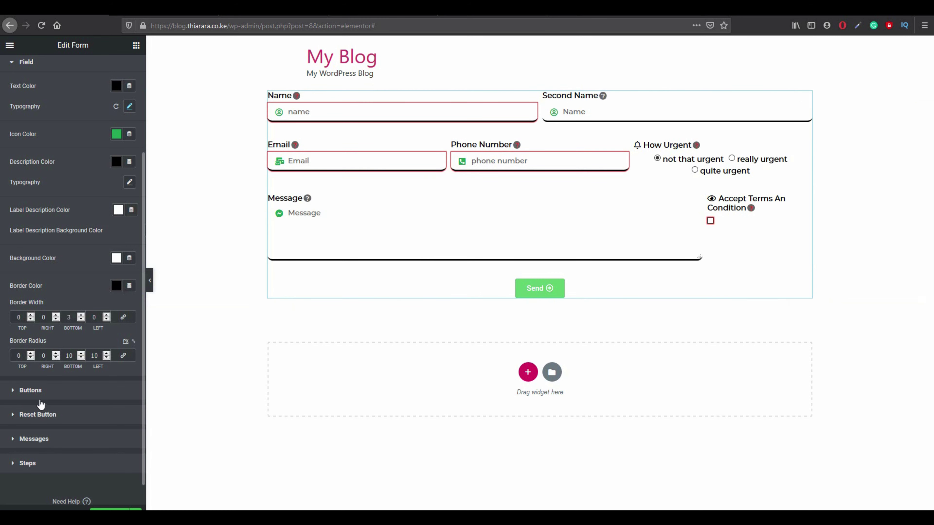
left_click(55, 396)
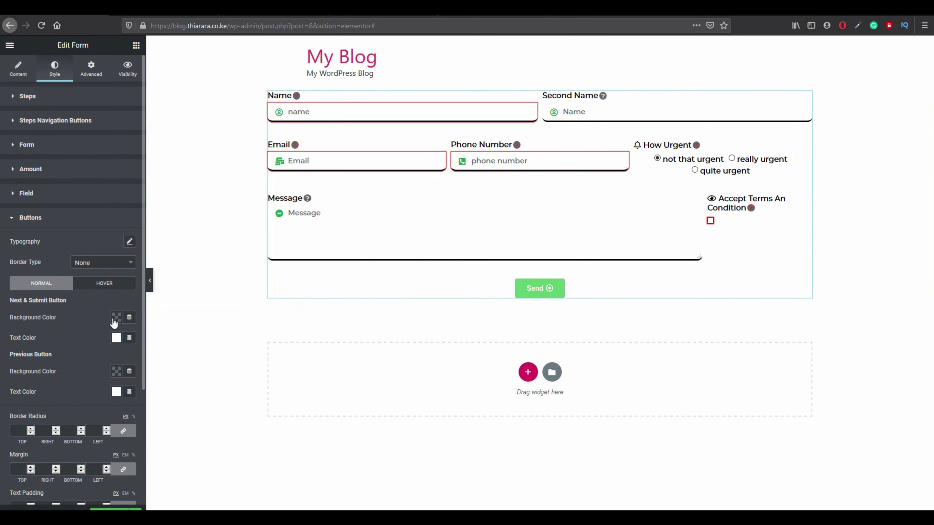
Set the Send button's normal background colour to the black preset.
left_click(116, 318)
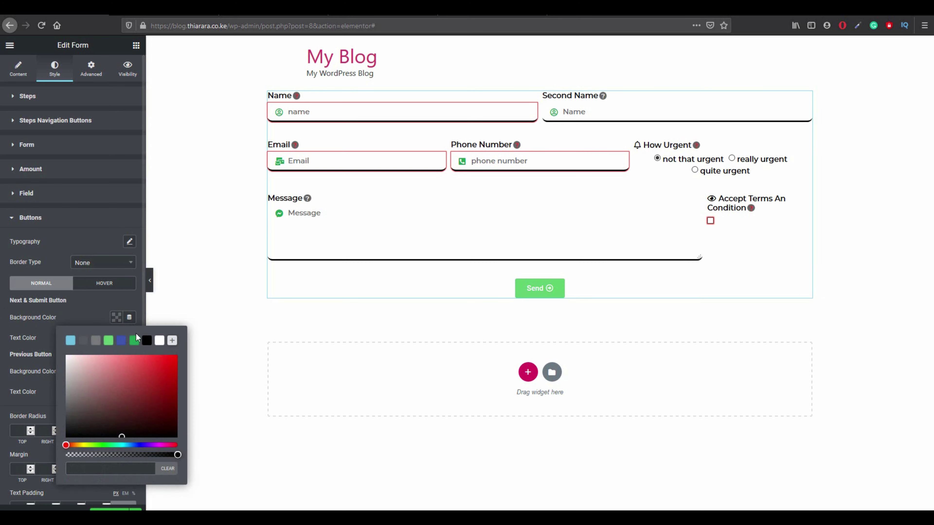
left_click(147, 341)
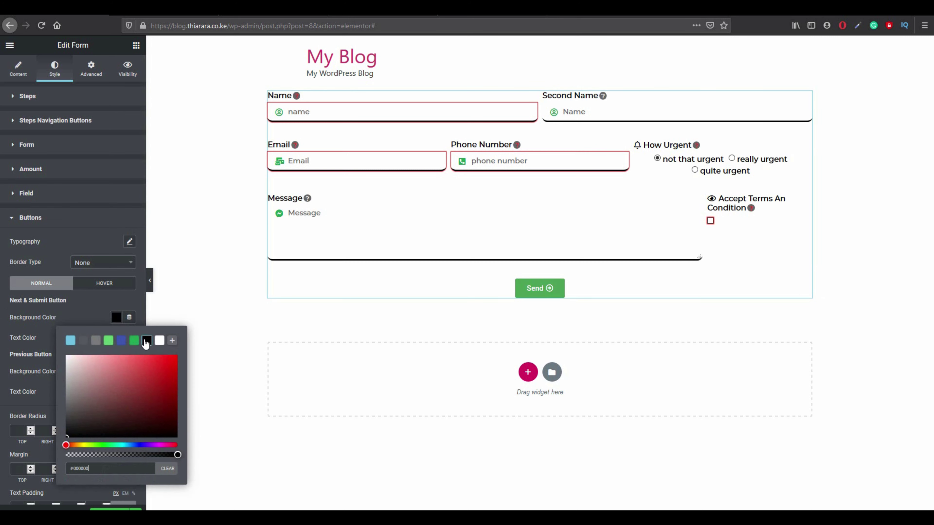
left_click(91, 318)
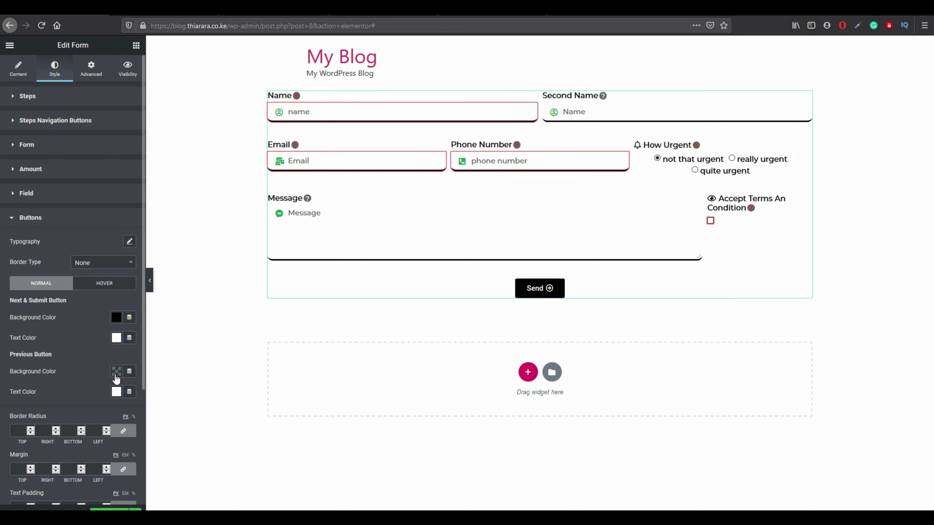
Give the Send button a red (#D71212) background on hover.
left_click(105, 286)
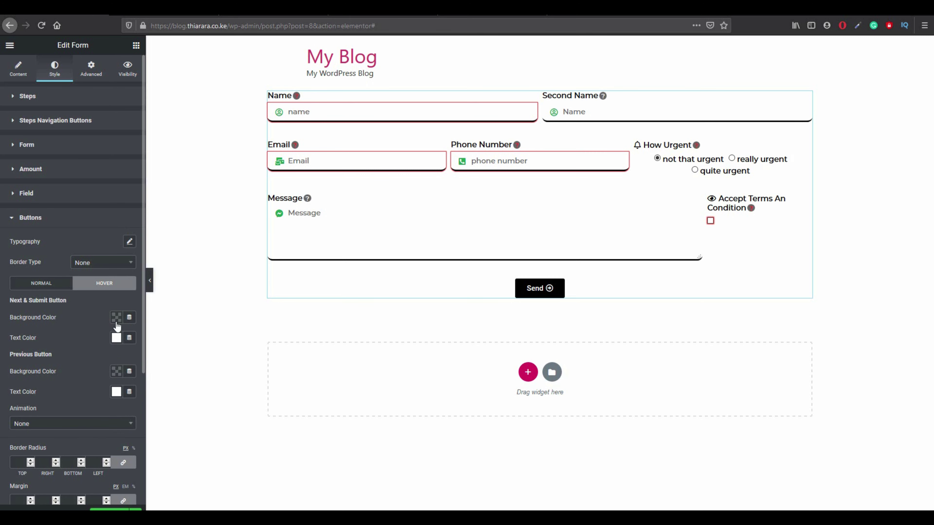
left_click(116, 321)
left_click_drag(140, 386, 168, 368)
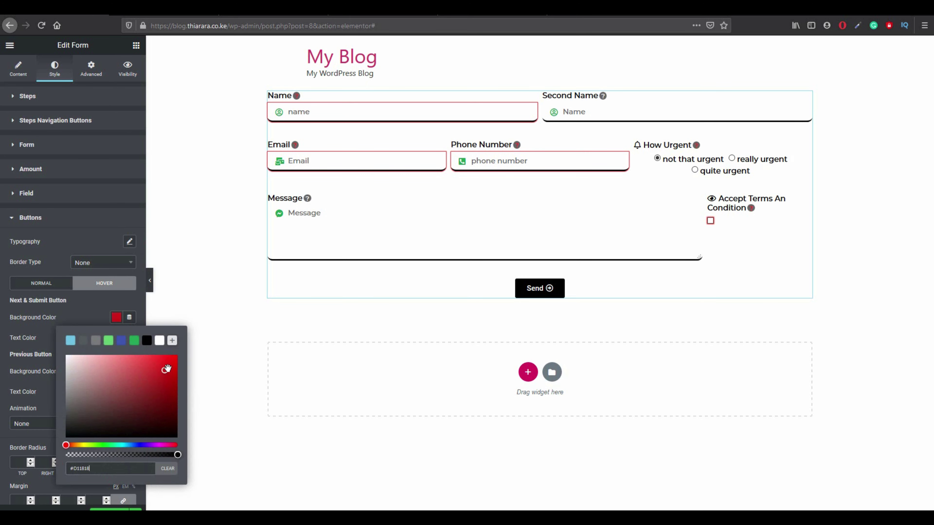
left_click(64, 310)
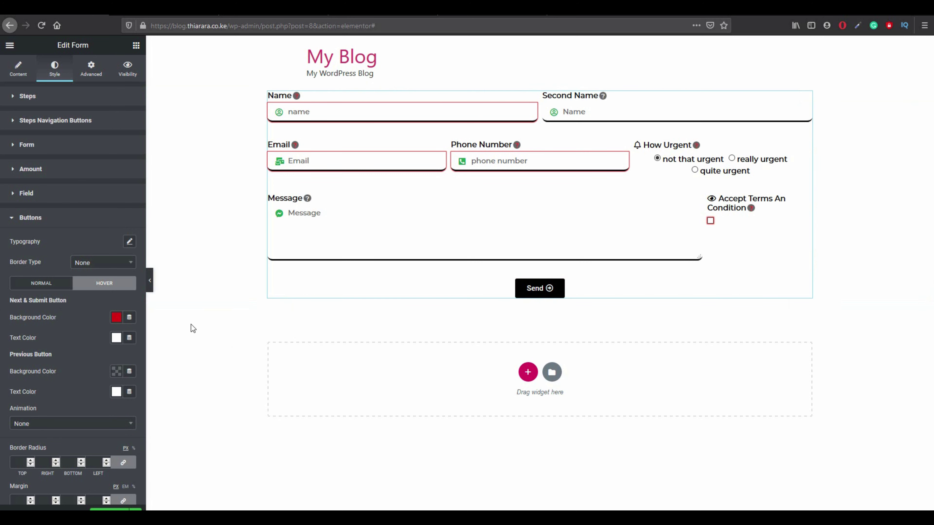
Set the button's hover animation to Pulse, replacing the Pop animation chosen first.
left_click(28, 428)
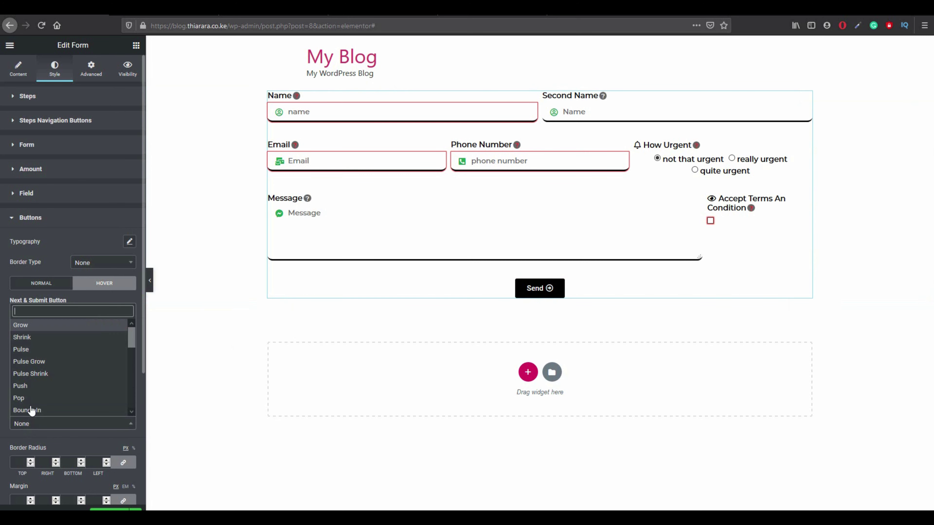
left_click(21, 398)
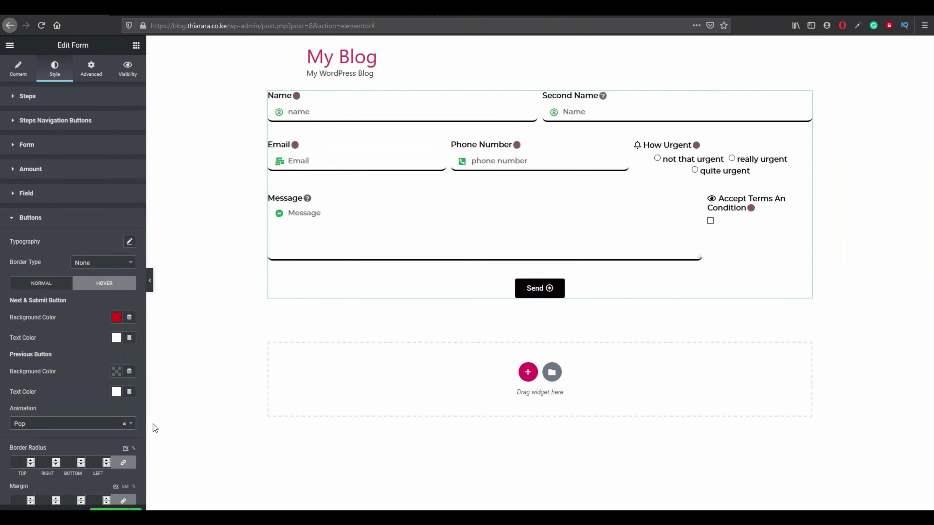
left_click(73, 424)
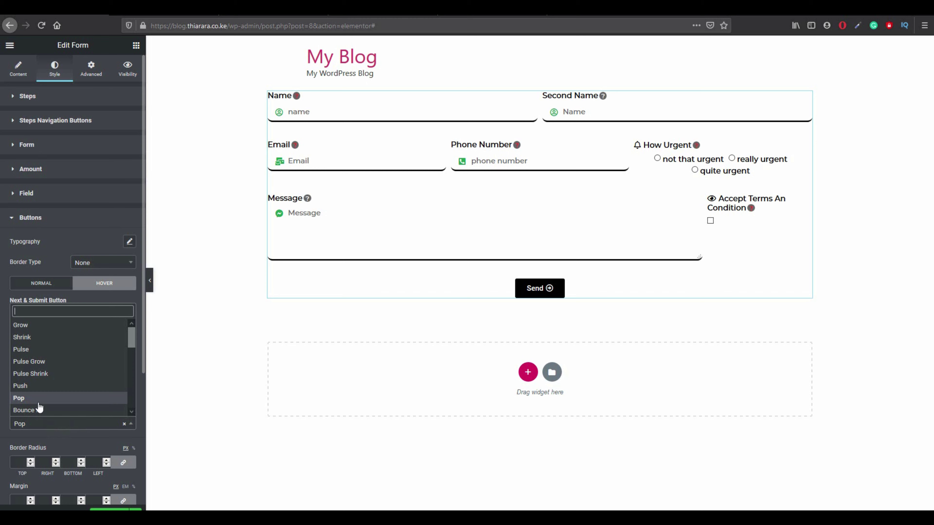
left_click(40, 352)
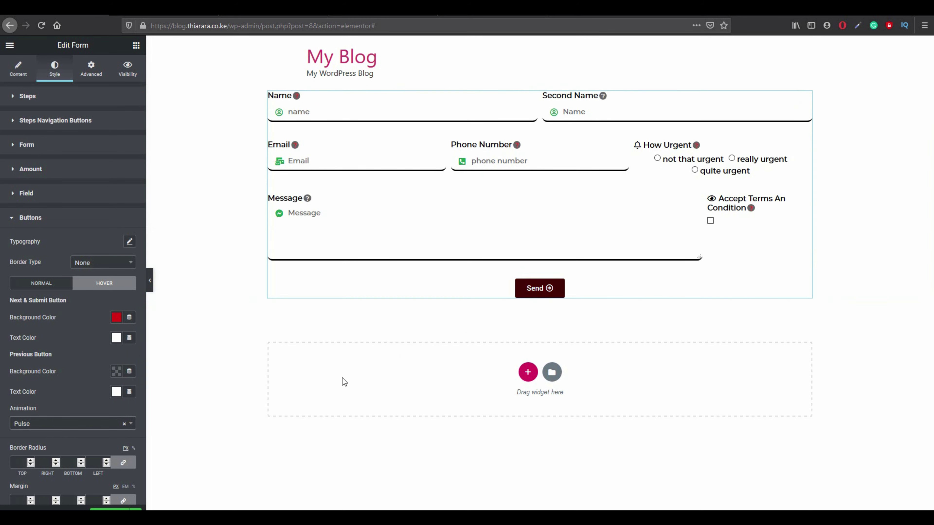
Unlink the Send button's corner radii and enter 10 and 30 for the corners.
scroll(55, 440, "down", 2)
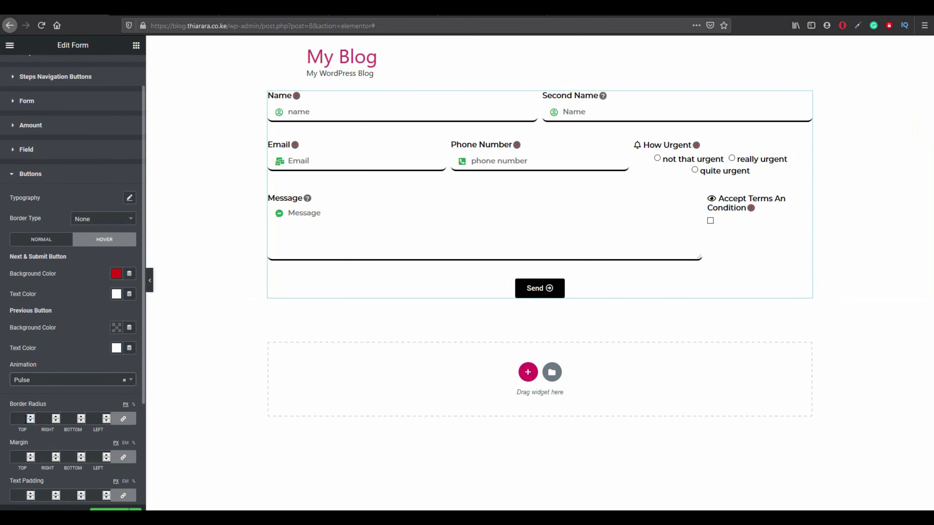
left_click(123, 420)
left_click_drag(22, 418, 8, 418)
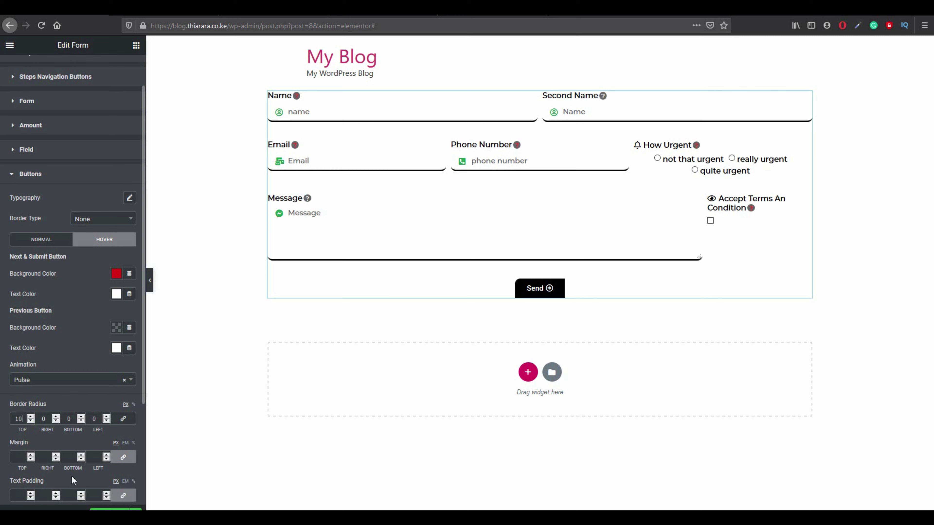
left_click_drag(51, 422, 40, 421)
type("10")
left_click_drag(74, 421, 64, 420)
double_click(65, 419)
type("30")
Correct the right corner radius to 0, giving radii 10, 0, 30 and 10.
double_click(96, 421)
type("10")
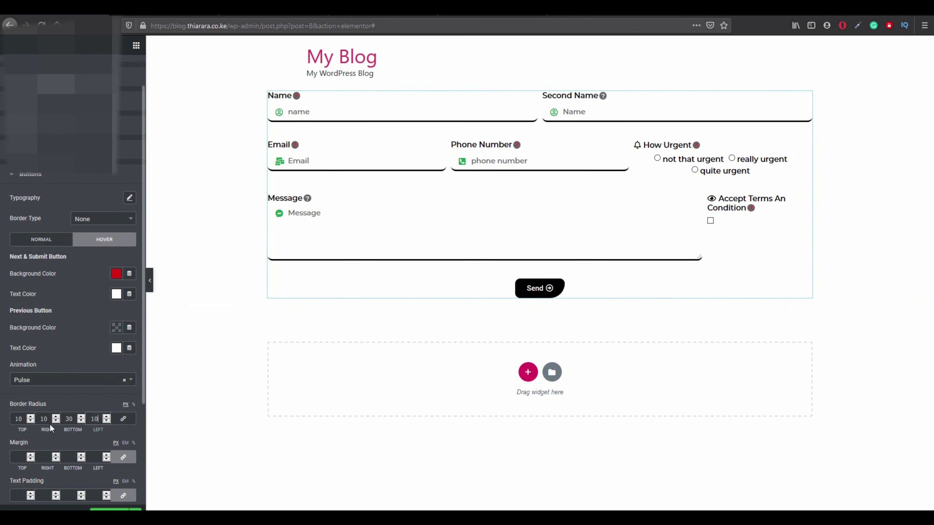
double_click(44, 420)
type("7")
type("0")
double_click(42, 419)
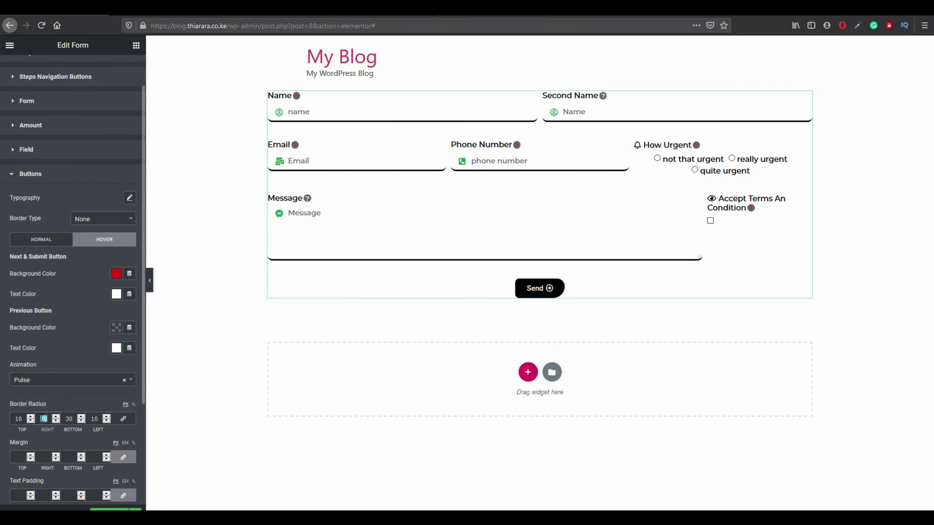
type("30")
left_click_drag(50, 420, 35, 423)
type("0")
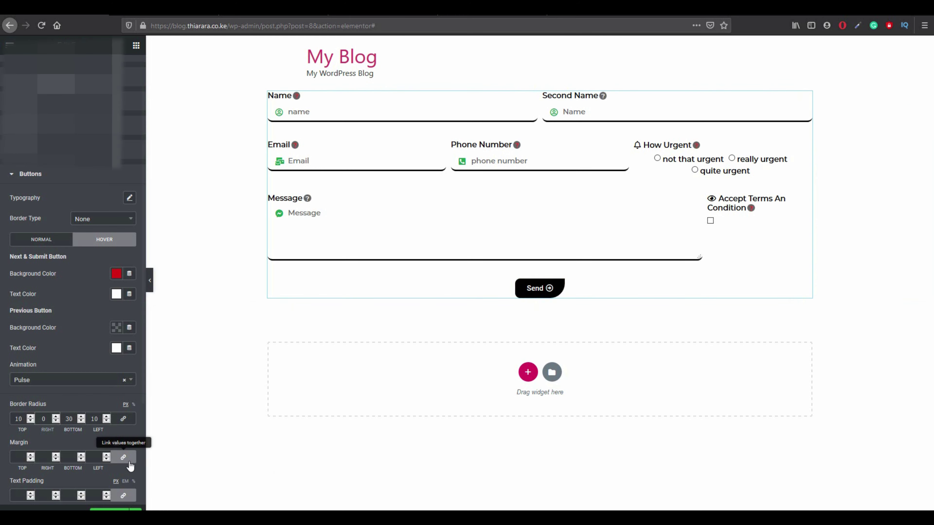
scroll(53, 447, "down", 2)
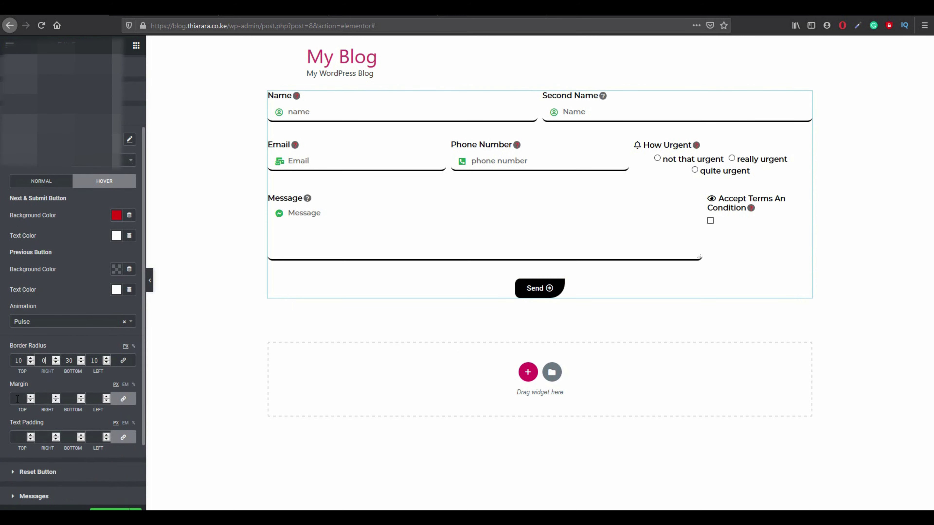
Set the reset button's background colour to the black preset.
left_click(60, 475)
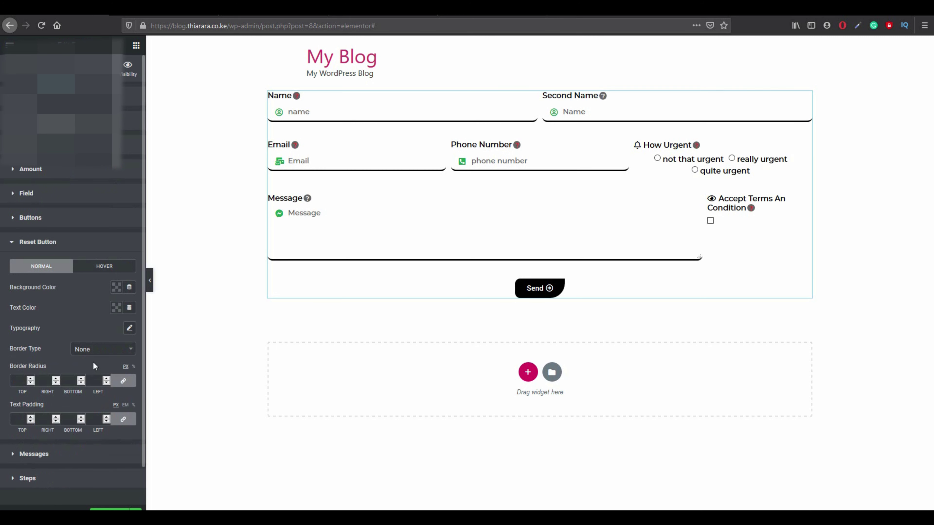
left_click(117, 288)
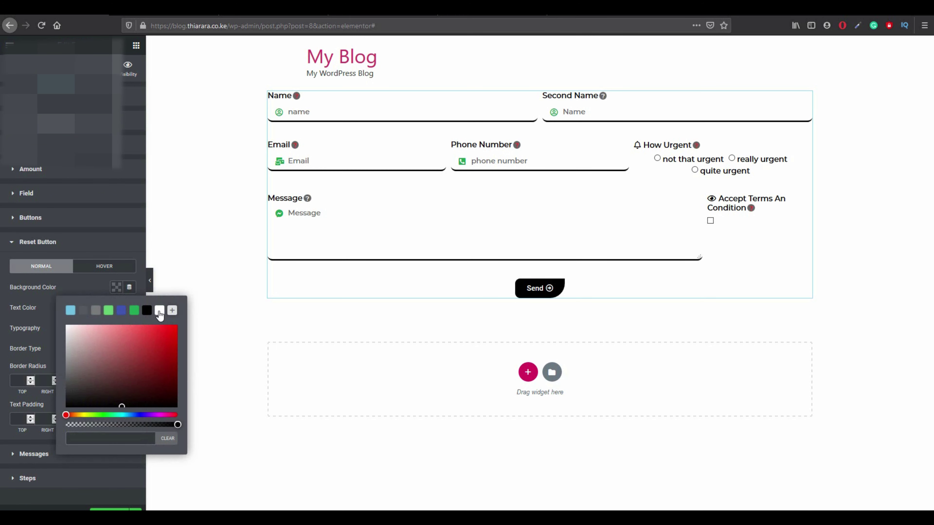
left_click(147, 311)
left_click(88, 287)
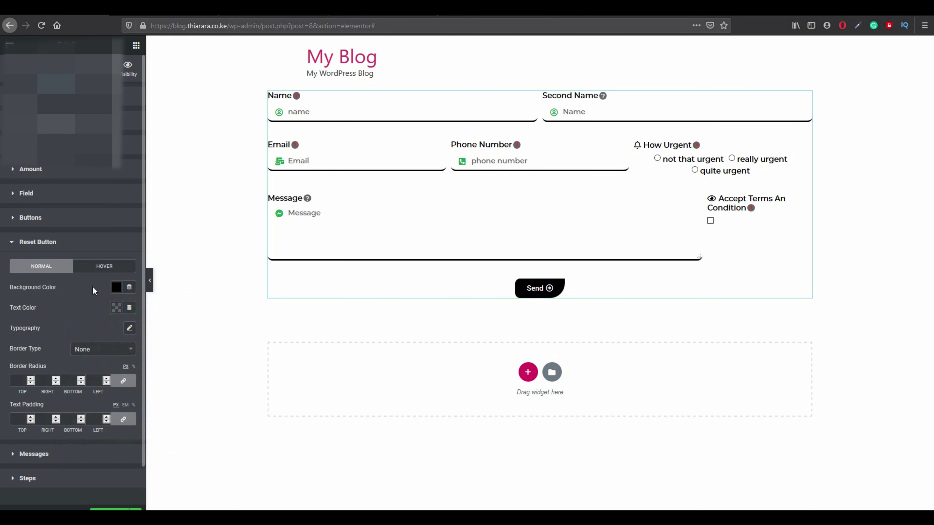
Look over the Messages style settings and save the page with Update.
scroll(55, 404, "down", 1)
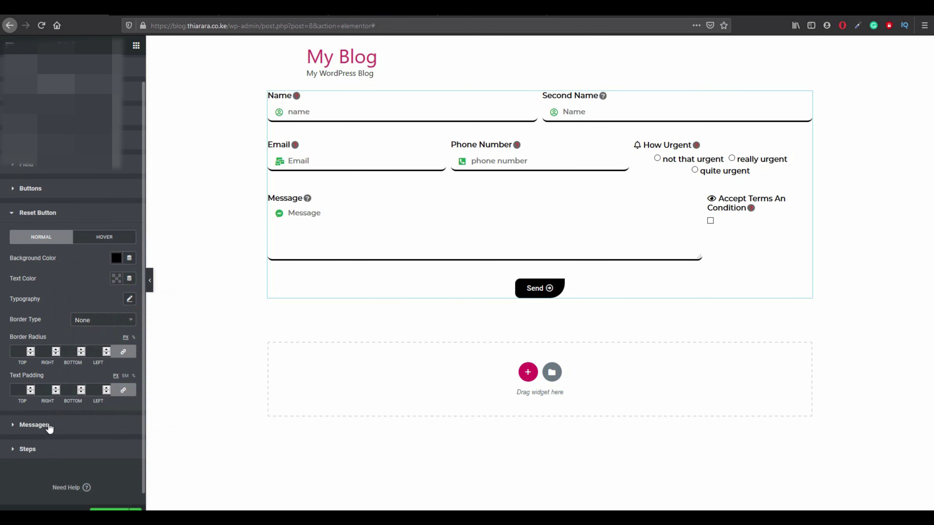
left_click(48, 429)
scroll(50, 445, "down", 5)
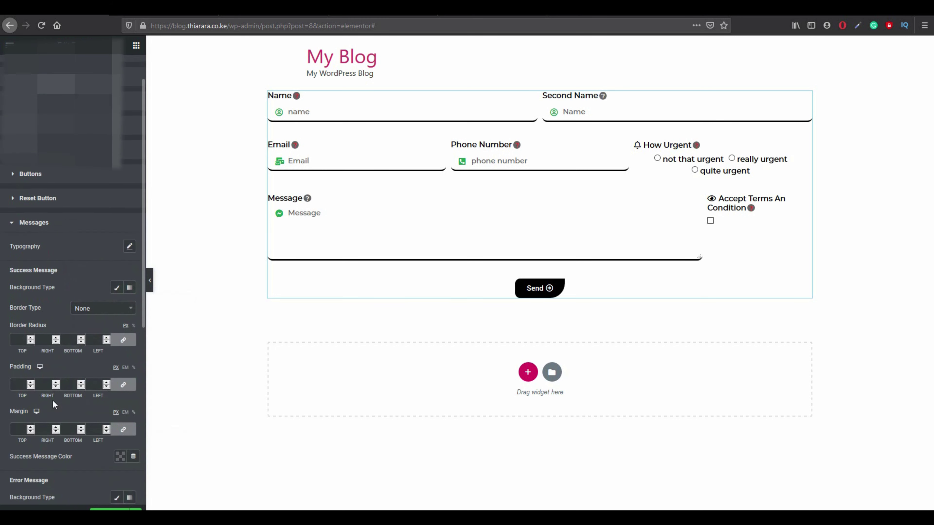
scroll(58, 464, "up", 2)
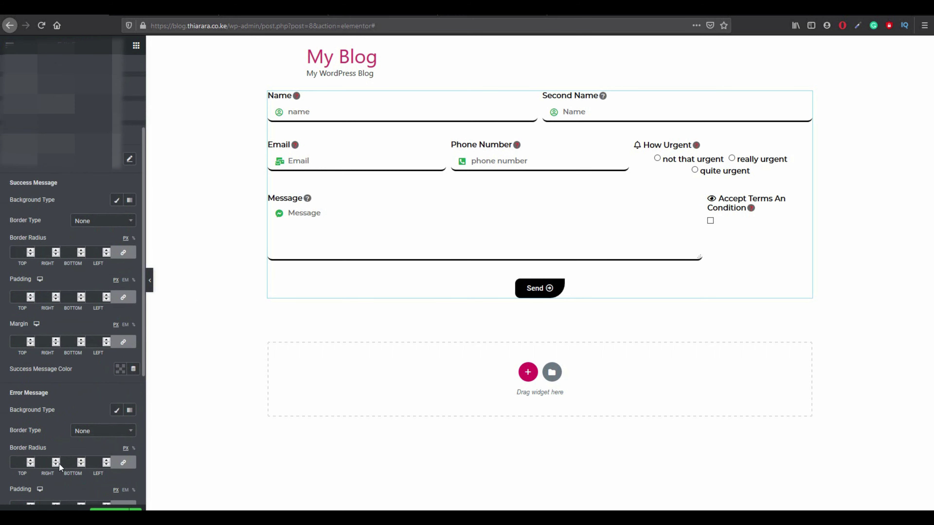
left_click(109, 510)
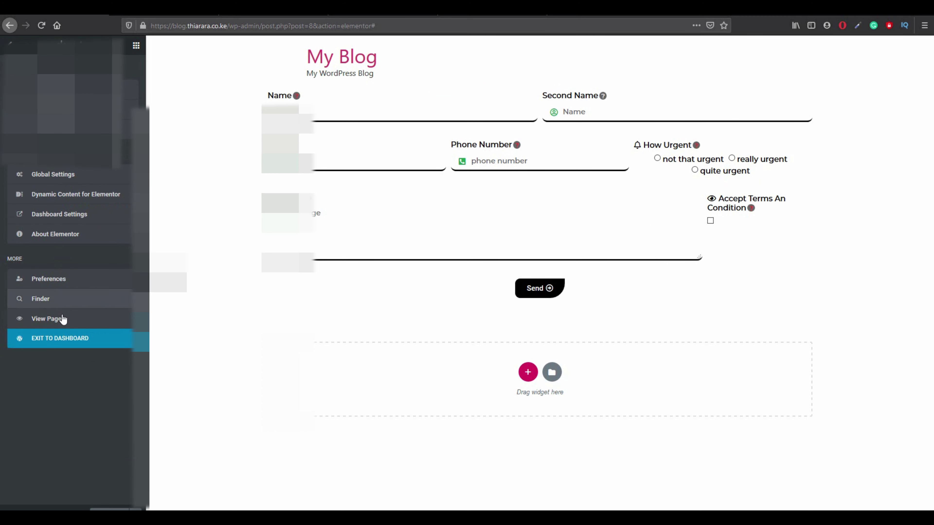
Exit to the dashboard, update the contact page, and view it live.
left_click(66, 336)
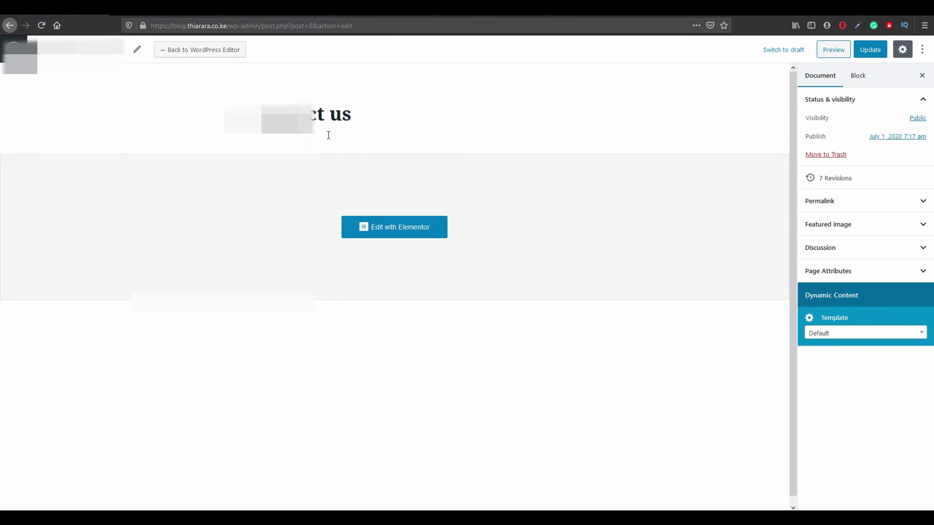
left_click(870, 50)
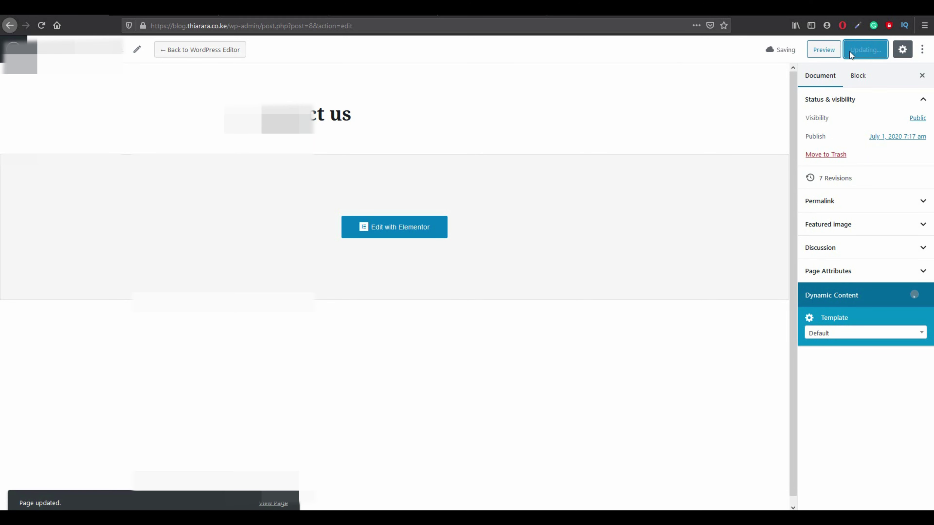
left_click(291, 503)
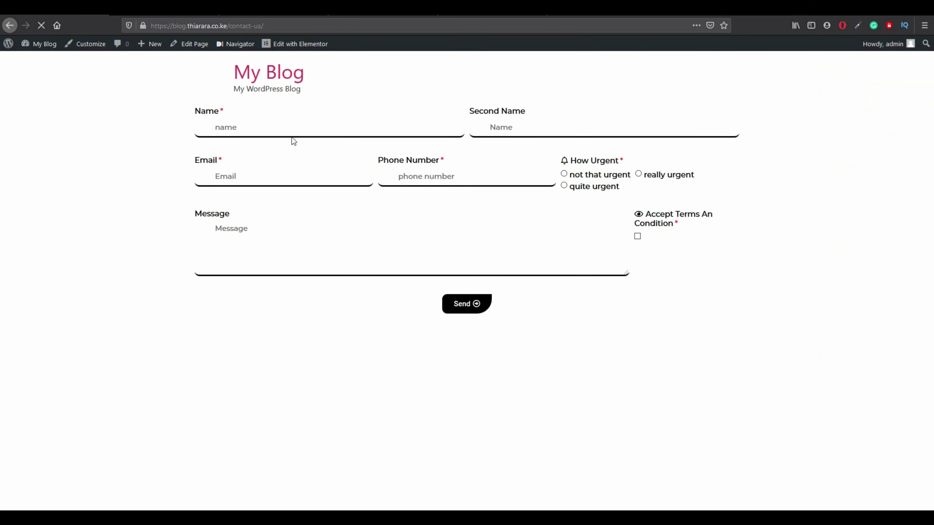
Fill the Name and Second Name fields with test text such as 'bvcb'.
left_click(329, 131)
left_click(405, 130)
left_click(358, 127)
left_click(505, 128)
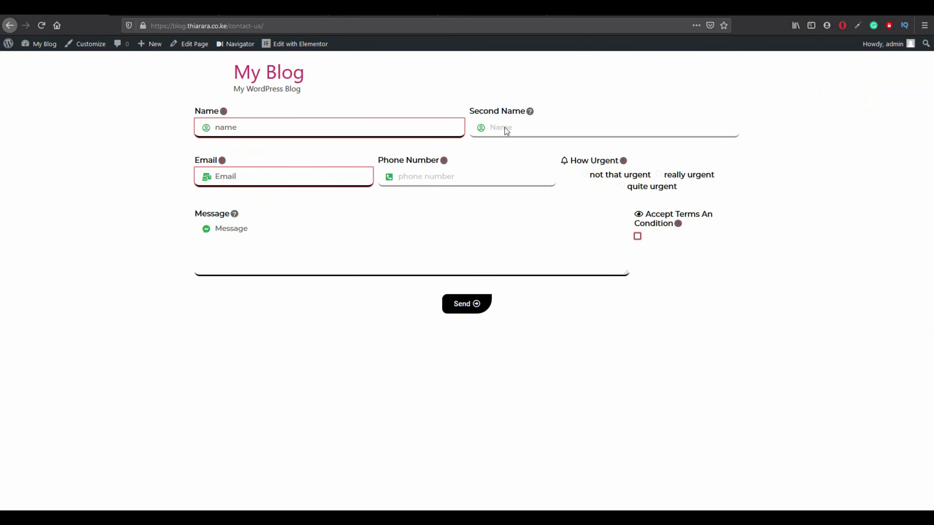
left_click(322, 134)
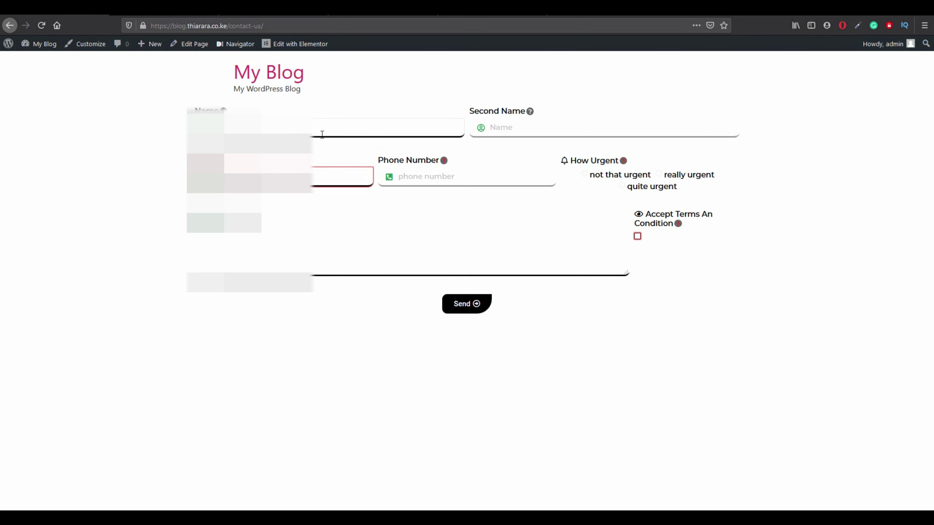
left_click(568, 137)
left_click(365, 134)
left_click(511, 126)
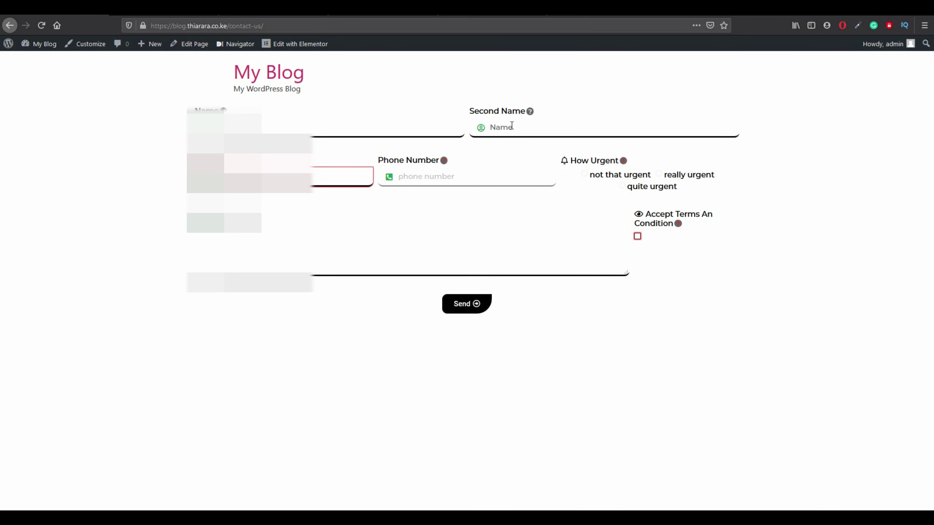
type("bvcb")
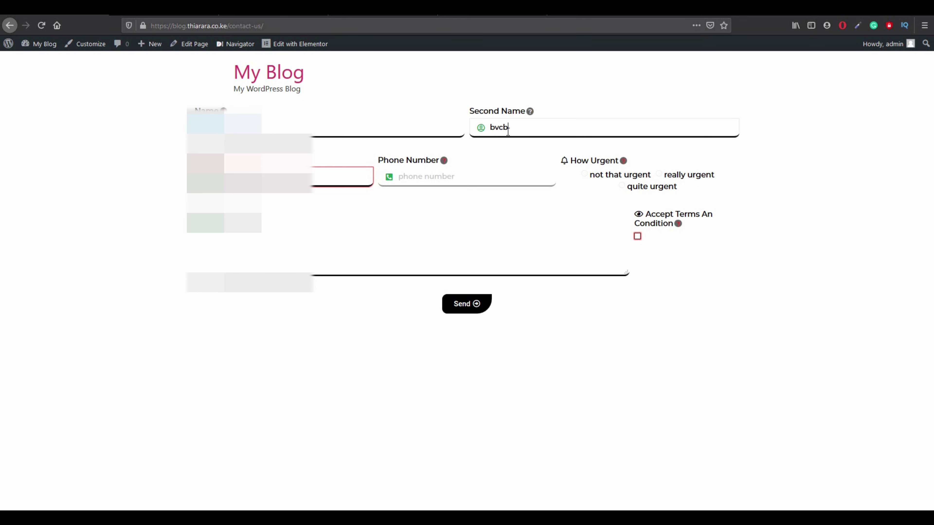
left_click(331, 179)
Enter filler text as the phone number, choose 'not that urgent', and accept the terms.
left_click(411, 183)
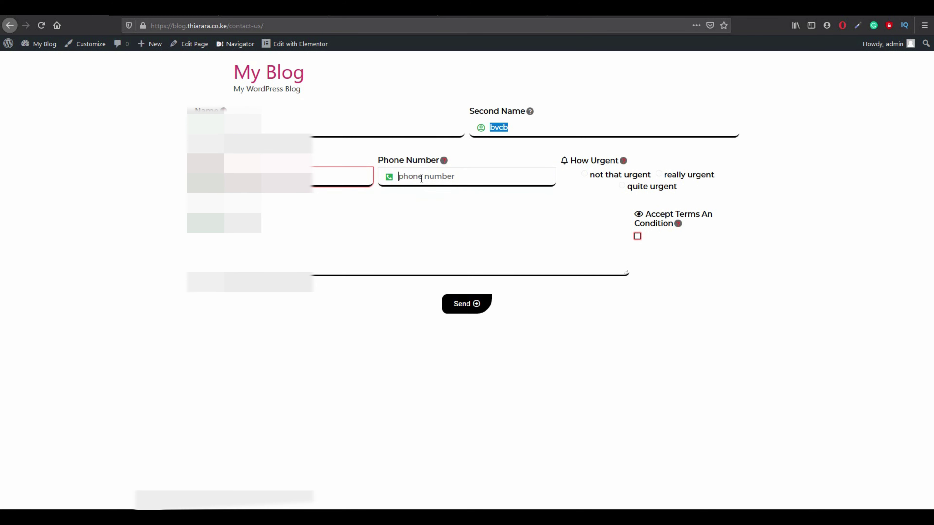
type("vbcxbvxcbx")
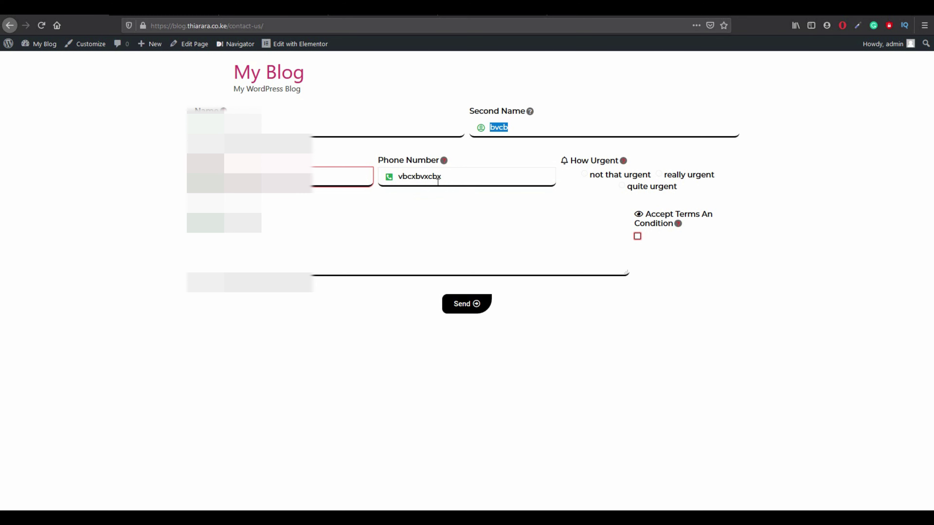
type("cvb")
left_click_drag(407, 177, 415, 177)
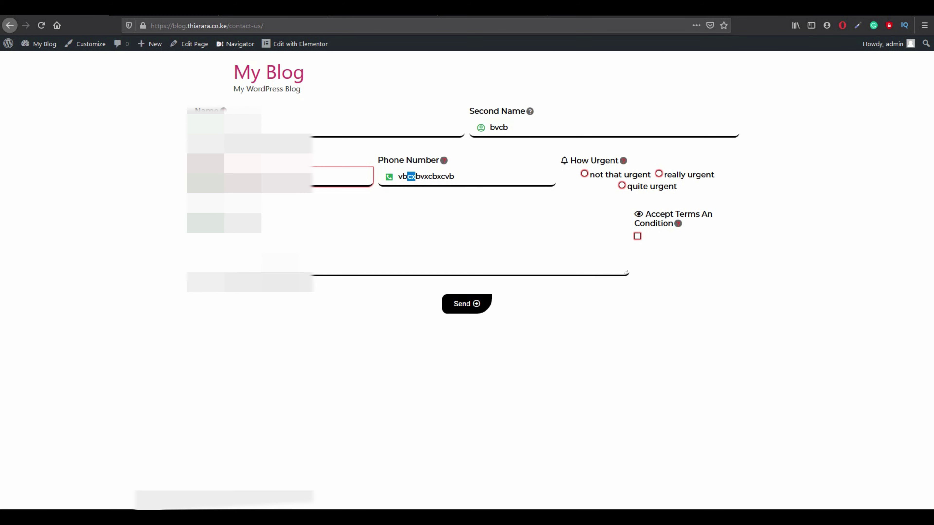
left_click(584, 174)
left_click(280, 262)
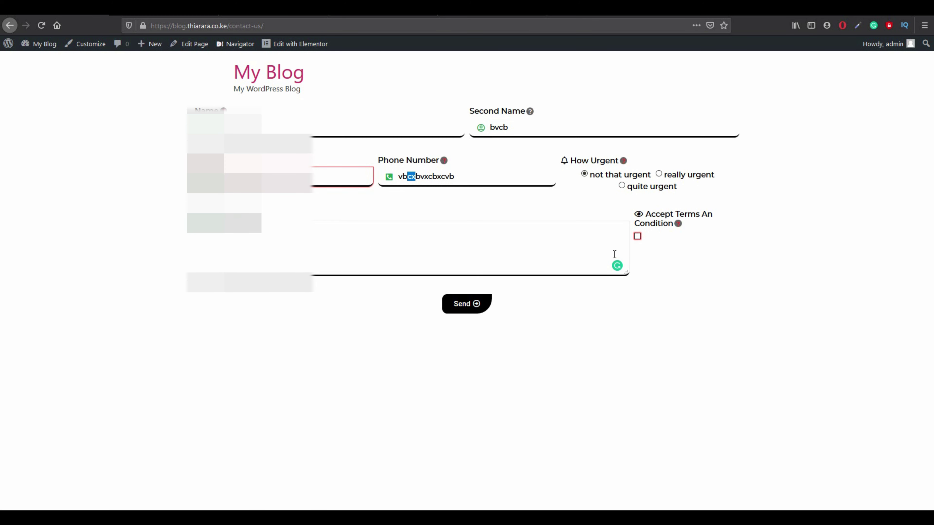
left_click(637, 236)
Submit the form, replace the invalid e-mail with the saved test address, and resubmit.
left_click(455, 307)
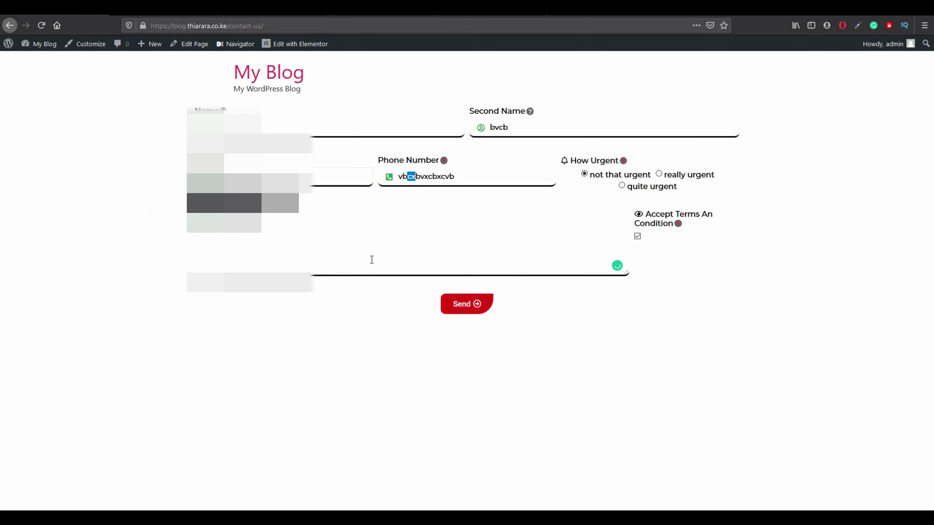
left_click_drag(232, 174, 203, 178)
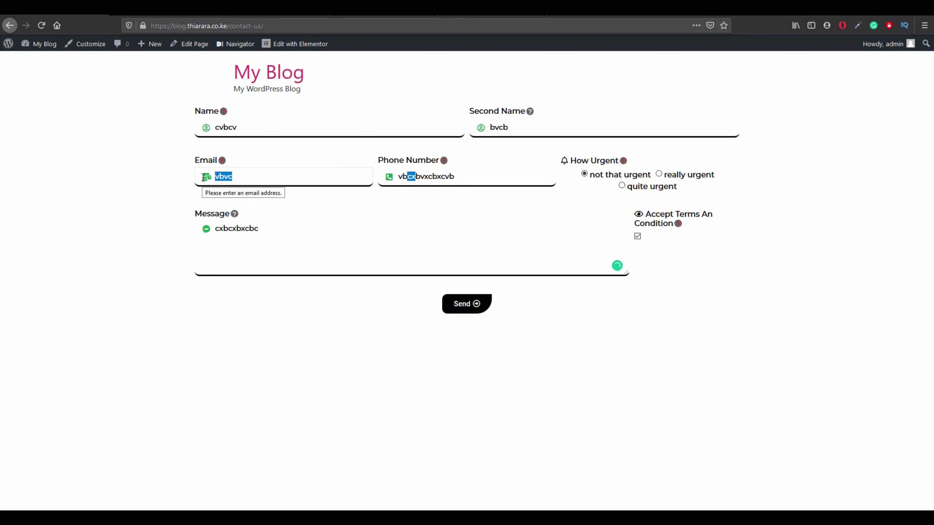
type("t")
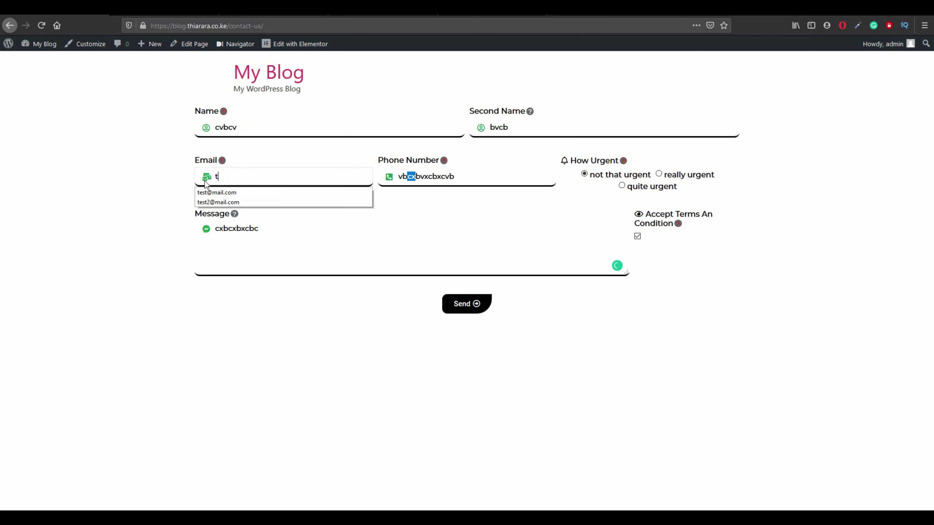
left_click(213, 192)
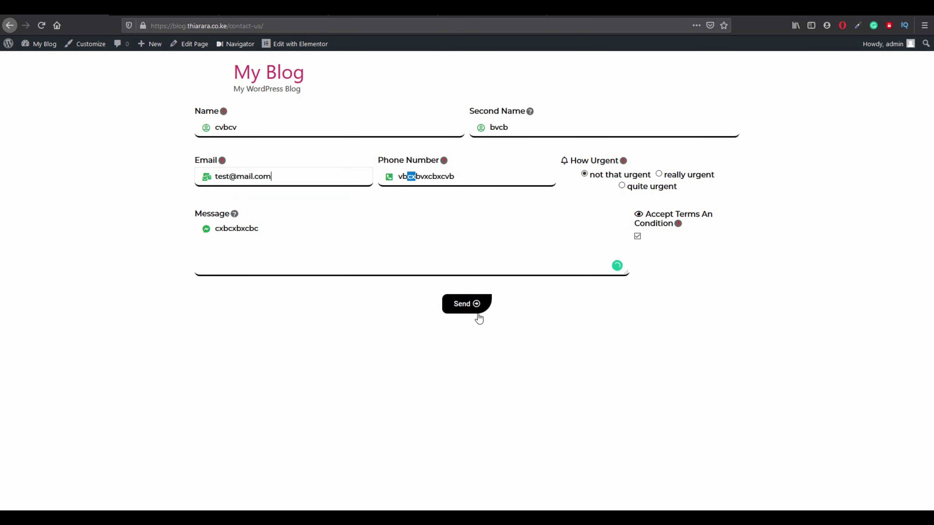
left_click(466, 309)
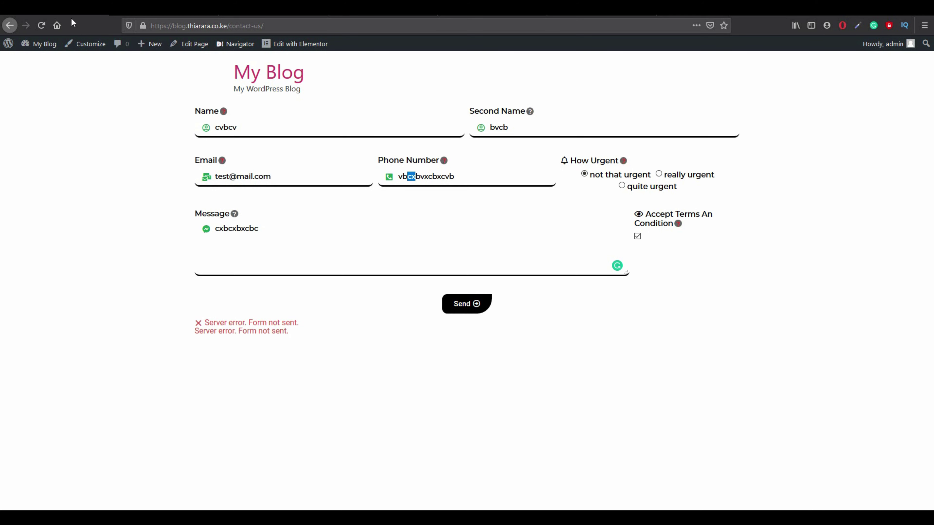
Search plugins for 'smt', then install and activate Easy WP SMTP.
left_click(144, 17)
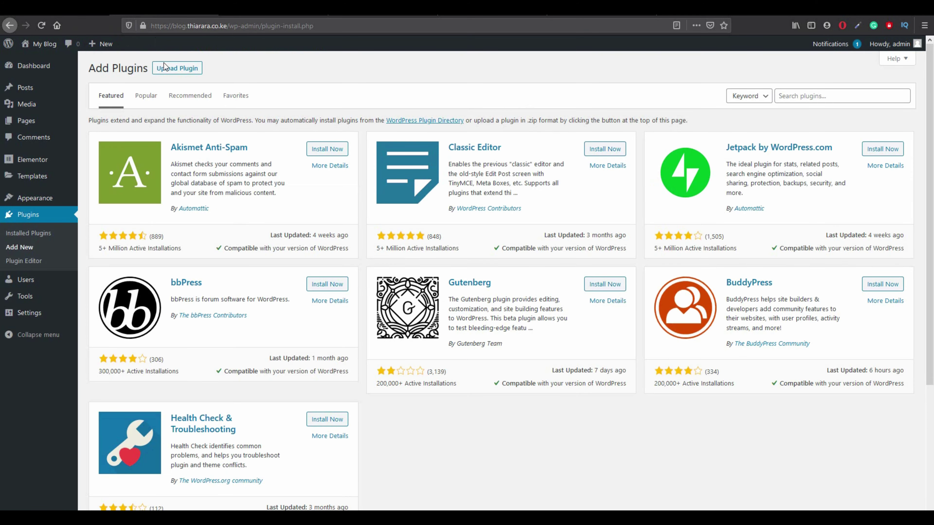
left_click(805, 96)
type("smtp")
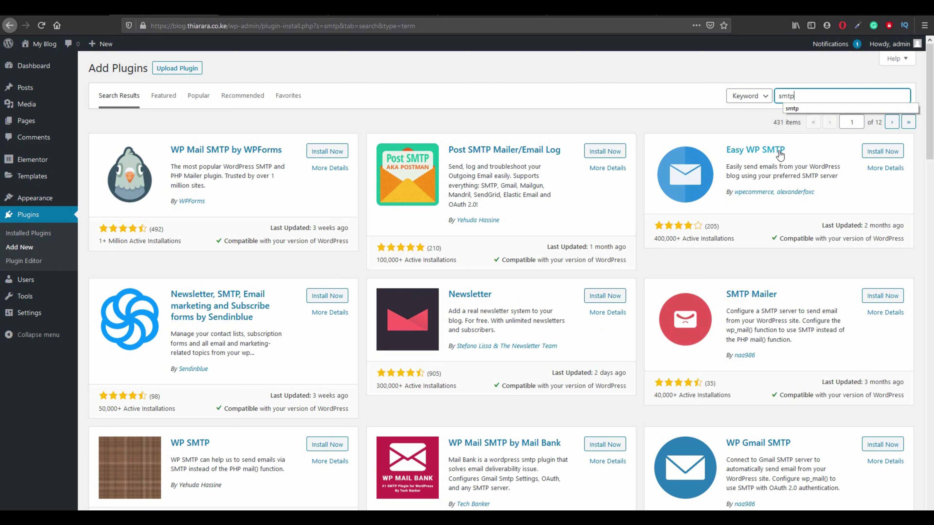
left_click(881, 154)
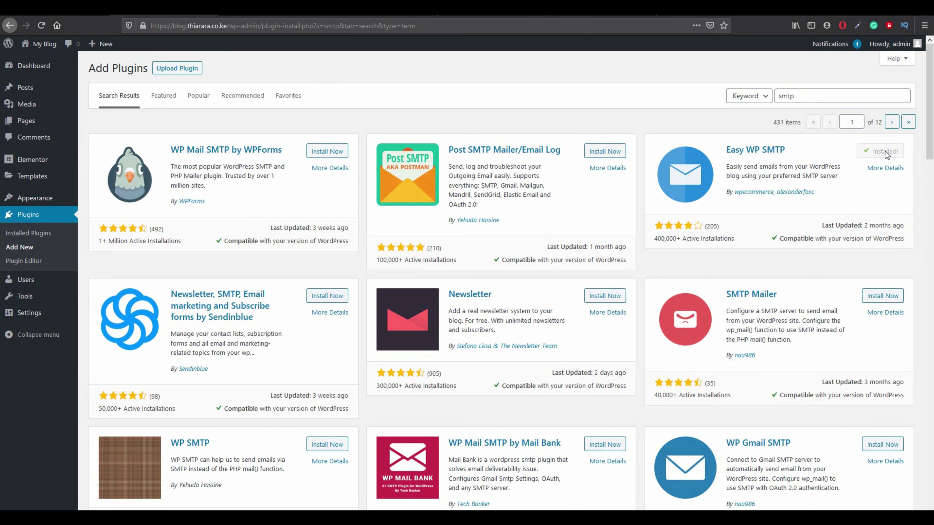
left_click(888, 161)
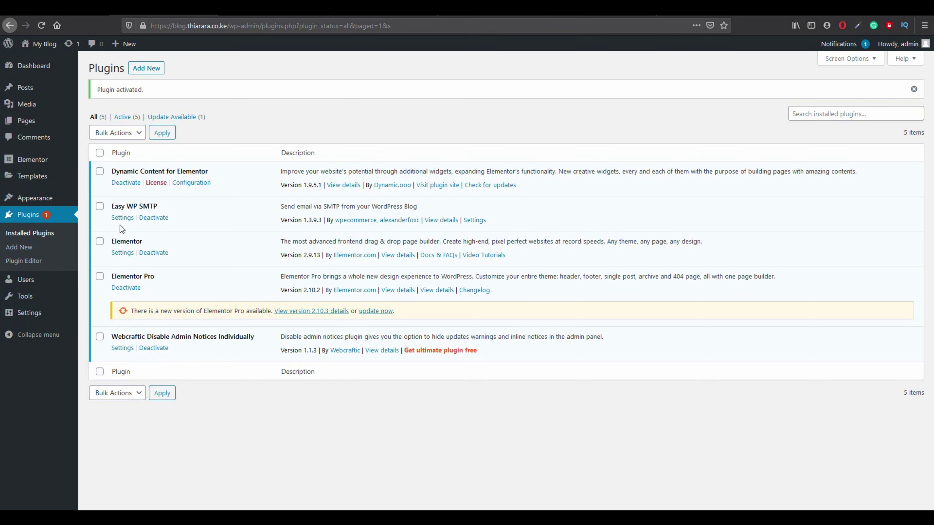
Open the Easy WP SMTP settings and look over its SMTP options.
left_click(122, 219)
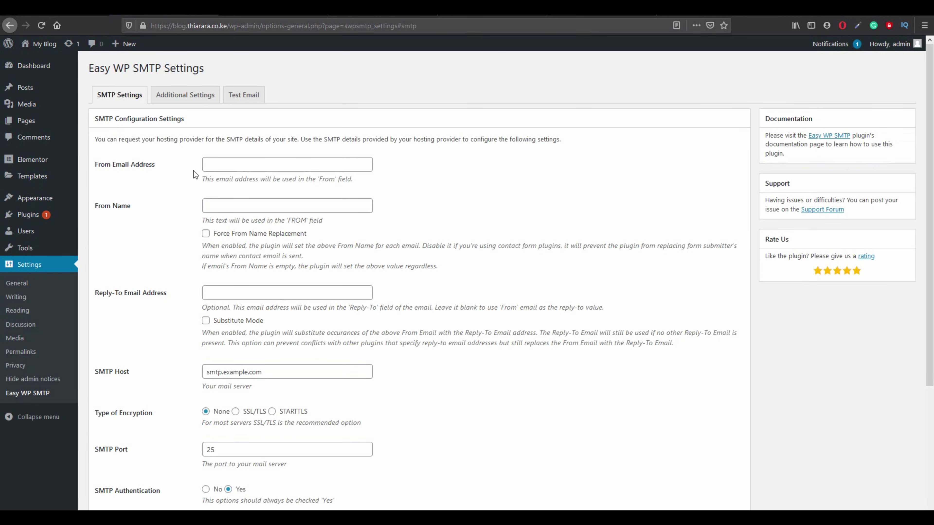
scroll(256, 461, "down", 5)
scroll(237, 428, "up", 5)
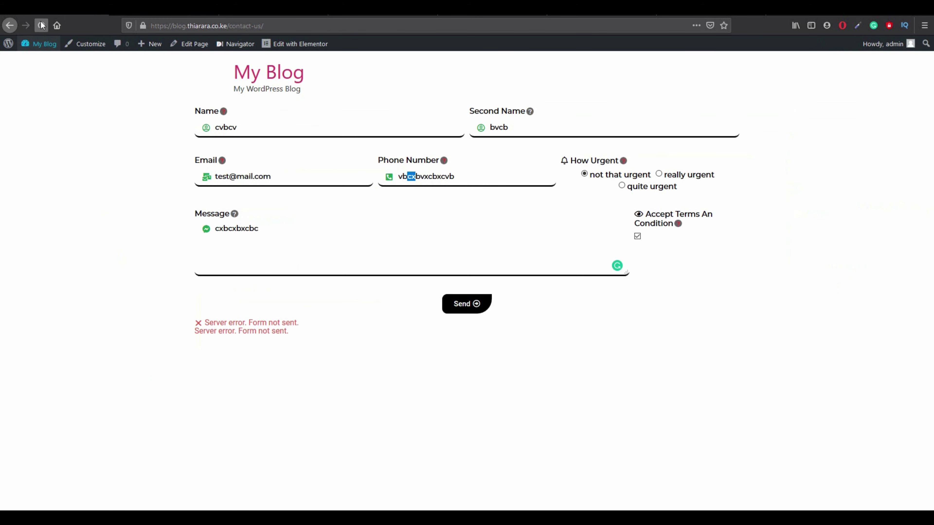
Reload the contact page to resend the form, dismiss the Thank You popup, and clear the Name field.
left_click(42, 25)
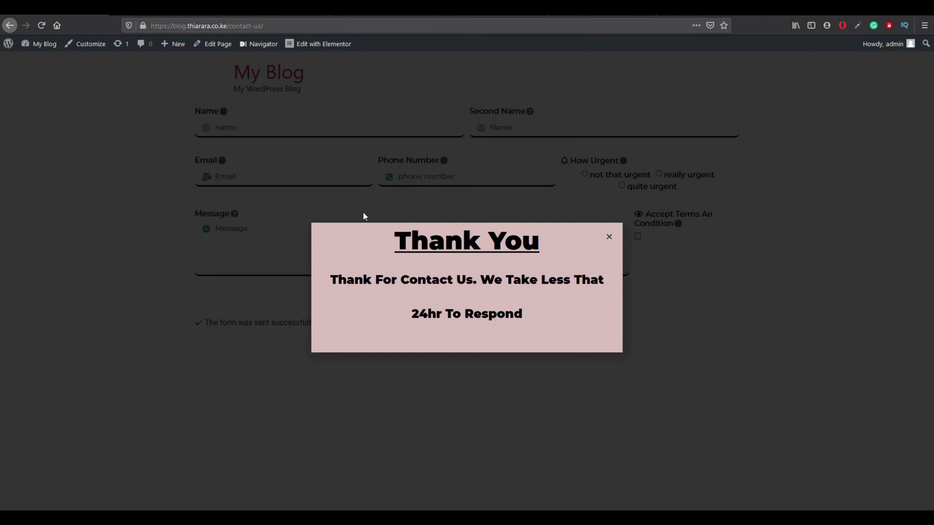
left_click(609, 237)
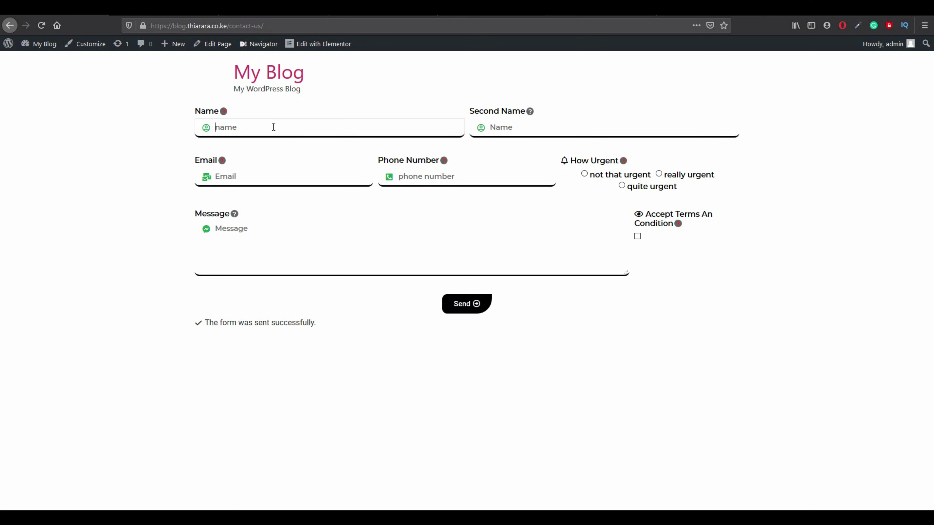
type("t")
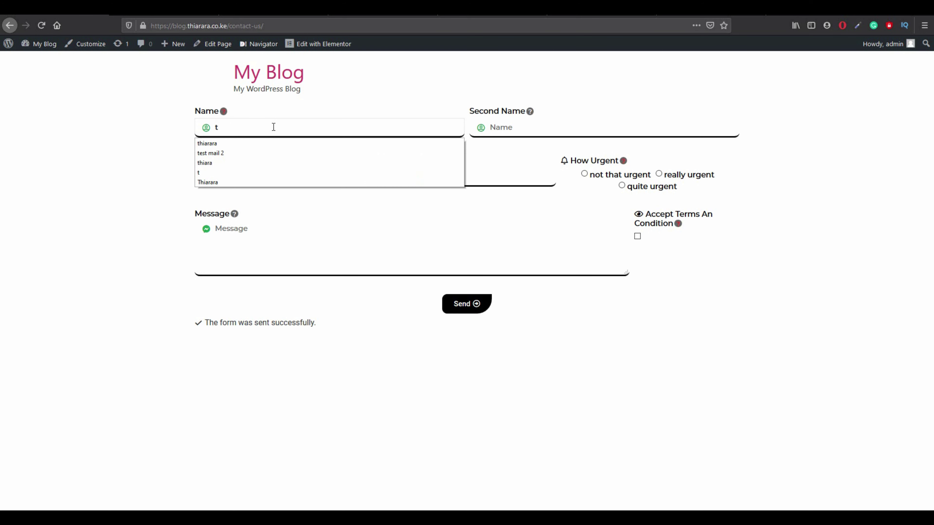
left_click(217, 144)
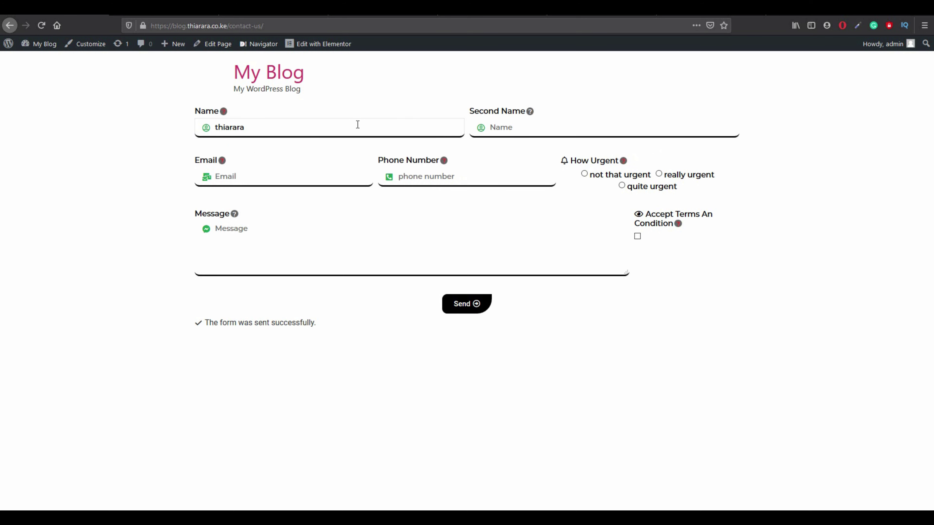
key("BackSpace")
key("BackSpace")
key("BackSpace")
key("BackSpace")
key("BackSpace")
key("BackSpace")
key("BackSpace")
key("BackSpace")
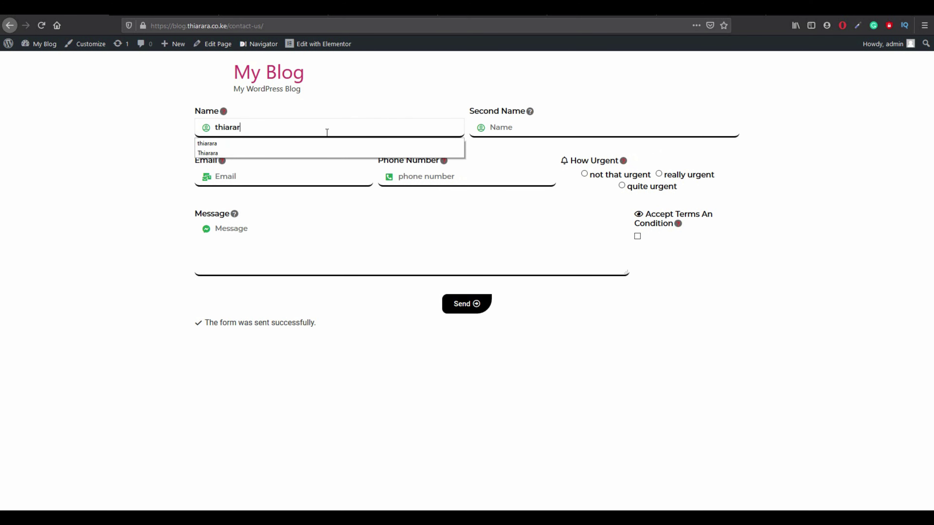
left_click(253, 133)
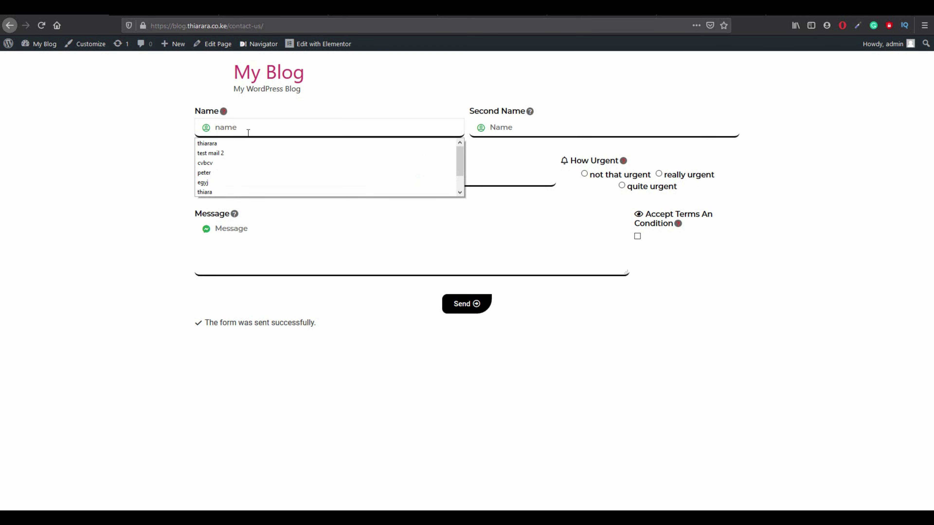
left_click(530, 135)
left_click(470, 177)
left_click(267, 259)
left_click(244, 124)
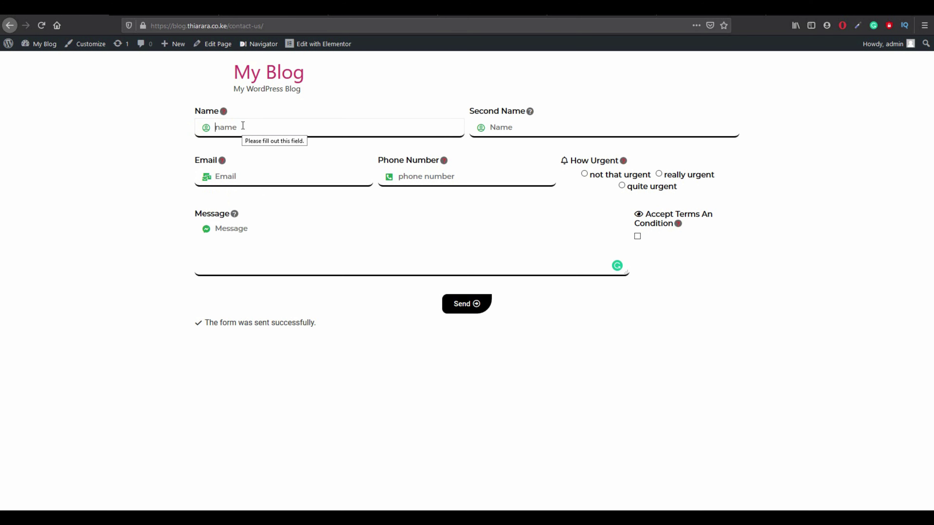
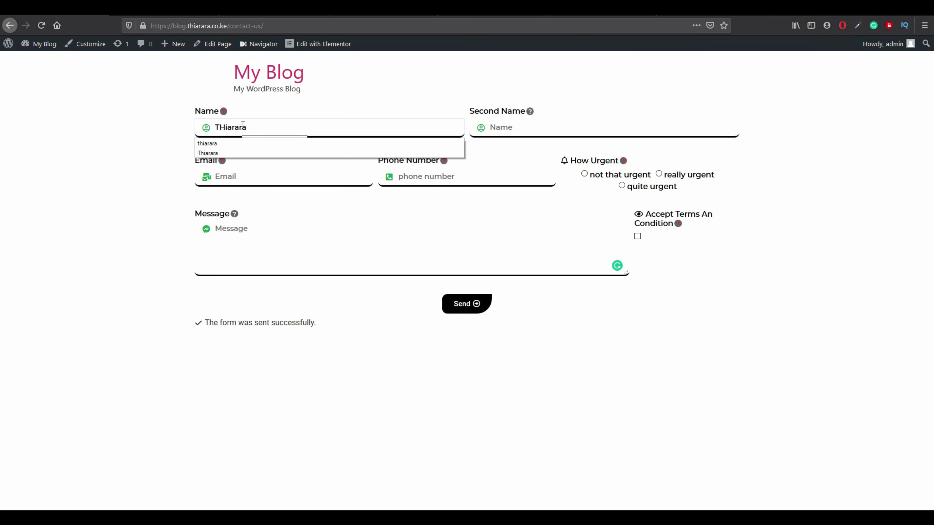
Fill in a first name, second name, the suggested e-mail address and a phone number.
left_click(493, 129)
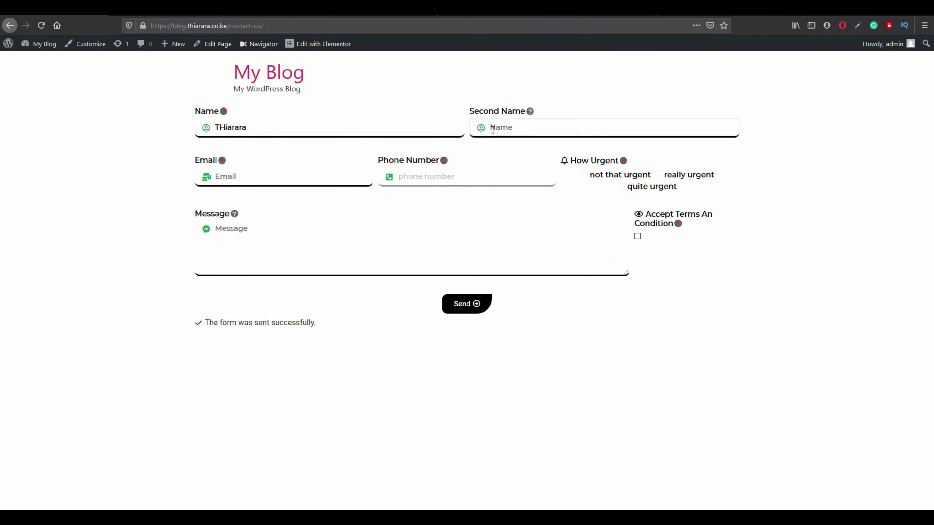
type("peter")
left_click(282, 176)
type("cont")
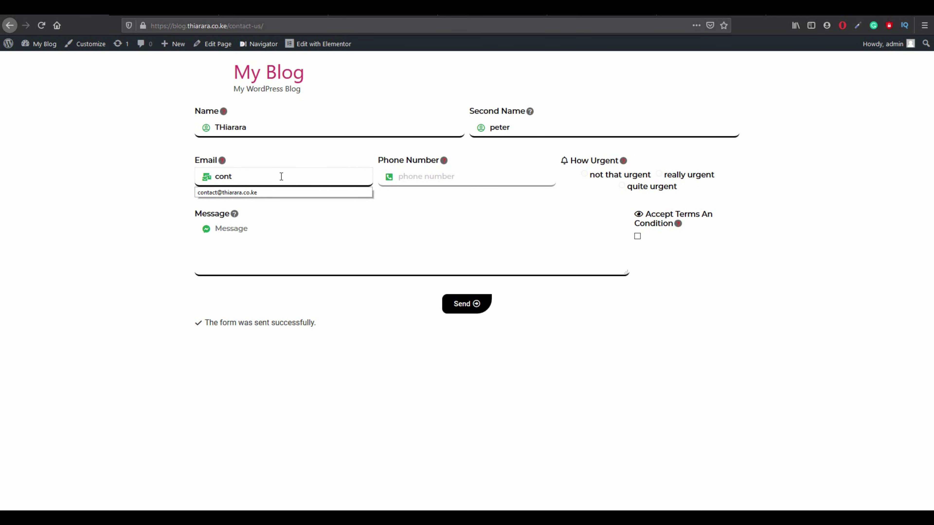
left_click(265, 193)
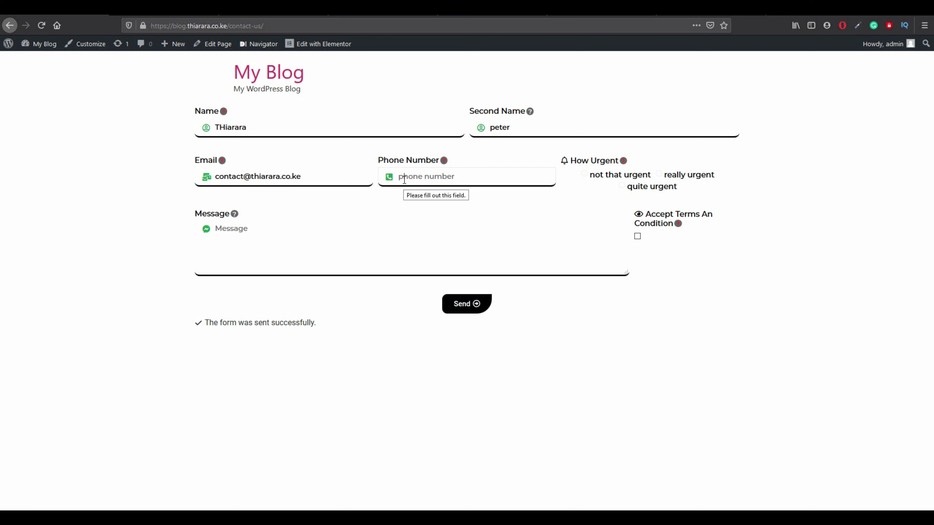
left_click(403, 180)
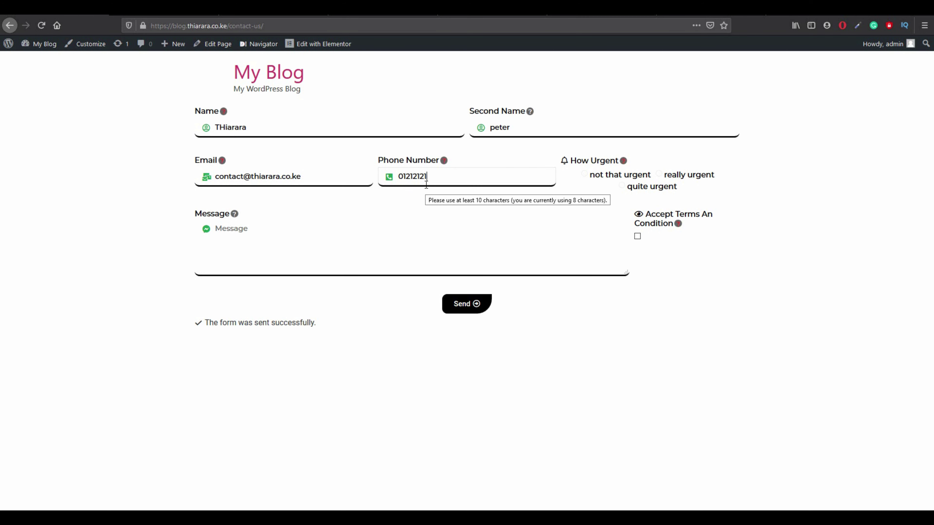
Choose 'really urgent', write 'these is my test message', accept the terms and send the form.
left_click(664, 176)
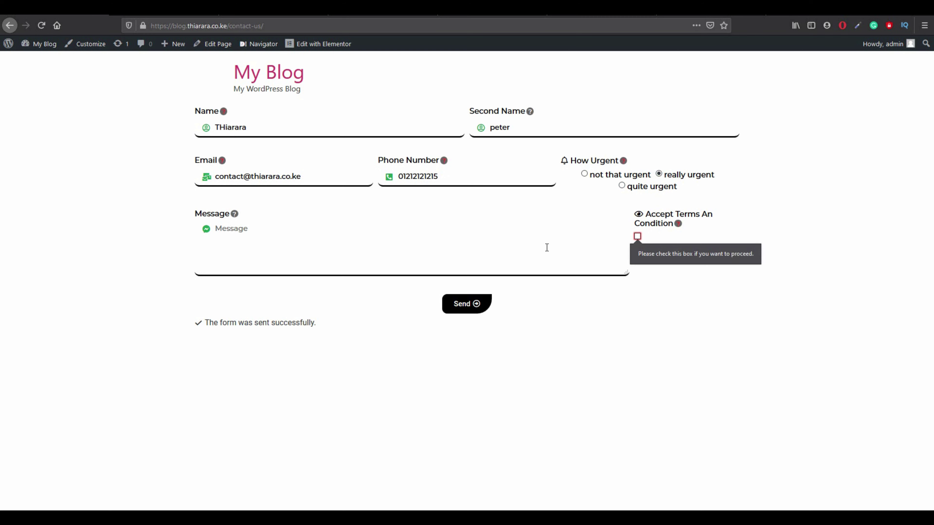
left_click(294, 251)
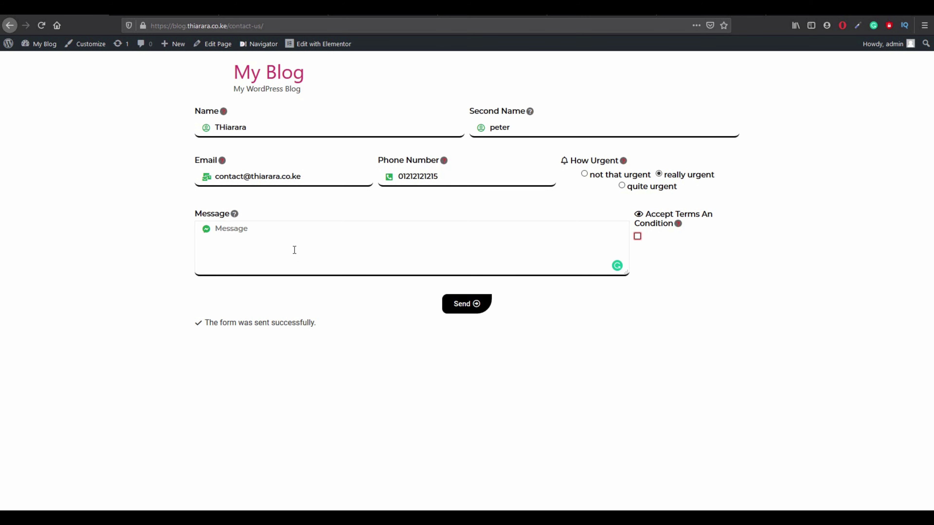
type("these is my test message")
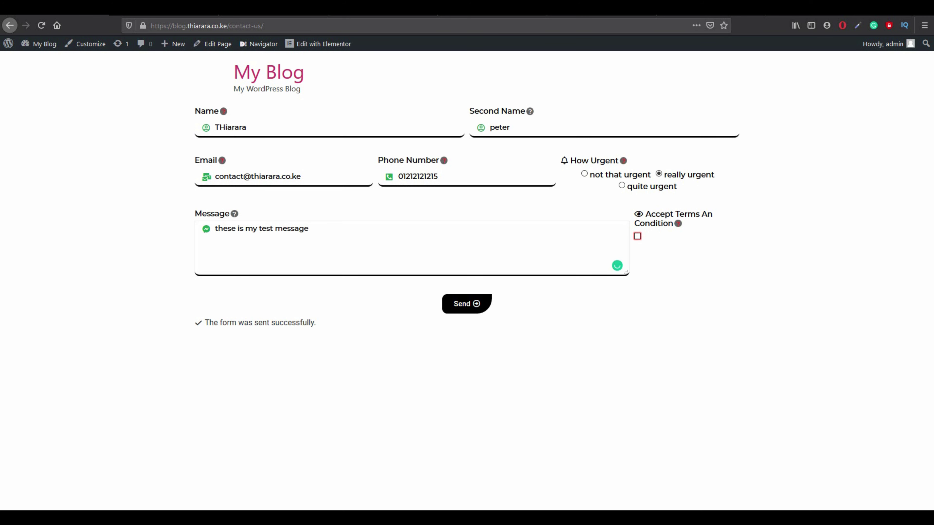
left_click(140, 364)
left_click(637, 237)
left_click(456, 308)
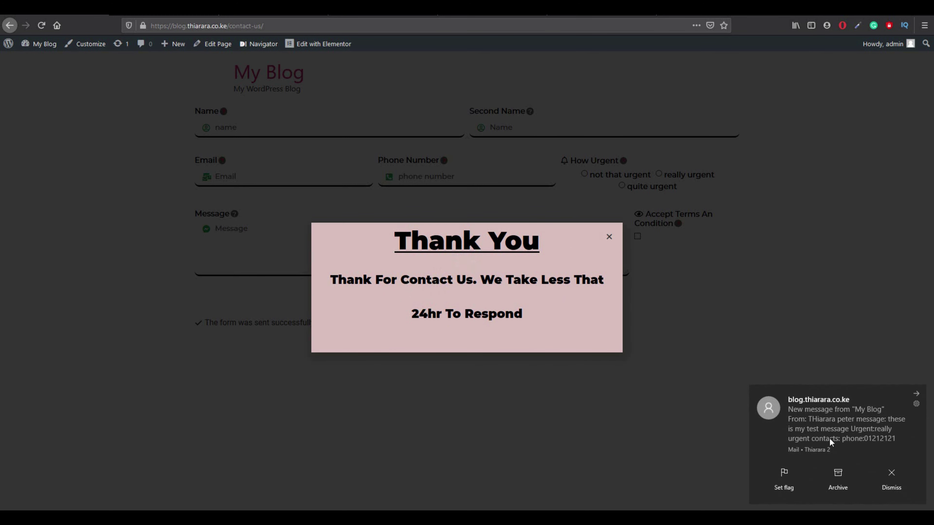
Open the 'New message from My Blog' email and review the submitted message and page URL.
left_click(804, 431)
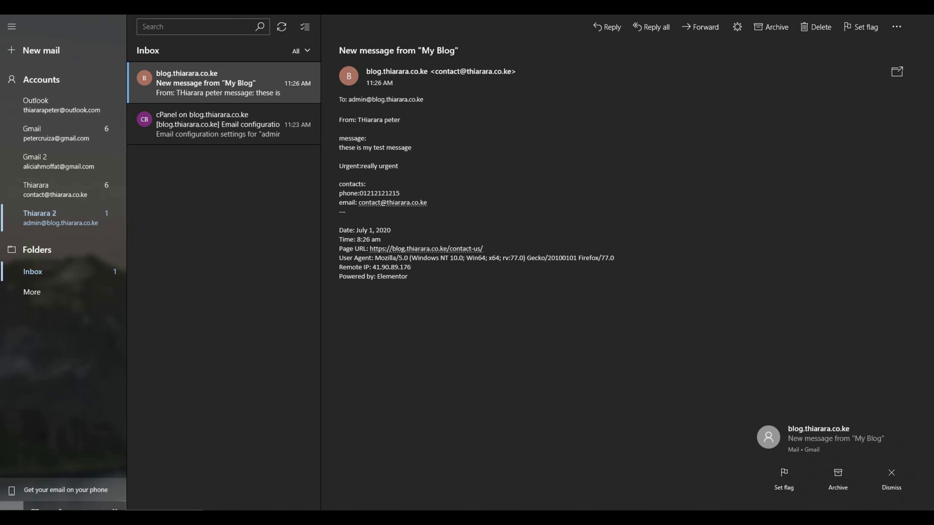
left_click(164, 515)
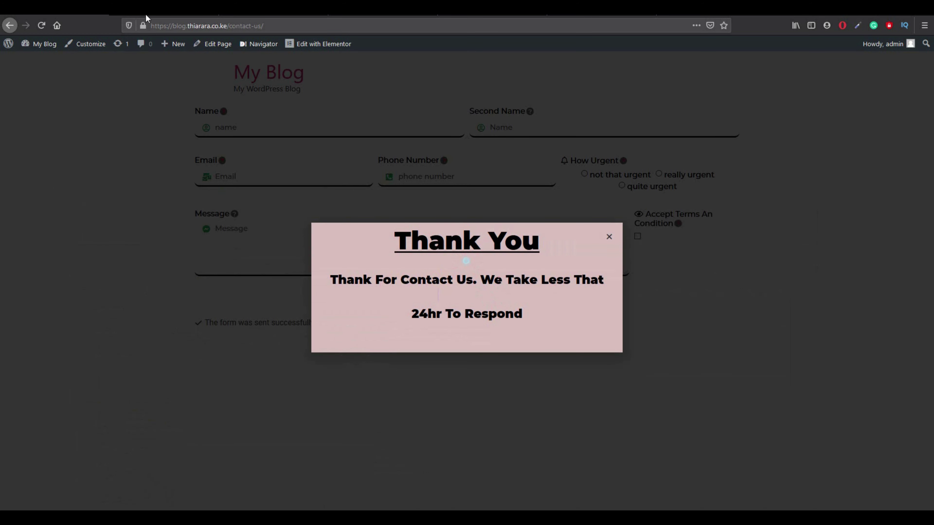
left_click(152, 15)
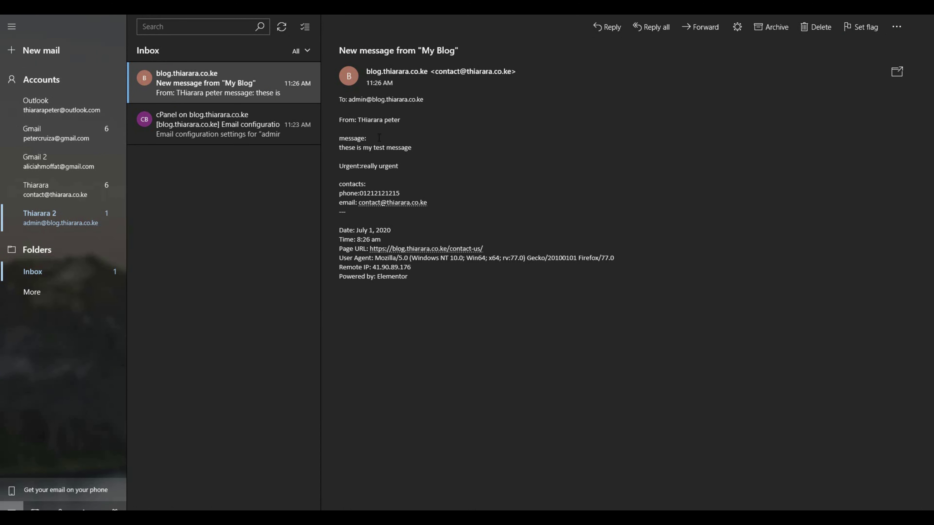
left_click_drag(344, 151, 412, 149)
left_click(369, 171)
left_click_drag(483, 250, 395, 245)
left_click(412, 338)
left_click(83, 191)
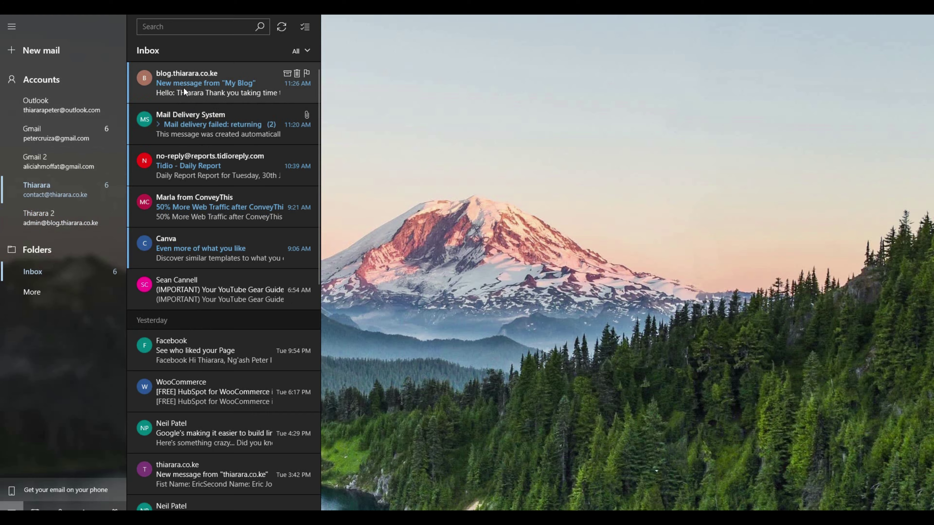
Open My Blog's auto-reply and review its recipient, greeting, quoted test message and date.
left_click(183, 91)
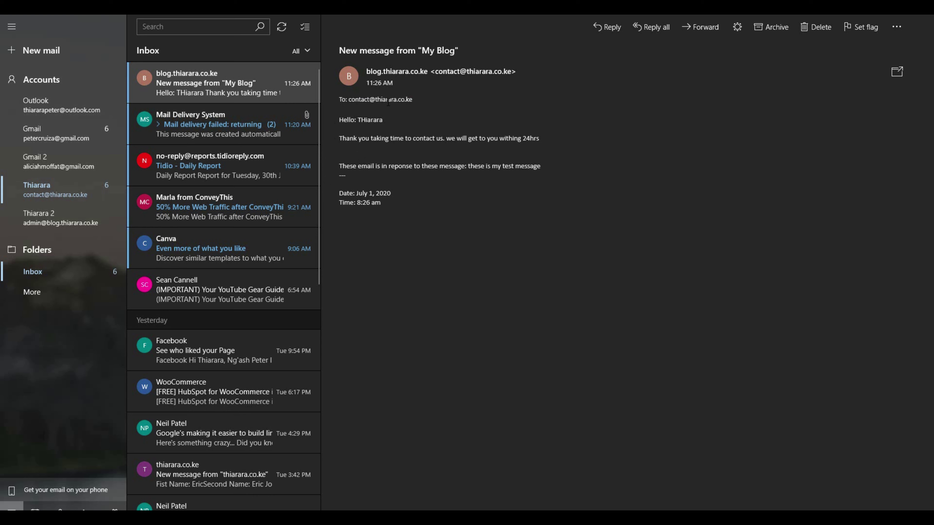
left_click_drag(426, 101, 397, 102)
left_click(425, 114)
left_click_drag(383, 121, 360, 121)
left_click_drag(543, 167, 474, 166)
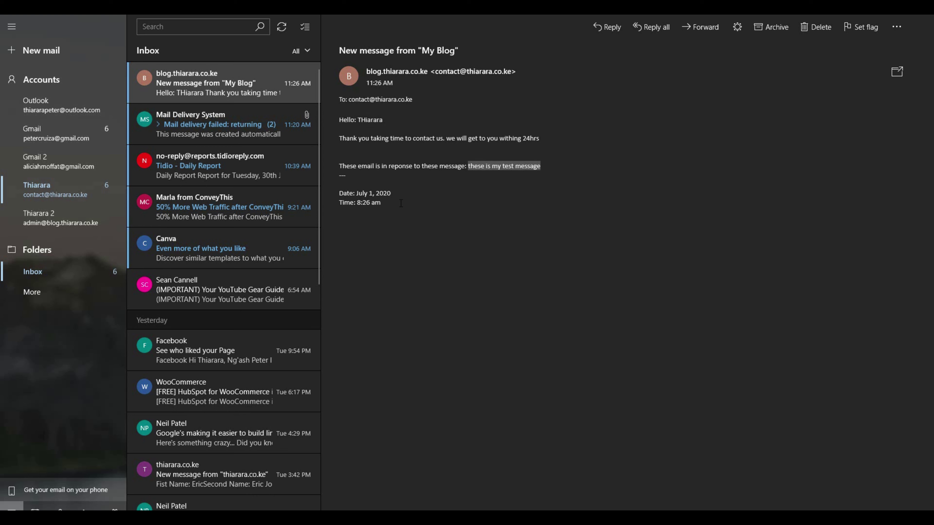
left_click_drag(402, 203, 365, 201)
left_click(368, 216)
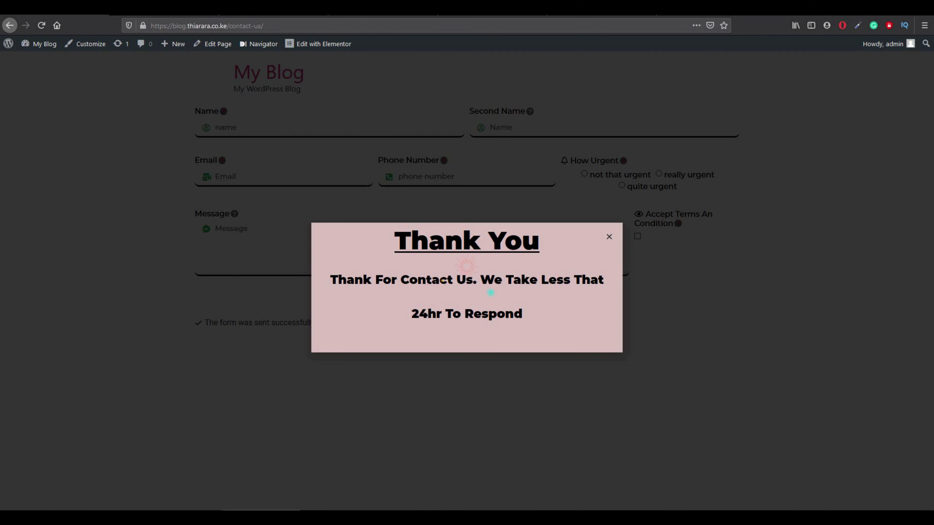
Close the Thank You popup and go from the admin dashboard to the Add Plugins page.
left_click(609, 238)
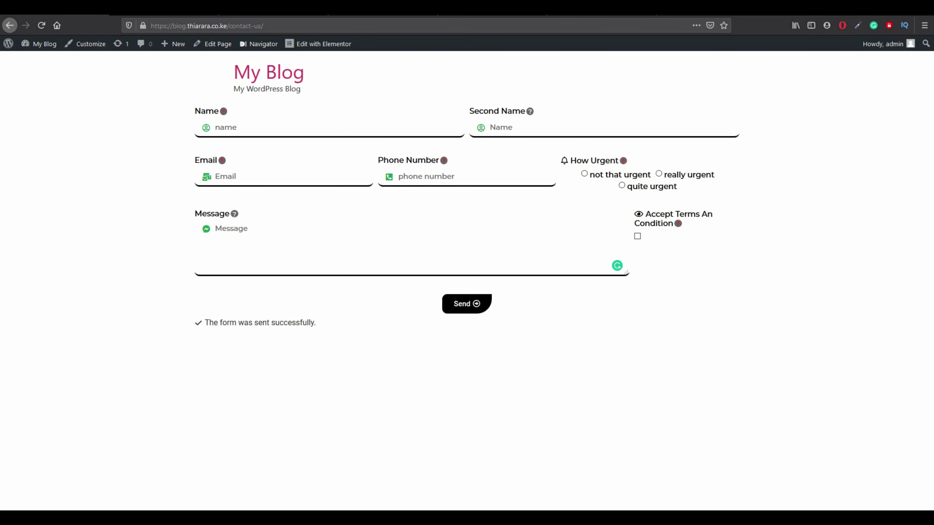
mouse_move(45, 47)
left_click(42, 44)
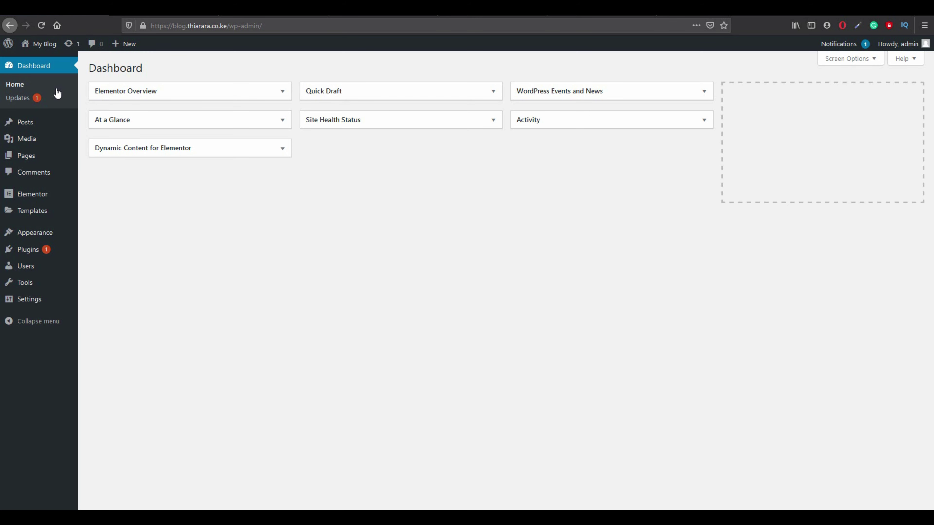
mouse_move(40, 252)
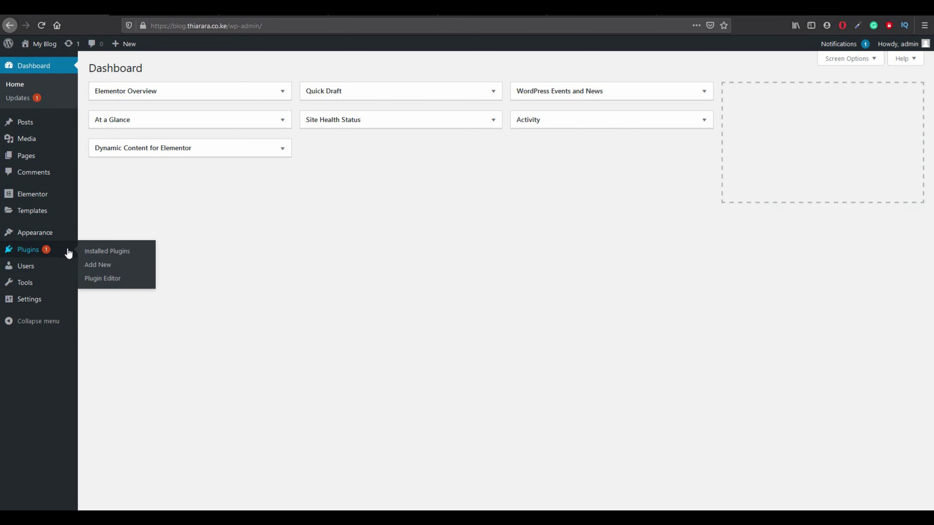
left_click(105, 268)
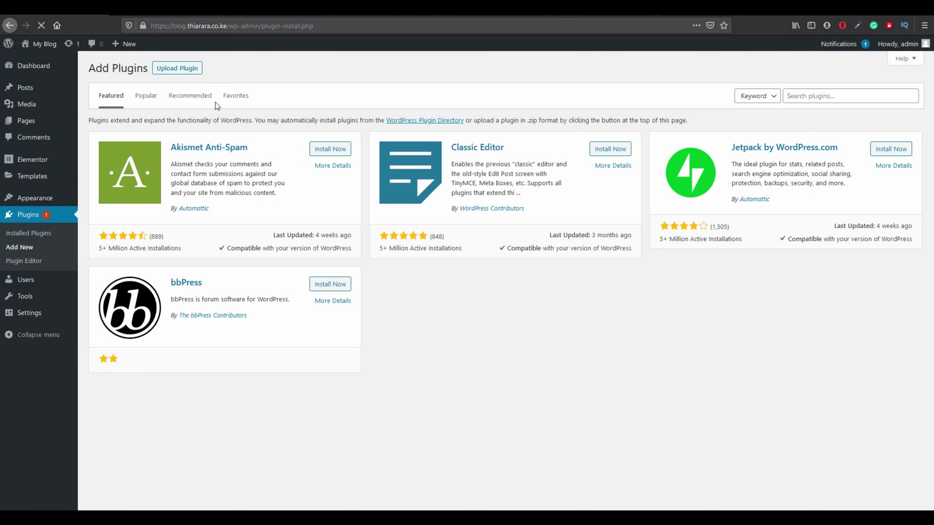
Search the plugin directory for Contact Form 7.
left_click(176, 67)
type("contact7")
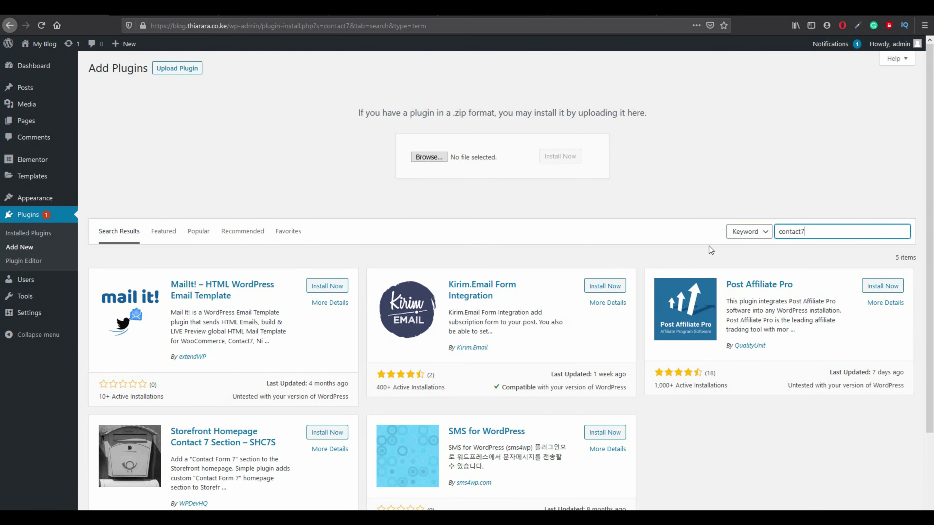
key("BackSpace")
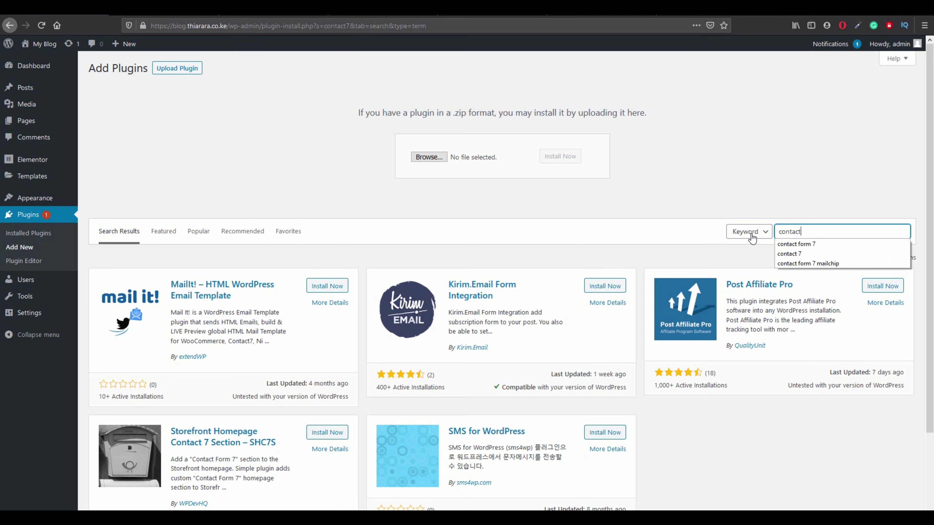
type("for")
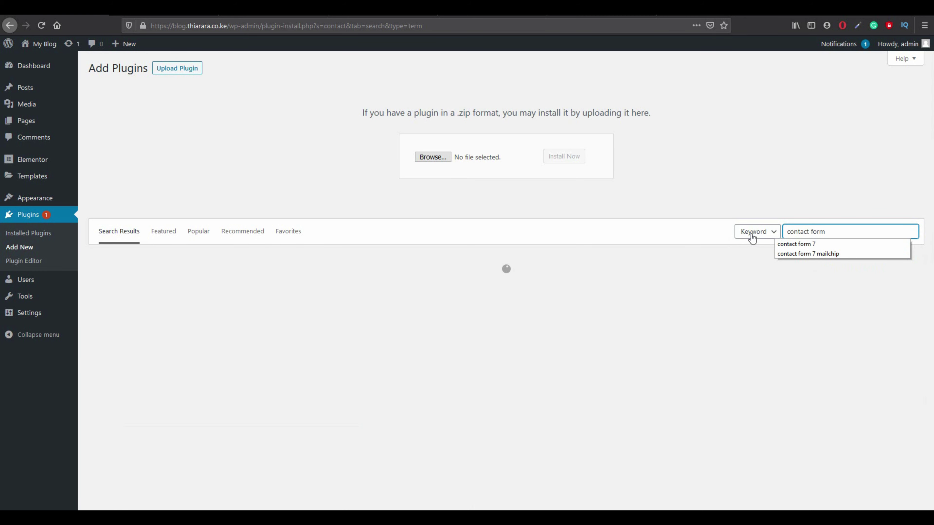
type("m")
left_click(814, 245)
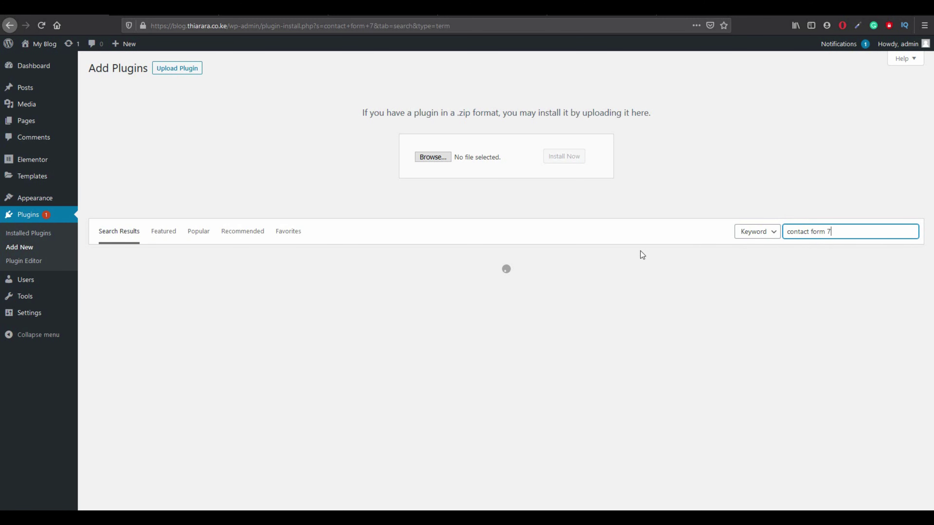
scroll(305, 285, "down", 3)
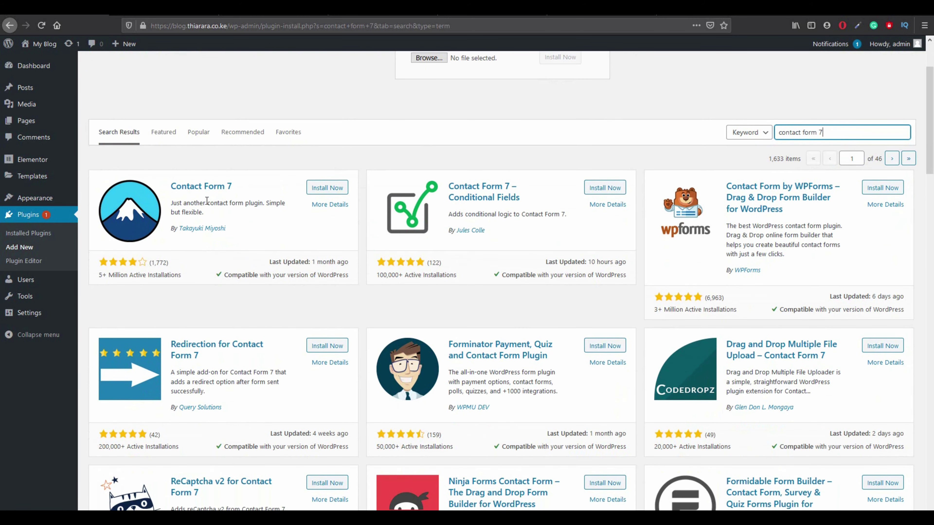
Check Contact Form 7's title, author, rating and install count, then activate it.
left_click_drag(239, 187, 165, 176)
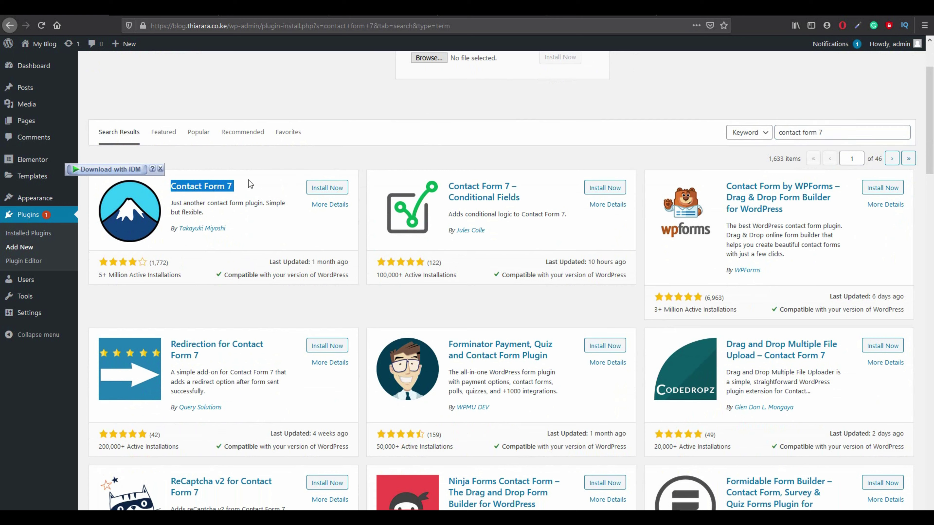
left_click(239, 234)
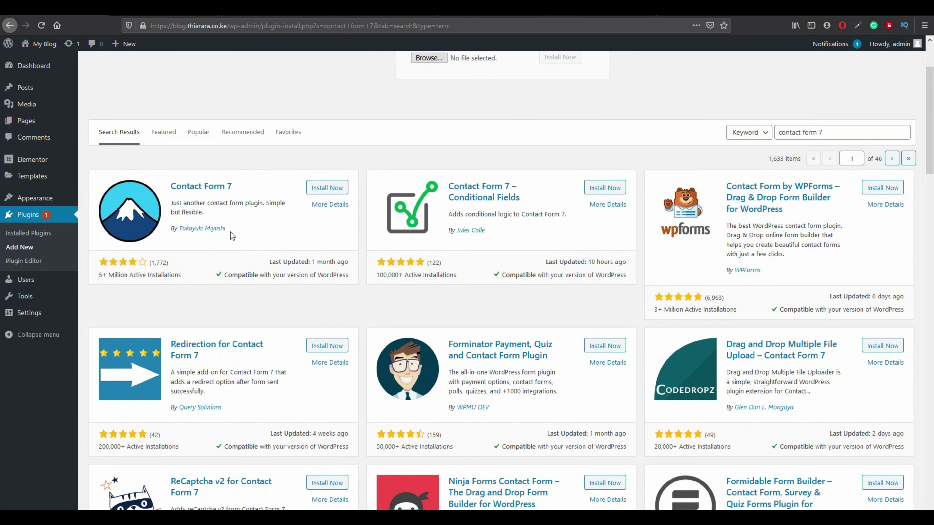
left_click_drag(231, 232, 178, 231)
left_click_drag(97, 274, 229, 276)
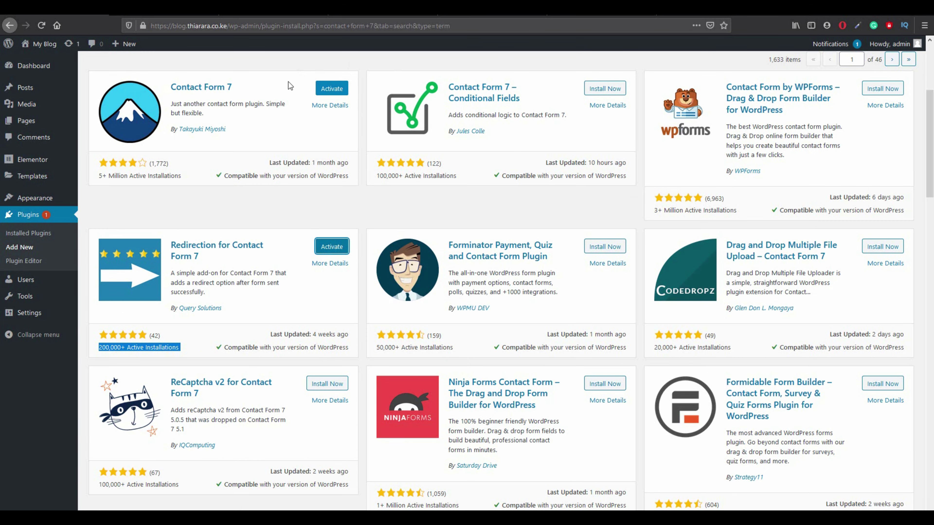
left_click(323, 92)
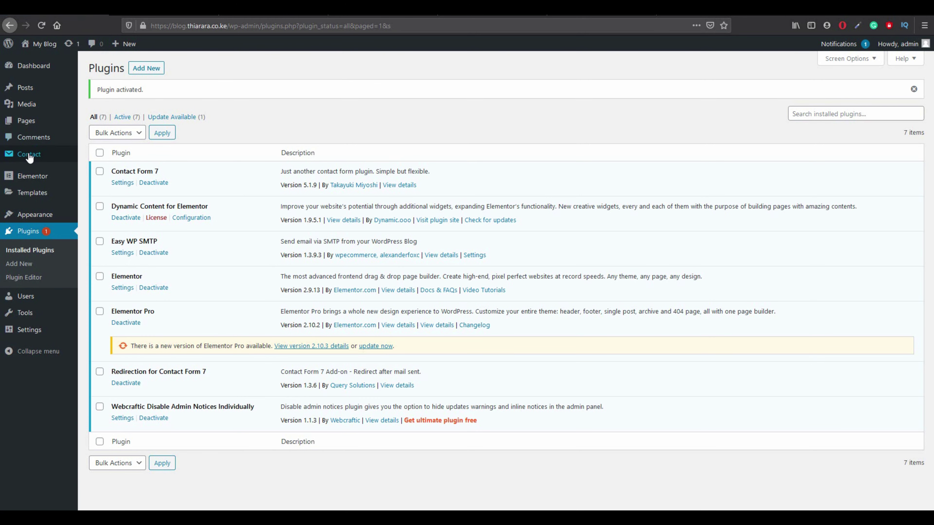
mouse_move(30, 157)
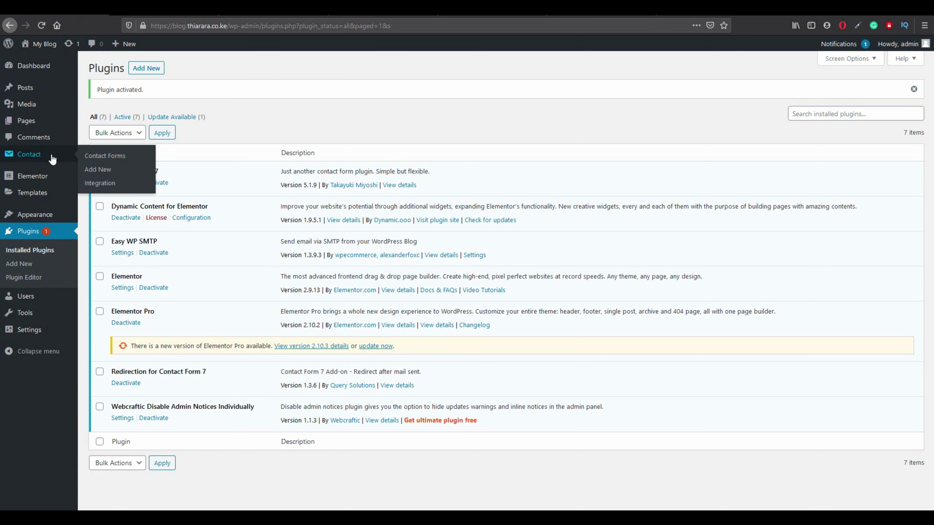
Create a new contact form titled 'contact form 1' and check its Mail and Messages tabs.
left_click(99, 161)
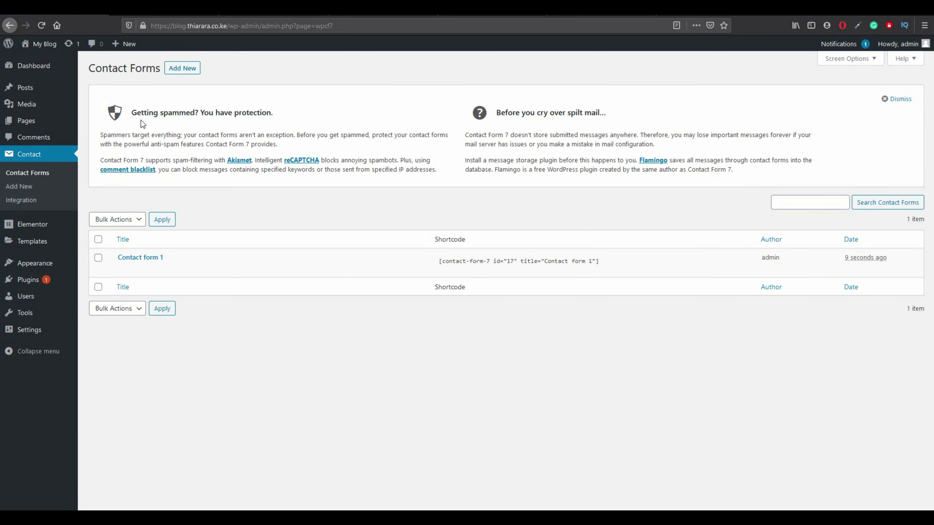
left_click(176, 70)
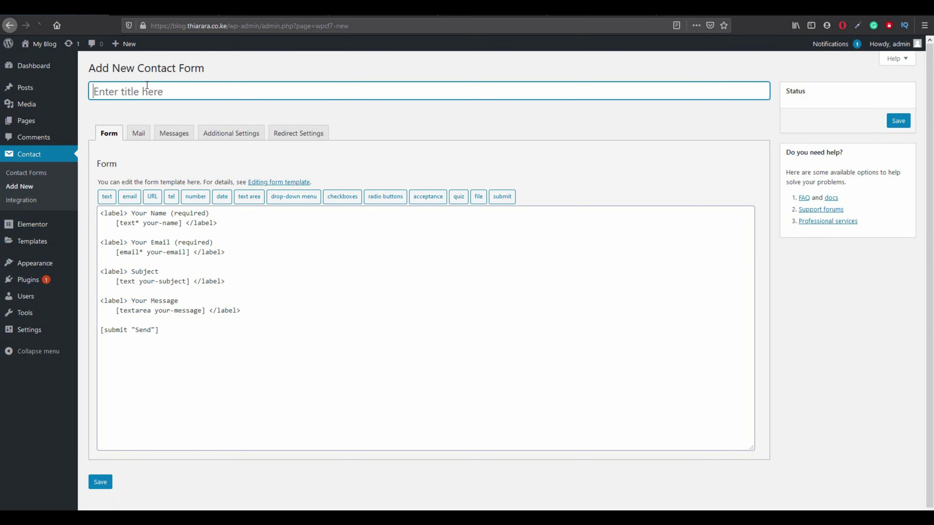
type("contact form 1")
left_click(138, 139)
left_click(168, 139)
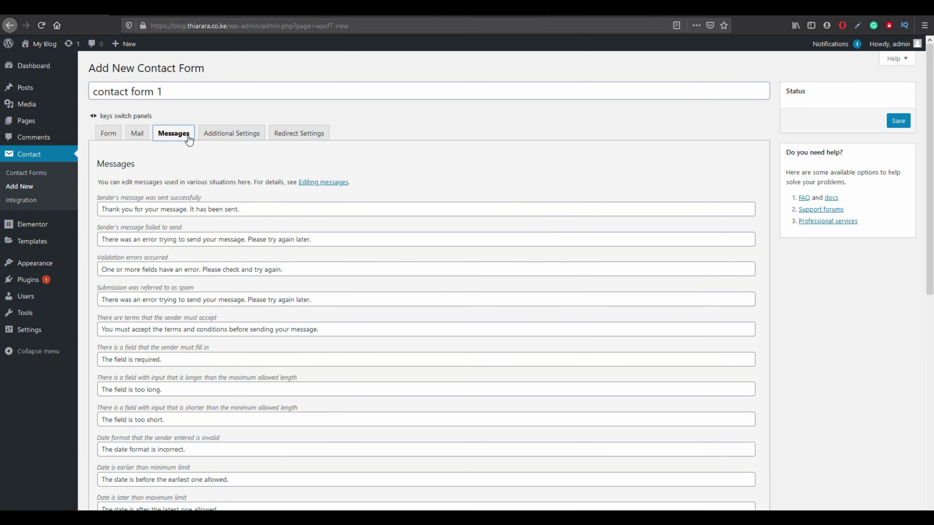
Review the Additional Settings, Mail and Form tabs, then save the form.
left_click(213, 136)
left_click(158, 138)
left_click(136, 137)
left_click(109, 134)
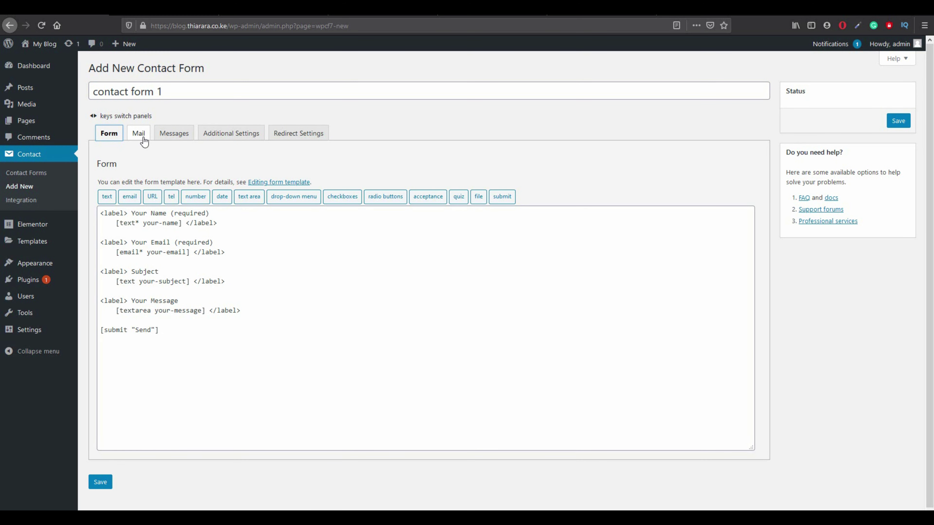
left_click(143, 141)
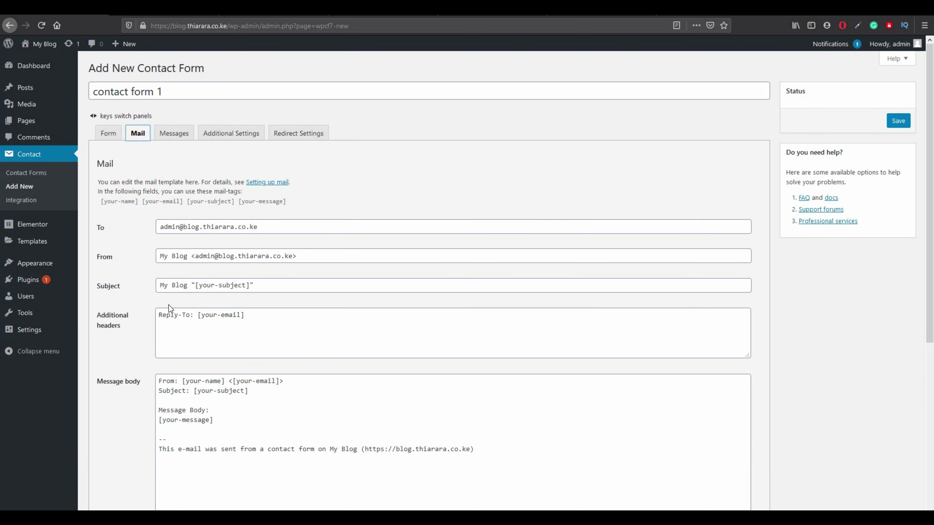
scroll(169, 309, "down", 2)
left_click(107, 84)
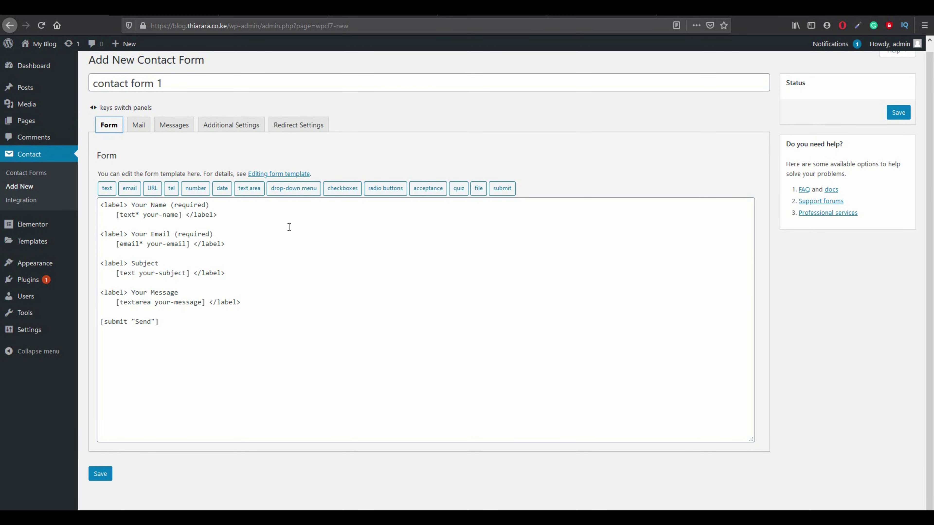
left_click(96, 474)
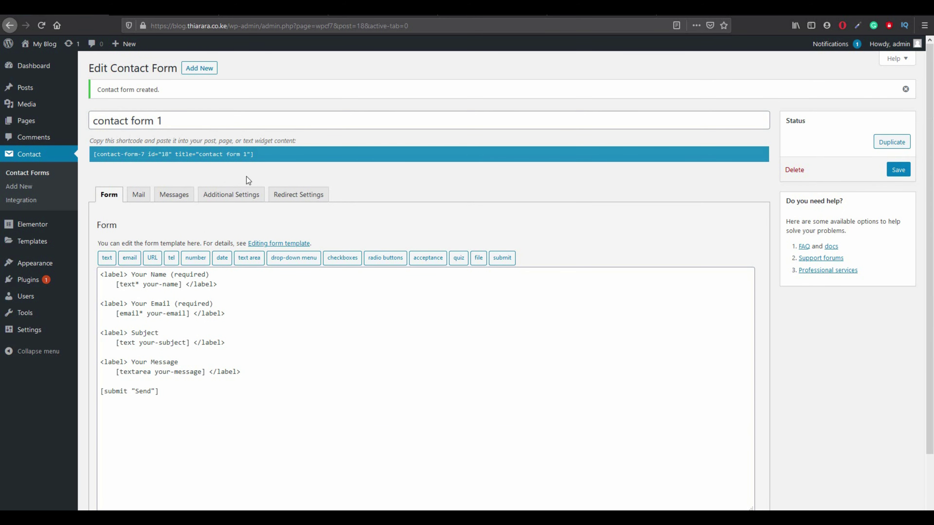
Copy contact form 1's shortcode, then start a new page, staying past the leave-page warning.
left_click(256, 154)
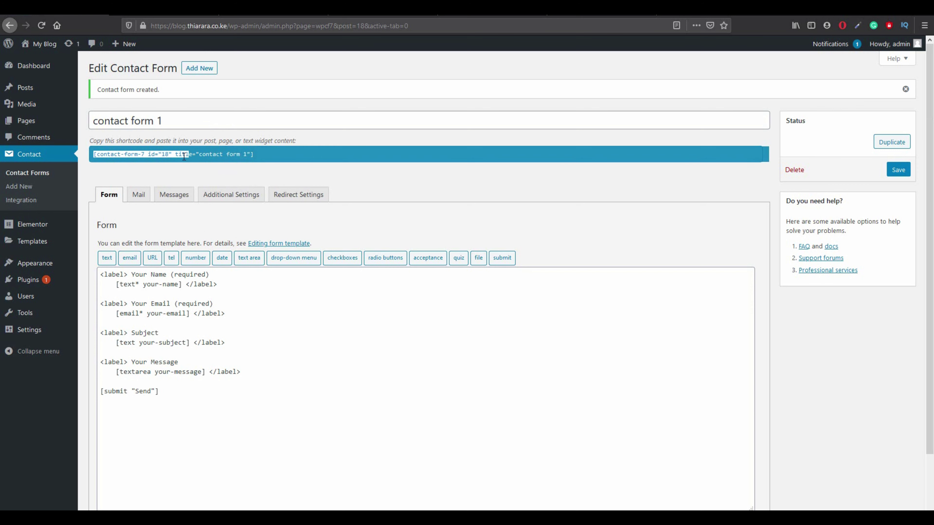
right_click(238, 156)
left_click(265, 186)
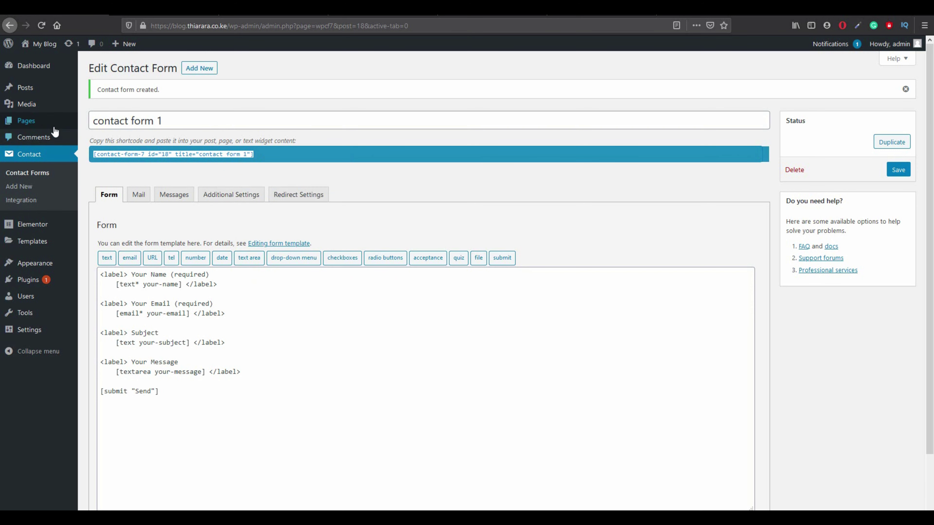
mouse_move(32, 123)
left_click(88, 139)
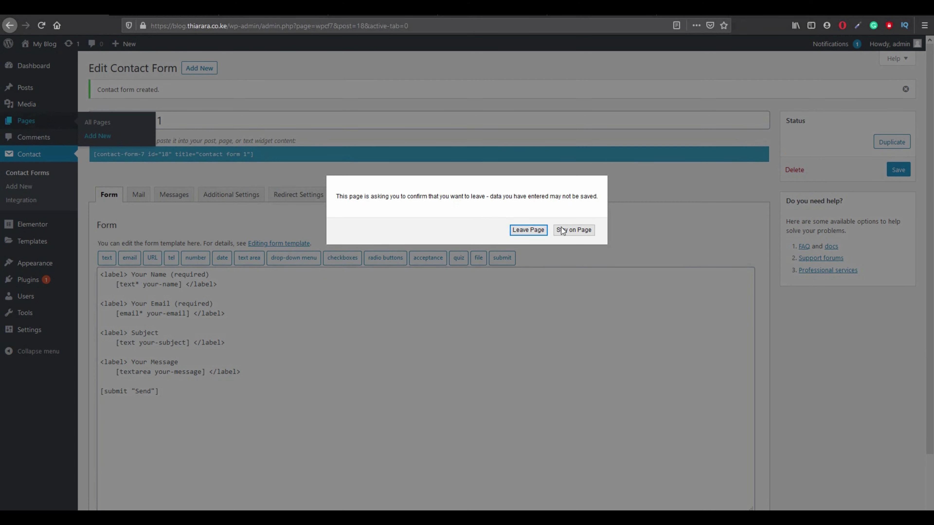
left_click(569, 229)
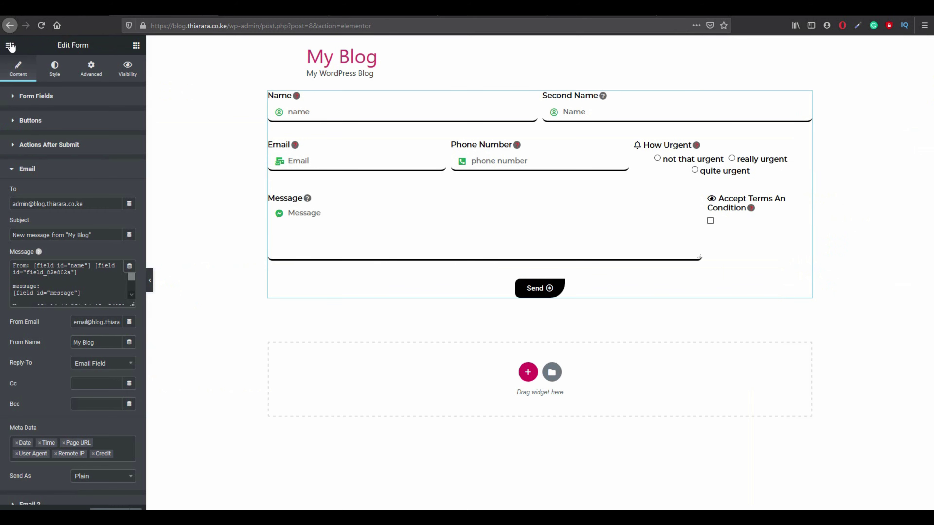
Leave the Elementor editor and create a new page titled 'contact form 2'.
left_click(10, 45)
left_click(64, 336)
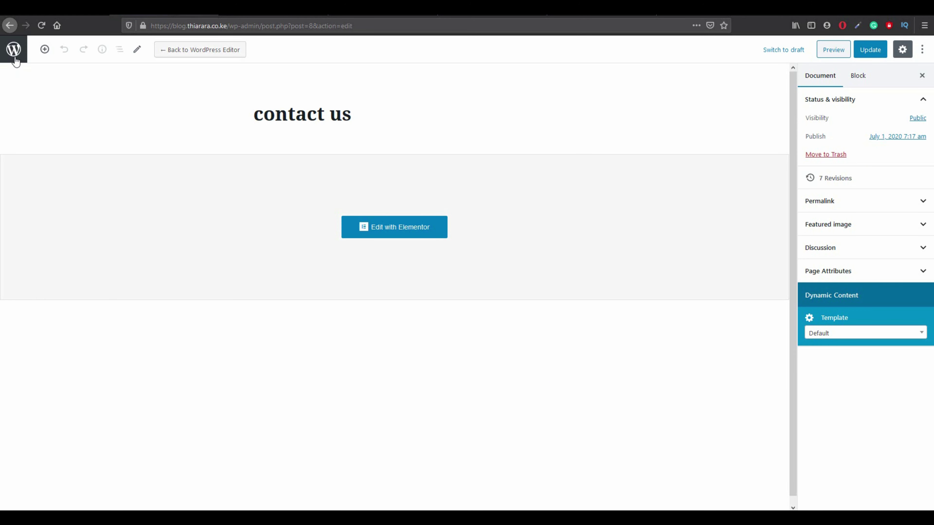
left_click(12, 54)
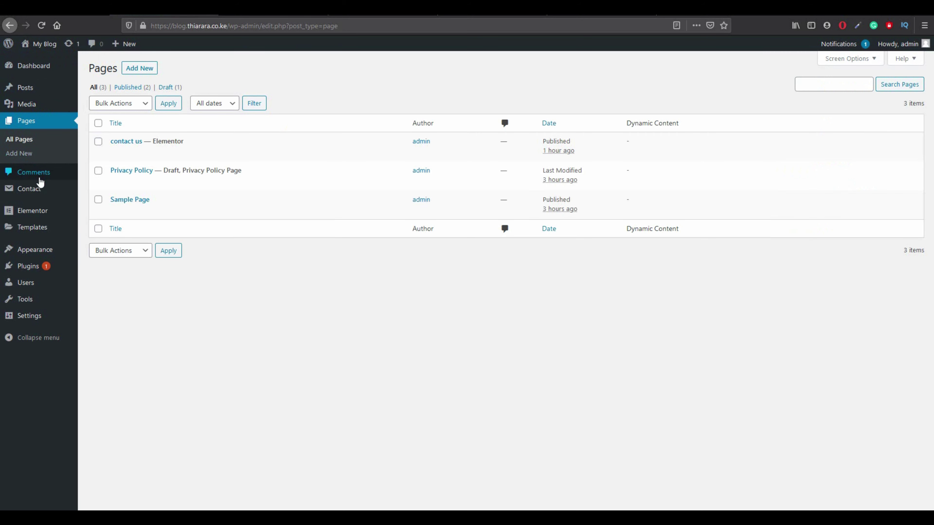
mouse_move(37, 189)
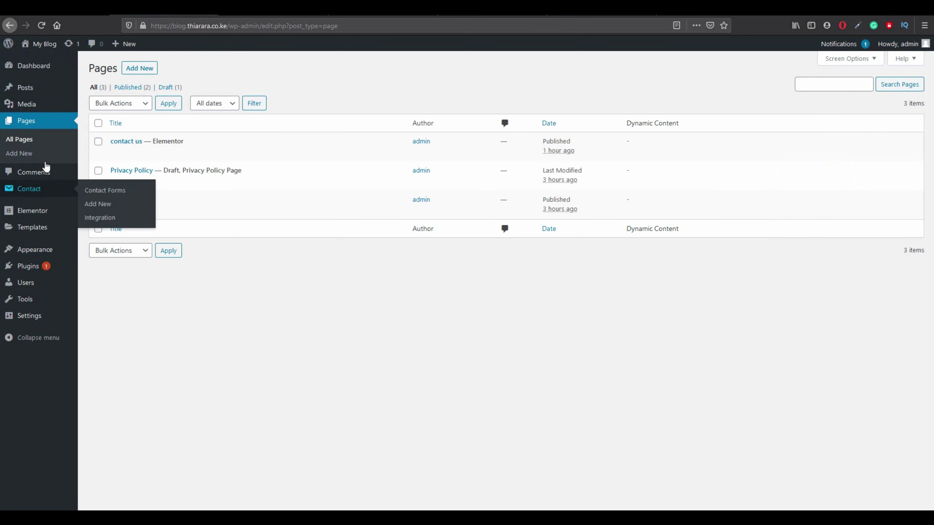
left_click(140, 72)
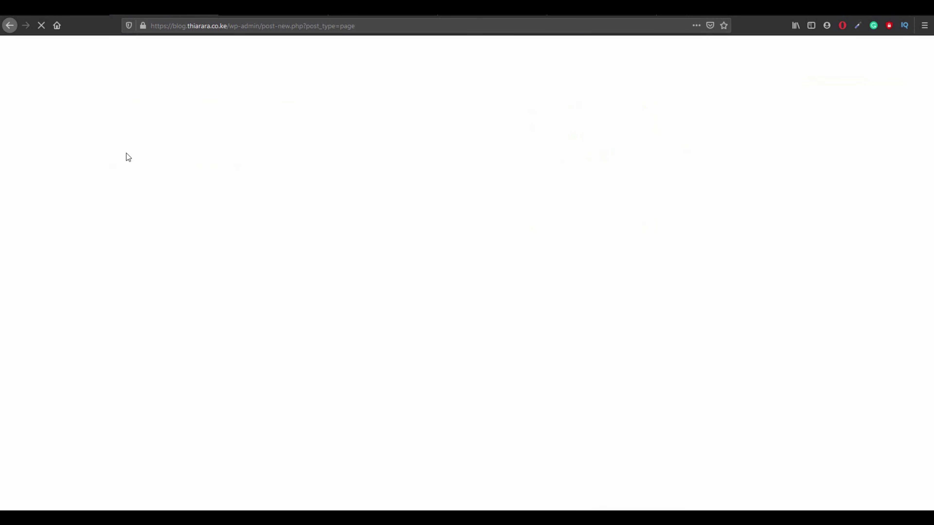
type("c")
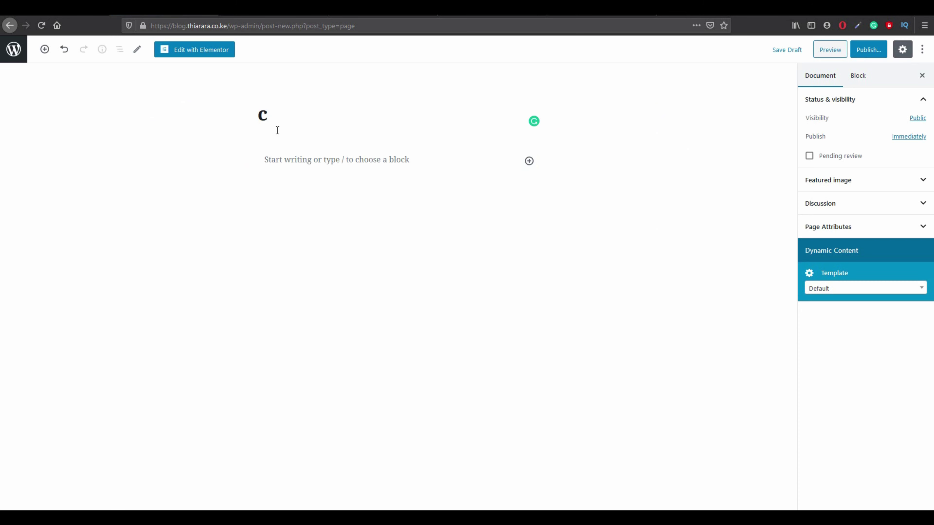
type("ontact f")
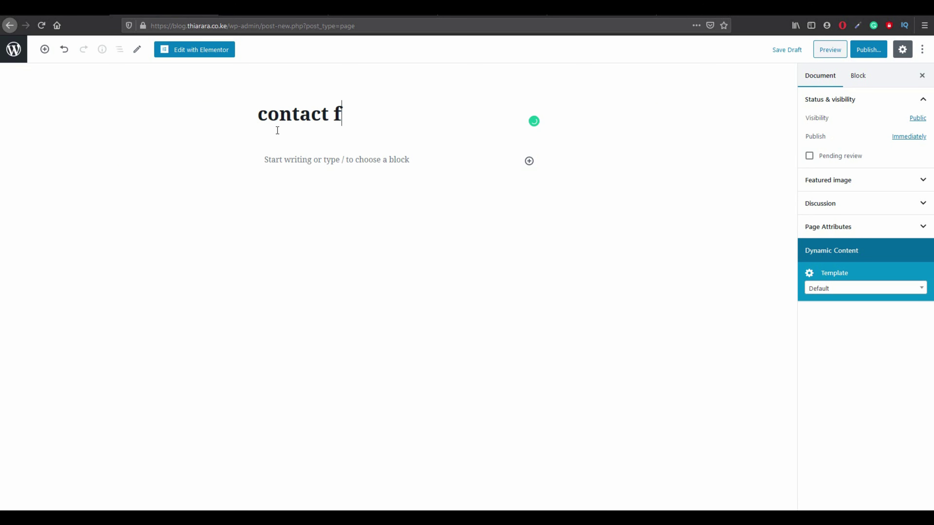
type("orm 2")
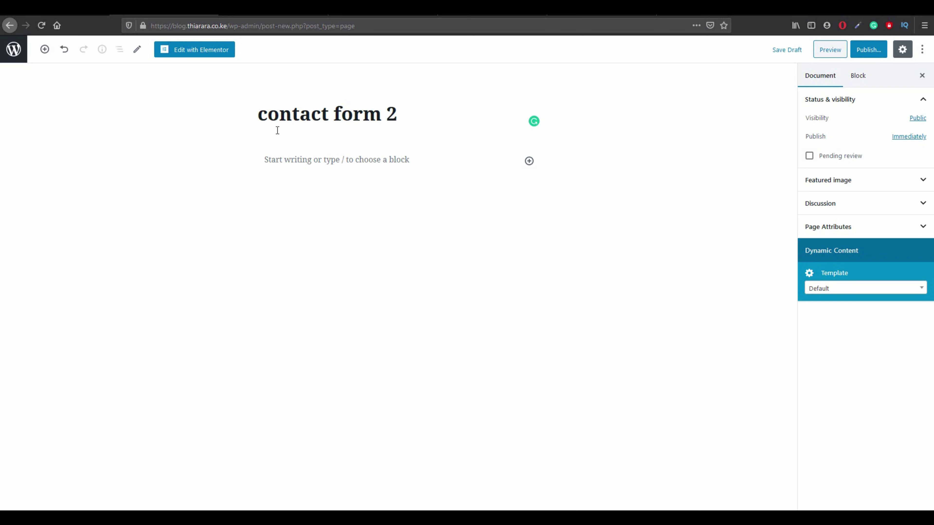
Paste the shortcode into the page, publish it, and view the live page.
left_click(877, 50)
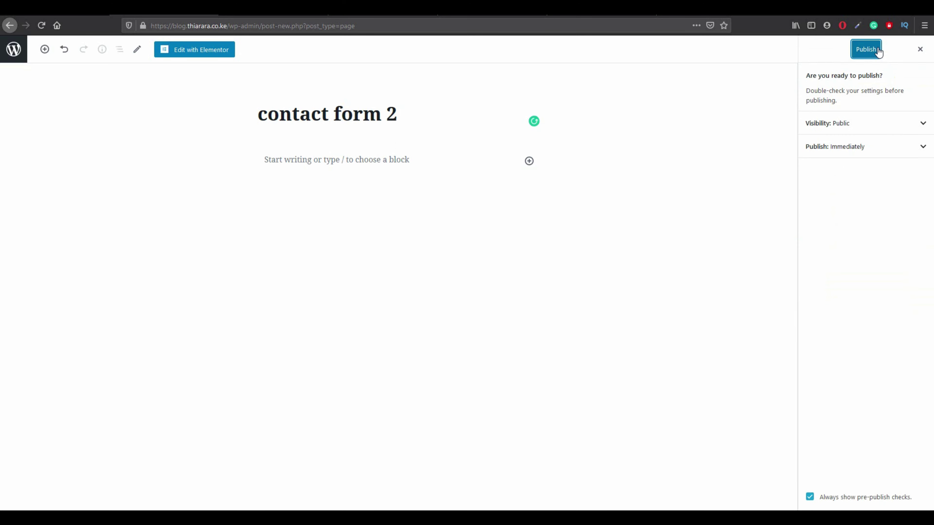
left_click(308, 163)
right_click(276, 163)
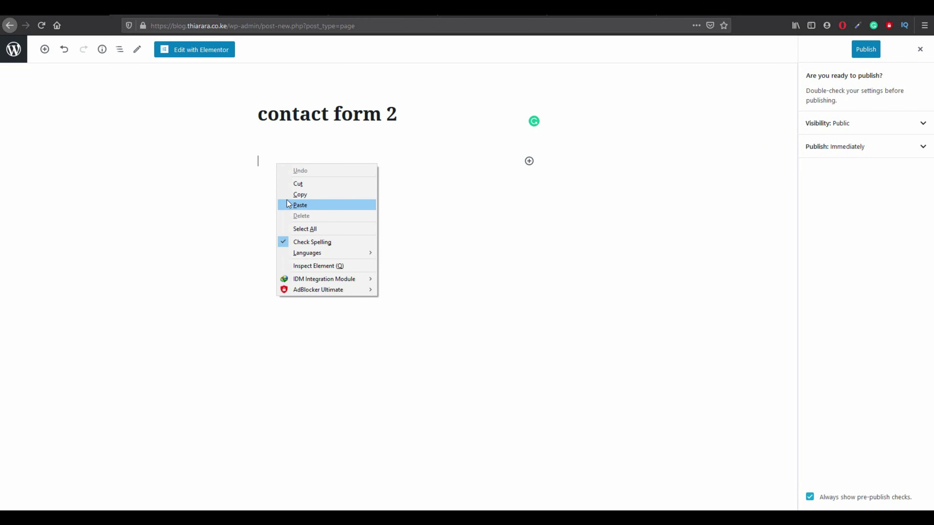
left_click(300, 205)
left_click(862, 54)
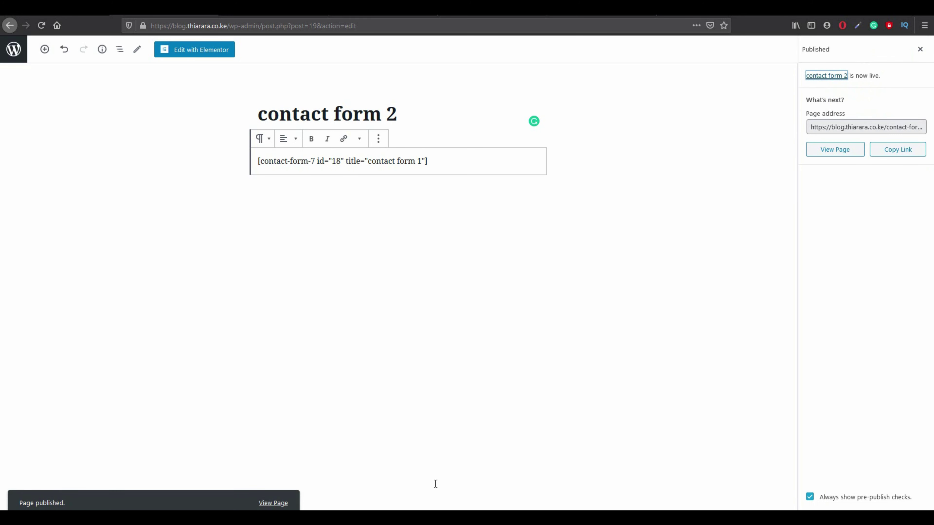
left_click(277, 505)
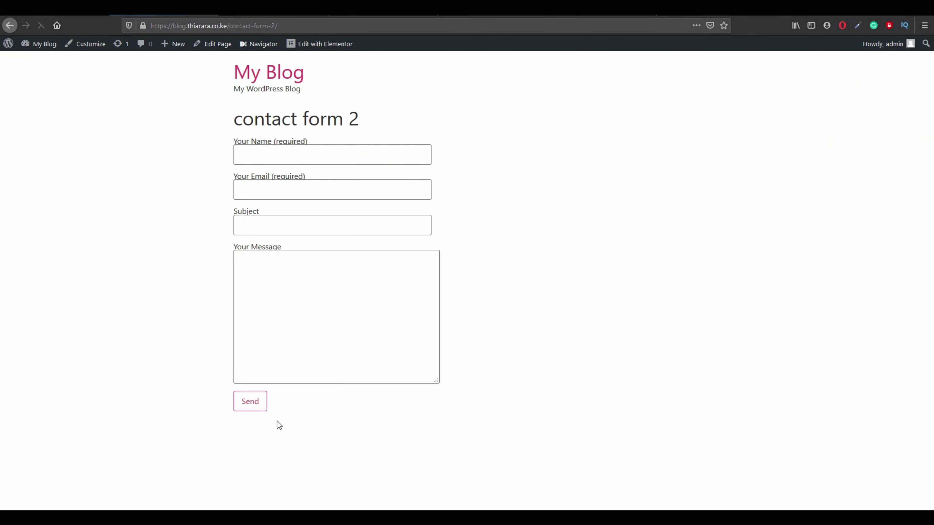
Try the Email, Subject and Message fields on the live contact form 2 page.
left_click(272, 190)
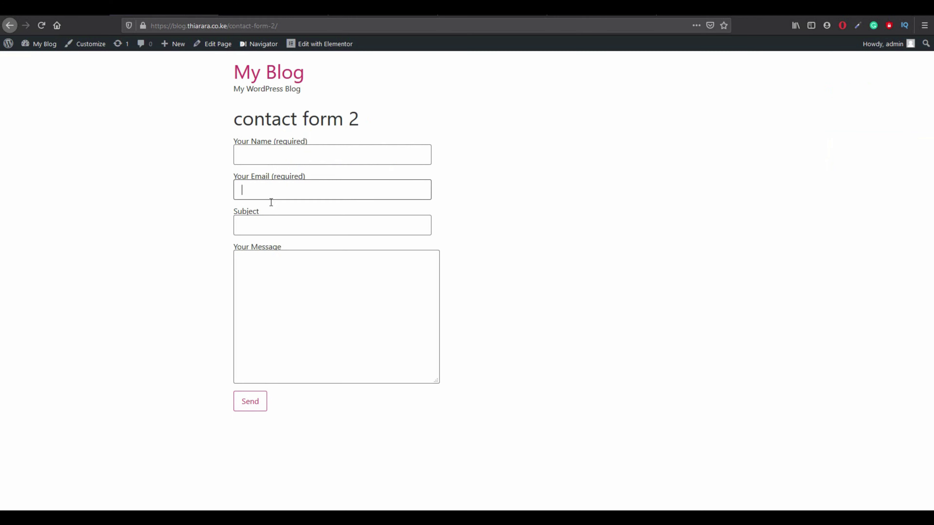
left_click(271, 226)
left_click(269, 287)
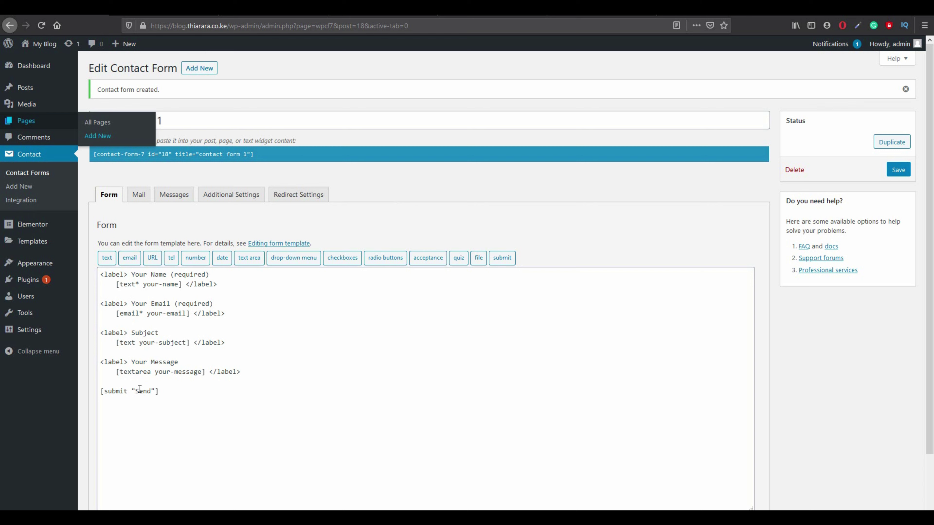
Duplicate the Your Message block below itself in the form template.
left_click_drag(100, 362, 242, 373)
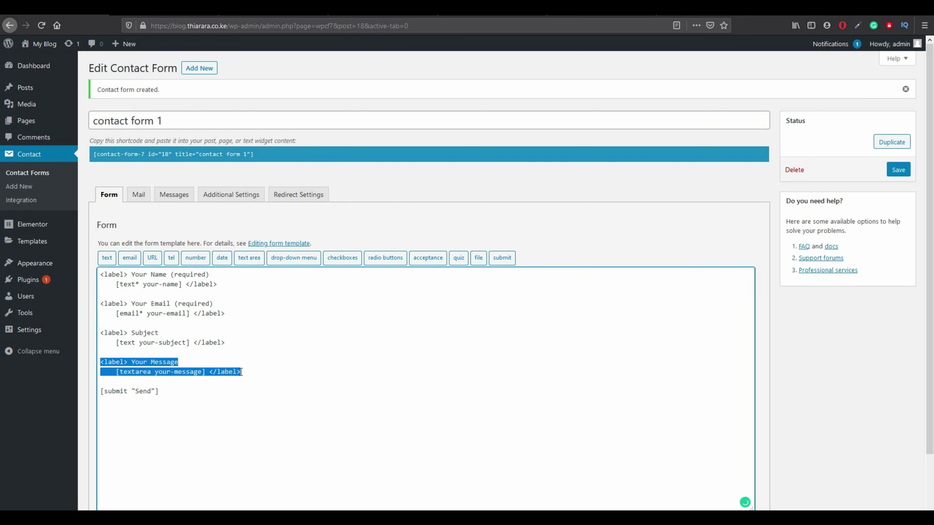
right_click(229, 372)
left_click(269, 246)
left_click(253, 370)
key("Return")
key("Return")
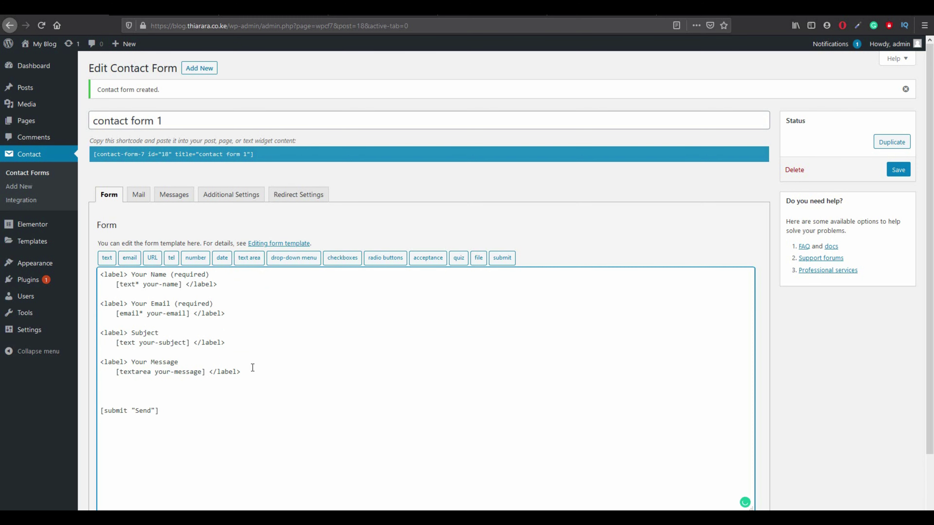
key("ctrl+v")
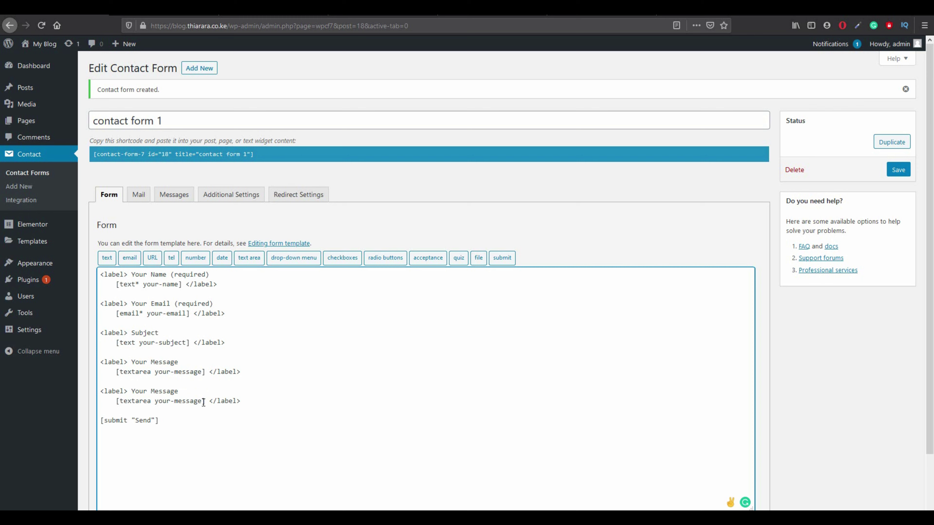
Delete the textarea tag from the copy and bring up the URL tag generator.
left_click_drag(203, 403, 124, 405)
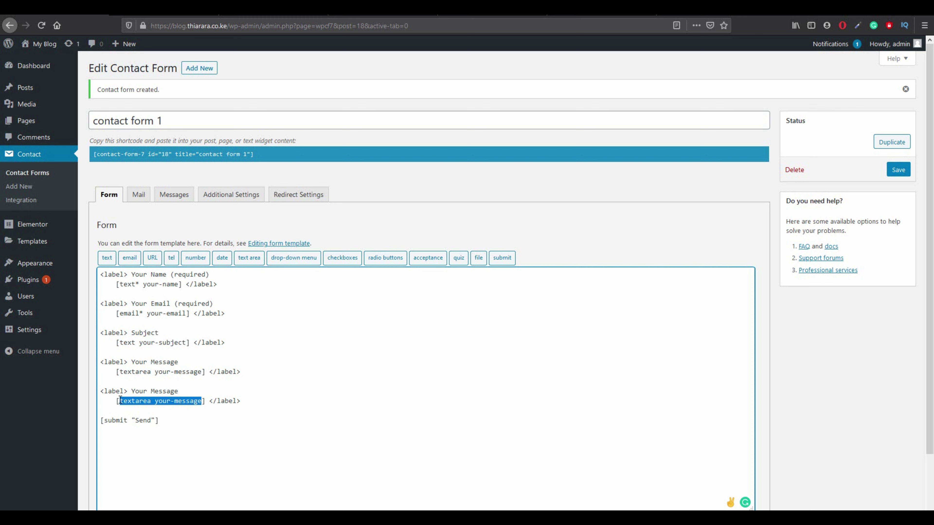
key("BackSpace")
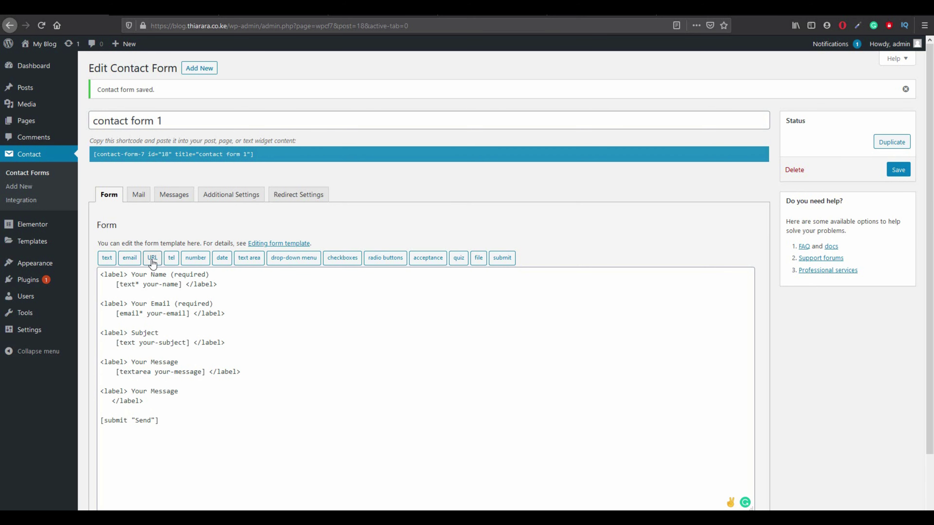
left_click(152, 258)
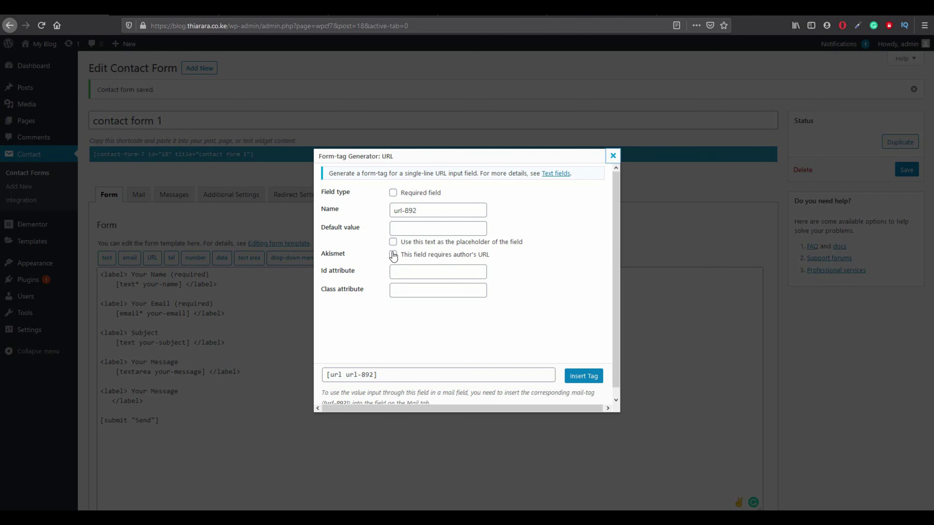
left_click(393, 192)
left_click(405, 231)
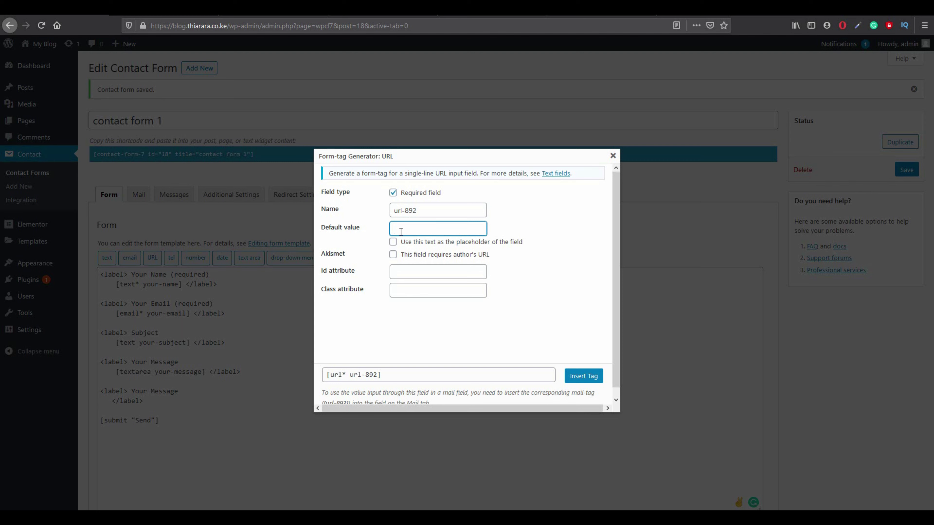
type("youm")
key("BackSpace")
type("rmail")
type("@mail.com")
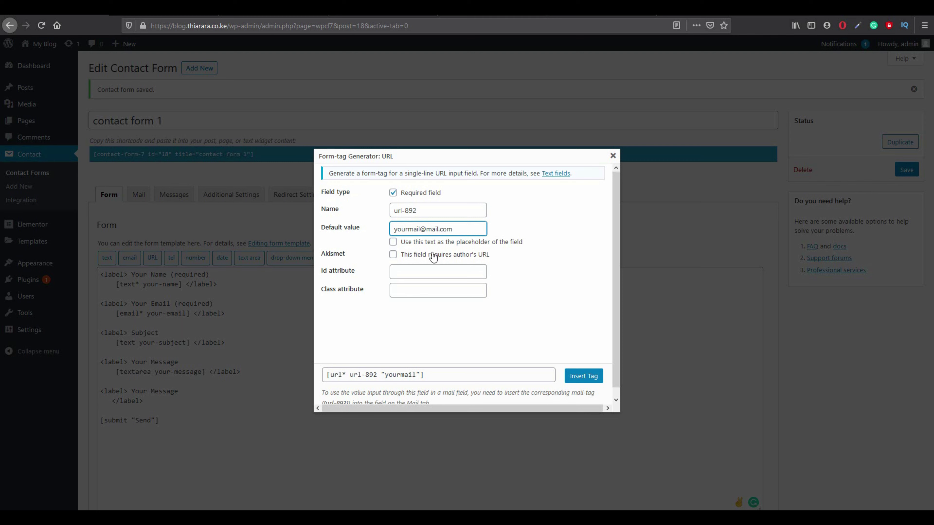
left_click(393, 241)
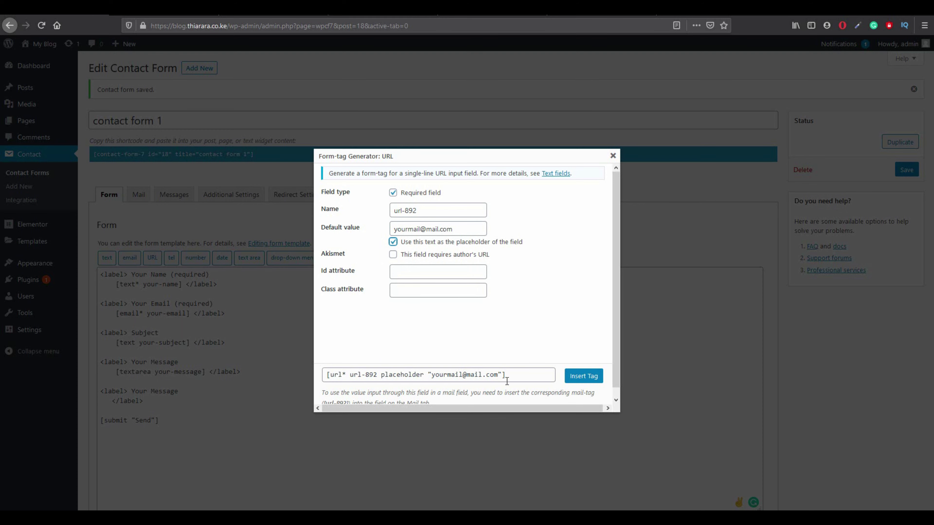
left_click(584, 381)
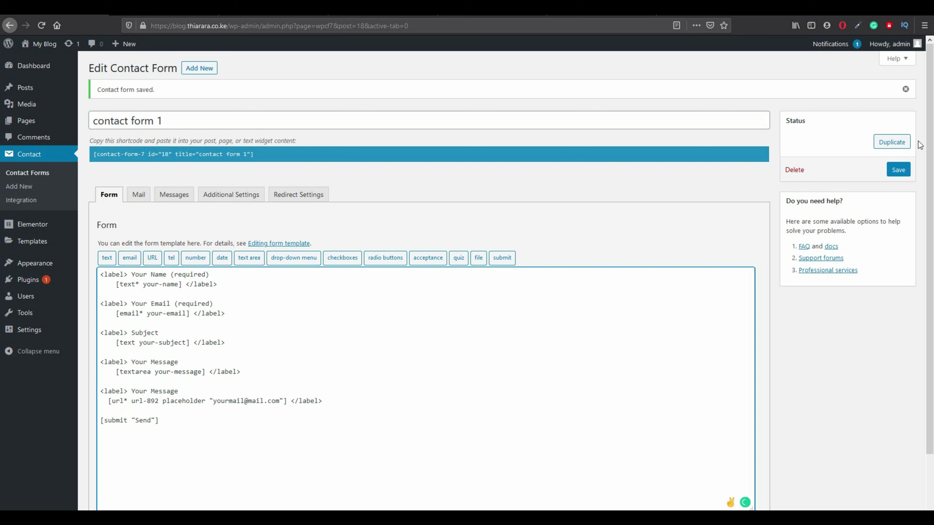
Save the contact form and check the new URL field on the live contact form 2 page.
left_click(898, 171)
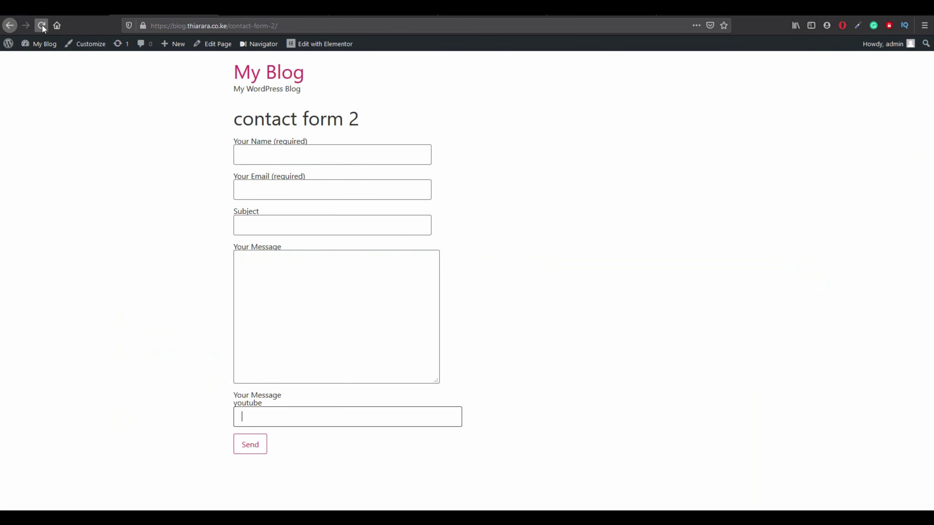
left_click(43, 28)
left_click(272, 409)
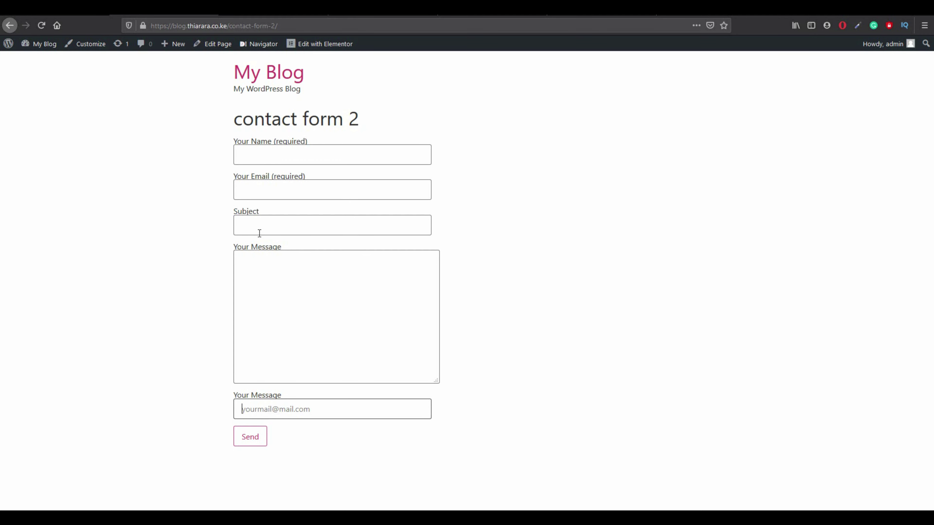
Cut the URL field block out of the contact form 1 template.
left_click(56, 8)
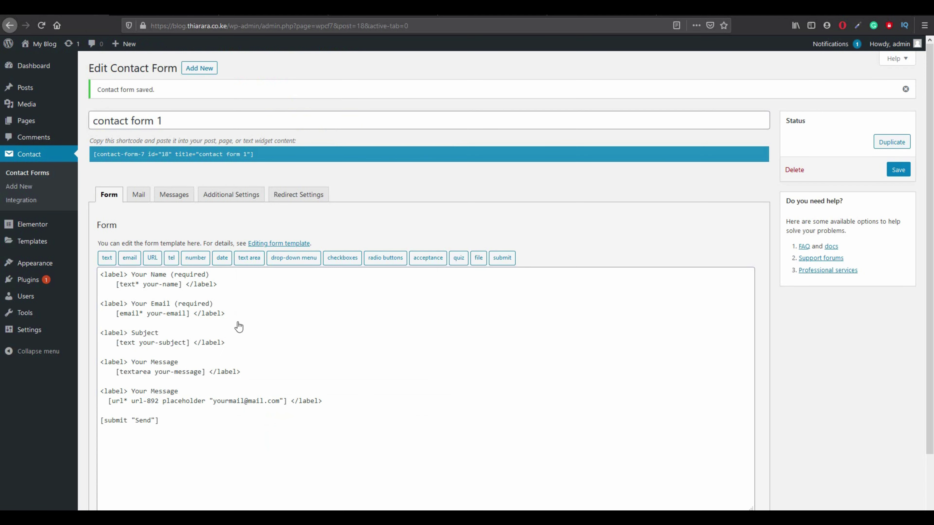
left_click_drag(323, 401, 102, 392)
key("ctrl+c")
right_click(115, 392)
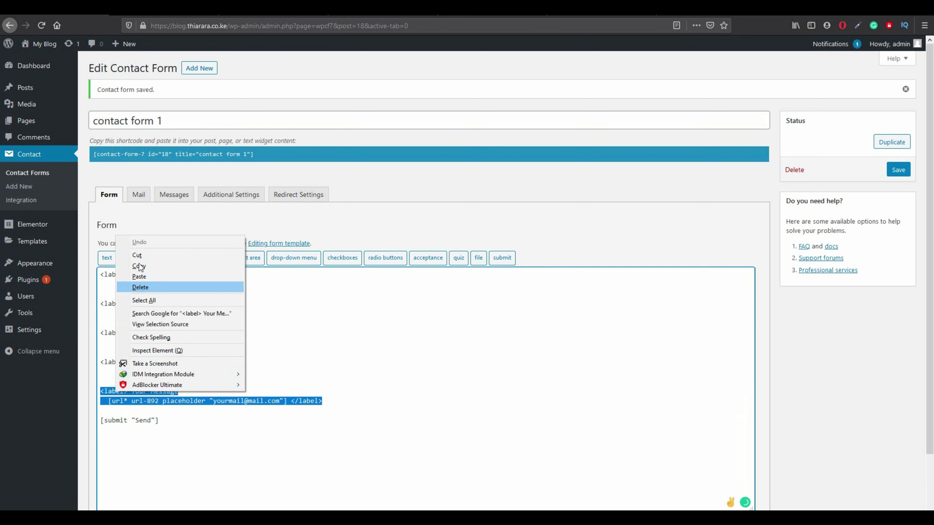
left_click(137, 255)
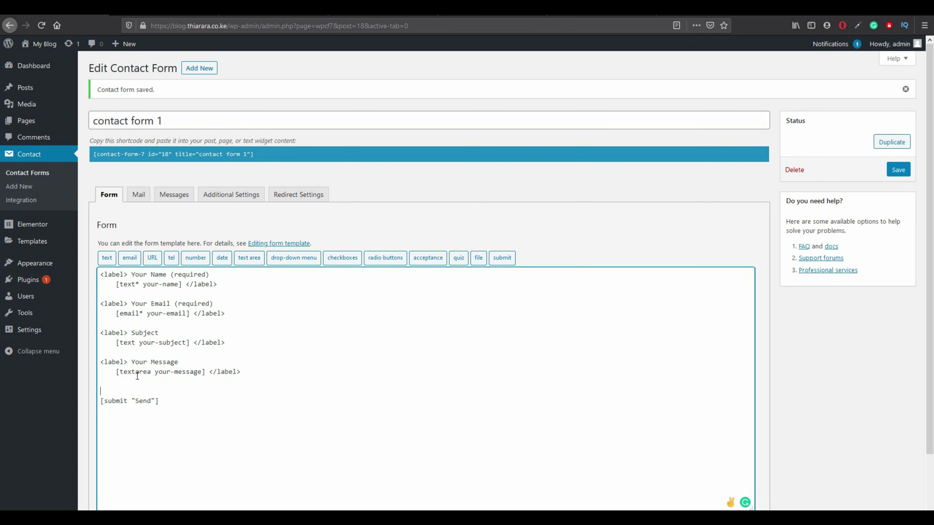
Paste the URL block below the Subject block, remove the blank line, save, and reload the live page.
left_click(104, 352)
key("Return")
key("Return")
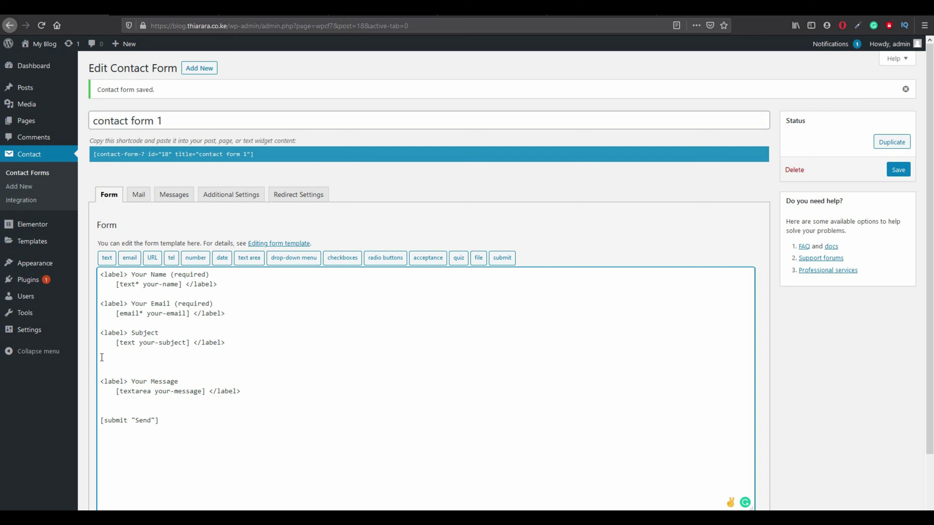
key("ctrl+v")
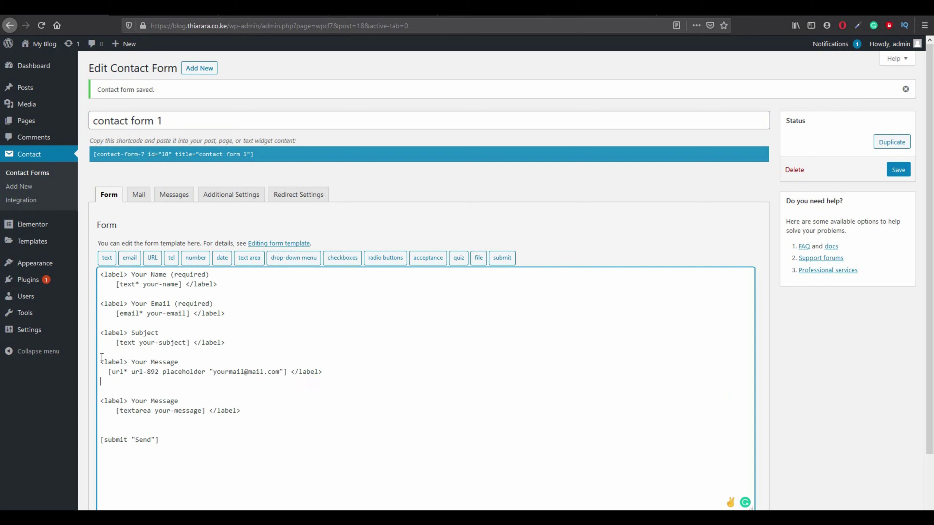
left_click(113, 386)
key("BackSpace")
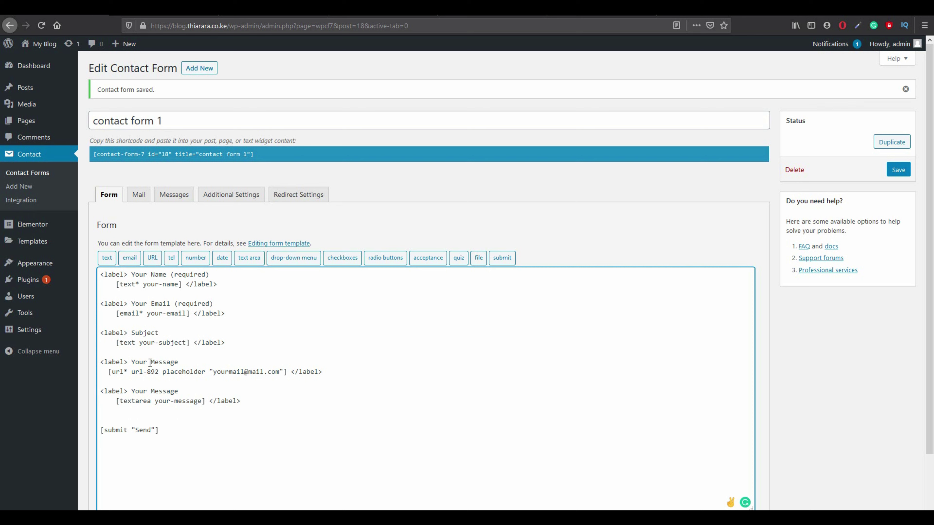
left_click(898, 169)
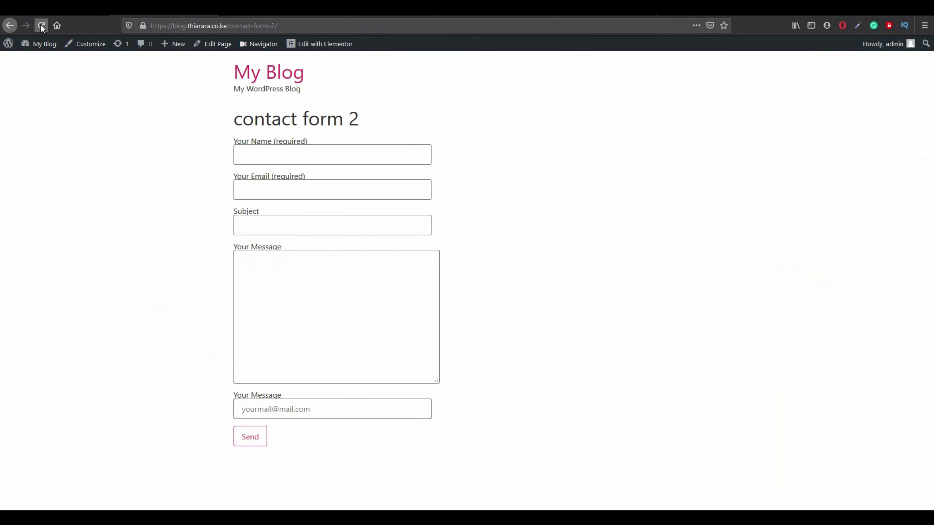
left_click(42, 27)
Submit the contact form 2 test with an empty URL field to check validation.
left_click(310, 260)
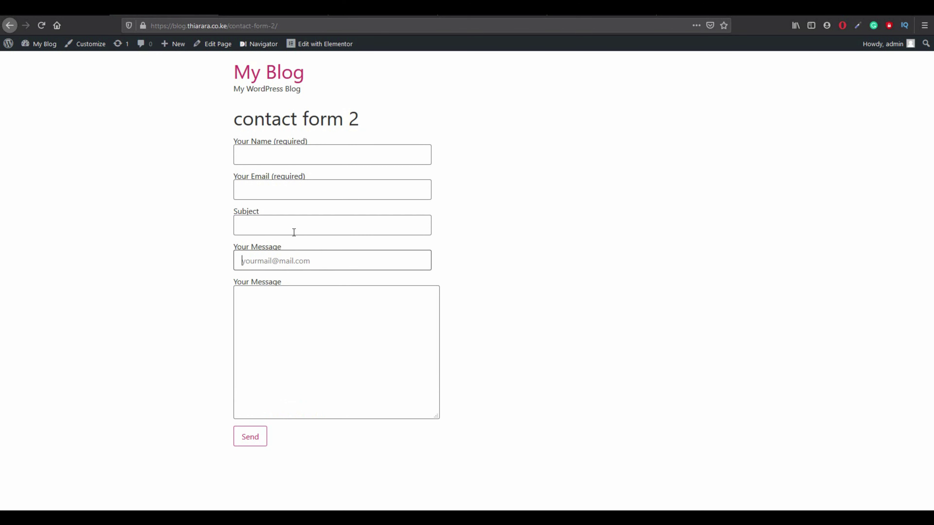
type("fdf")
key("BackSpace")
key("BackSpace")
key("BackSpace")
left_click(256, 439)
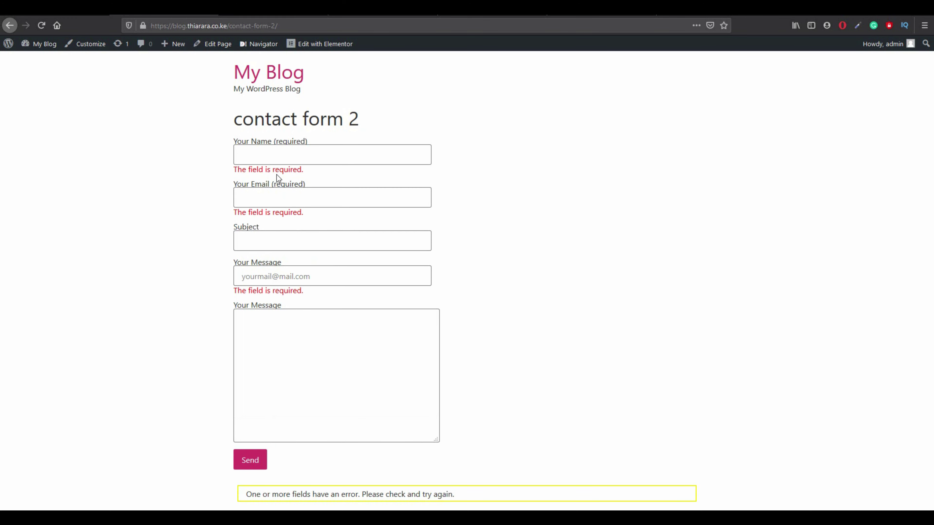
Try entering a test name and email, then go back to the contact form 1 editor.
left_click(268, 156)
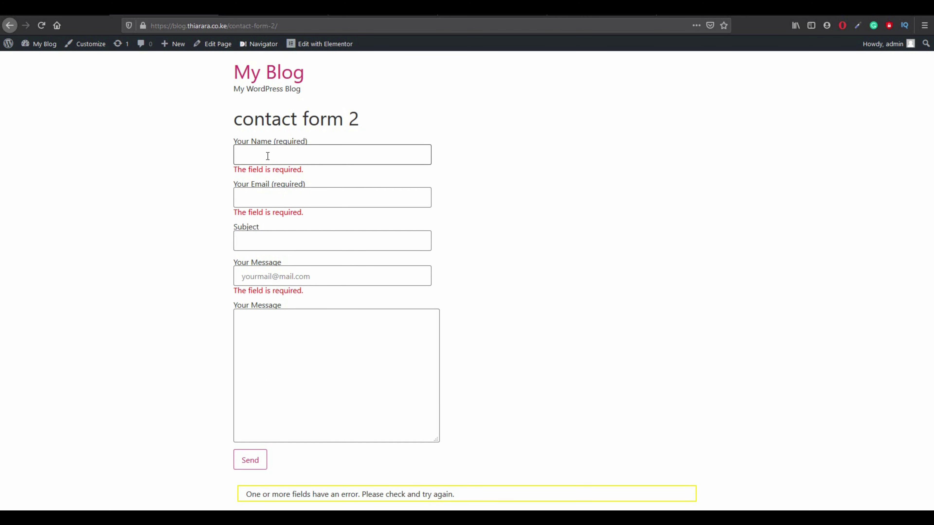
type("t")
key("BackSpace")
type("shubhna")
key("BackSpace")
key("BackSpace")
key("BackSpace")
key("BackSpace")
key("BackSpace")
key("BackSpace")
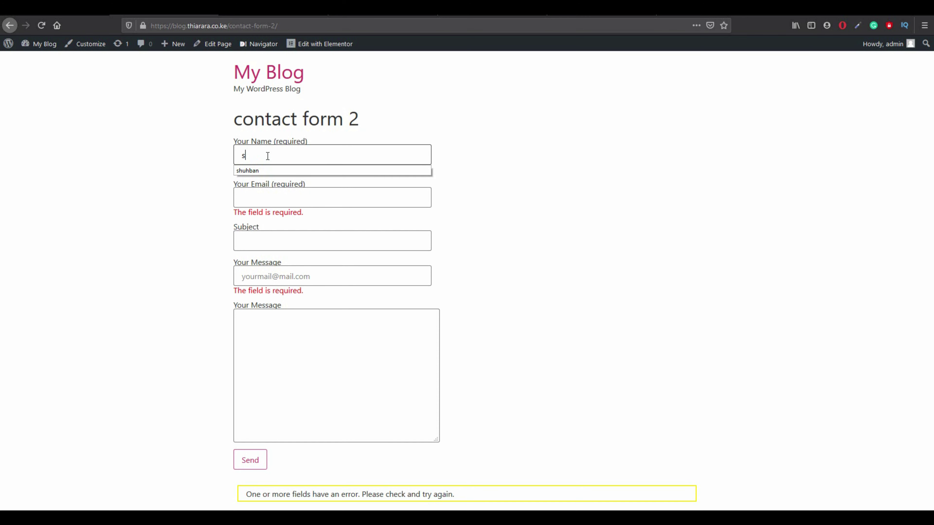
key("Escape")
key("BackSpace")
type("jo")
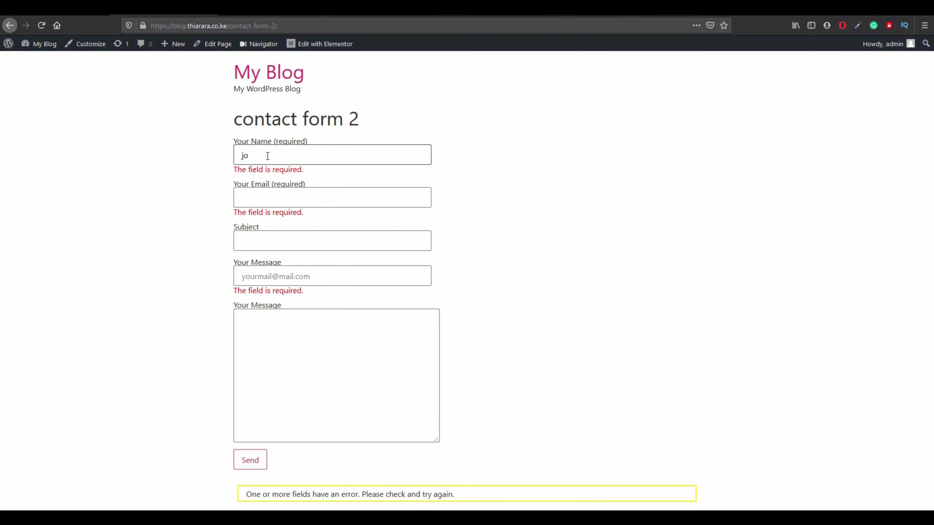
type("hn")
key("Tab")
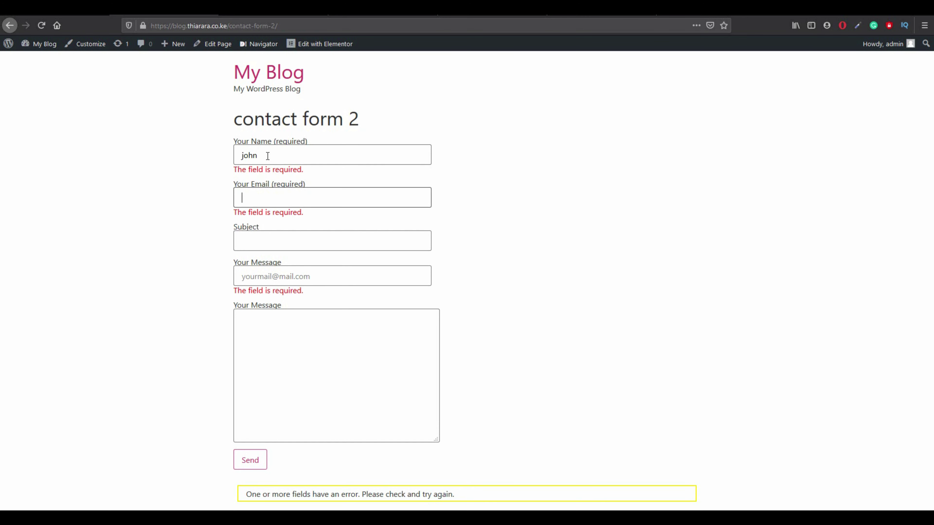
type("doe")
key("BackSpace")
key("BackSpace")
key("BackSpace")
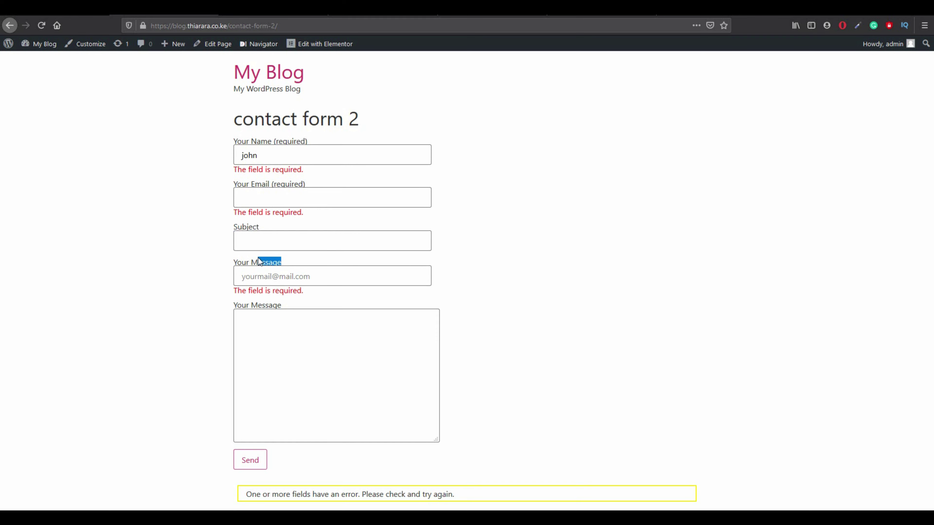
left_click(81, 10)
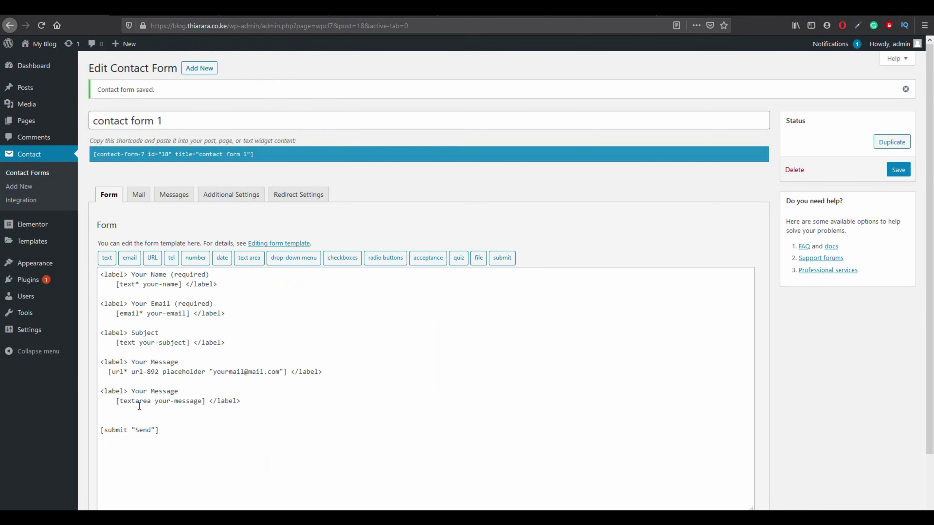
Relabel the second 'Your Message' block as 'You web address' and save.
left_click_drag(179, 391, 133, 392)
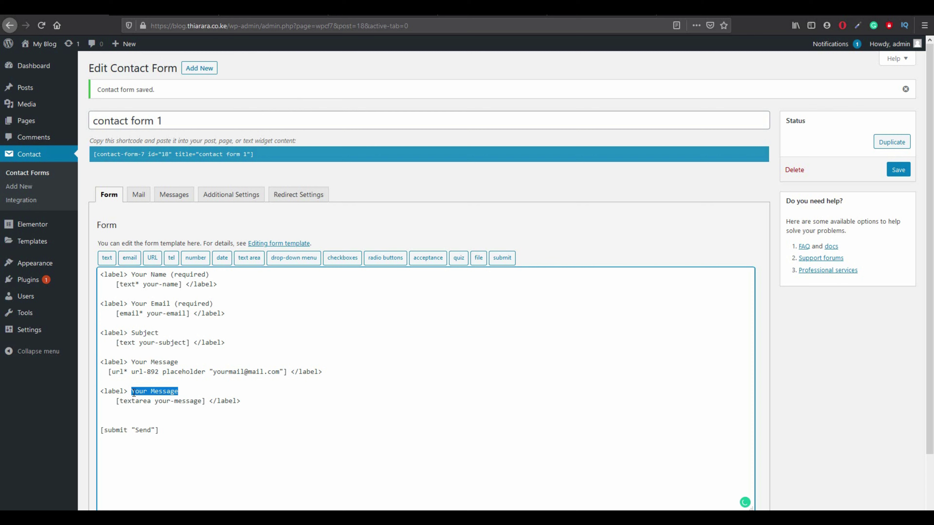
type("You web address")
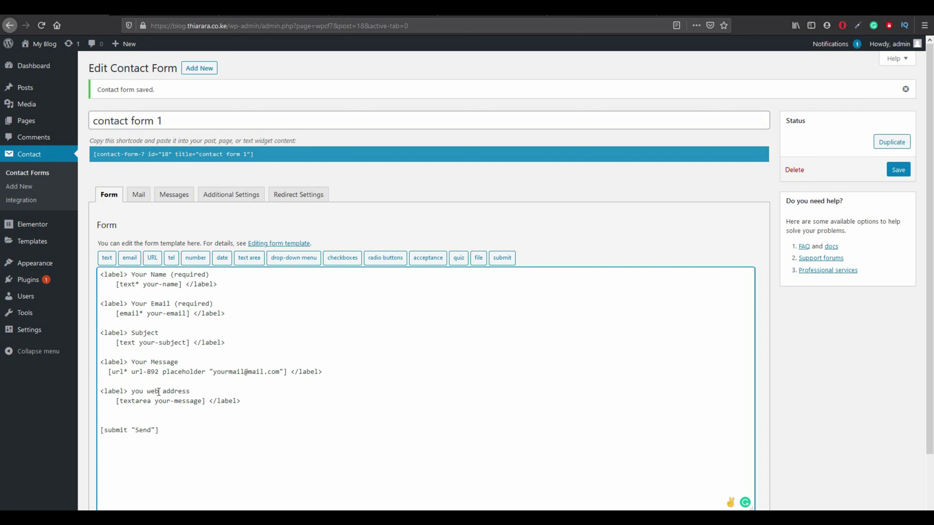
left_click(900, 171)
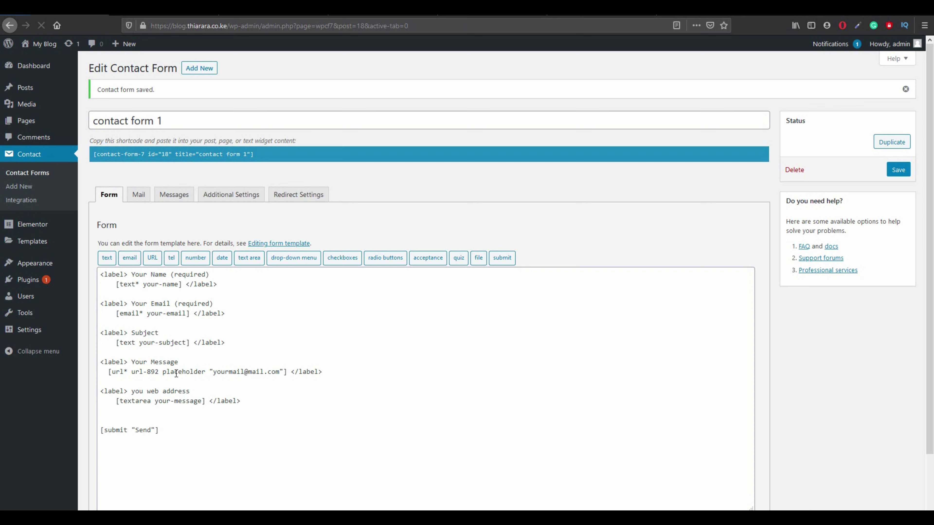
Rename the textarea field from your-message to your-website and save.
left_click(201, 401)
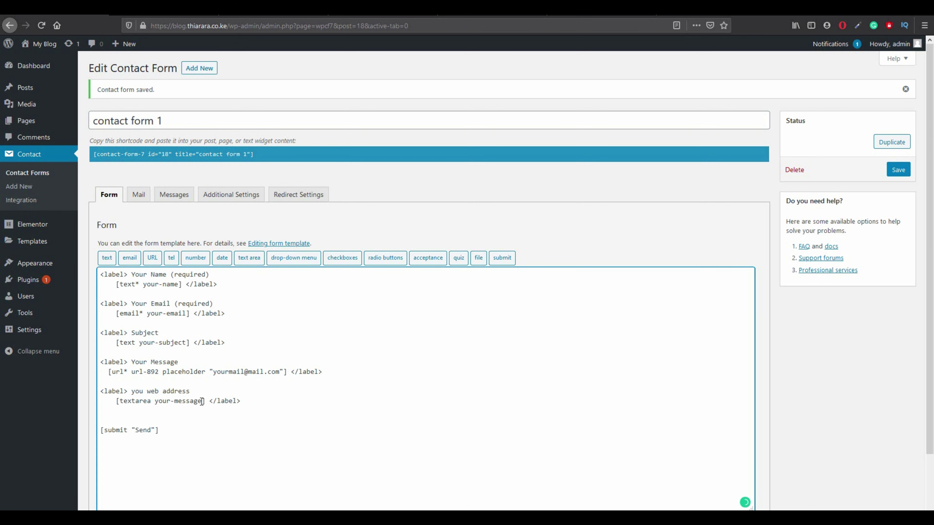
key("BackSpace")
key("BackSpace")
key("BackSpace")
key("BackSpace")
key("BackSpace")
key("BackSpace")
key("BackSpace")
type("website")
left_click(897, 172)
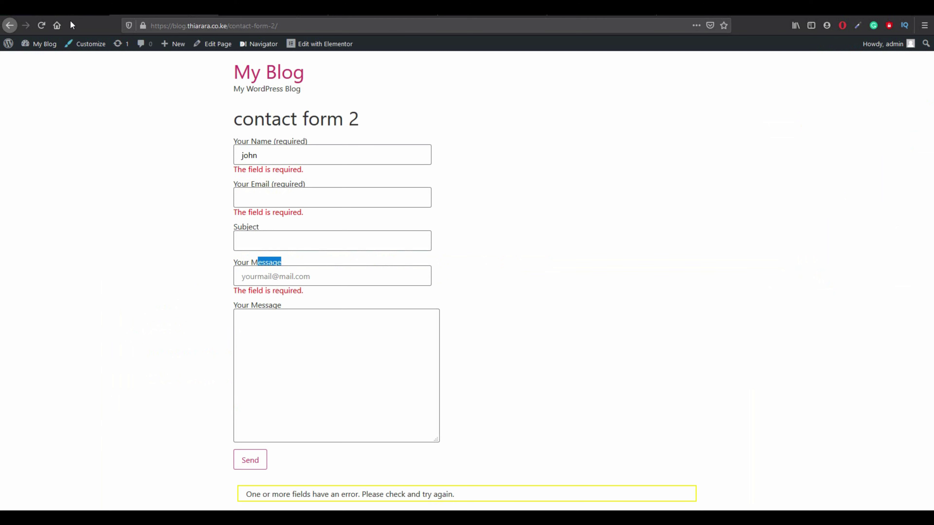
Reload contact form 2, save contact form 1 again, reload the page, and return to the editor.
left_click(41, 25)
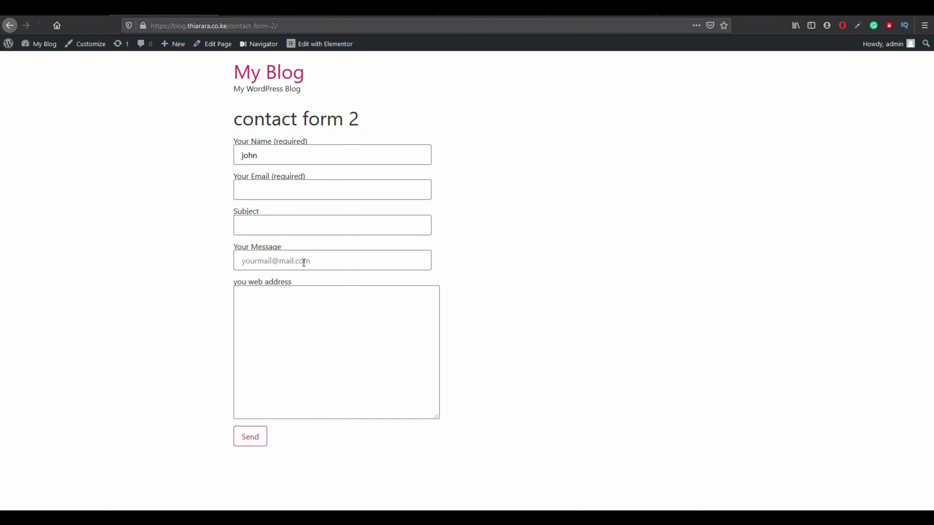
left_click(44, 22)
left_click(70, 8)
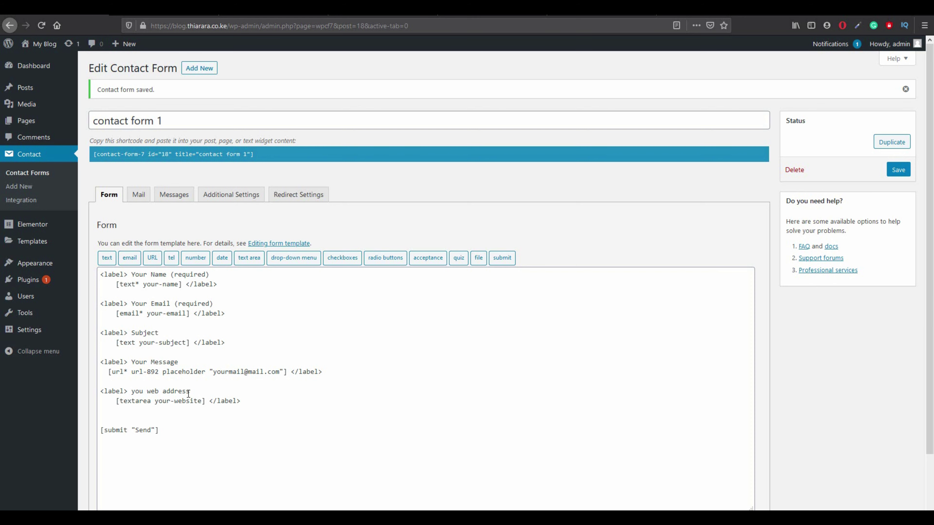
left_click(900, 170)
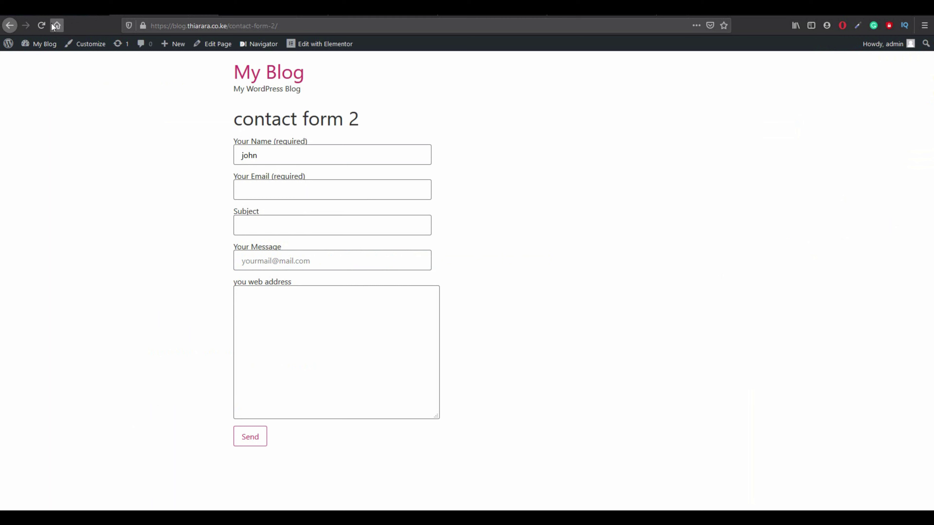
left_click(42, 25)
left_click(88, 9)
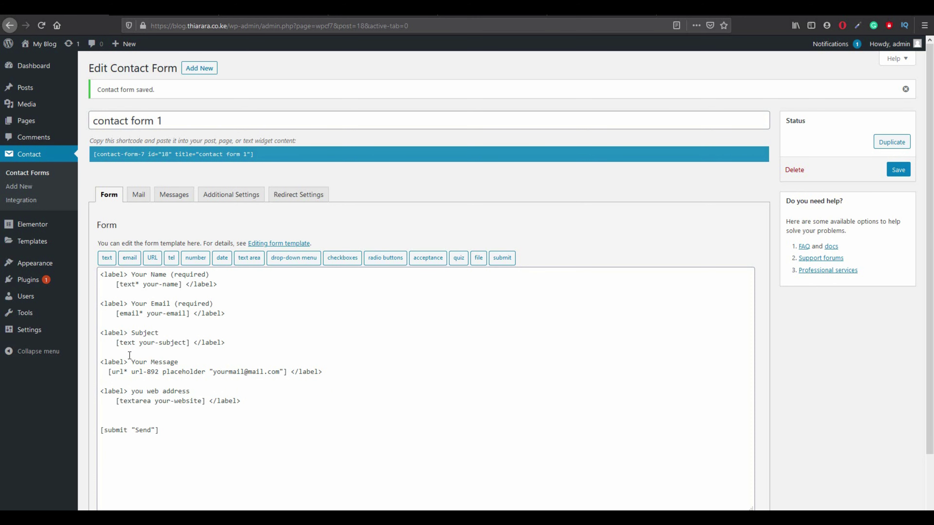
On contact form 2, fill the email with a saved address and enter subject 'sbdbnd'.
left_click(164, 11)
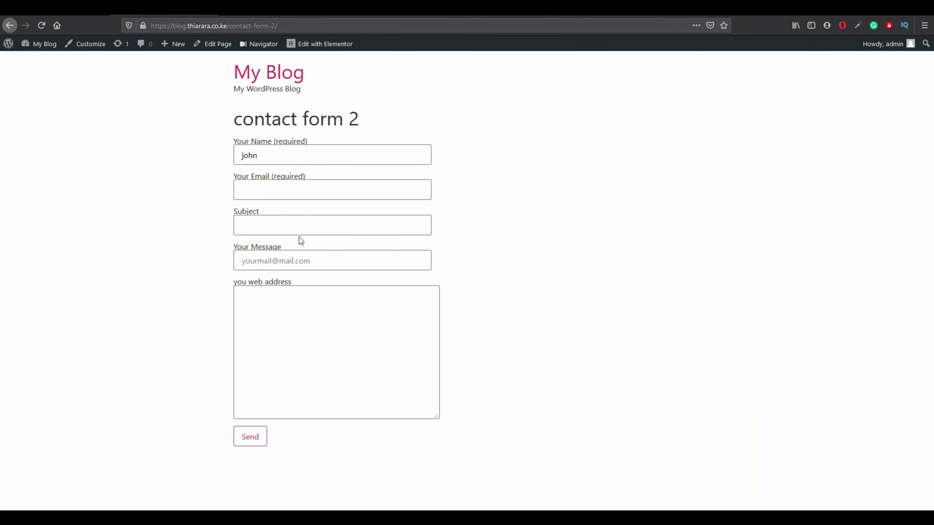
left_click(274, 151)
left_click(263, 195)
type("t")
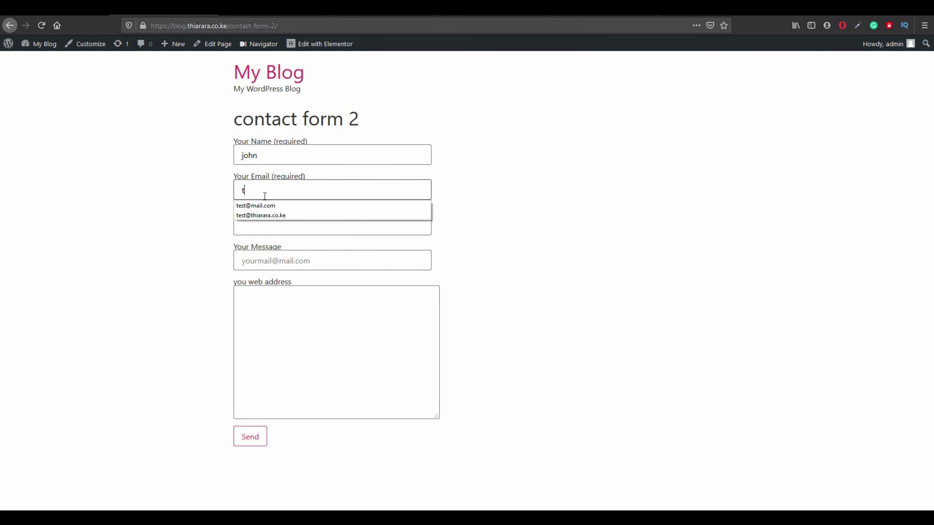
left_click(265, 204)
left_click(259, 224)
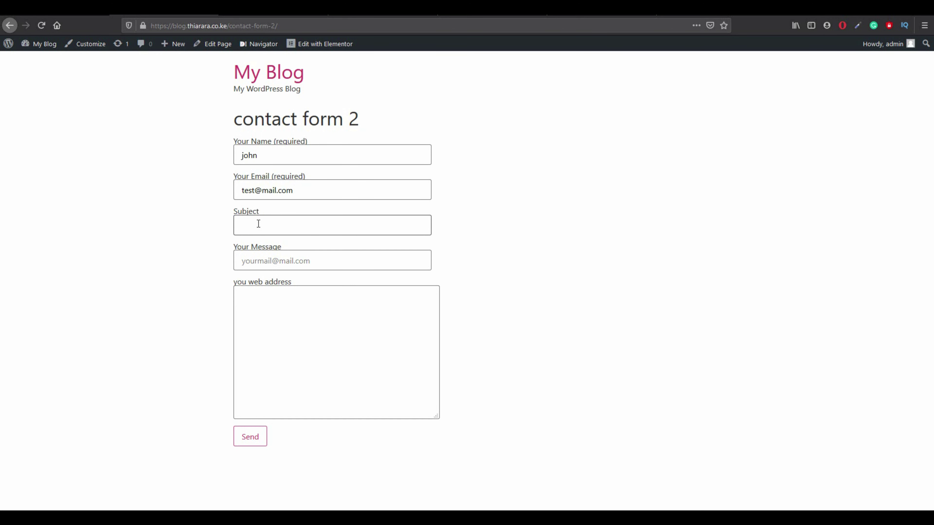
type("sbdbnd")
Enter 'tgiarara.com' as the message and random text as the web address, then send the form.
left_click(259, 265)
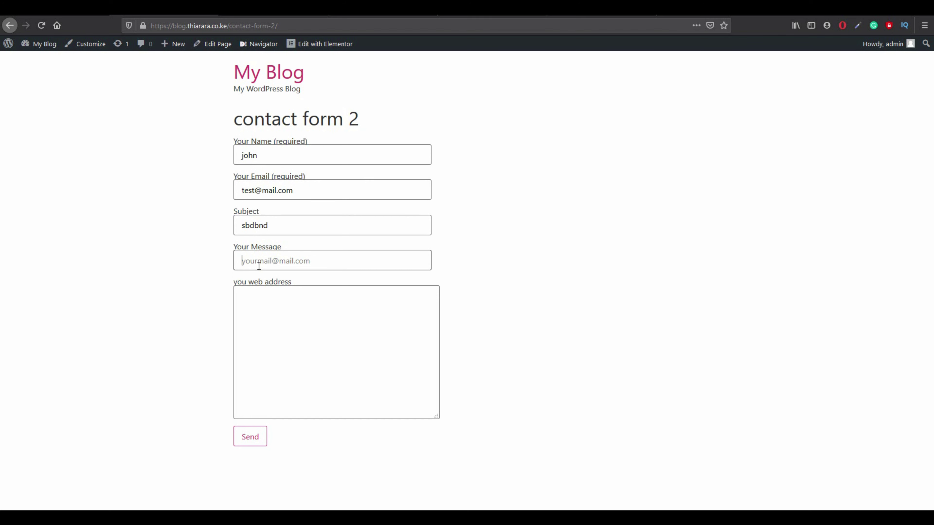
type("y")
key("BackSpace")
type("tg")
type("iarara")
type(".com")
left_click(257, 309)
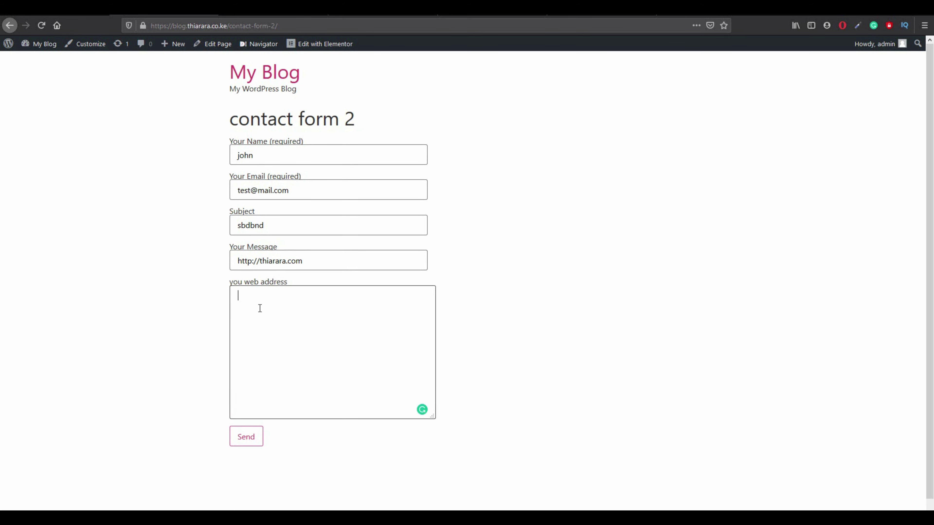
type("jcjhchbdvbvklsdnvfkljfdlkfd")
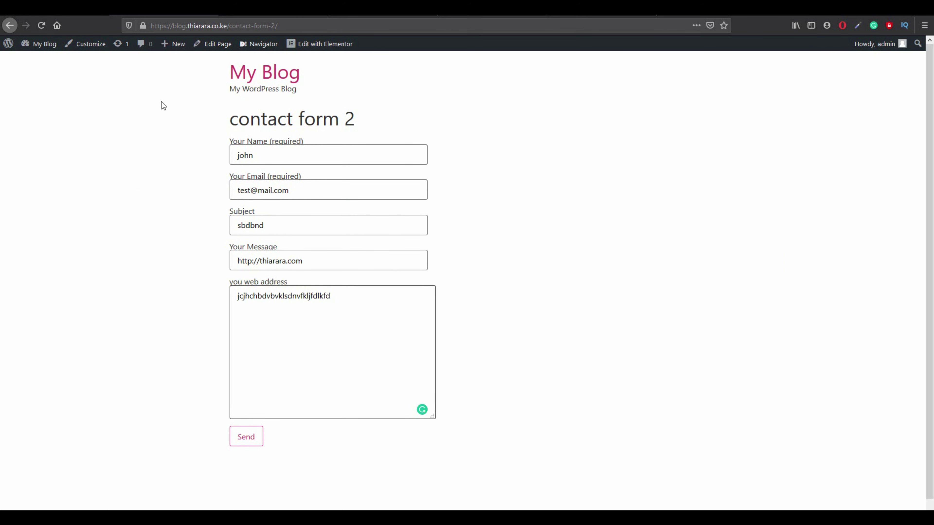
left_click(242, 442)
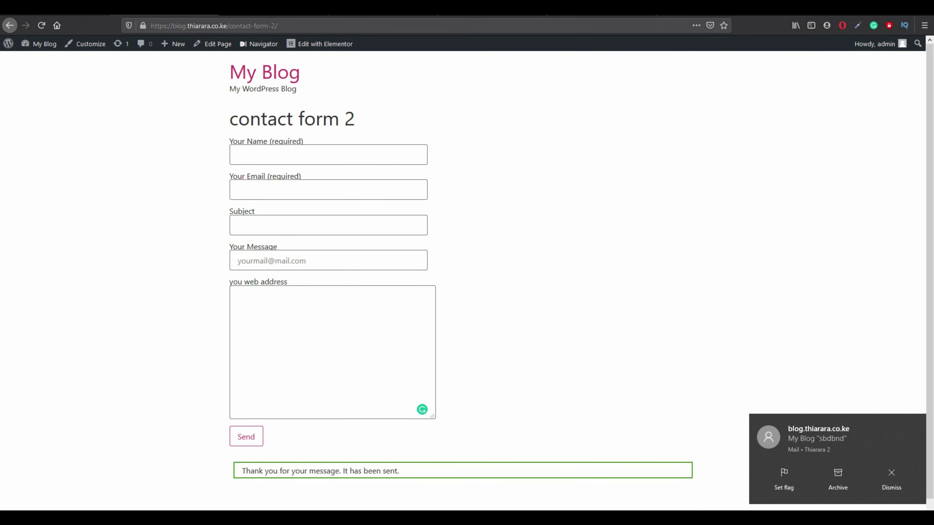
left_click(56, 9)
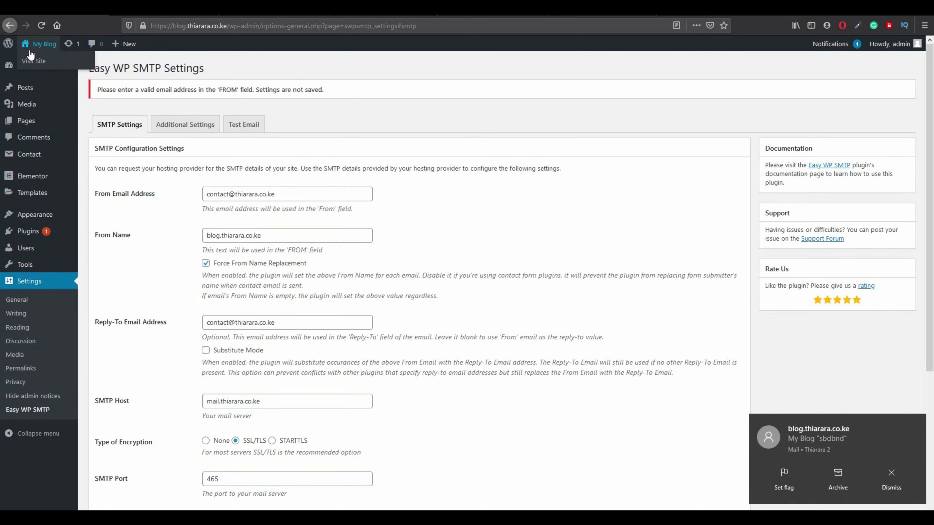
Copy the Contact form 1 (id 17) shortcode from the Contact Forms list.
mouse_move(23, 88)
left_click(33, 70)
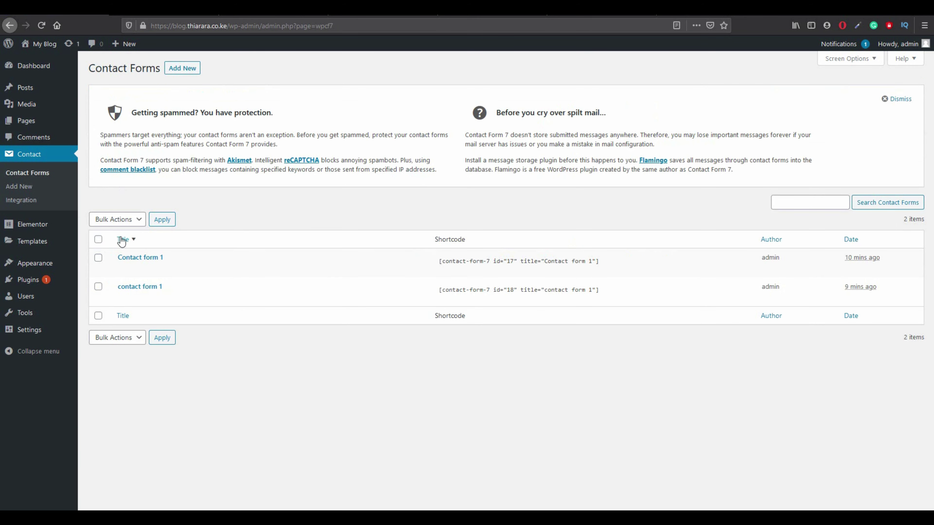
left_click(149, 257)
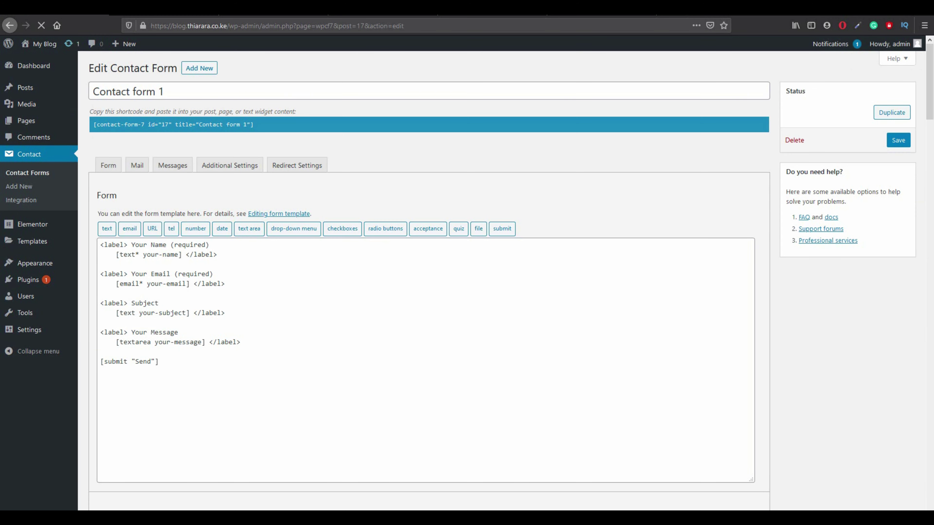
left_click(10, 30)
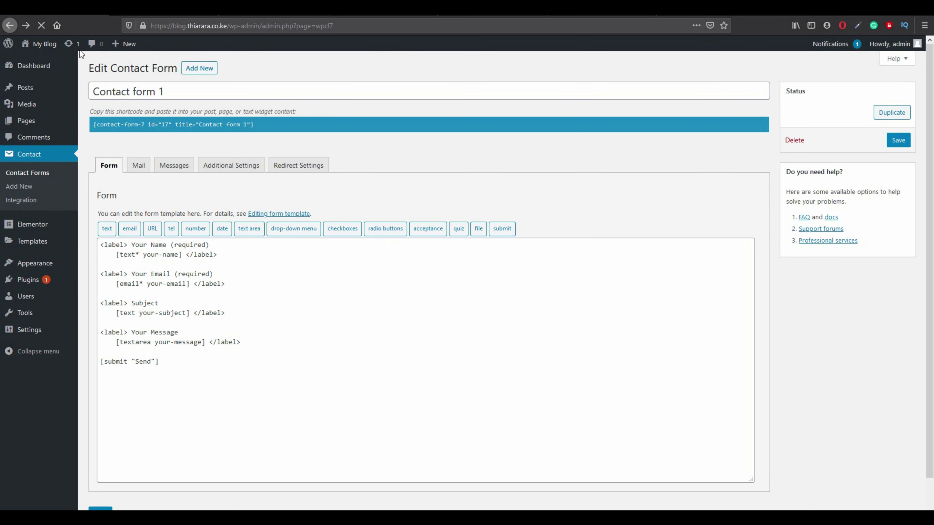
left_click(605, 266)
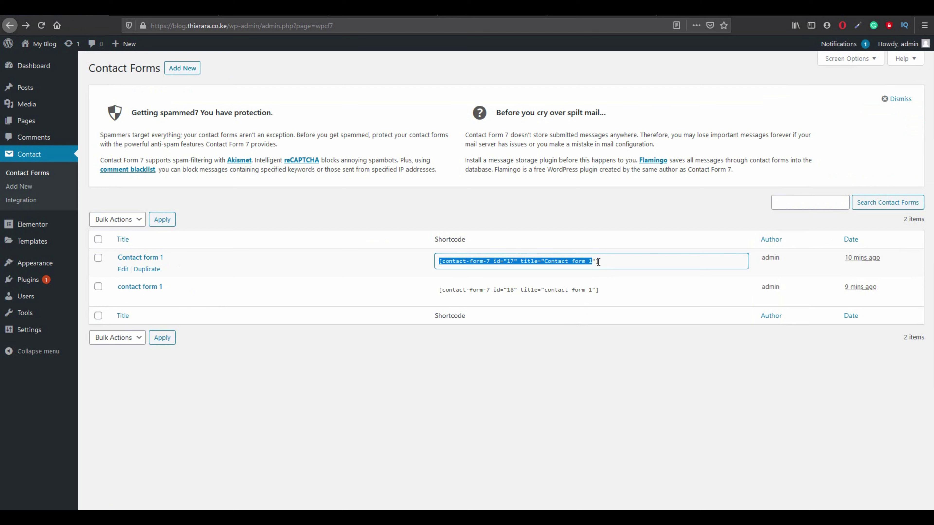
right_click(590, 263)
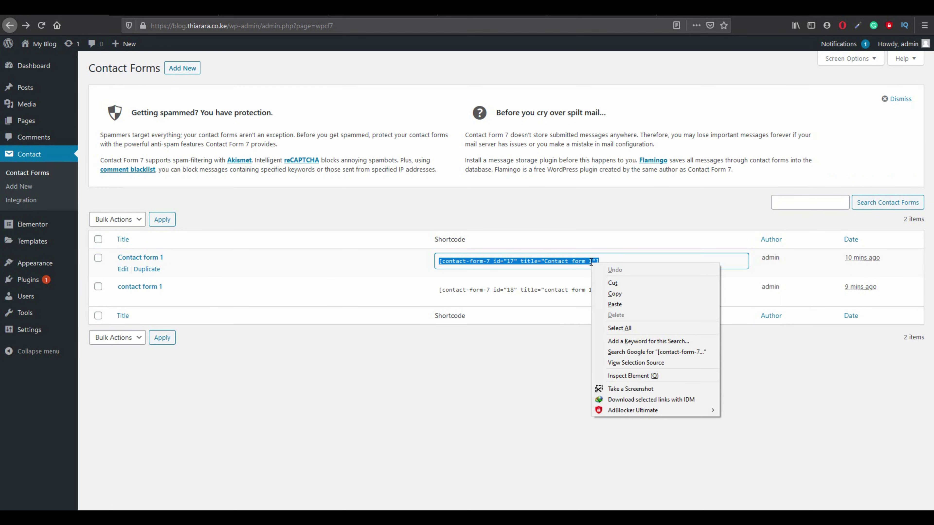
left_click(616, 294)
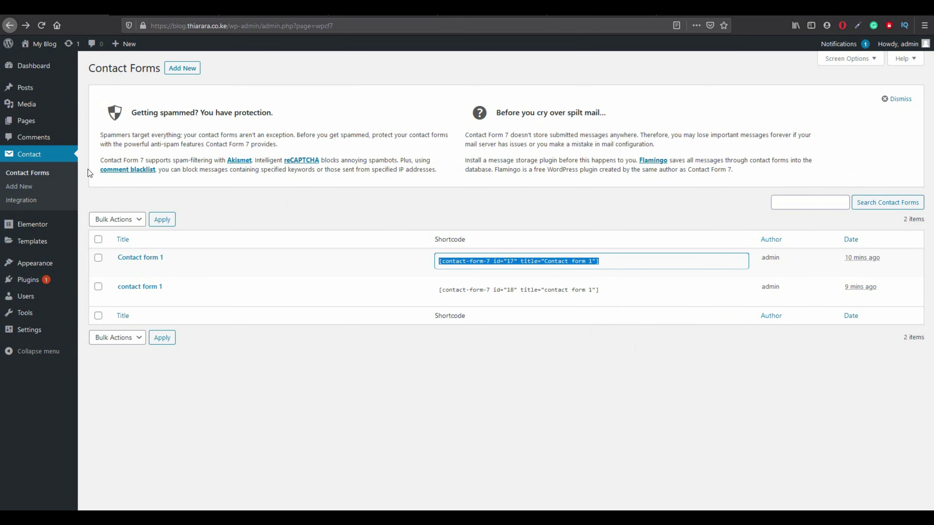
left_click(32, 121)
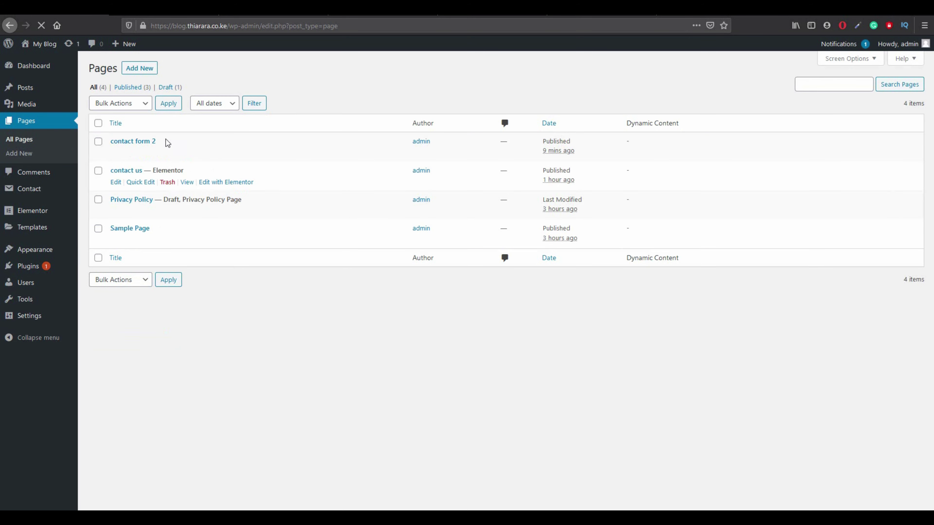
Add a new page and give it the title 'elementor contact us'.
left_click(148, 69)
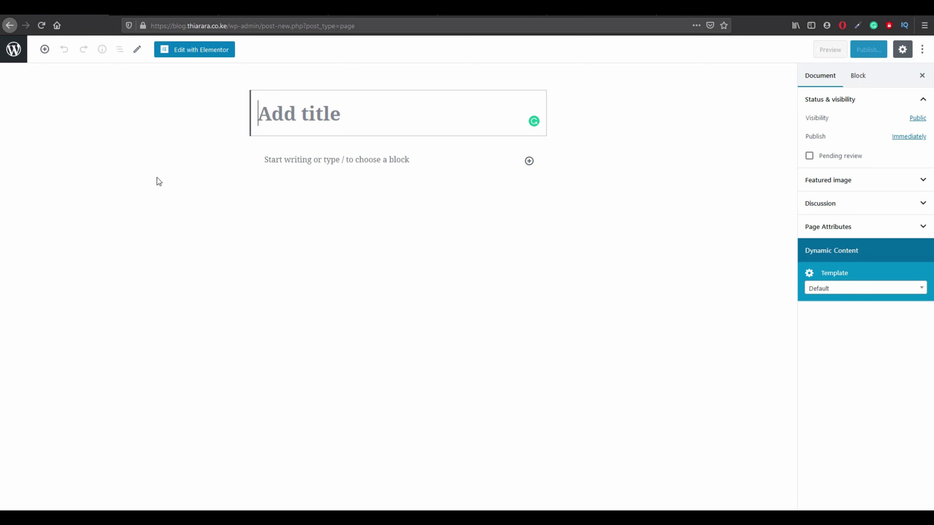
type("eleme")
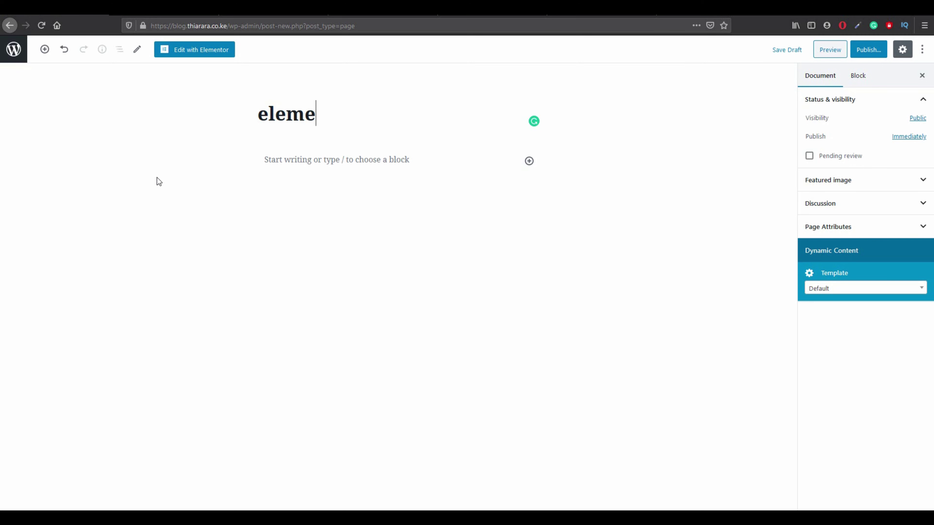
type("ntor contact us")
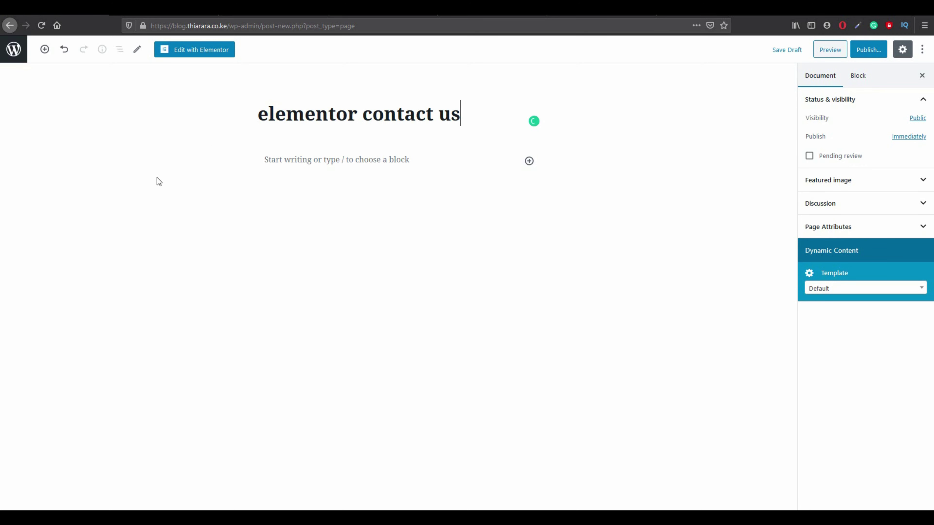
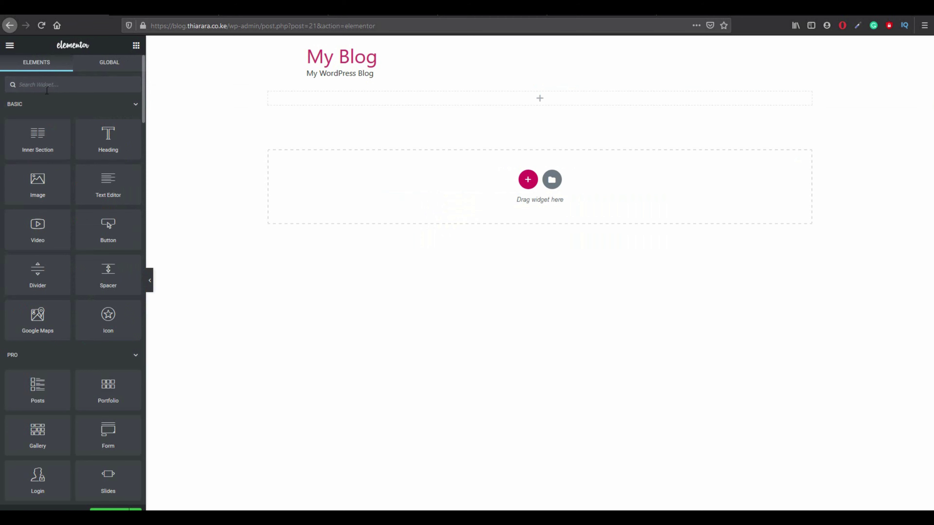
Place a Shortcode widget in the top section and paste the Contact form 1 (id 17) shortcode.
left_click(46, 84)
type("shoe")
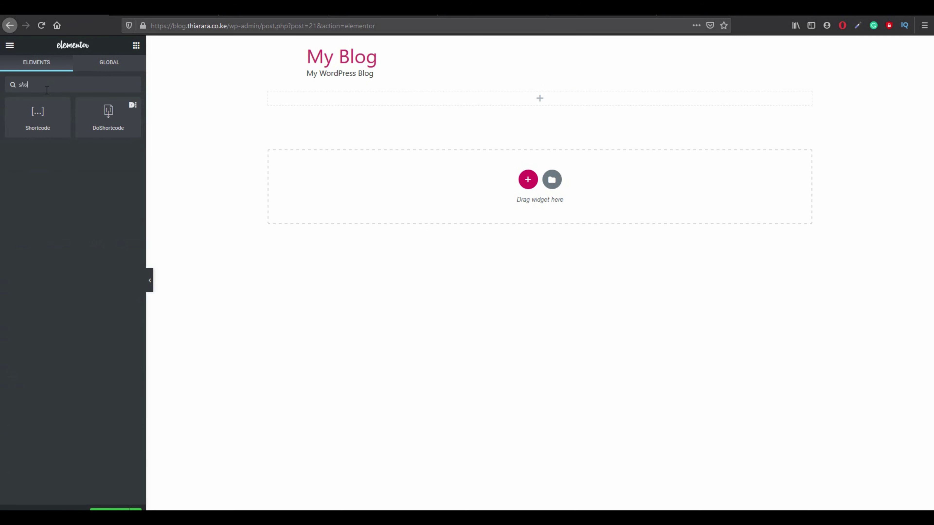
key("BackSpace")
key("BackSpace")
left_click_drag(42, 111, 385, 98)
right_click(42, 152)
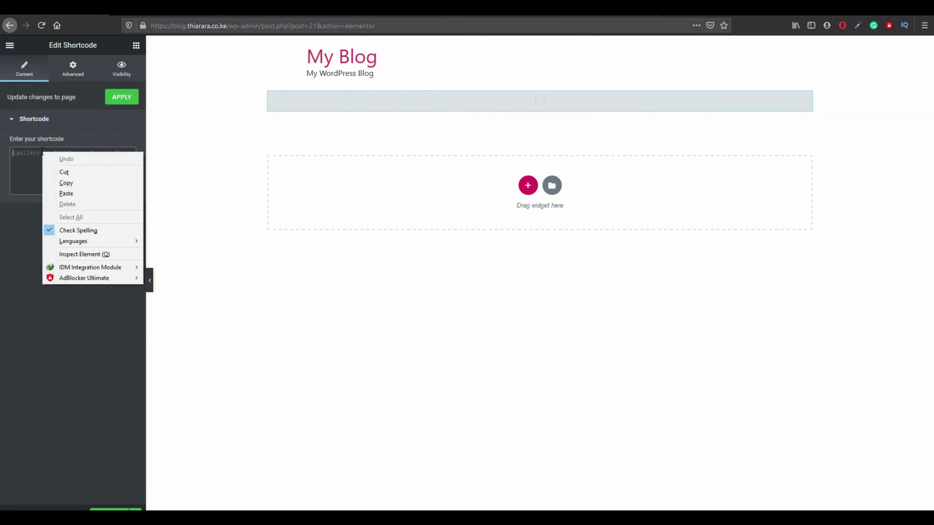
left_click(81, 194)
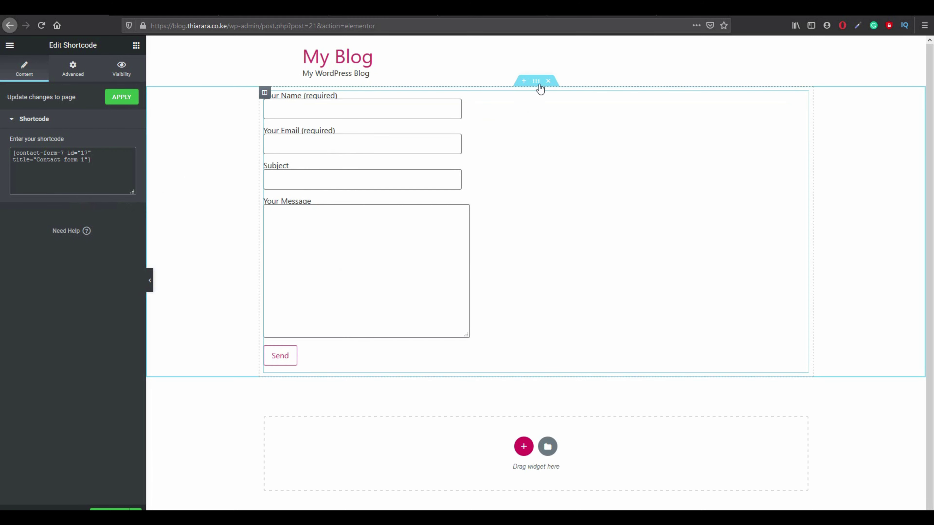
left_click(537, 82)
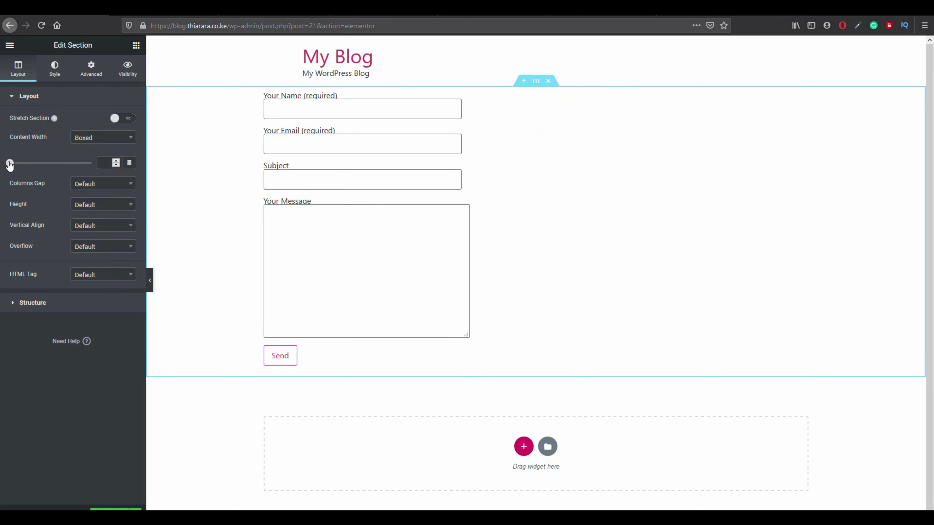
Narrow the section's content width and give it a classic colour background.
left_click_drag(9, 163, 15, 164)
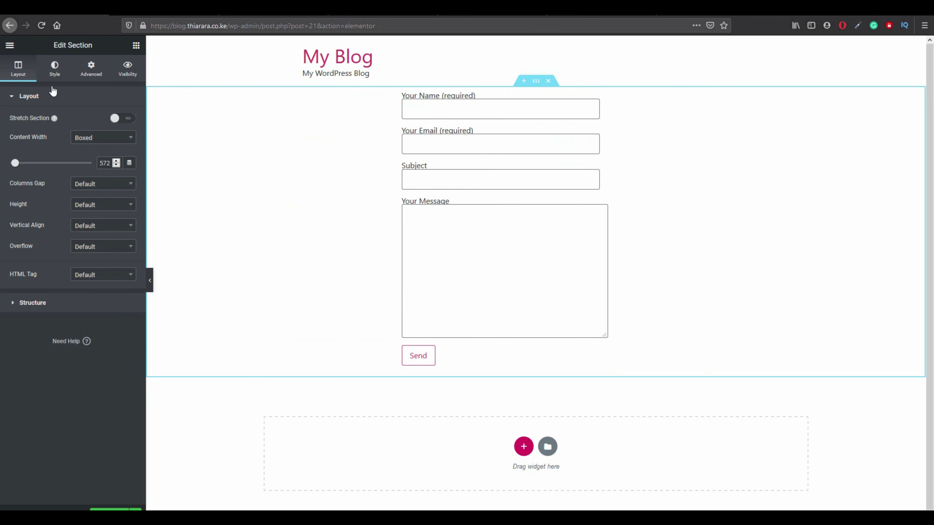
left_click(54, 70)
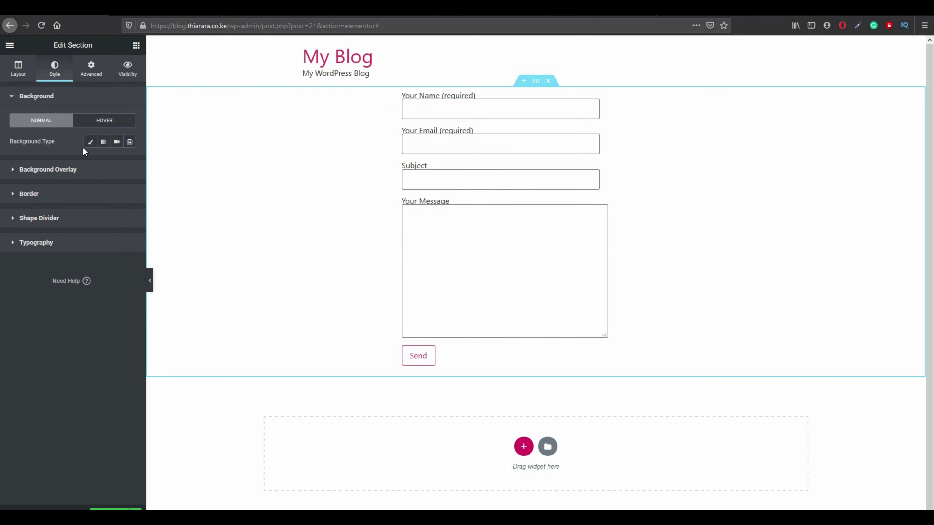
left_click(90, 142)
left_click(116, 162)
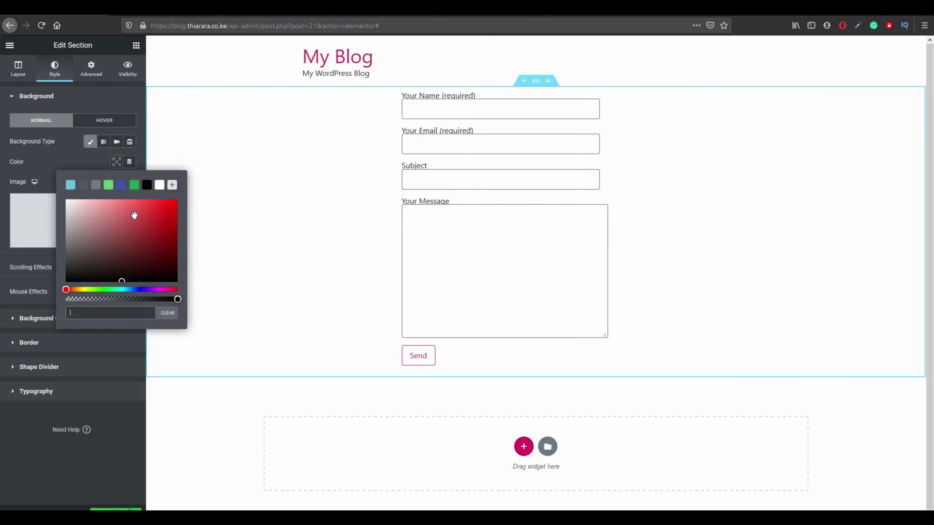
left_click(168, 205)
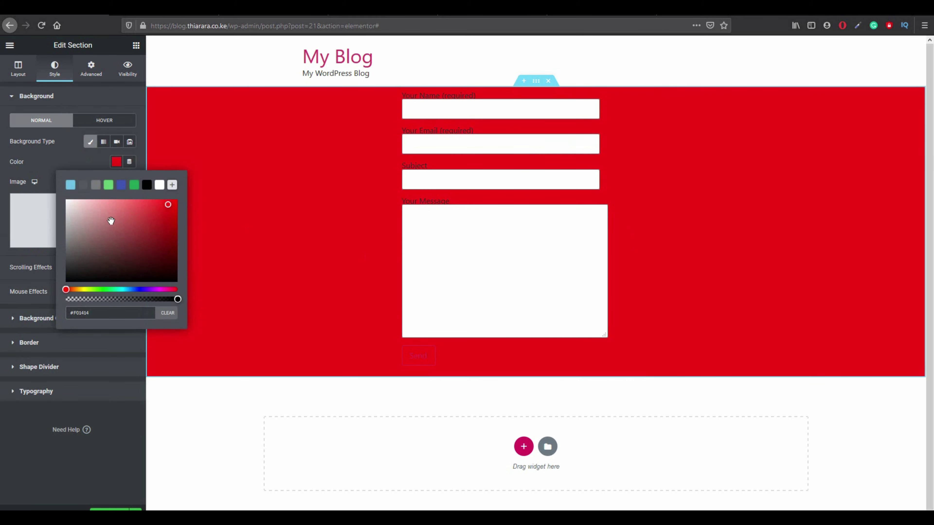
left_click(71, 159)
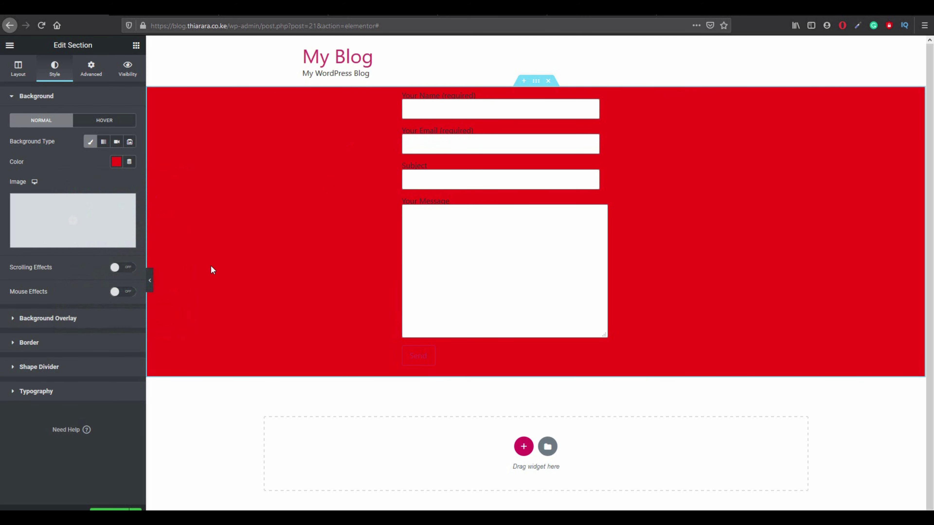
Change the section background to light green #61CE70 and update the page.
left_click(116, 162)
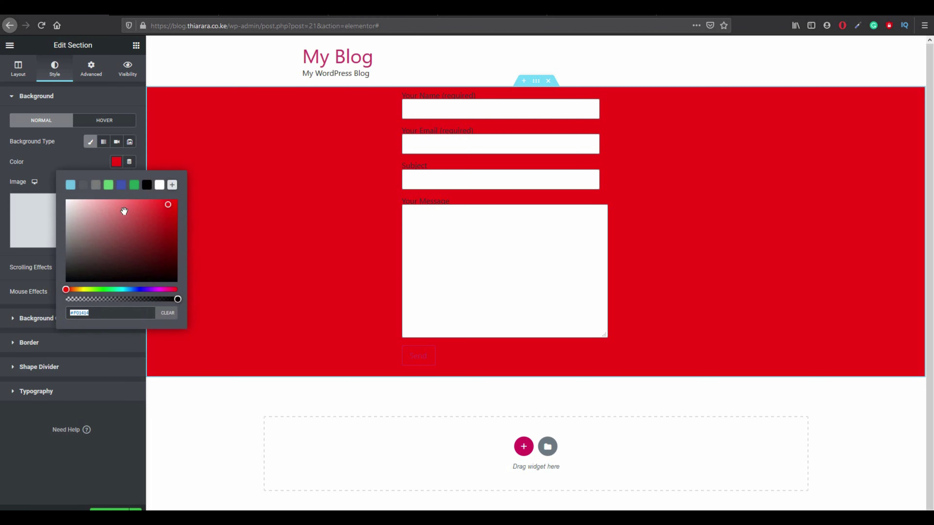
left_click(108, 186)
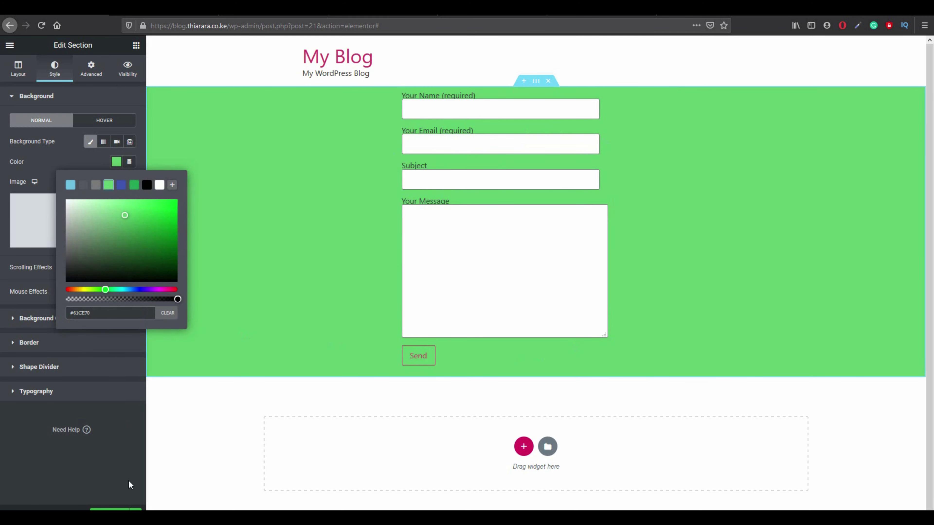
left_click(110, 514)
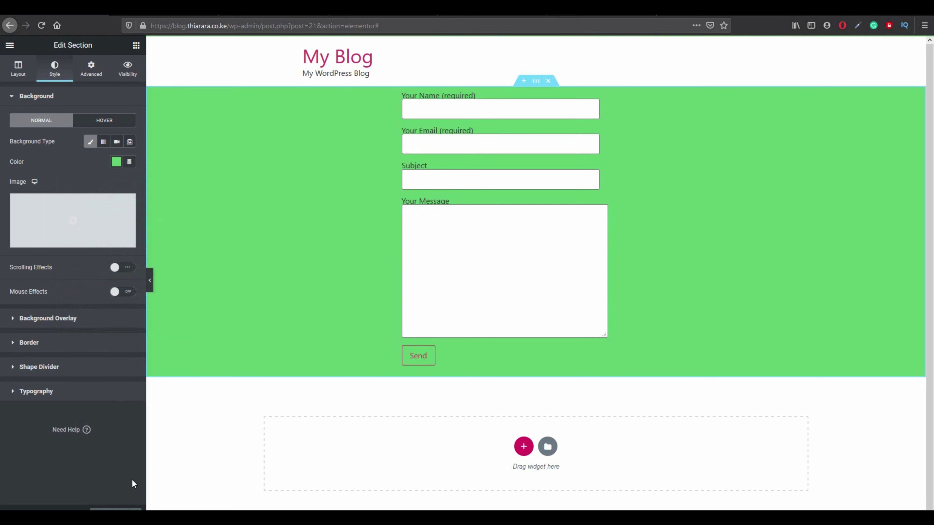
left_click(10, 47)
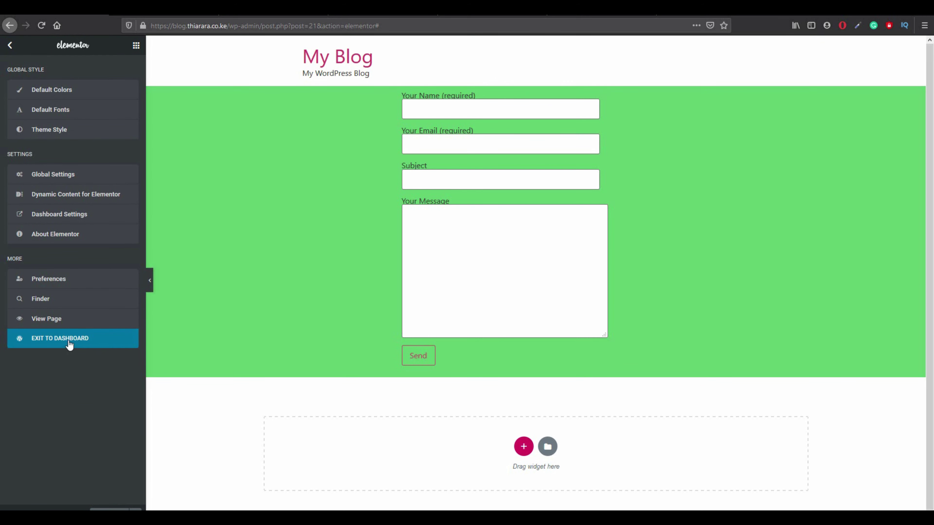
Exit Elementor to the dashboard, update the 'elementor contact us' page, and return to Pages.
left_click(54, 335)
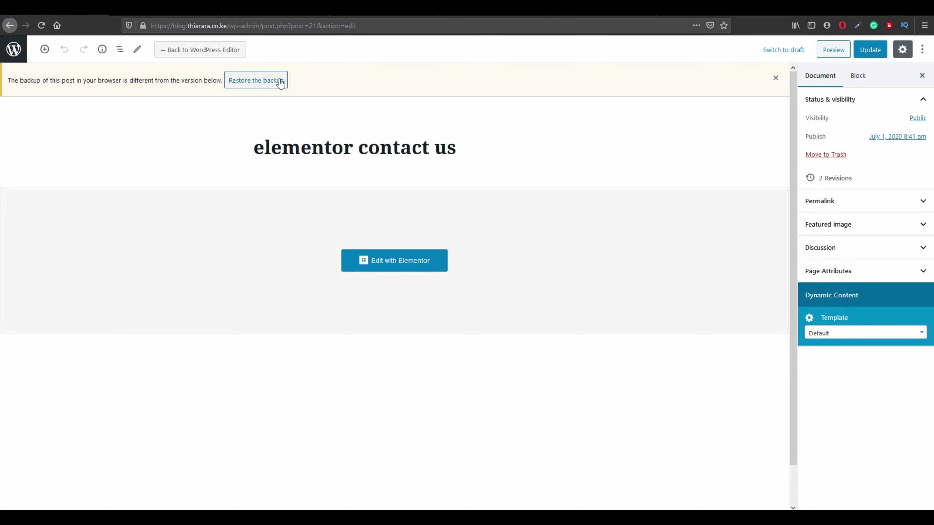
left_click(870, 51)
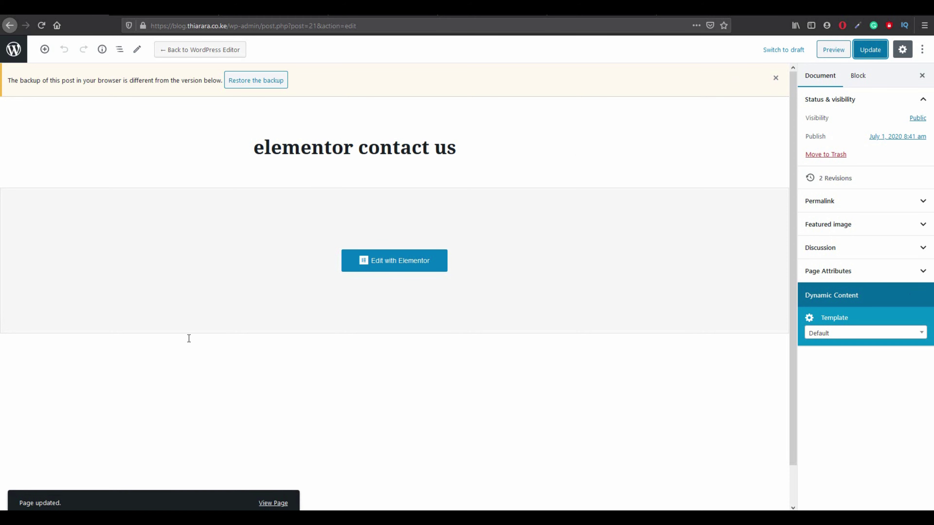
left_click(14, 51)
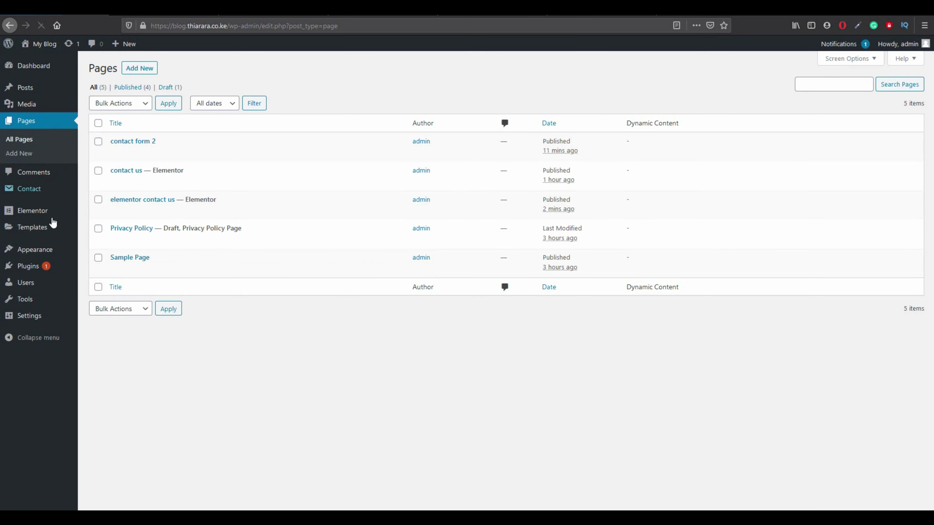
mouse_move(41, 249)
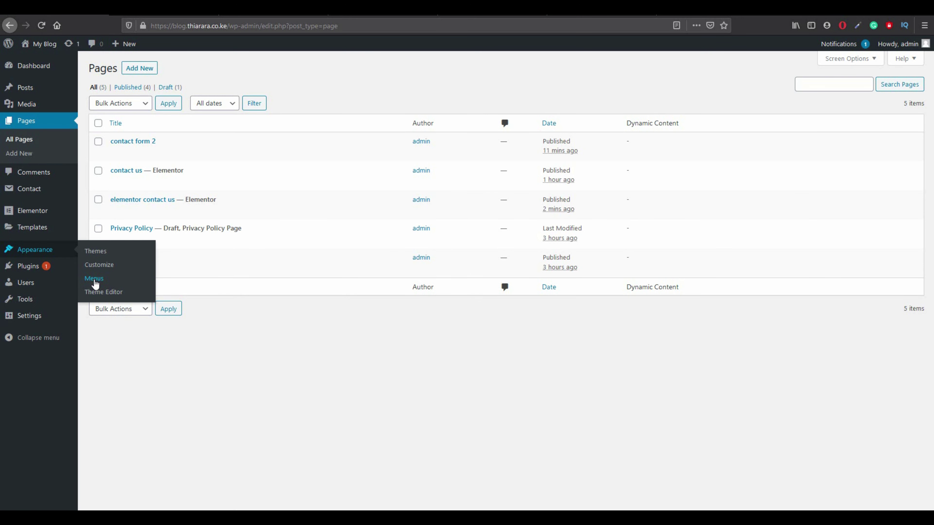
Create a navigation menu named 'Main Menu' and save it with Home, contact us and other pages.
left_click(94, 278)
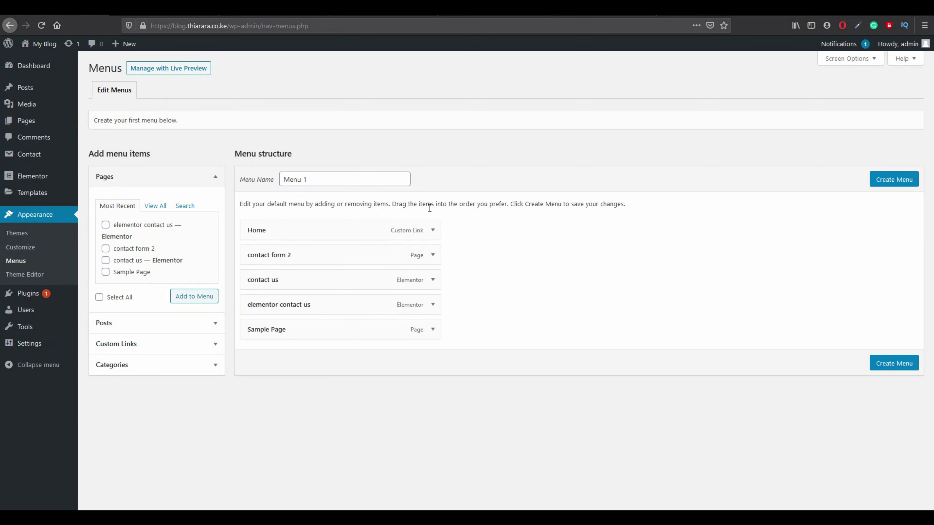
left_click(887, 180)
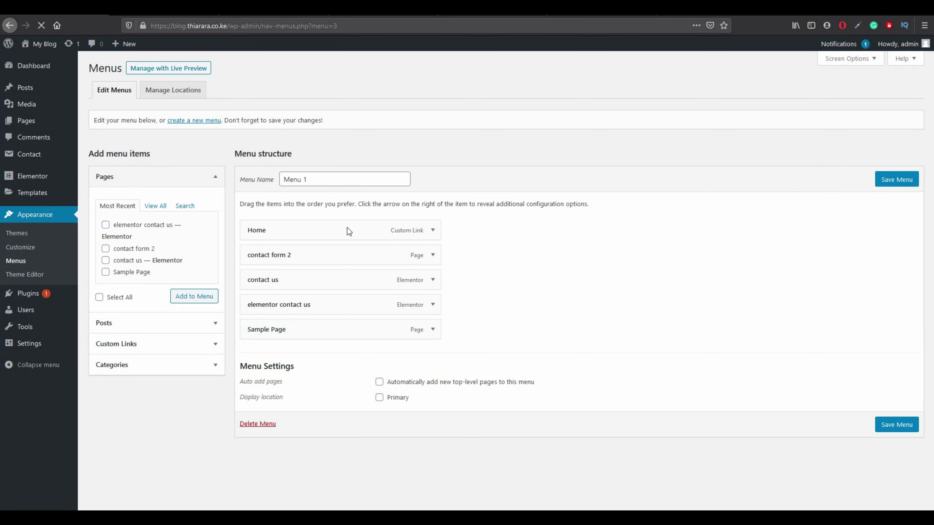
left_click(311, 182)
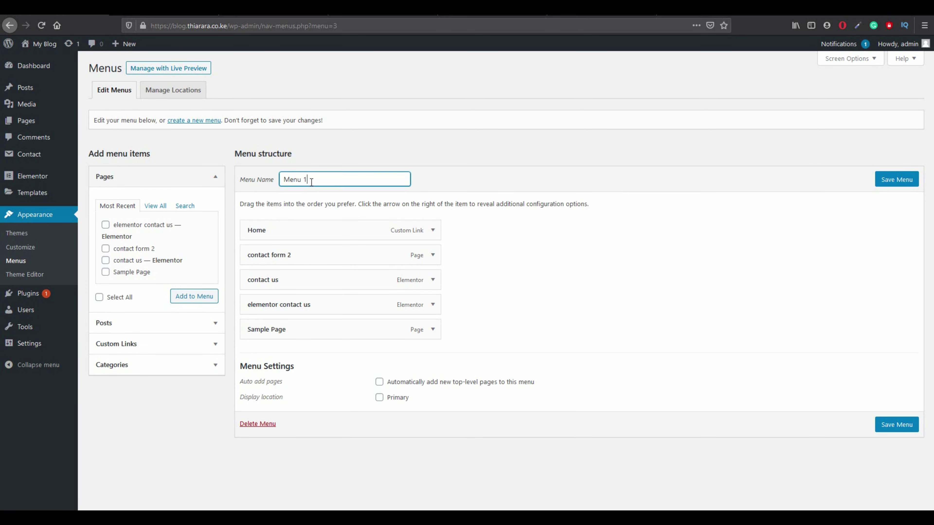
triple_click(311, 182)
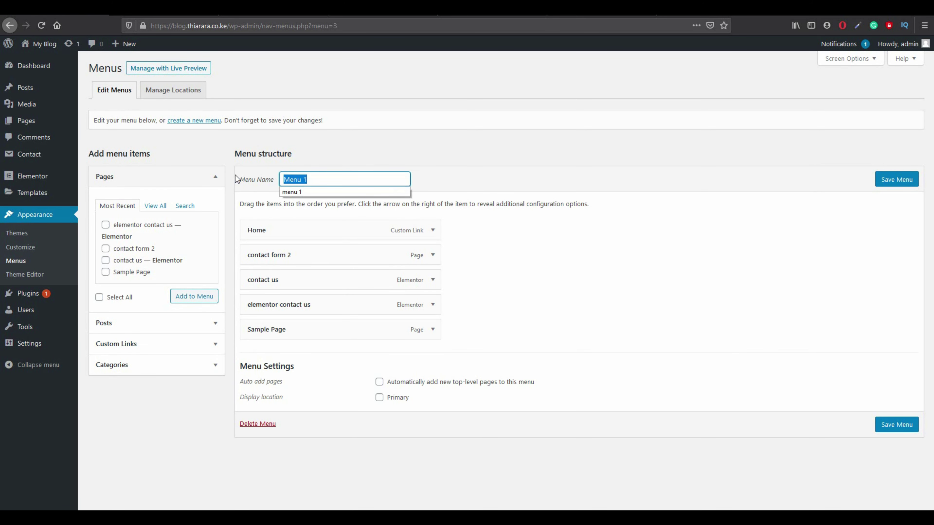
type("main menu")
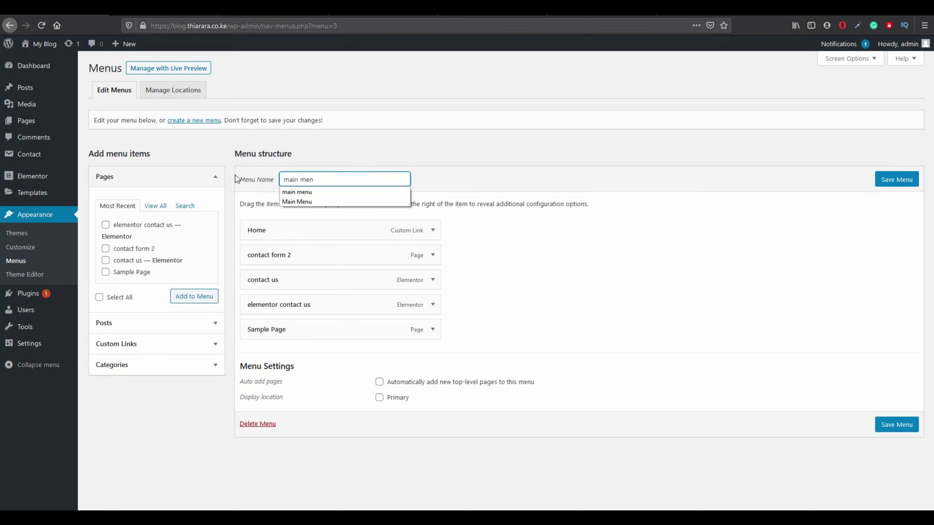
left_click(307, 201)
left_click(893, 184)
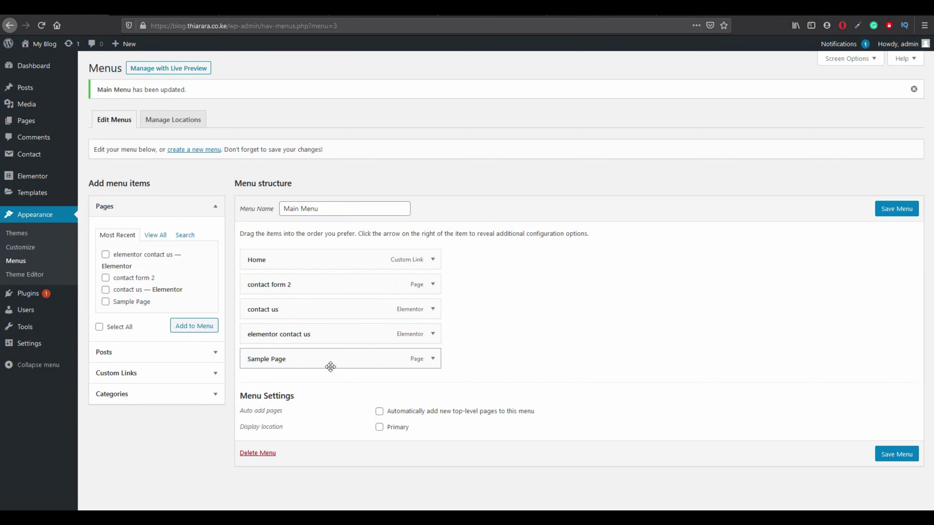
left_click(884, 455)
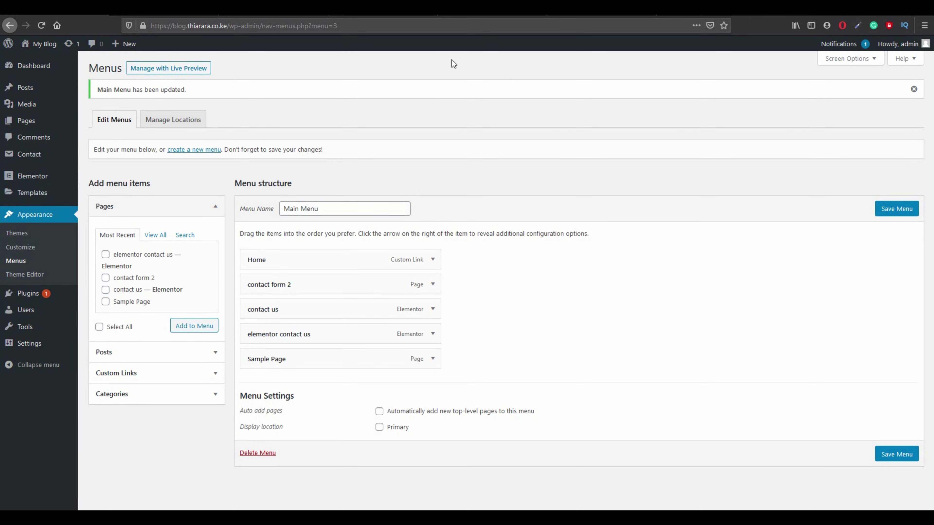
right_click(38, 47)
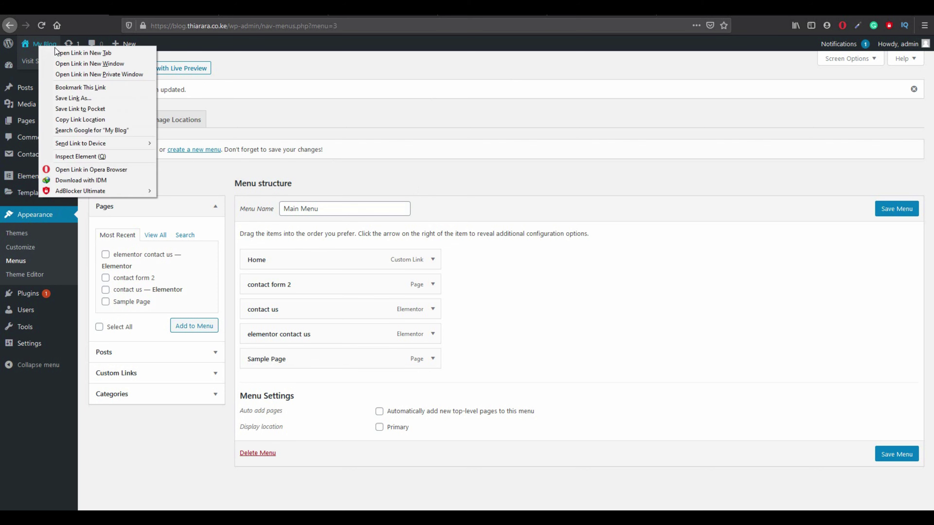
Open the live site in a new tab, then show the Header tab of Elementor's Theme Builder.
left_click(61, 51)
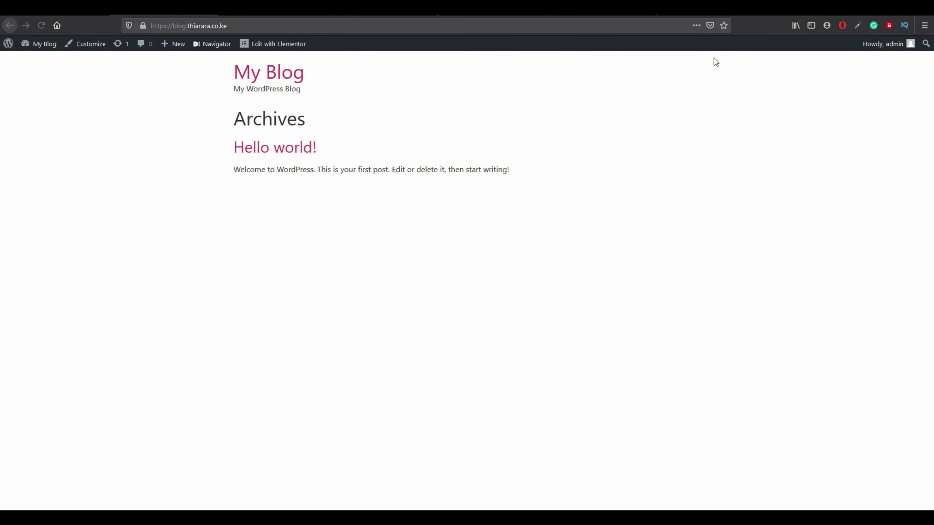
left_click(54, 9)
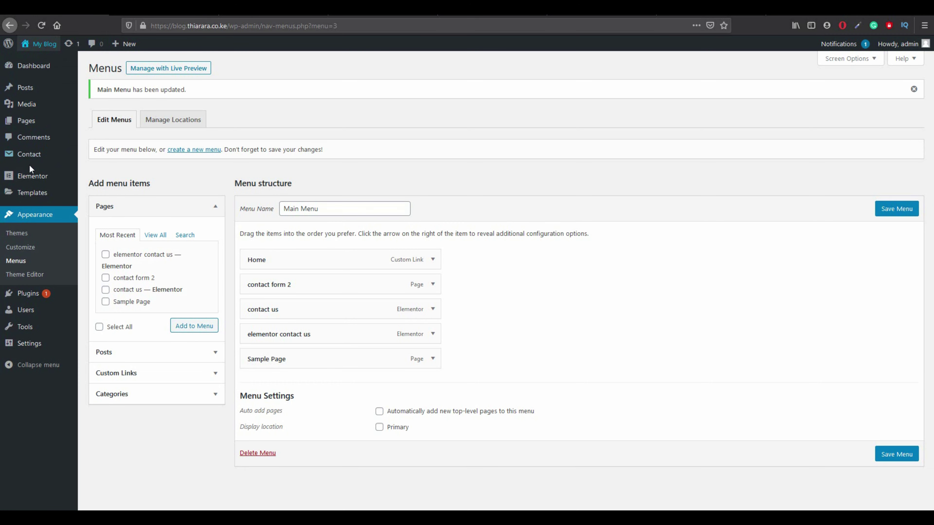
mouse_move(32, 192)
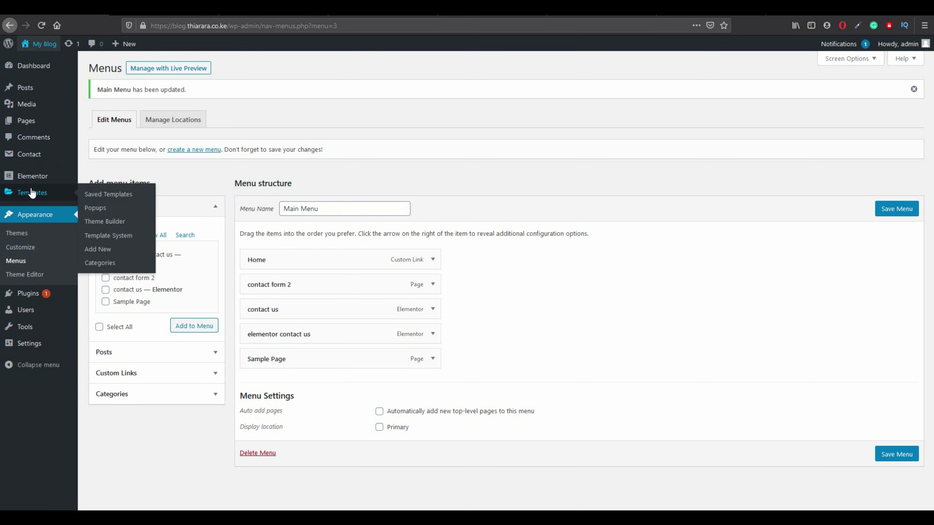
left_click(105, 223)
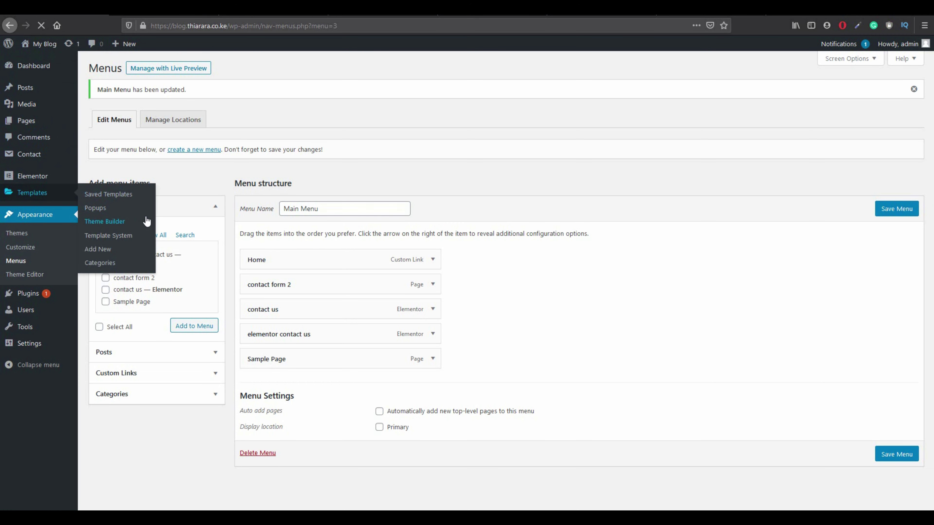
left_click(209, 98)
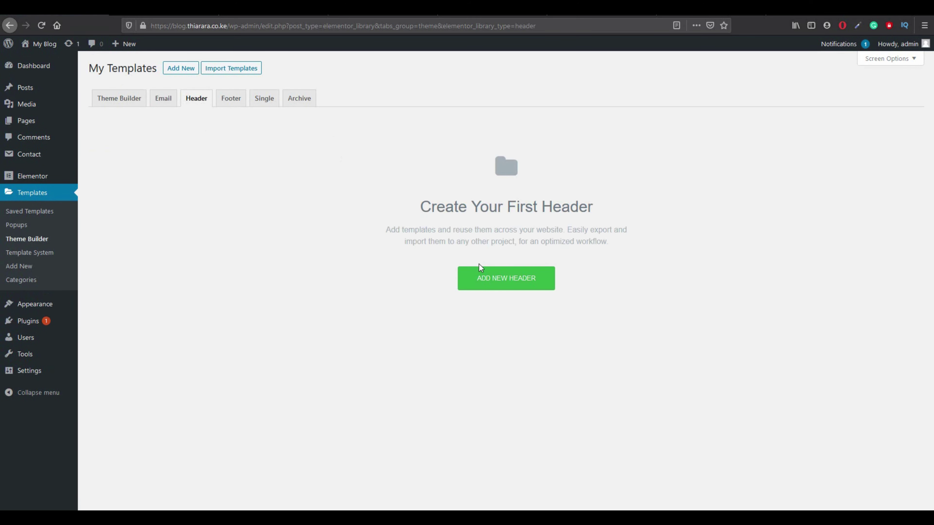
Create a new header template and close the template library.
left_click(480, 276)
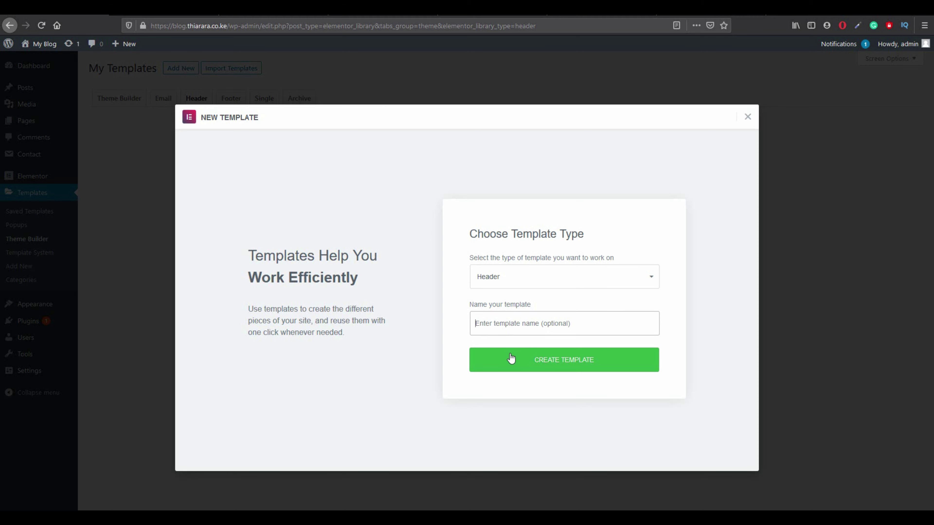
left_click(526, 360)
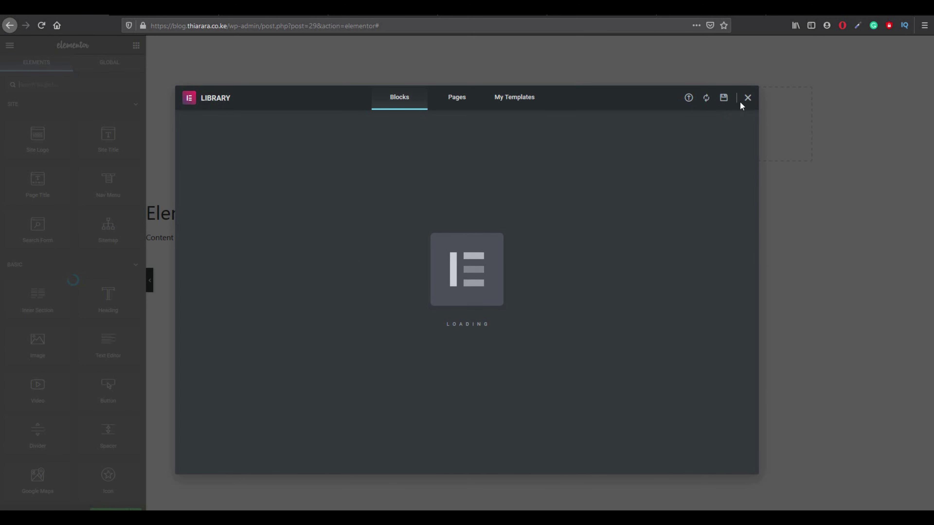
left_click(748, 98)
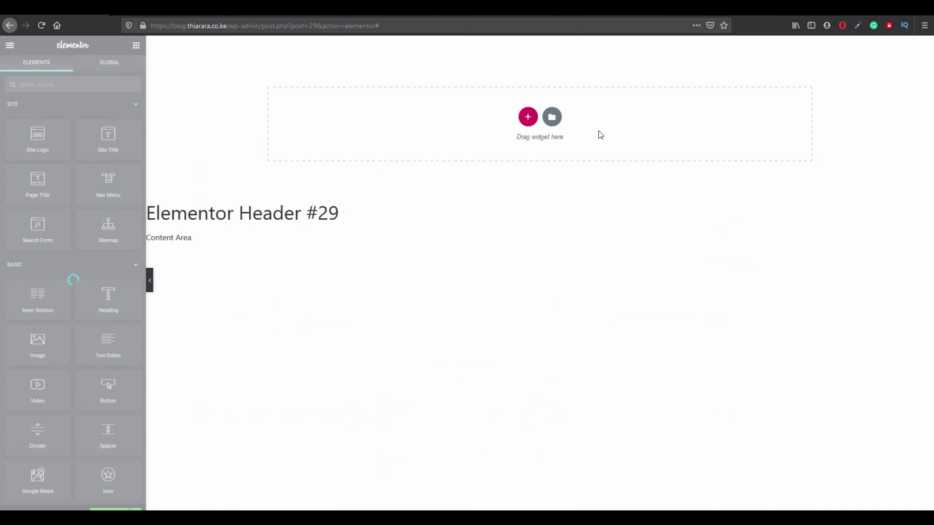
Add a one-column section to the header holding a Nav Menu widget showing Main Menu.
left_click(528, 116)
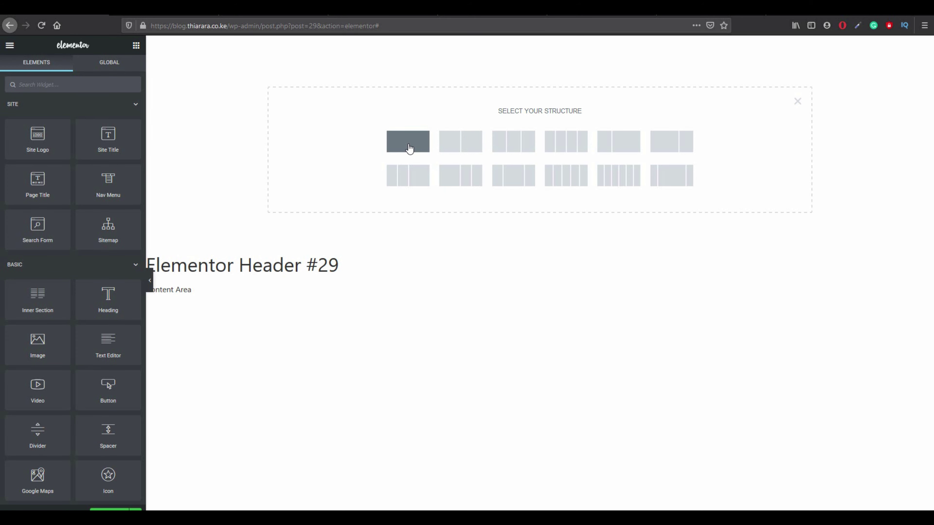
left_click(409, 148)
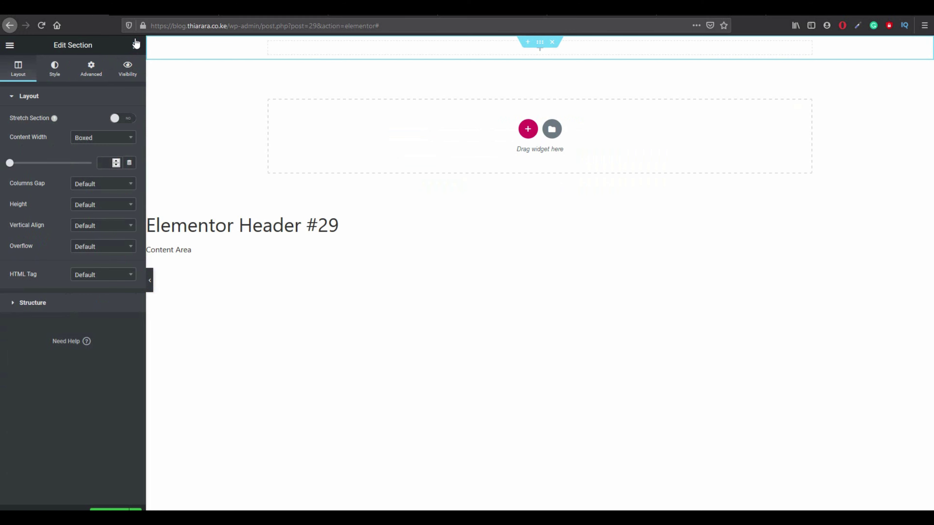
left_click(136, 44)
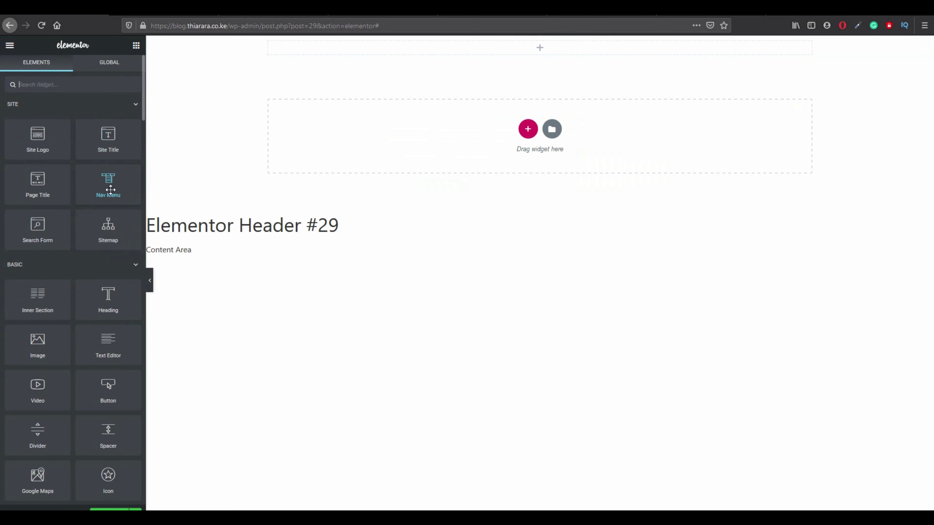
left_click_drag(108, 186, 388, 47)
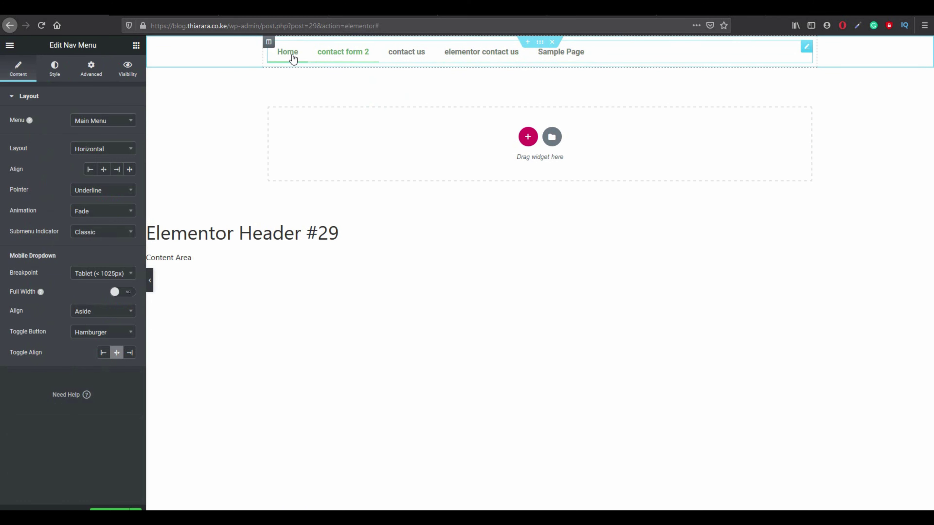
Publish the header with an Include / Entire Site display condition.
left_click(114, 509)
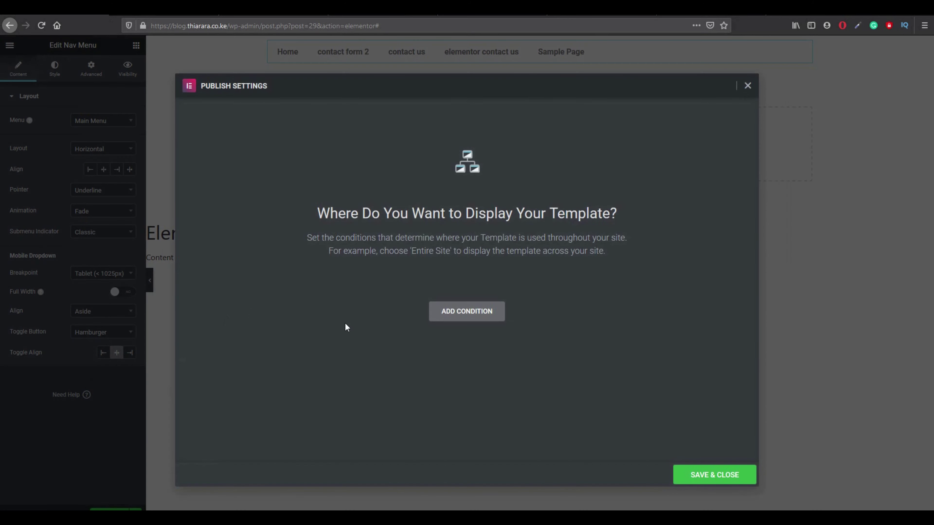
left_click(470, 316)
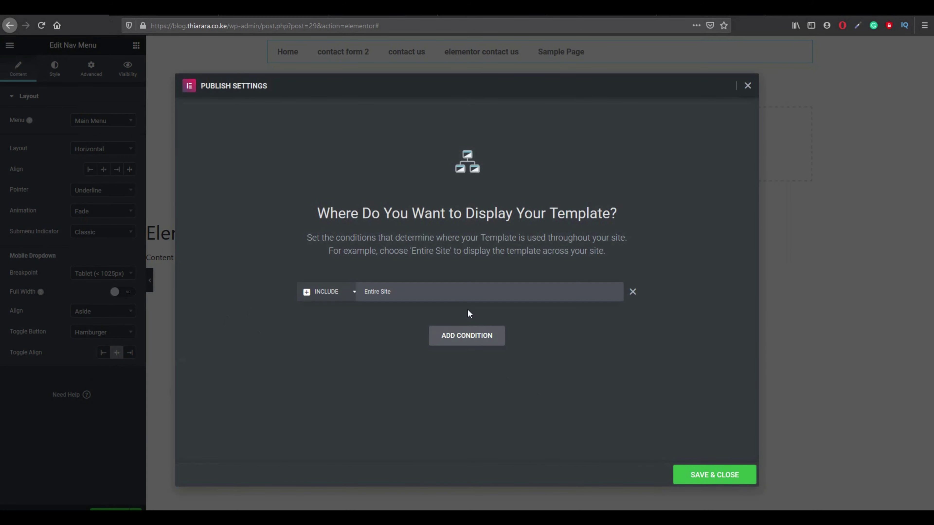
left_click(686, 480)
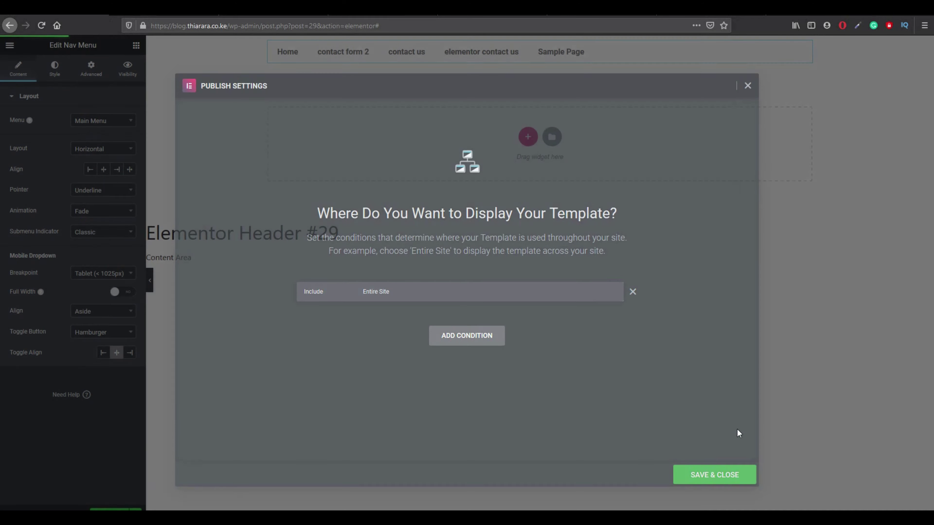
Reload the live site and check the header on contact form 2, contact us and elementor contact us.
left_click(169, 10)
left_click(42, 25)
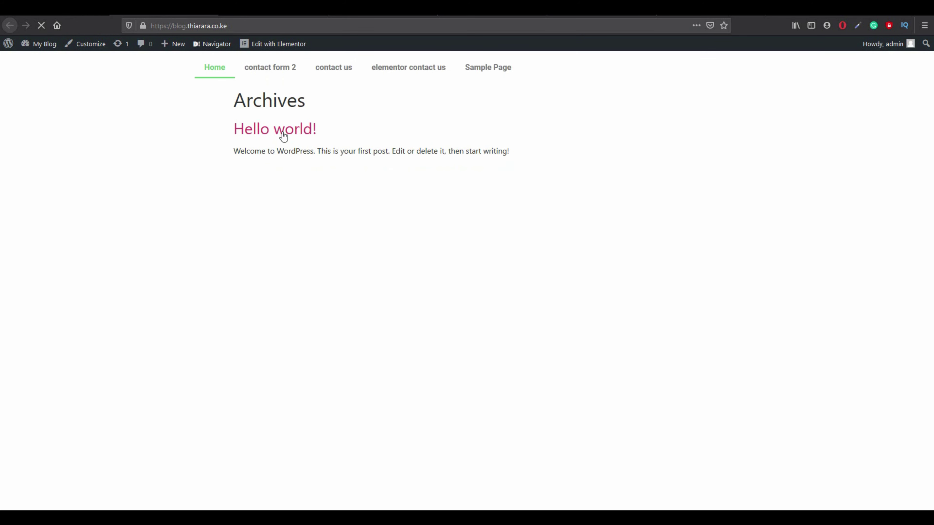
left_click(271, 68)
left_click(340, 69)
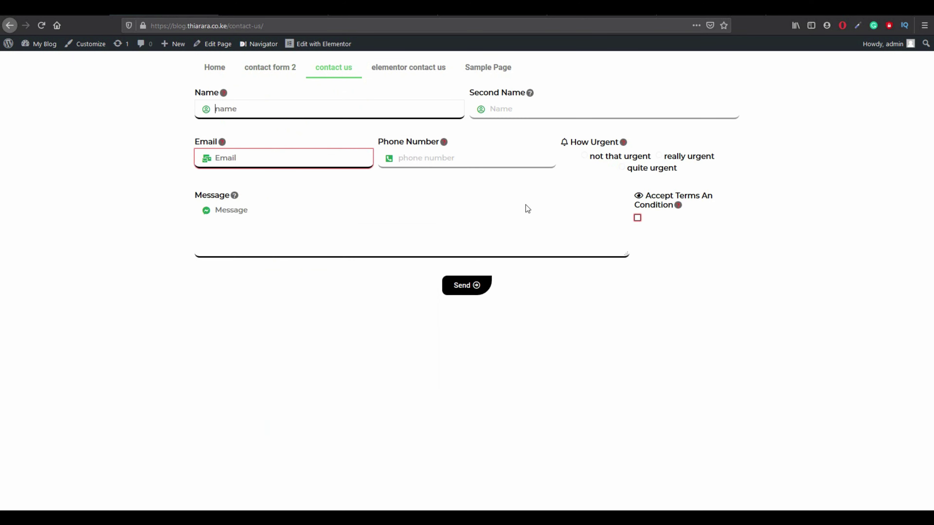
left_click(406, 75)
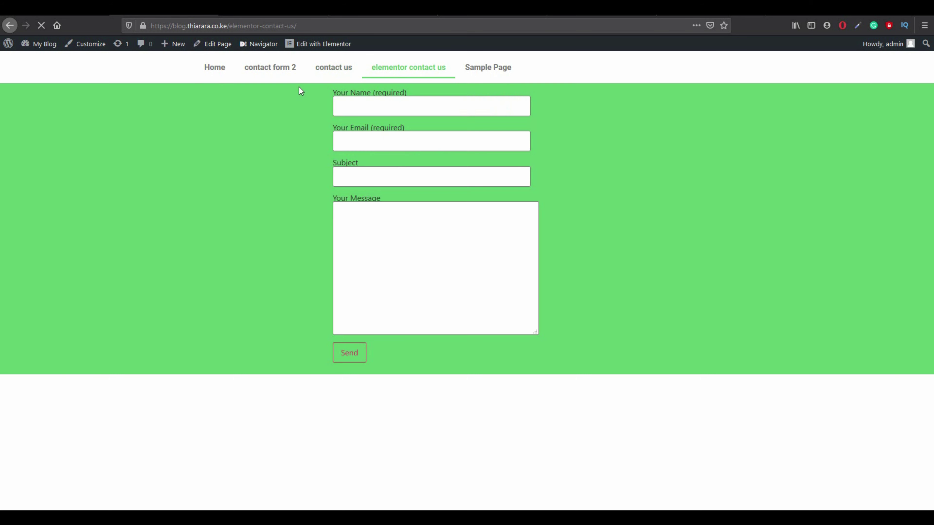